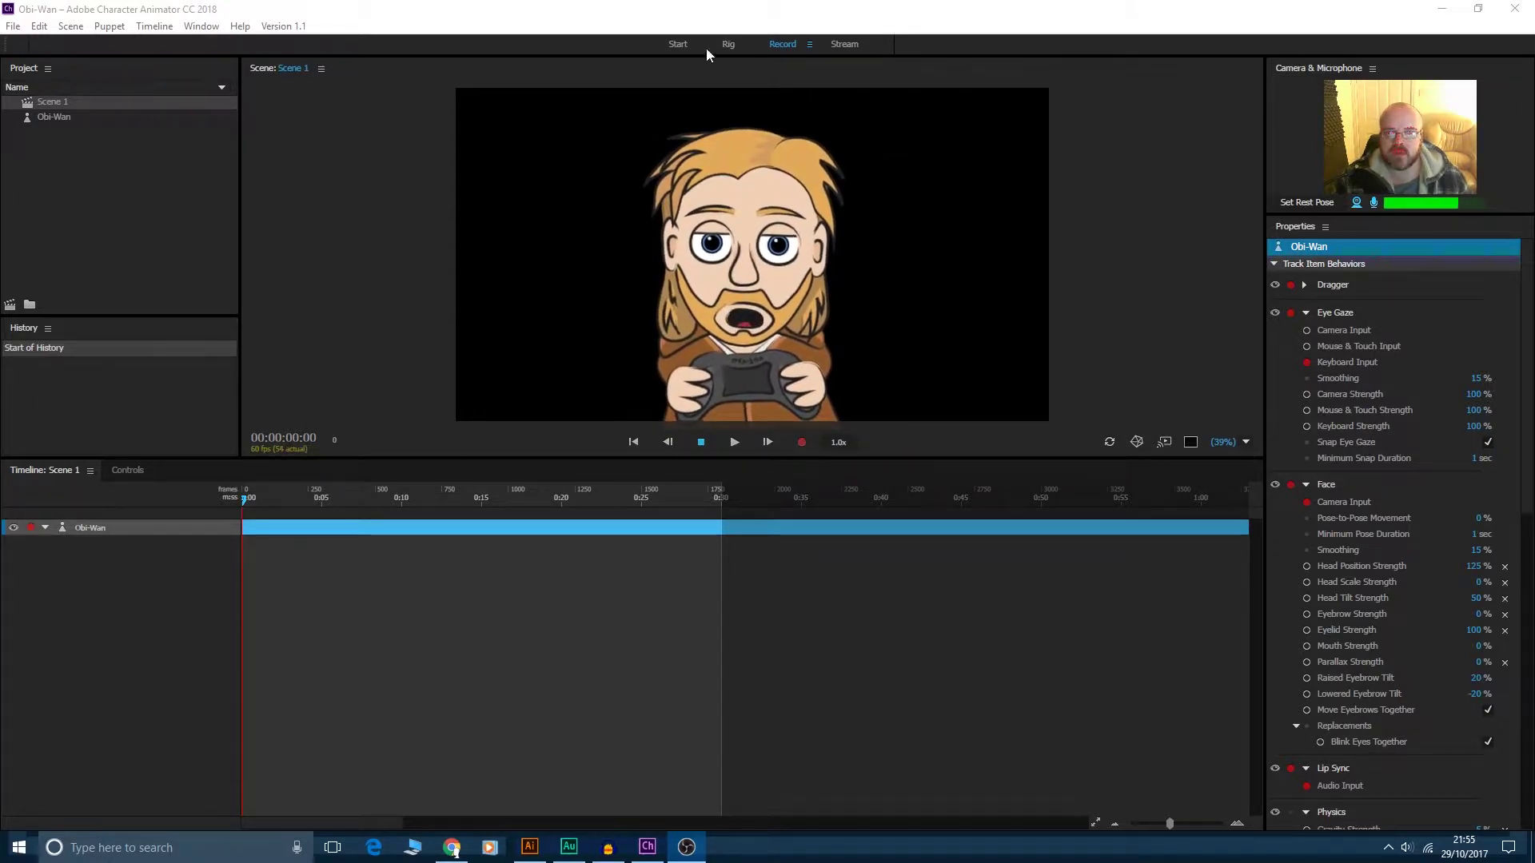
- Try changing the Star Wars Controller's rotation to 7 in its Transform behavior, and reset that rotation
left_click(466, 14)
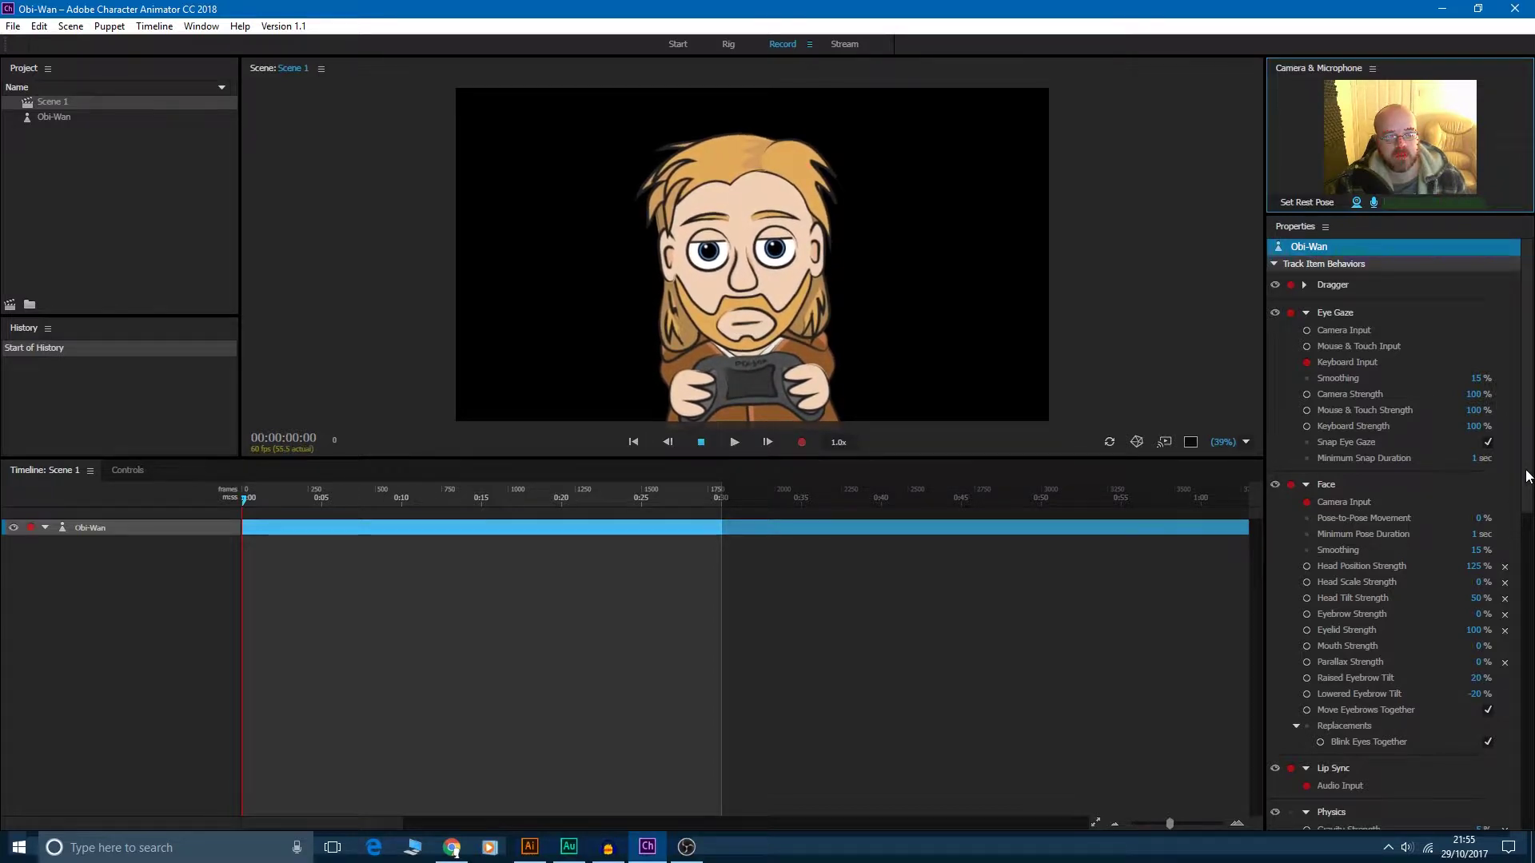
scroll(1503, 540, "down", 3)
scroll(1529, 540, "down", 15)
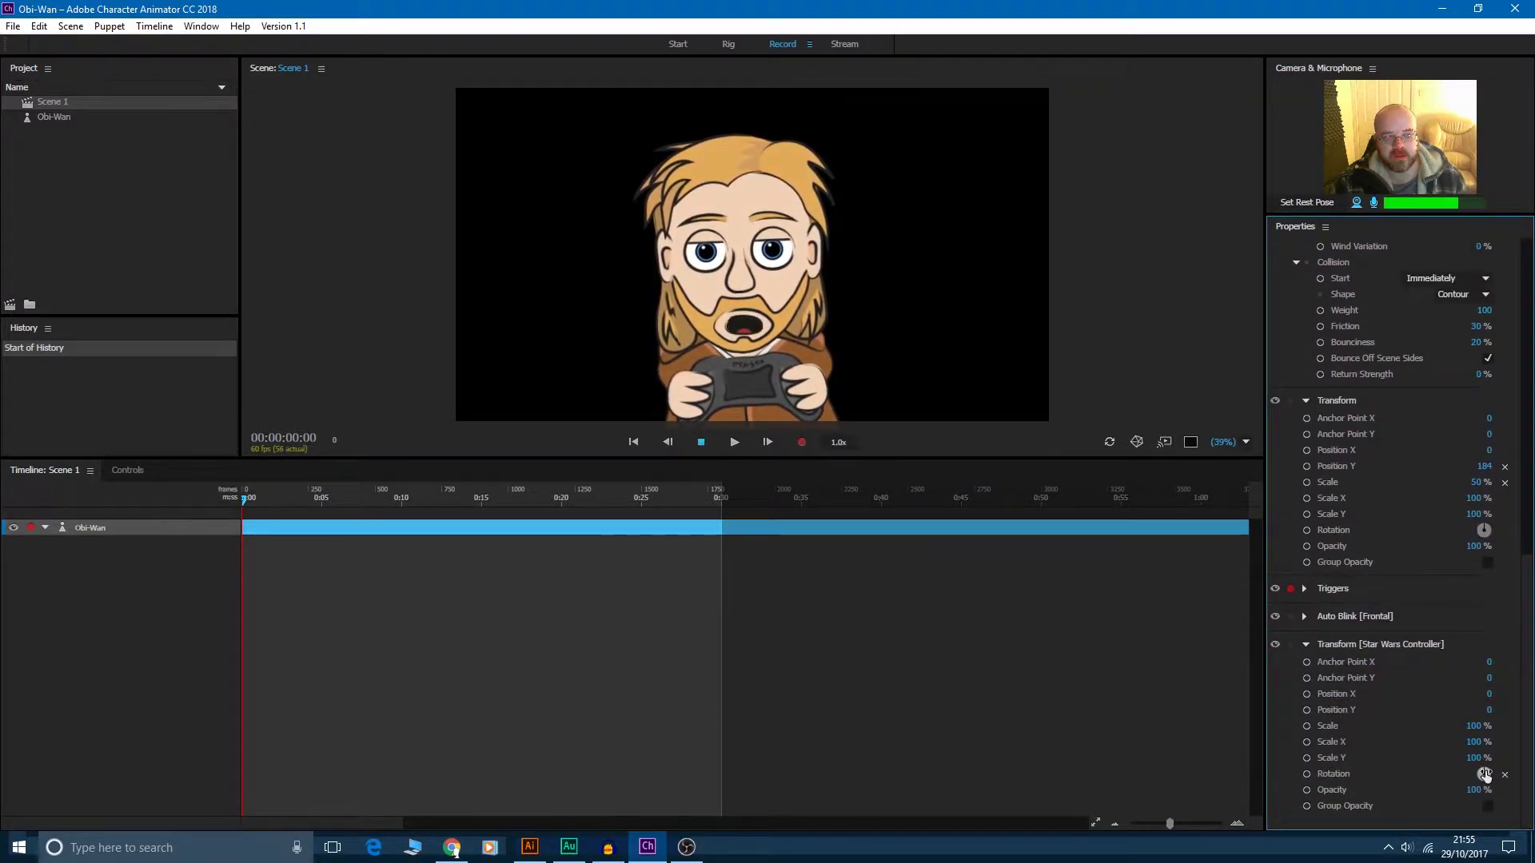
left_click_drag(1487, 774, 1485, 774)
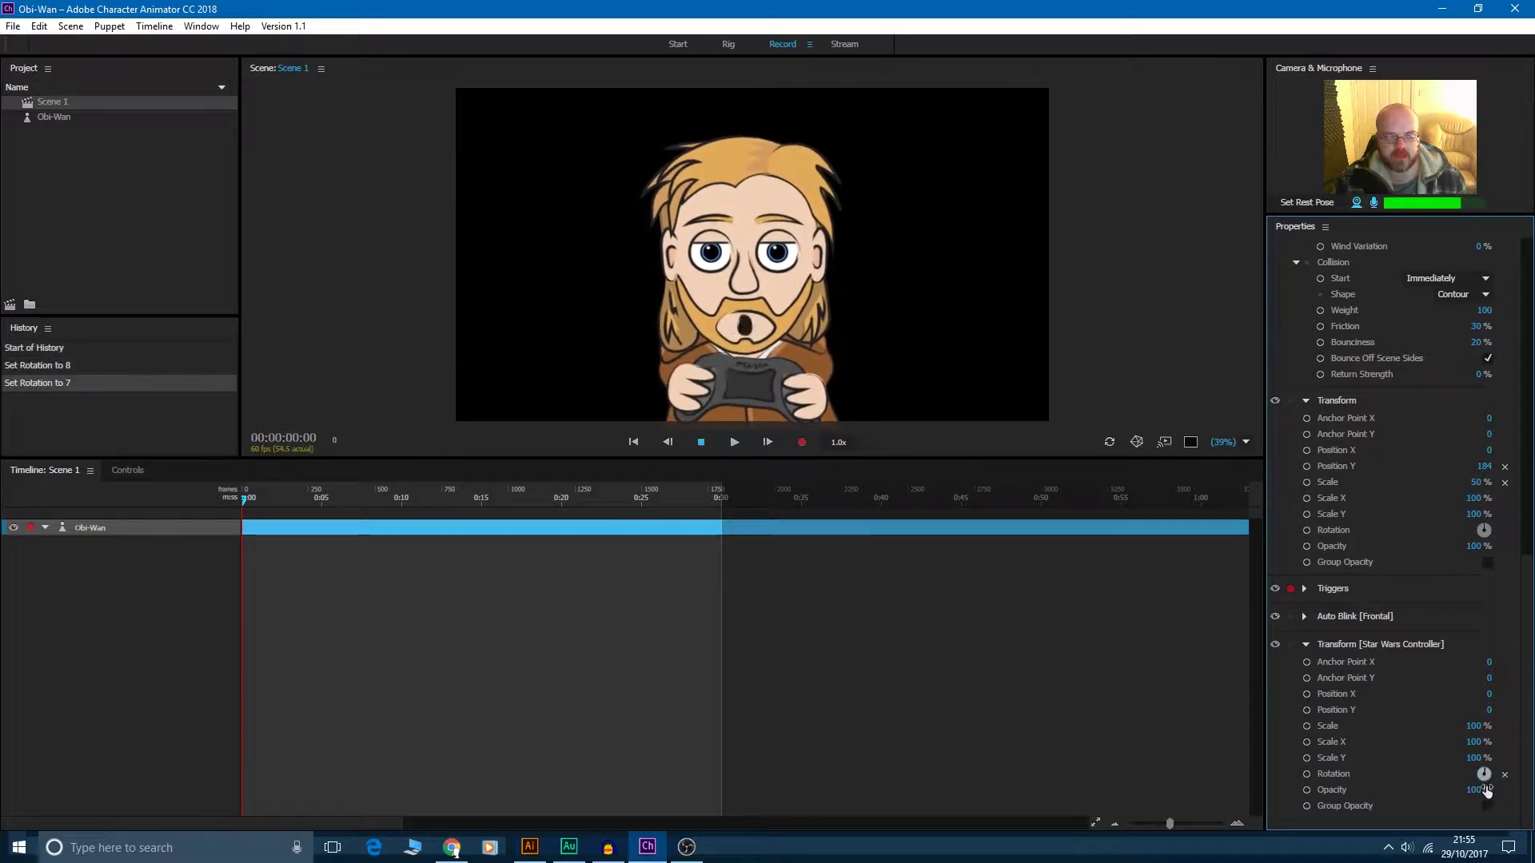
left_click(1503, 776)
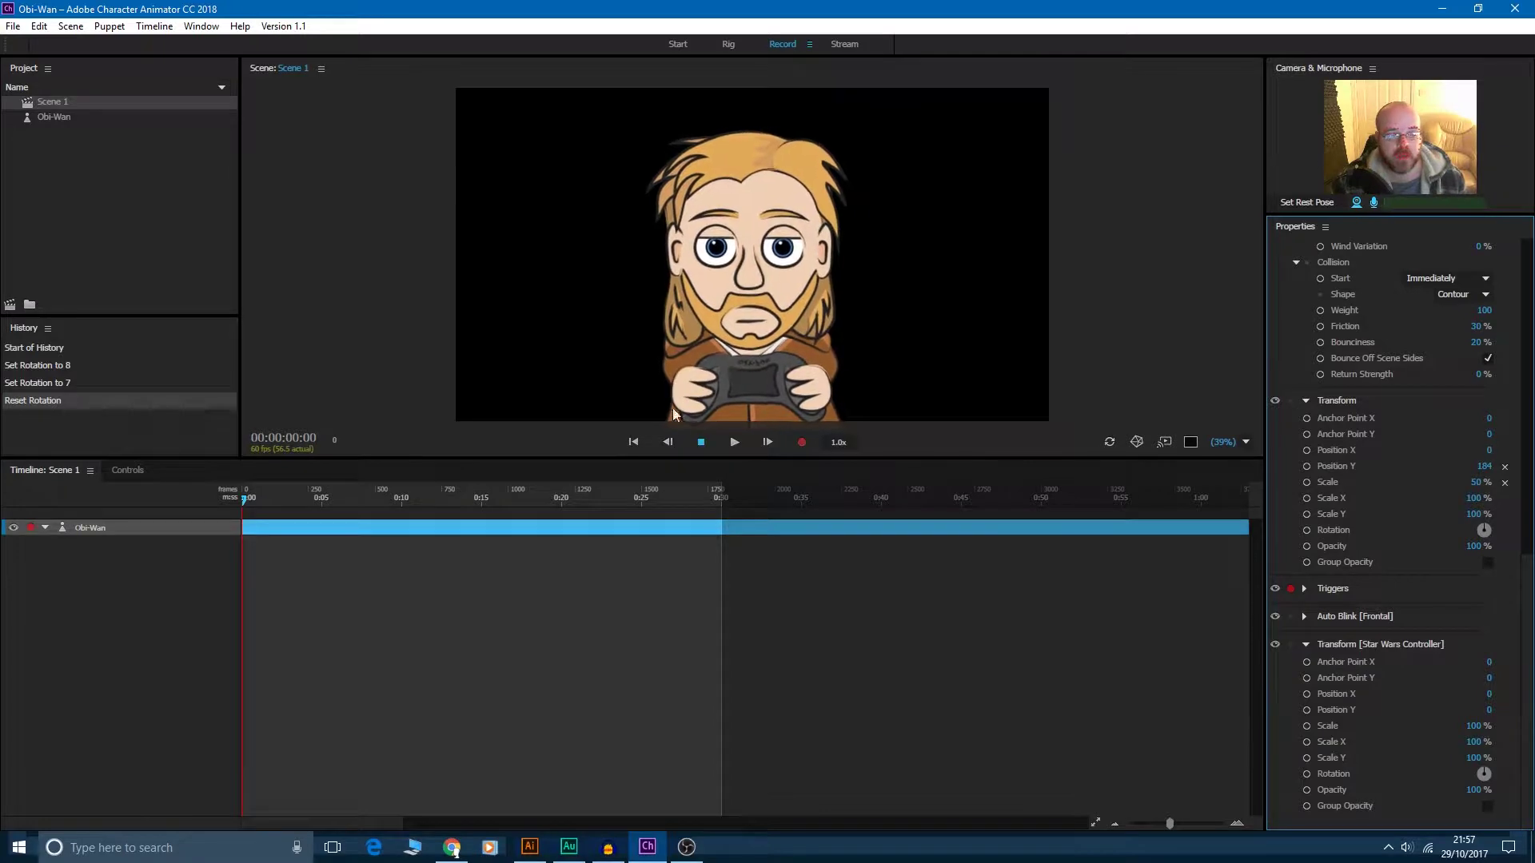
- Switch to Illustrator and collapse the +Right Eyebrow group and its Squint sublayer in the Obi-Wan.ai layer tree
left_click(529, 848)
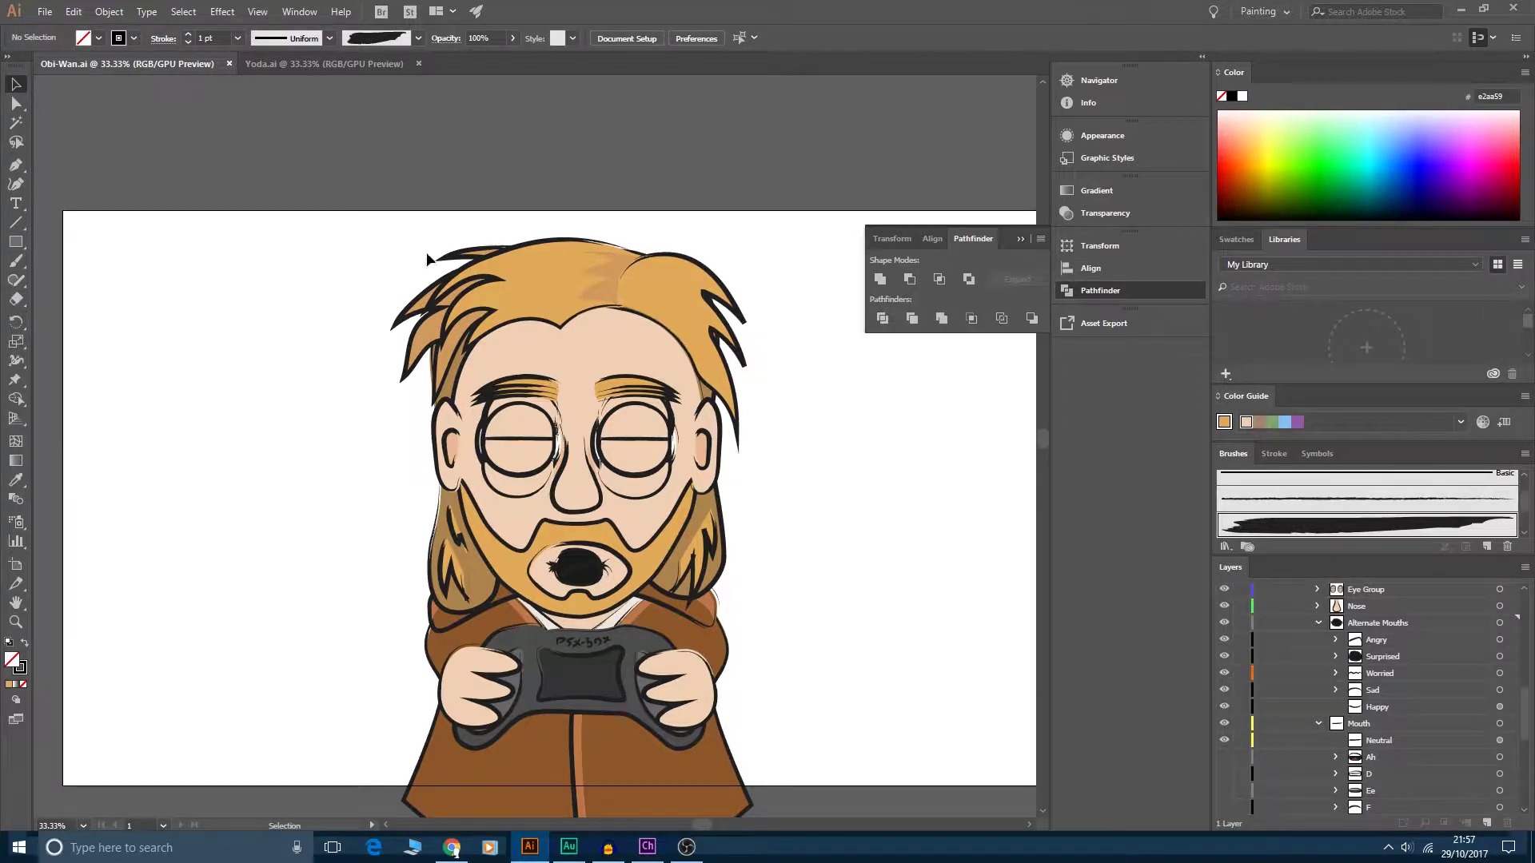
scroll(367, 303, "down", 3)
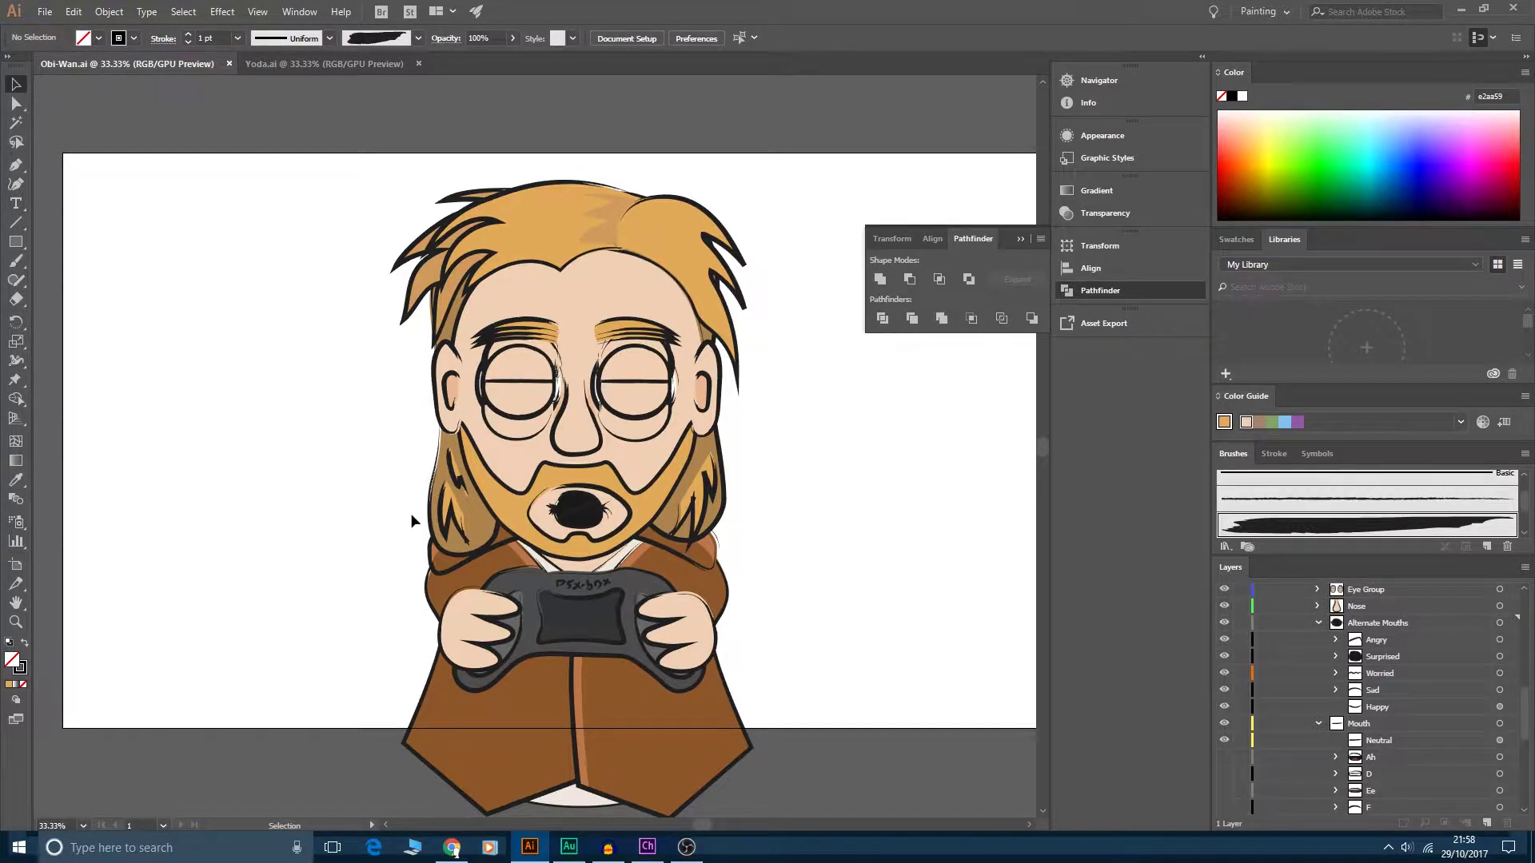
scroll(1432, 703, "up", 3)
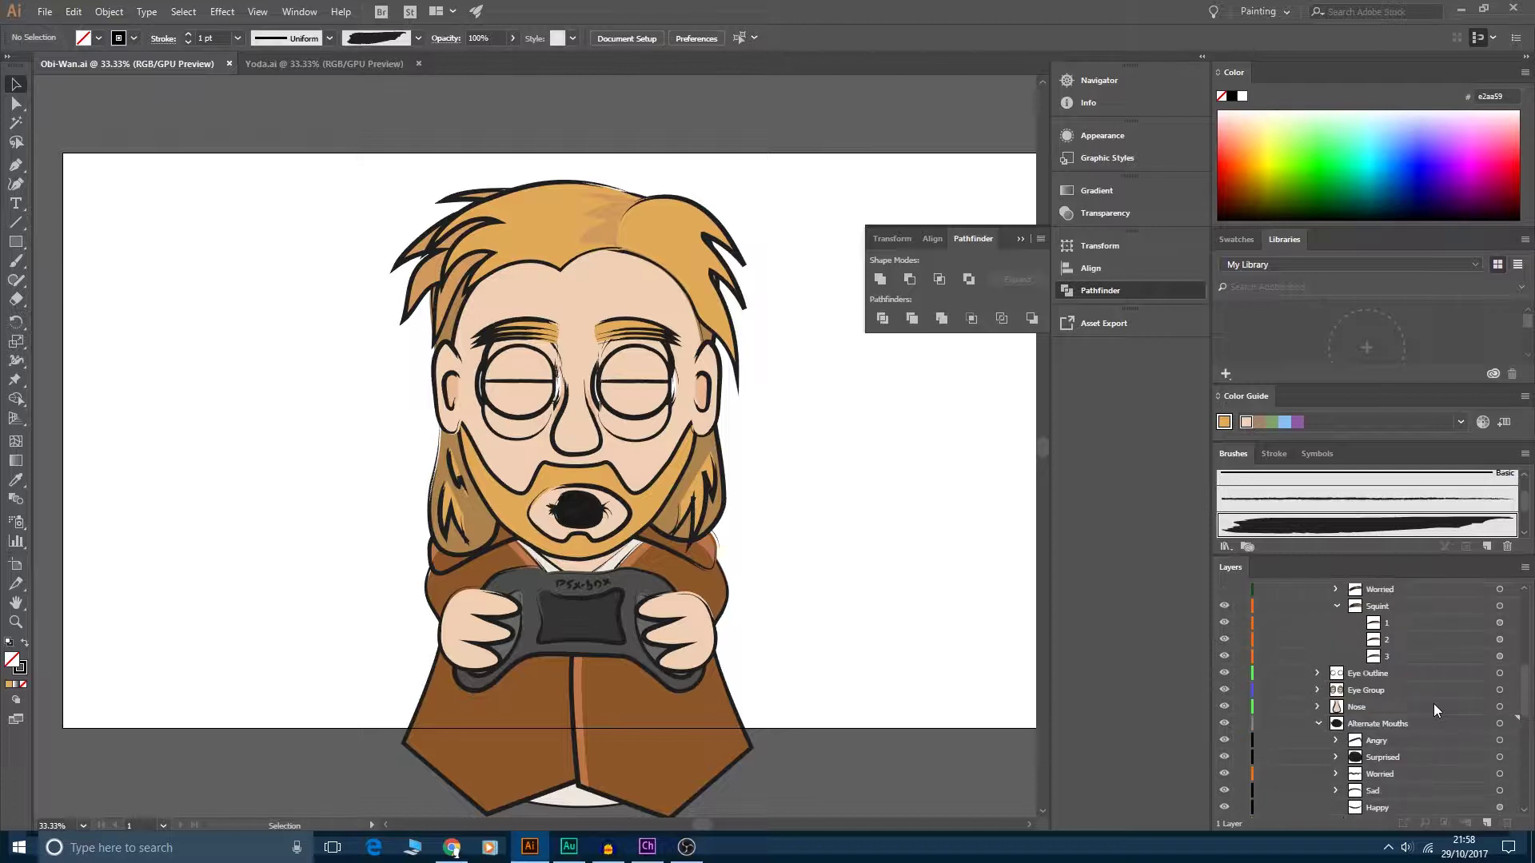
left_click(1337, 657)
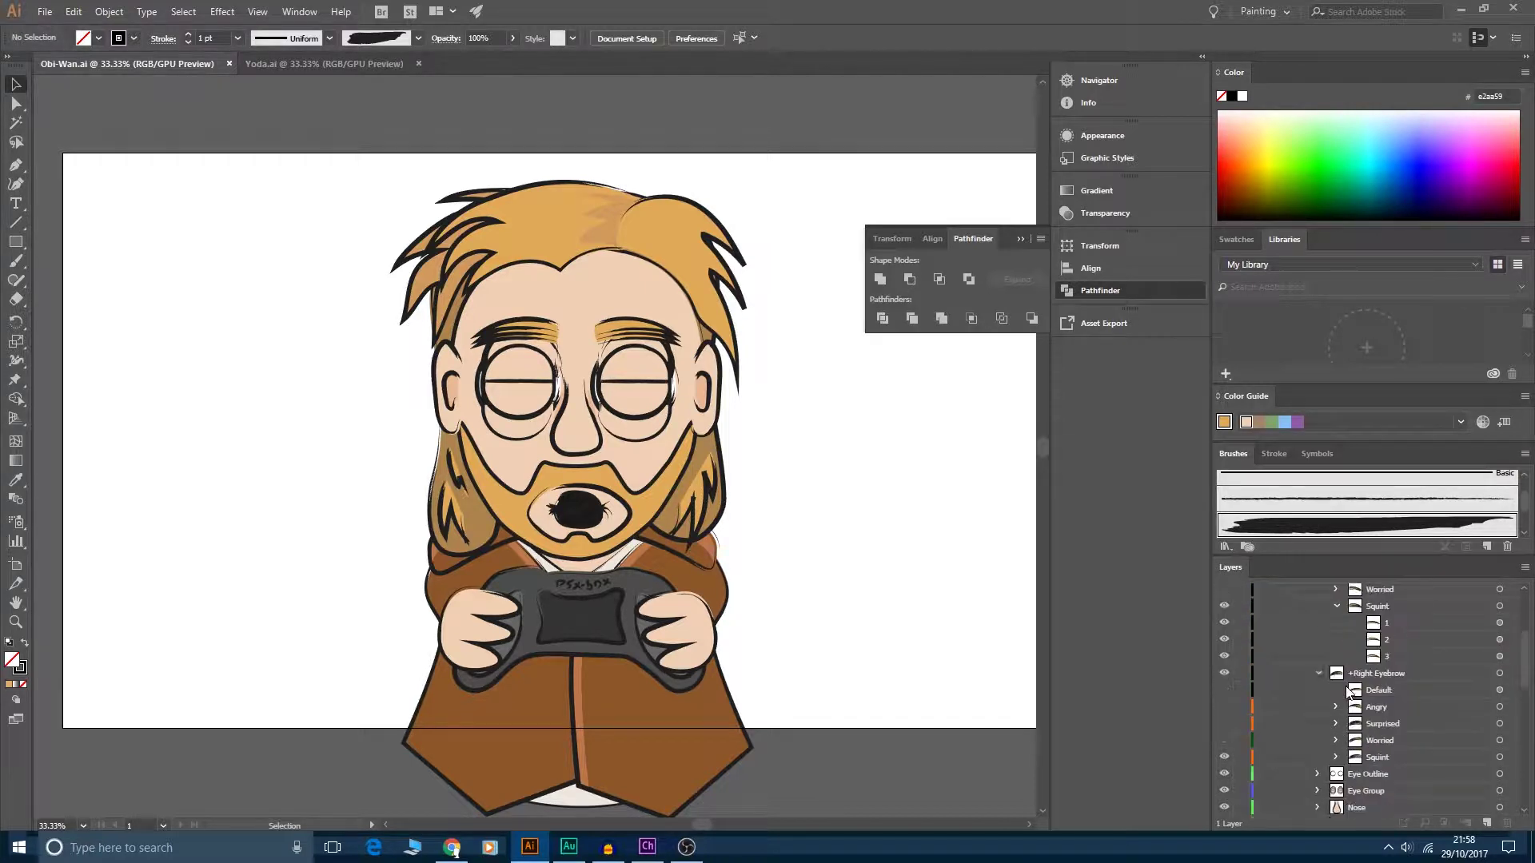
left_click(1319, 680)
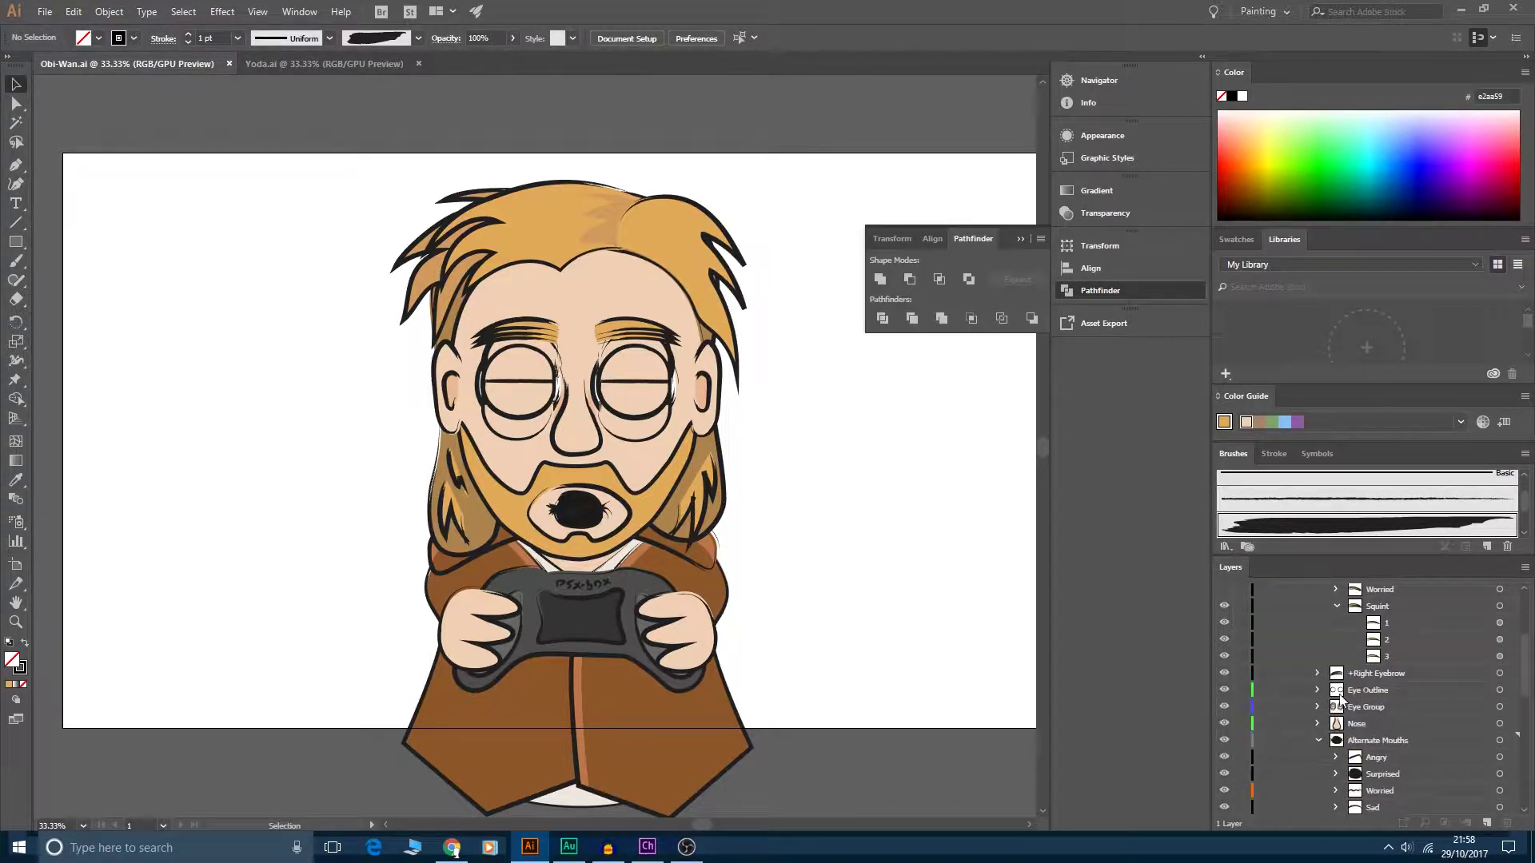
- Collapse the +Left Eyebrow group with its Squint sublayer, and the Alternate Mouths and Mouth groups
scroll(1319, 680, "up", 2)
left_click(1335, 706)
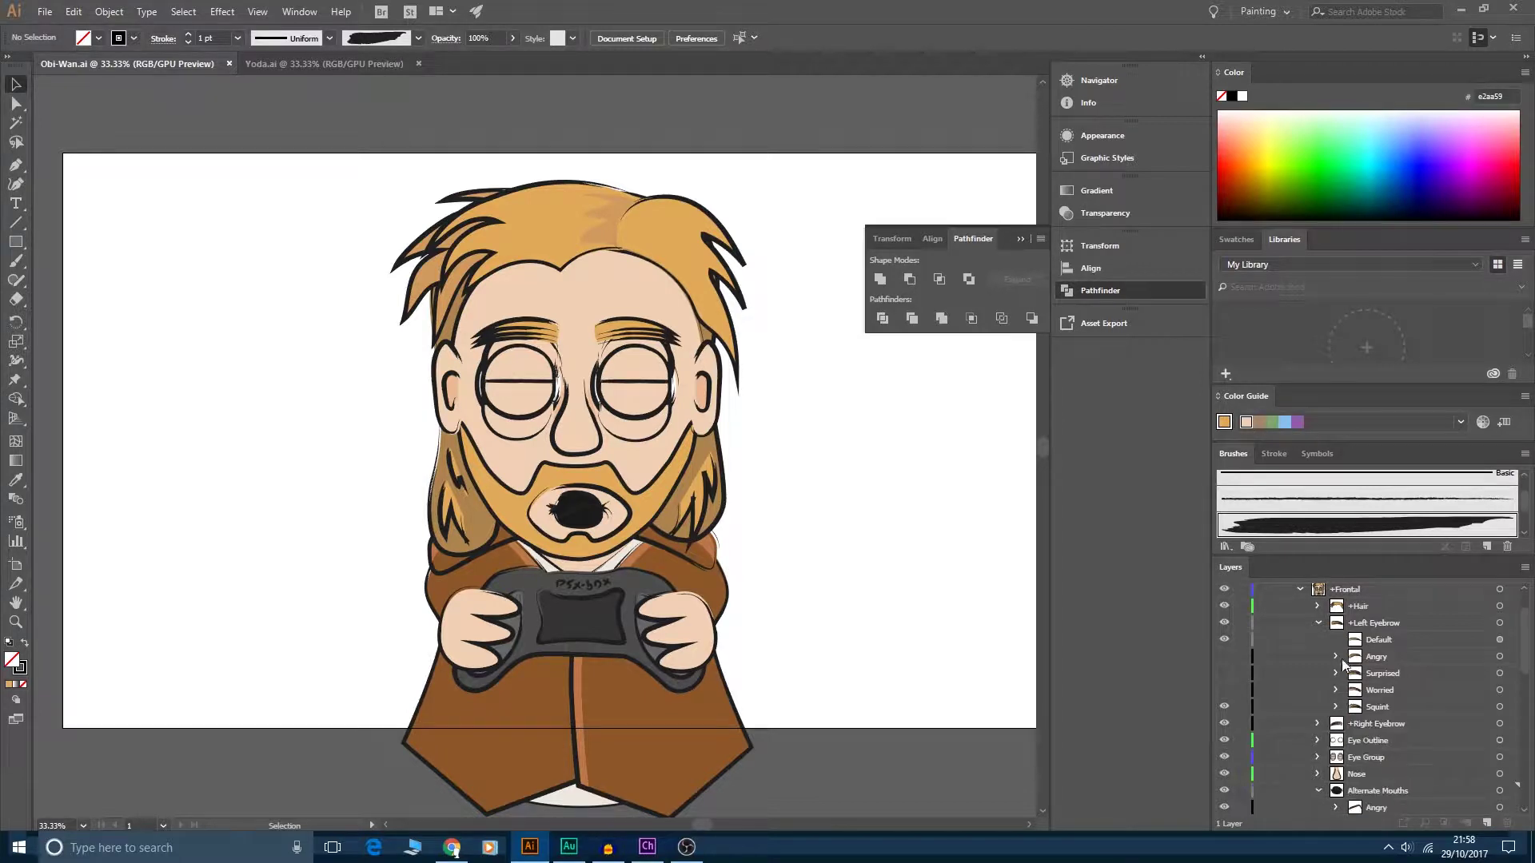
left_click(1319, 624)
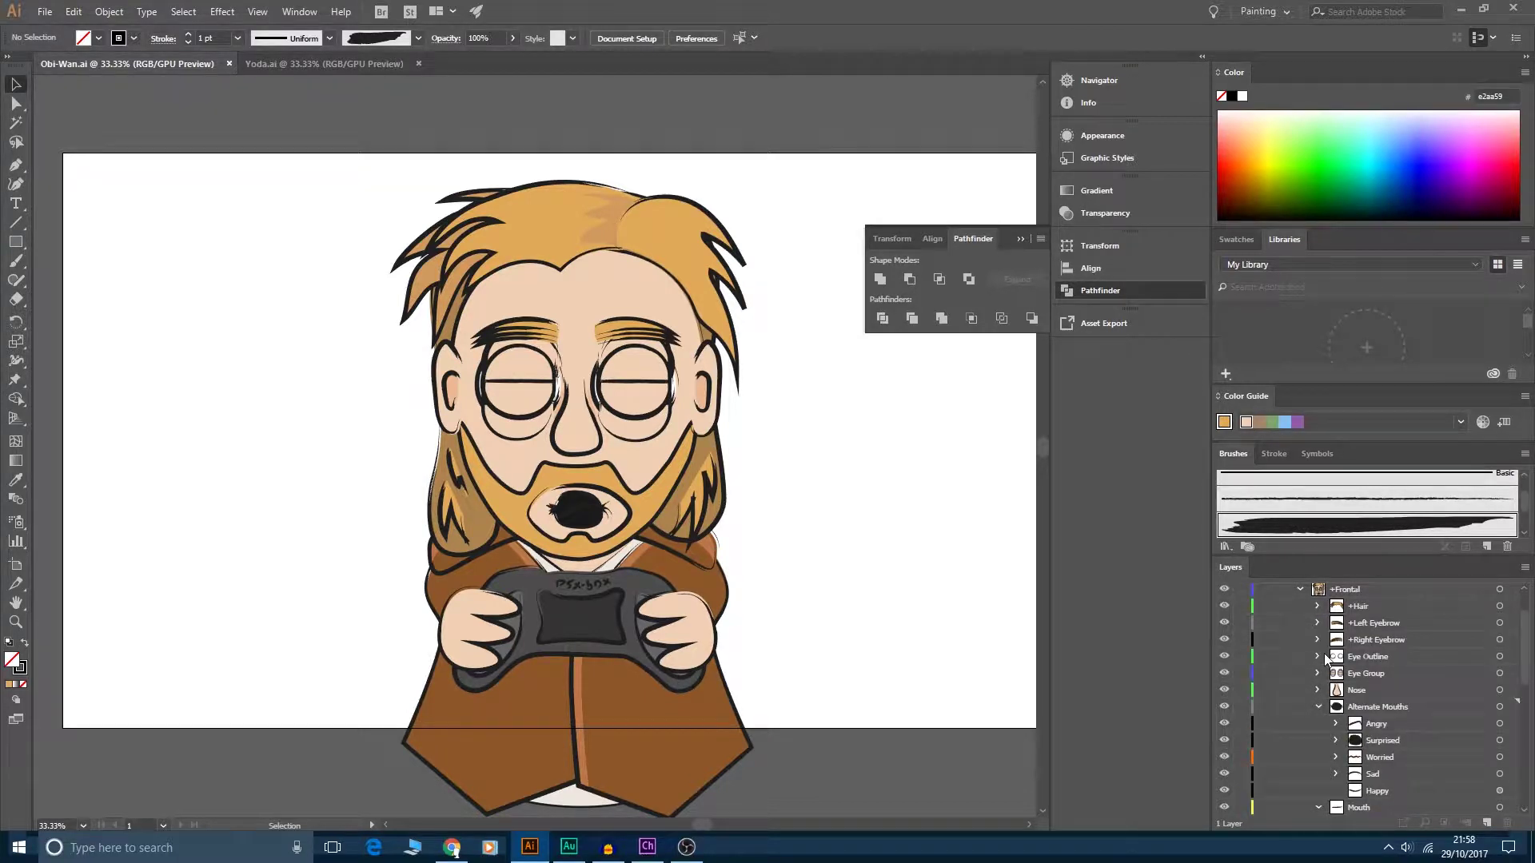
left_click(1318, 707)
left_click(1318, 723)
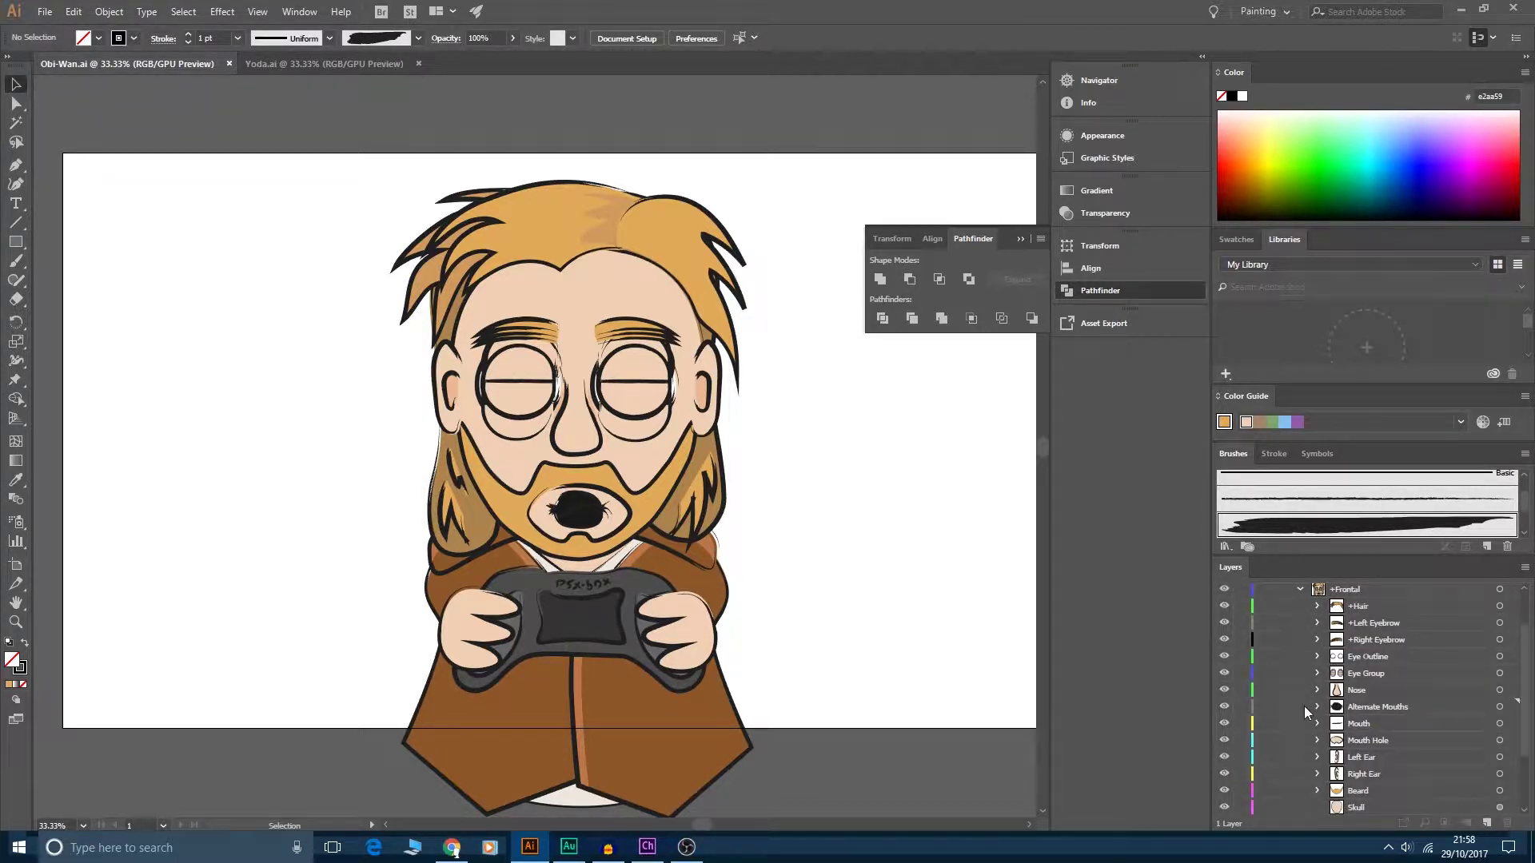
- Select the +Obi-Wan top layer and look through the controller, head and body layers nested inside it
scroll(1304, 707, "up", 1)
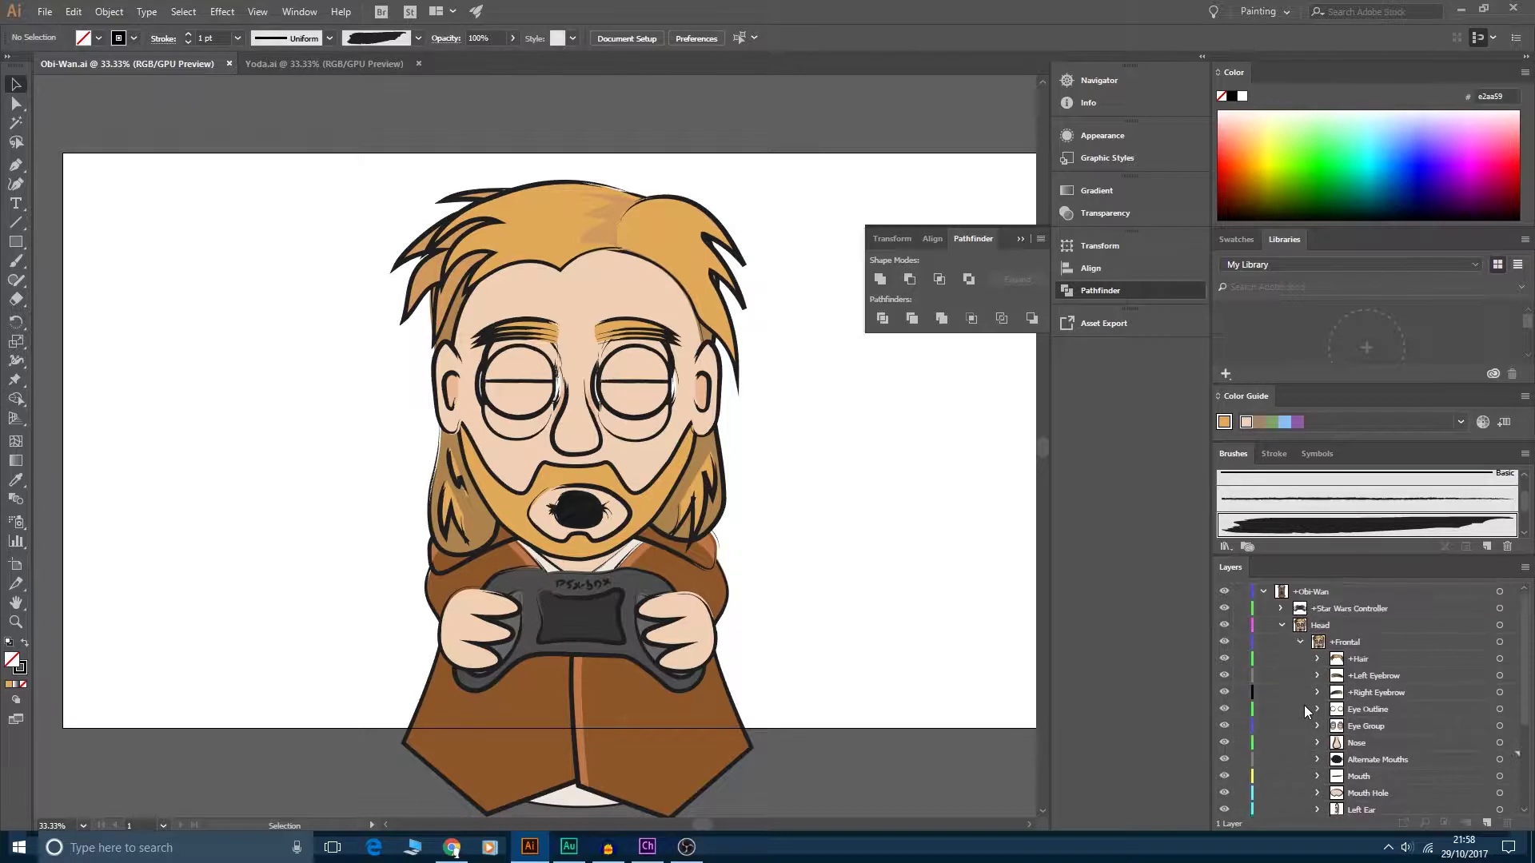
left_click(1309, 594)
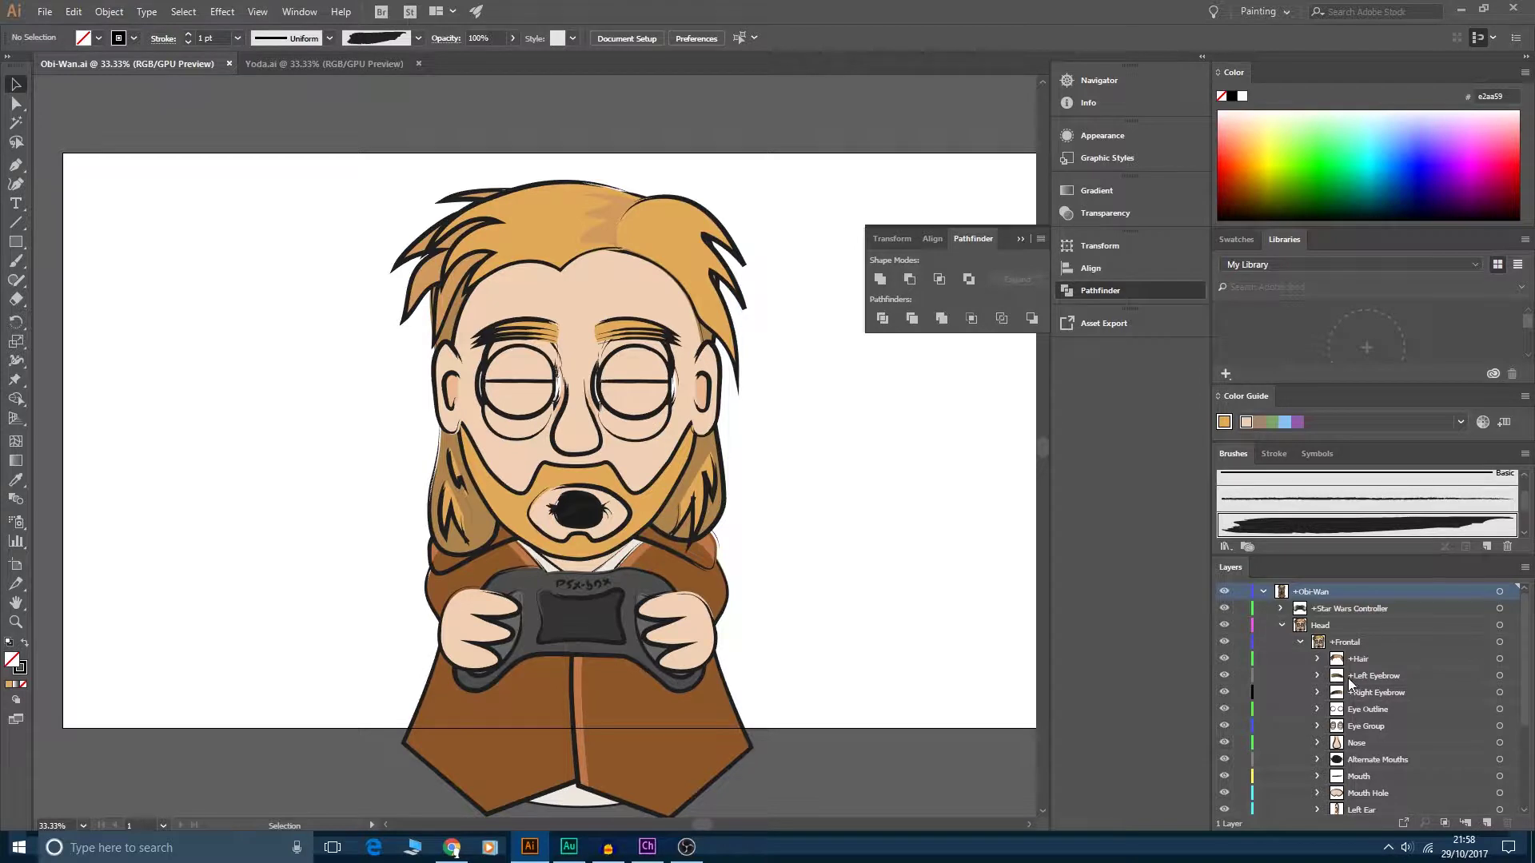
scroll(1362, 705, "down", 4)
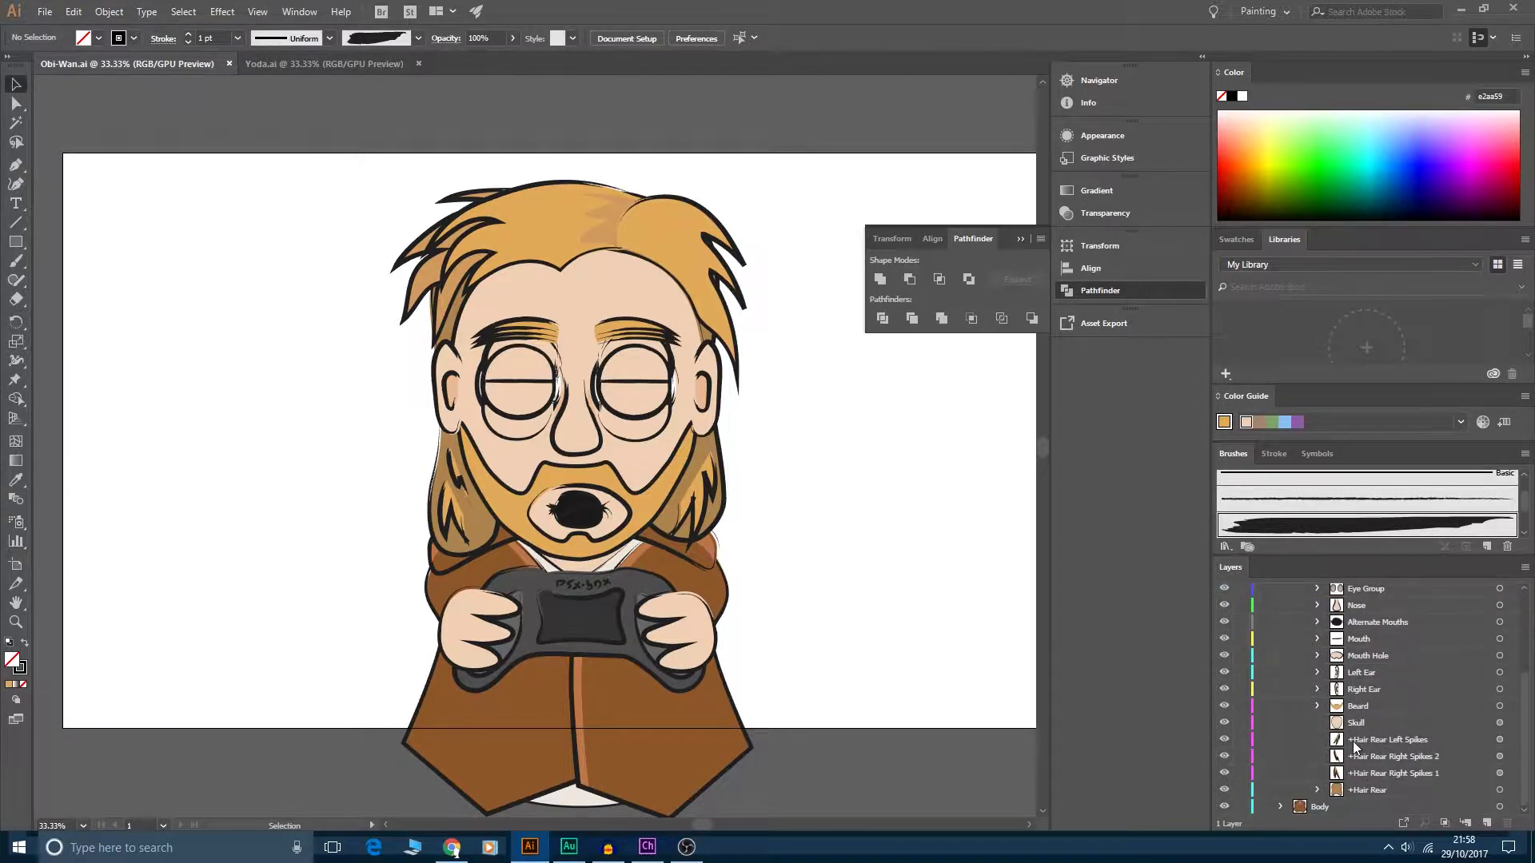
scroll(1354, 746, "up", 4)
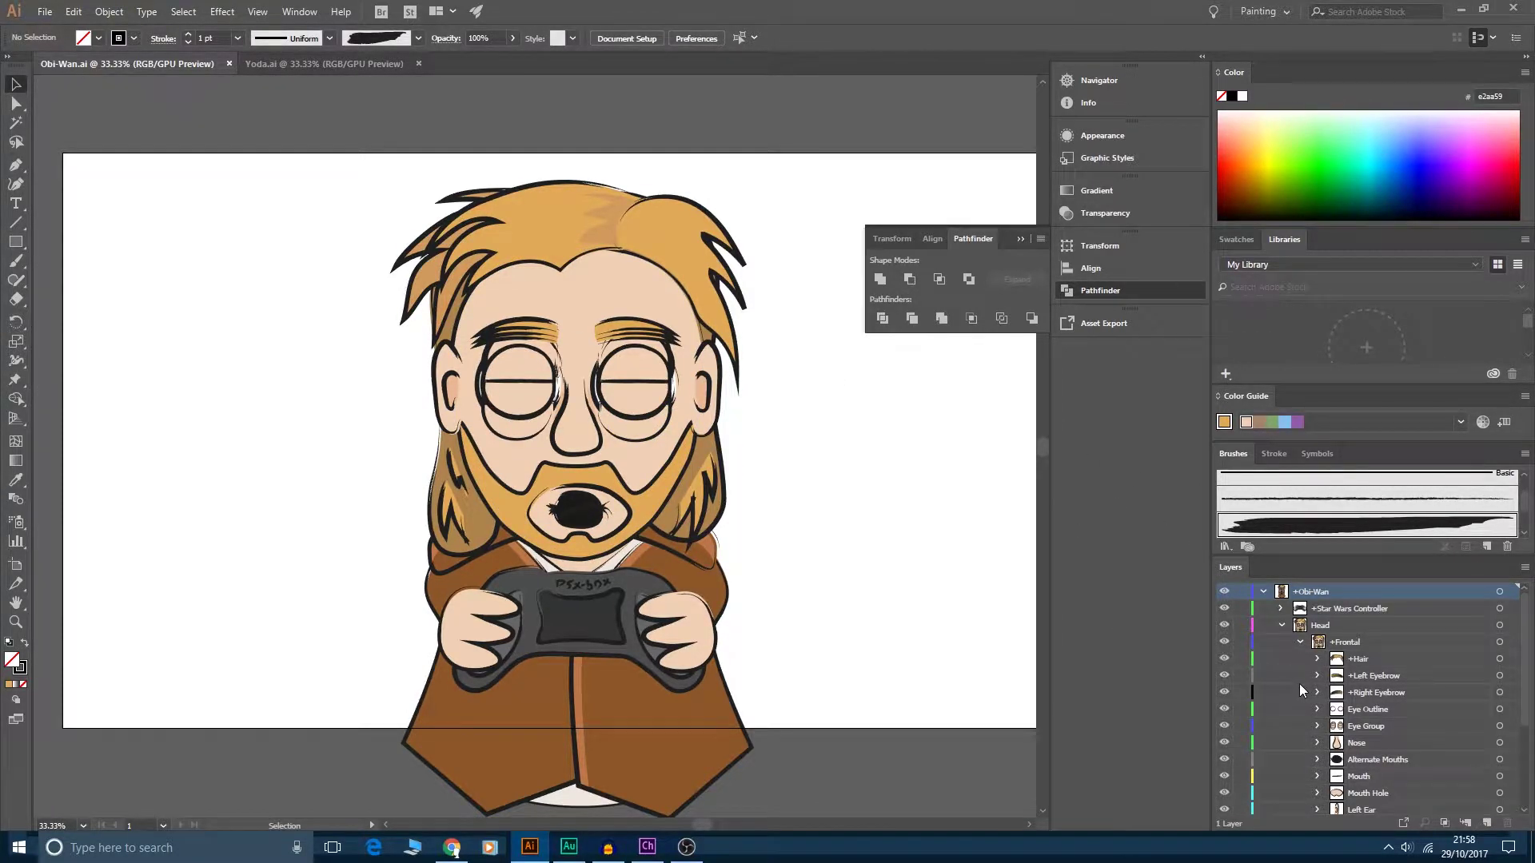
scroll(1300, 685, "down", 2)
scroll(1299, 685, "up", 2)
- Select all artwork on the +Star Wars Controller layer and compare the layer with its +Obi-Wan parent
left_click(1330, 609)
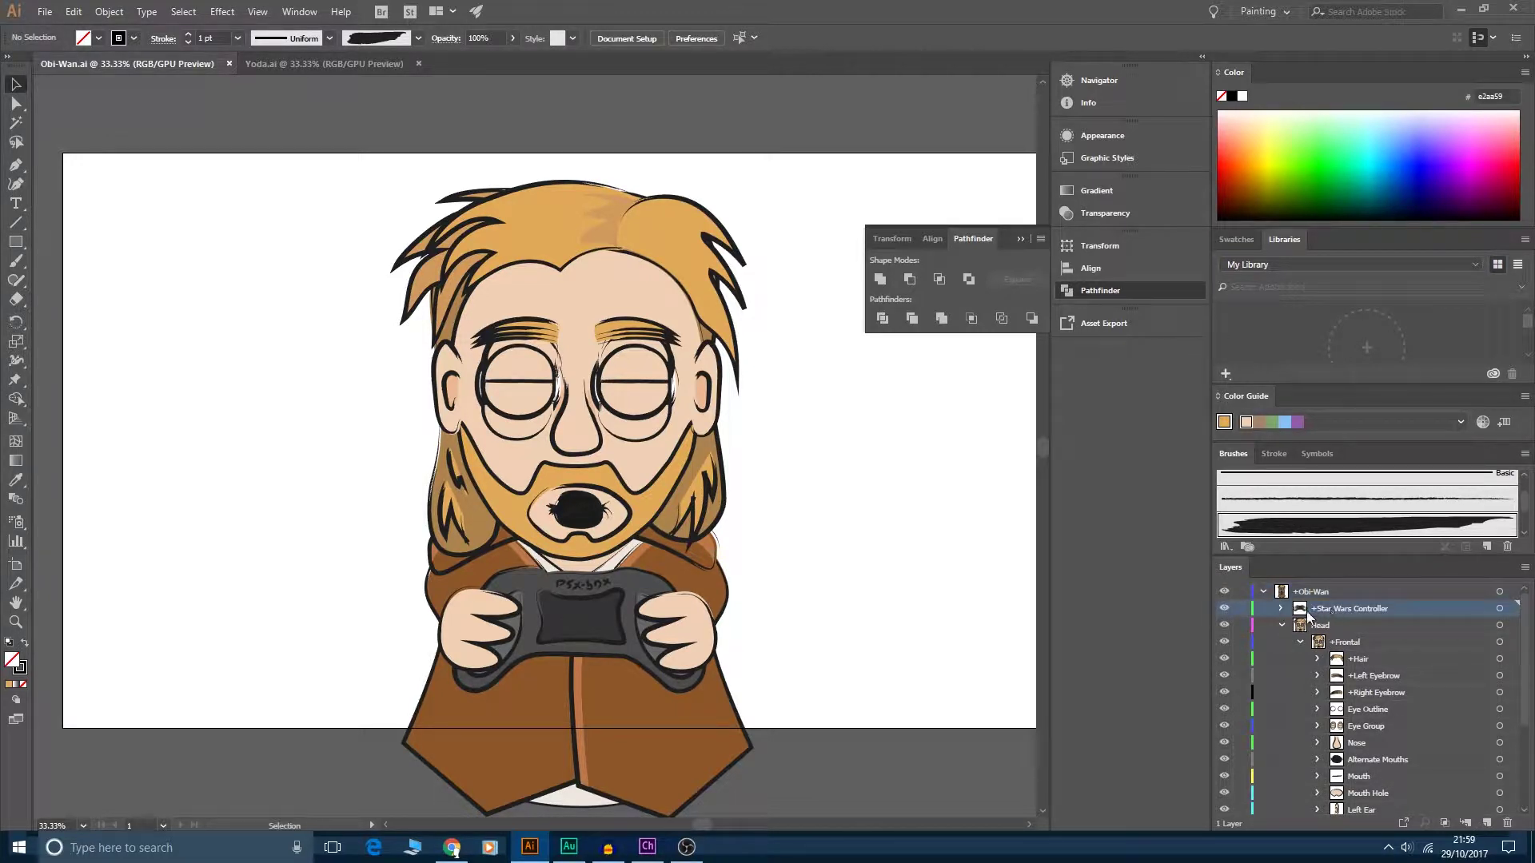
left_click(1499, 608)
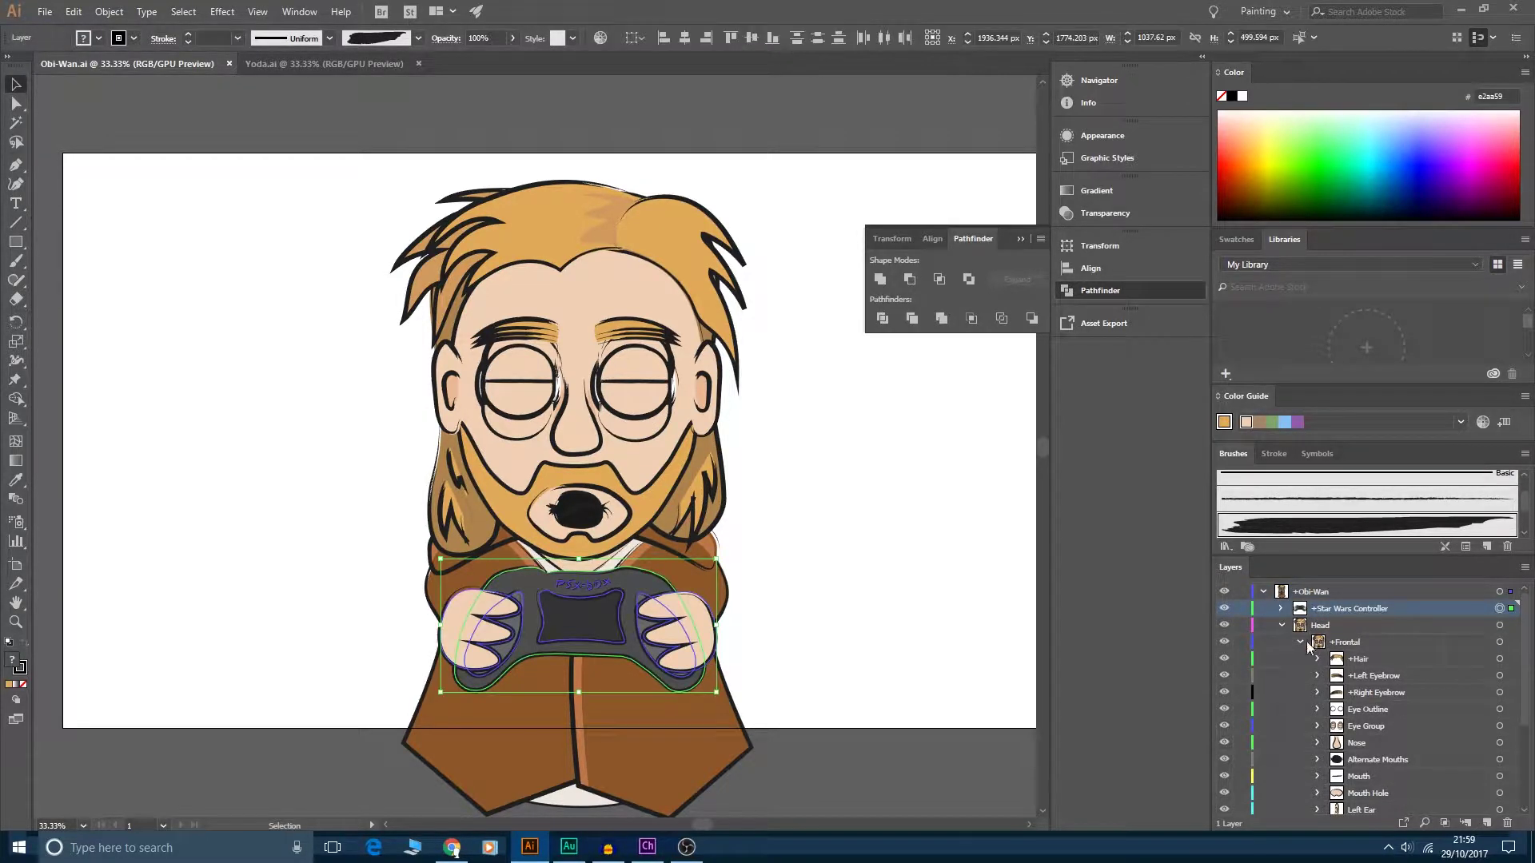
left_click(1311, 593)
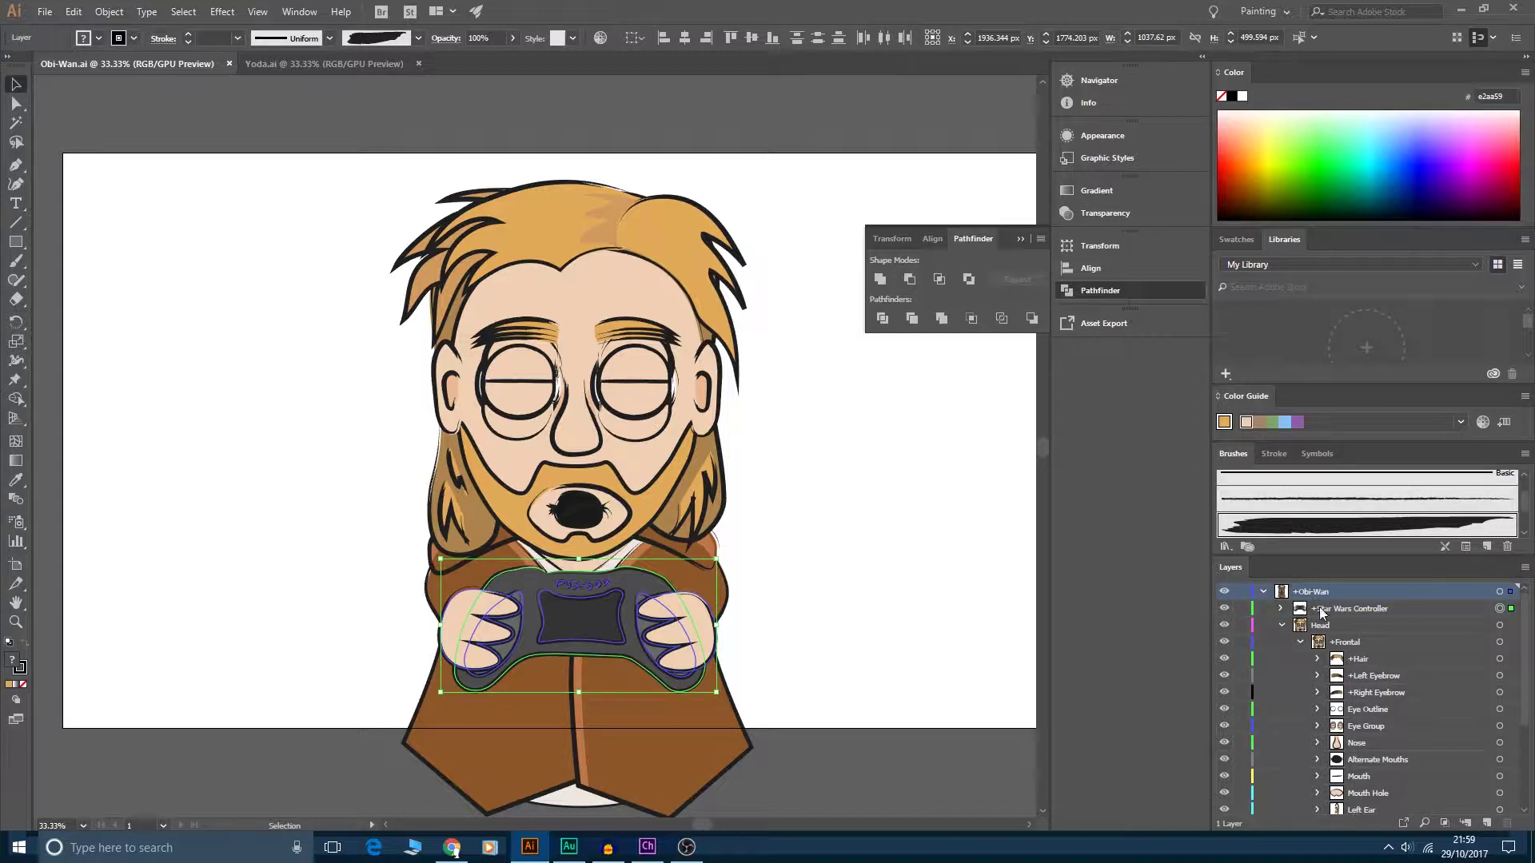
left_click(1326, 610)
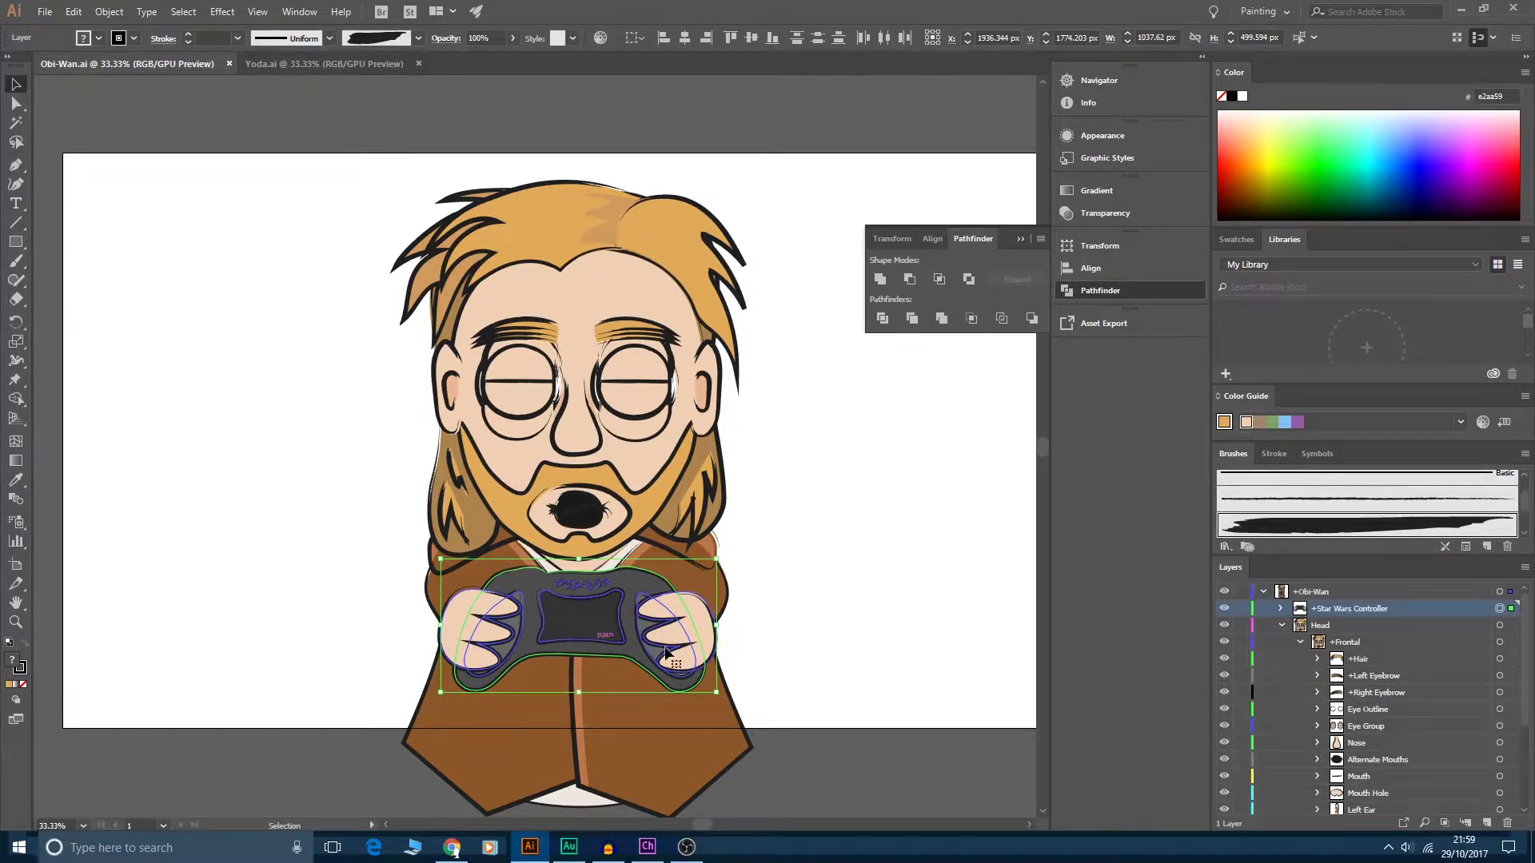
- Select the Head layer and review its face and rear hair sublayers
left_click(1331, 627)
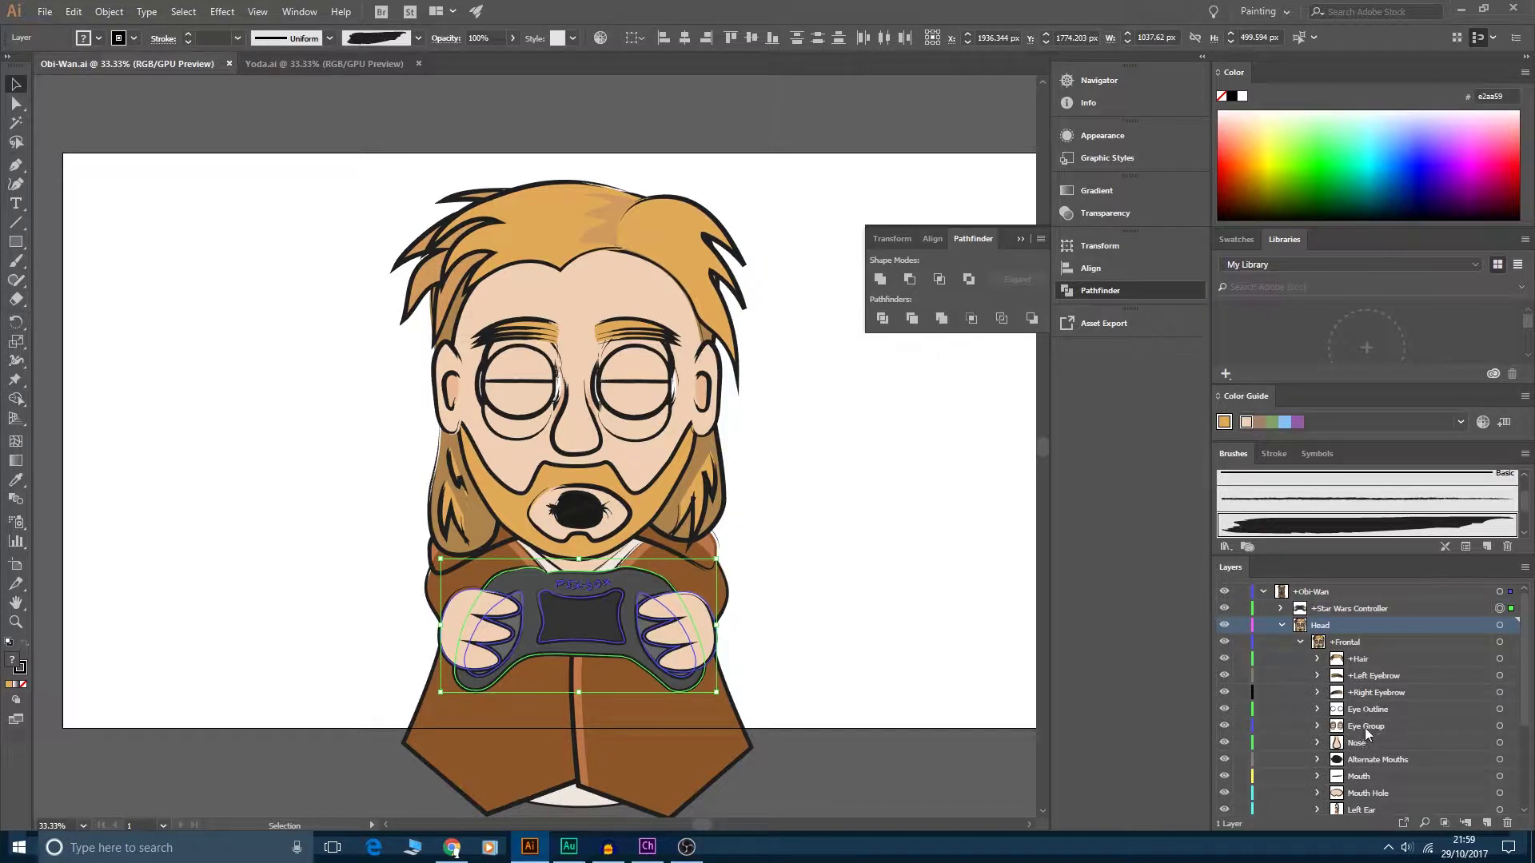
scroll(1367, 731, "down", 1)
scroll(1367, 739, "down", 1)
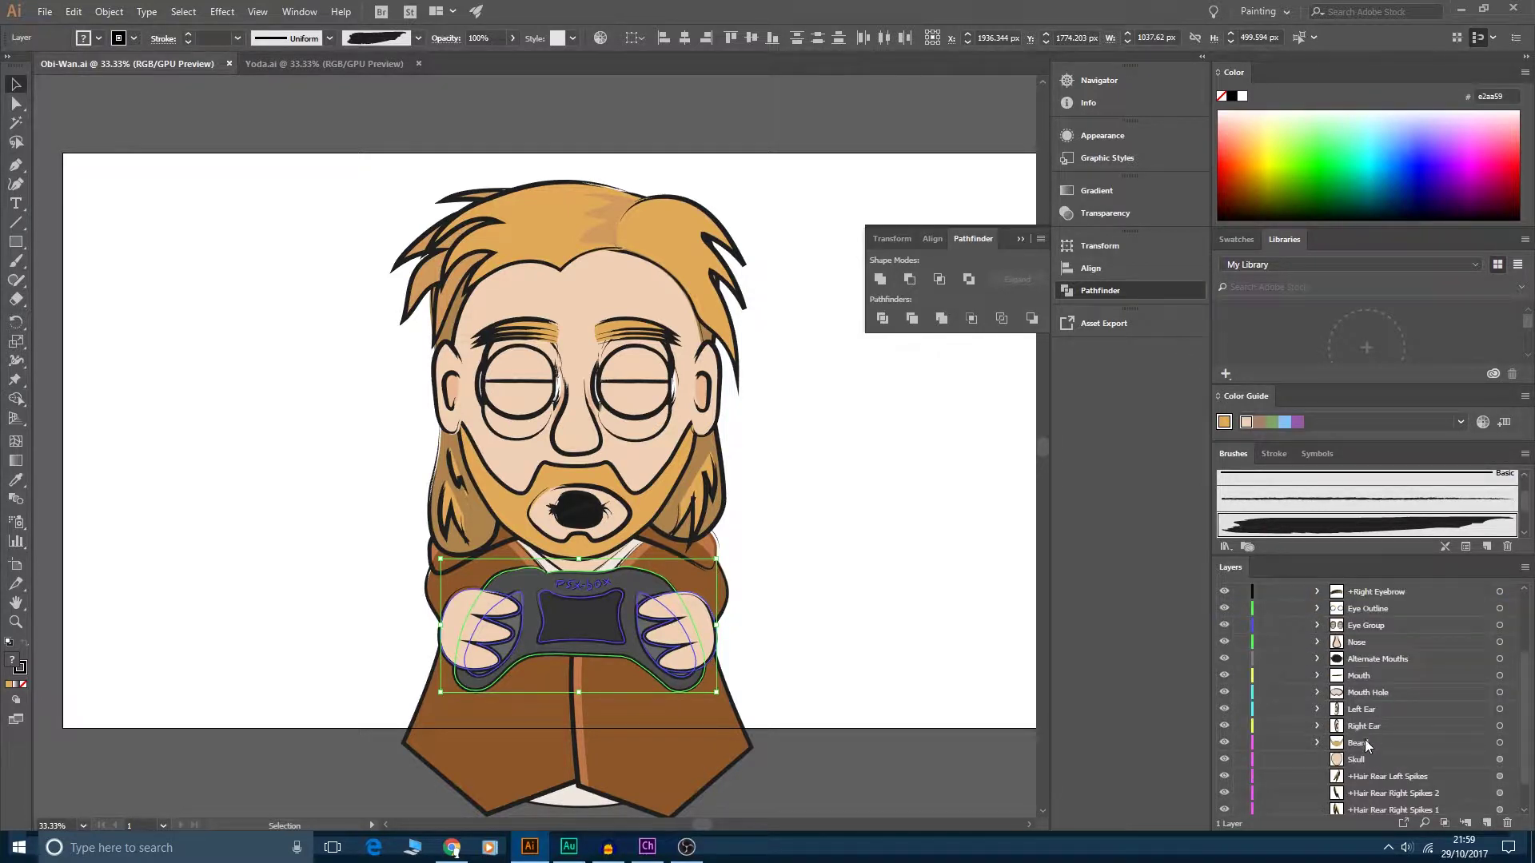
scroll(1359, 739, "down", 1)
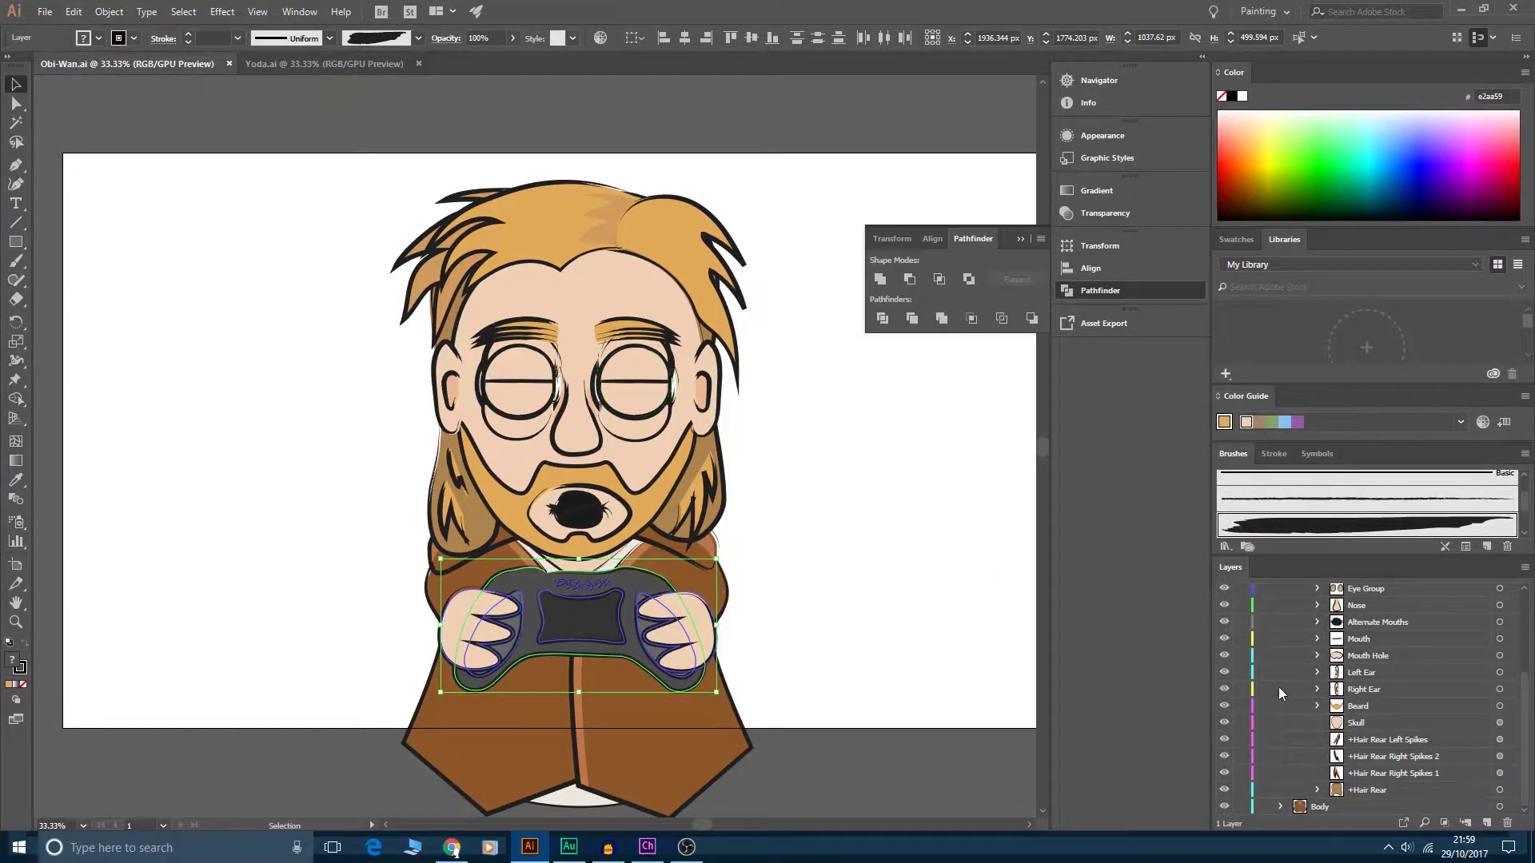
- Expand the Body layer and its Torso group, and inspect the Robe and Hood sublayers
left_click(1320, 809)
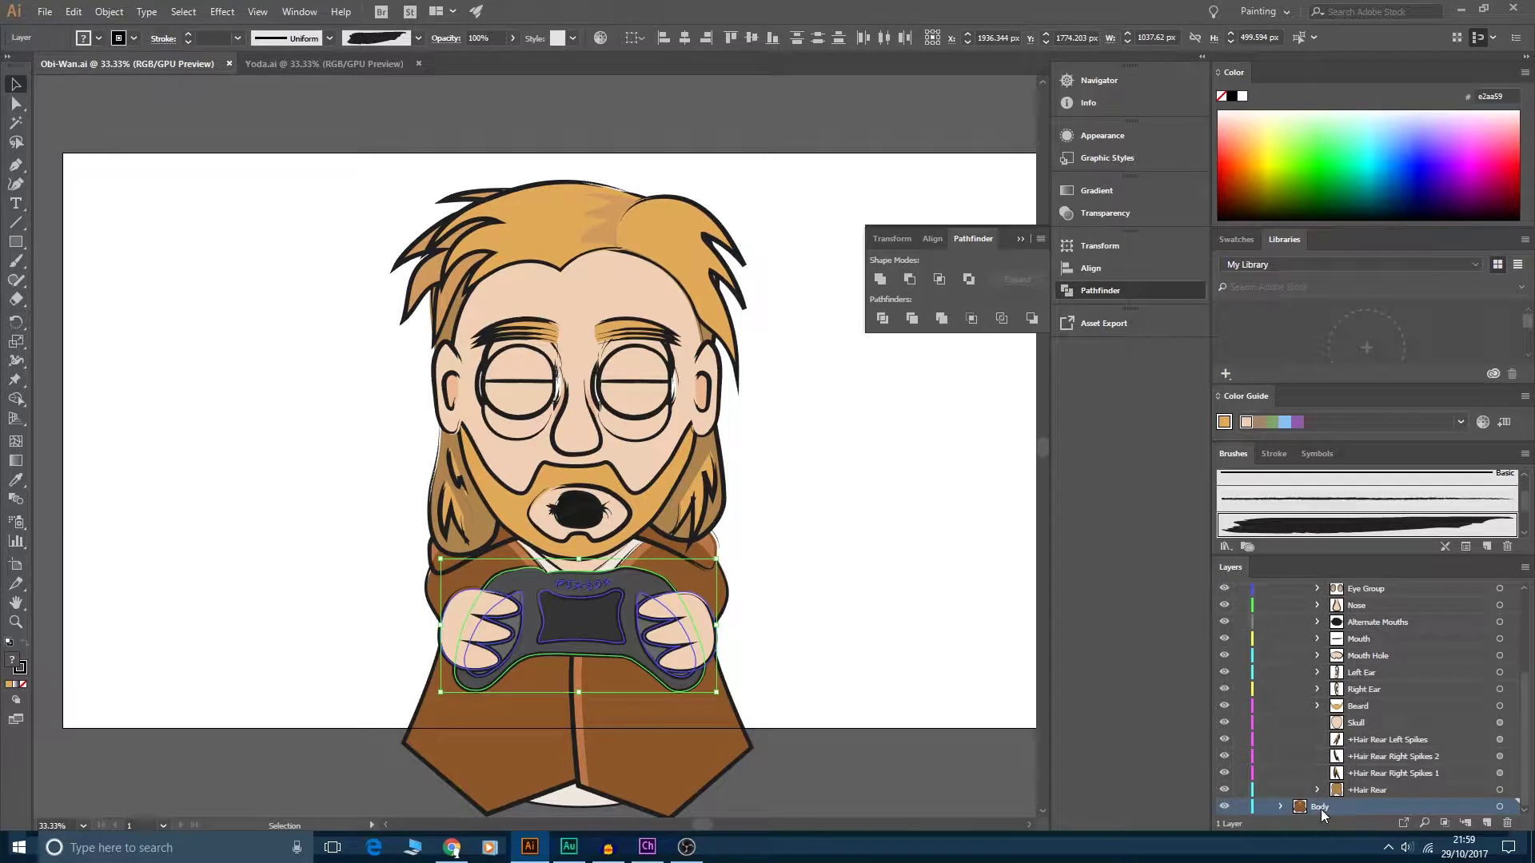
left_click(1281, 806)
scroll(1351, 745, "down", 1)
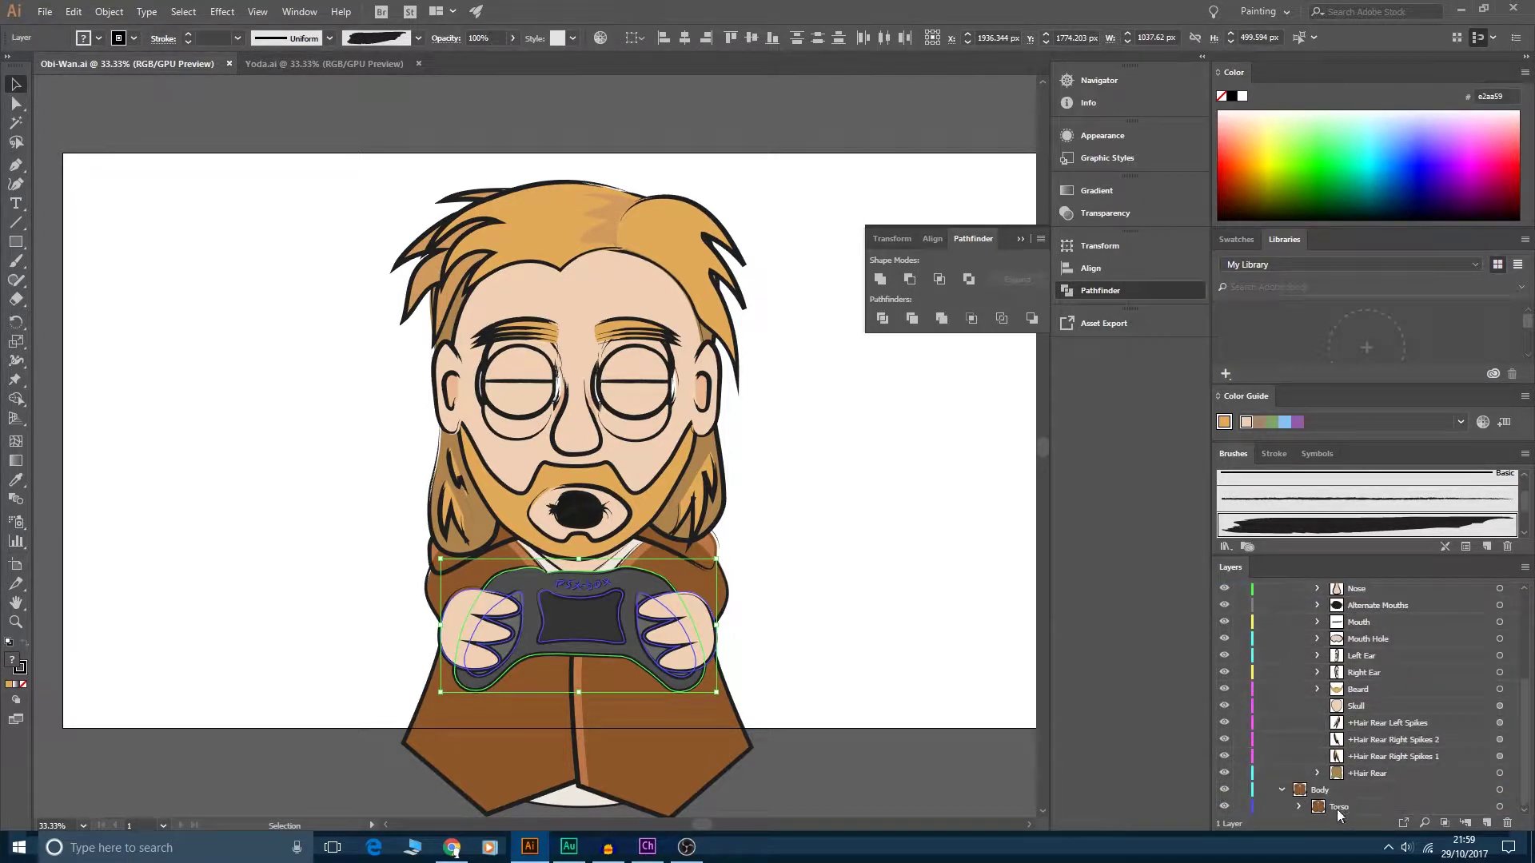
left_click(1298, 807)
scroll(1331, 779, "down", 3)
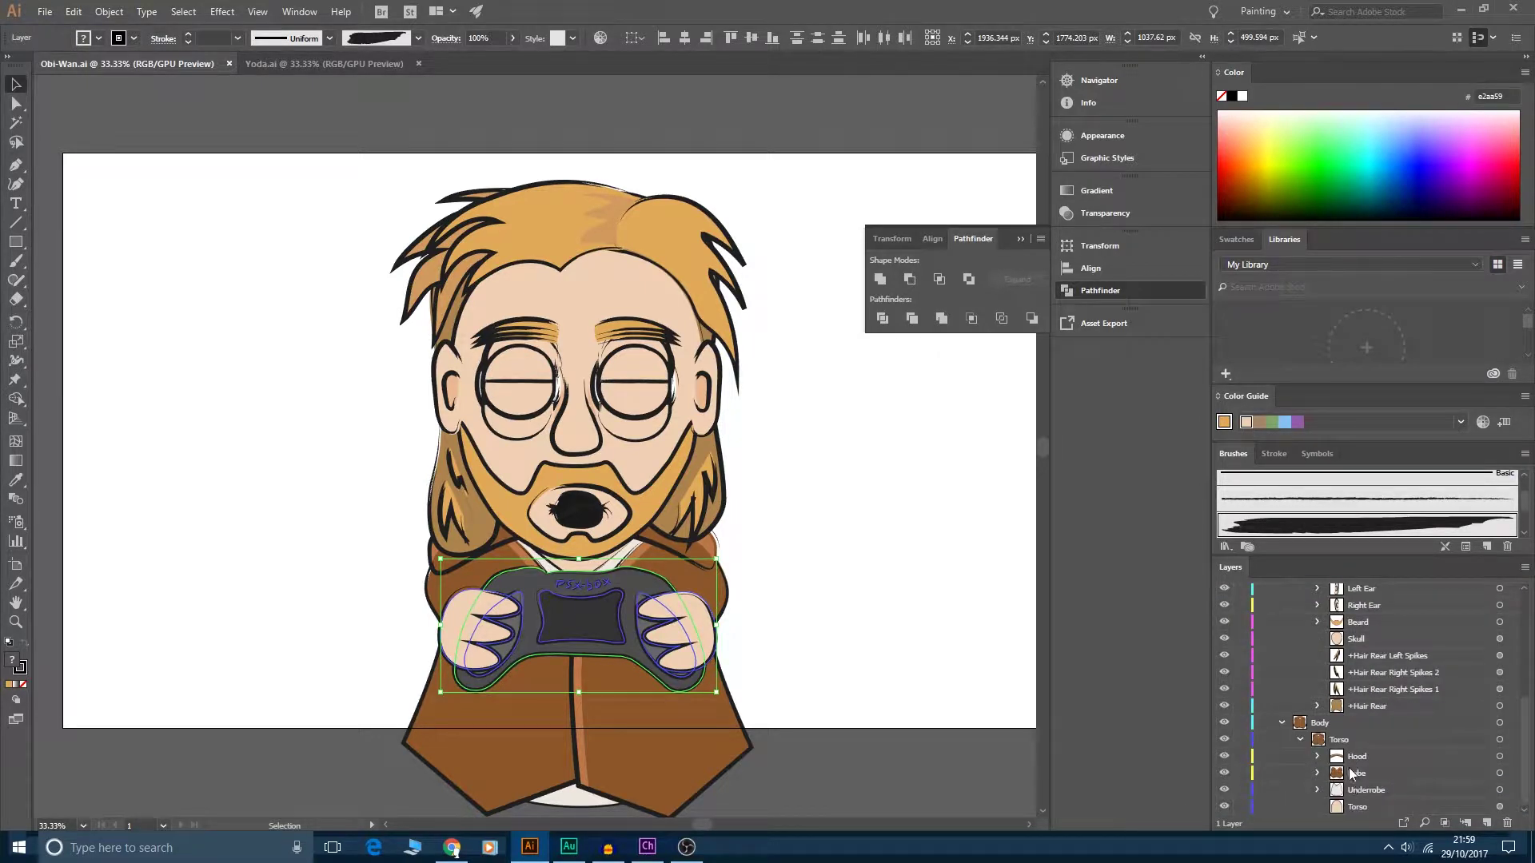
left_click(1357, 774)
left_click(1359, 761)
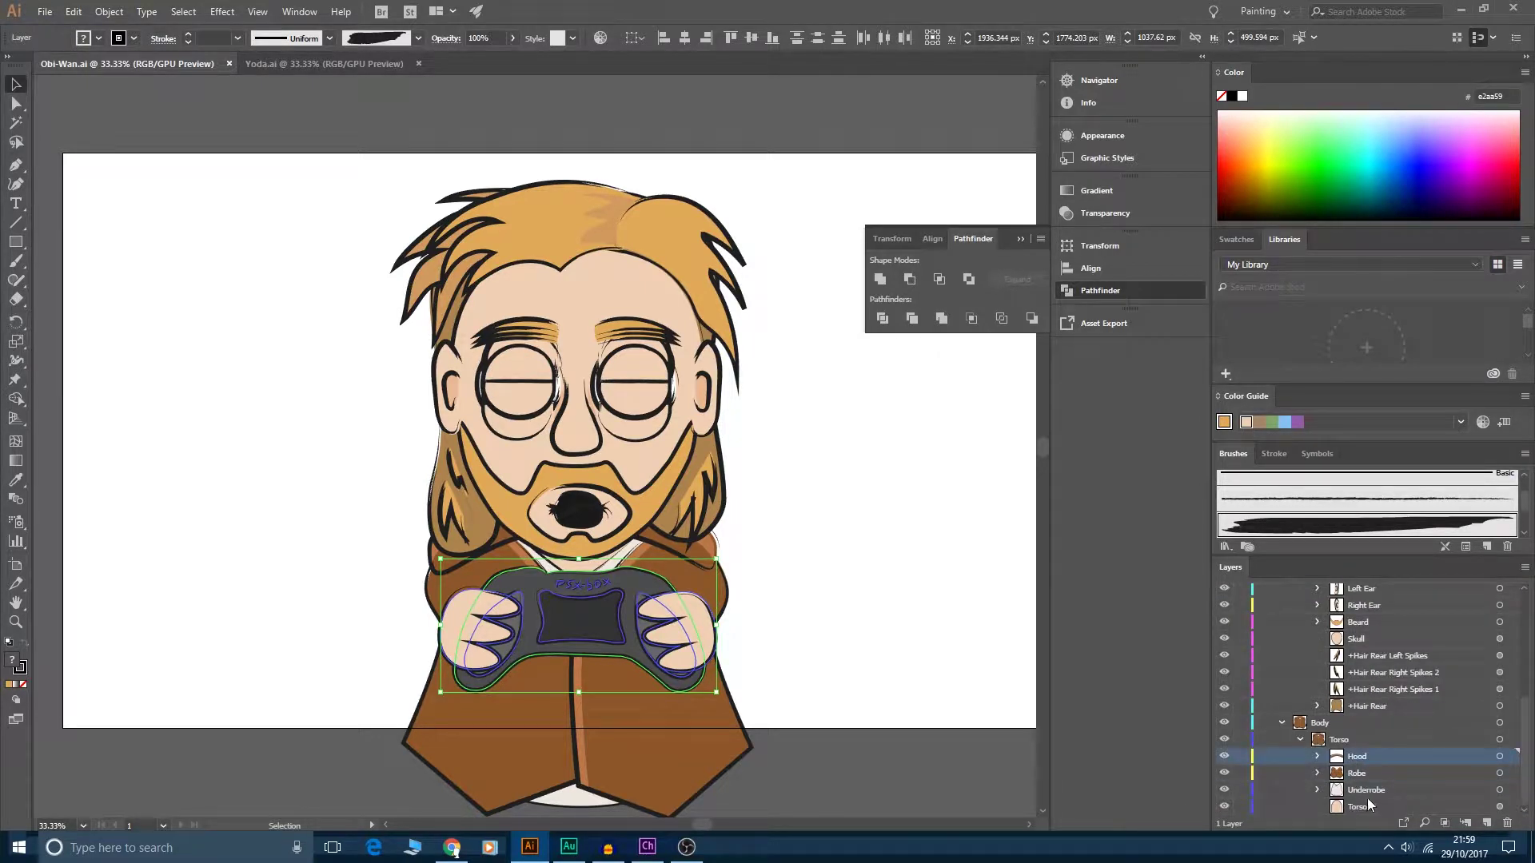
- Collapse the Torso, Body, +Frontal and Head groups, and deselect the controller artwork
left_click(1301, 741)
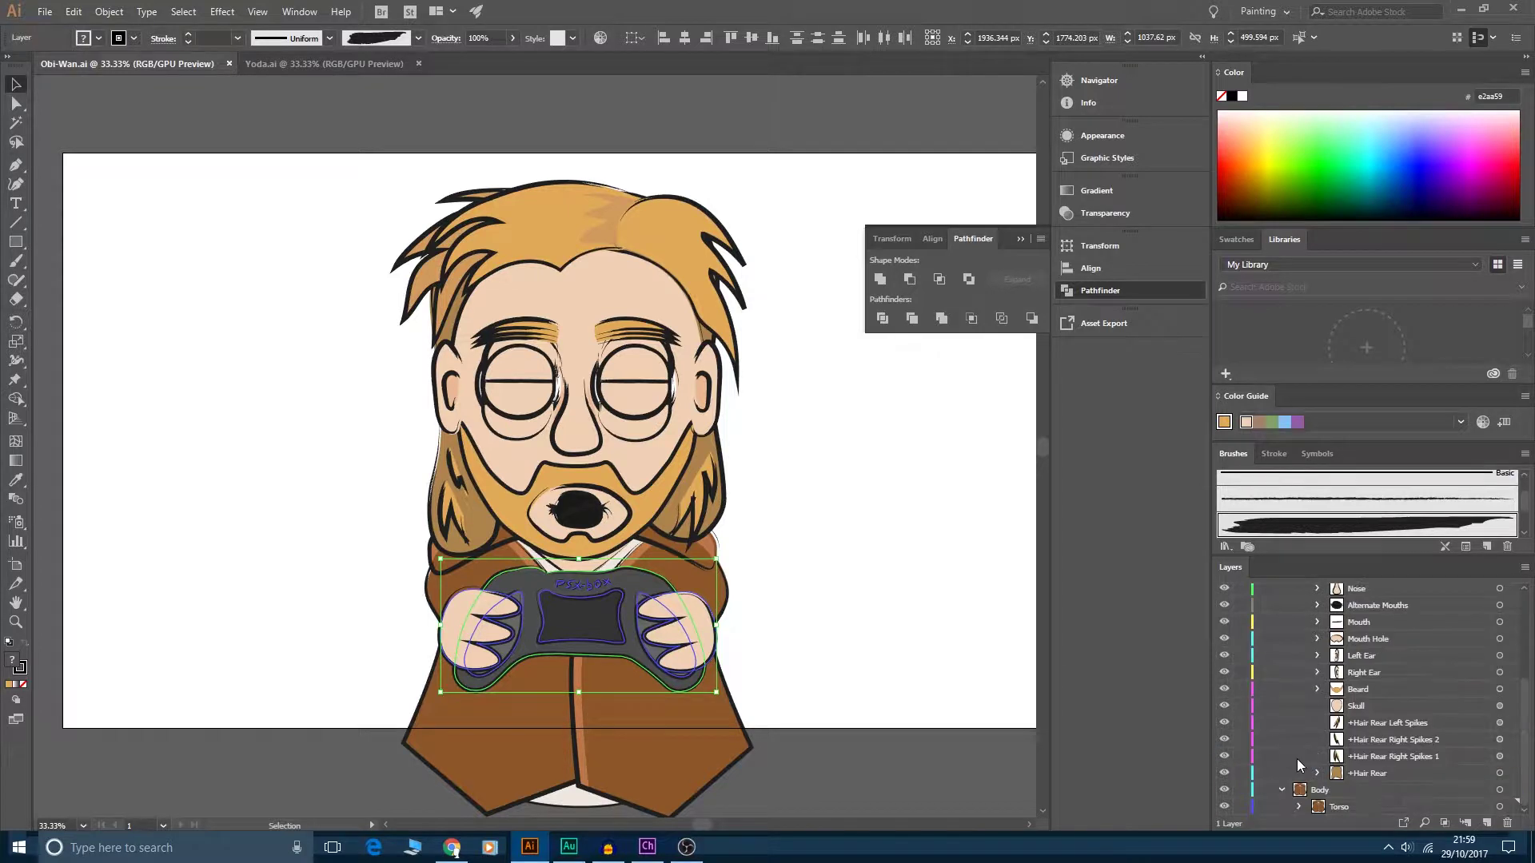
left_click(1282, 789)
scroll(1305, 735, "up", 3)
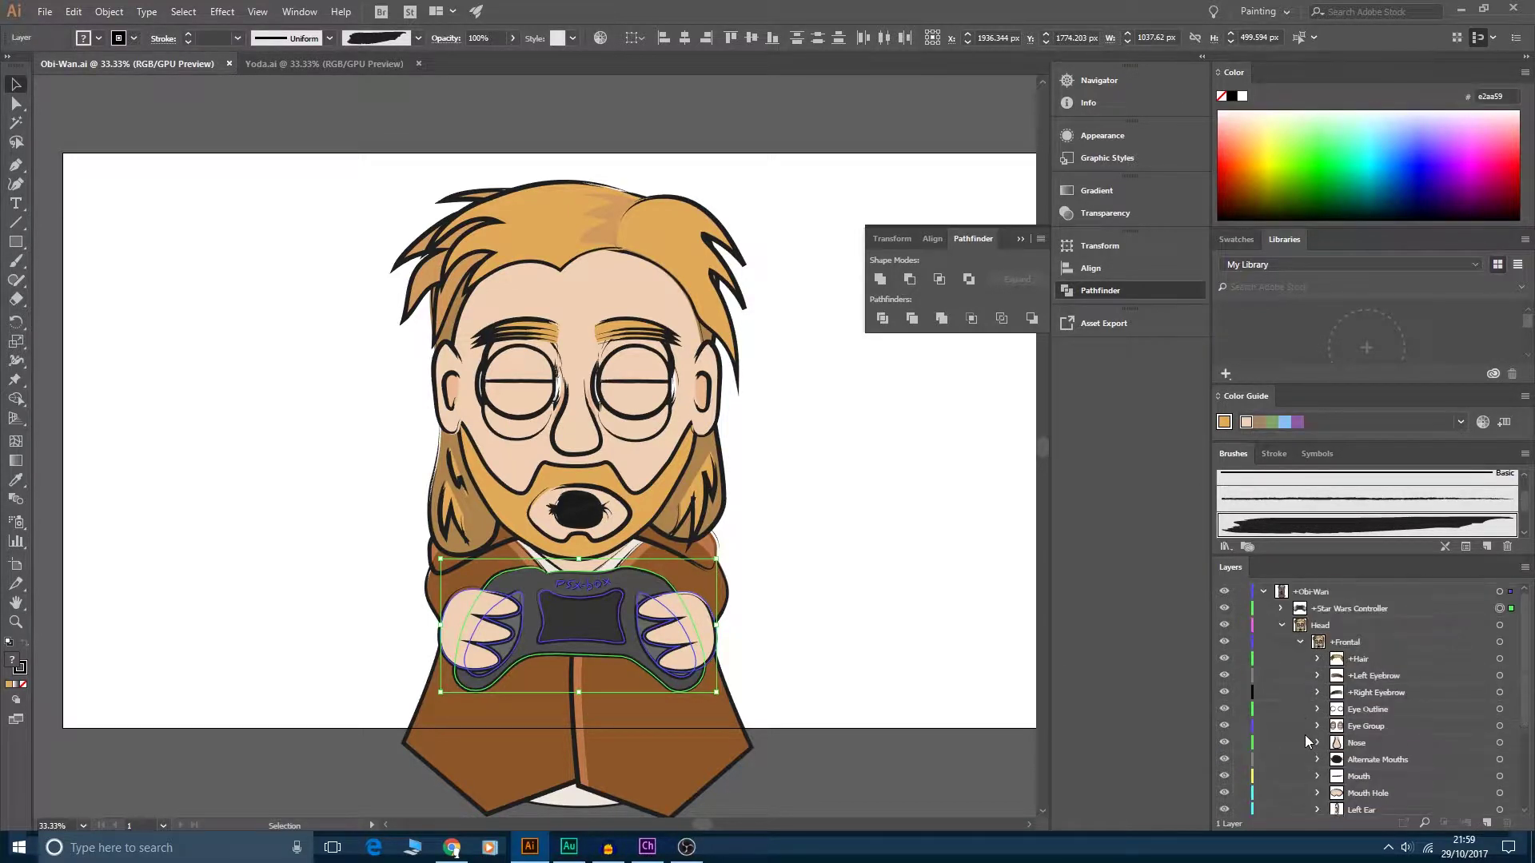
left_click(1300, 642)
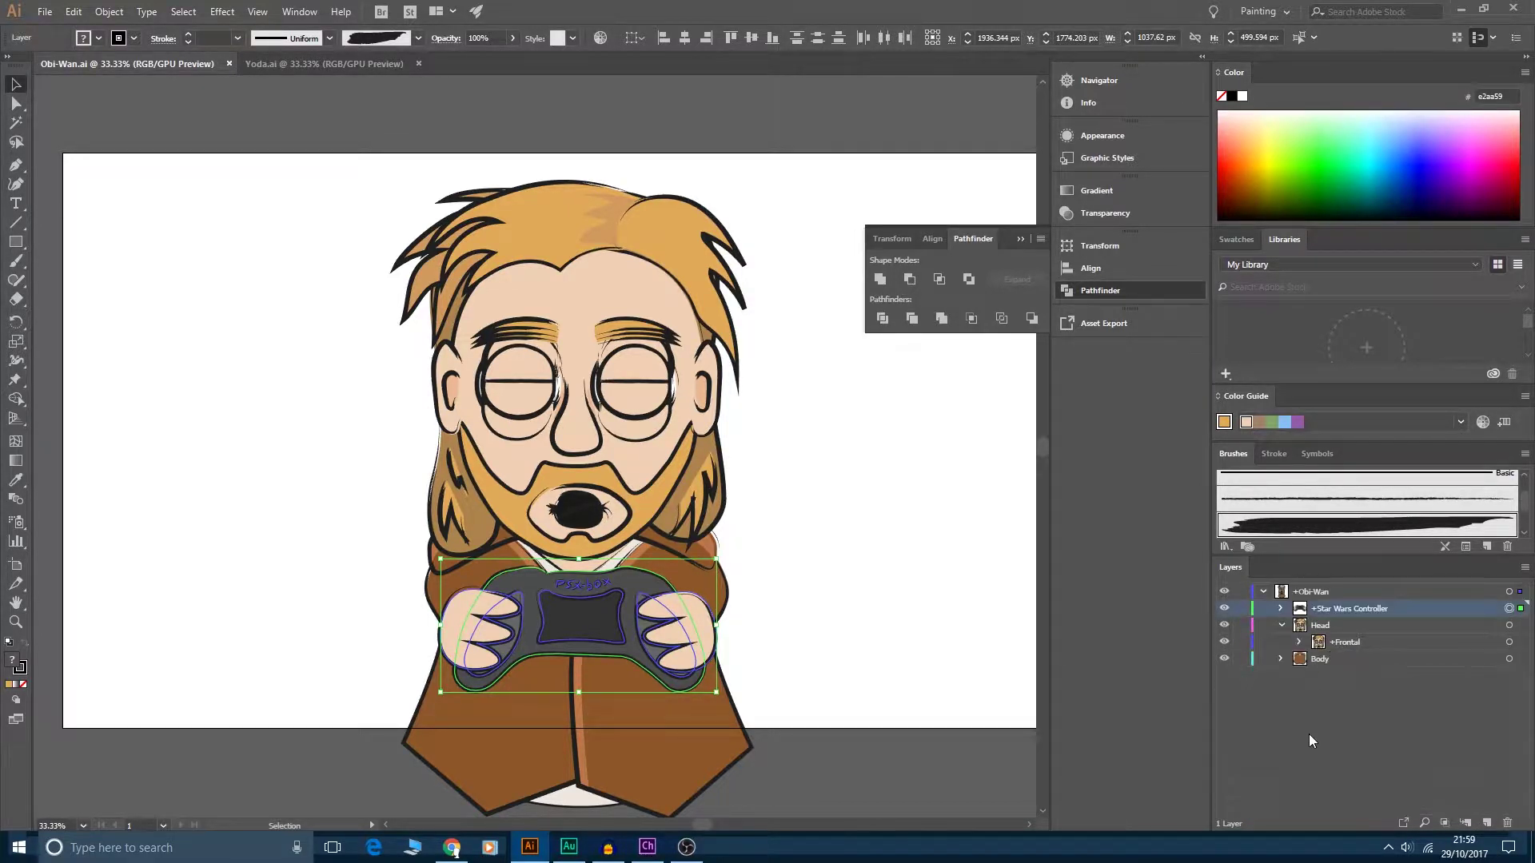
left_click(1281, 626)
left_click(878, 546)
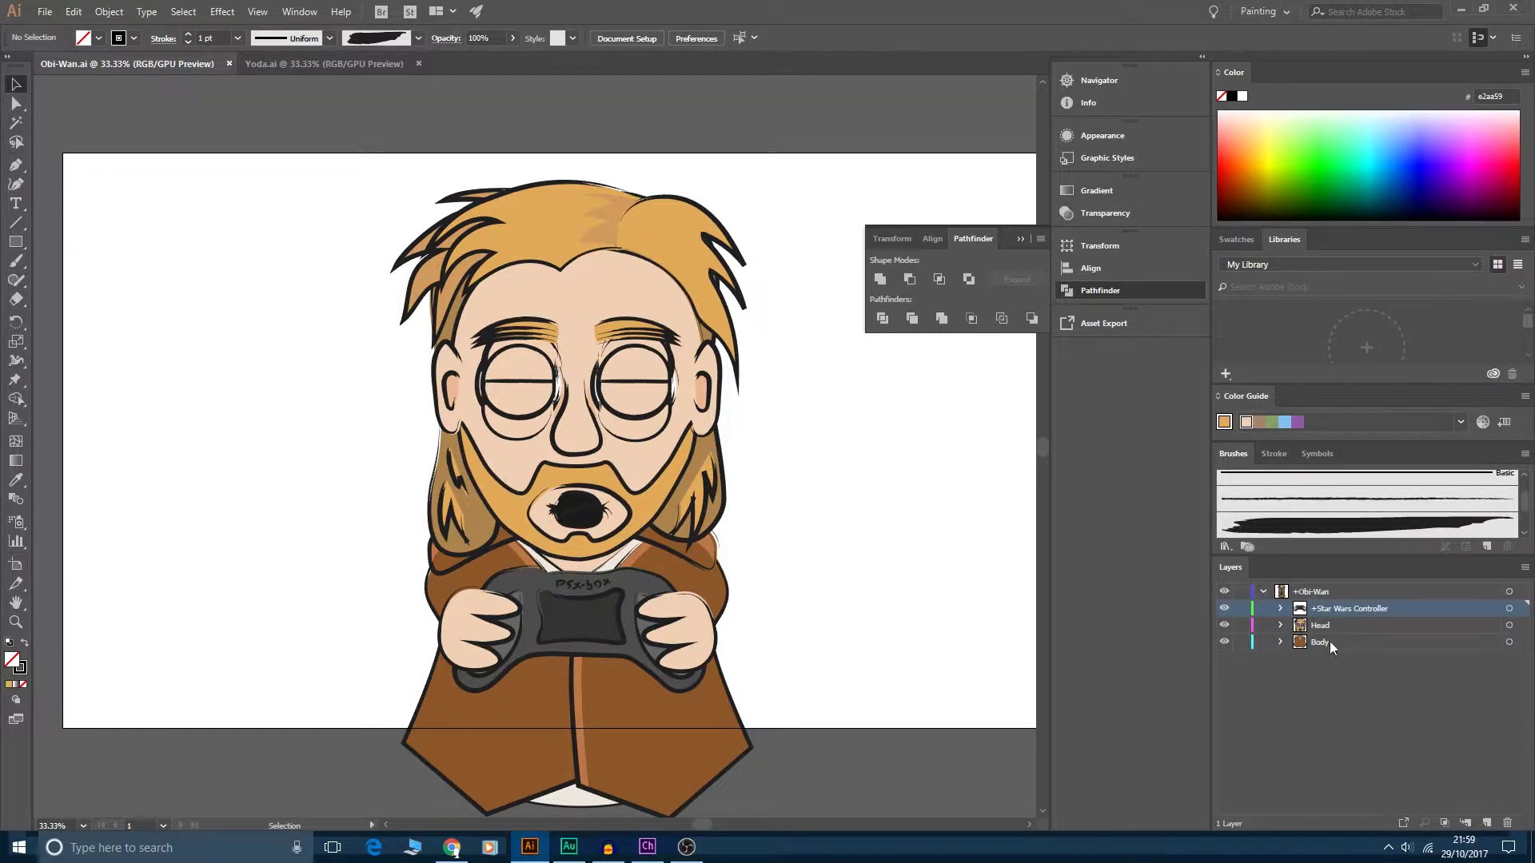
left_click(1280, 625)
left_click(1281, 626)
- Check the puppet in Character Animator, return to Illustrator and show the whole Yoda character in the Yoda.ai document
left_click(648, 846)
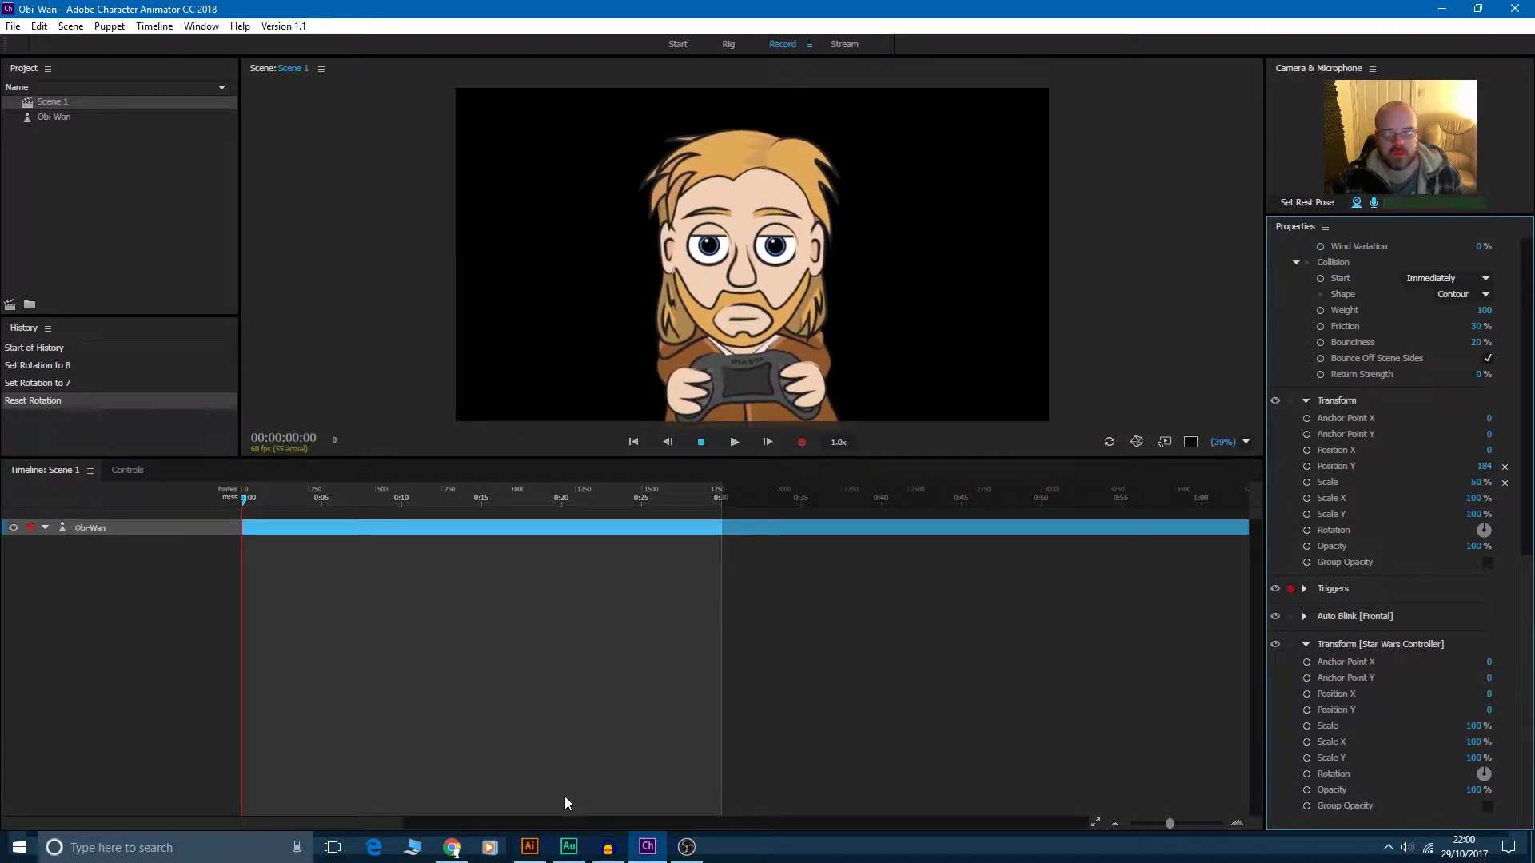
left_click(529, 846)
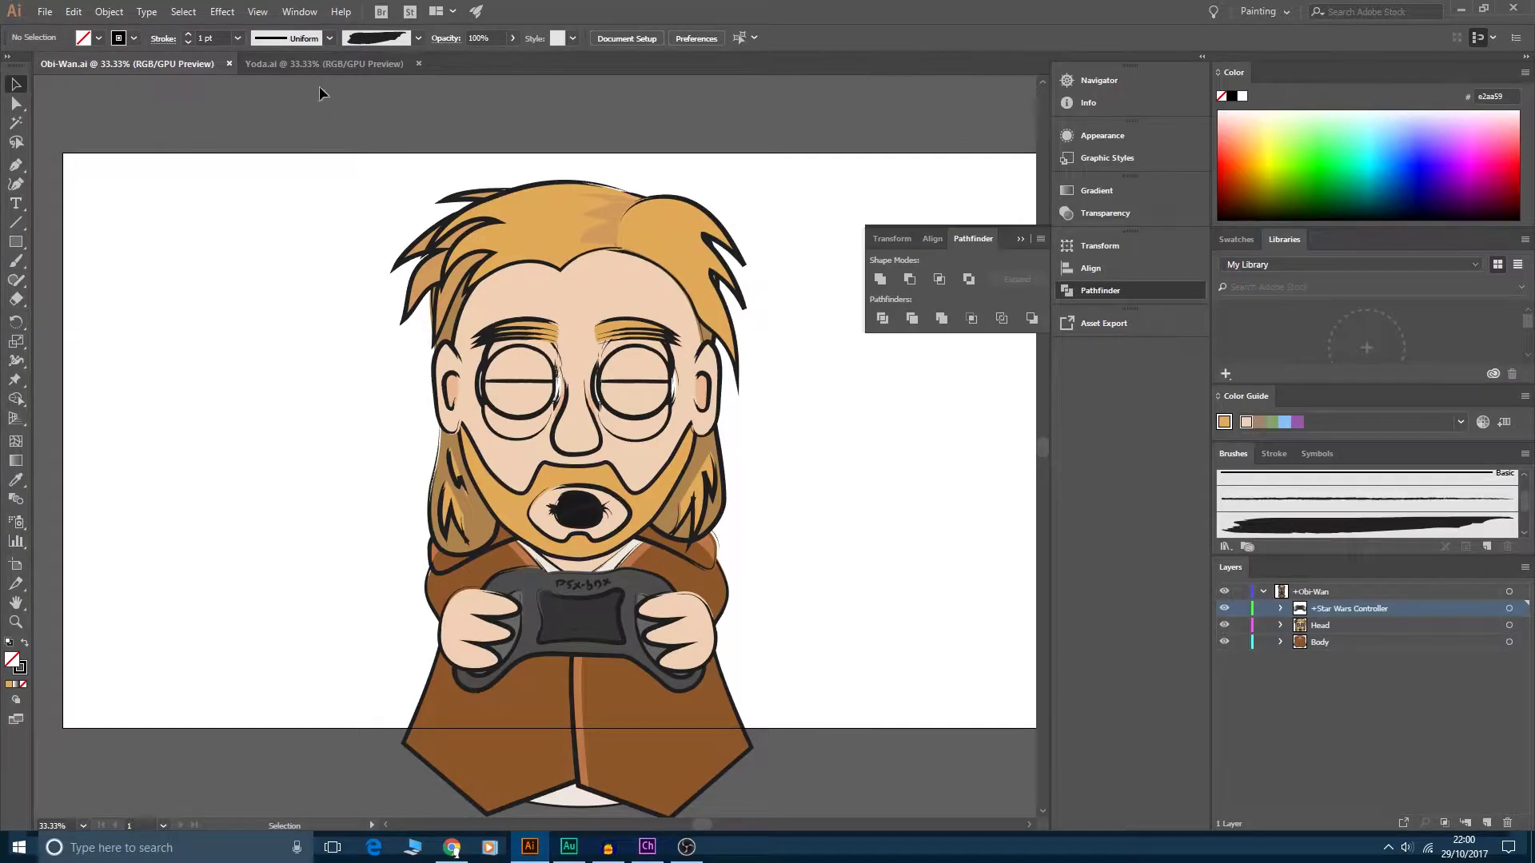
left_click(313, 62)
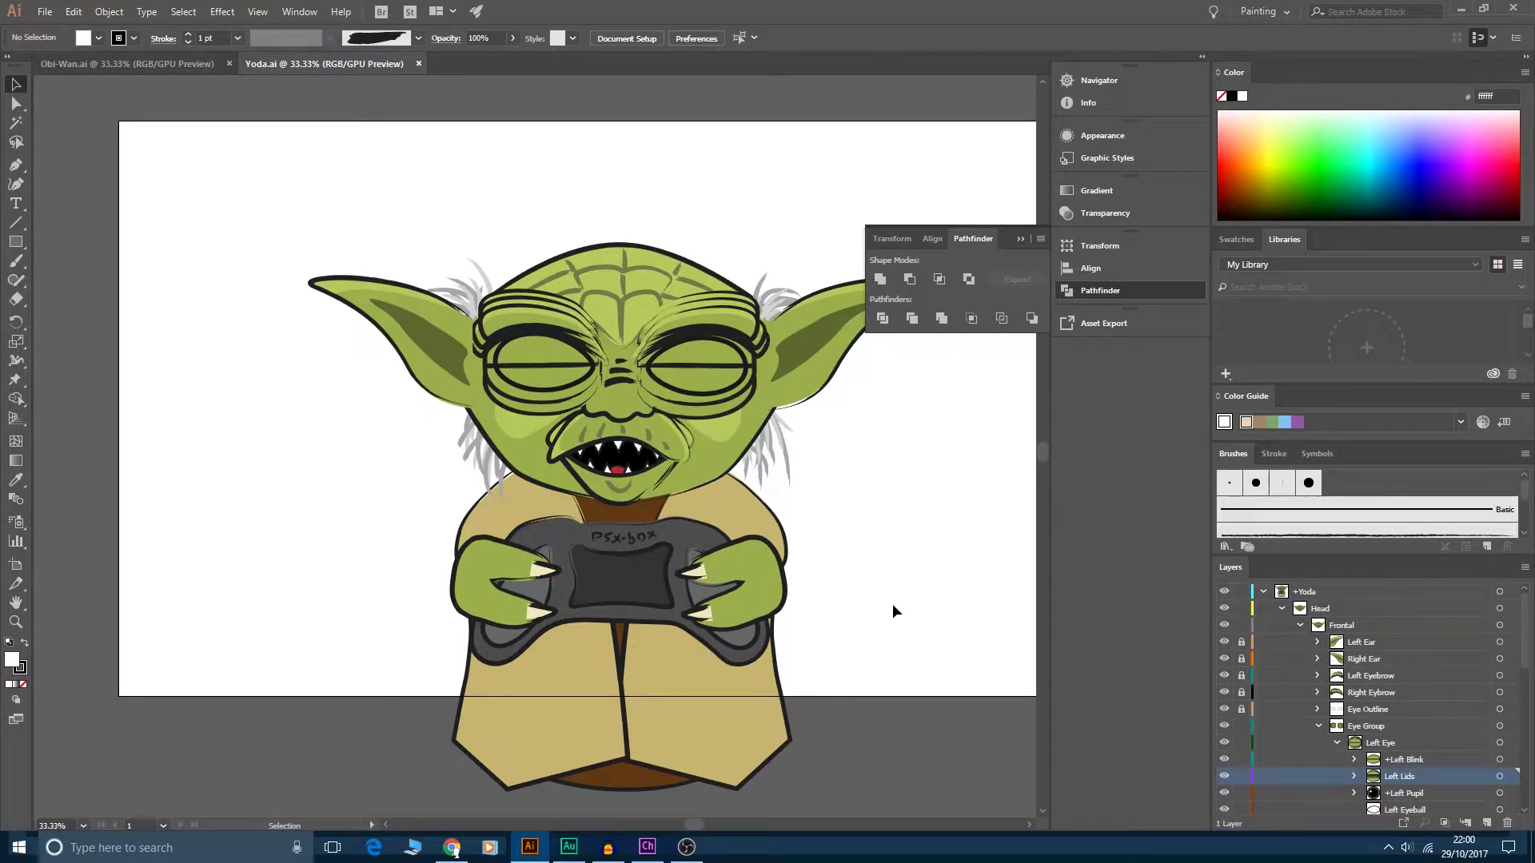
left_click_drag(889, 649, 817, 613)
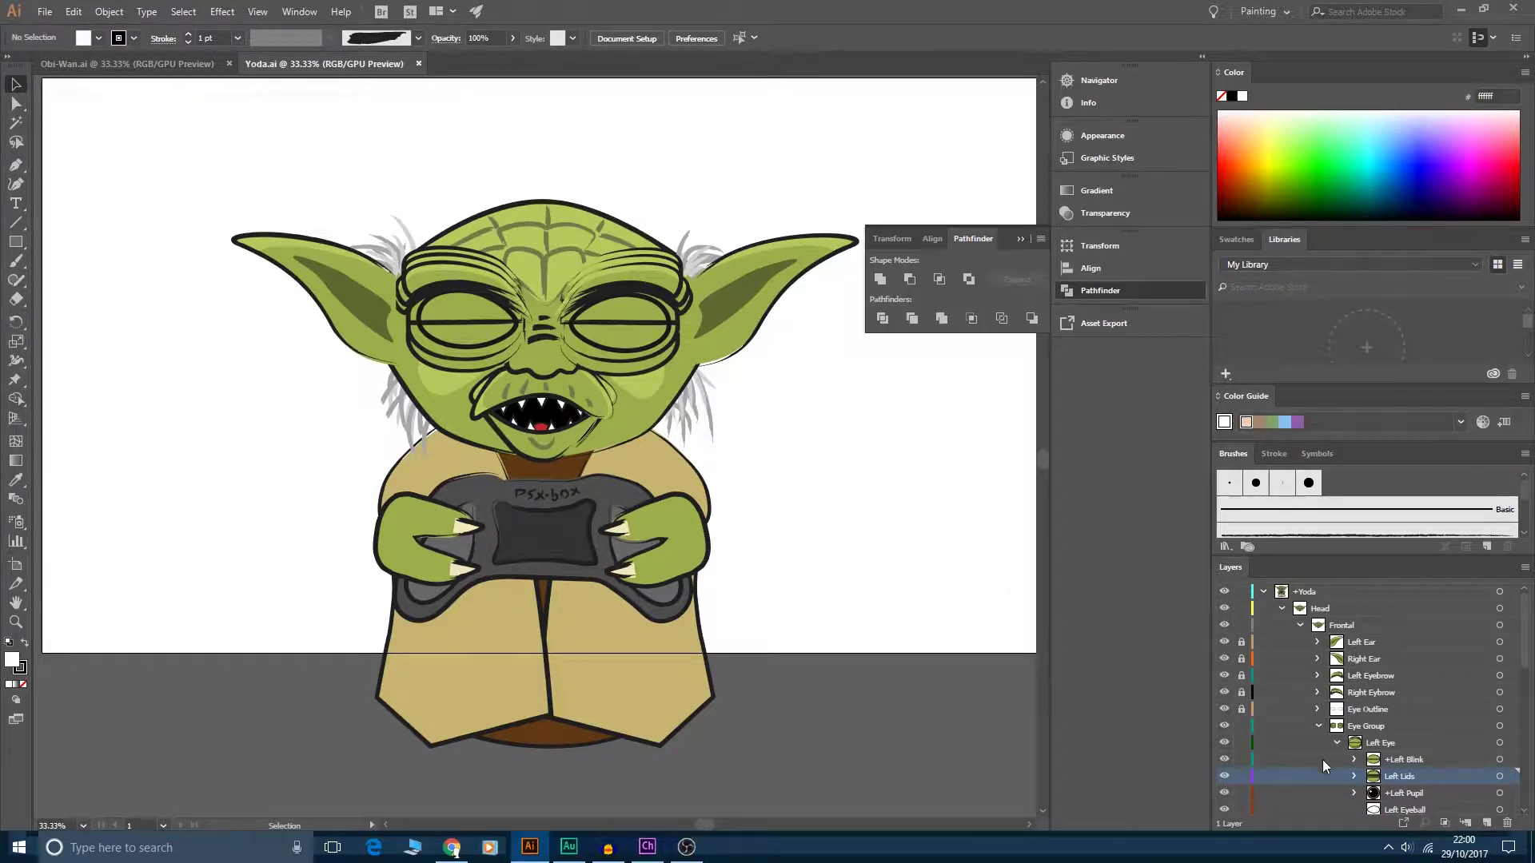
- Collapse the Eye Group, Alternate Mouths, Right Hand and Left Hand groups in Yoda's layer structure
left_click(1318, 726)
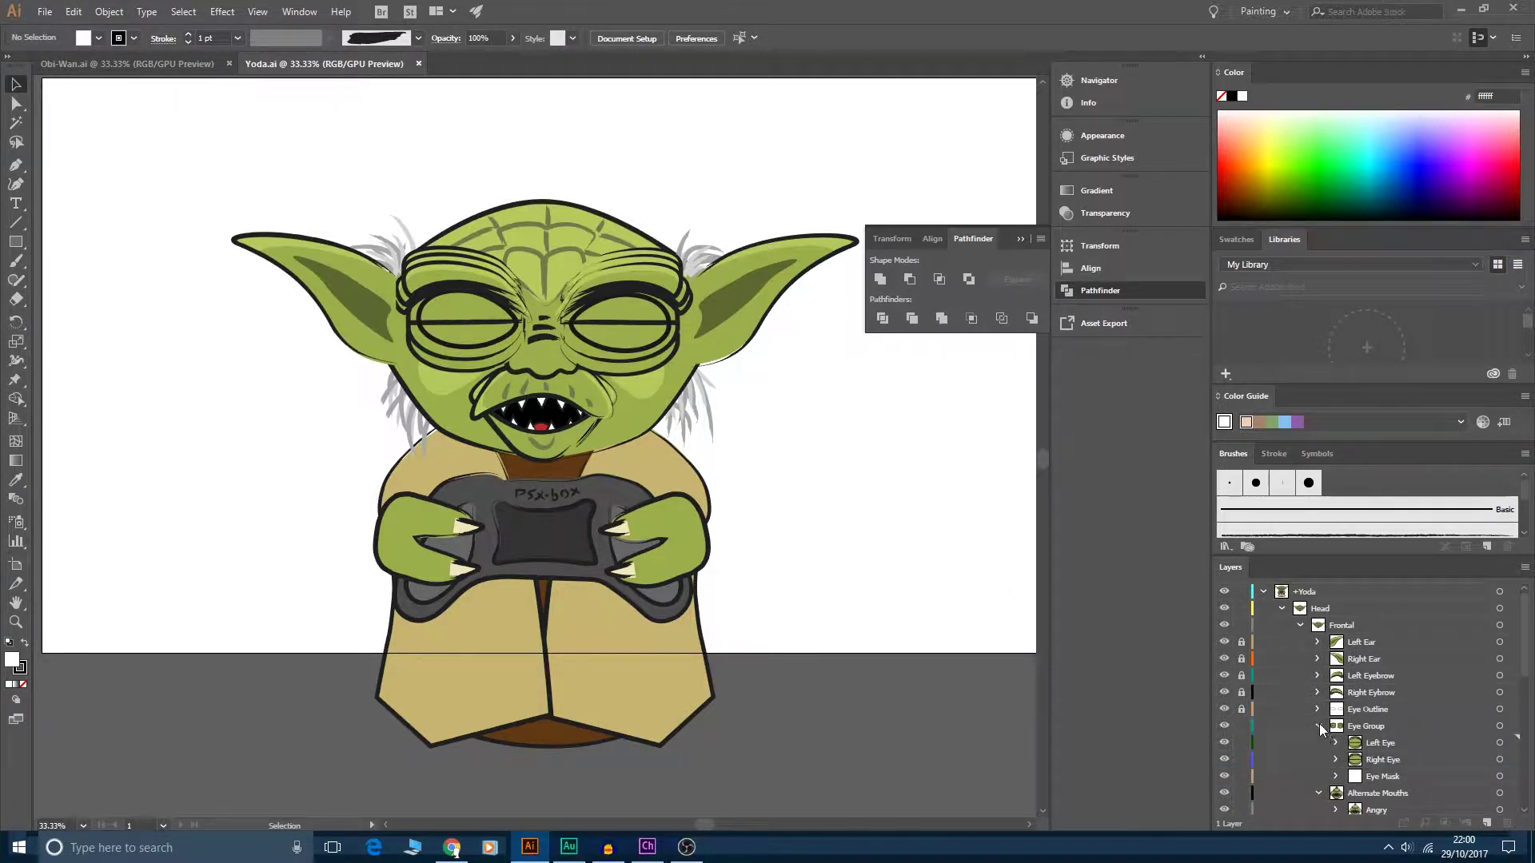
left_click(1318, 743)
left_click(1319, 744)
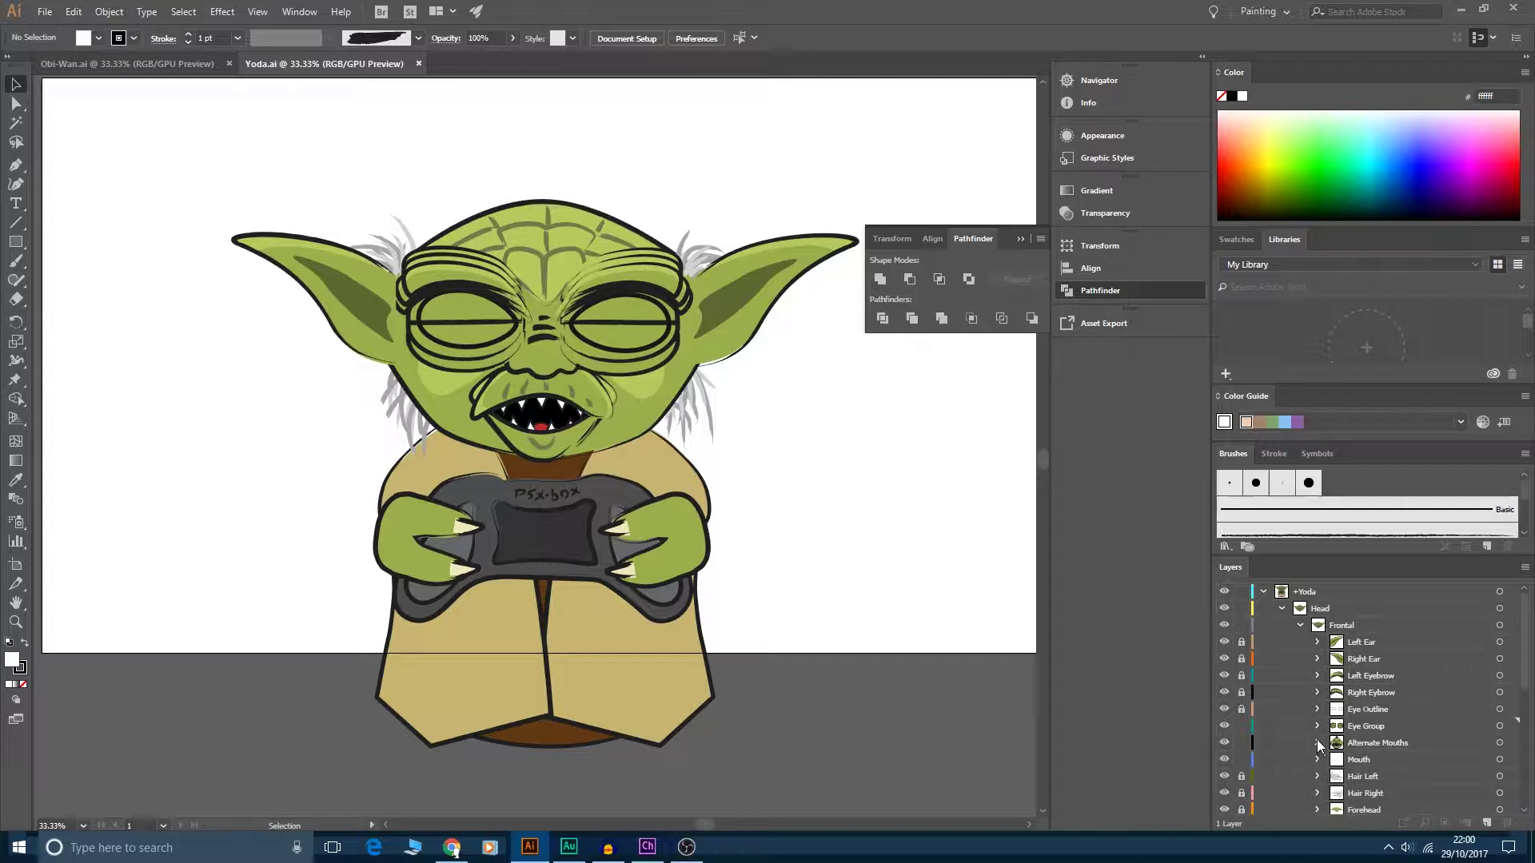
scroll(1323, 731, "down", 3)
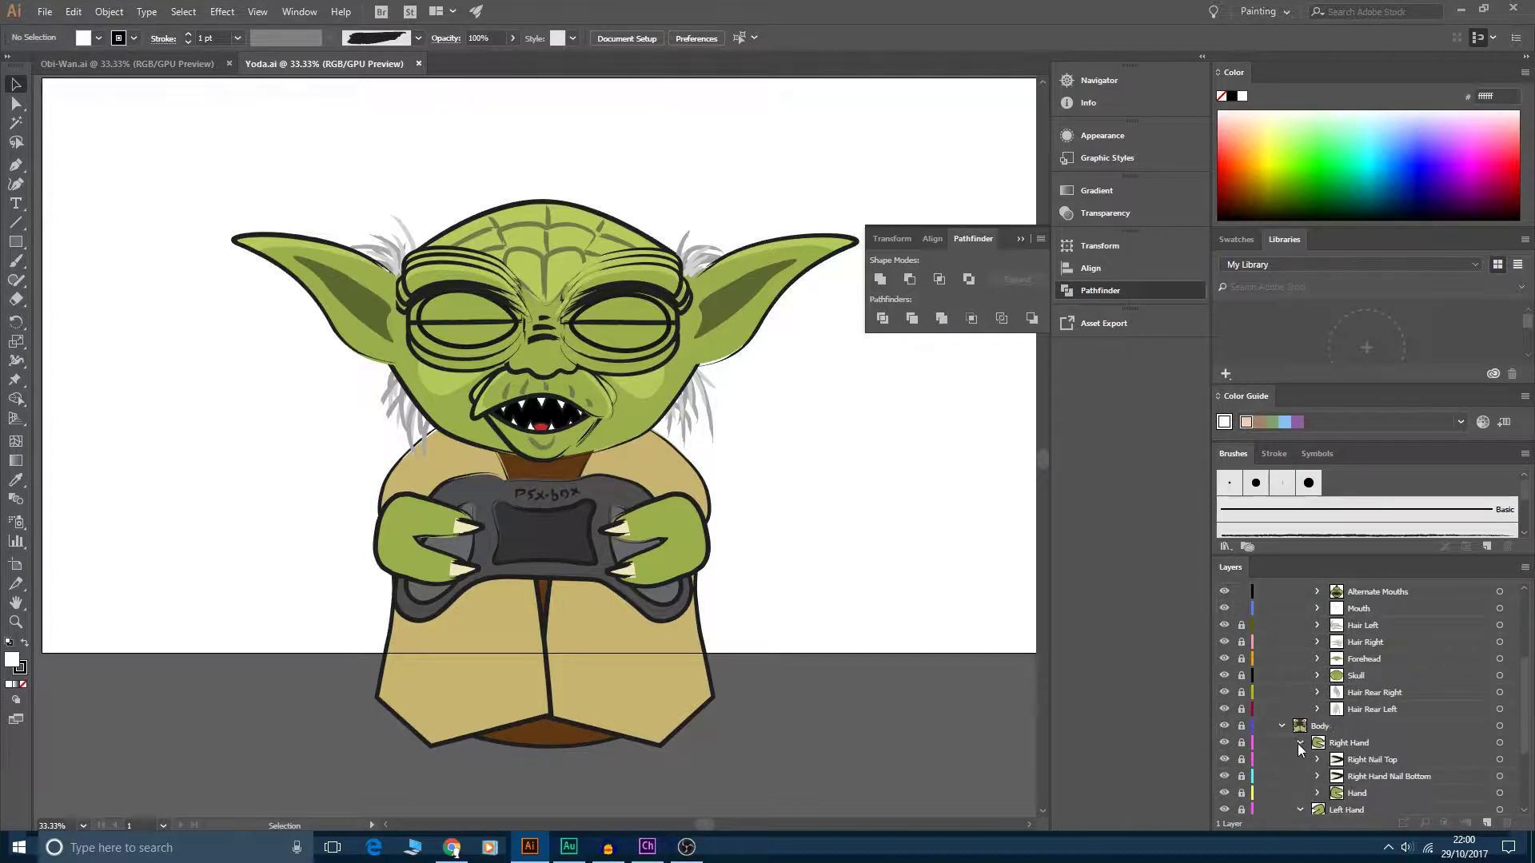
left_click(1300, 744)
left_click(1301, 760)
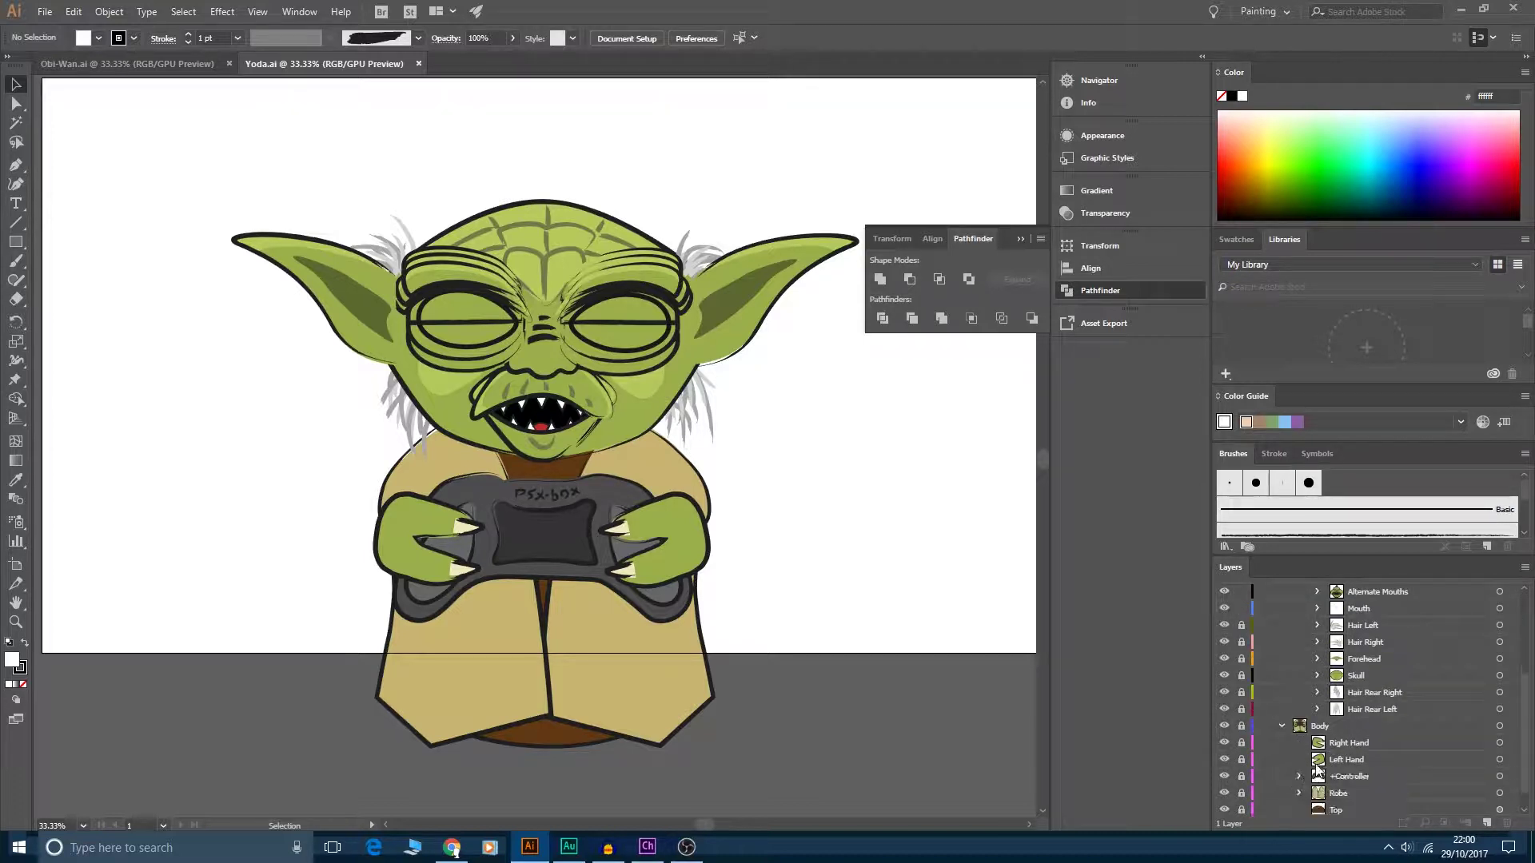
scroll(1317, 765, "down", 1)
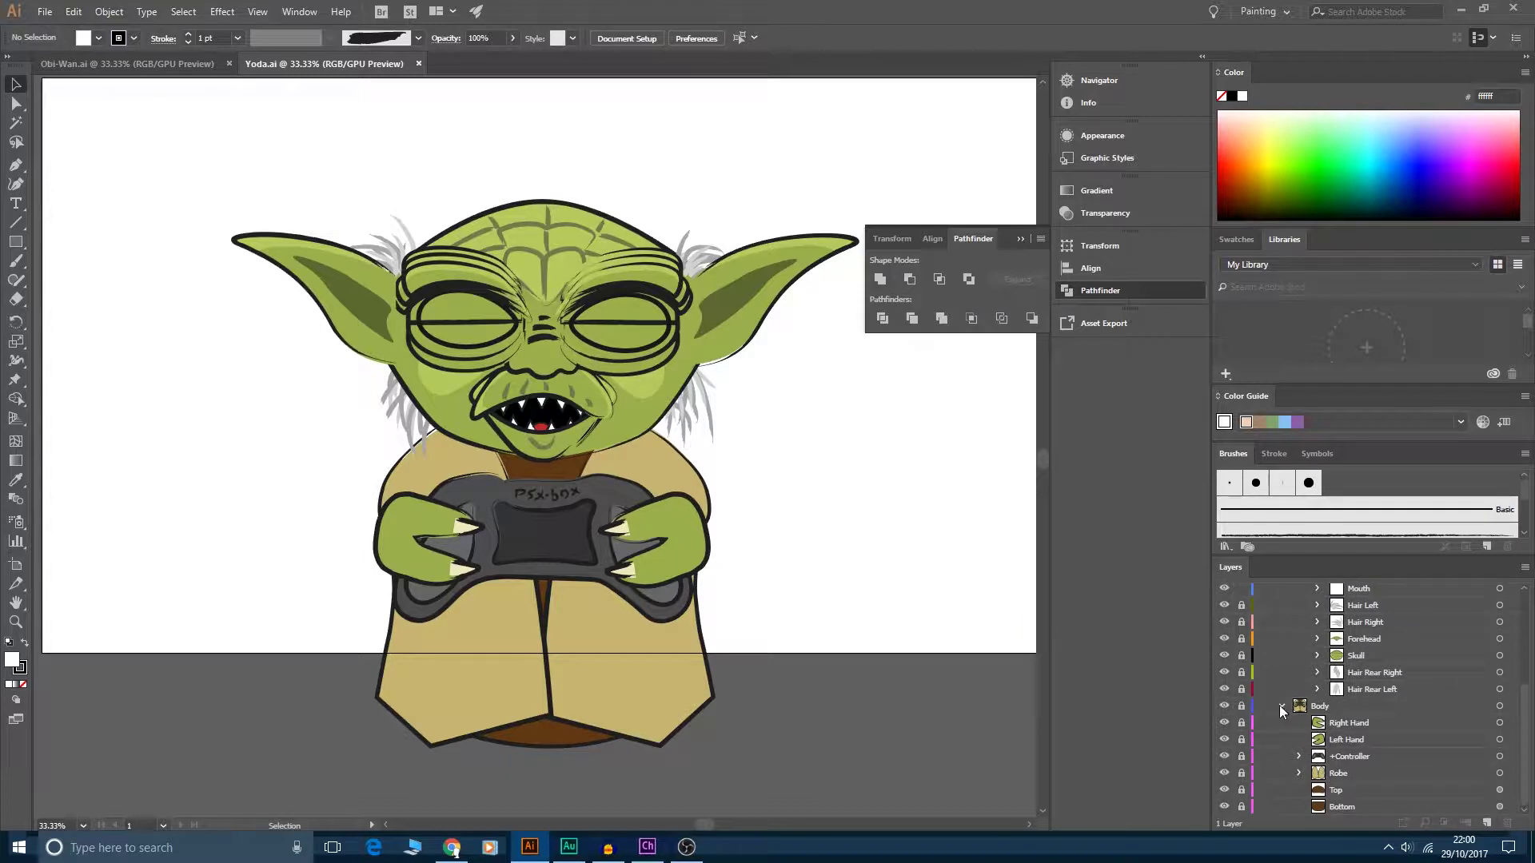
- Unlock the +Controller layer inside Body and collapse the Frontal group
left_click(1390, 757)
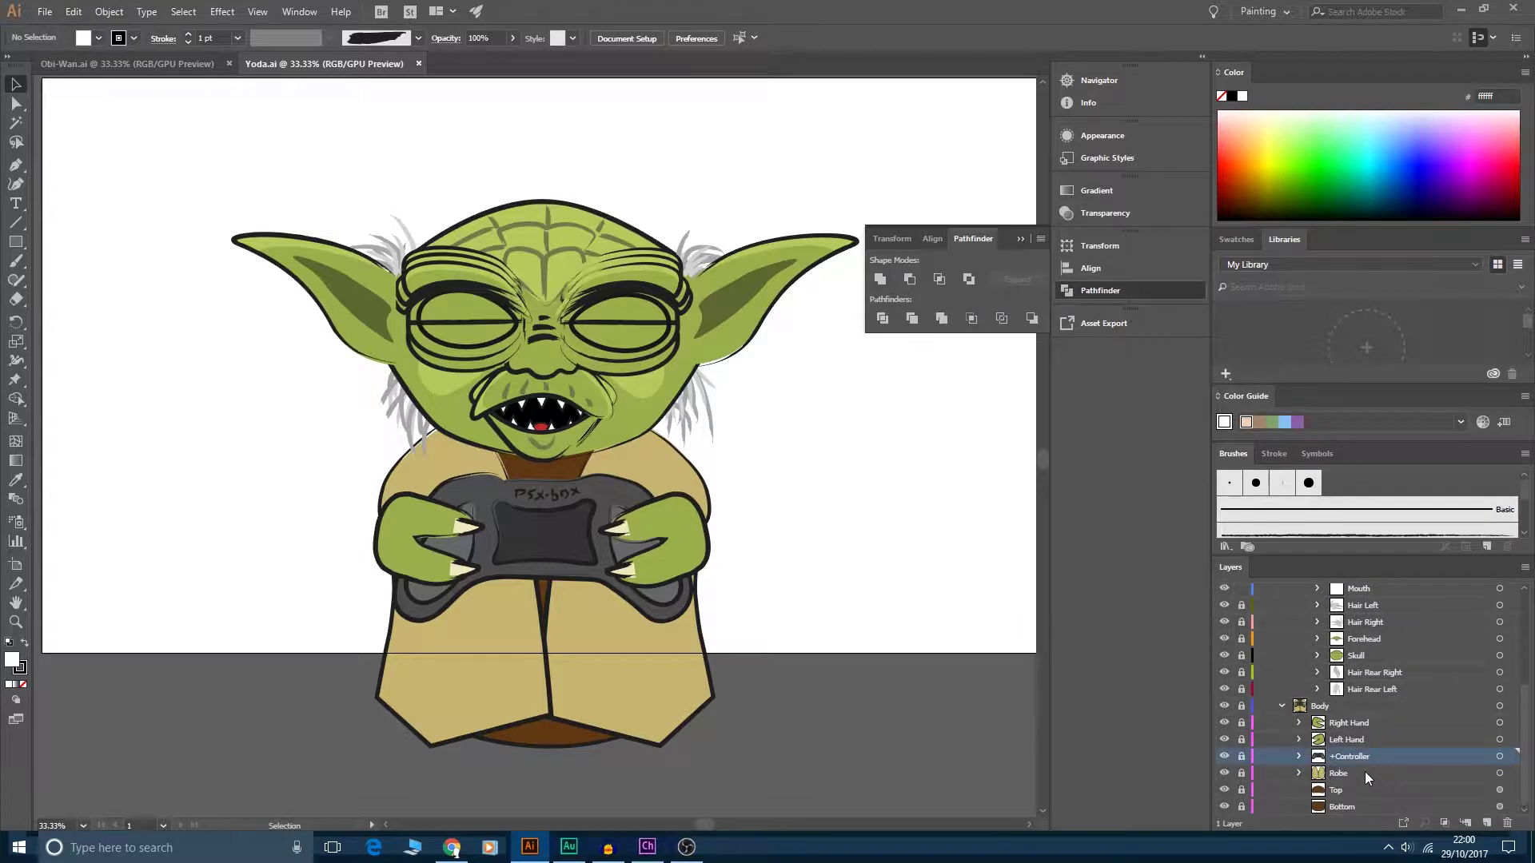
left_click(1243, 757)
scroll(1374, 749, "up", 10)
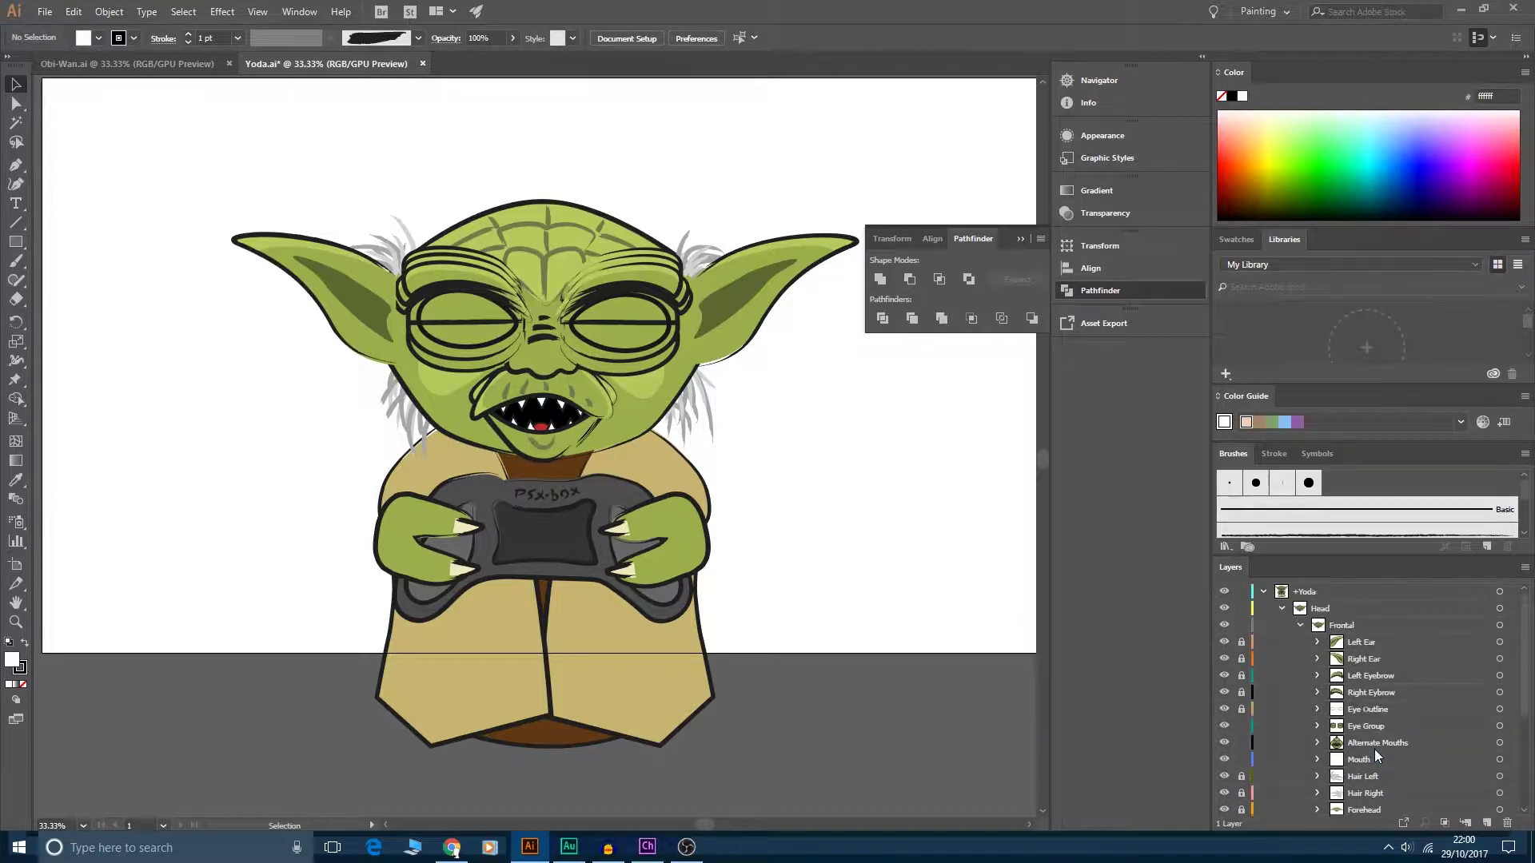
left_click(1300, 626)
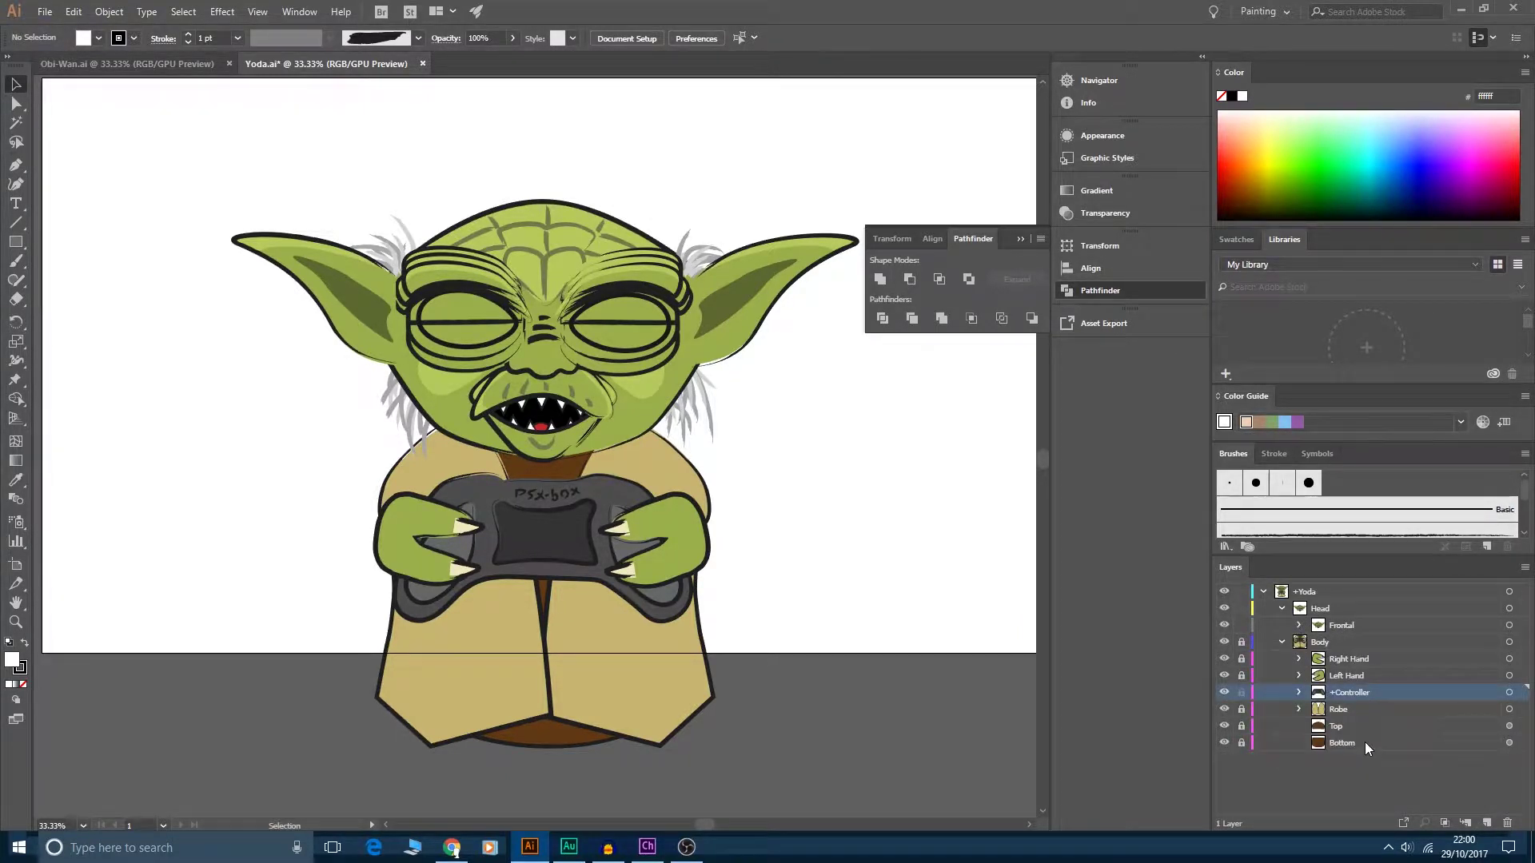
- Unlock the Body layer and move +Controller out of it to sit above Head within +Yoda
left_click_drag(1345, 694, 1329, 609)
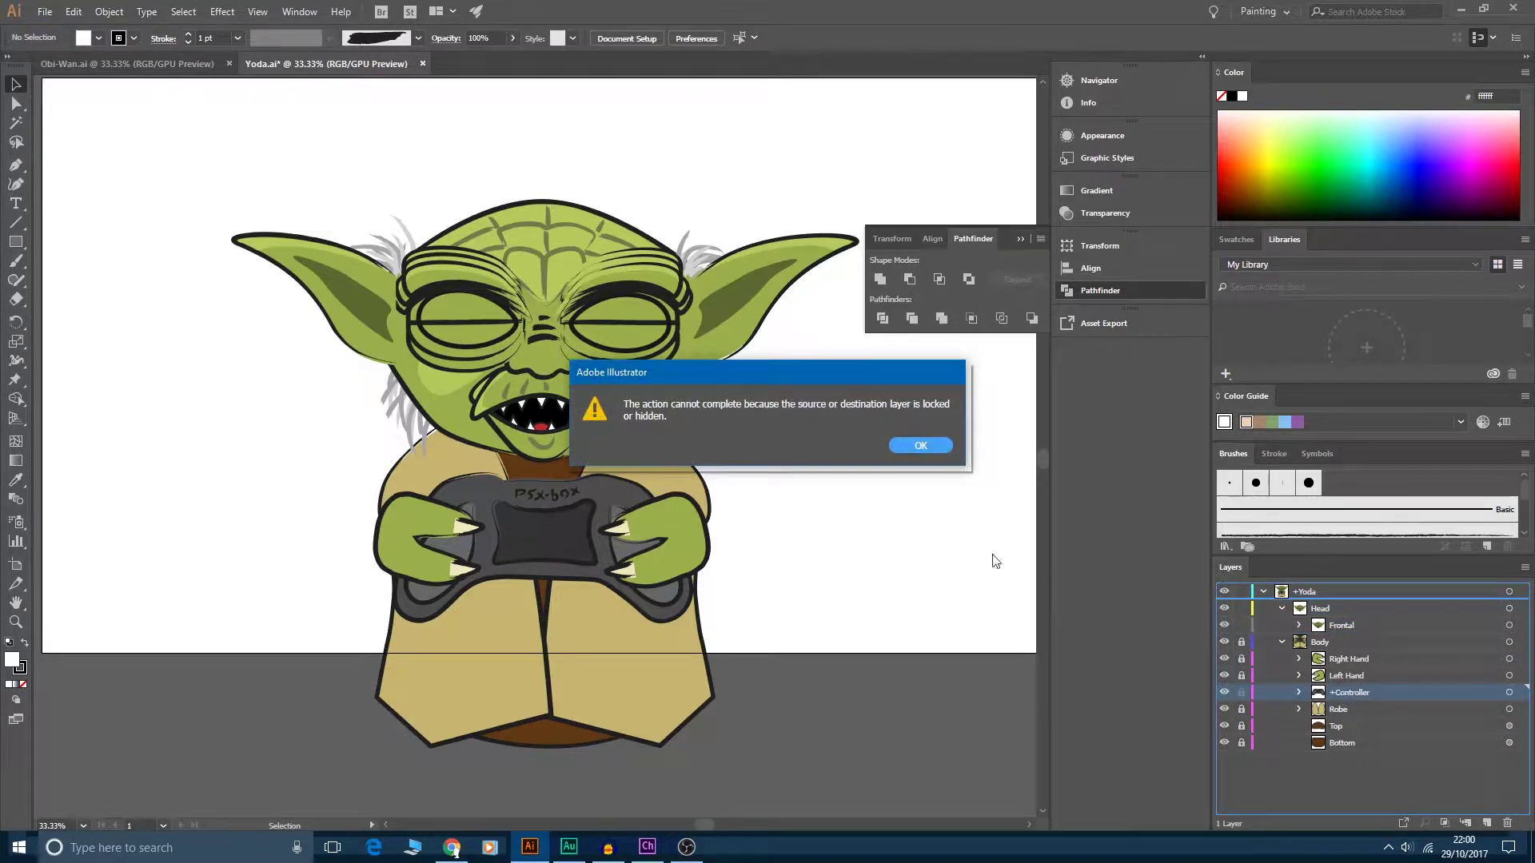
left_click(930, 447)
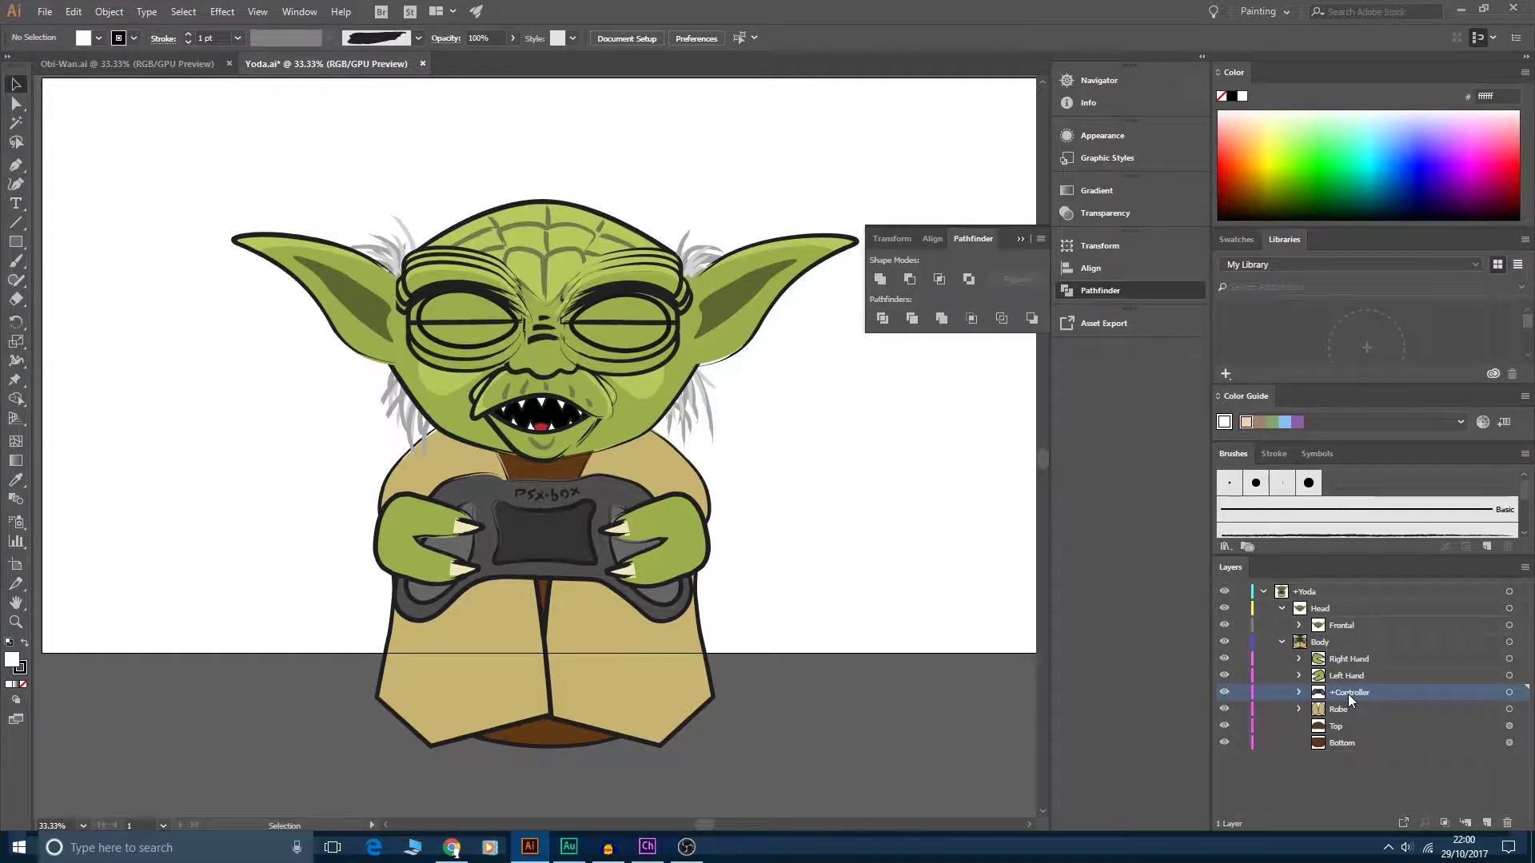
left_click(1292, 644)
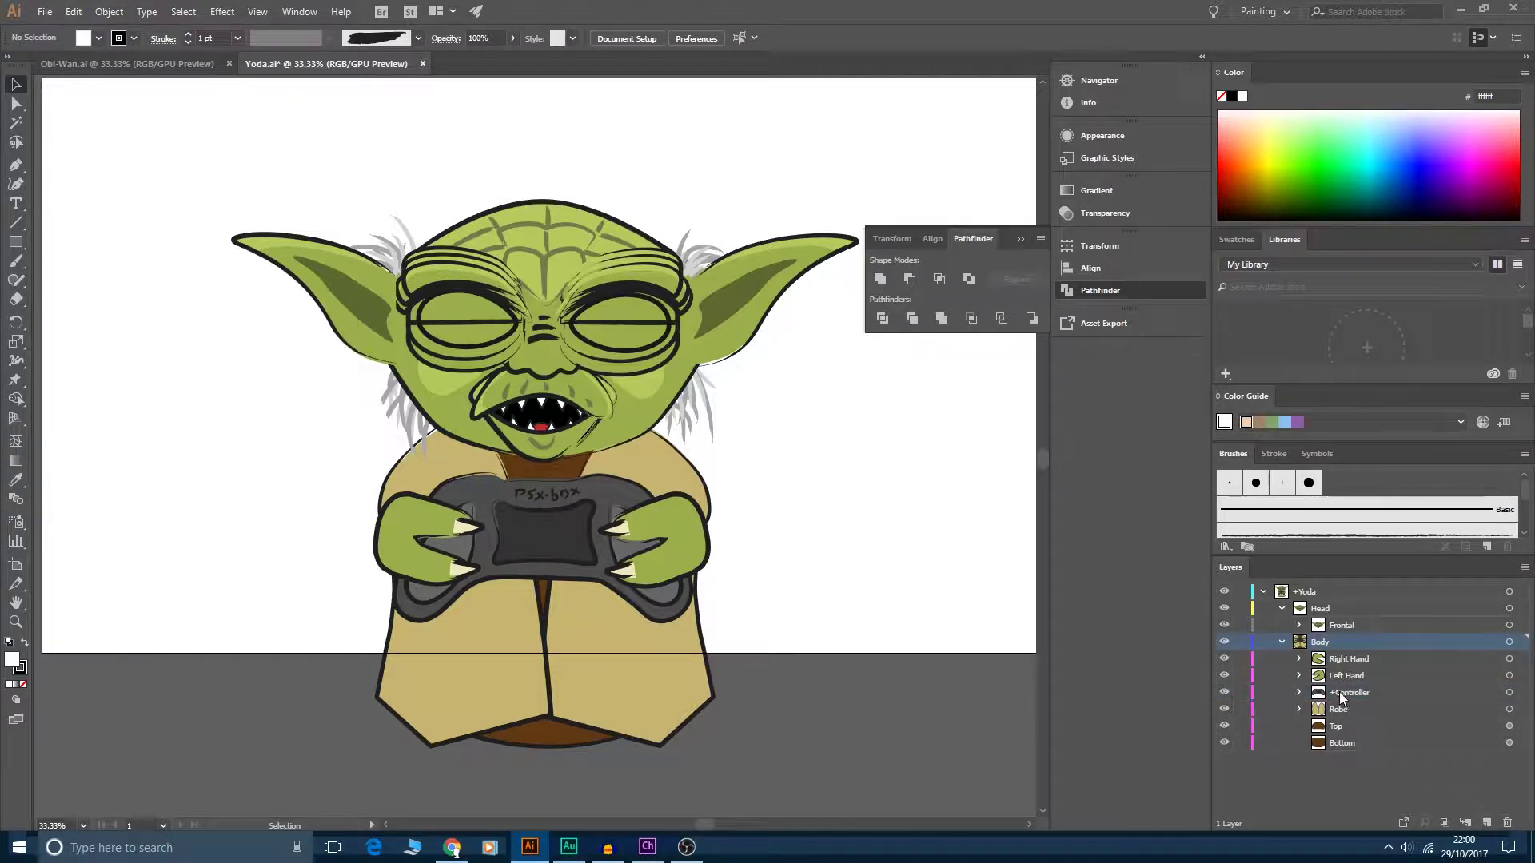
left_click_drag(1342, 695, 1312, 606)
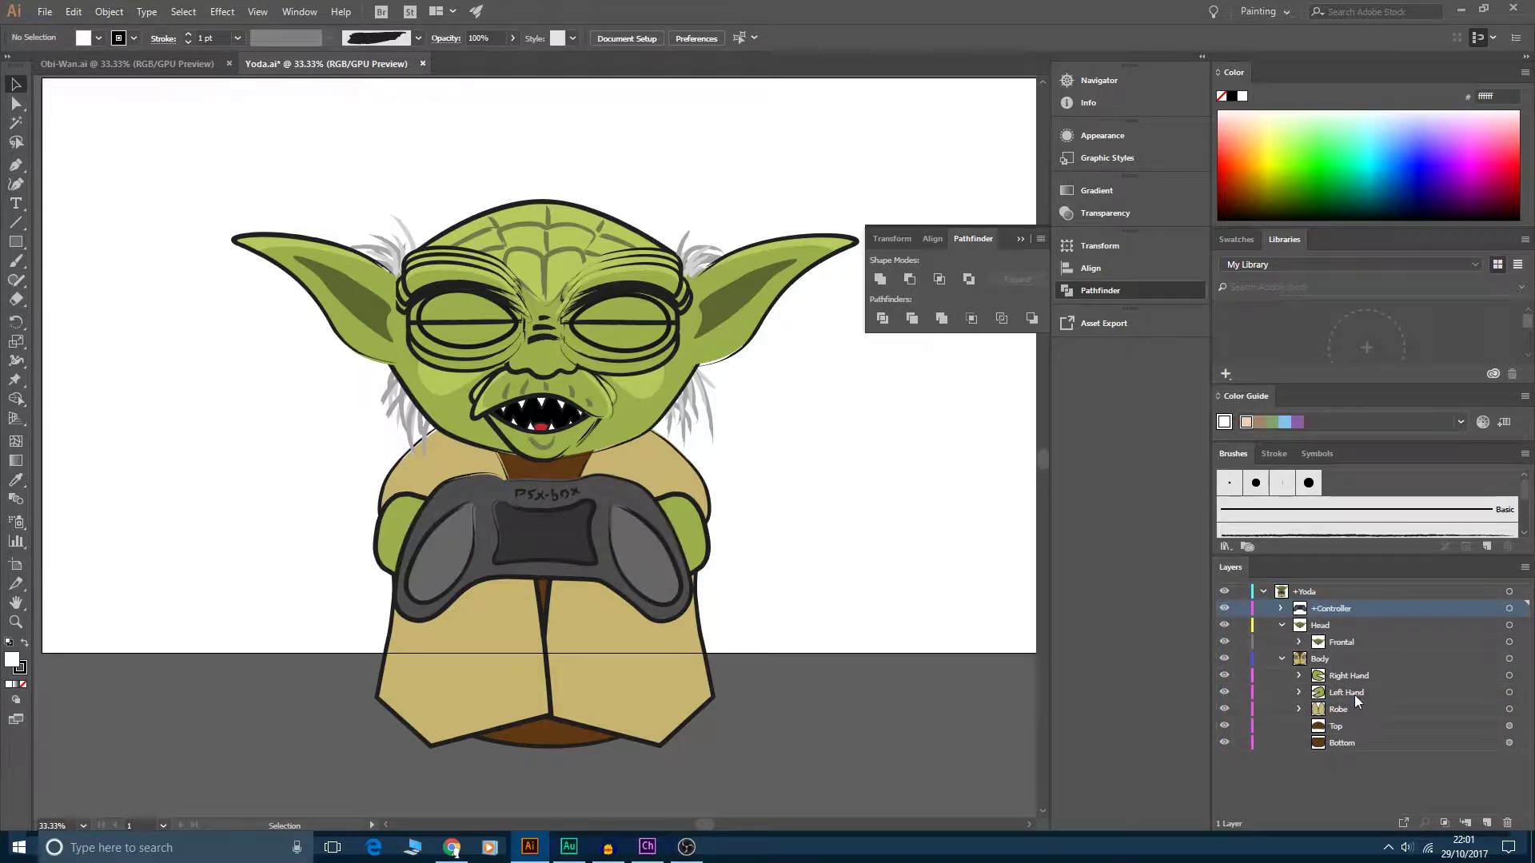
- Move the Right Hand and Left Hand layers from Body into +Controller, above PS-Box, with Left Hand topmost
left_click(1281, 609)
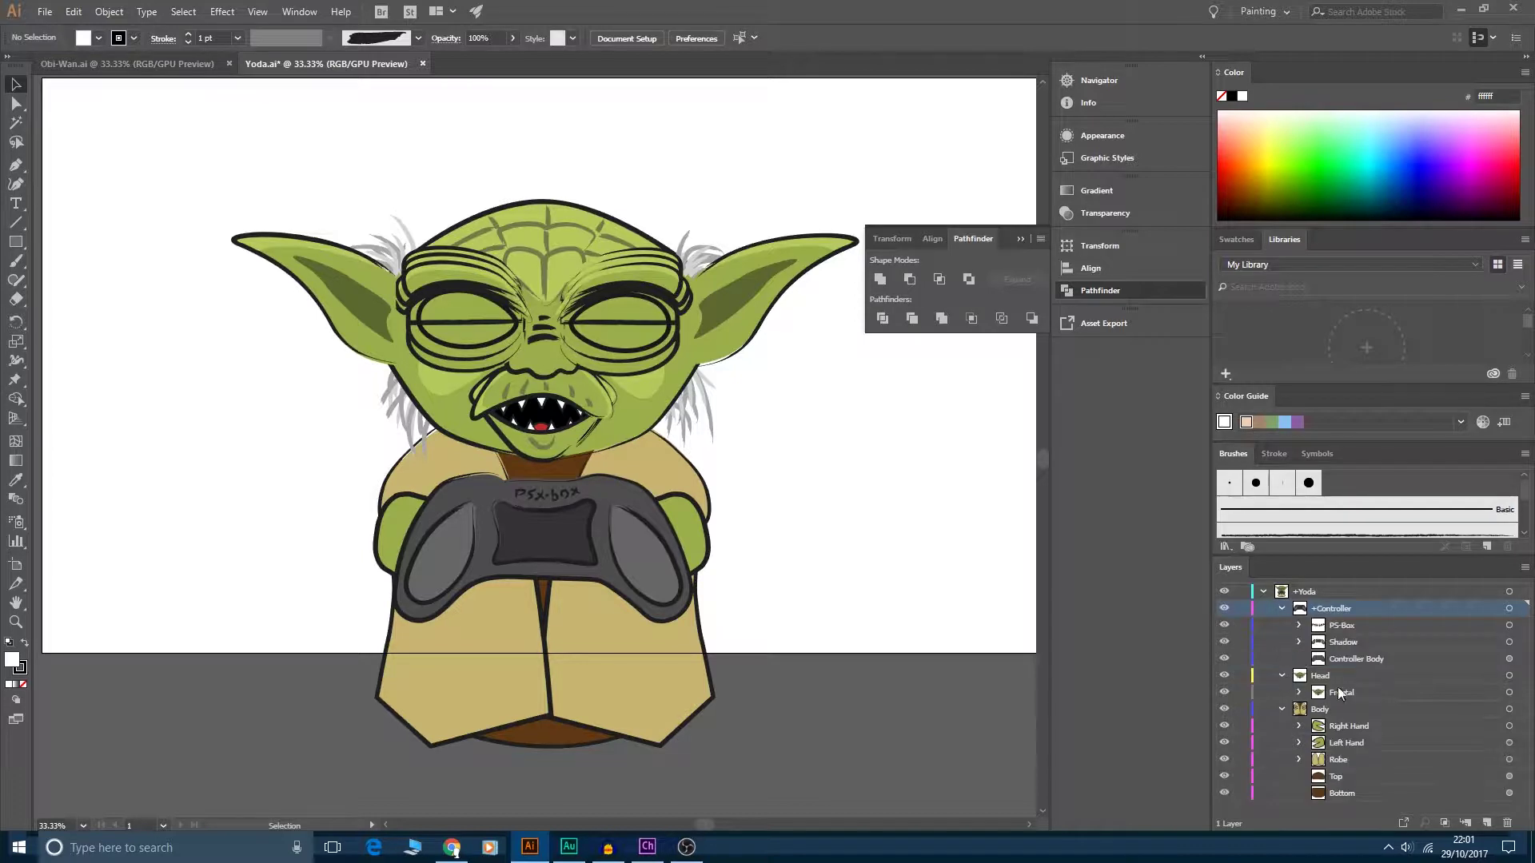
left_click(1342, 723)
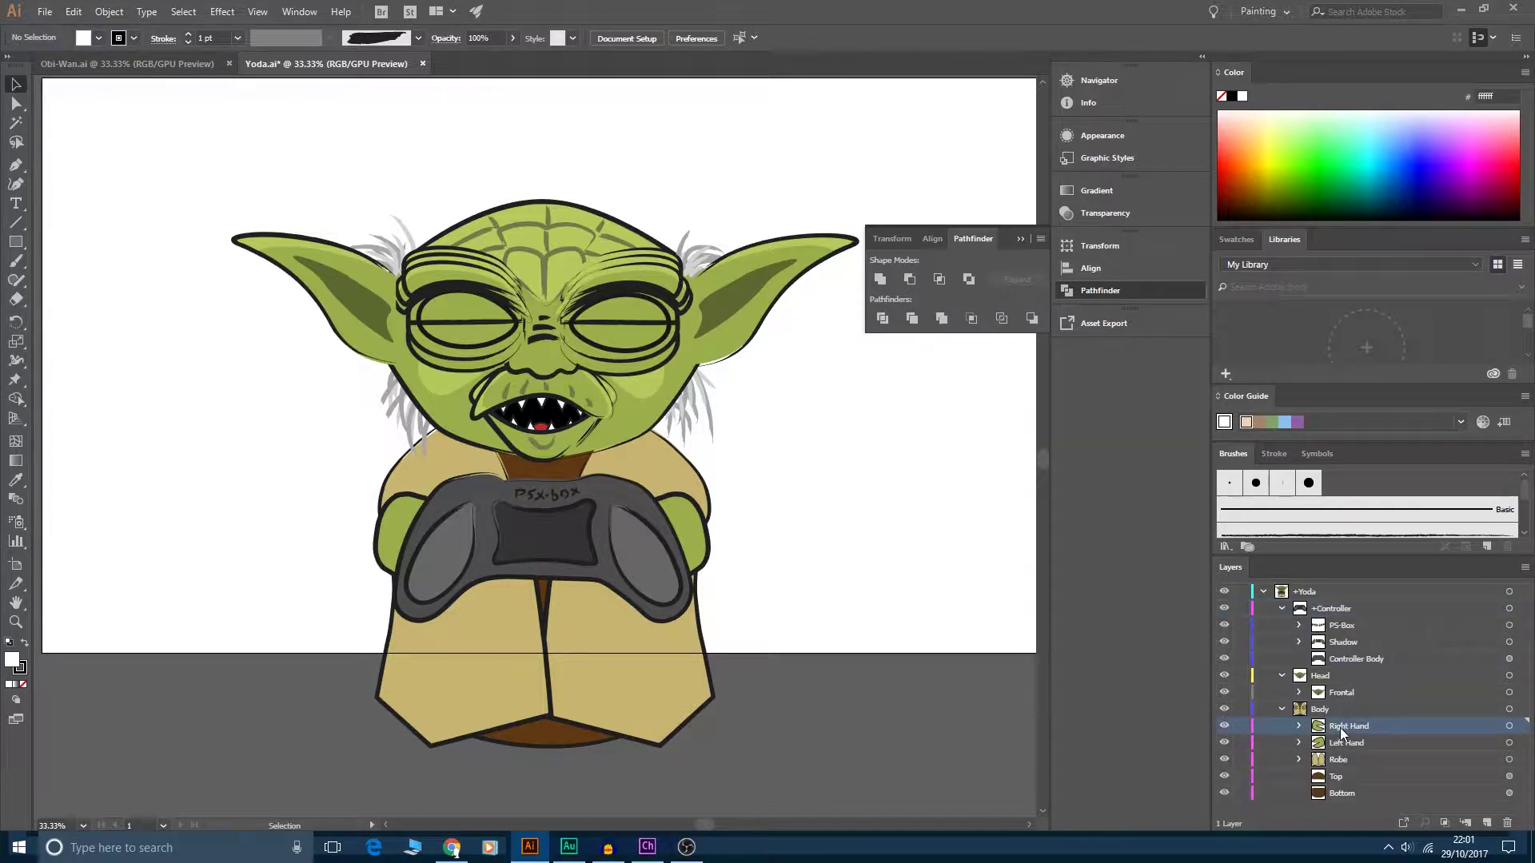
left_click_drag(1343, 728, 1328, 631)
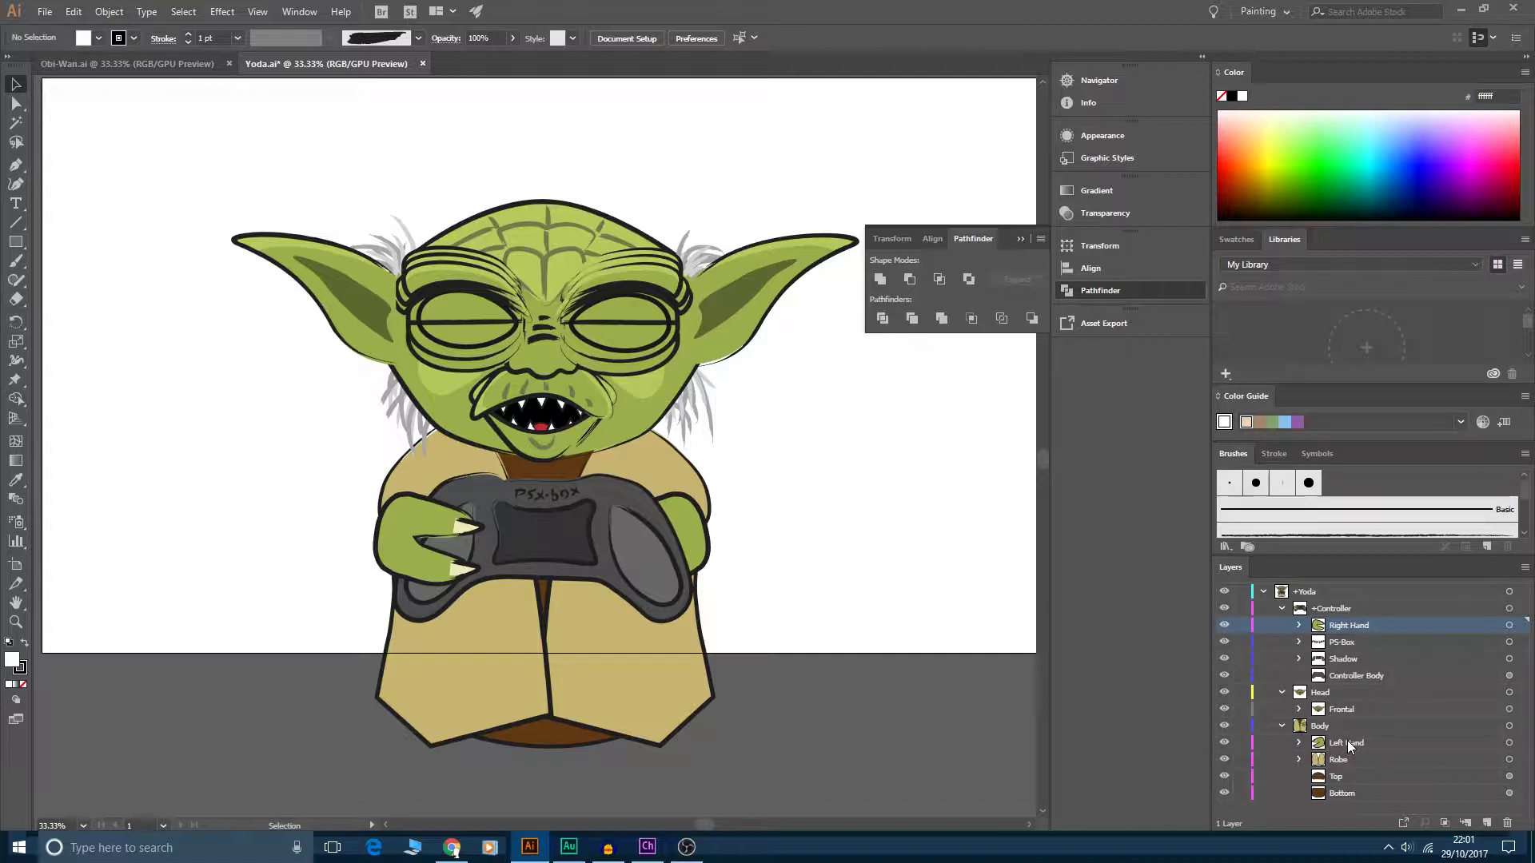
left_click_drag(1346, 742, 1349, 631)
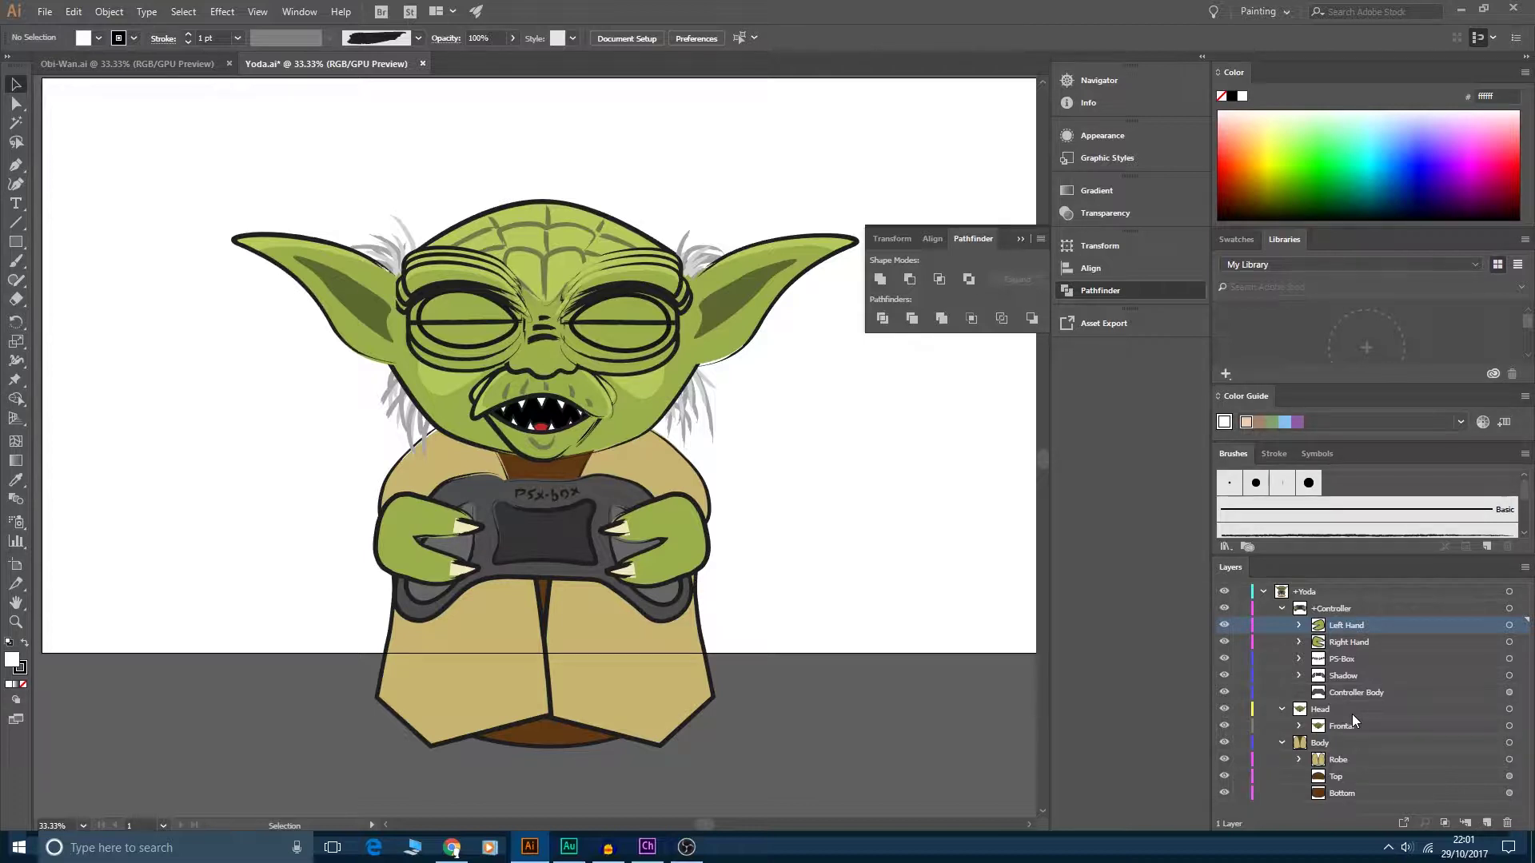
- Collapse the Head, Body and +Controller groups and save Yoda.ai
left_click(1282, 710)
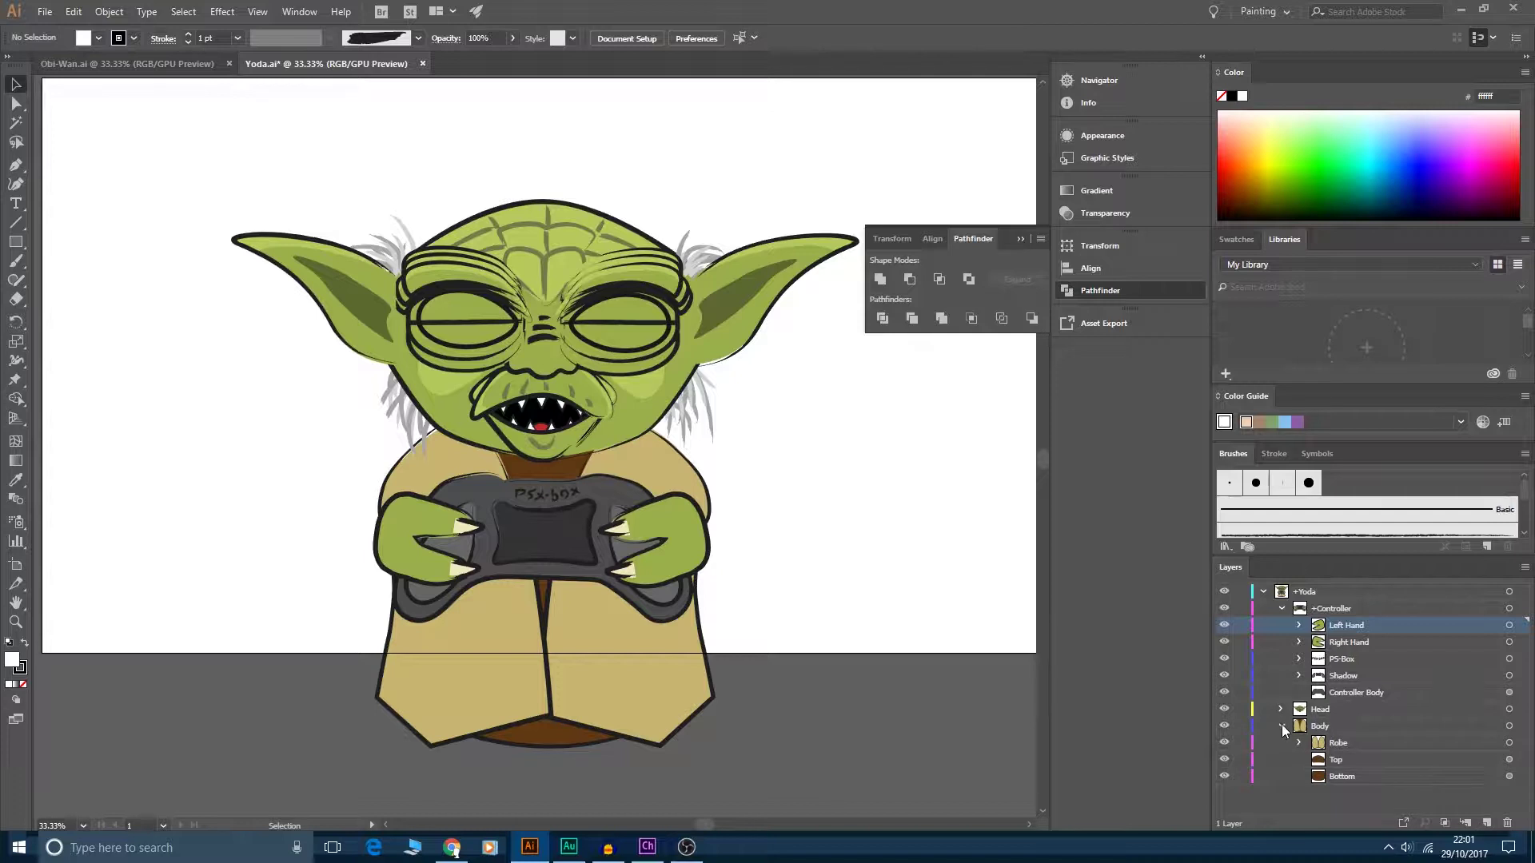
left_click(1282, 725)
left_click(1323, 711)
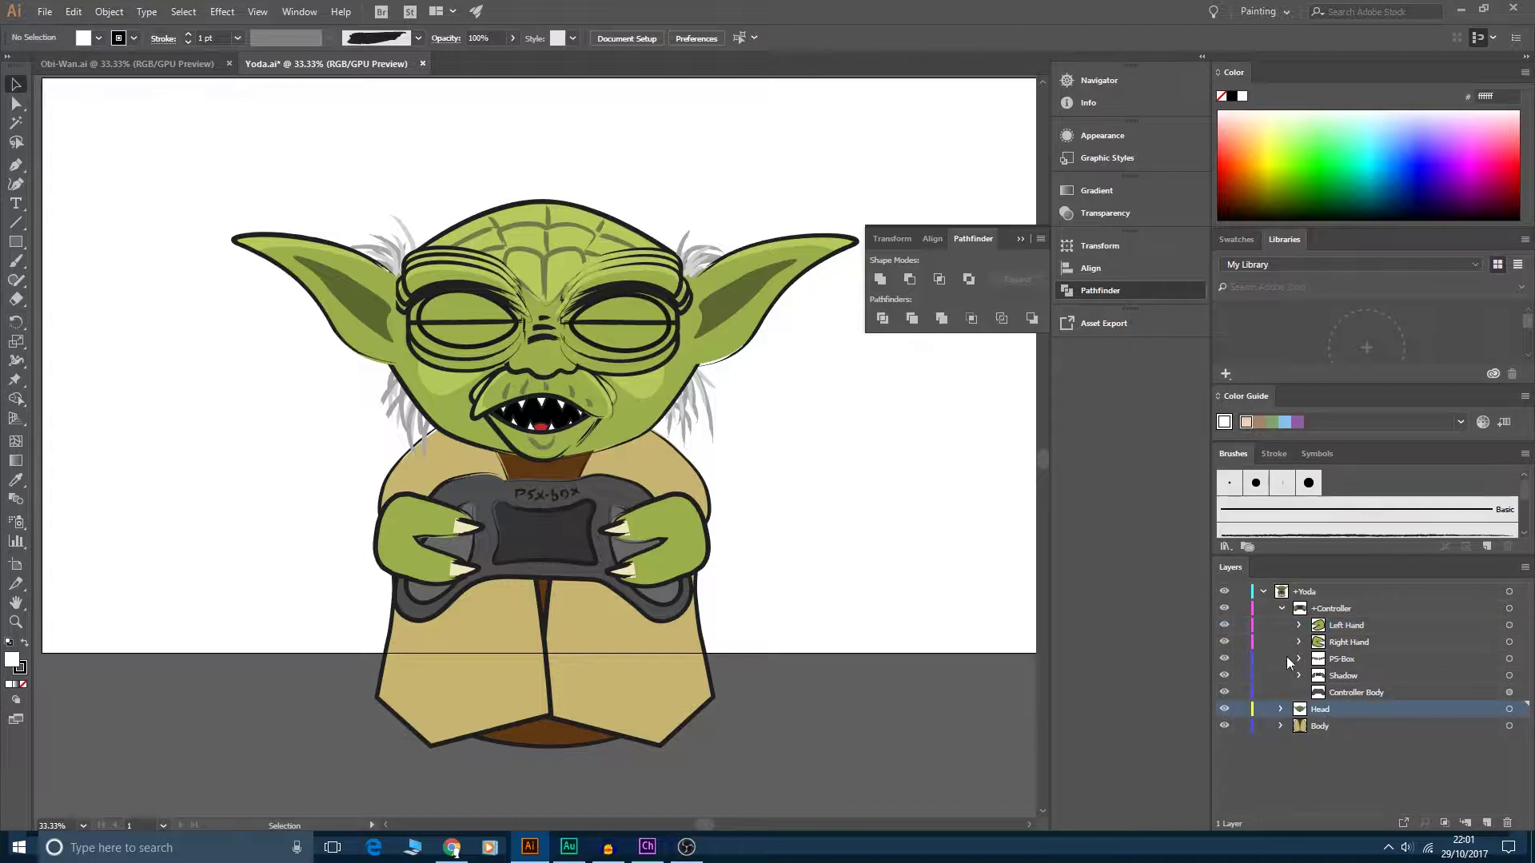
left_click(1282, 610)
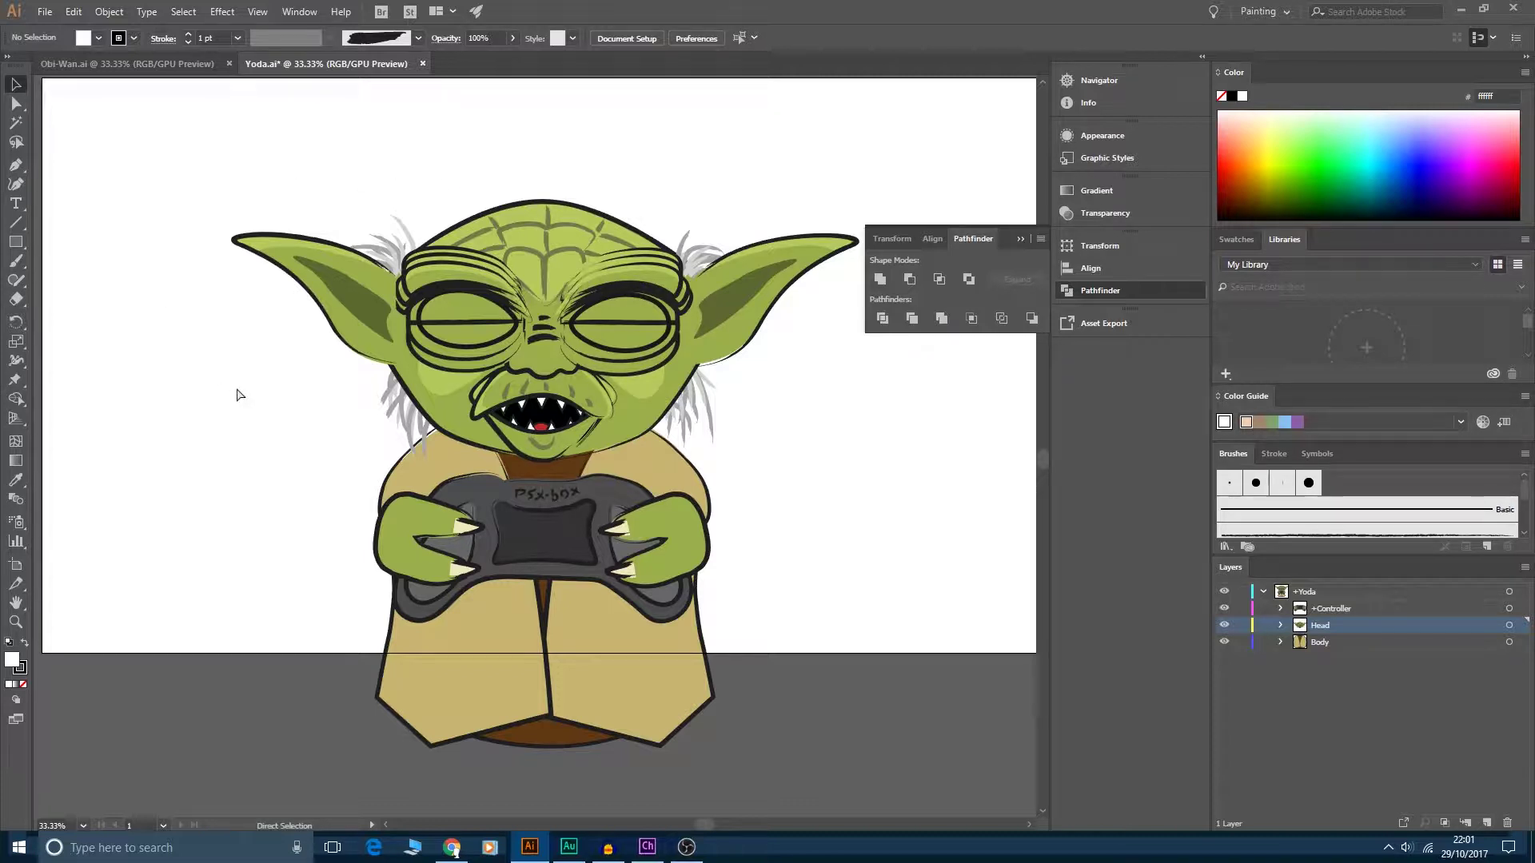
key("ctrl+s")
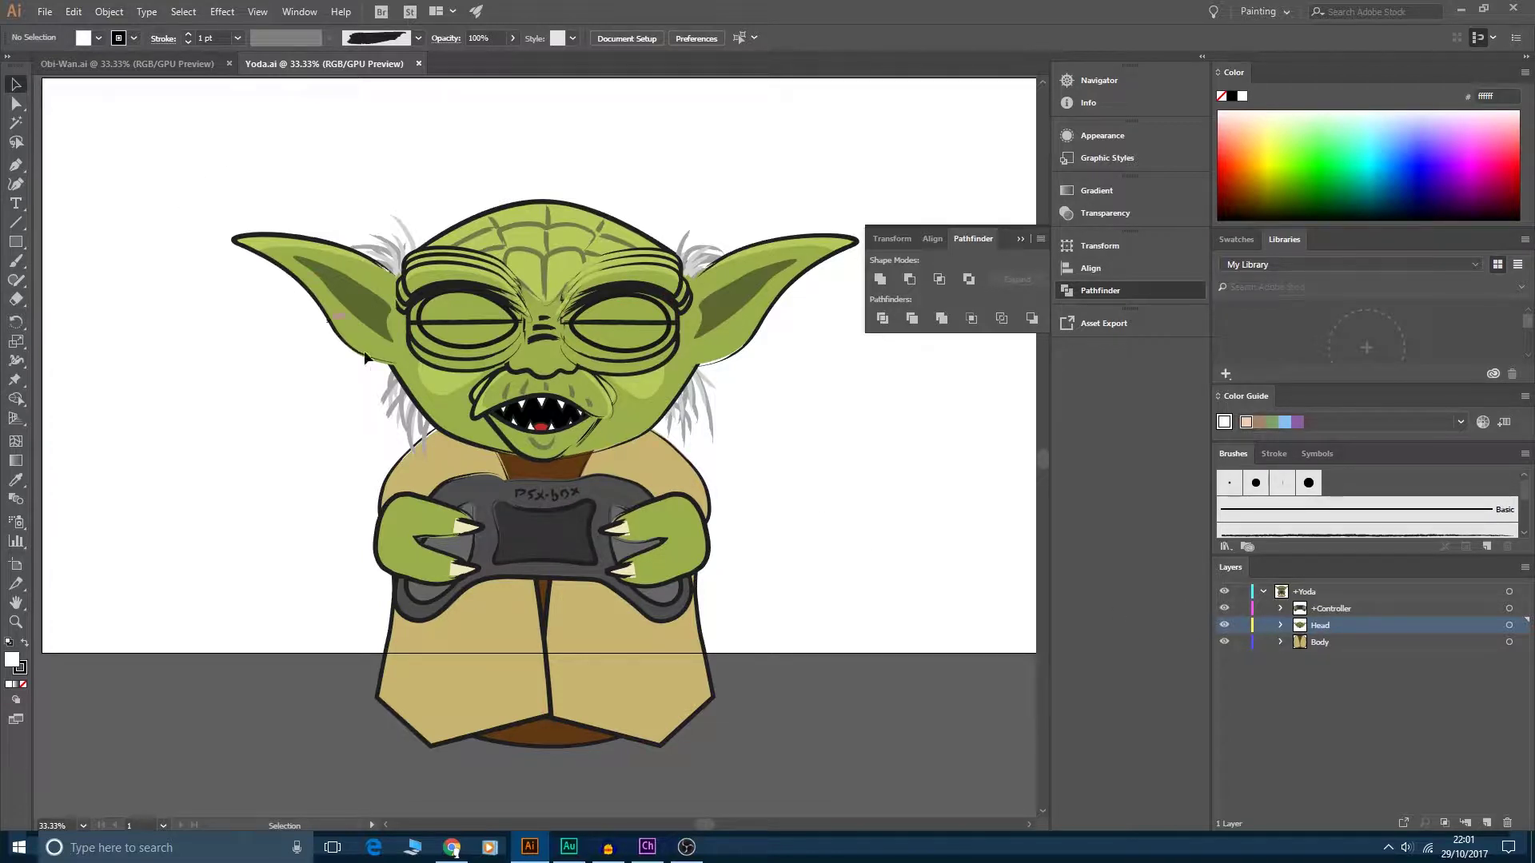
- Switch to Character Animator and start creating a new project
left_click(648, 848)
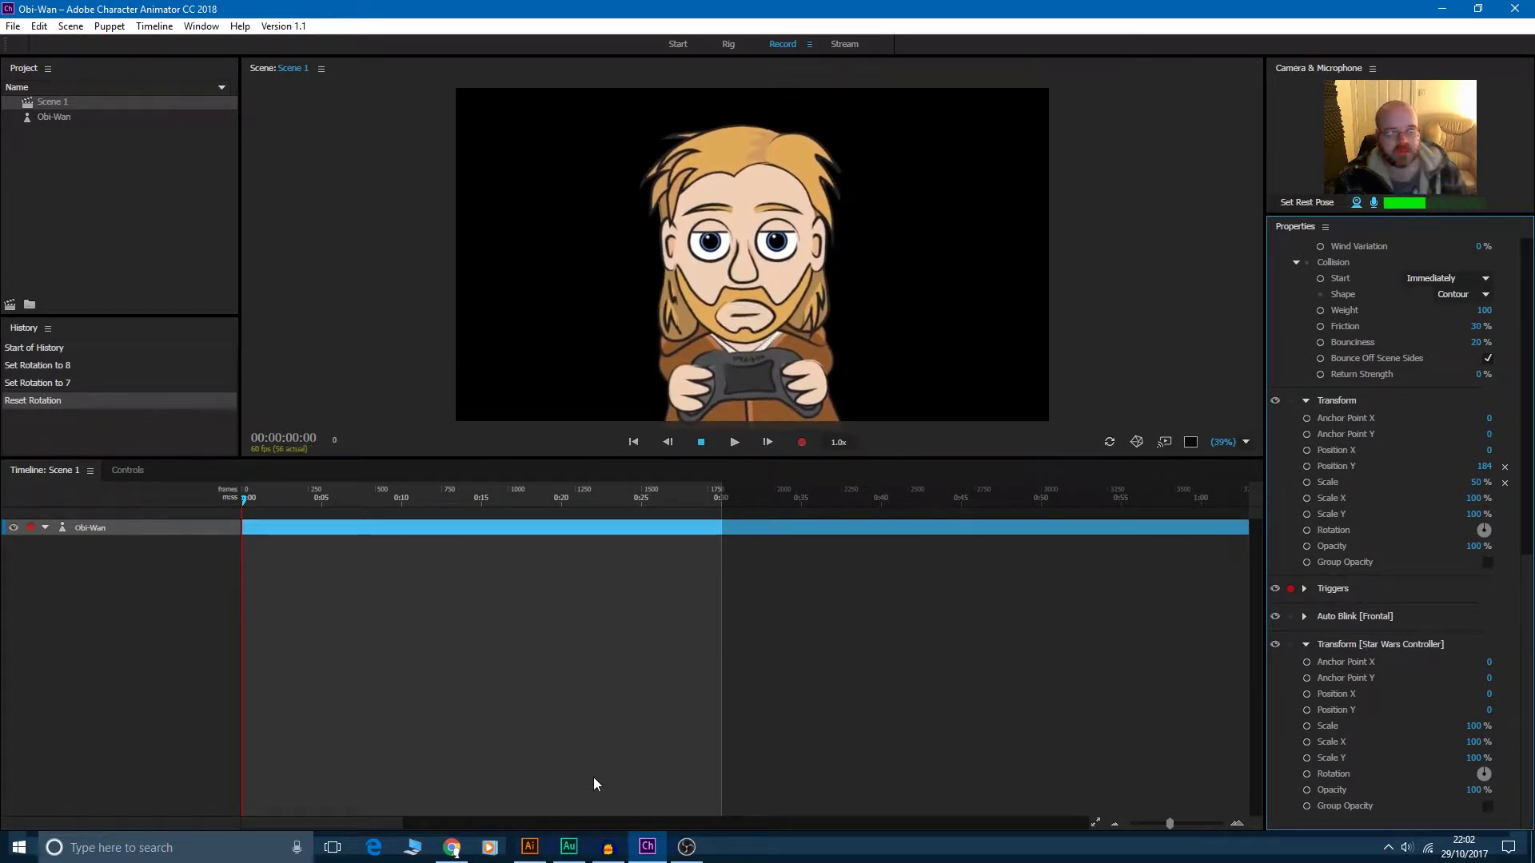
mouse_move(533, 851)
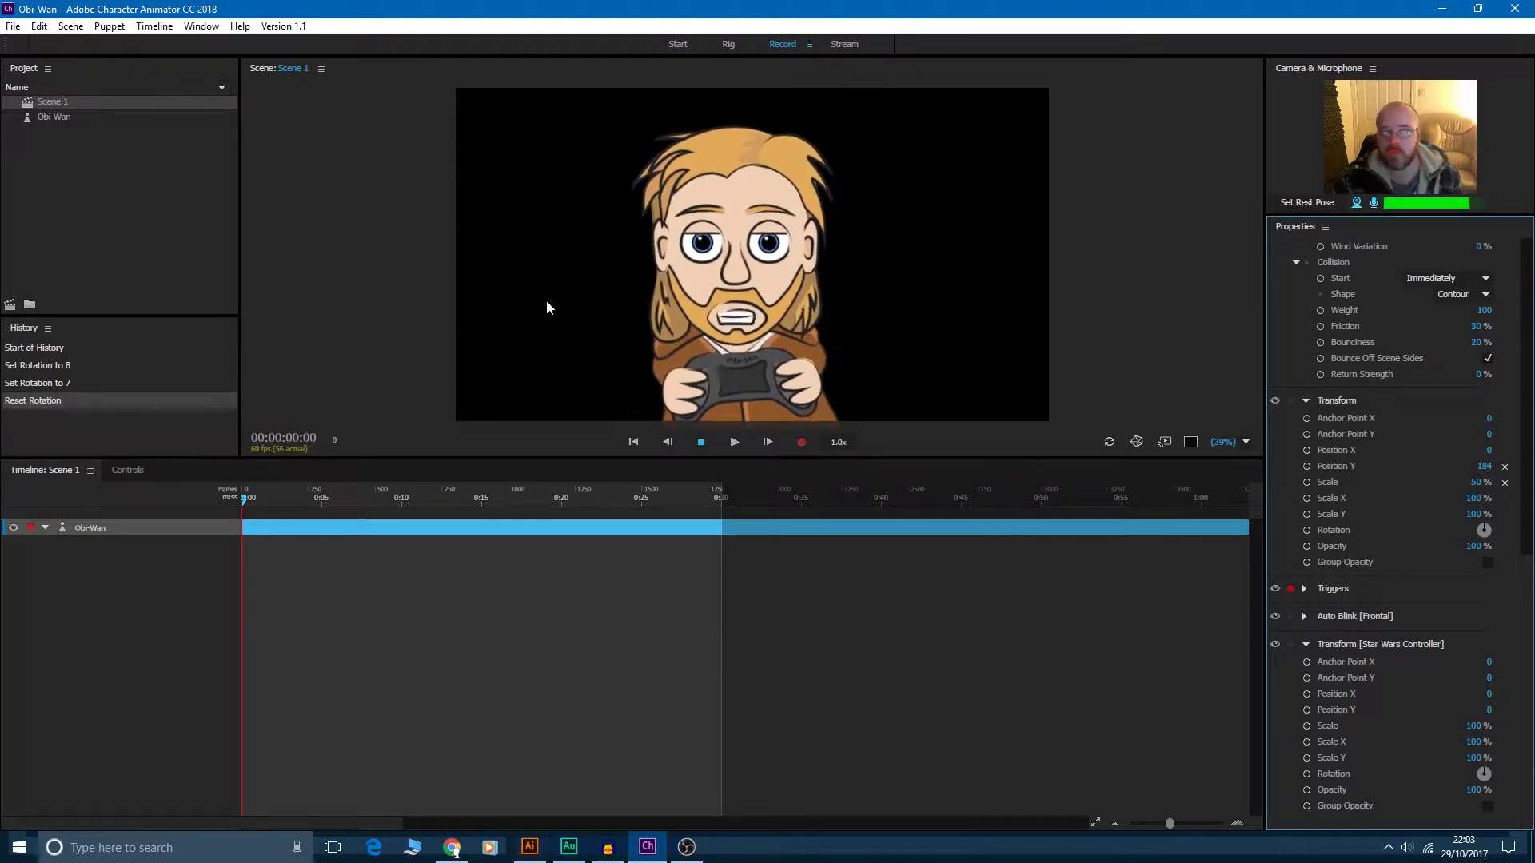
left_click(13, 27)
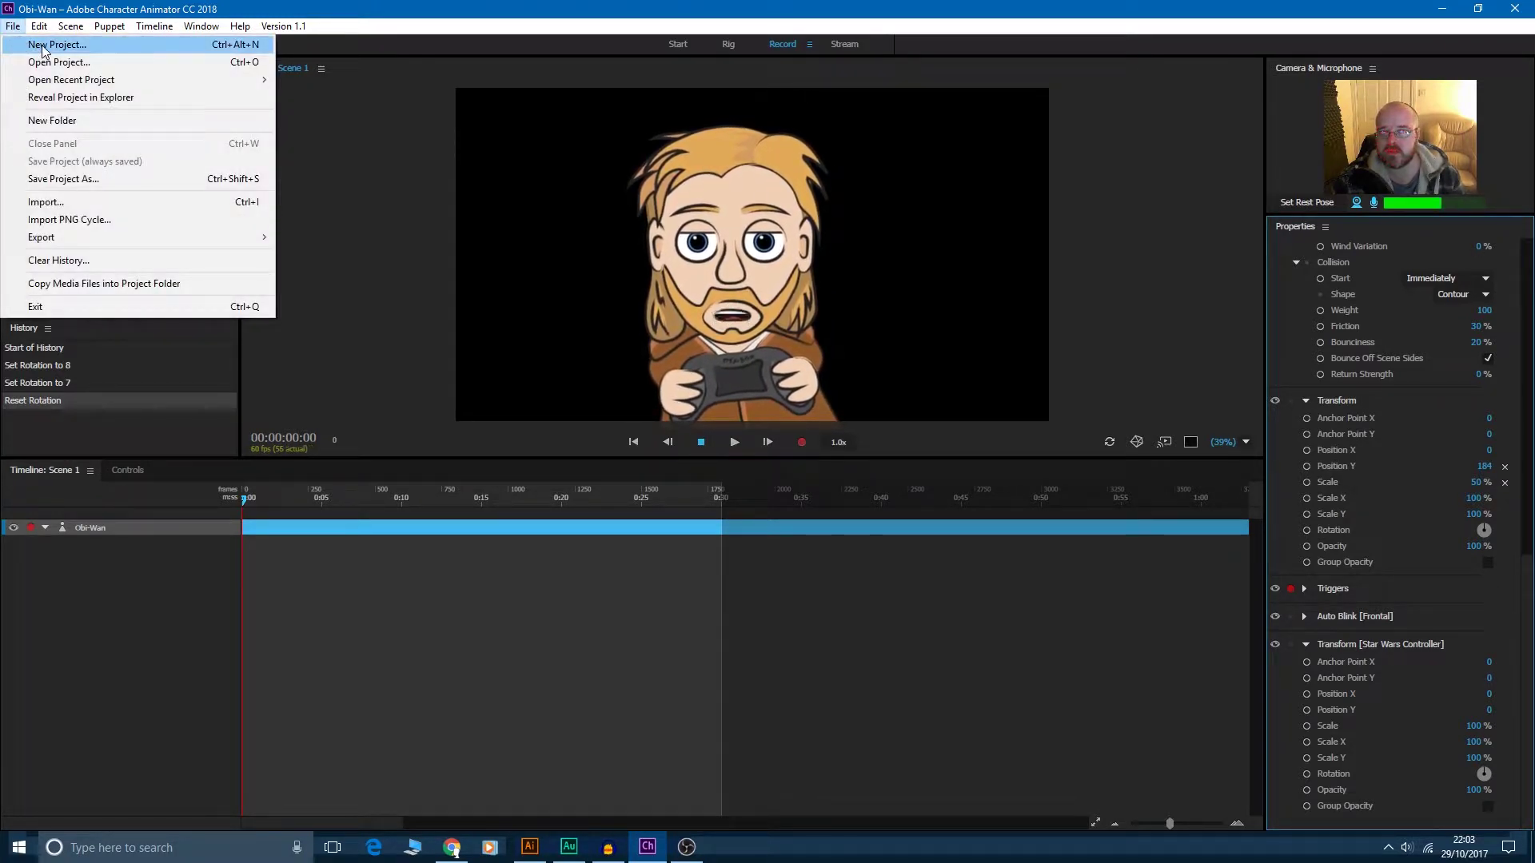
left_click(44, 47)
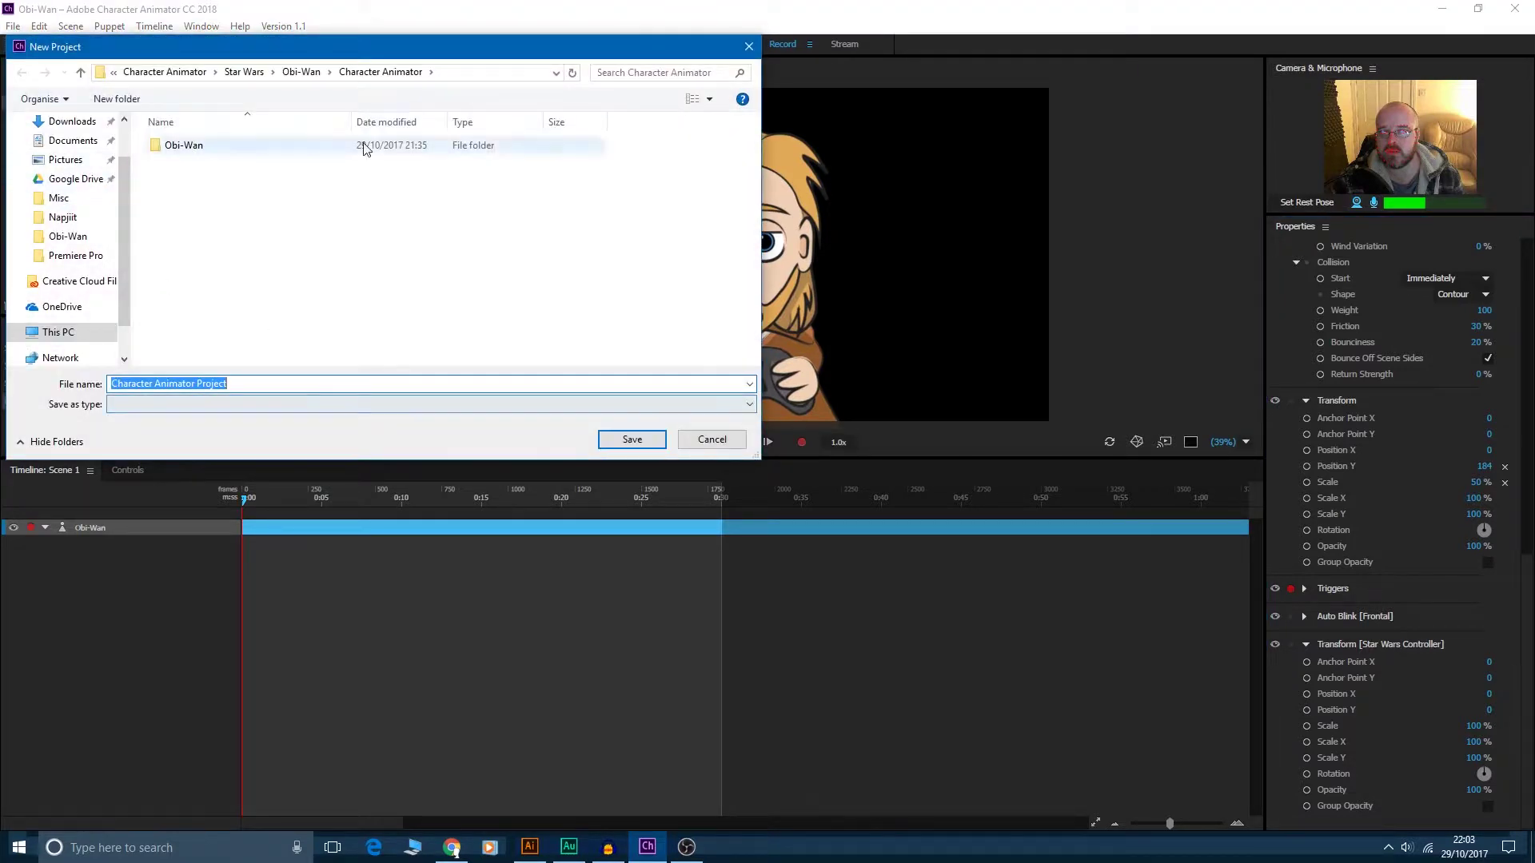
- Browse to the Yoda folder inside Star Wars as the new project's save location
left_click(301, 72)
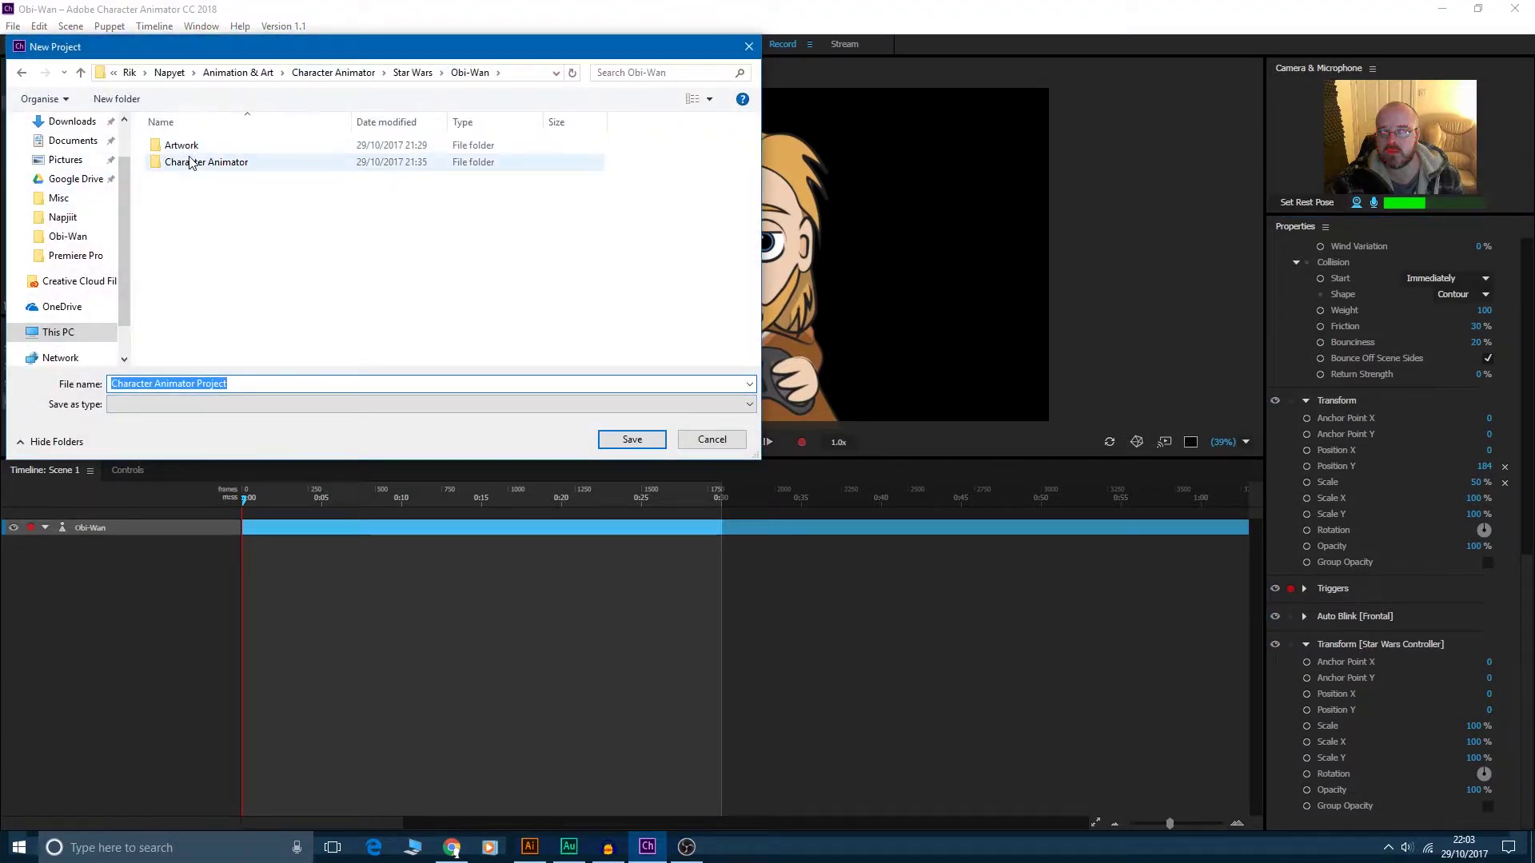
left_click(412, 73)
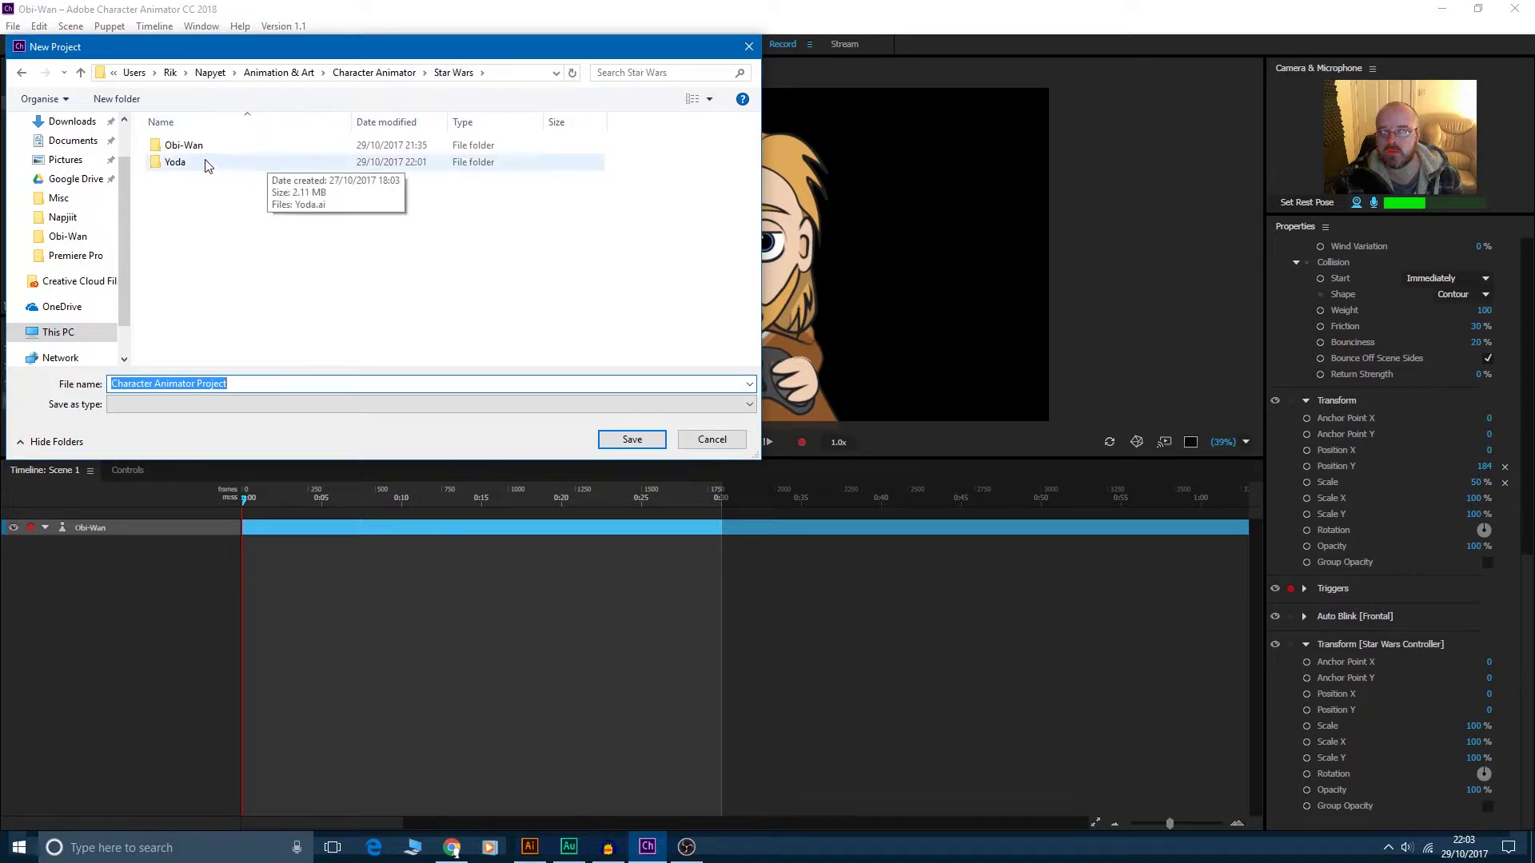
left_click(374, 73)
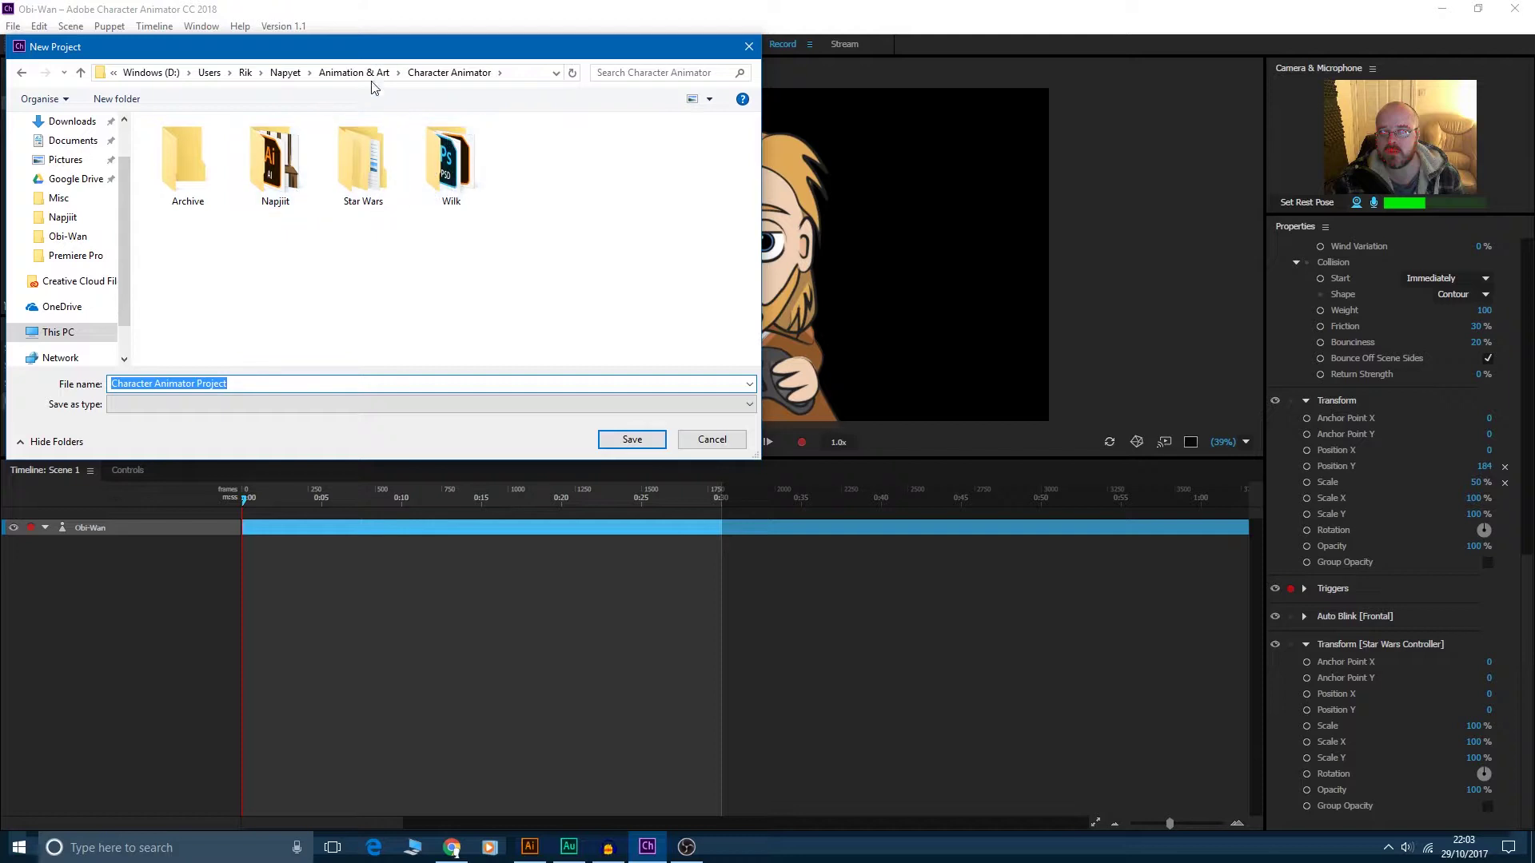
double_click(361, 156)
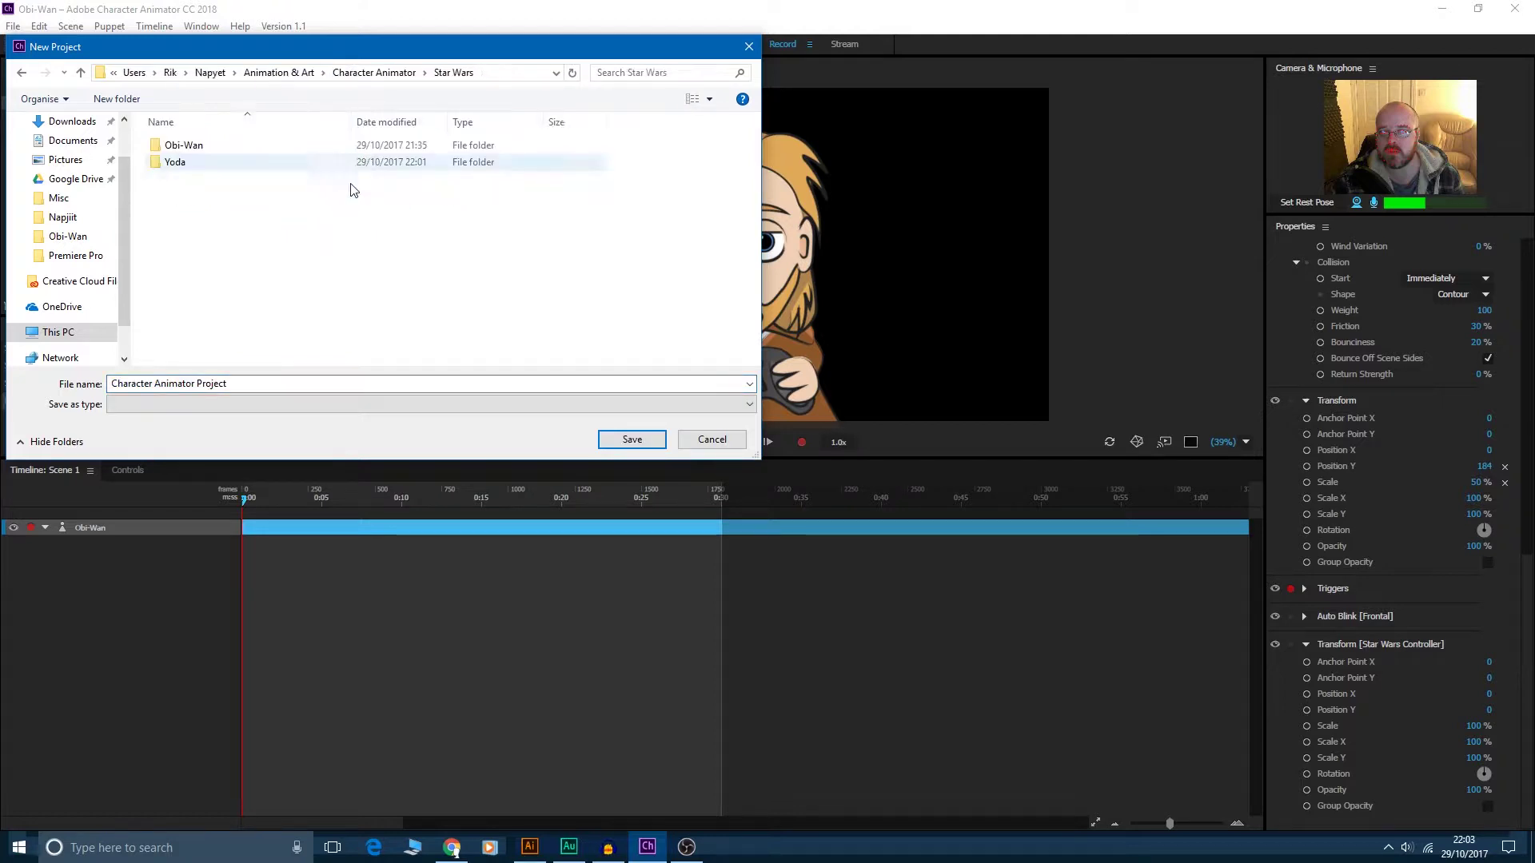
double_click(183, 163)
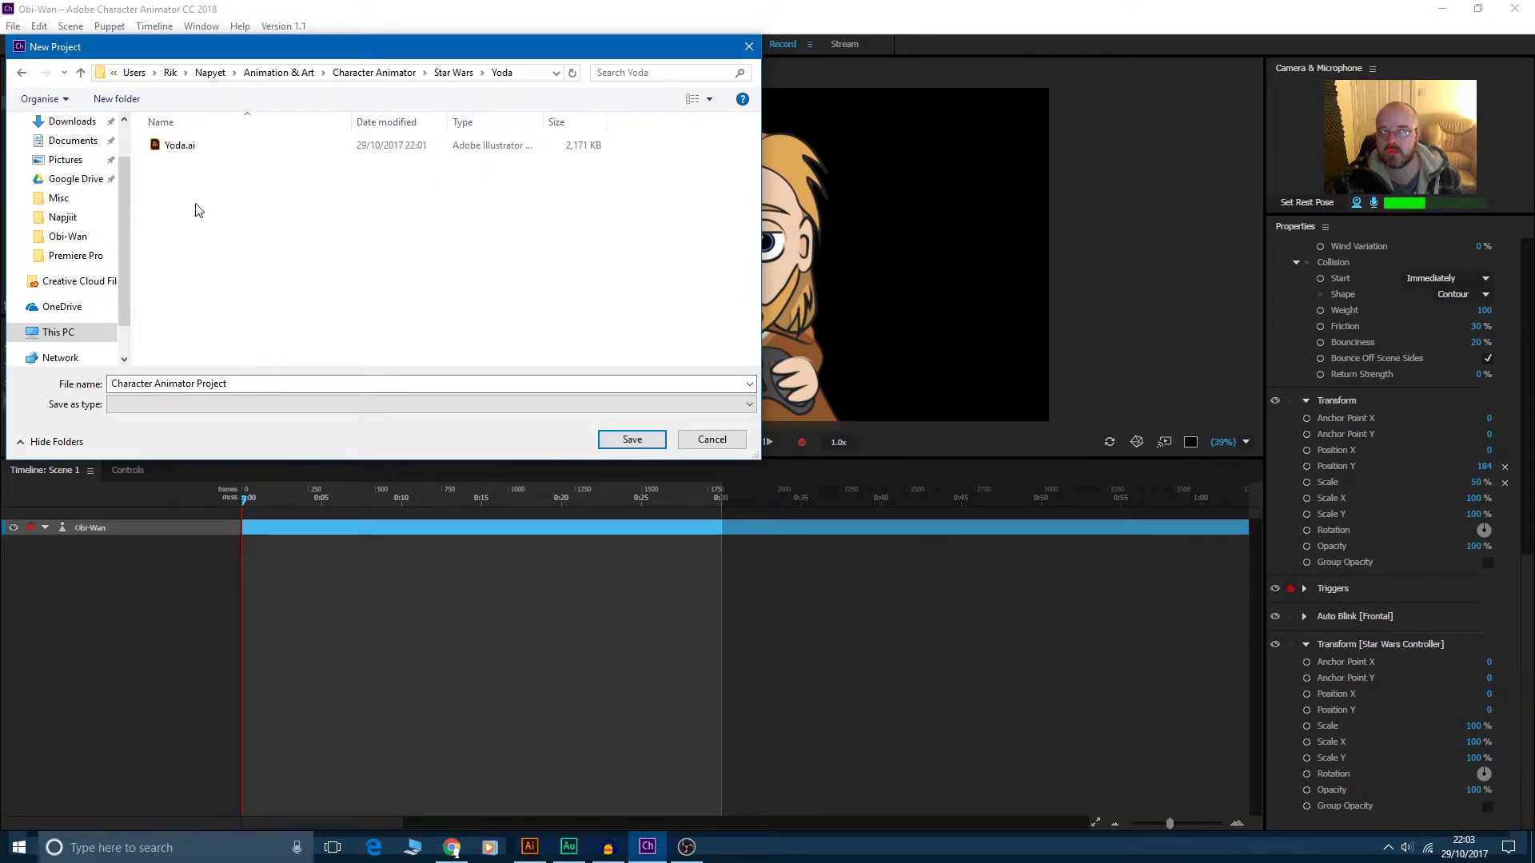
- Create a folder named Artwork in the Yoda folder and move Yoda.ai into it
right_click(182, 240)
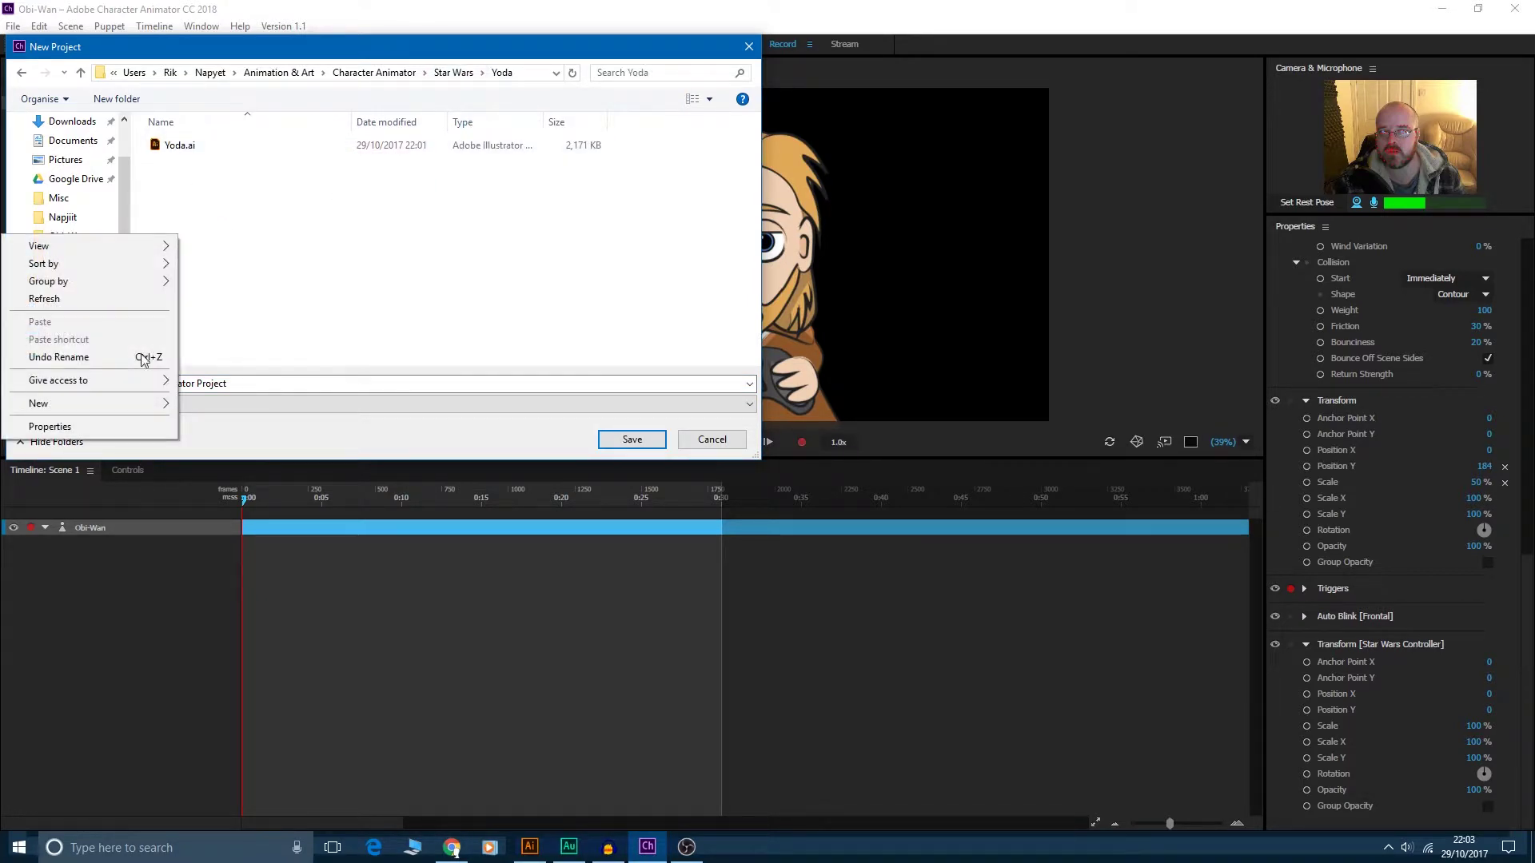
mouse_move(85, 406)
left_click(250, 405)
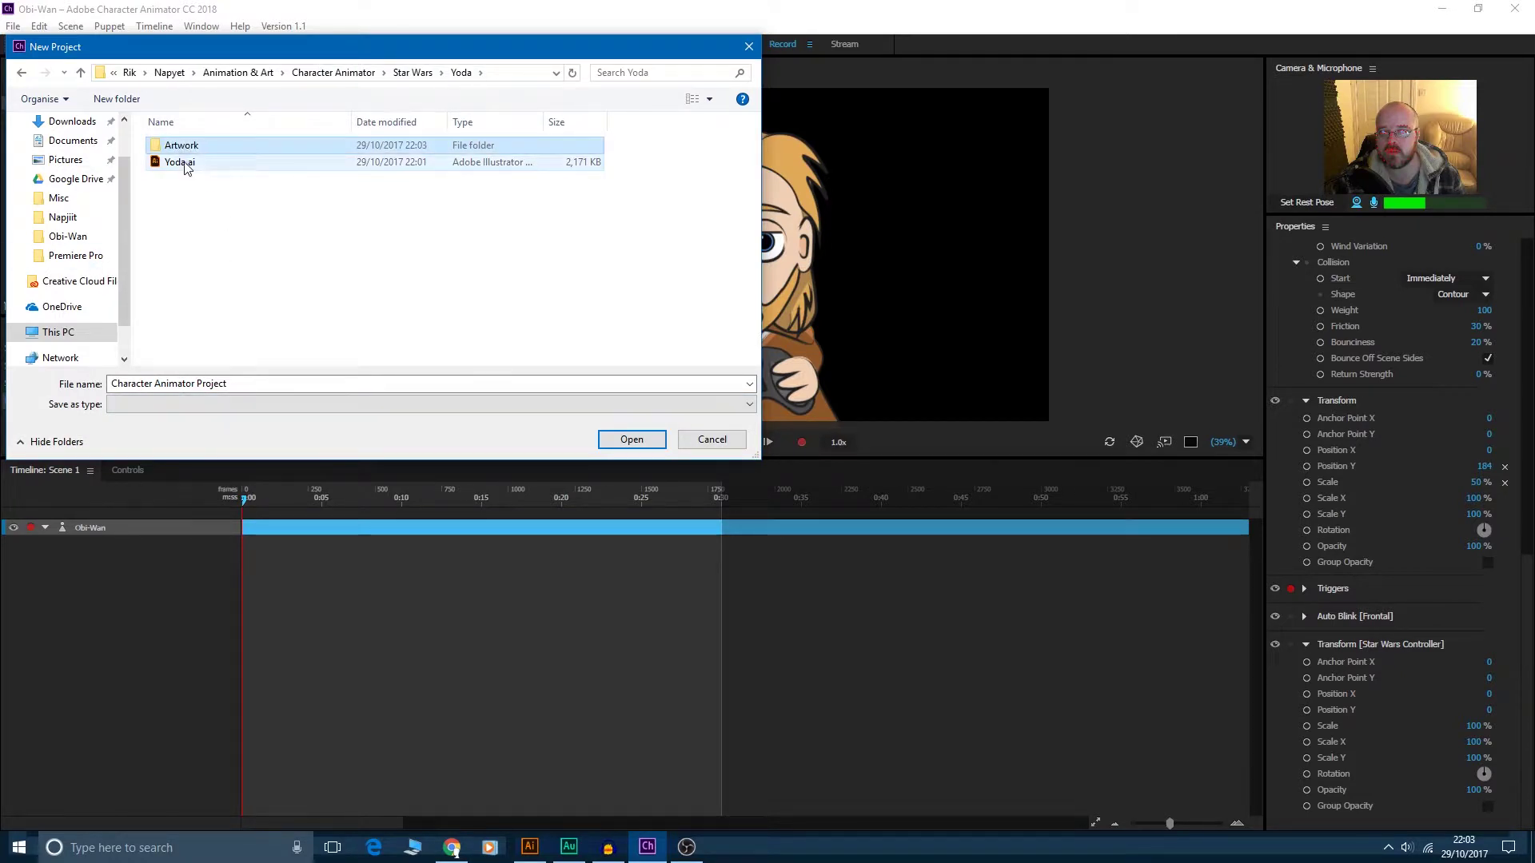
left_click_drag(188, 164, 190, 147)
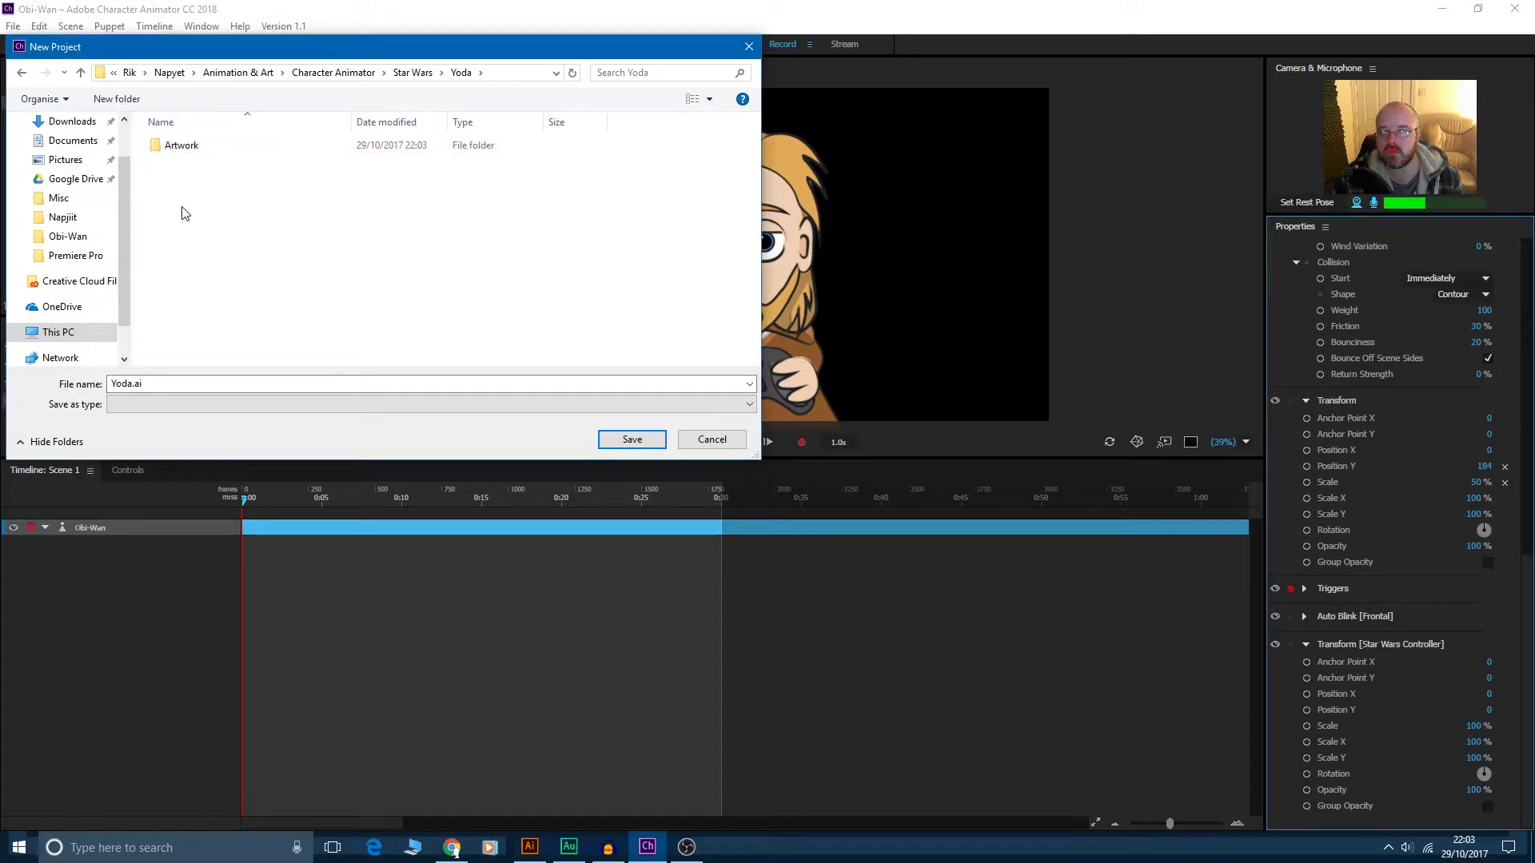
- Create a second folder named Character Animator beside the Artwork folder
right_click(225, 269)
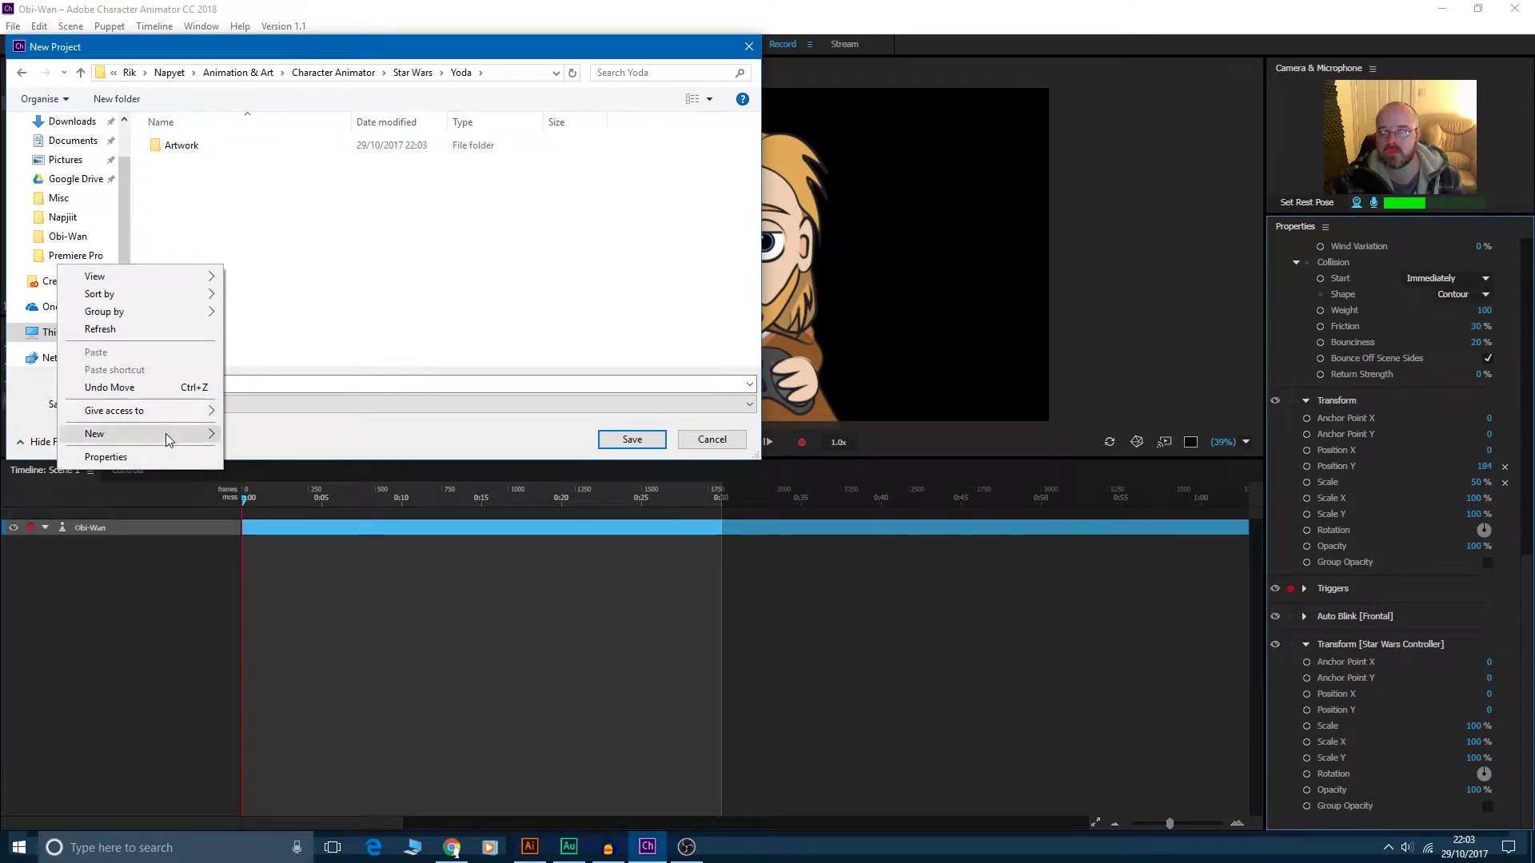
mouse_move(165, 433)
left_click(291, 435)
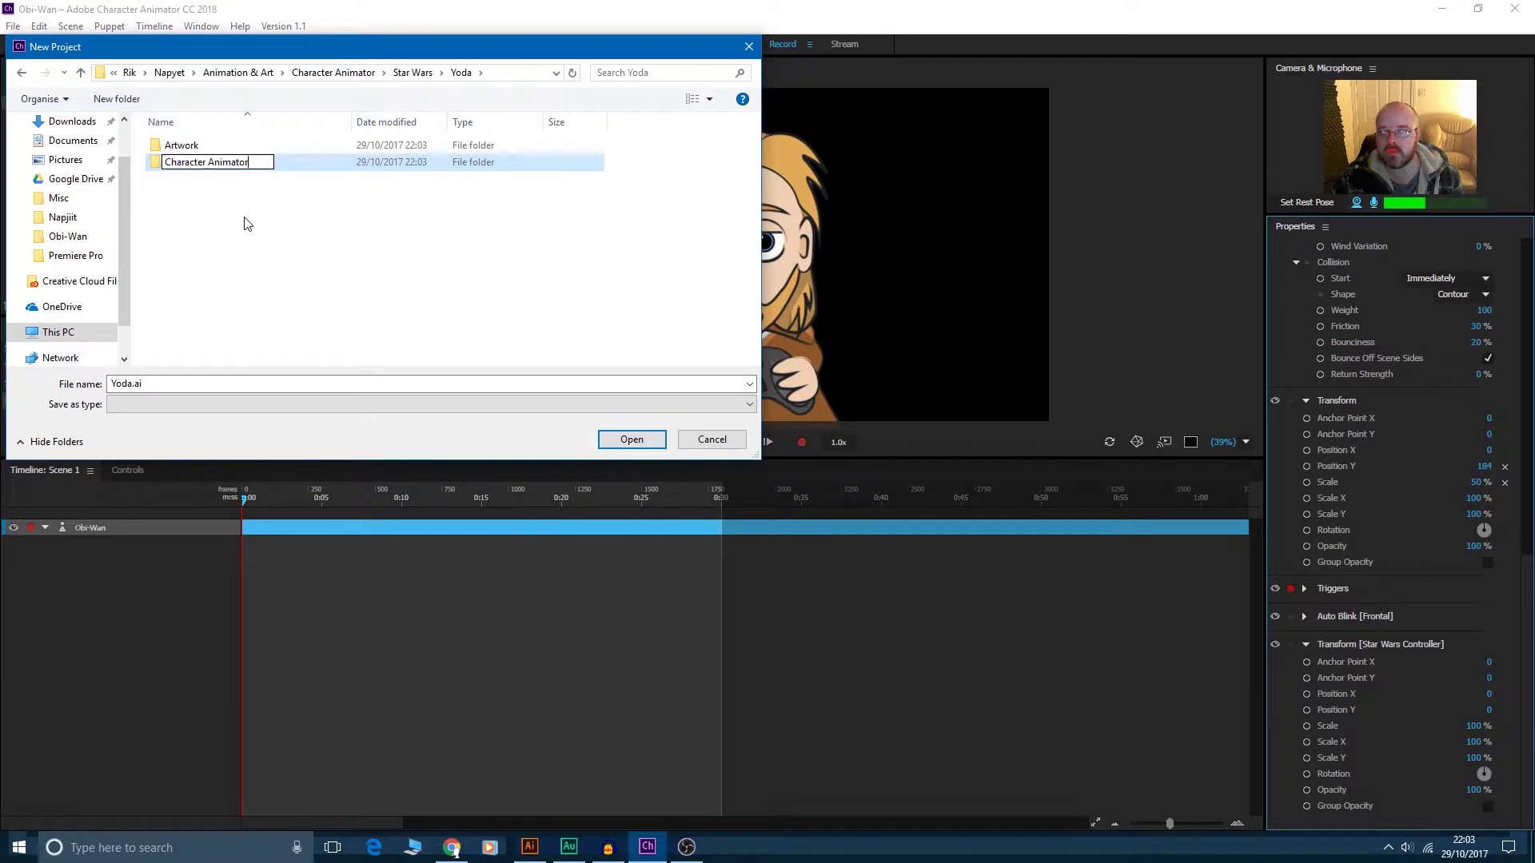
key("Return")
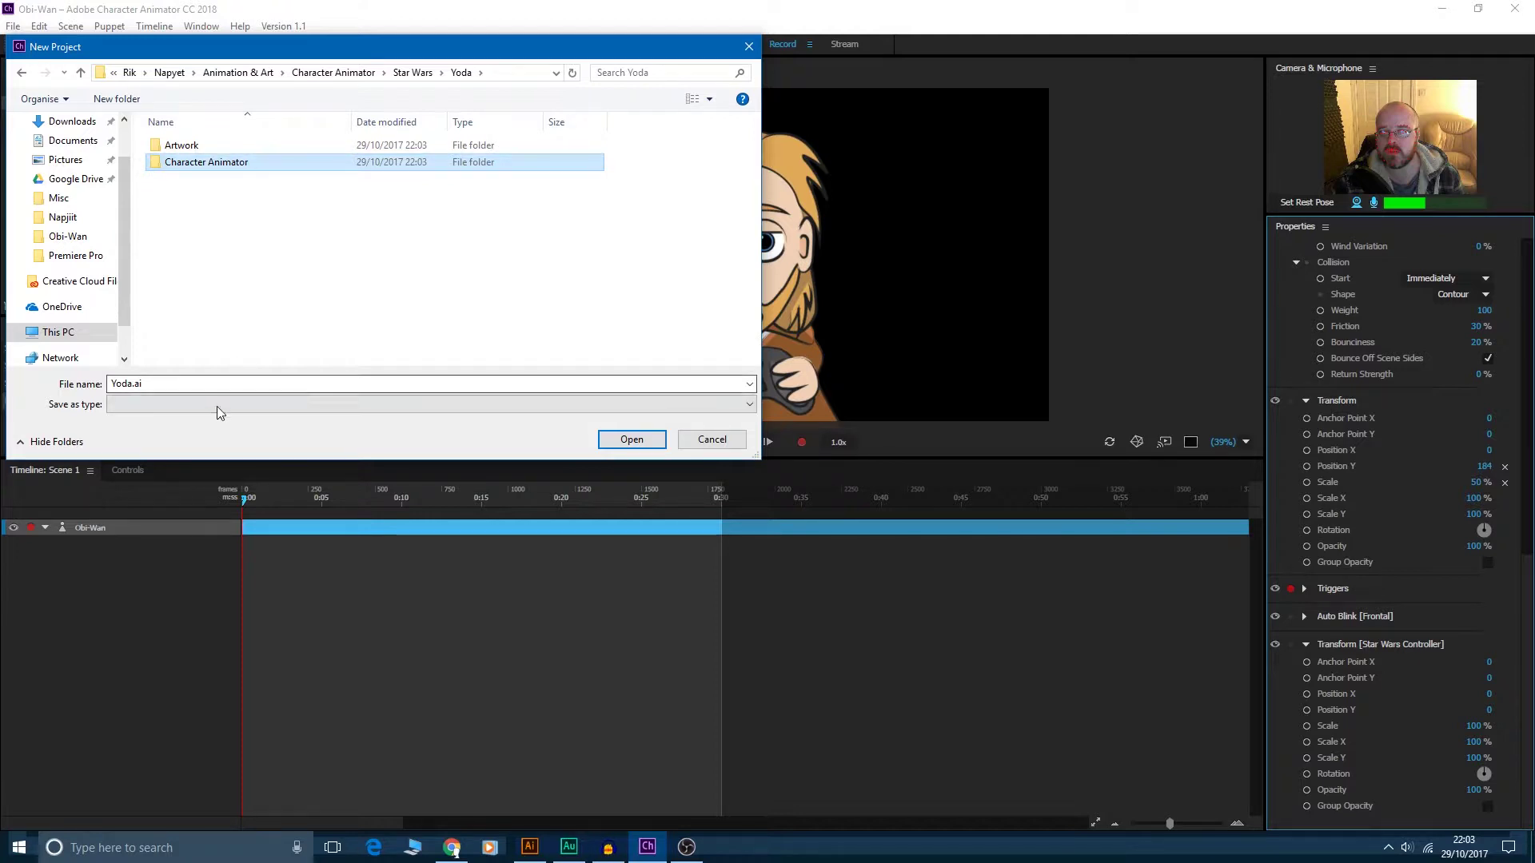
- Restart the new project and save it as Character Animator Project in the Character Animator folder under Star Wars > Yoda
double_click(212, 161)
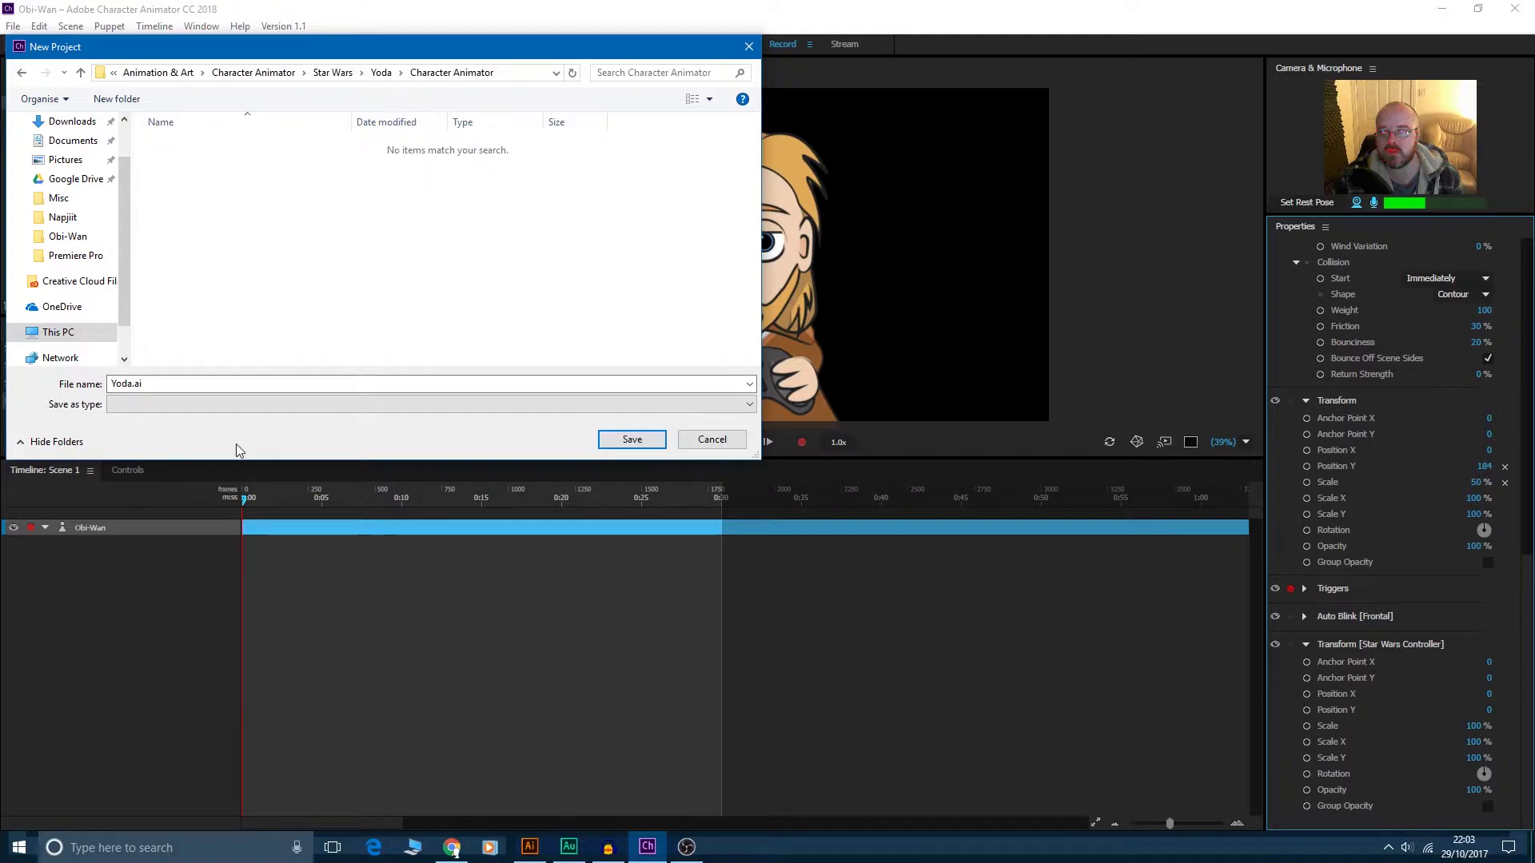
left_click(703, 440)
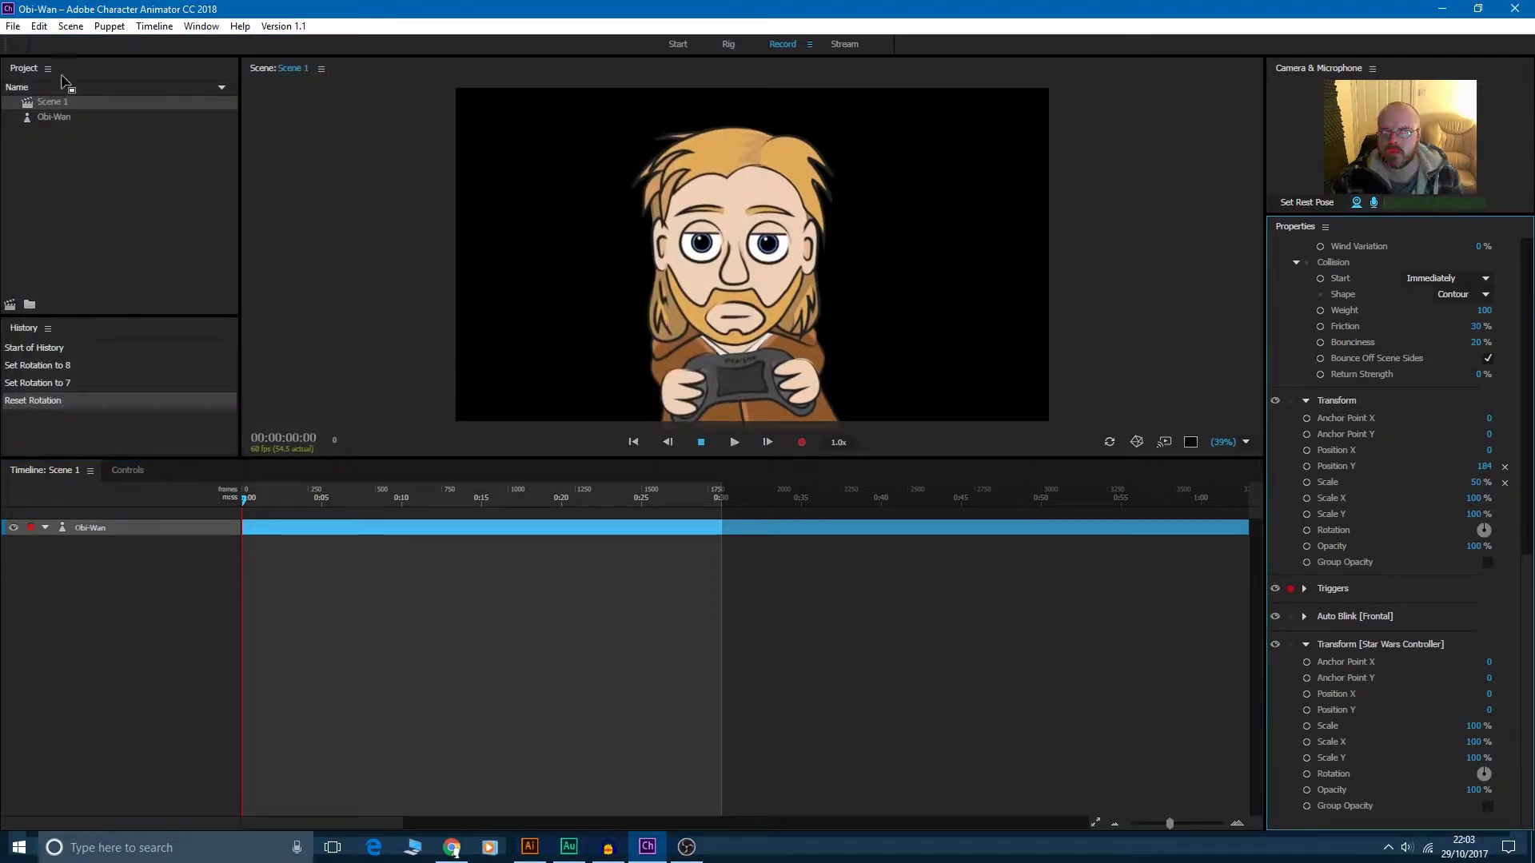
left_click(13, 26)
left_click(56, 45)
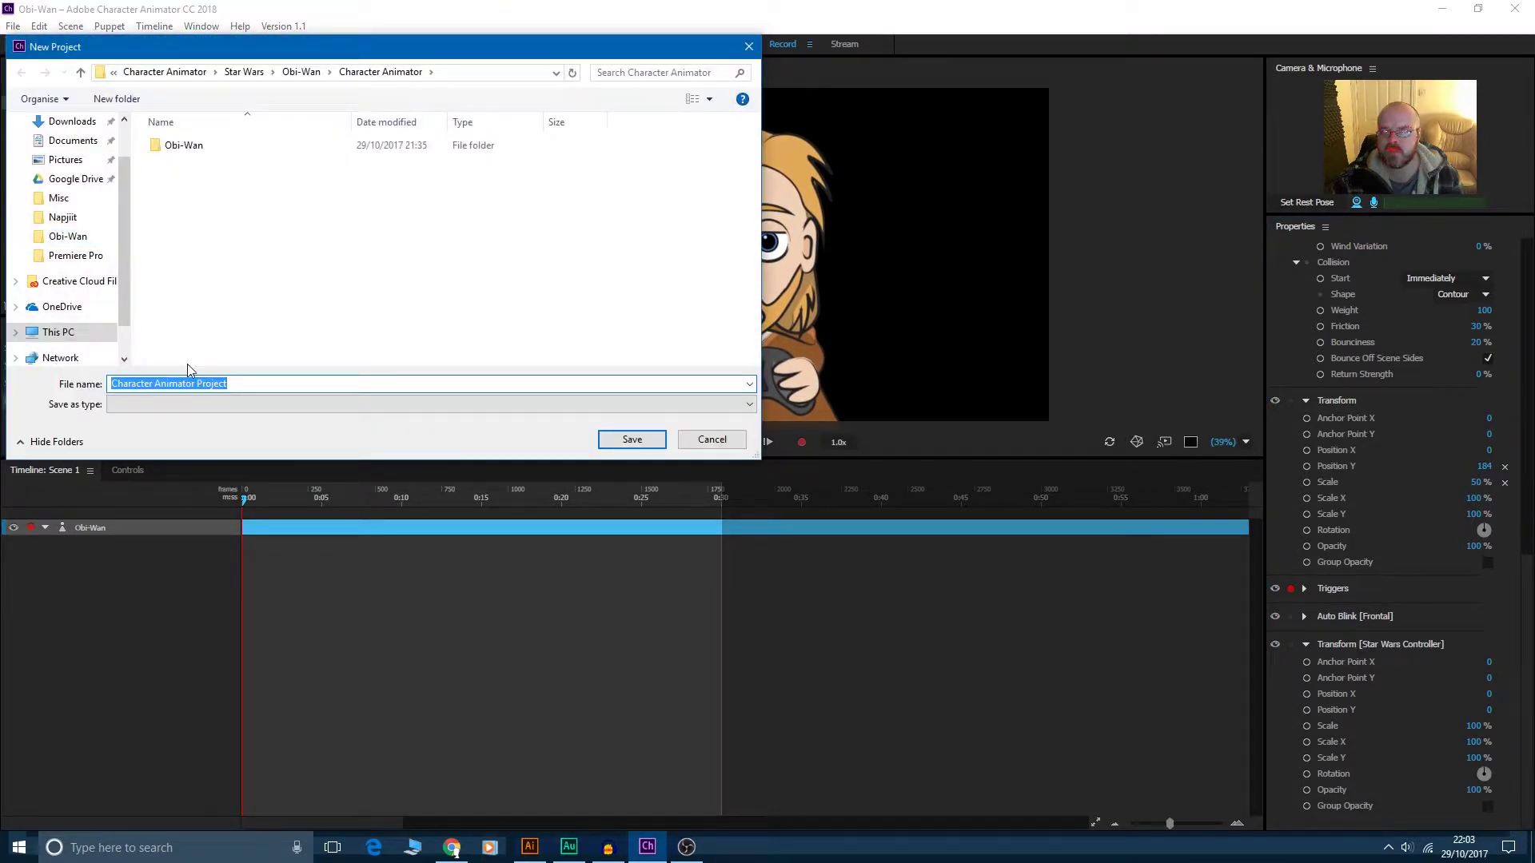
left_click(304, 72)
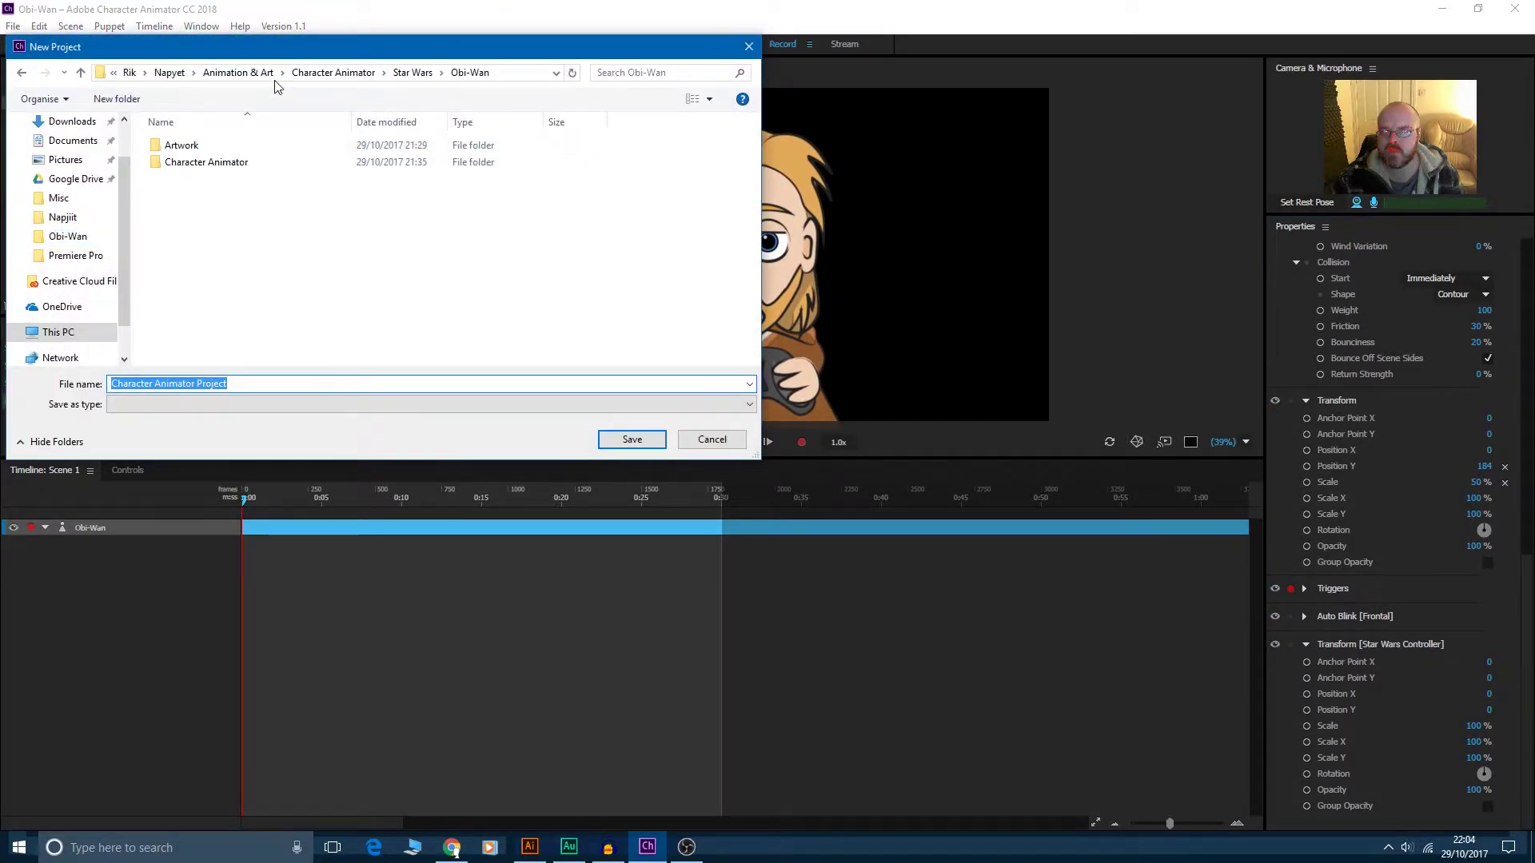
left_click(312, 80)
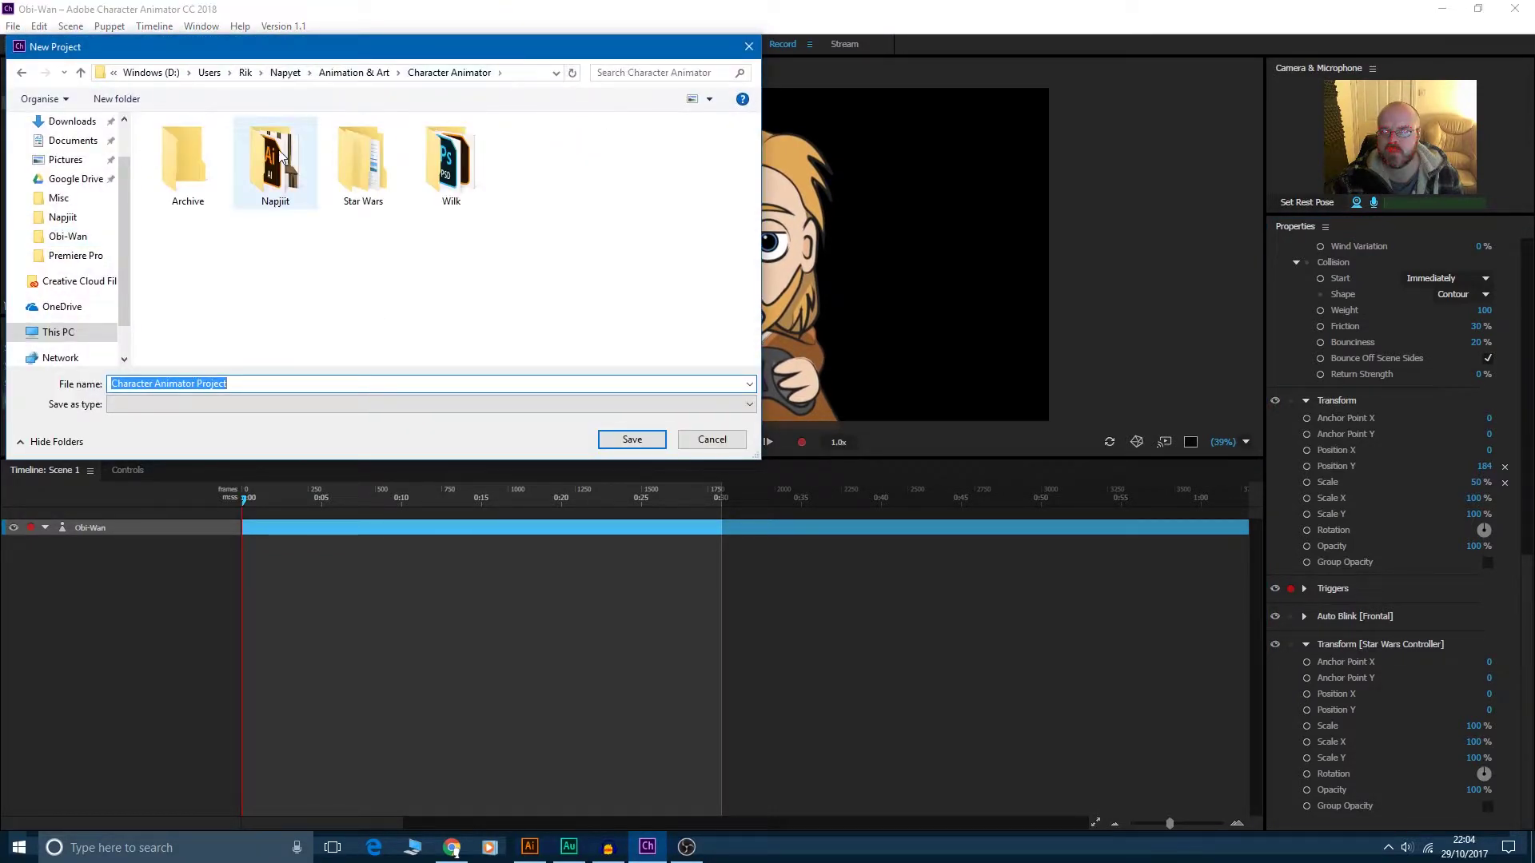
double_click(360, 164)
double_click(175, 162)
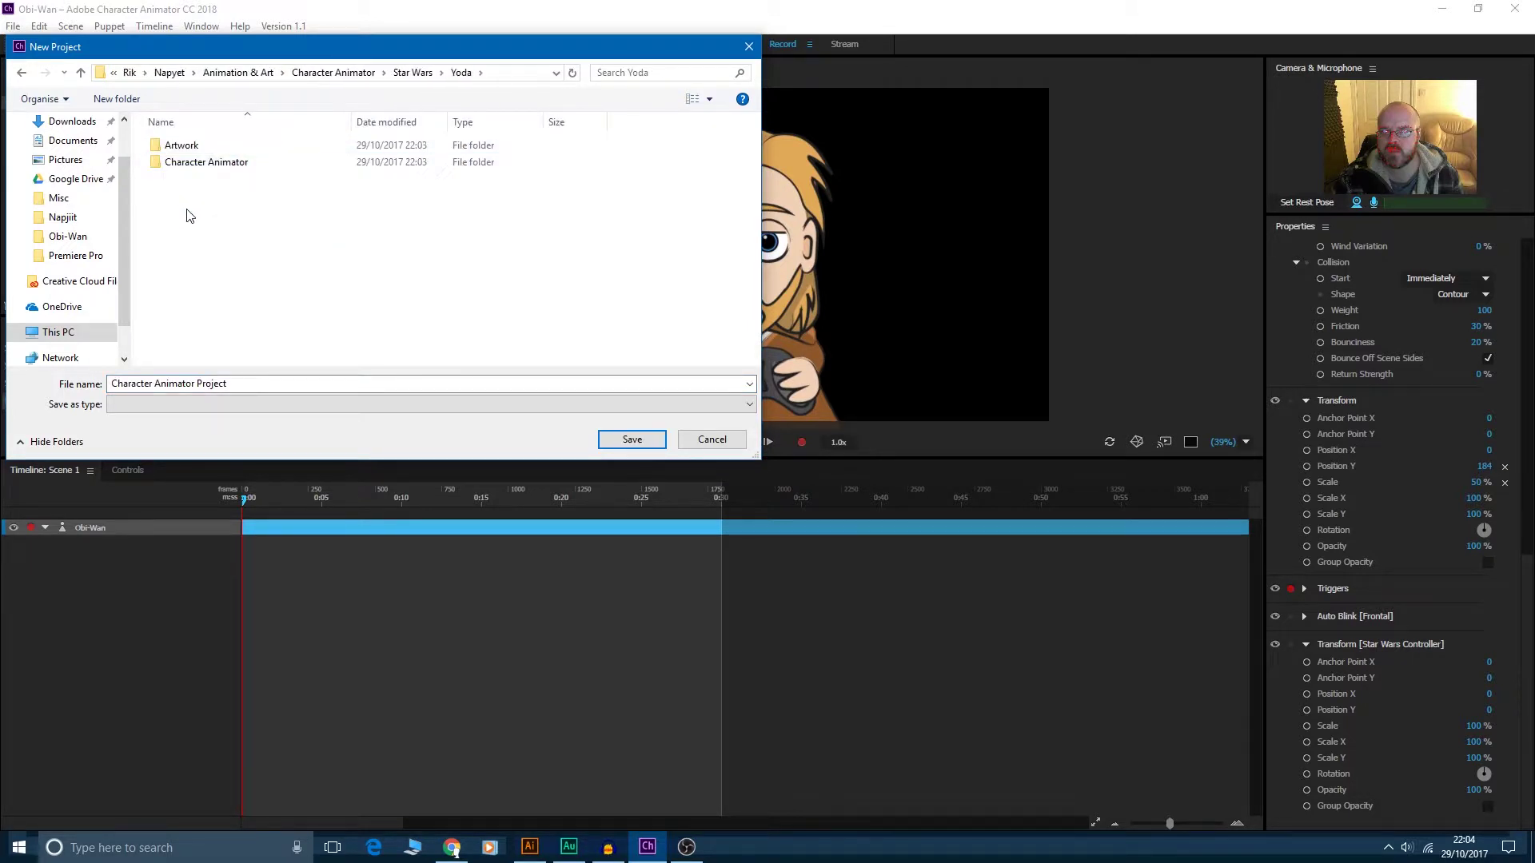
double_click(196, 163)
left_click(631, 440)
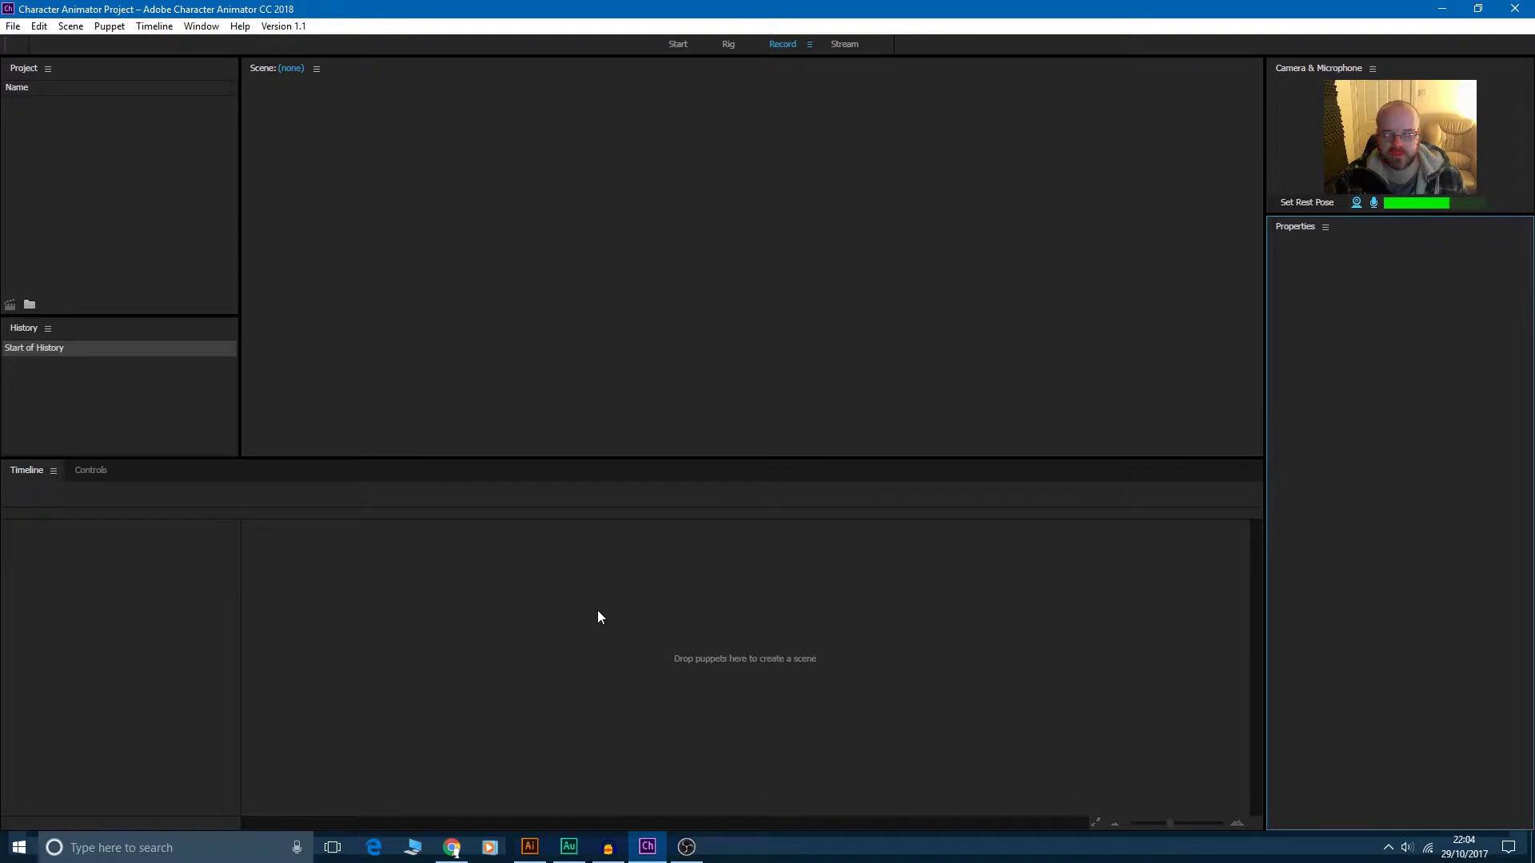
- Import Yoda.ai from the Artwork folder inside the Yoda folder into the project
left_click(13, 26)
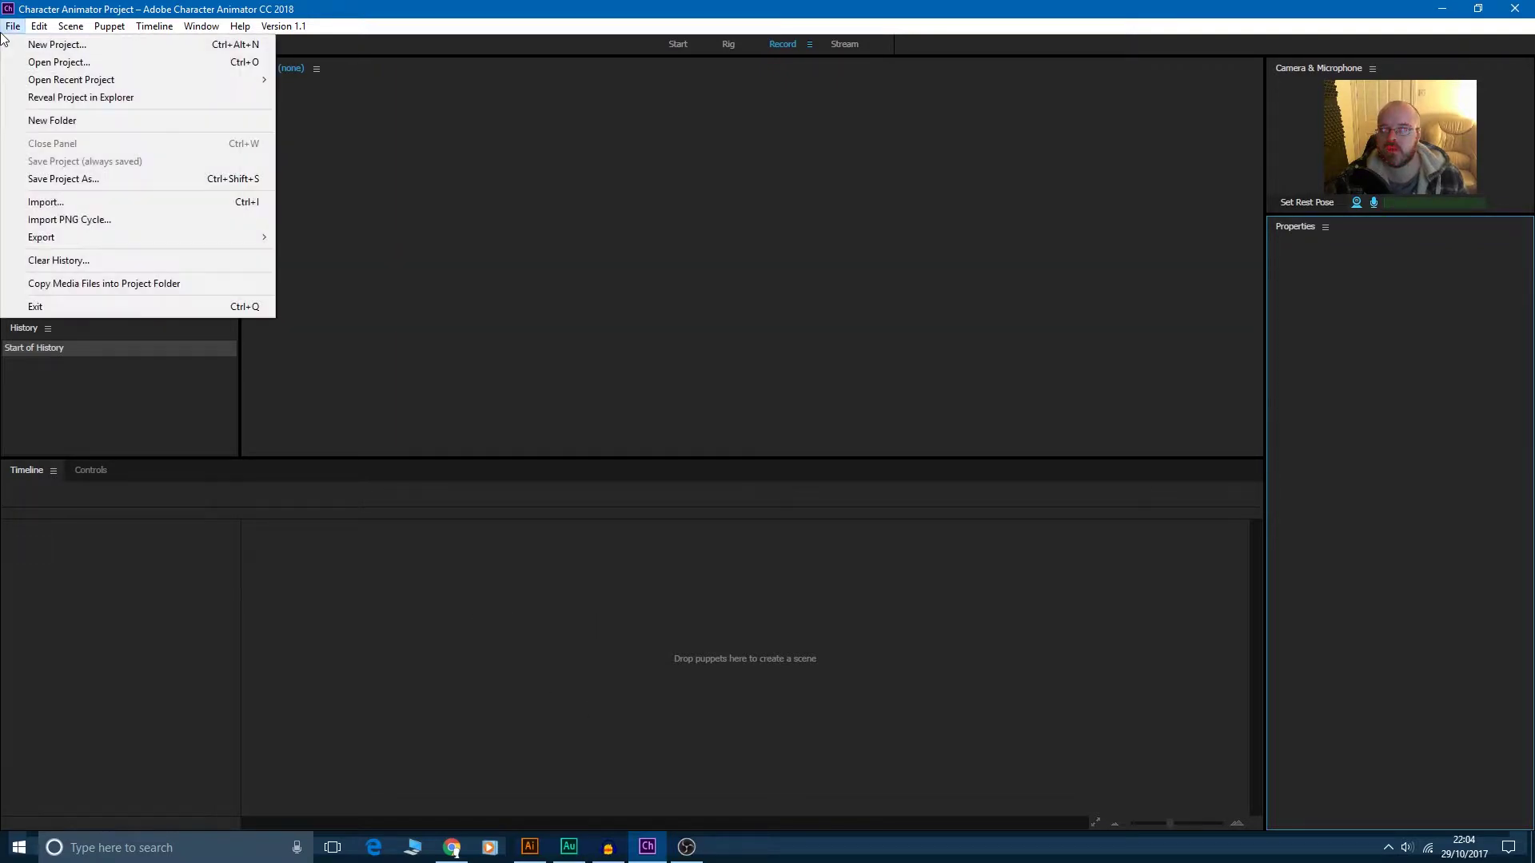
left_click(88, 203)
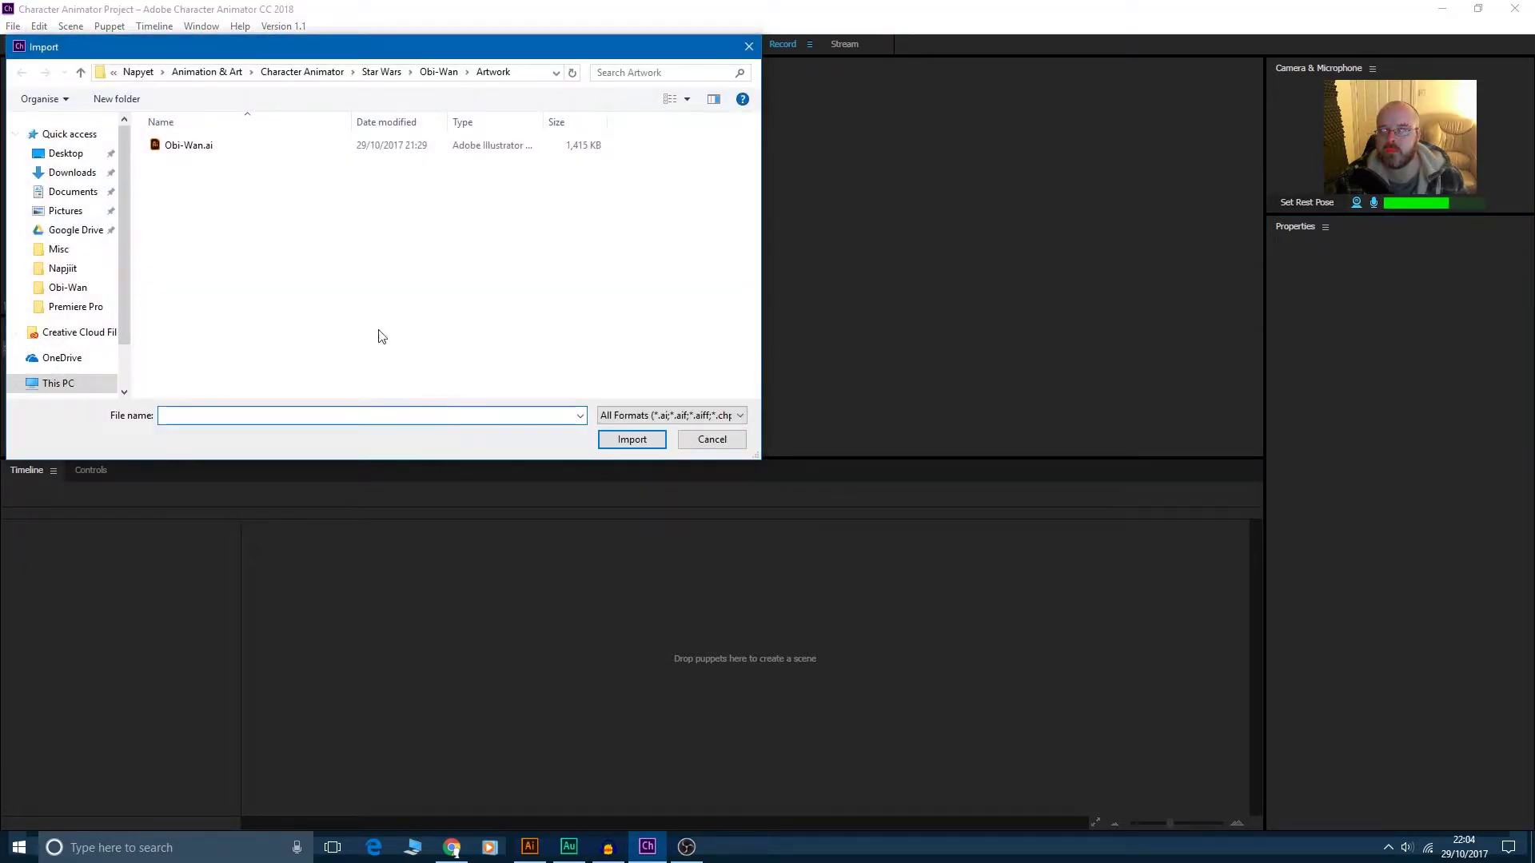
left_click(374, 73)
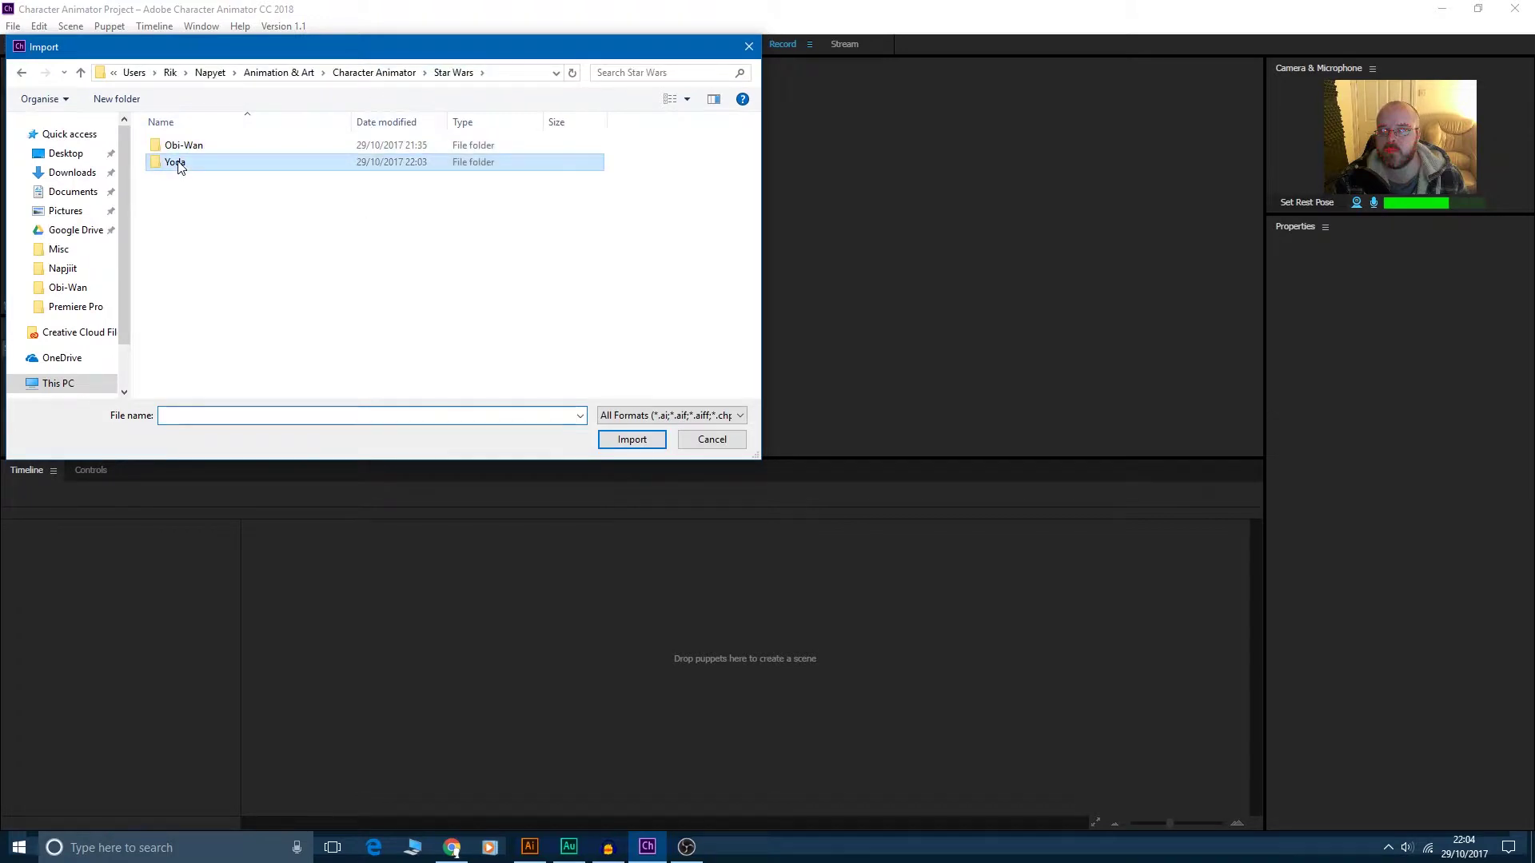
double_click(175, 163)
double_click(192, 146)
double_click(179, 146)
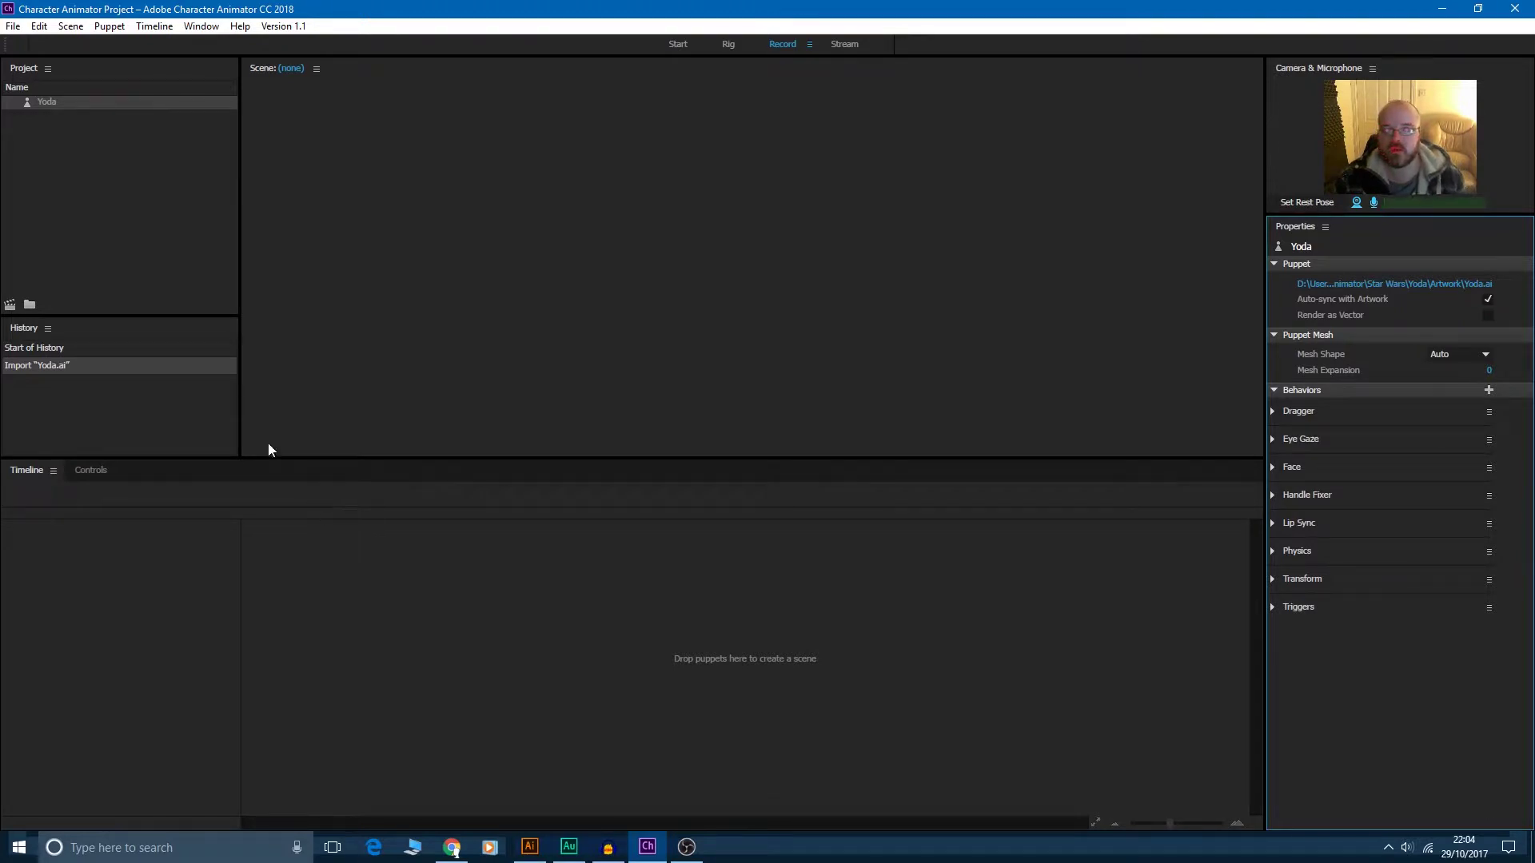
- Open the imported Yoda puppet for rigging and create a new scene from it
left_click(99, 200)
left_click(53, 100)
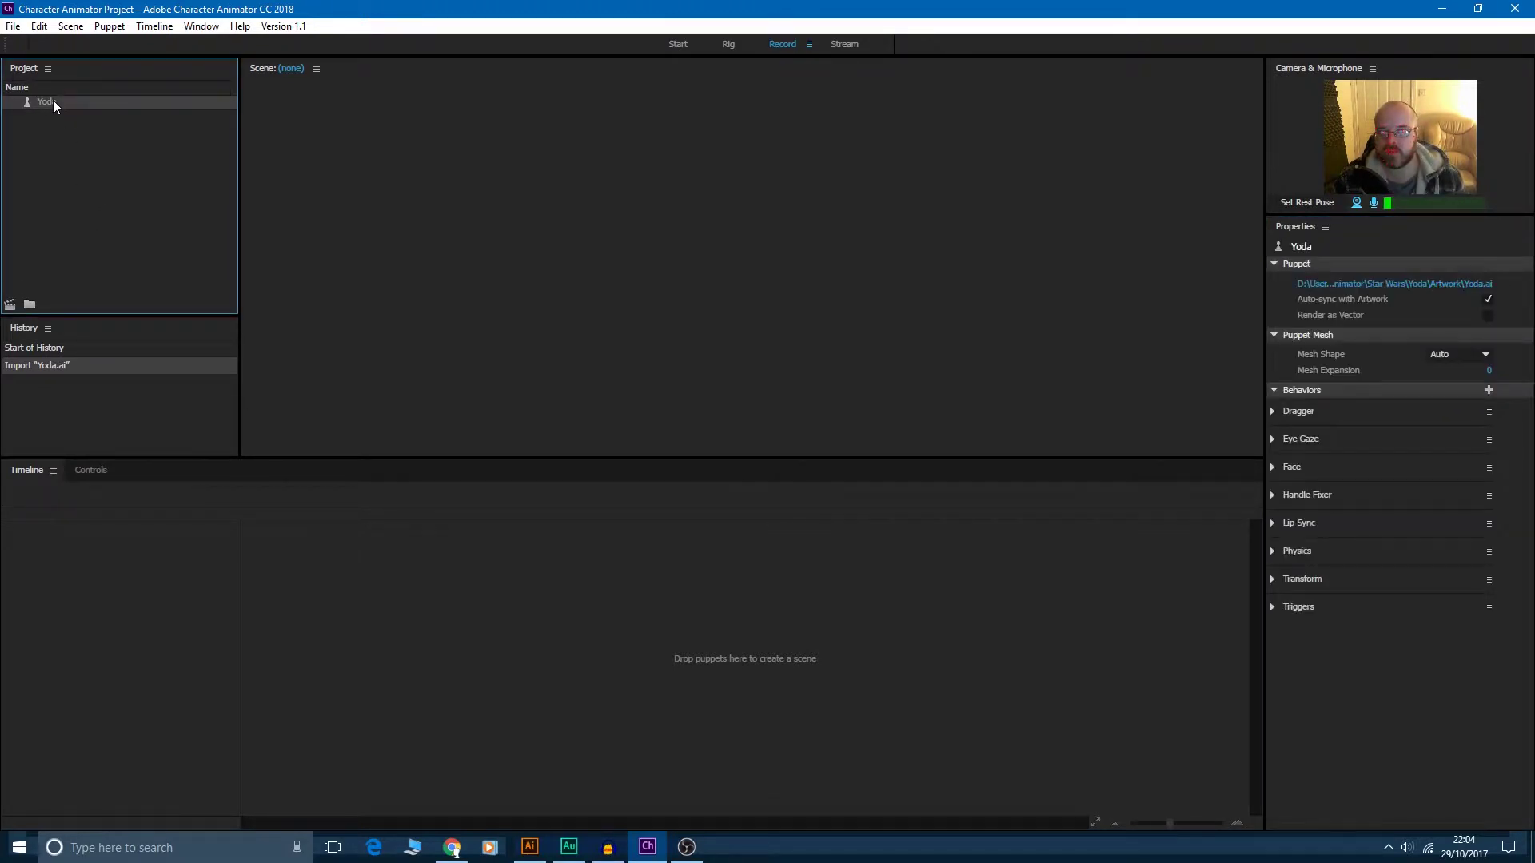
double_click(53, 99)
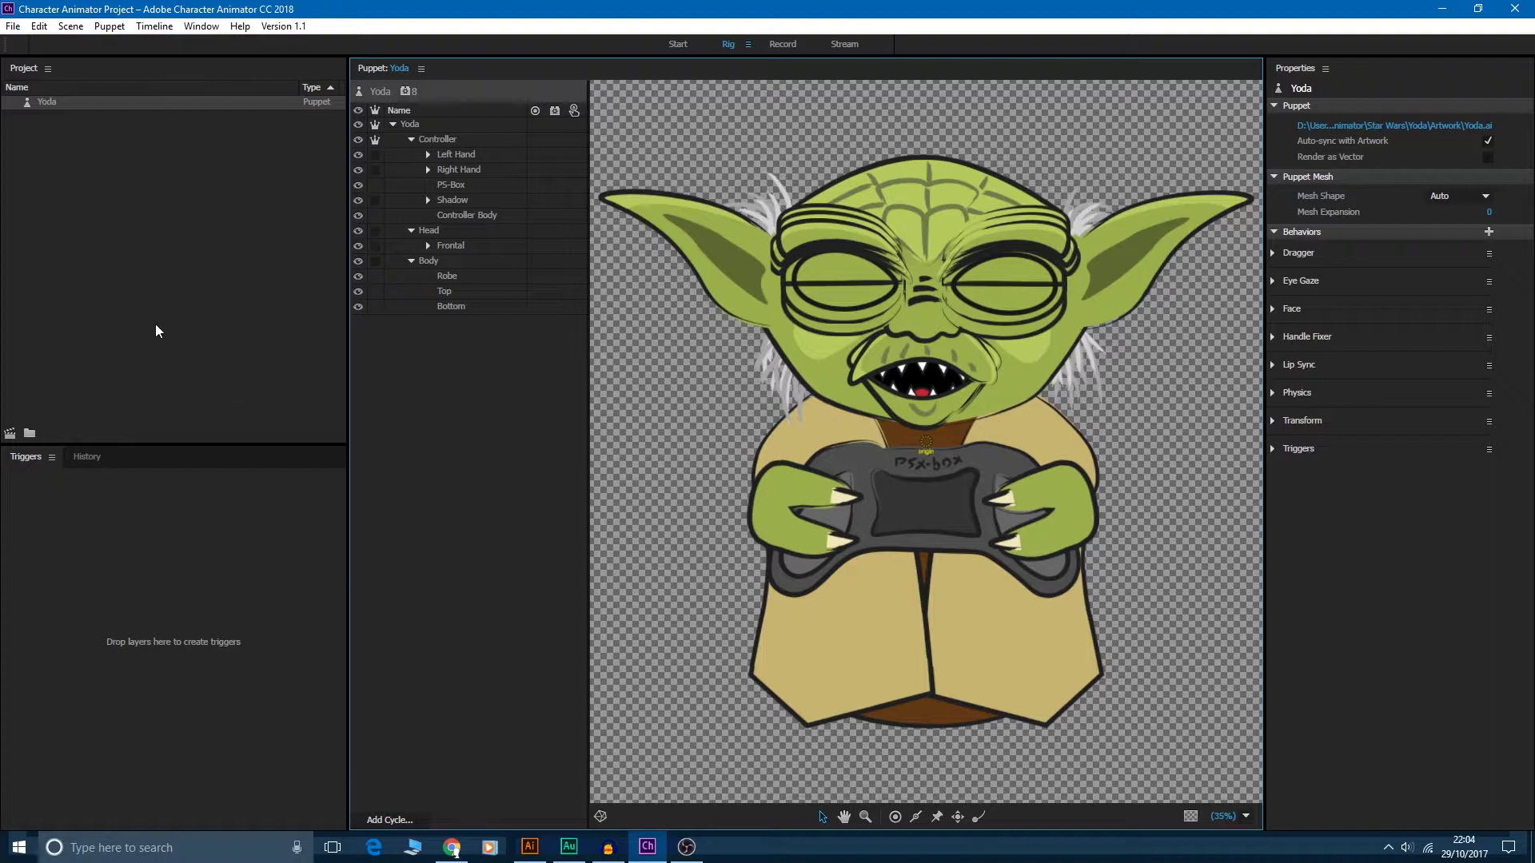
left_click(10, 436)
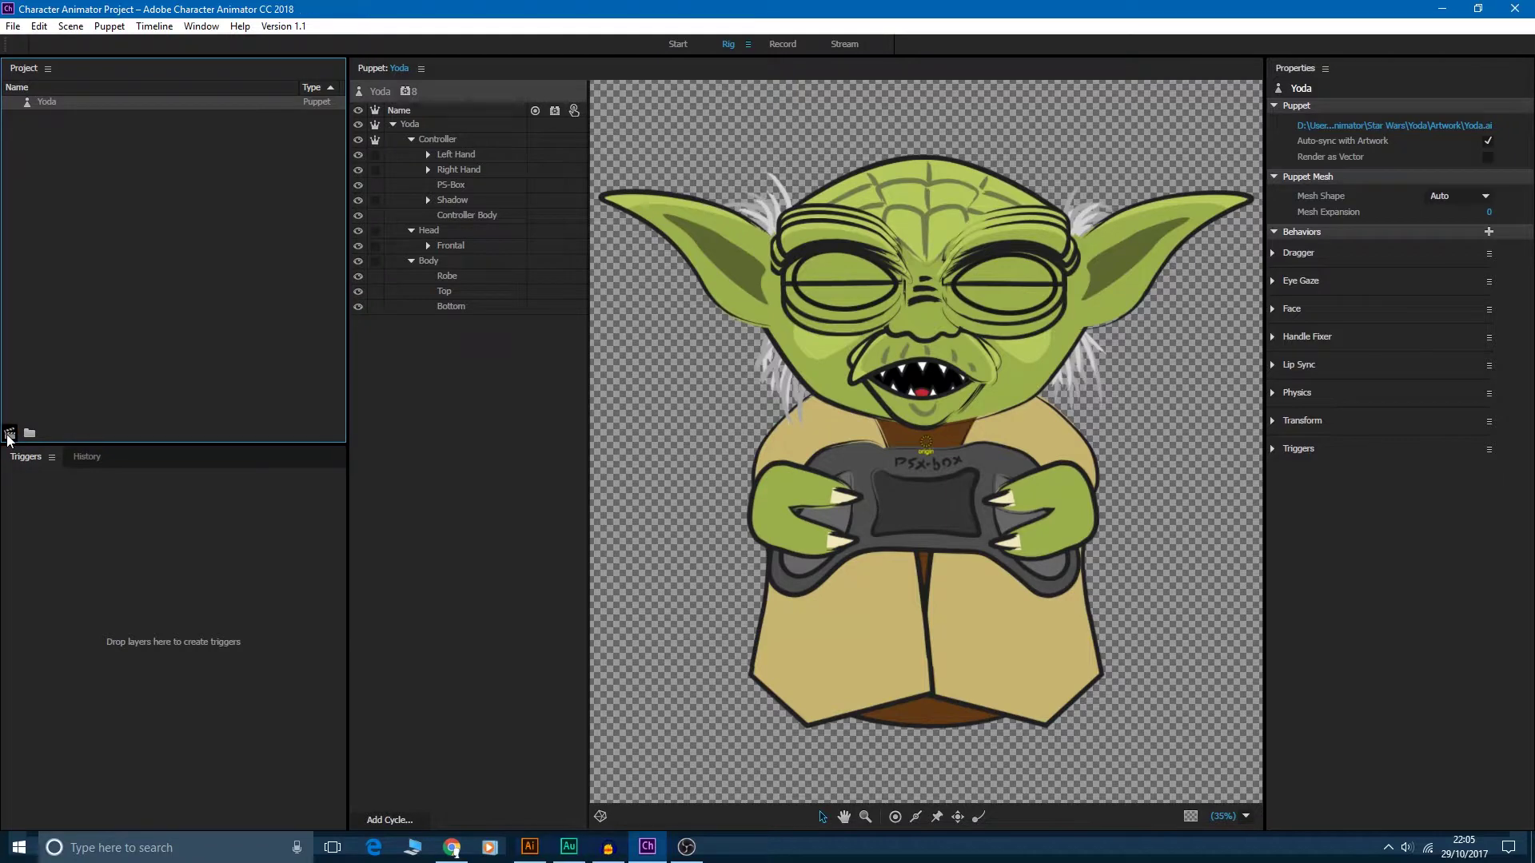
left_click(9, 436)
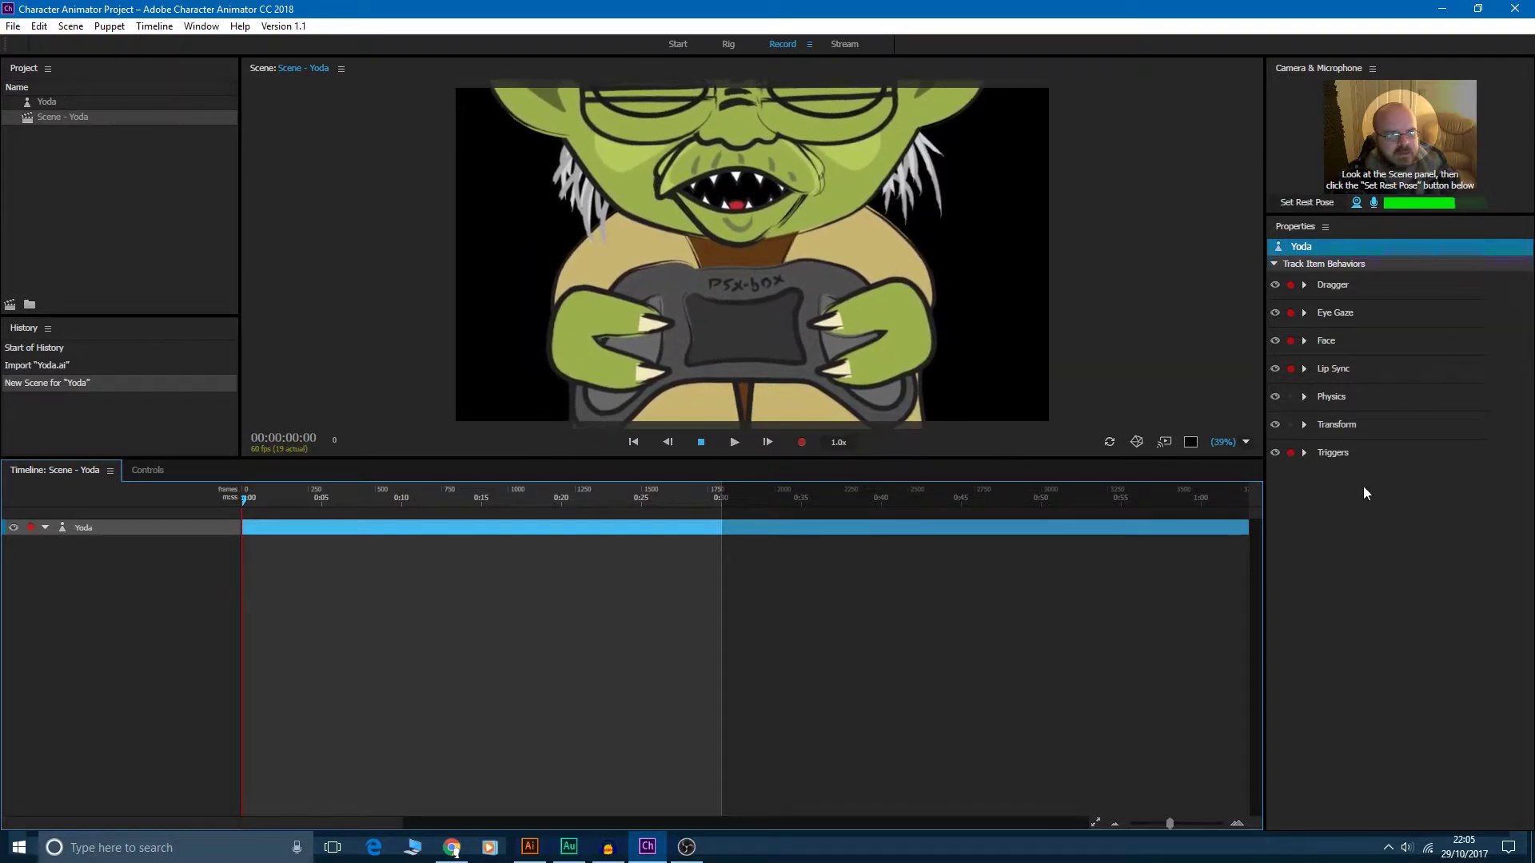
- Set the frame rate of the Yoda scene to 30 fps
left_click(1326, 227)
left_click(1231, 381)
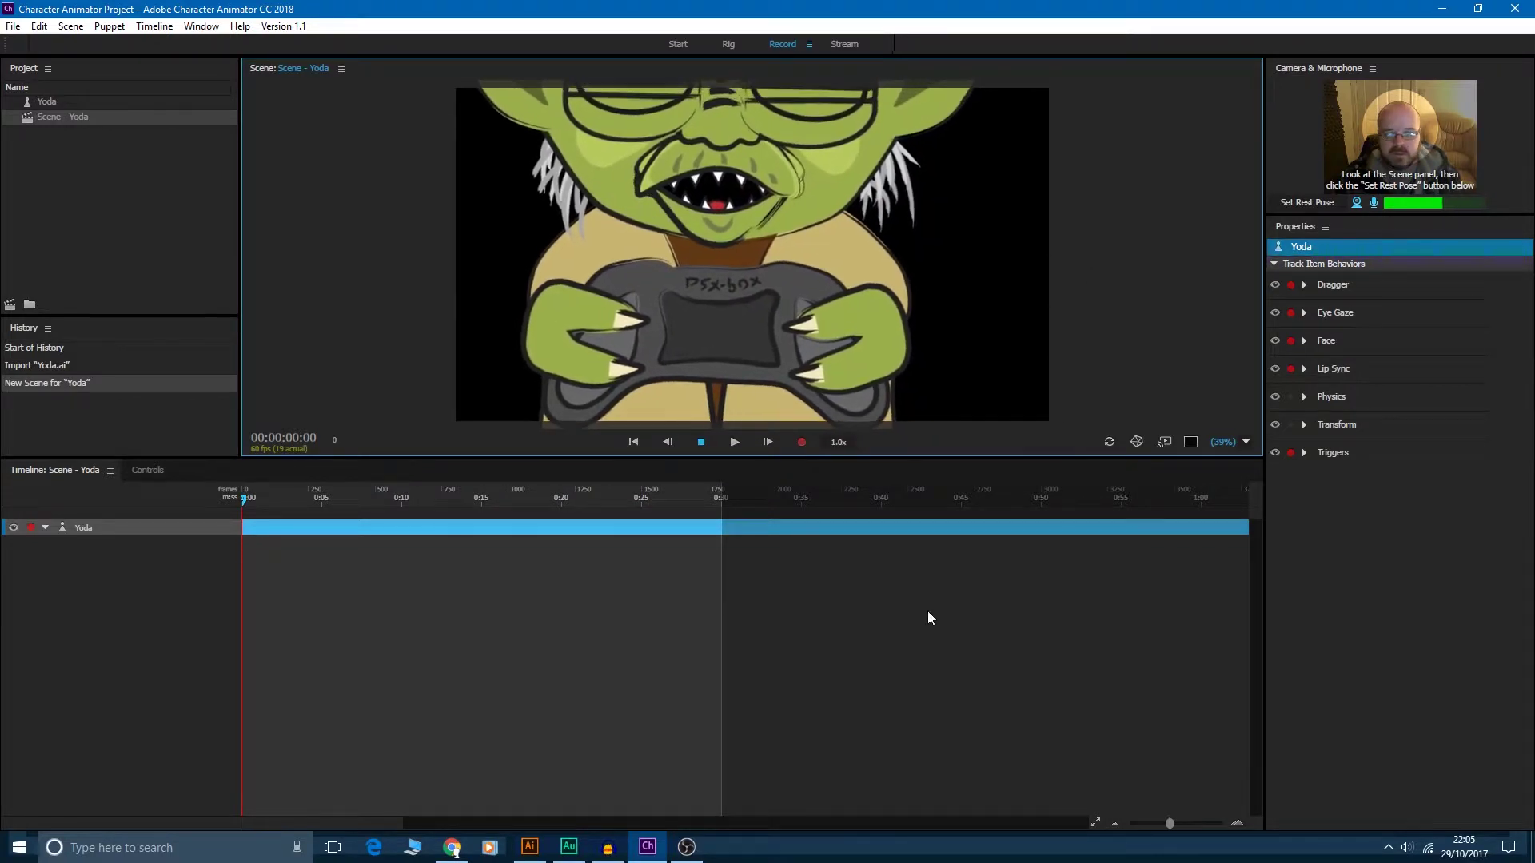
left_click(109, 204)
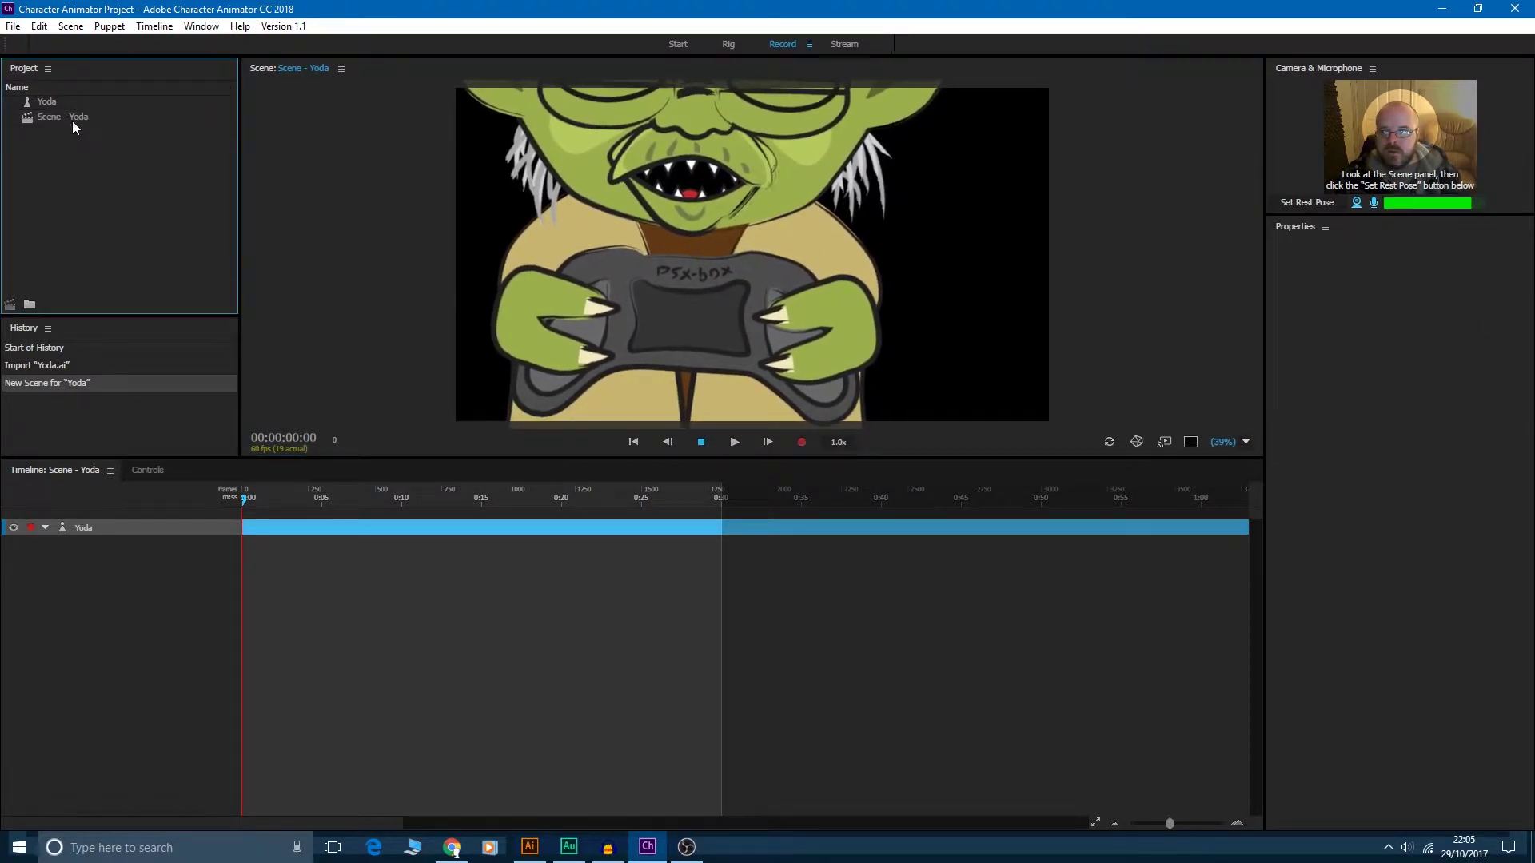
left_click(73, 123)
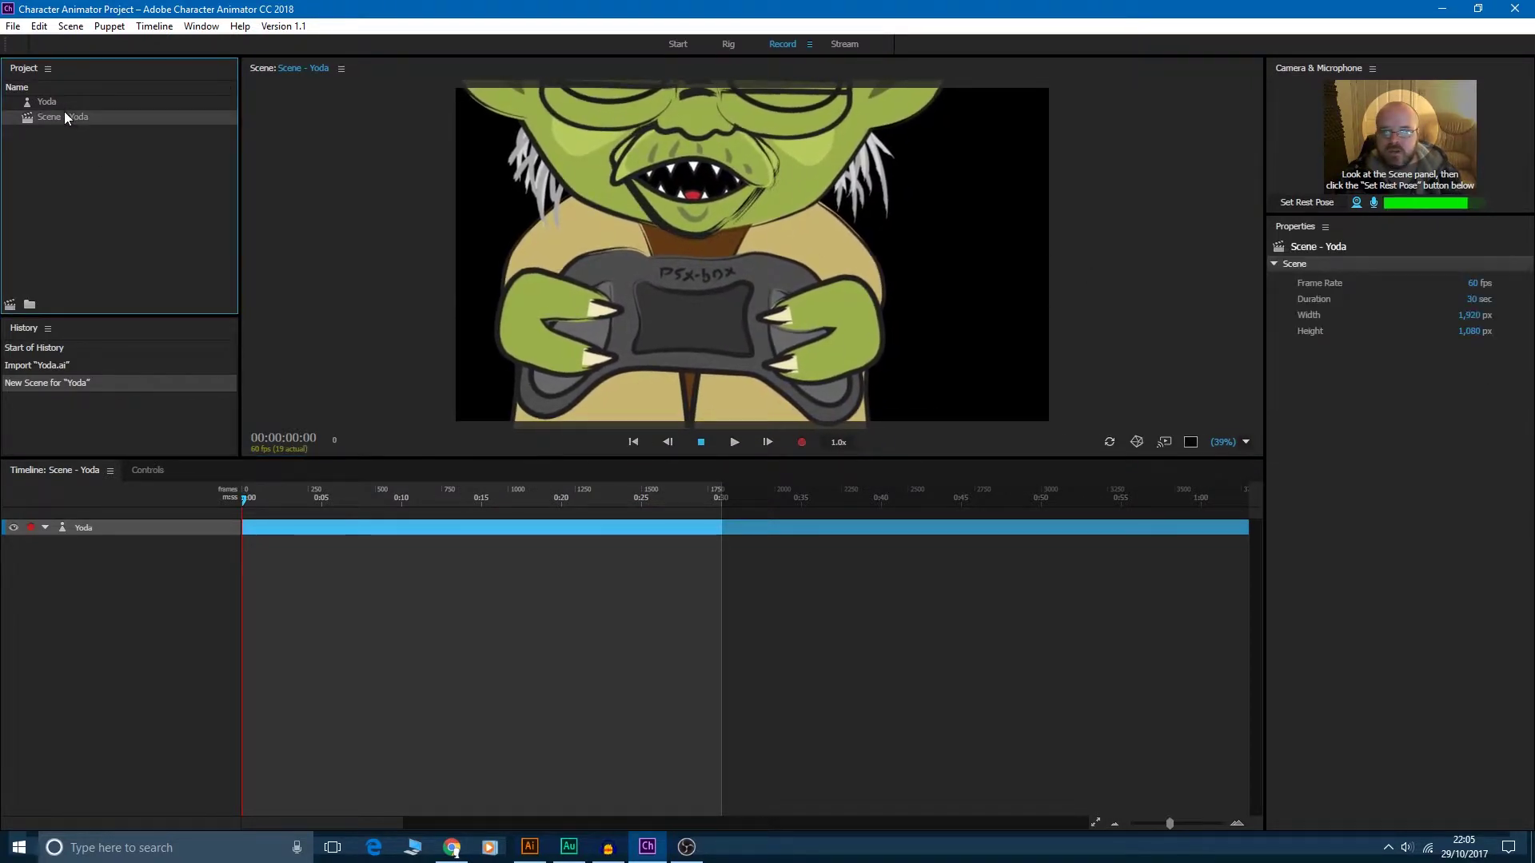
left_click(1477, 284)
type("3")
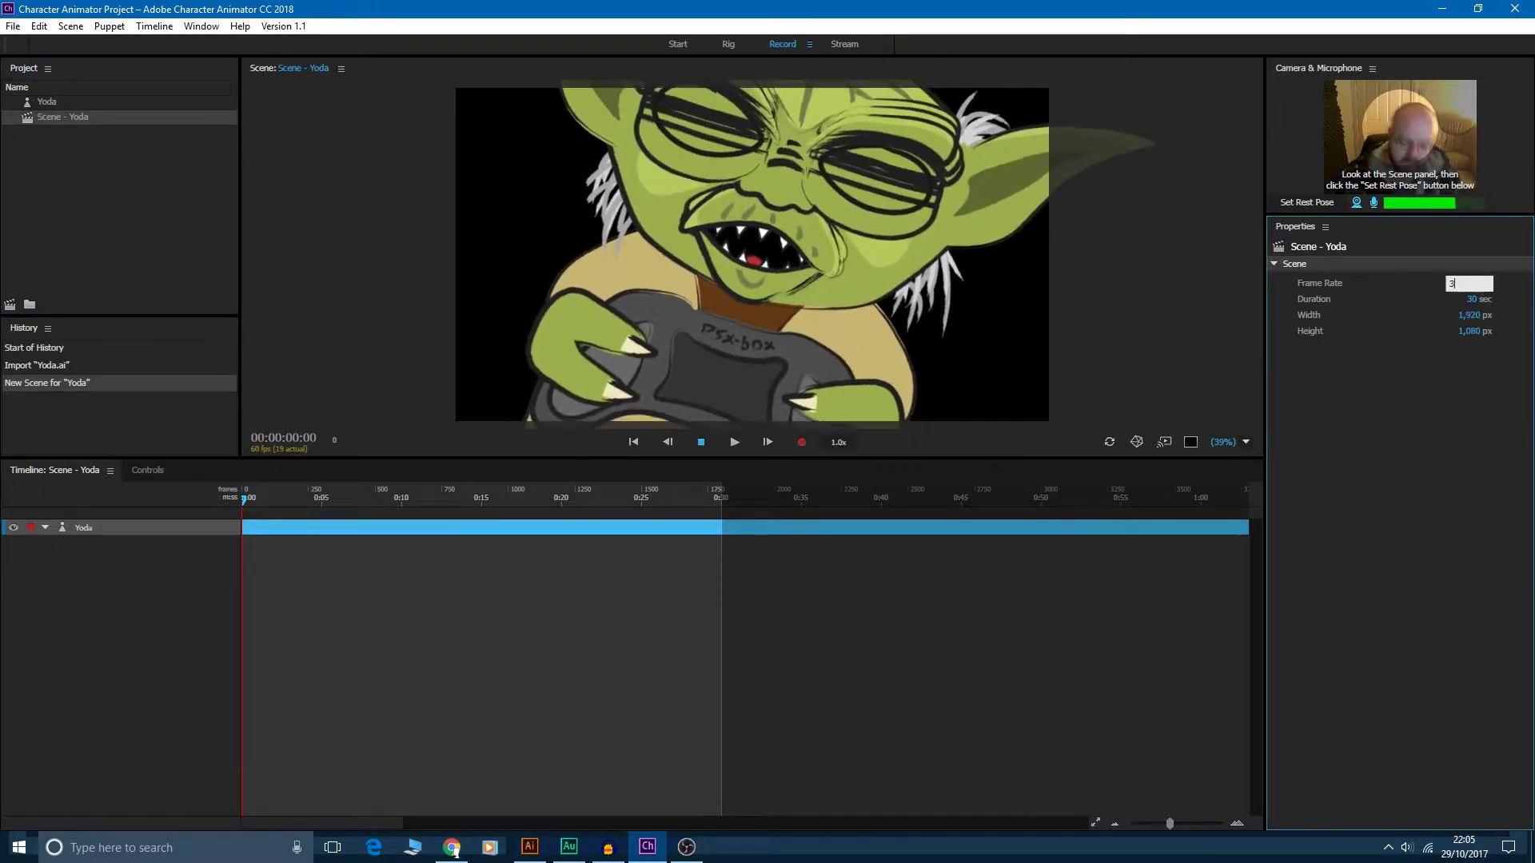
type("0")
key("Return")
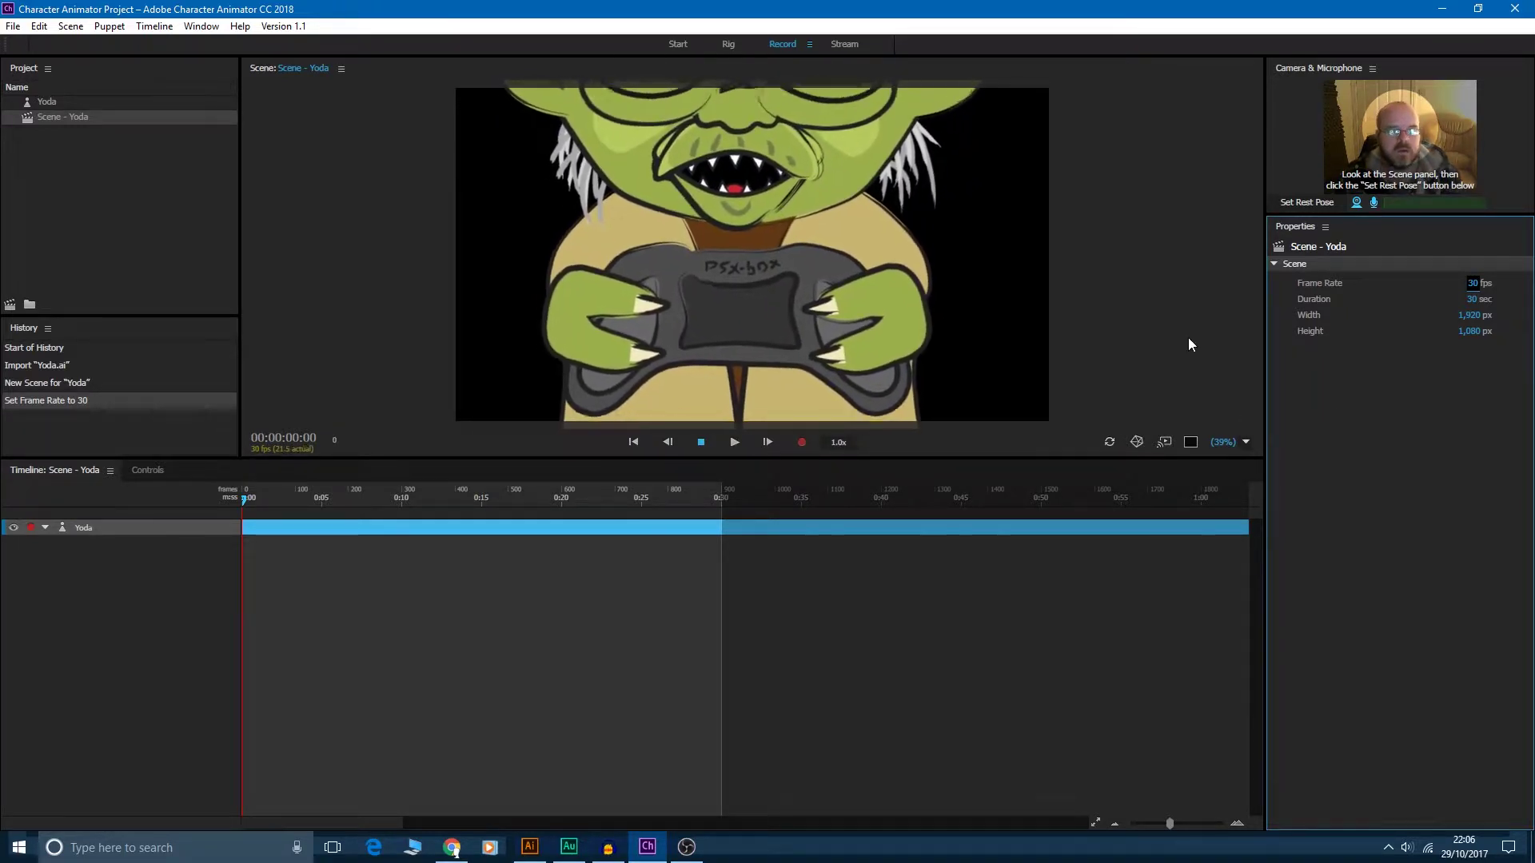
- Scale the Yoda puppet in the scene to 50% through its Transform behavior
double_click(82, 117)
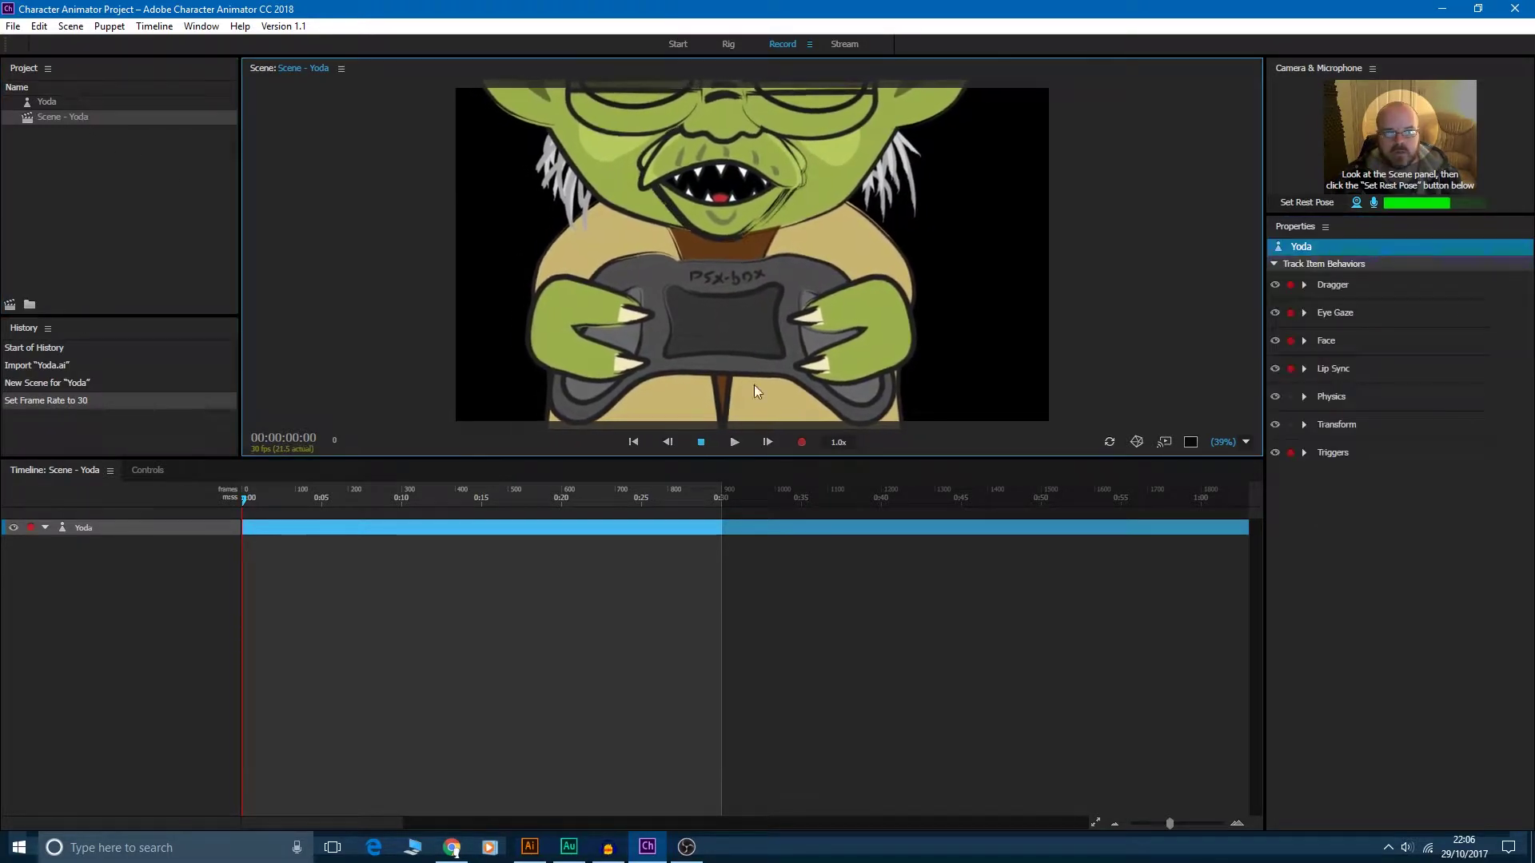
left_click(1303, 425)
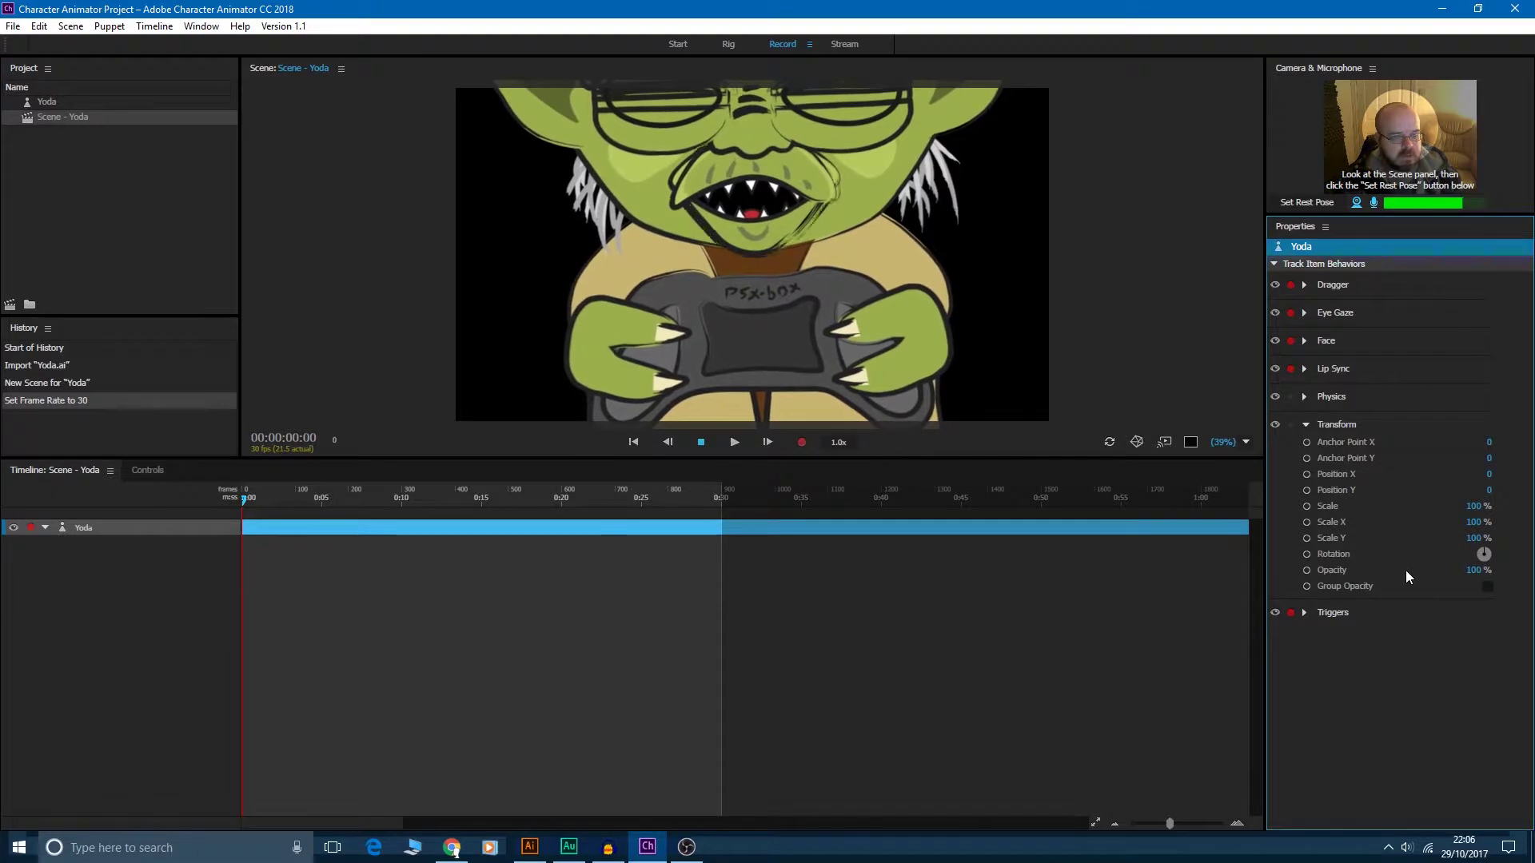
left_click(1473, 506)
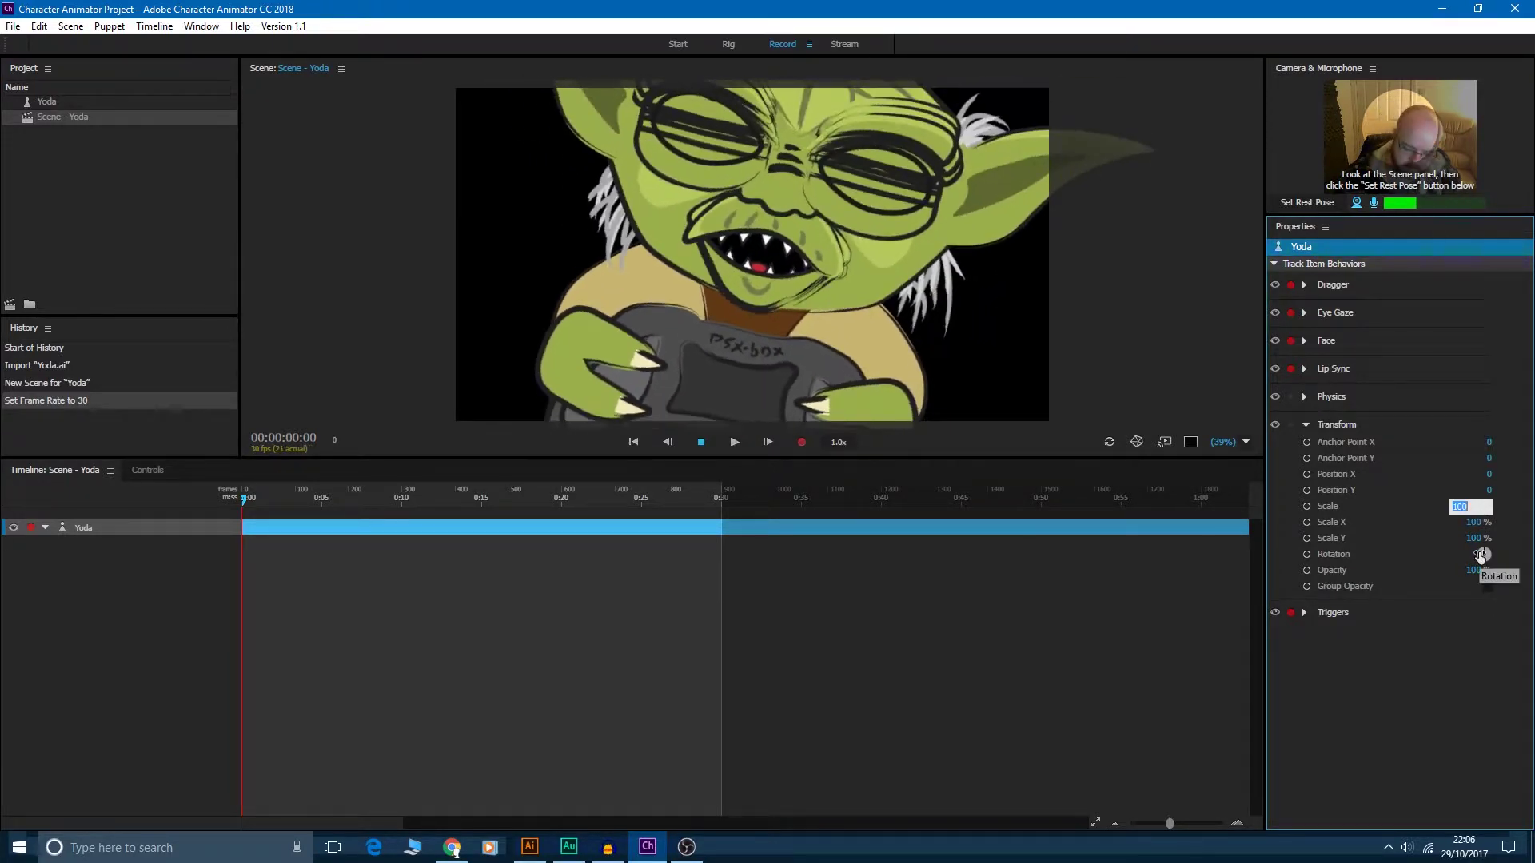
type("50")
key("Return")
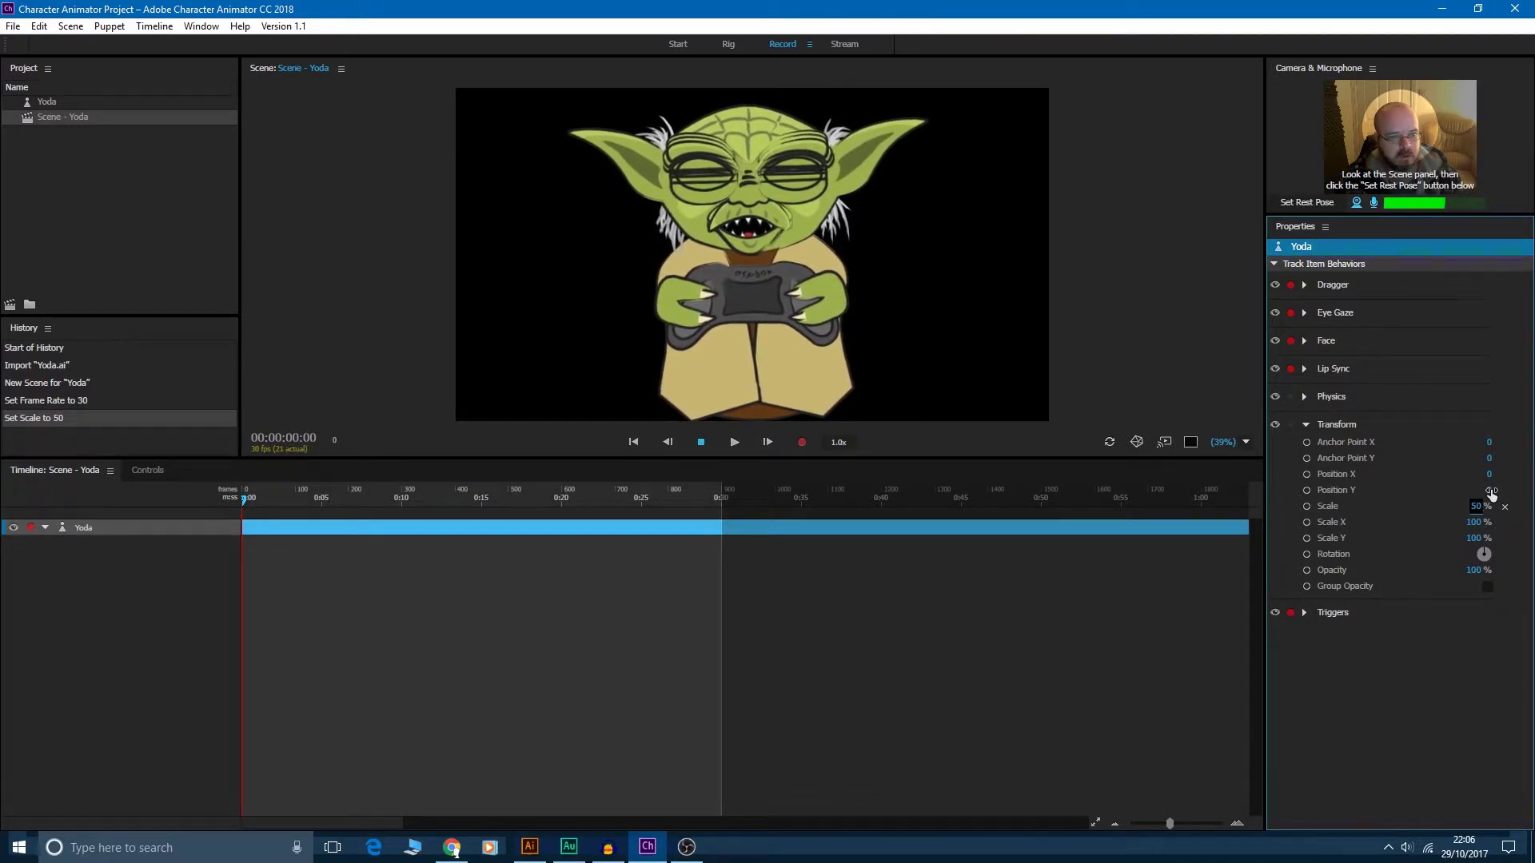
- Set Yoda's Position Y to 250 and calibrate the webcam rest pose
left_click_drag(1492, 494, 1534, 493)
mouse_move(1484, 490)
left_mouse_down()
mouse_move(1510, 490)
mouse_move(1494, 490)
left_mouse_up()
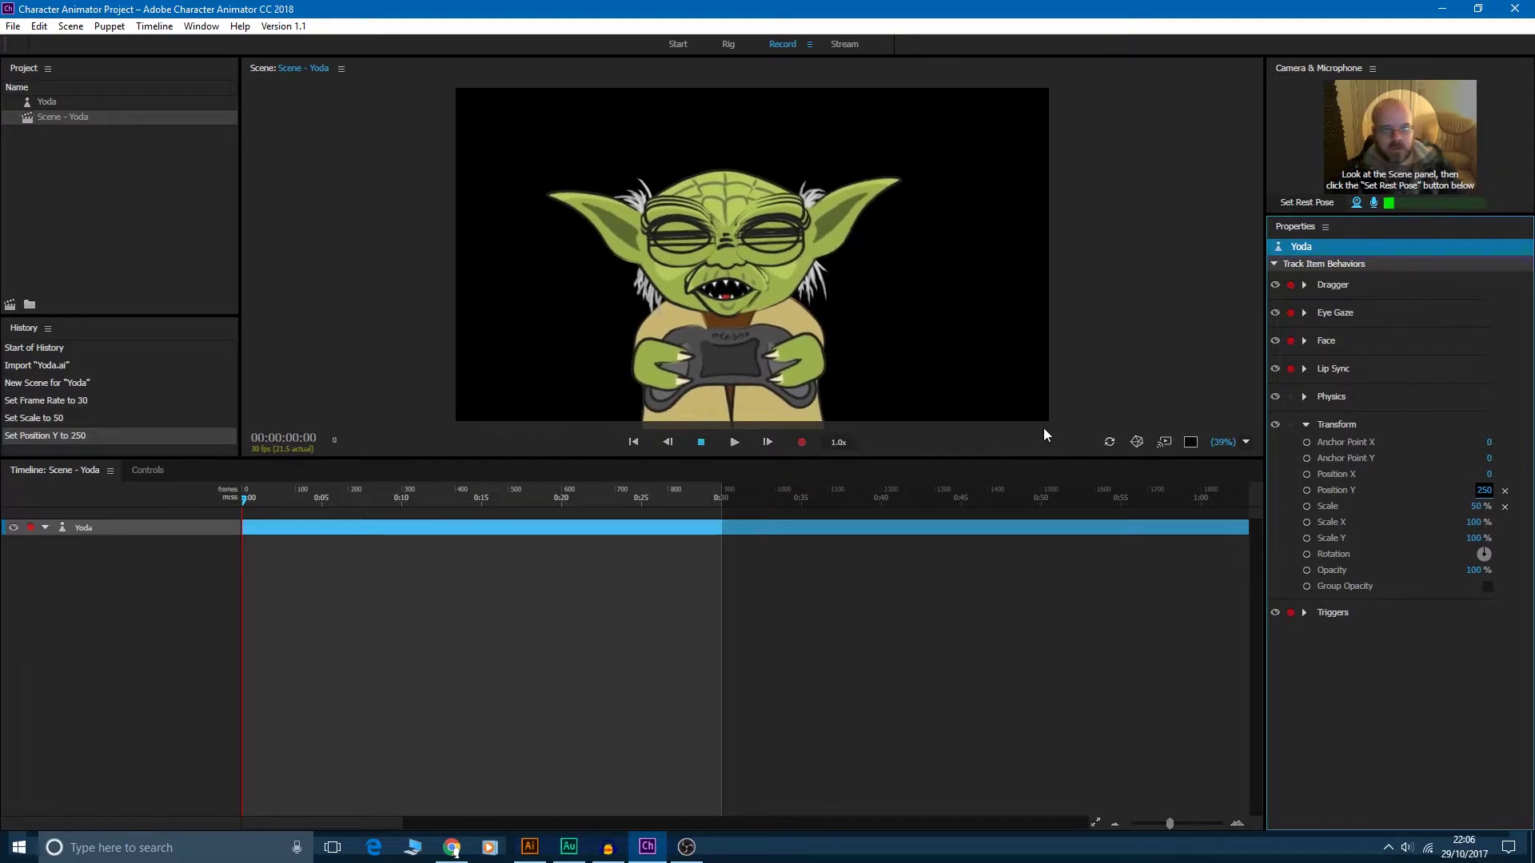
left_click(1308, 205)
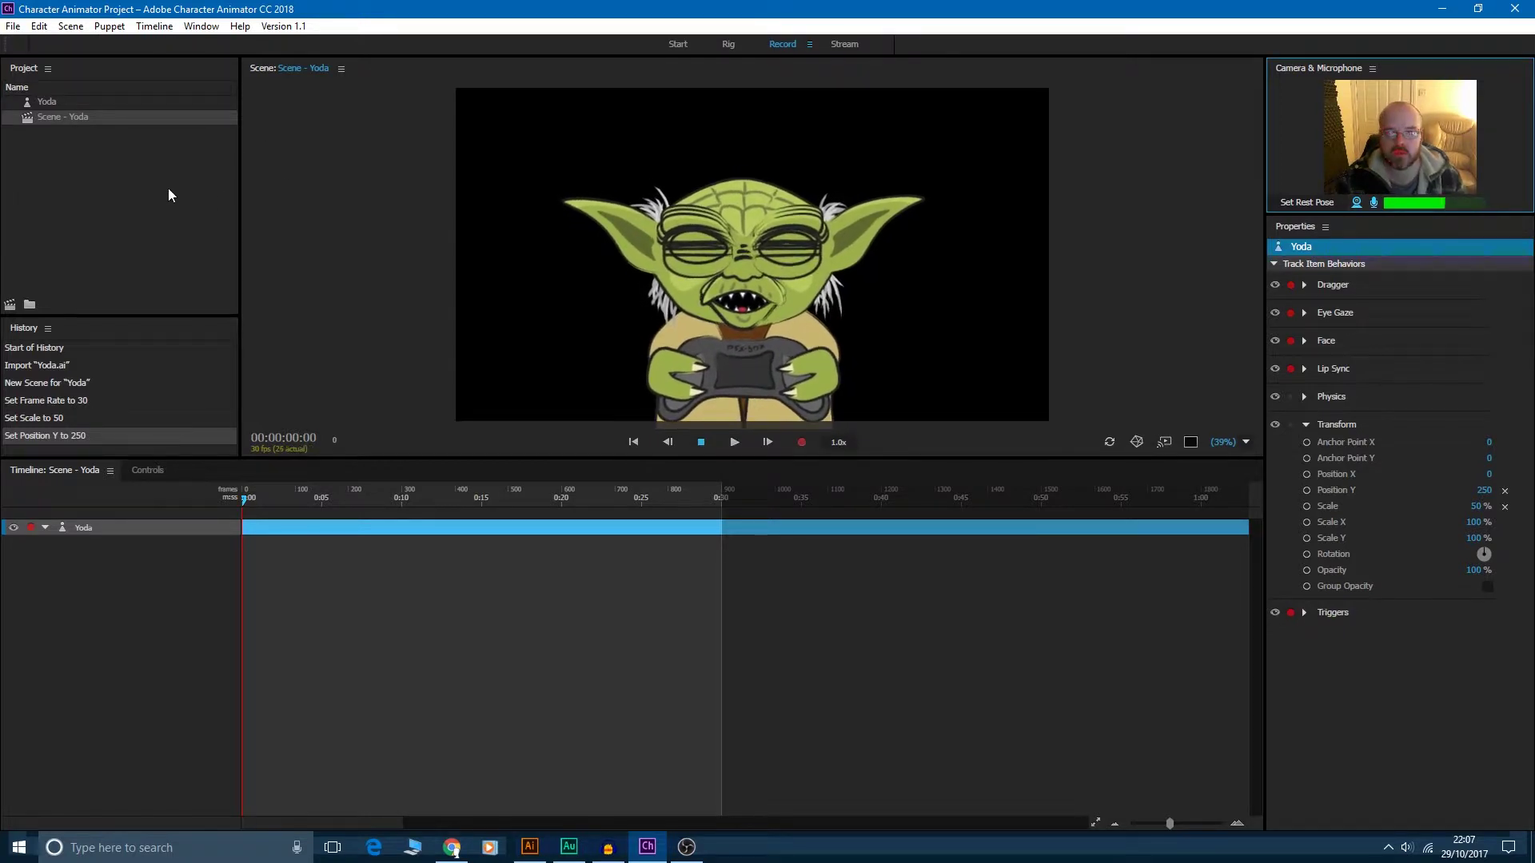
- Examine the puppet's Frontal head layers with the Controller group collapsed, and check Yoda's movement in the scene before returning to the rig
double_click(67, 102)
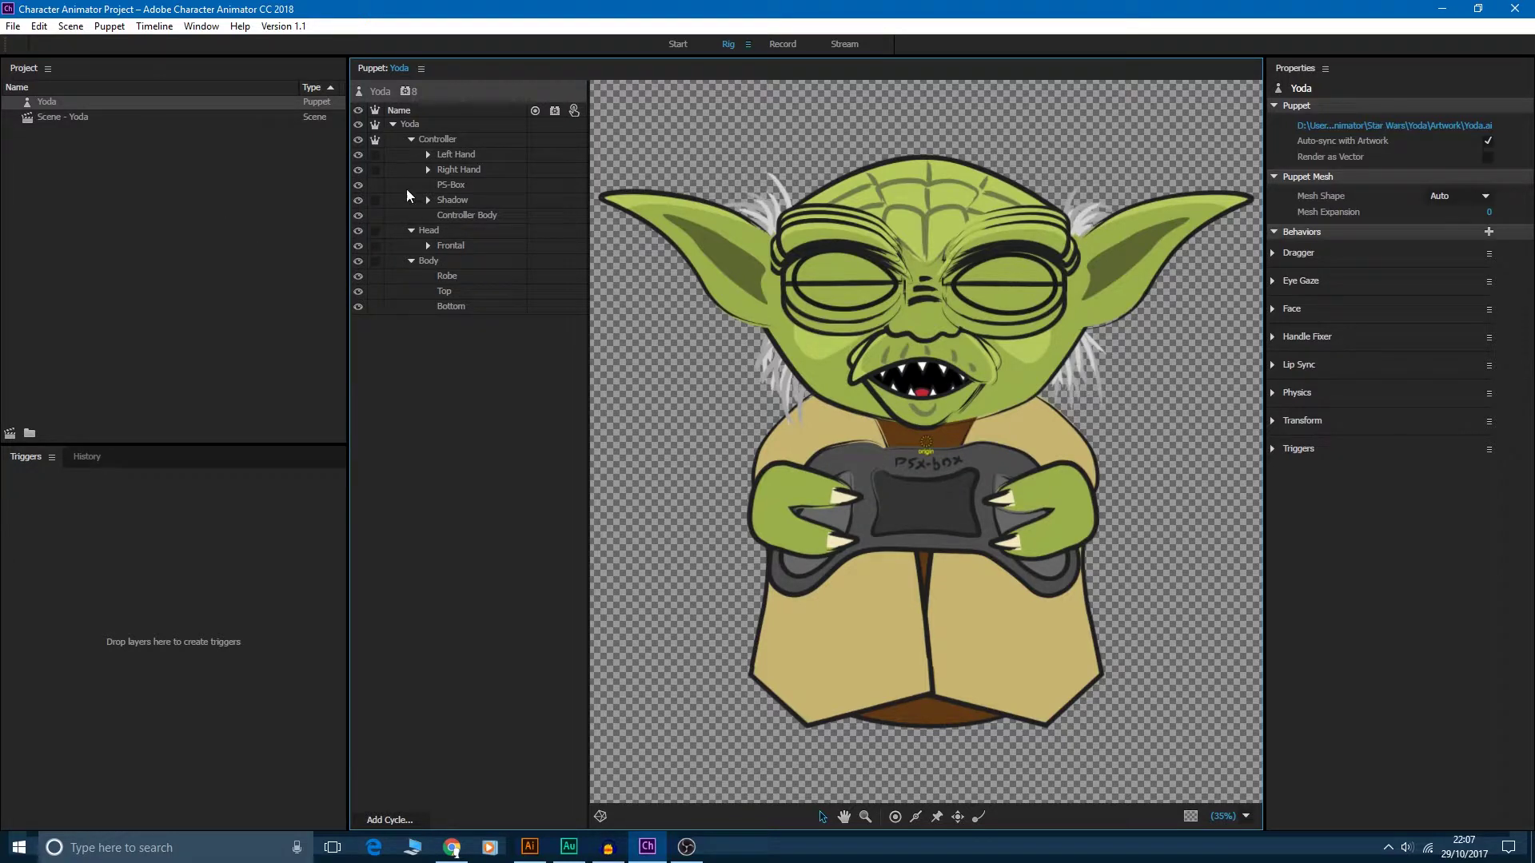
left_click(411, 139)
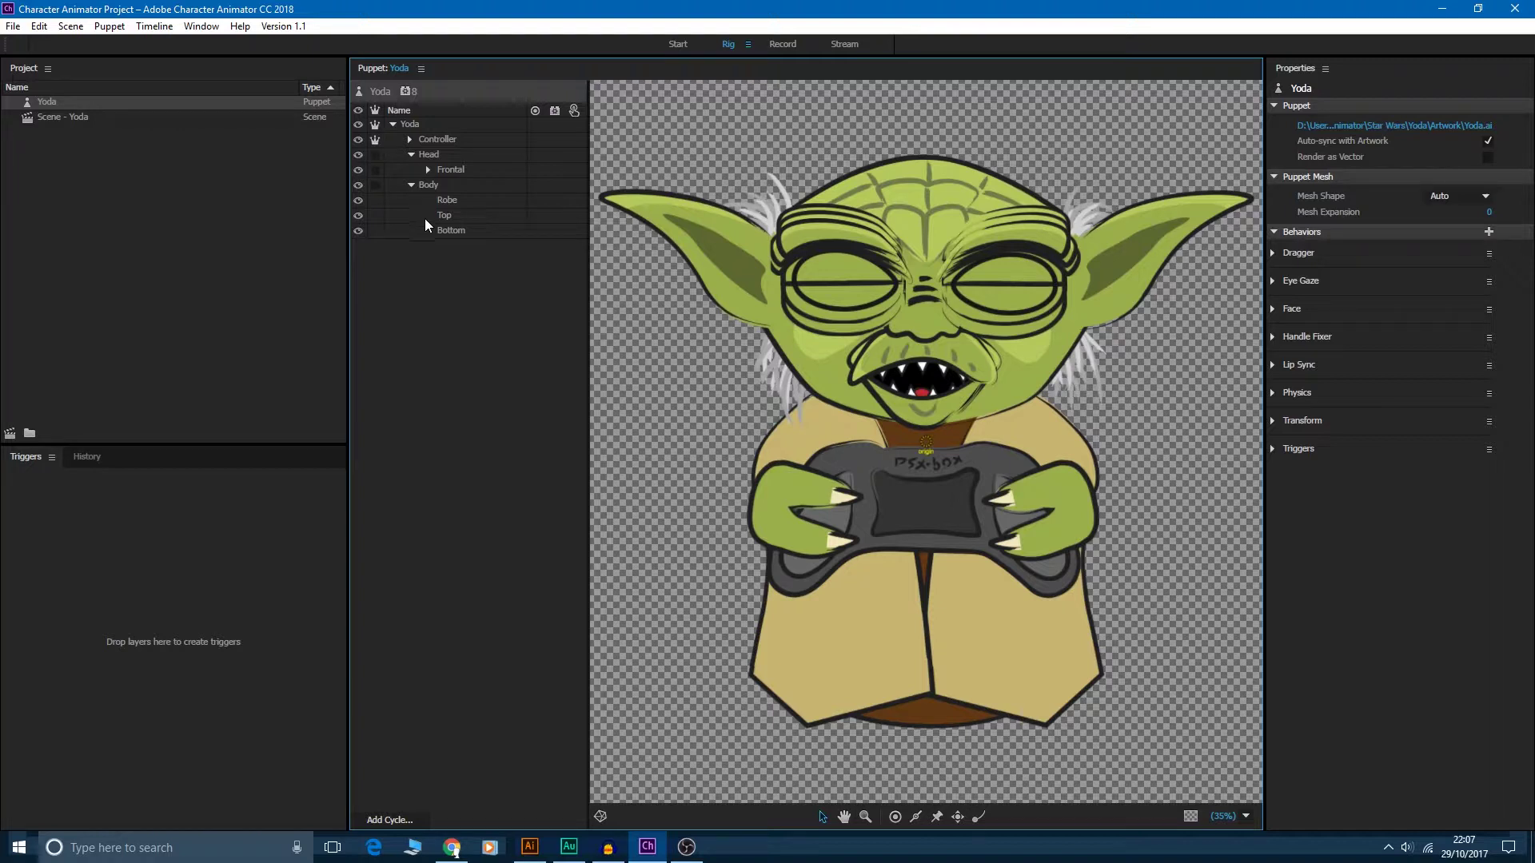
left_click(428, 169)
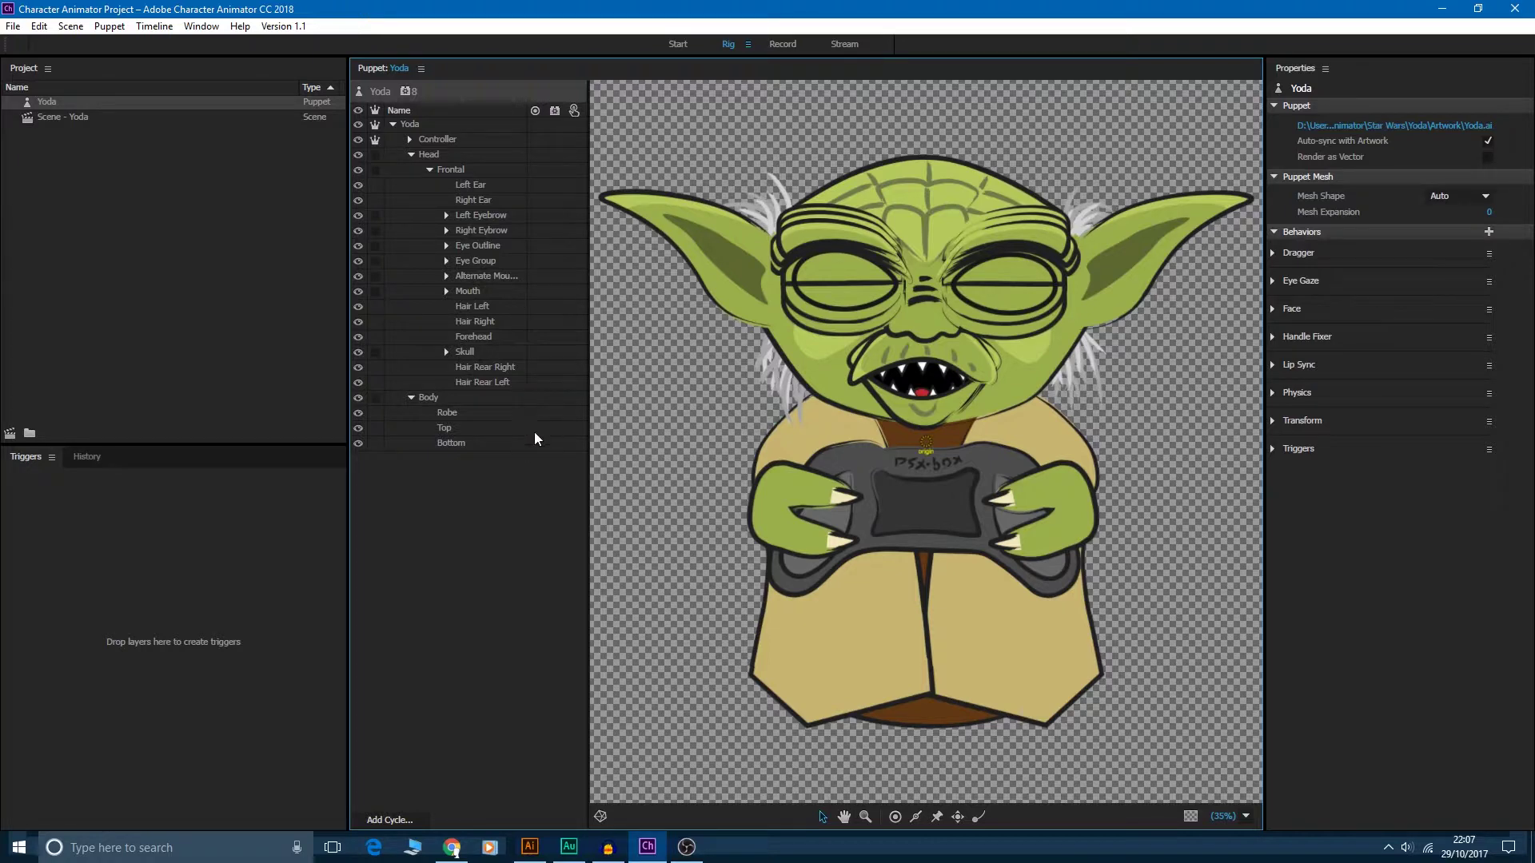
double_click(68, 113)
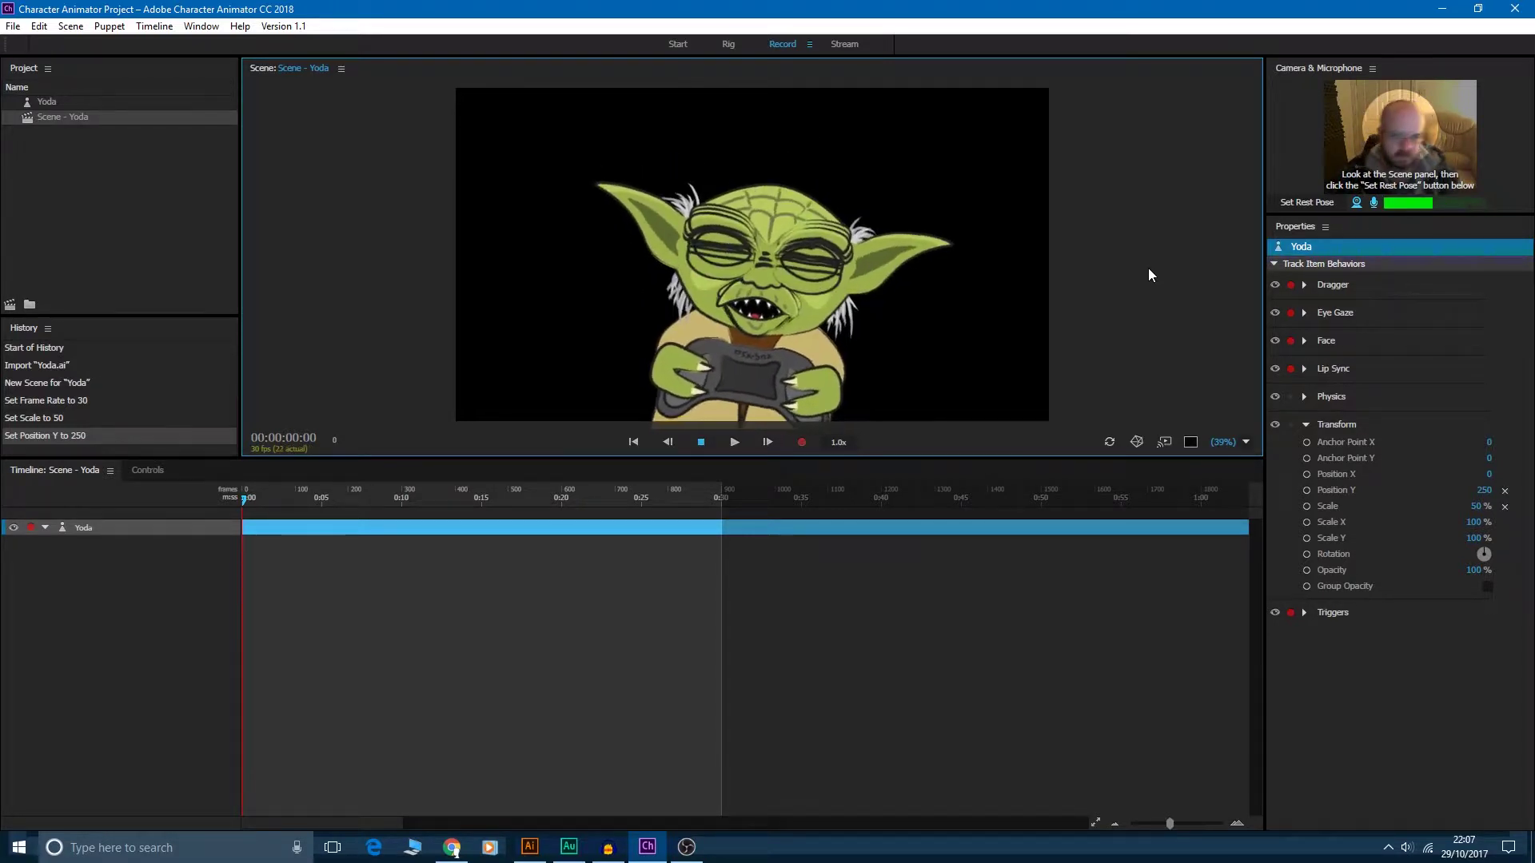
left_click(54, 101)
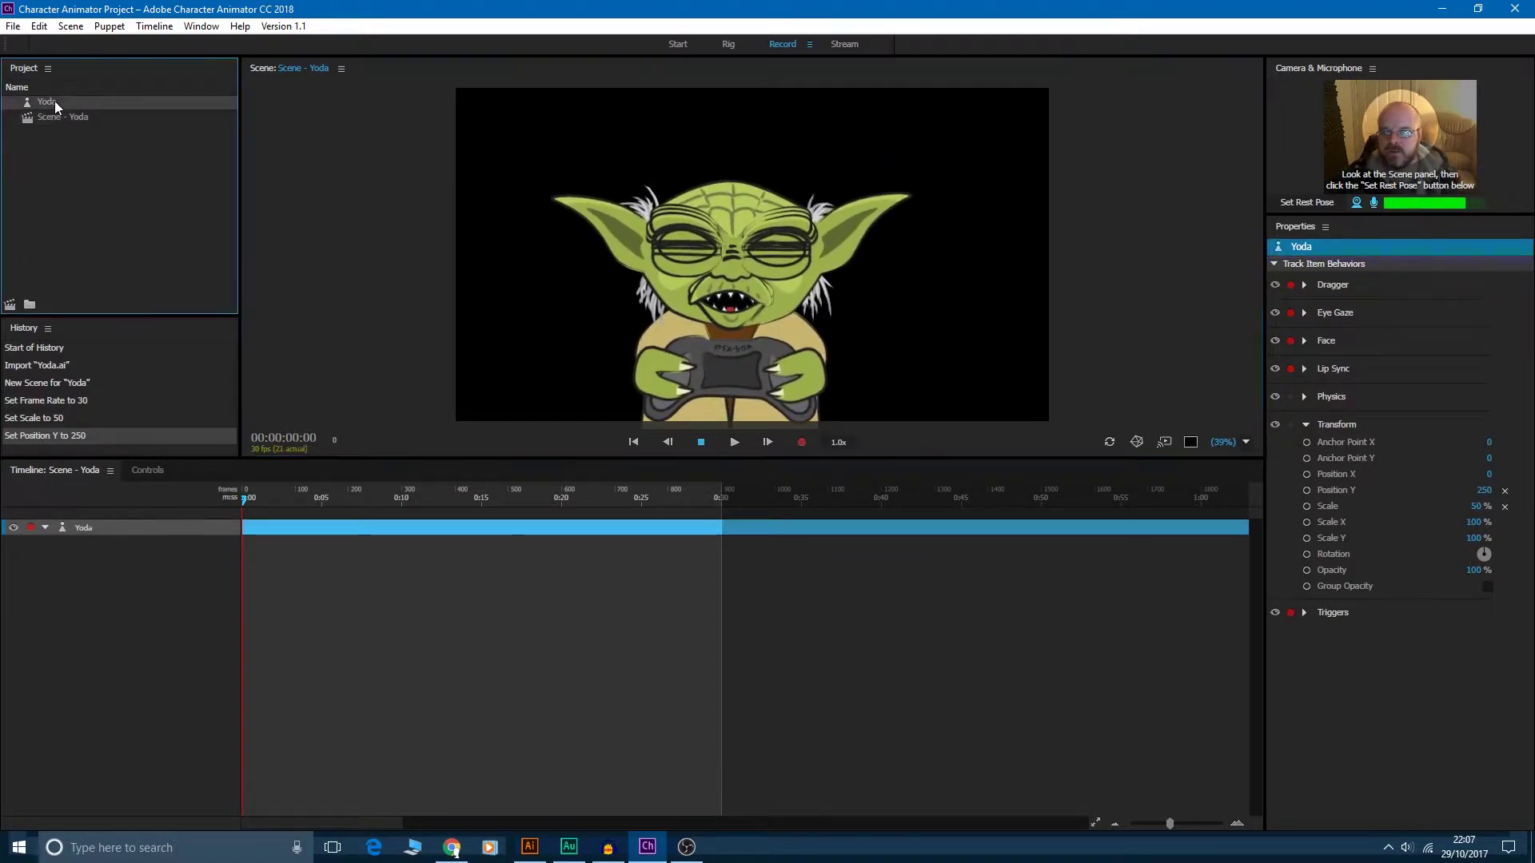
double_click(51, 101)
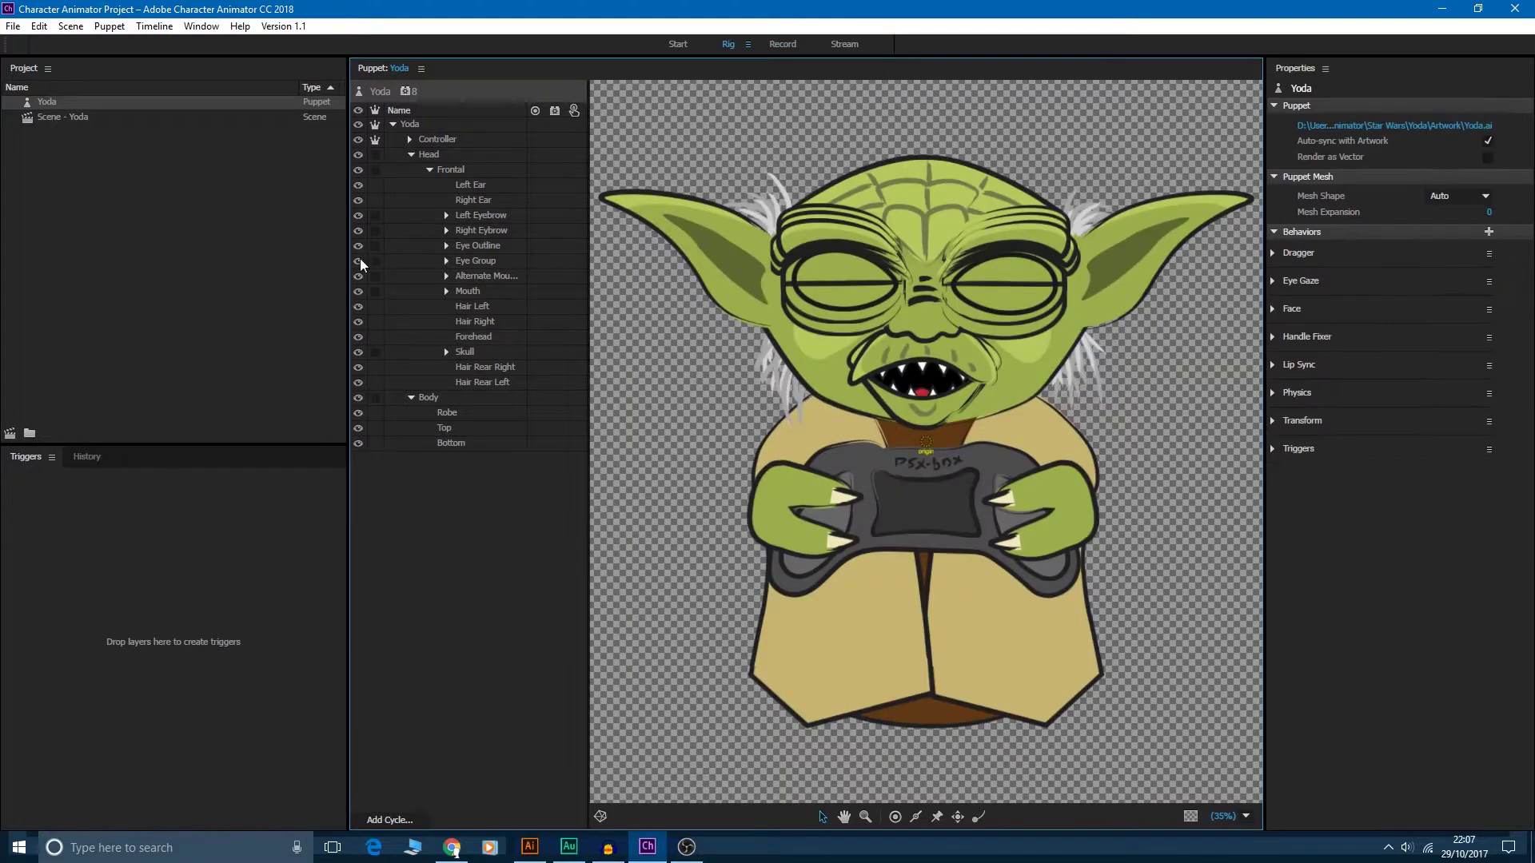
- Add a fixed pin handle to the Body layer at the bottom centre of Yoda's robe
left_click(802, 582)
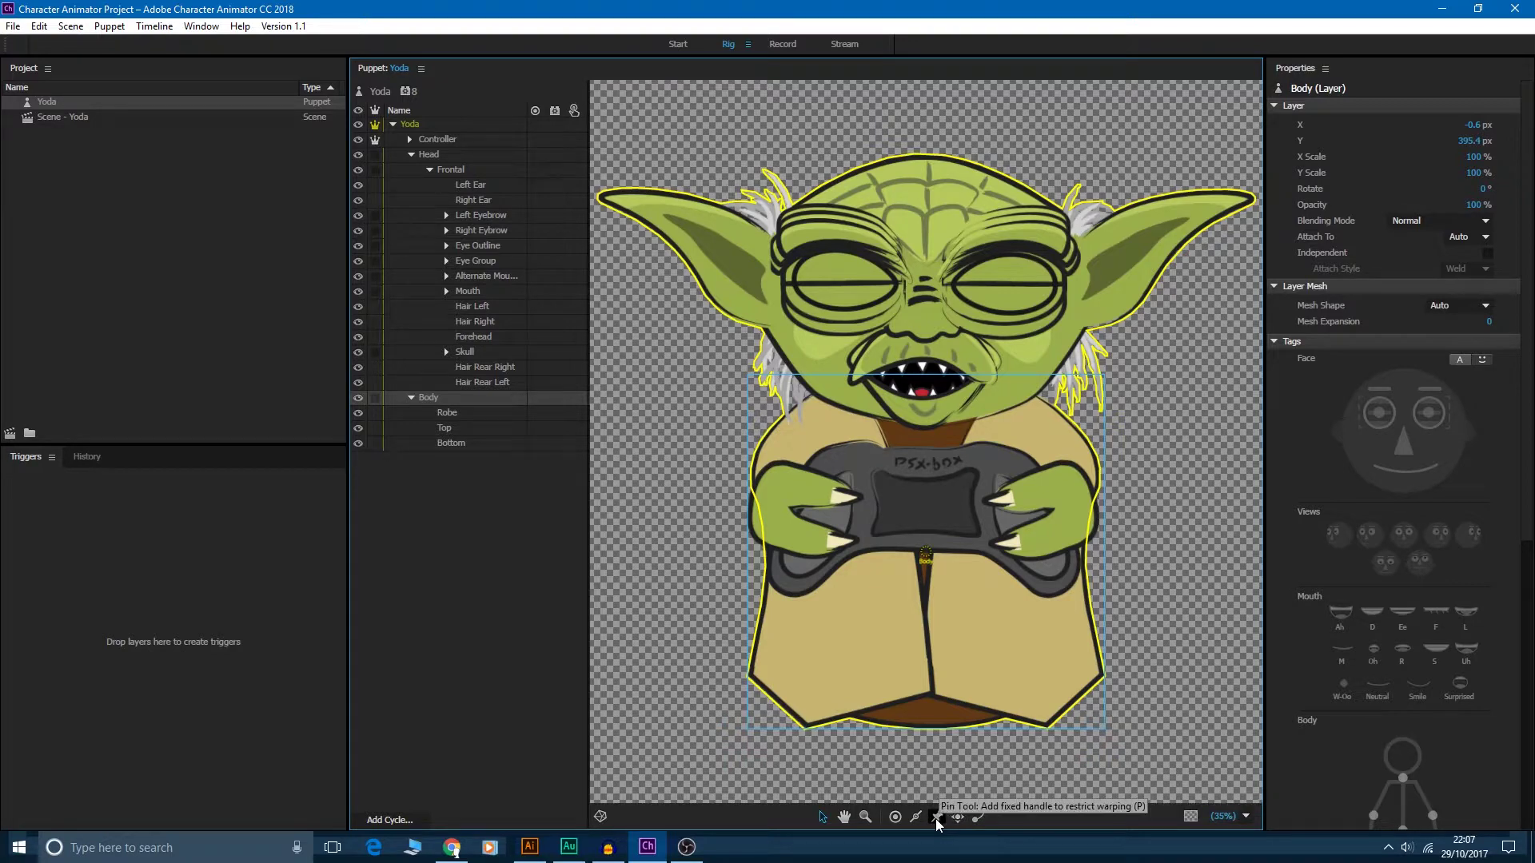
left_click(935, 817)
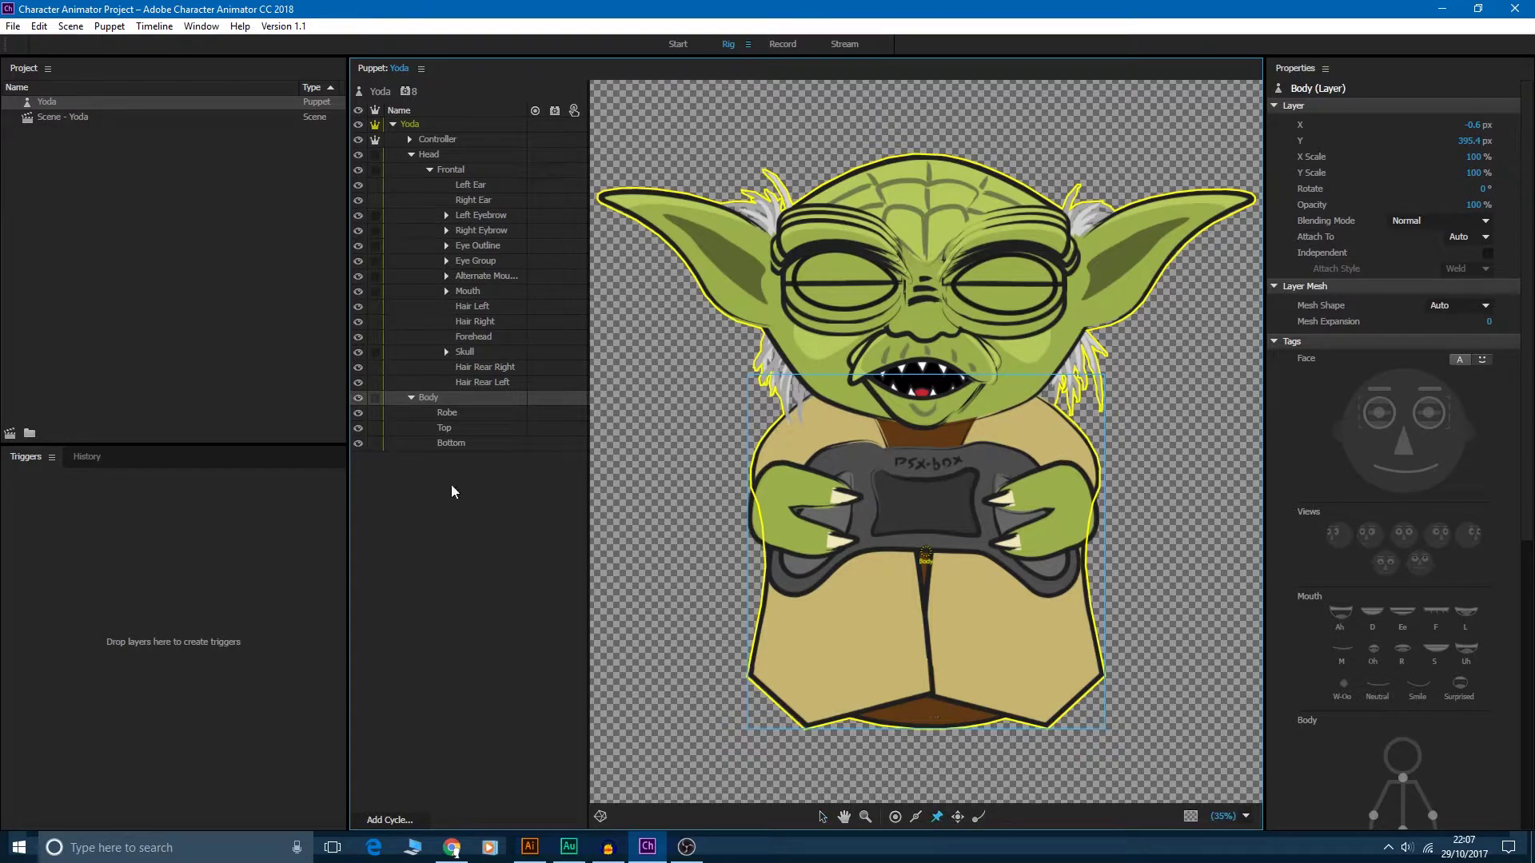
left_click(932, 714)
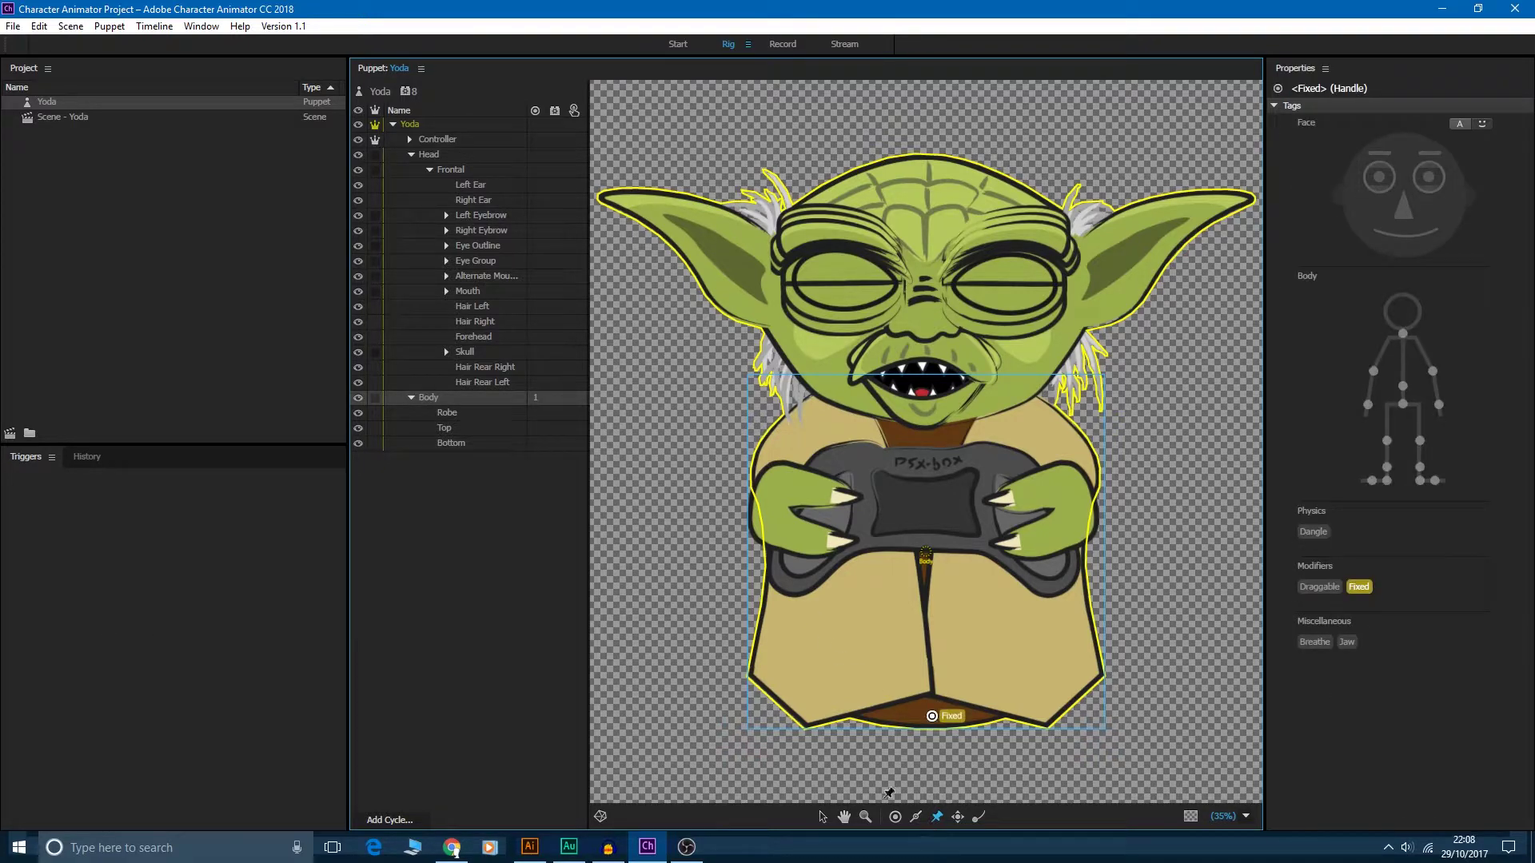
- Check Yoda in the scene, then in Illustrator select the PS-Box, Shadow and Controller Body artwork inside Yoda's Controller layer
double_click(65, 118)
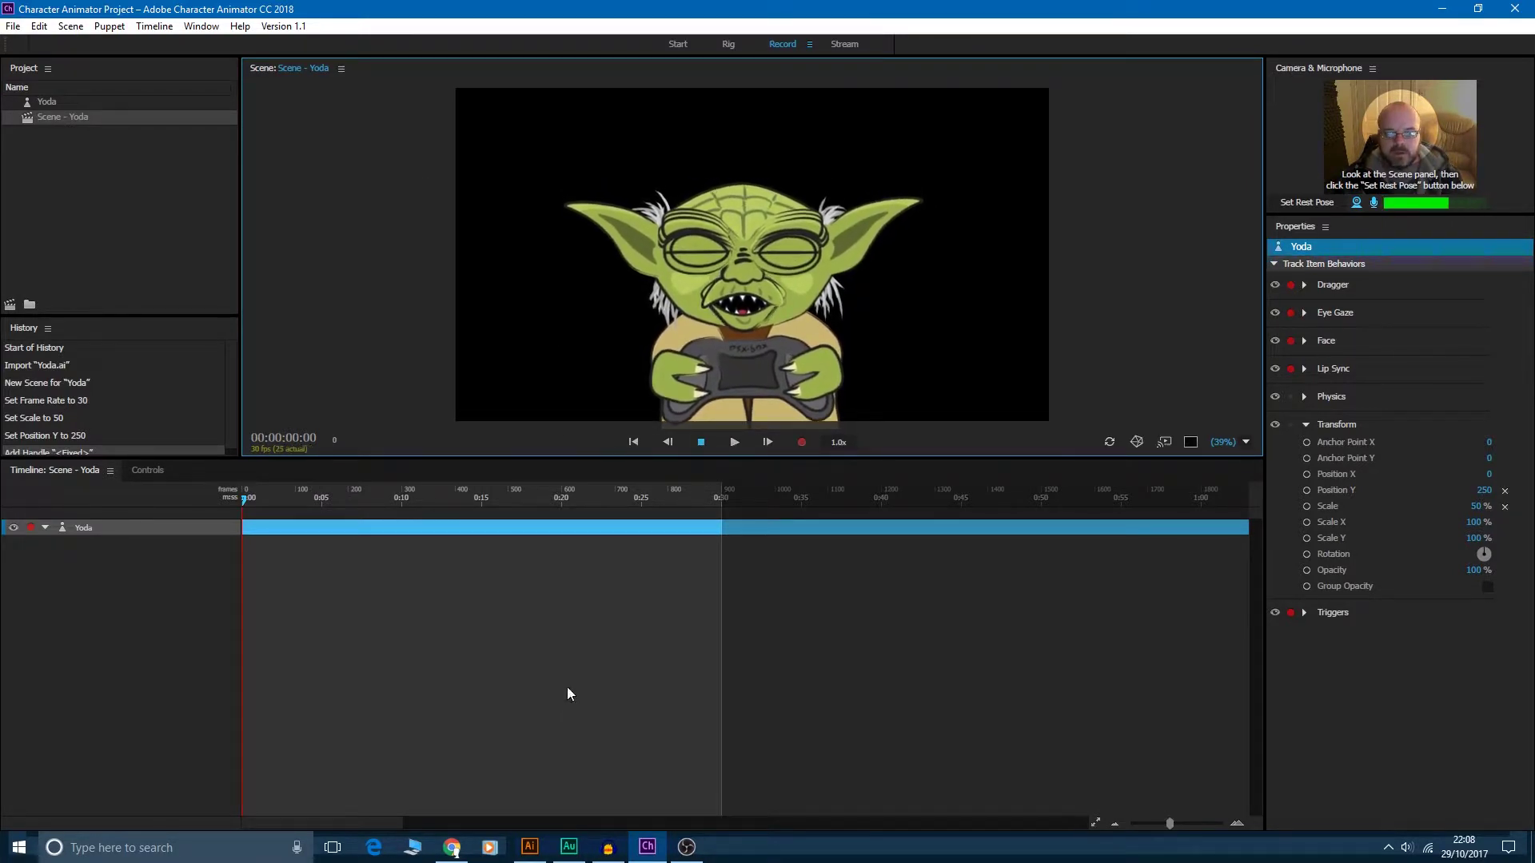
left_click(529, 846)
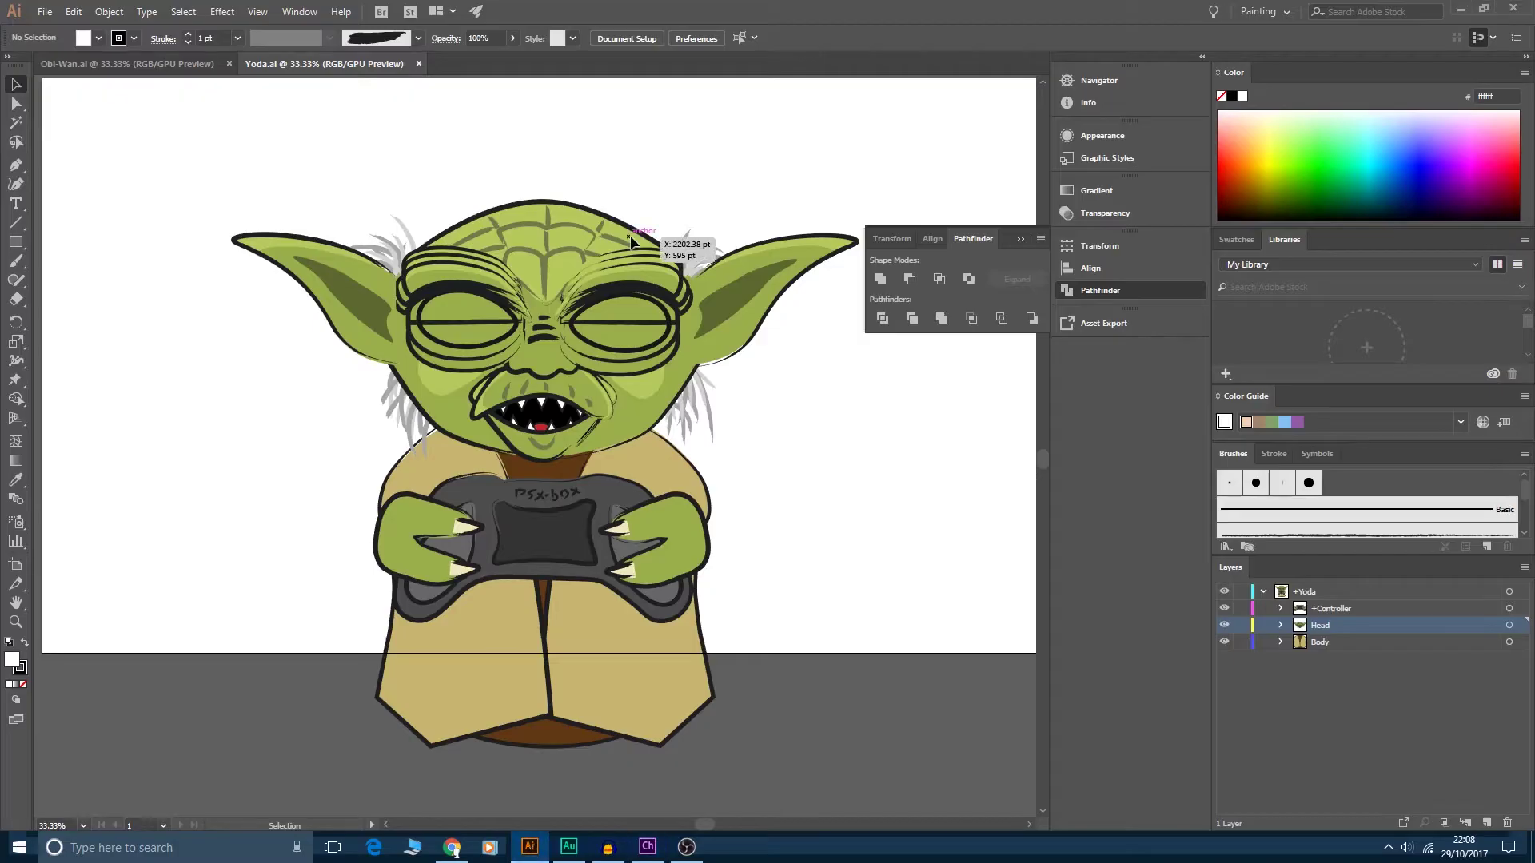
left_click(1282, 609)
left_click(1347, 664)
left_click(1351, 694, "shift")
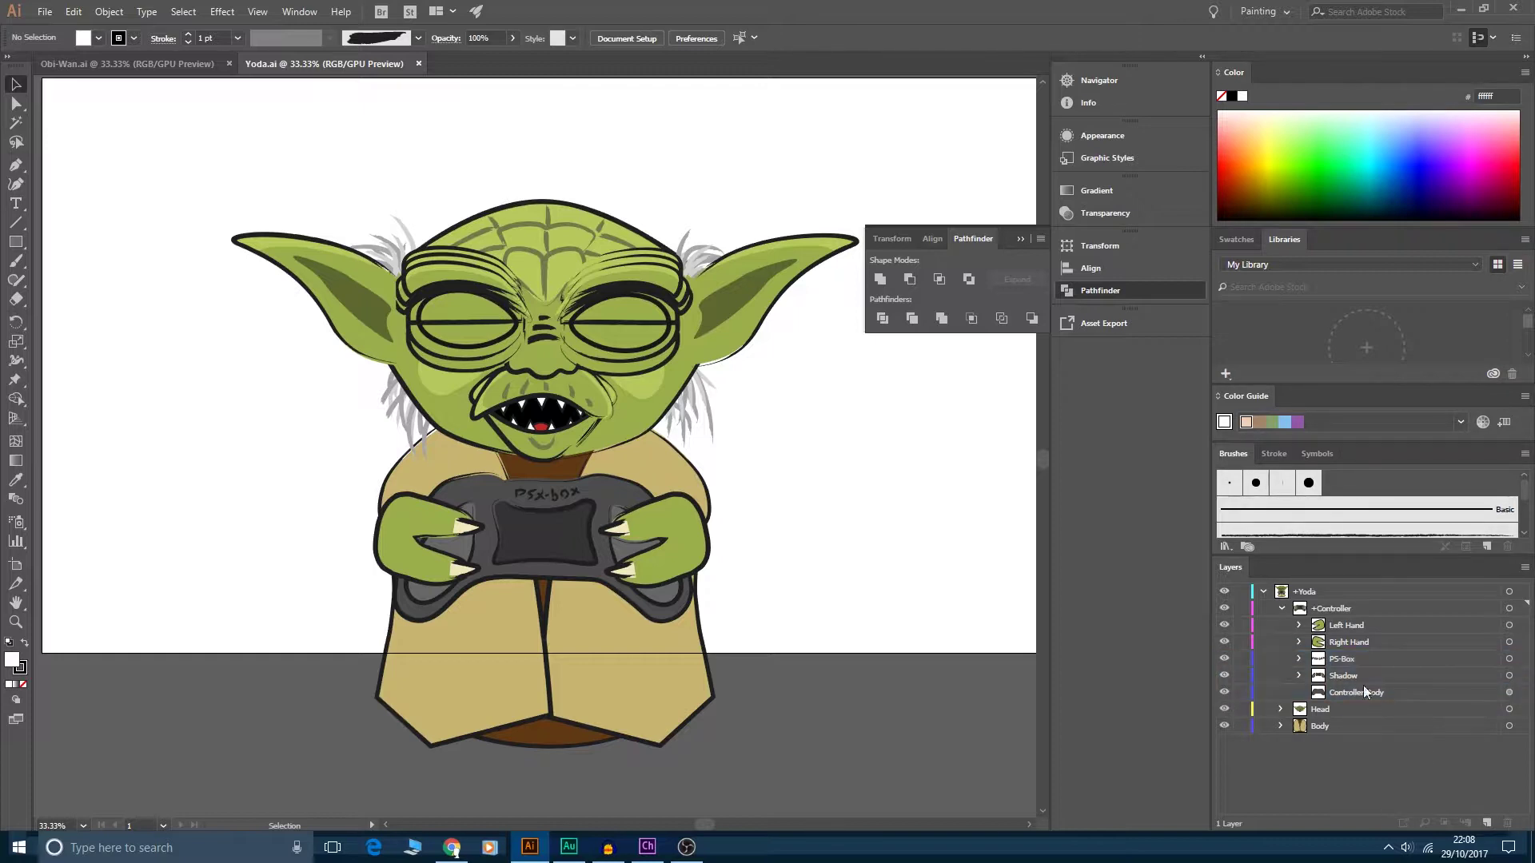
left_click(1507, 692)
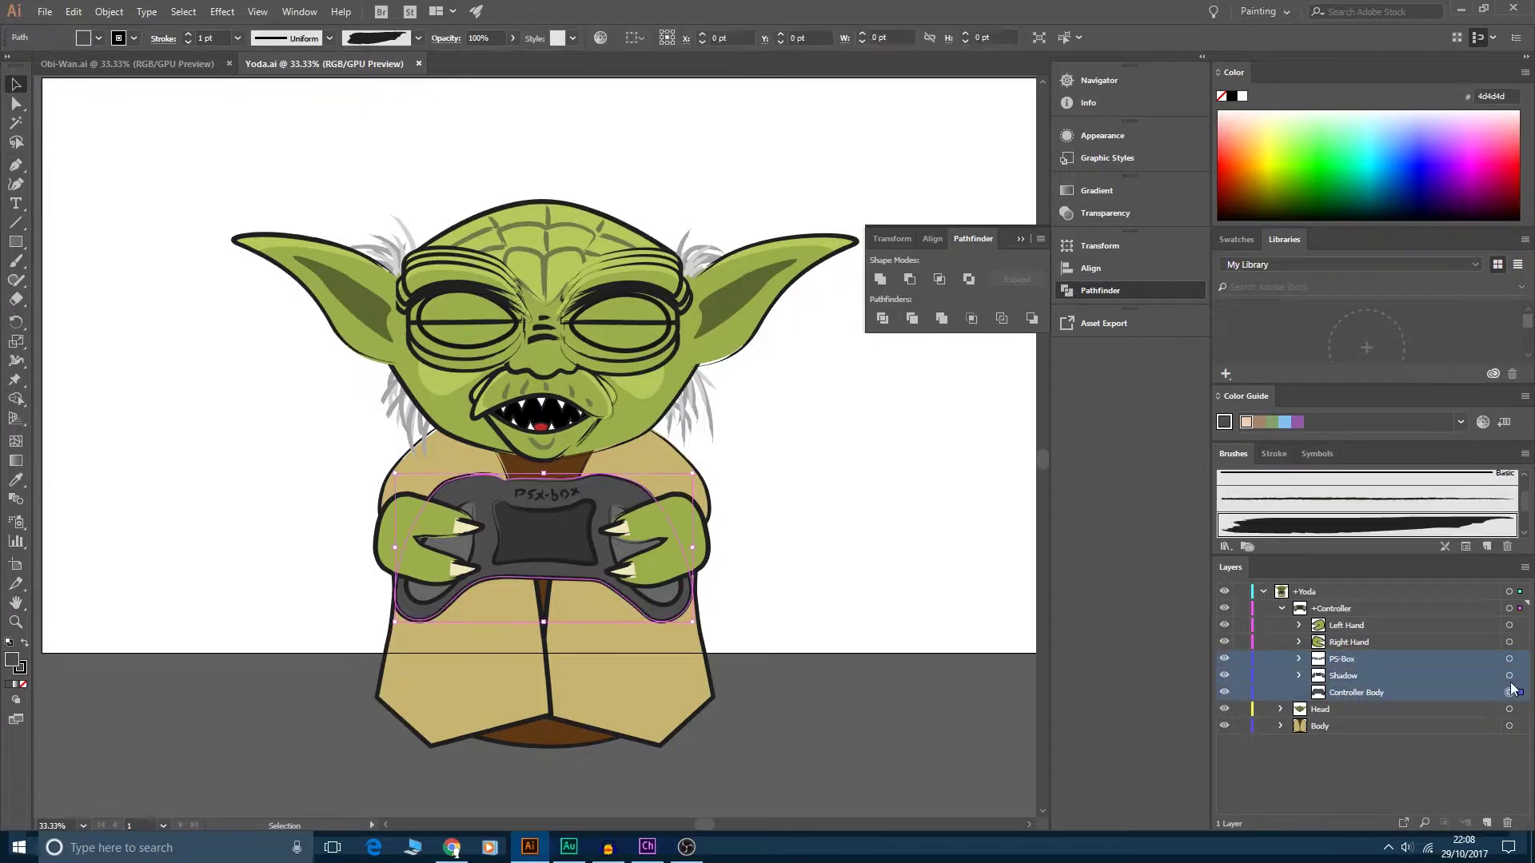
left_click(1510, 675, "shift")
left_click(1376, 661, "shift")
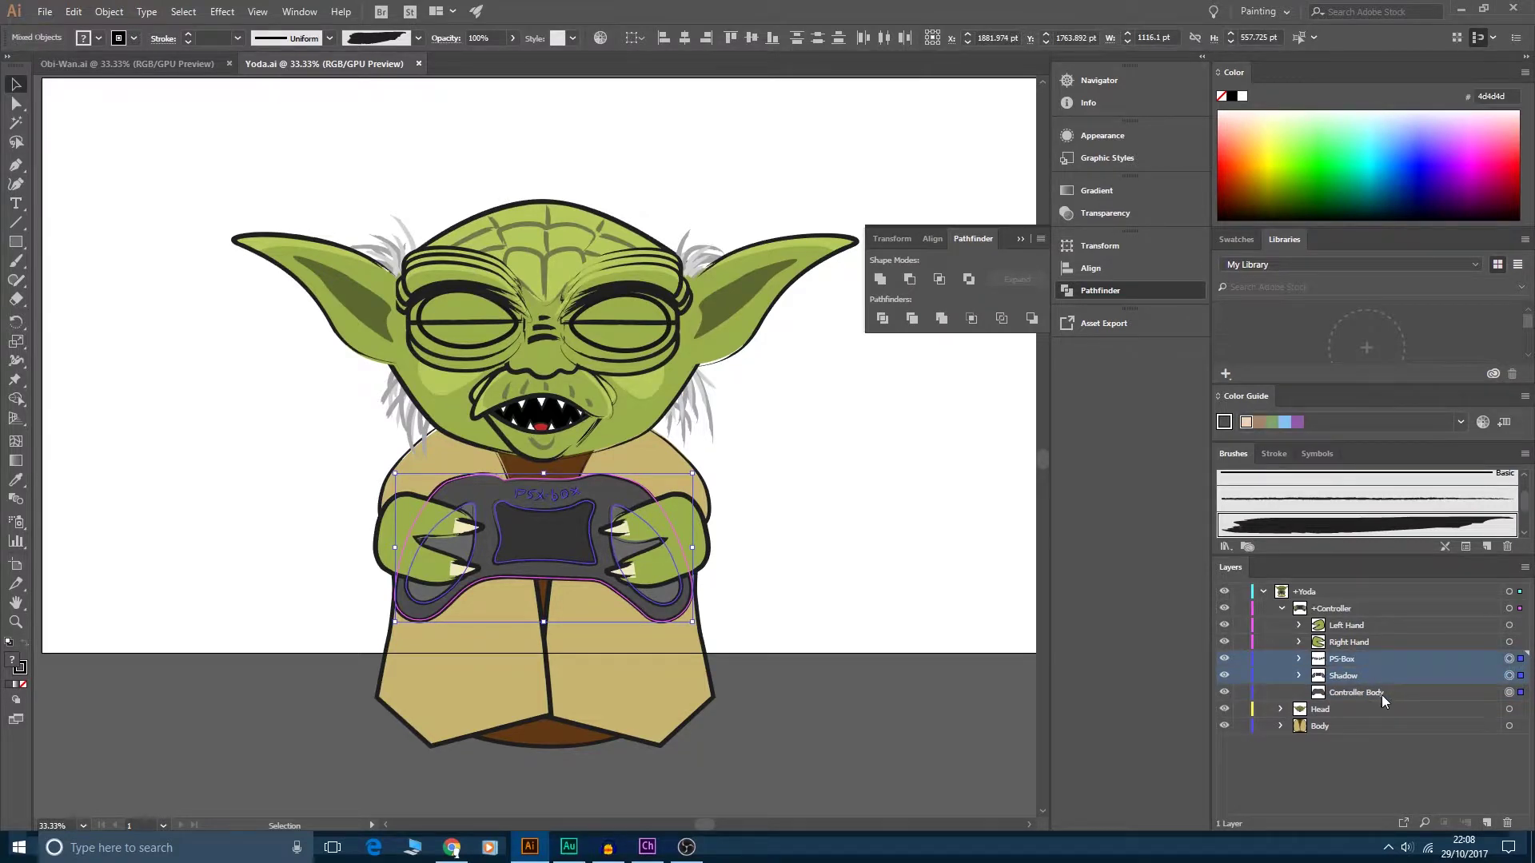
left_click(1383, 692, "shift")
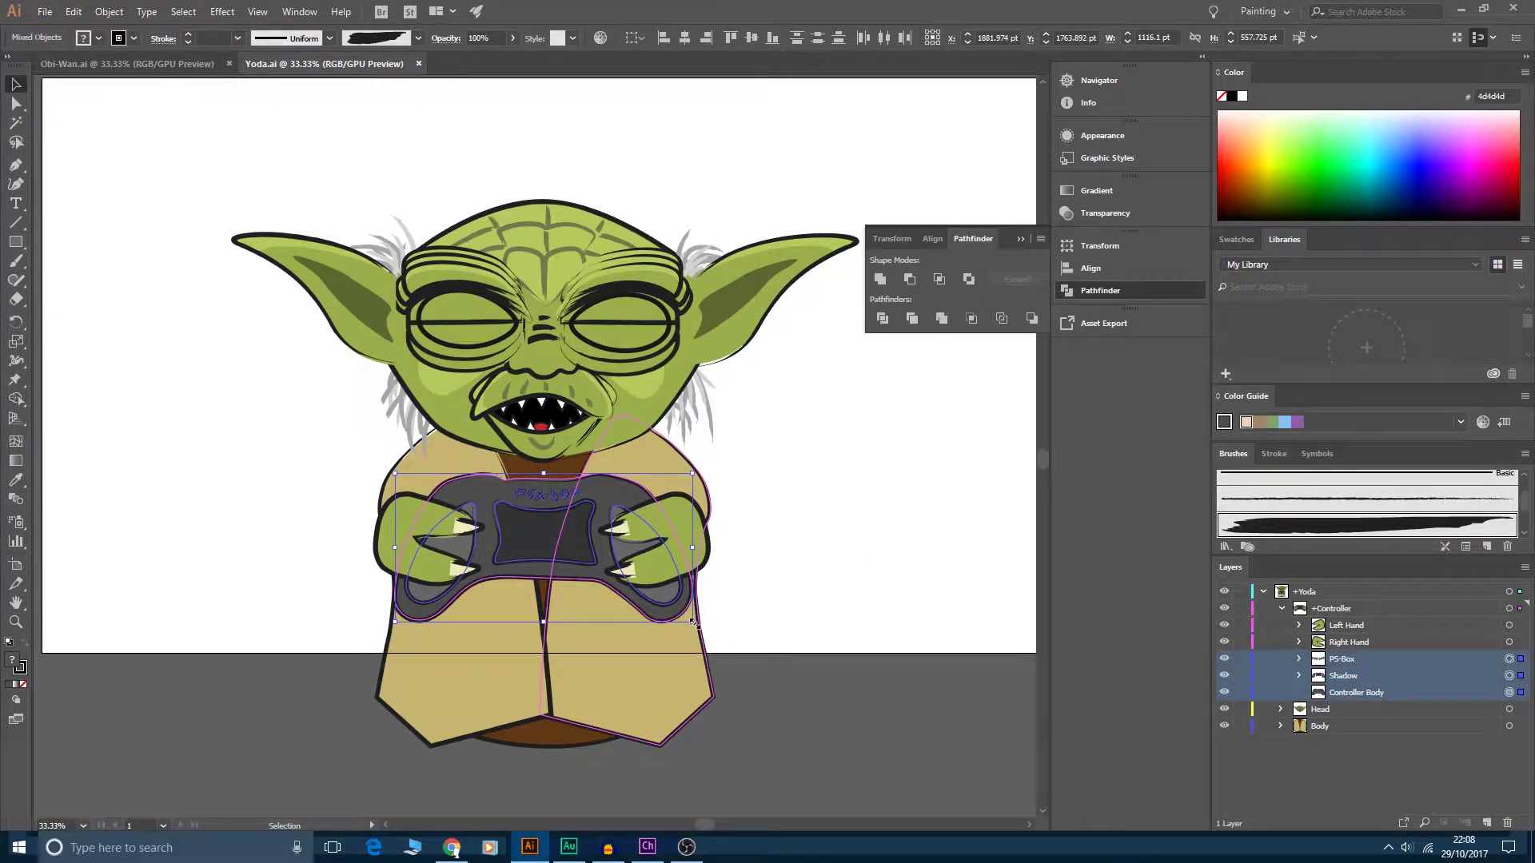
- Scale the selected game controller artwork down to about 1047 by 523 pt and recentre it between Yoda's hands
left_click_drag(693, 623, 671, 607)
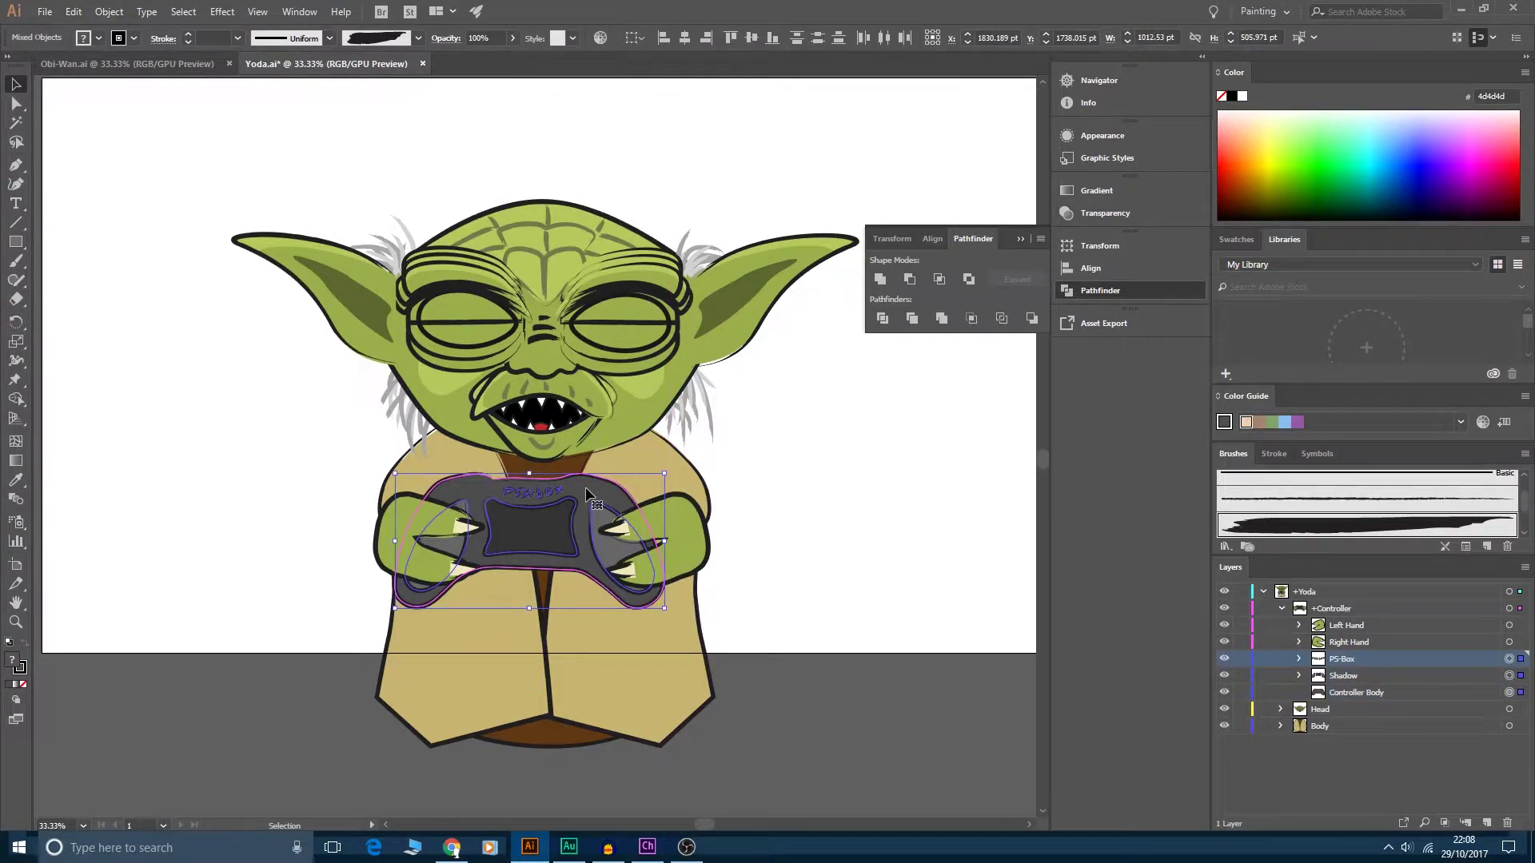
left_click_drag(585, 488, 599, 495)
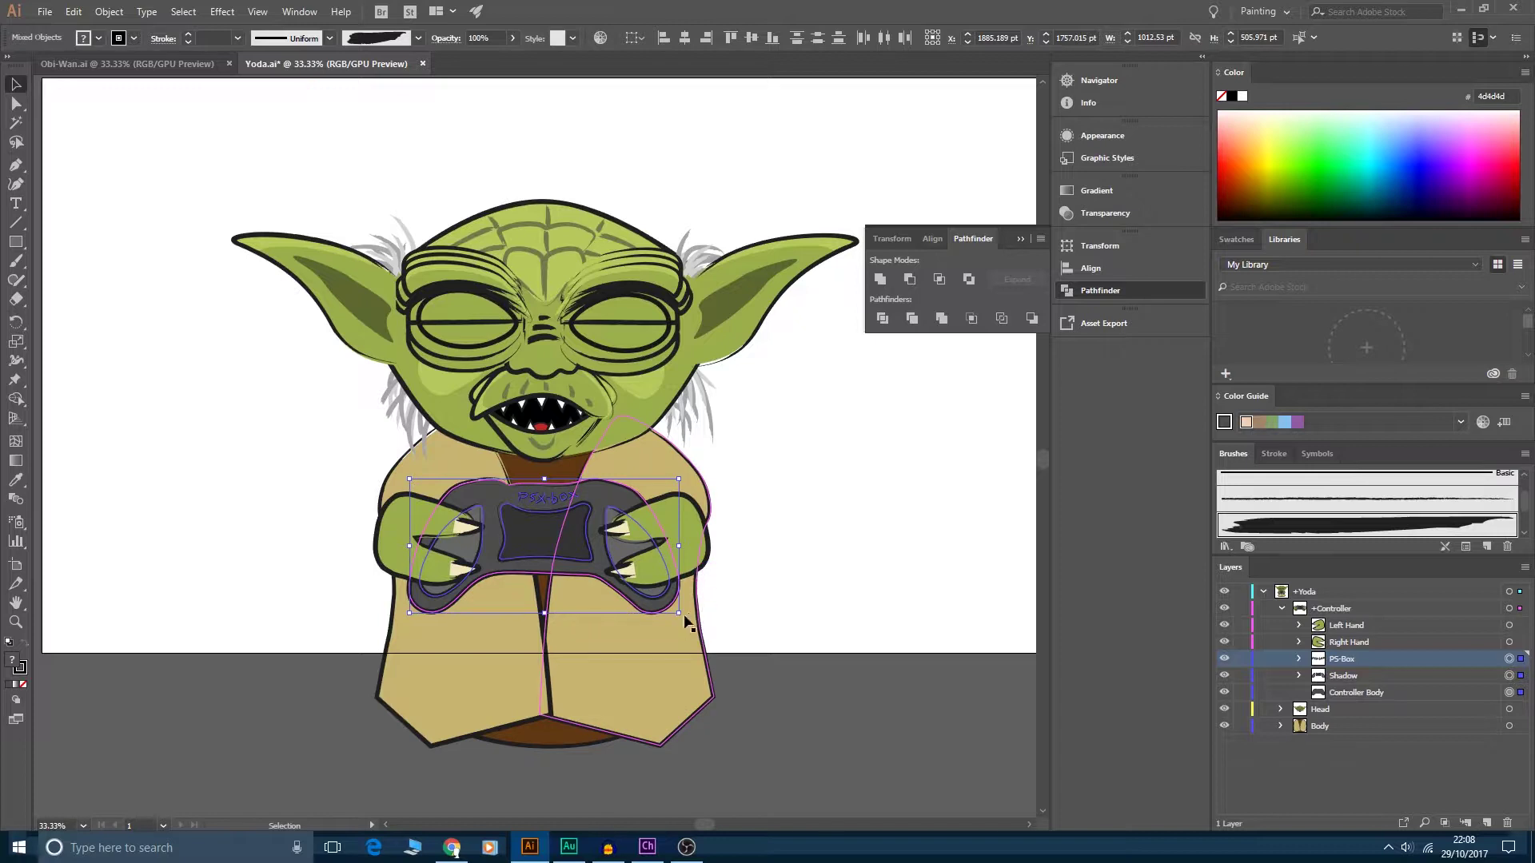
left_click_drag(676, 612, 688, 617)
left_click_drag(610, 502, 611, 501)
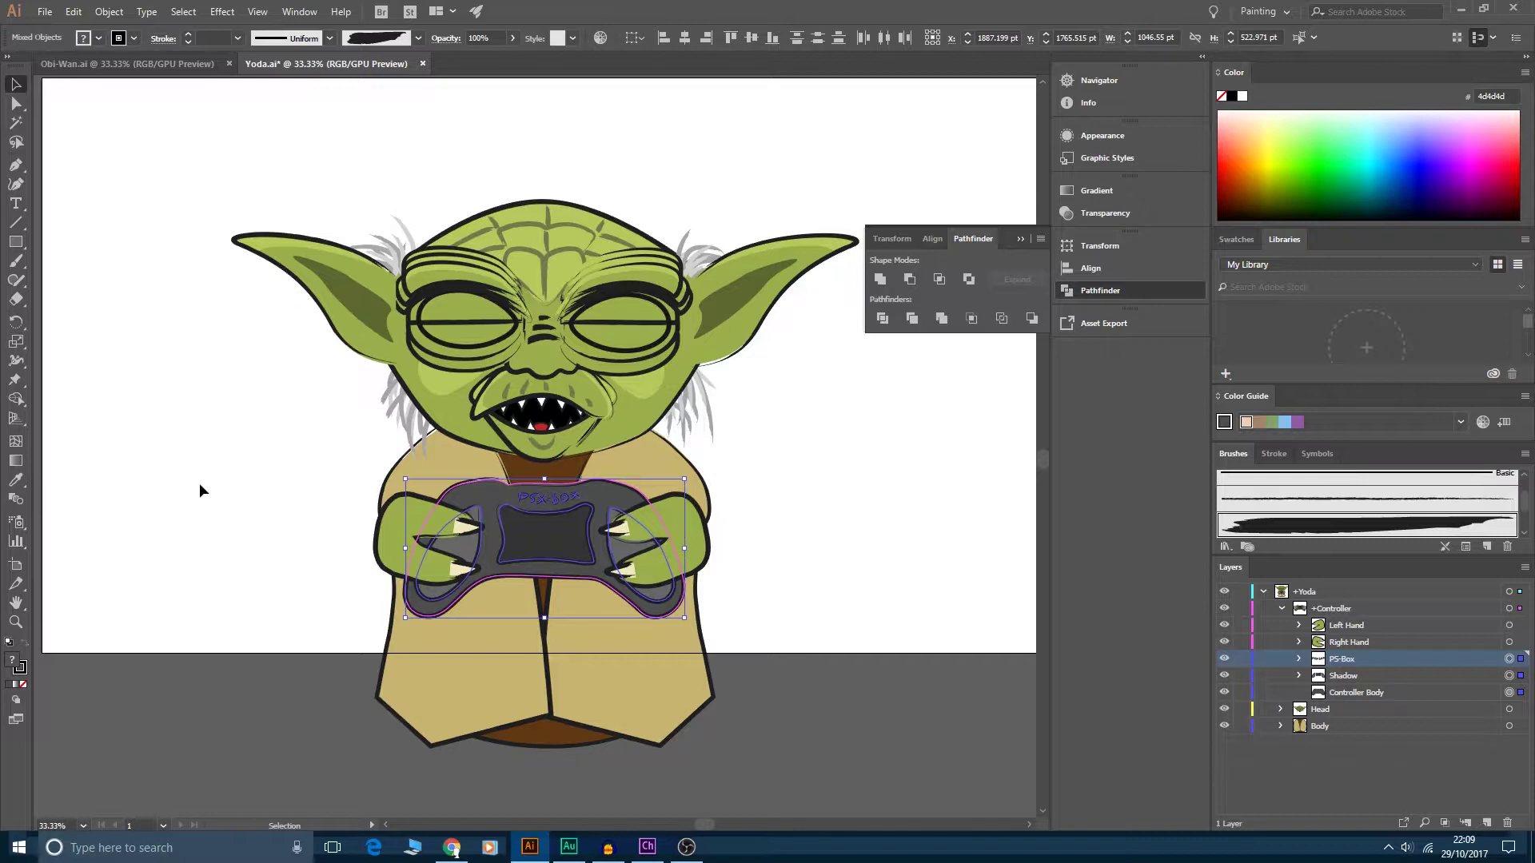
left_click(222, 411)
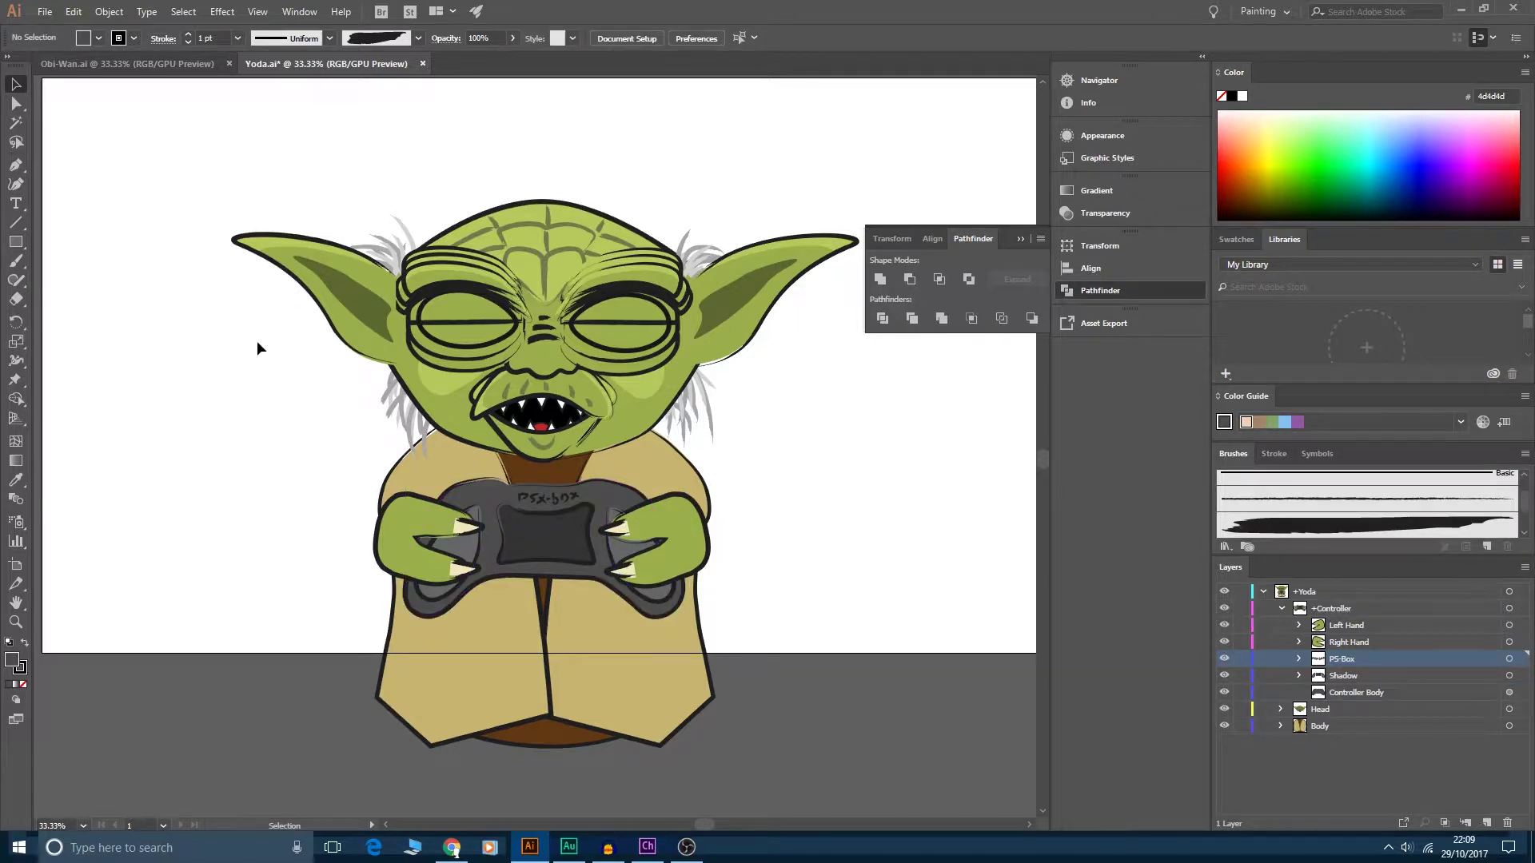
- Close the Obi-Wan document and save the Yoda artwork over the existing Yoda.ai in the Artwork folder with the default Illustrator options
left_click(230, 63)
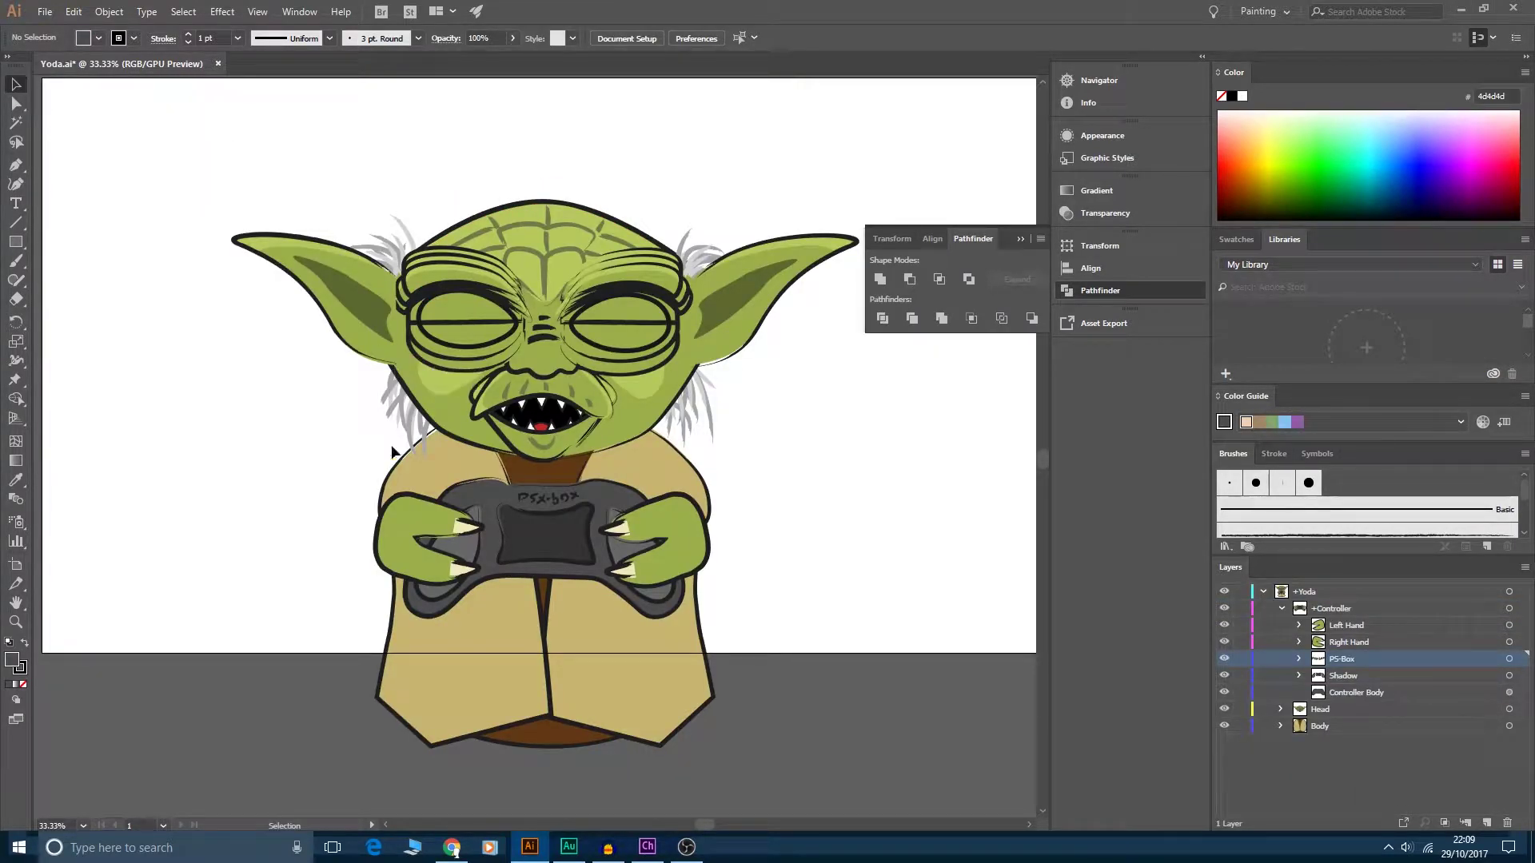
left_click(45, 11)
left_click(69, 142)
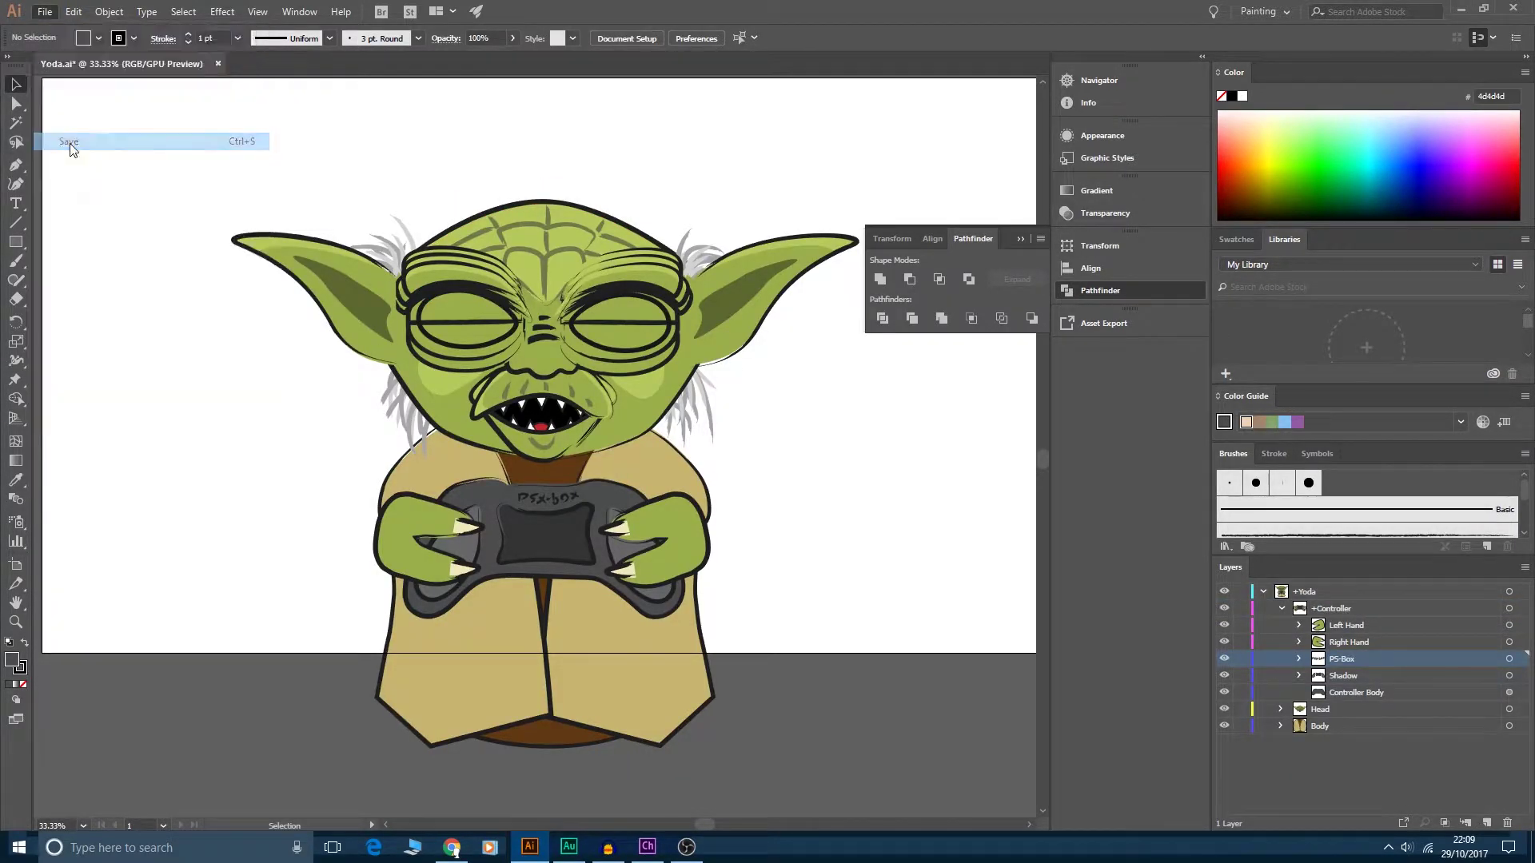
left_click(708, 481)
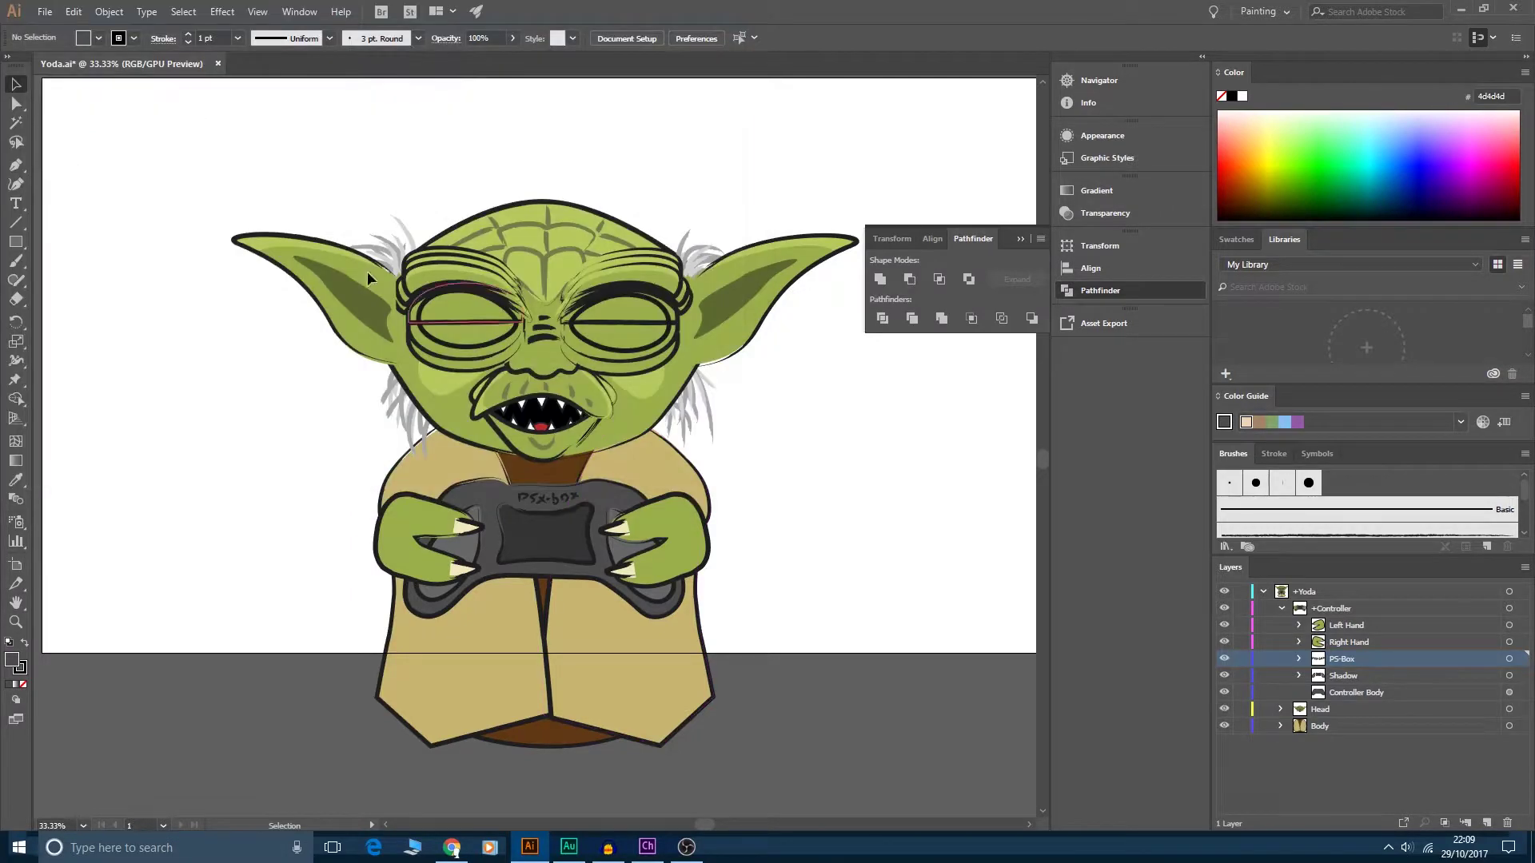
key("ctrl+shift+s")
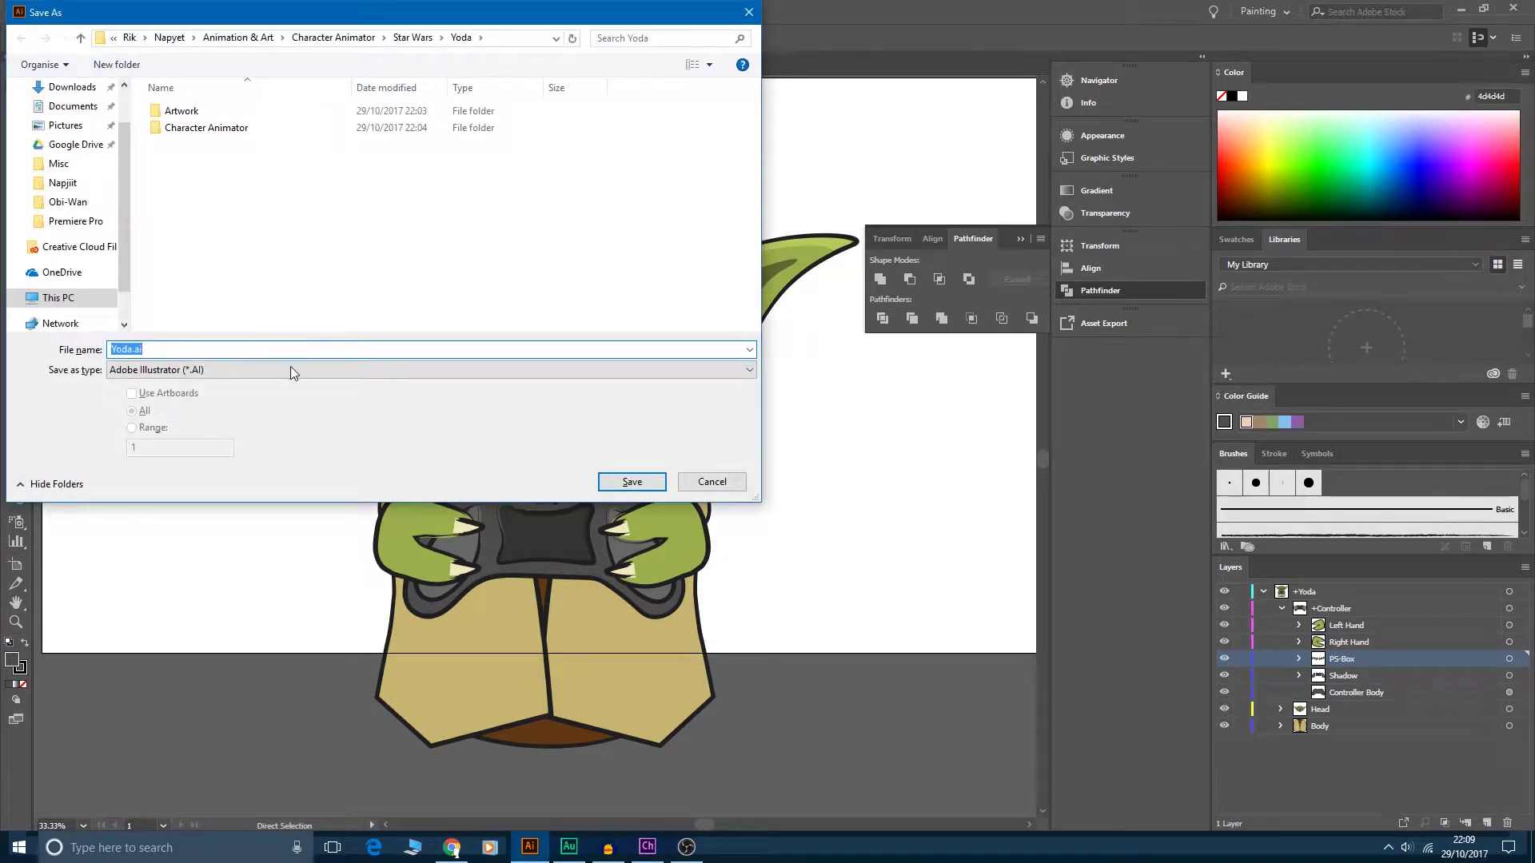
double_click(185, 111)
left_click(191, 116)
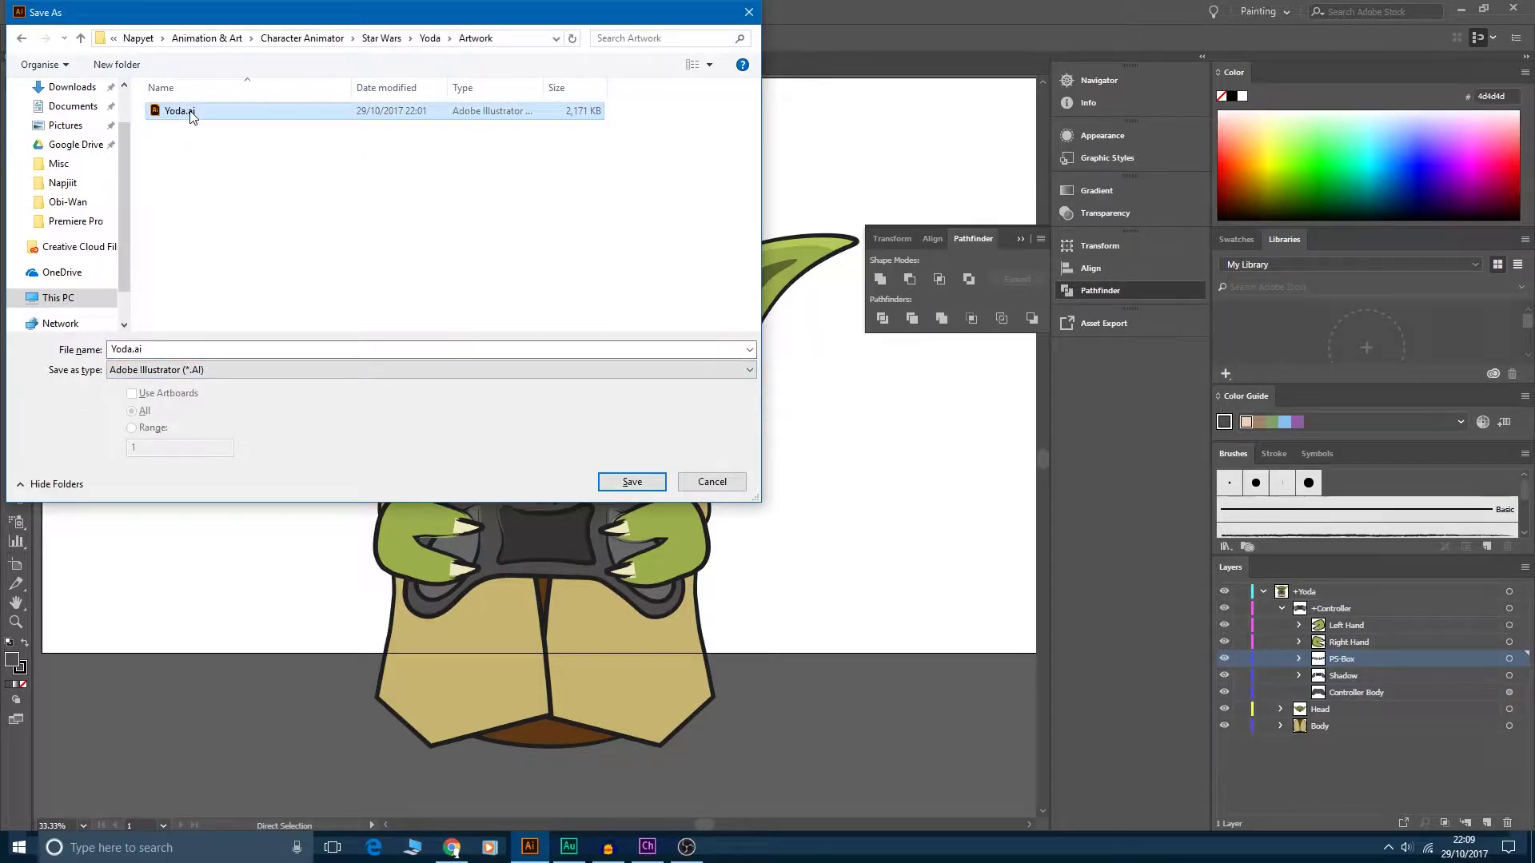
left_click(631, 481)
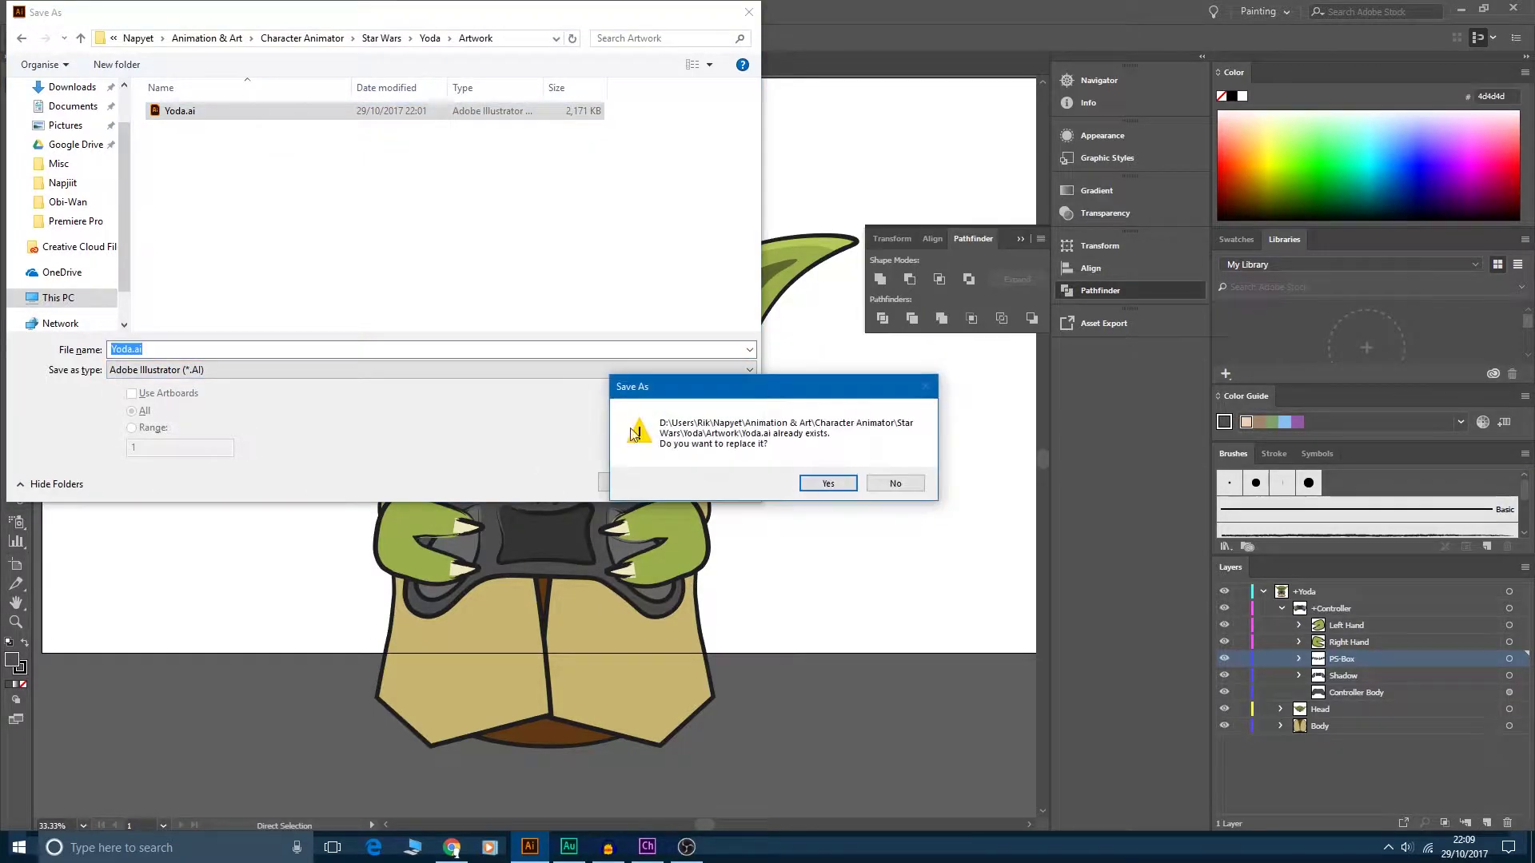
left_click(811, 483)
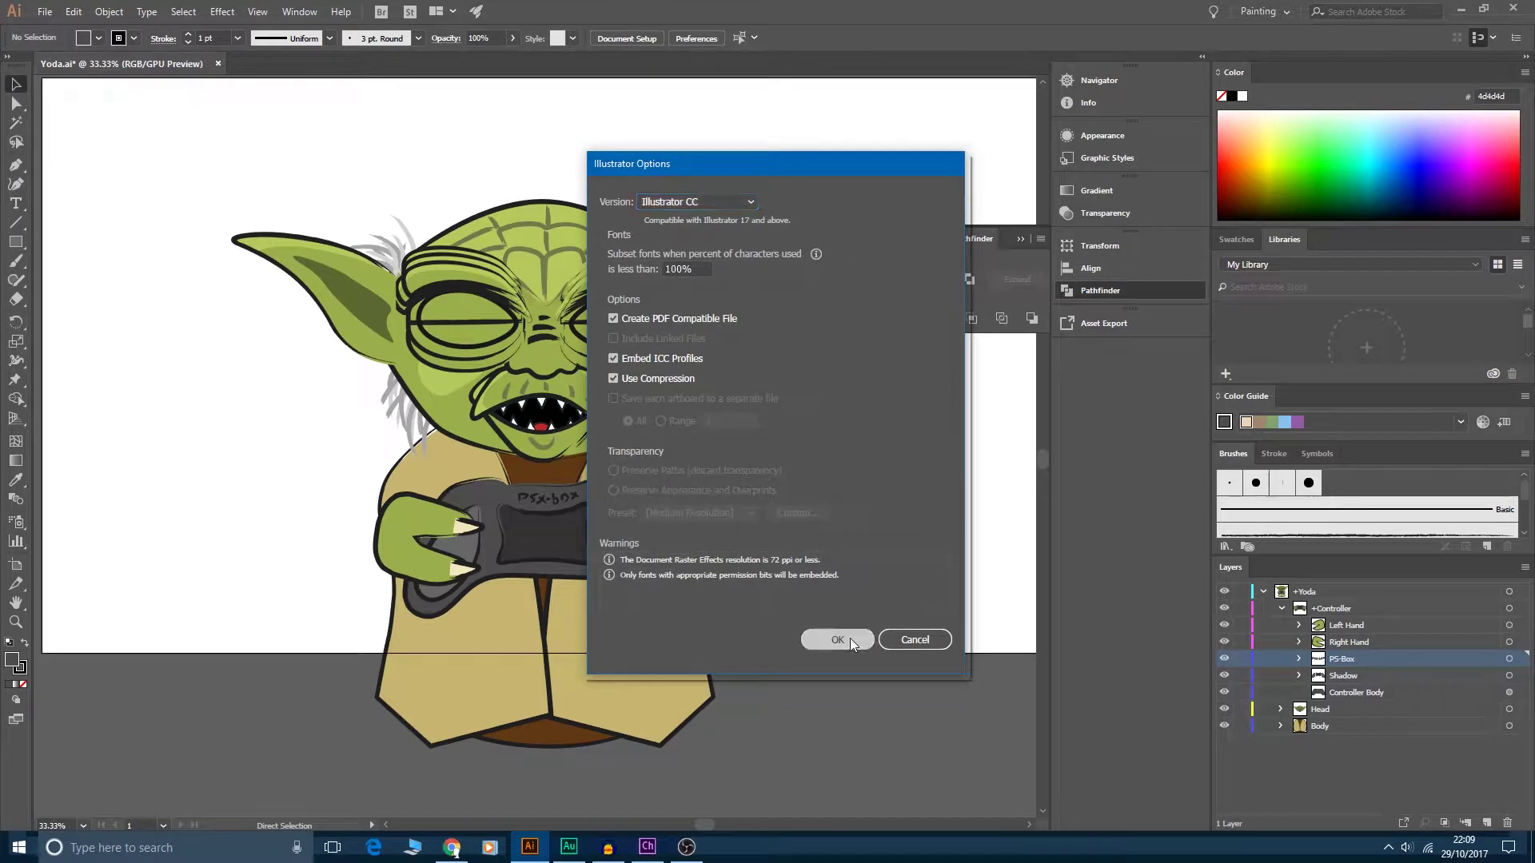
left_click(851, 638)
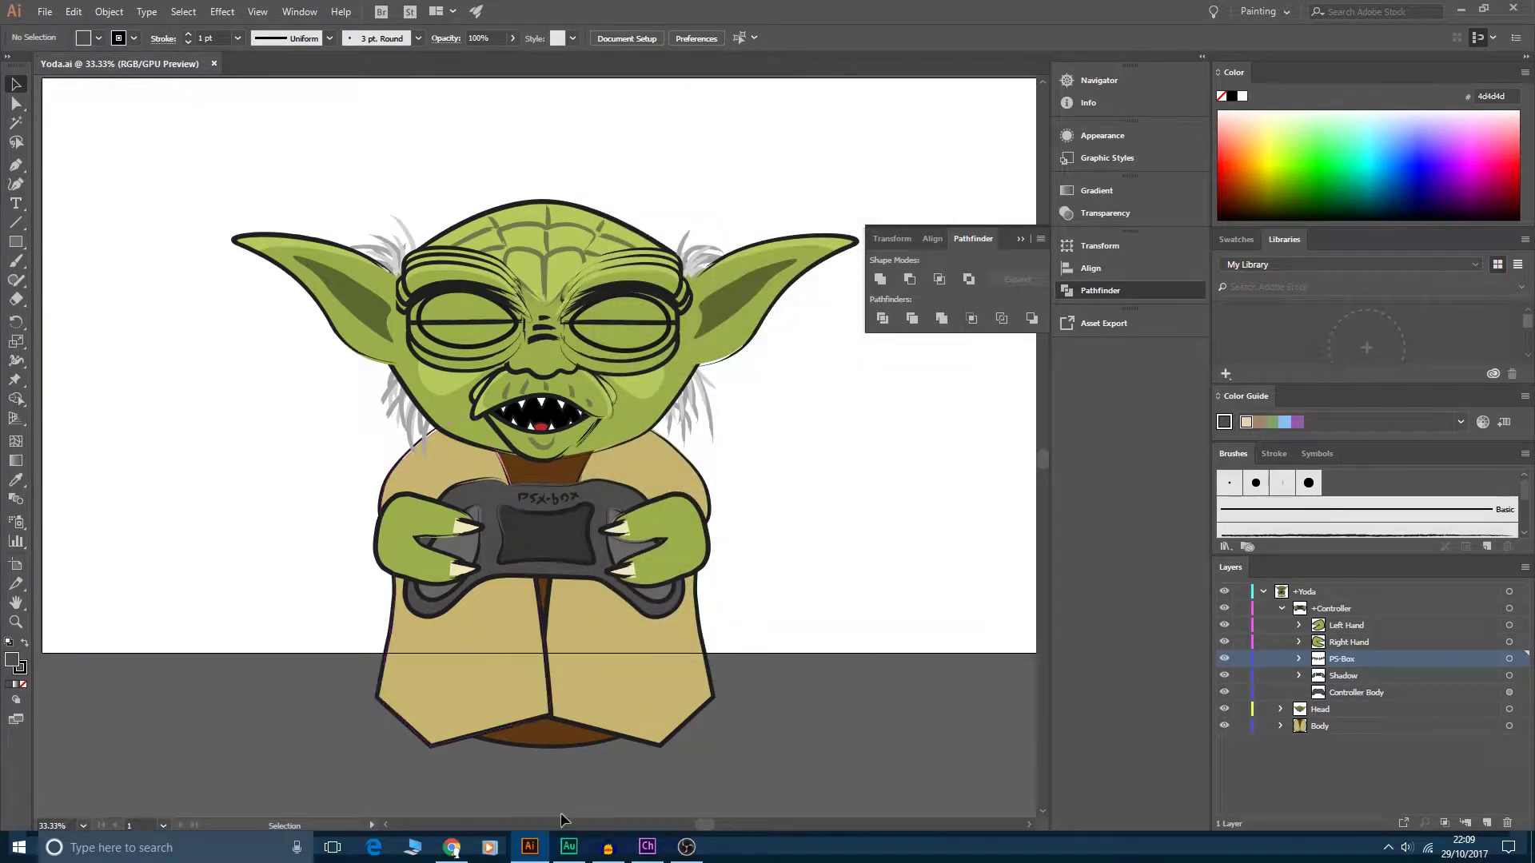
- Switch back to Character Animator and set Head Scale Strength to 0% in Yoda's Face behavior
left_click(644, 857)
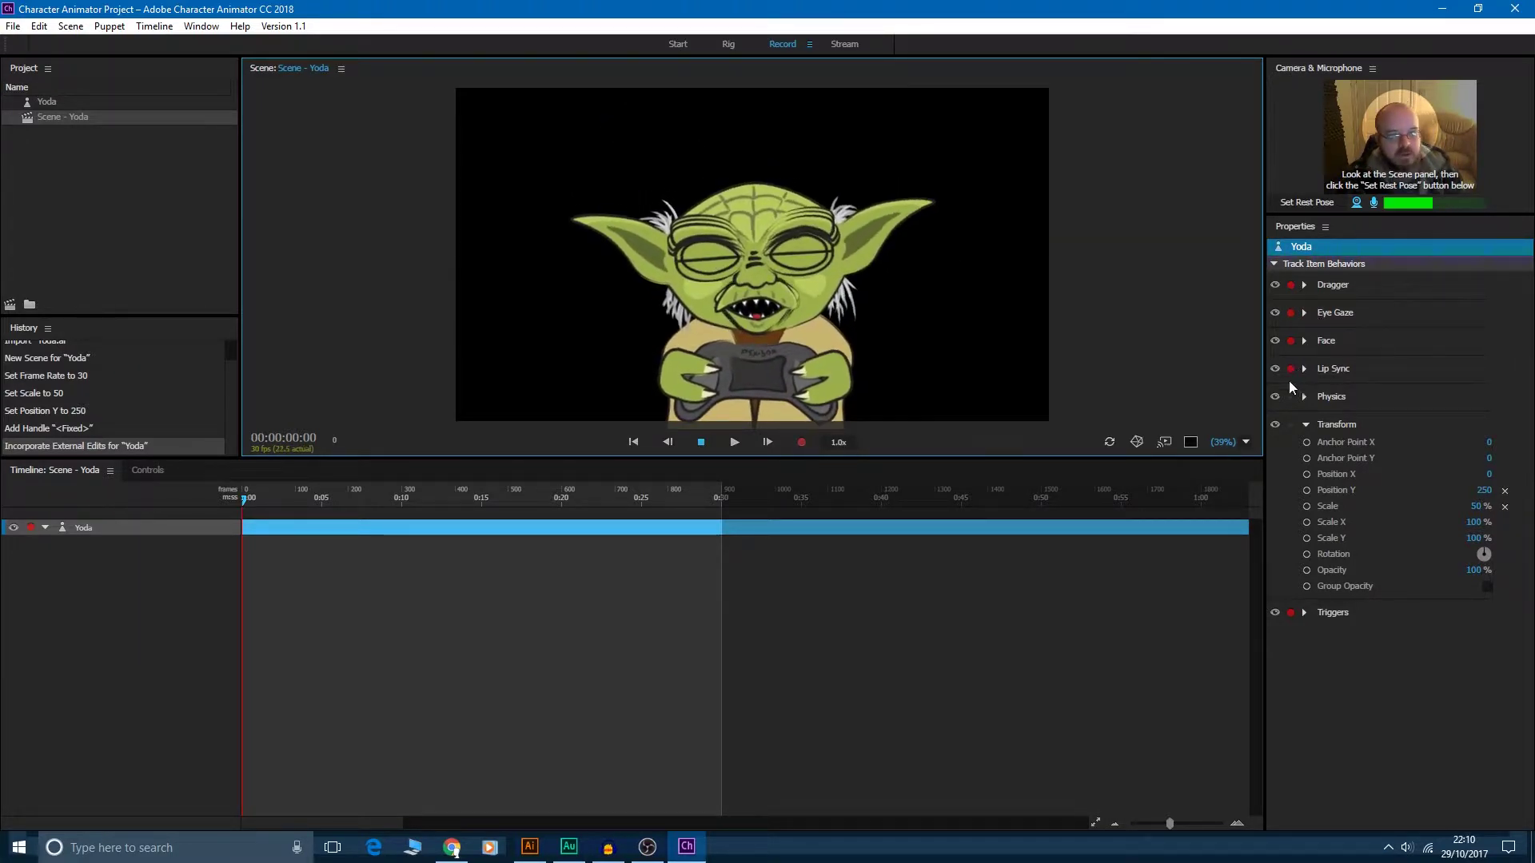
left_click(1305, 342)
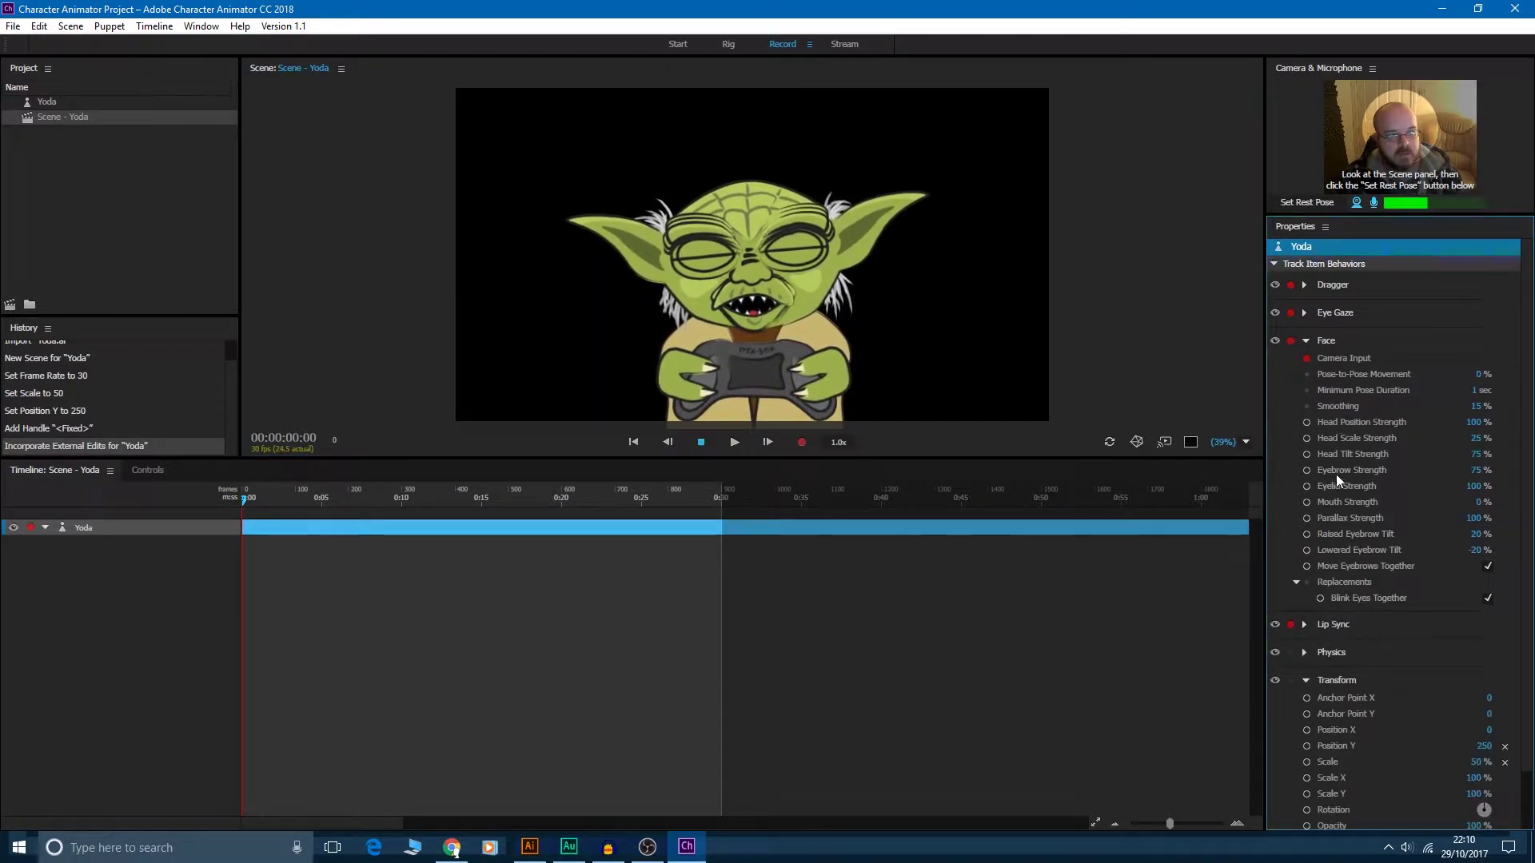
left_click(1475, 438)
type("0")
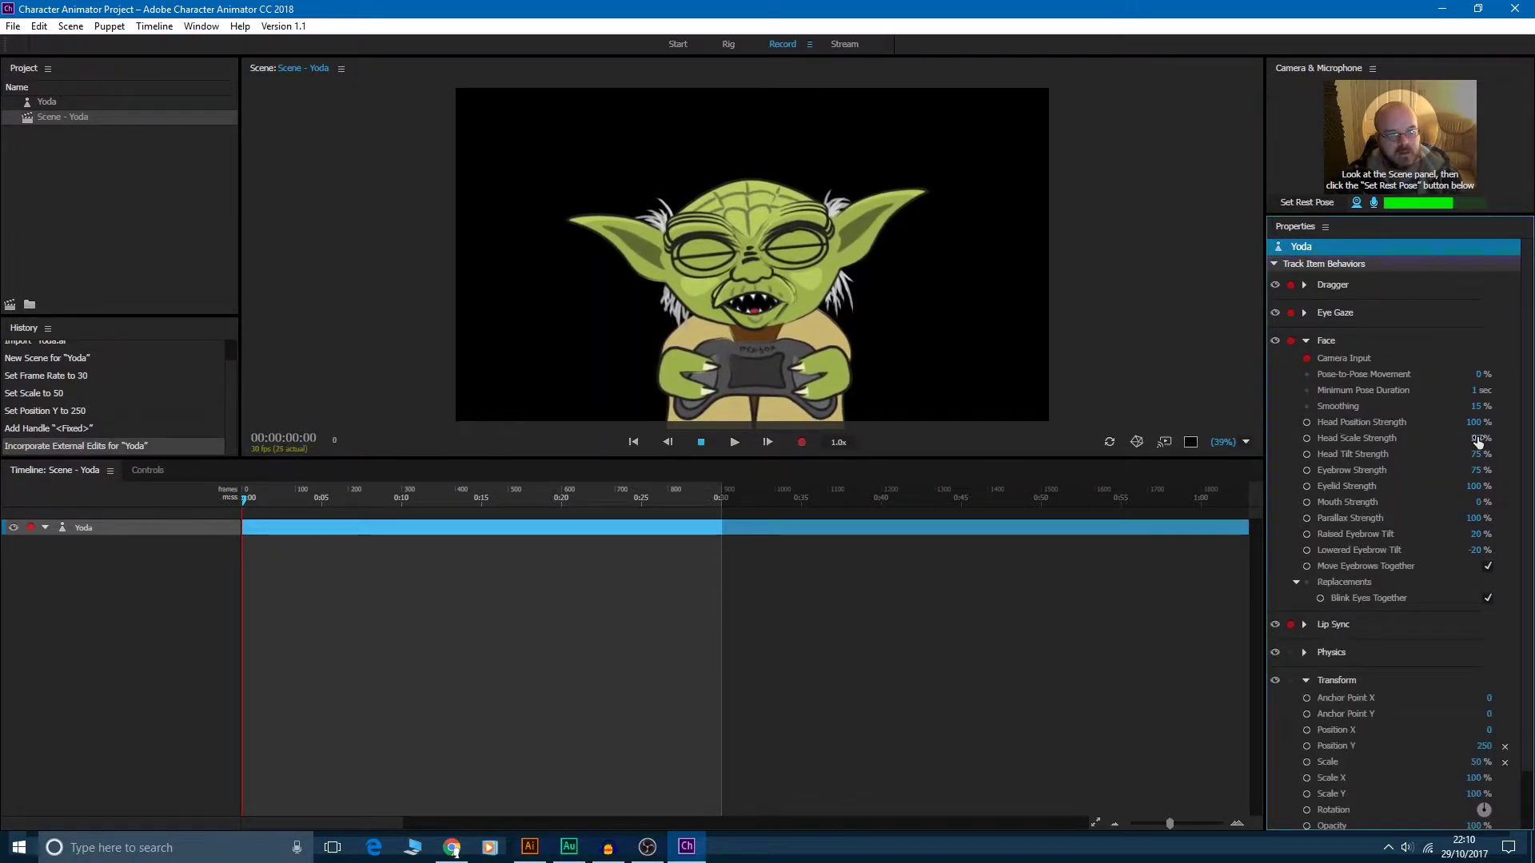
key("Return")
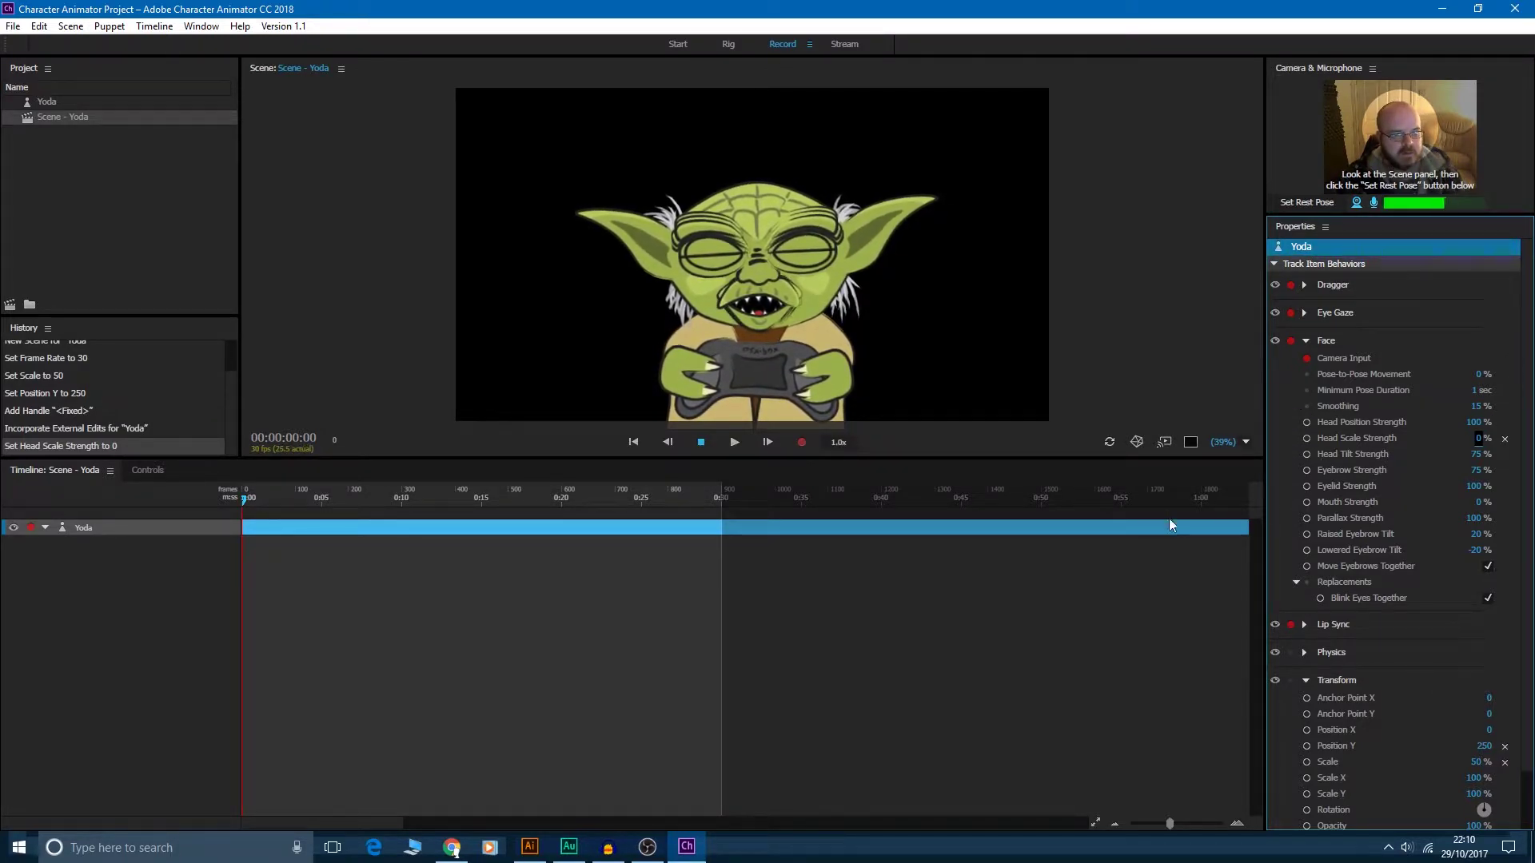
left_click(1116, 382)
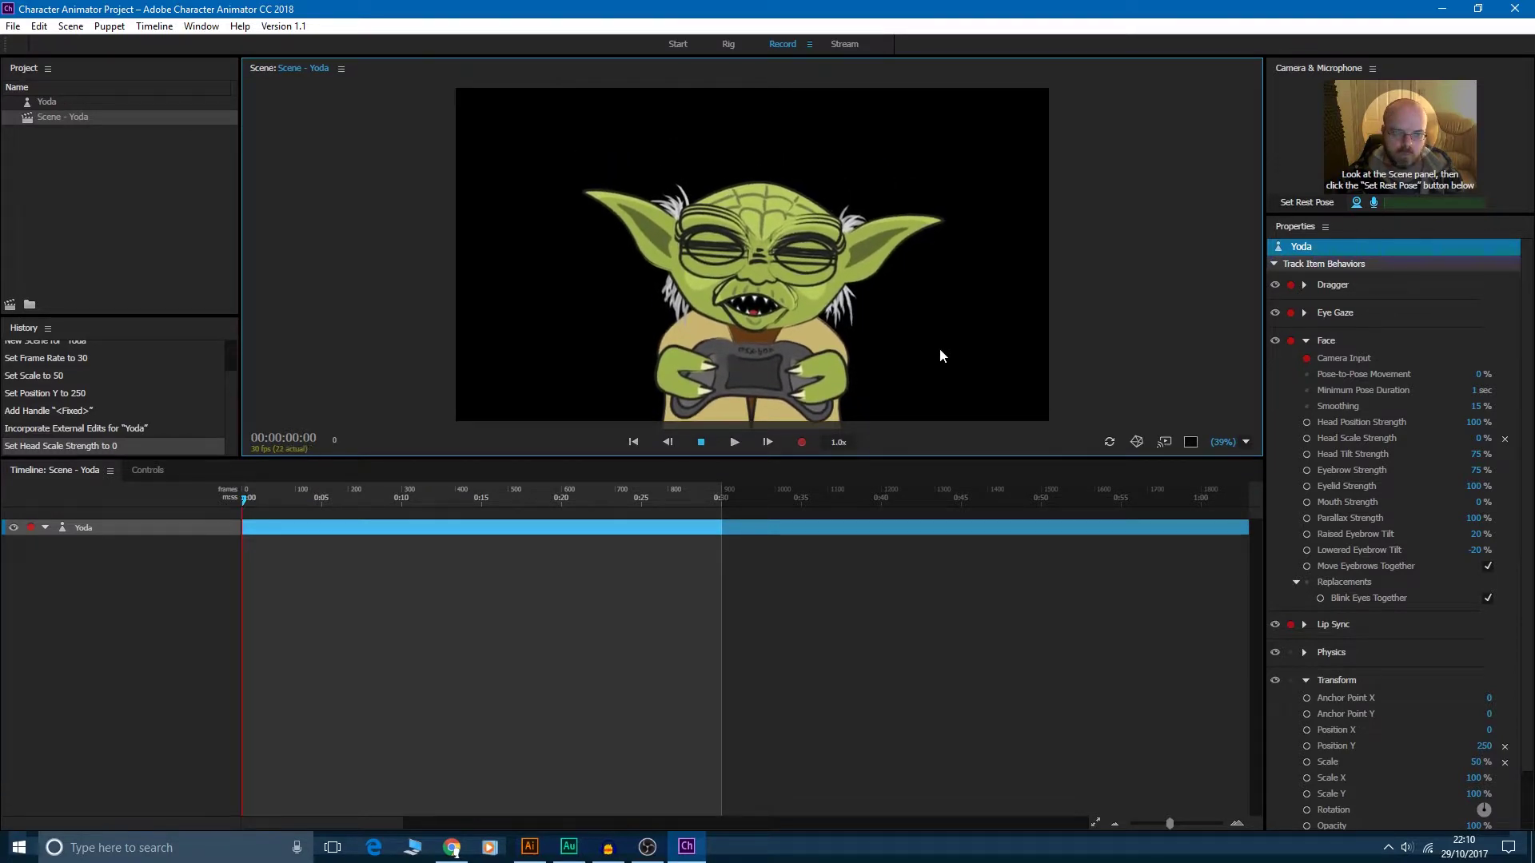
- Inspect the Frontal layer in Yoda's rig, then open Obi-Wan.ai in Illustrator and examine how its Frontal layer is named for comparison
left_click(47, 103)
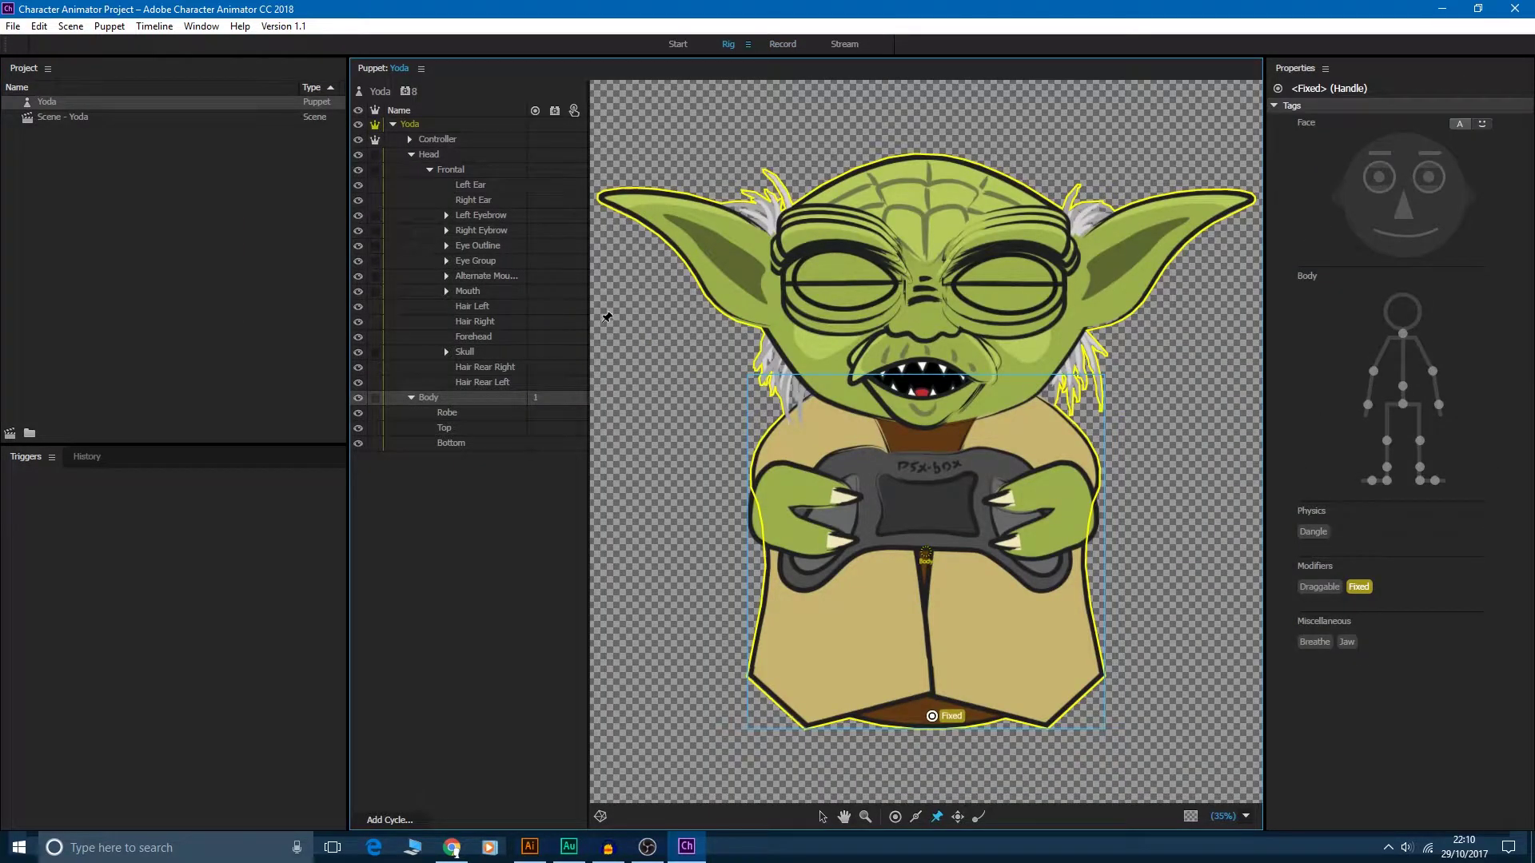
left_click(443, 170)
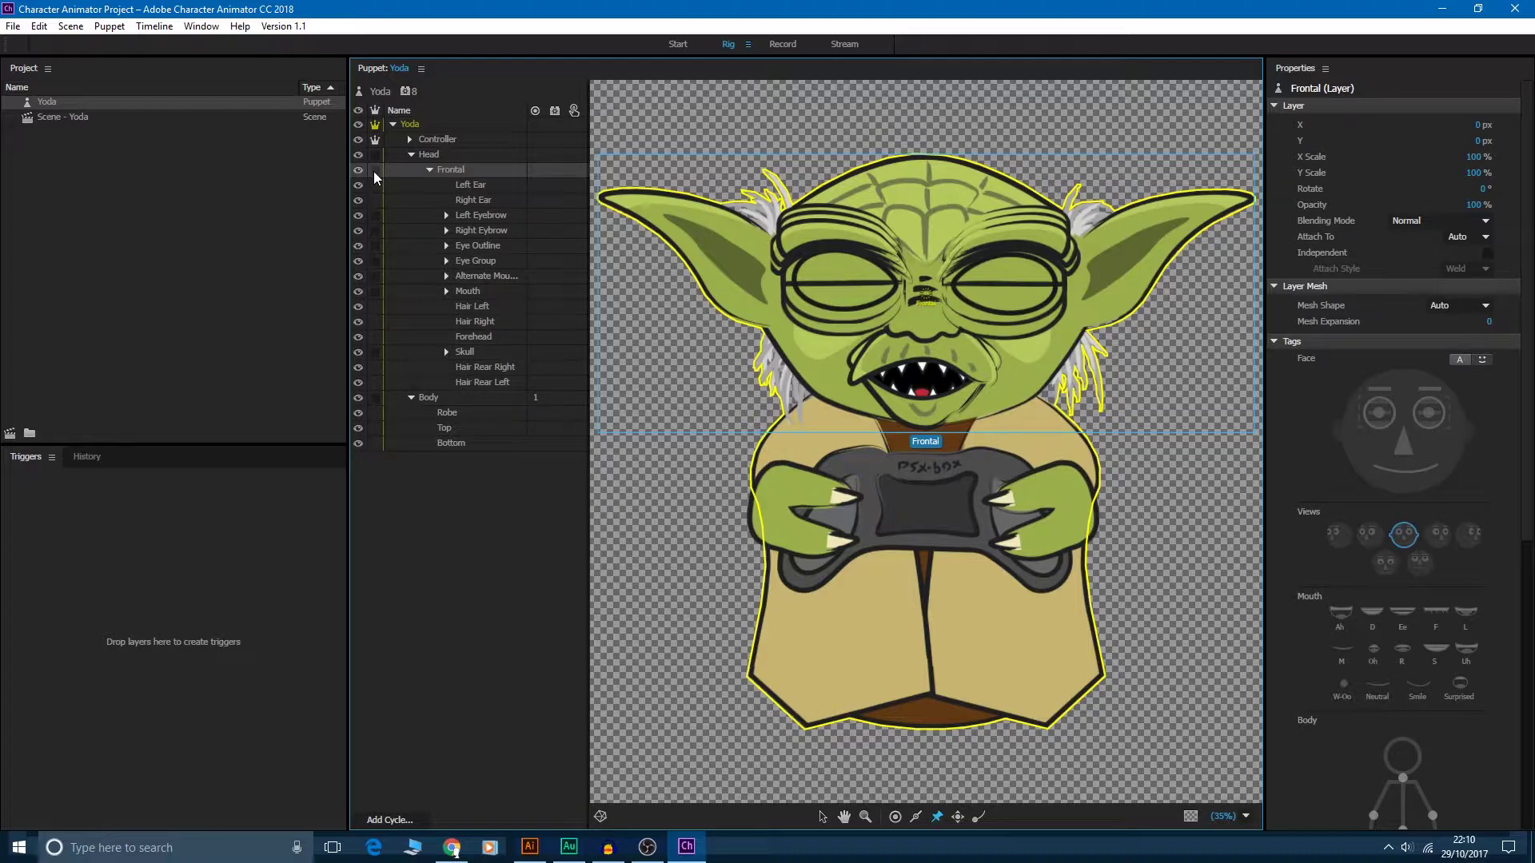
left_click(530, 846)
left_click(45, 11)
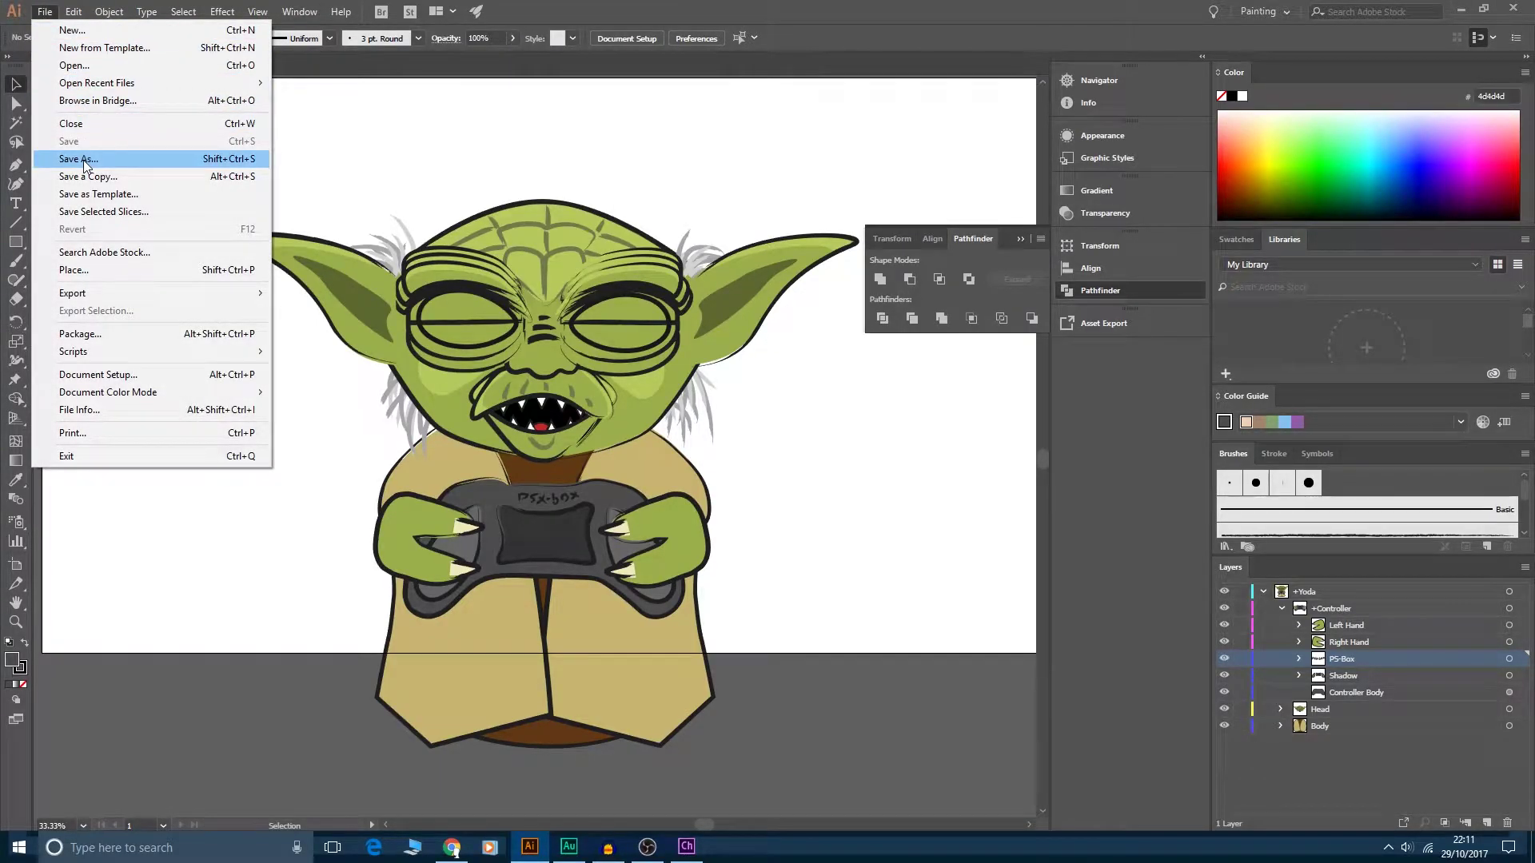
left_click(74, 65)
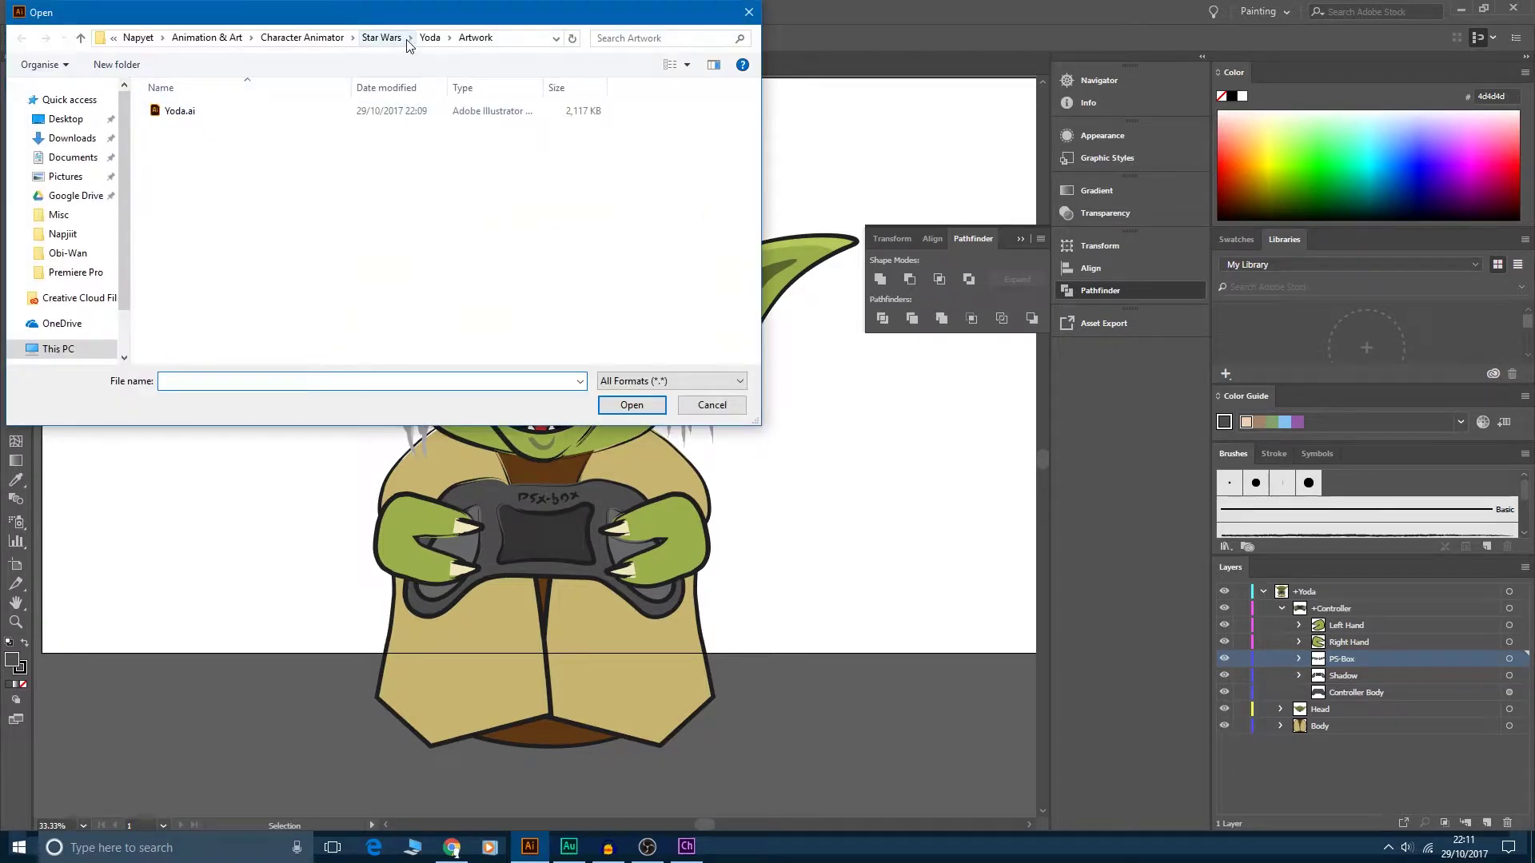
left_click(381, 38)
double_click(206, 110)
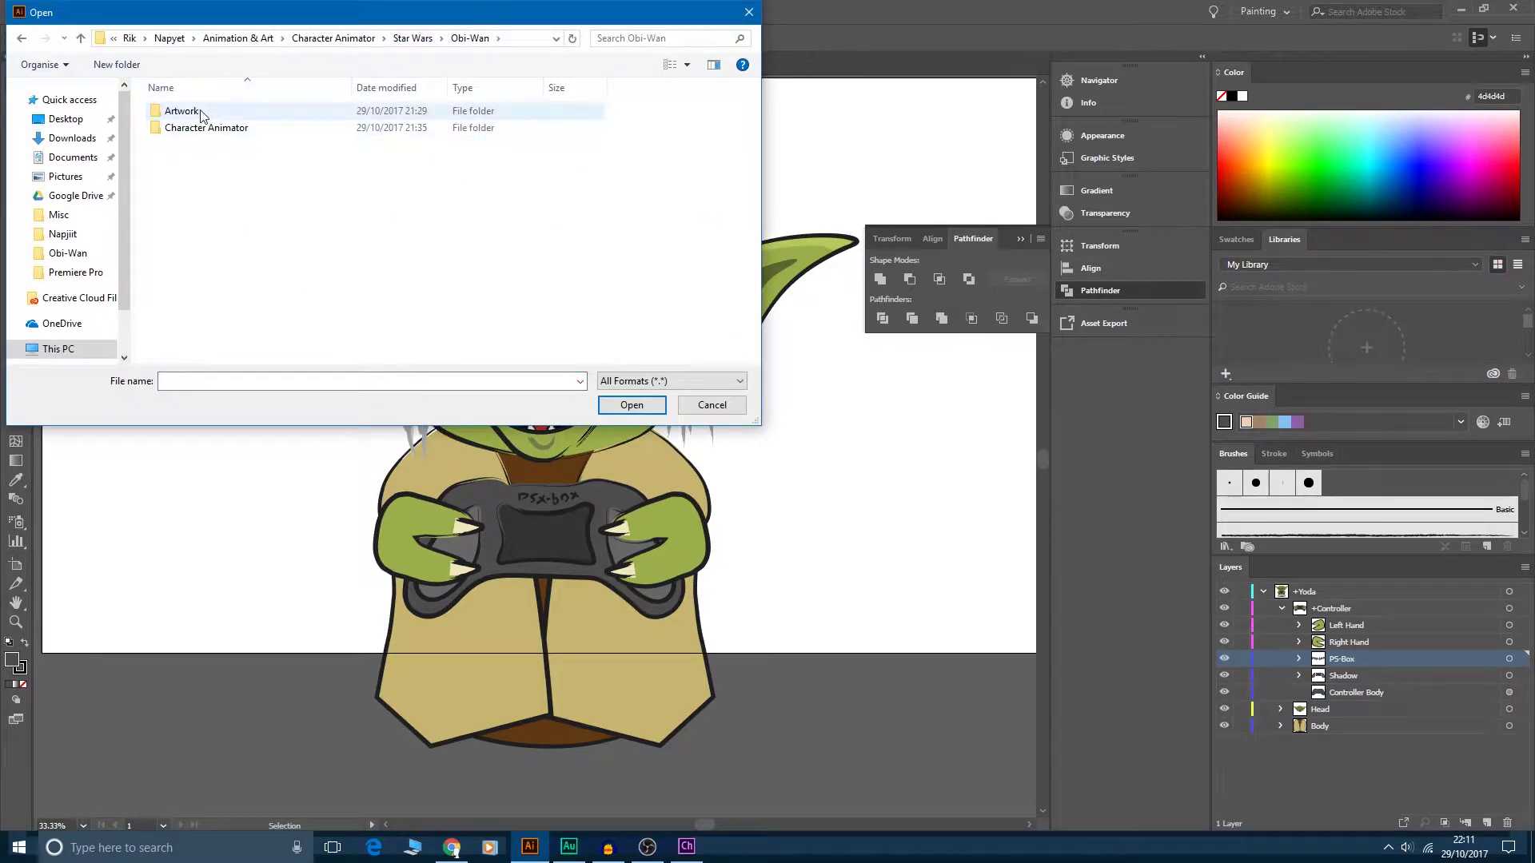
double_click(203, 110)
double_click(203, 110)
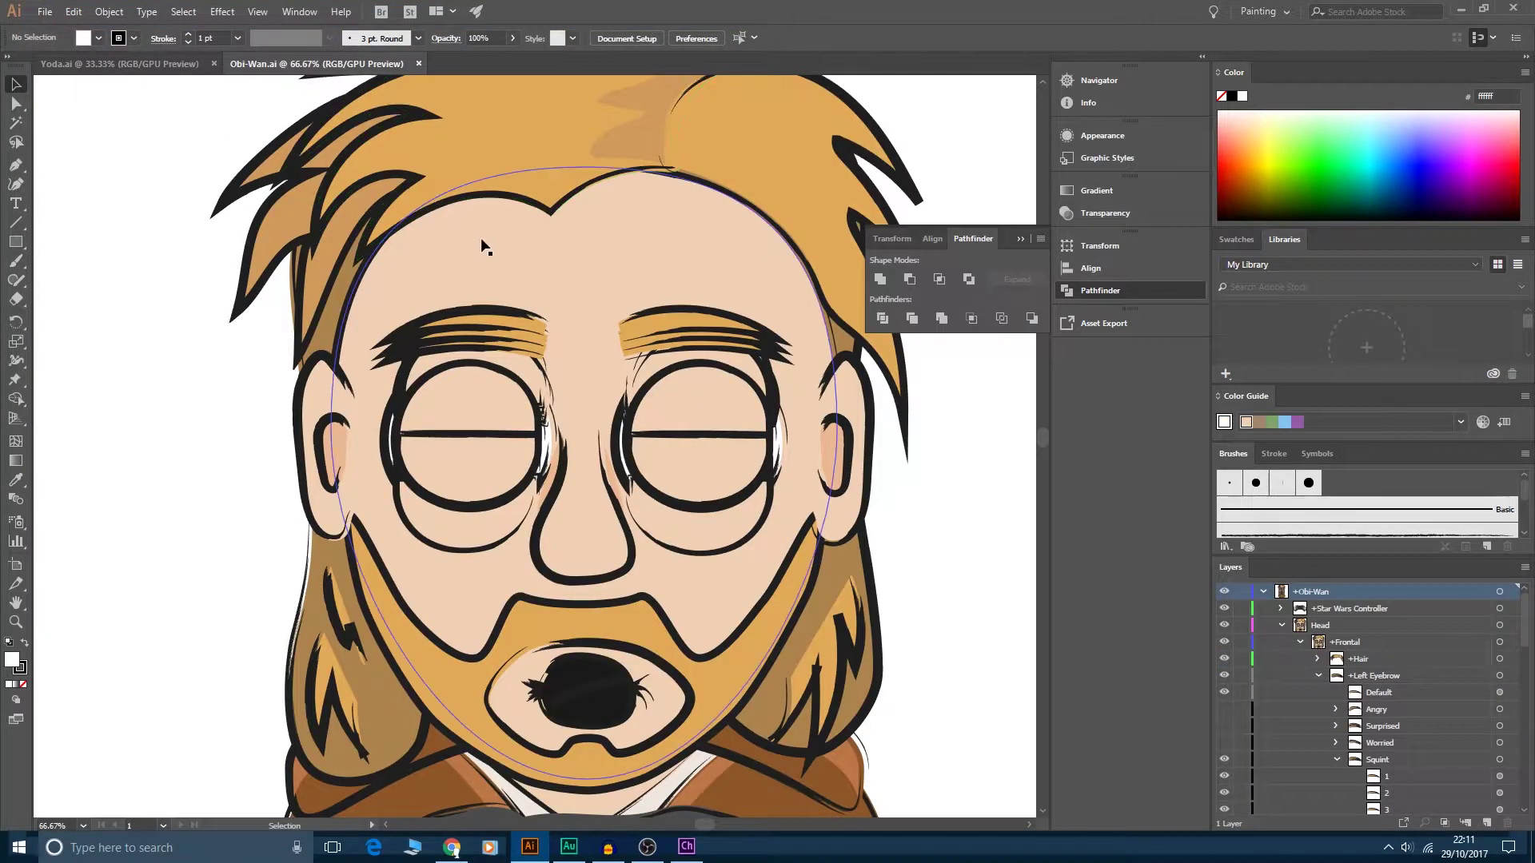
left_click(1348, 643)
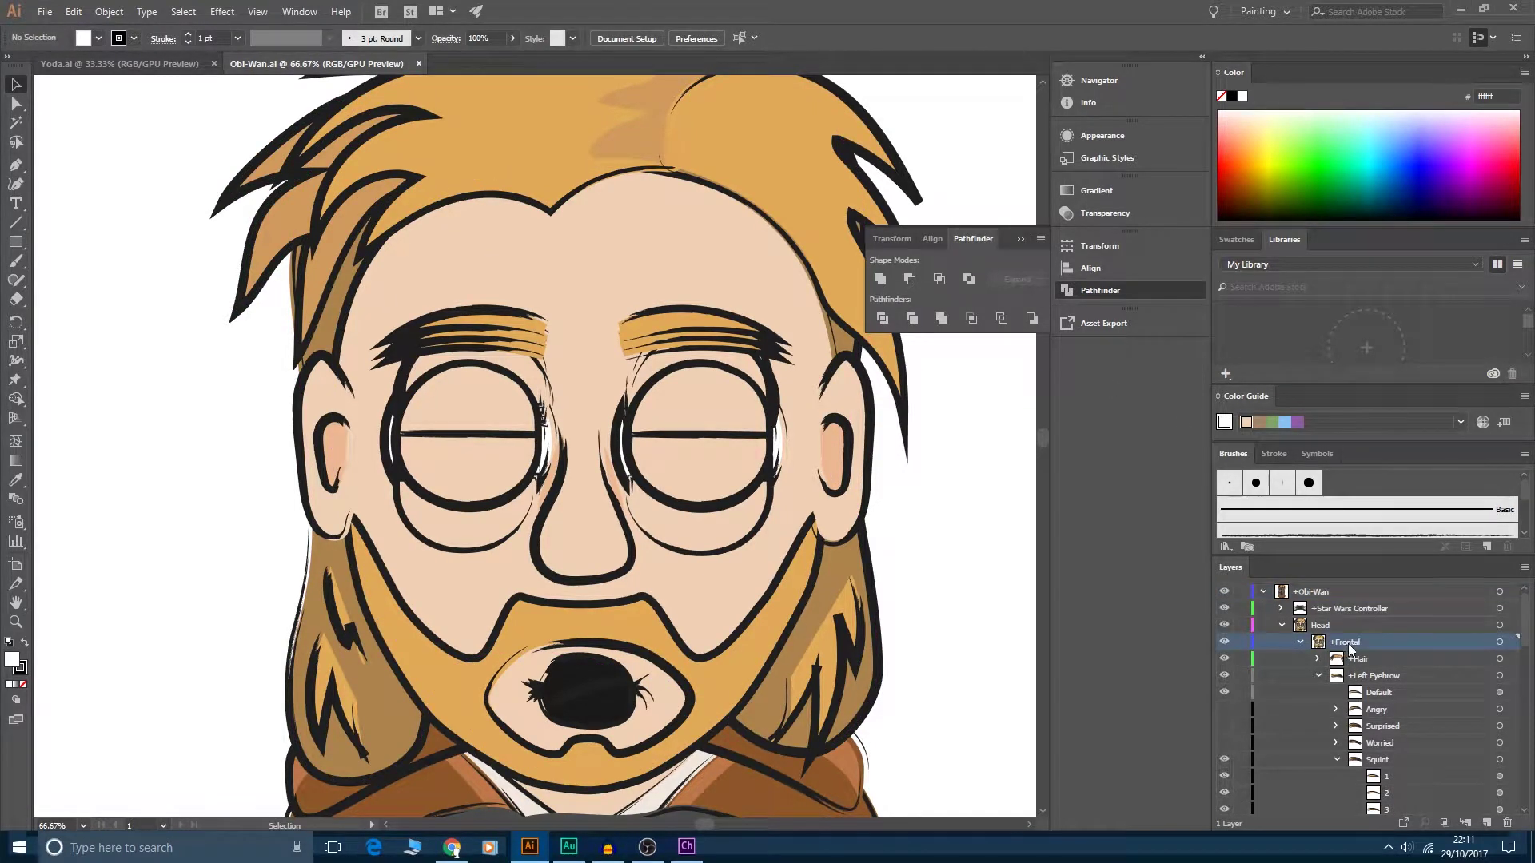
left_click(112, 63)
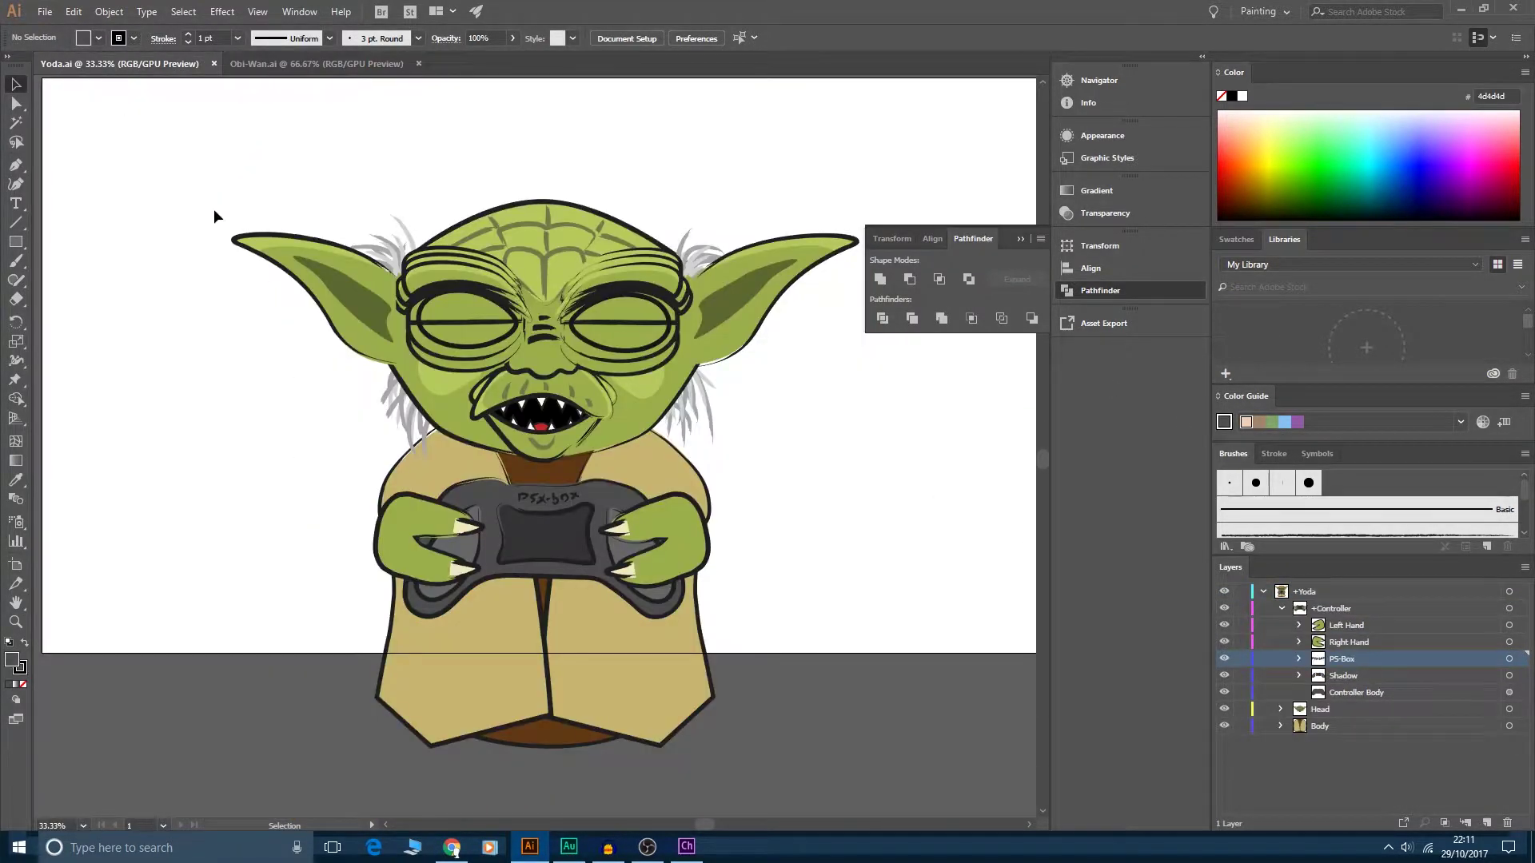
- Return to Character Animator, make Yoda's Frontal head layer independent, and check the puppet's movement in the scene
left_click(686, 847)
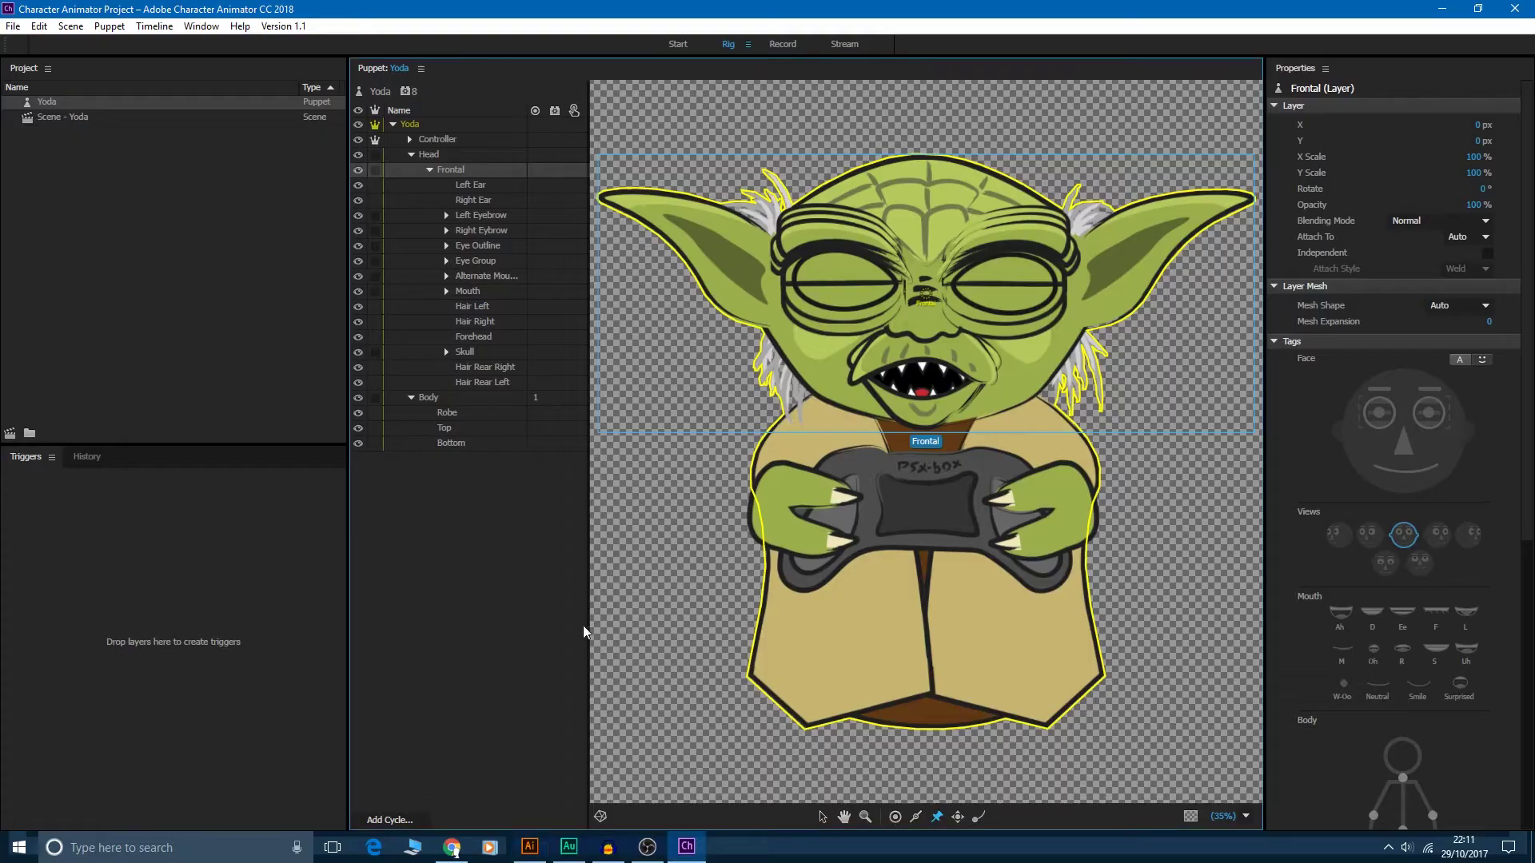
left_click(374, 169)
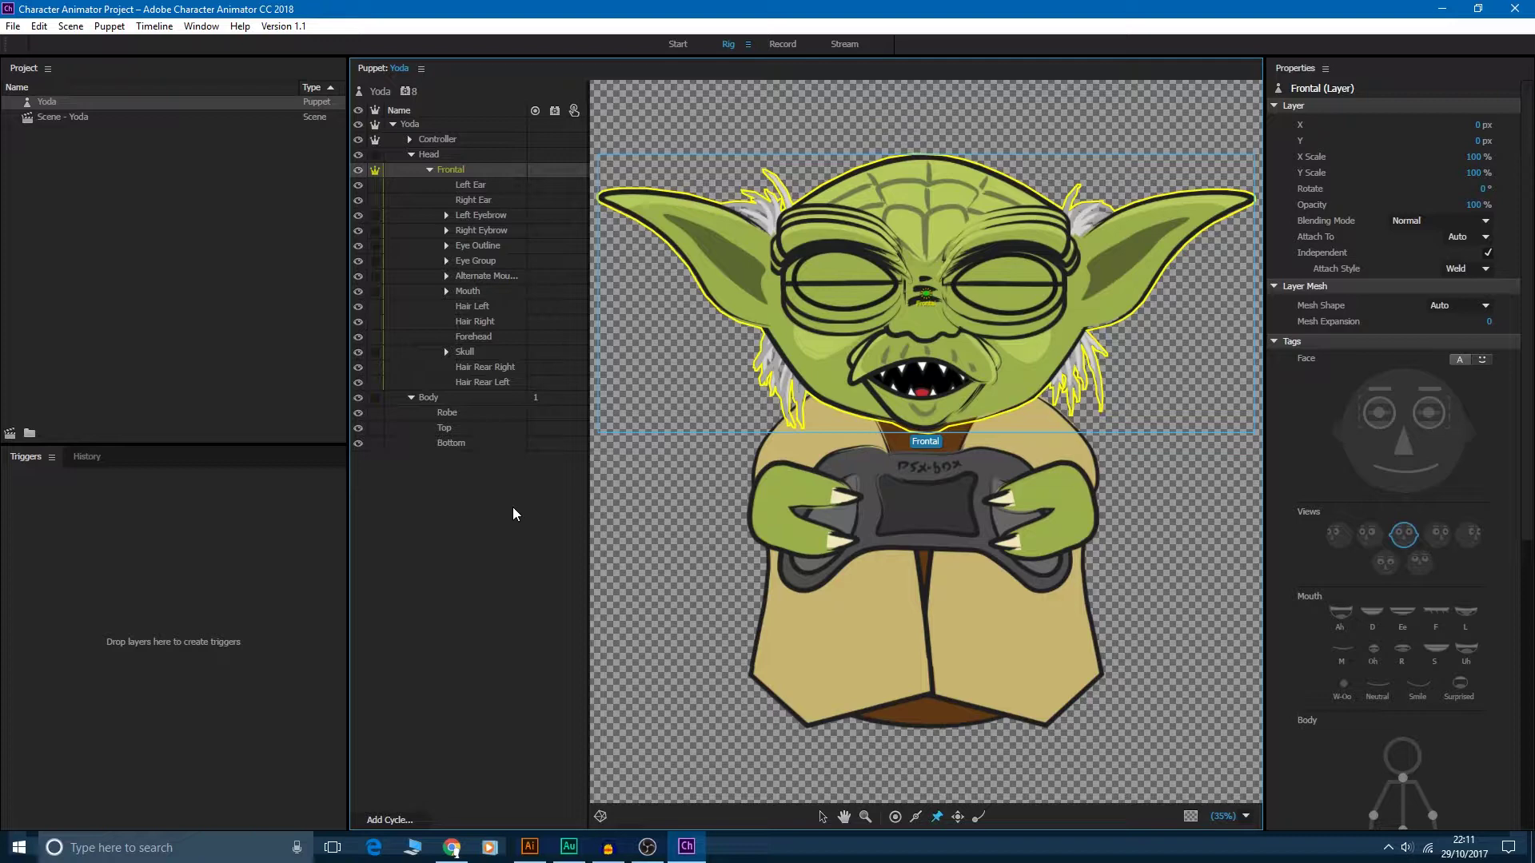
double_click(62, 117)
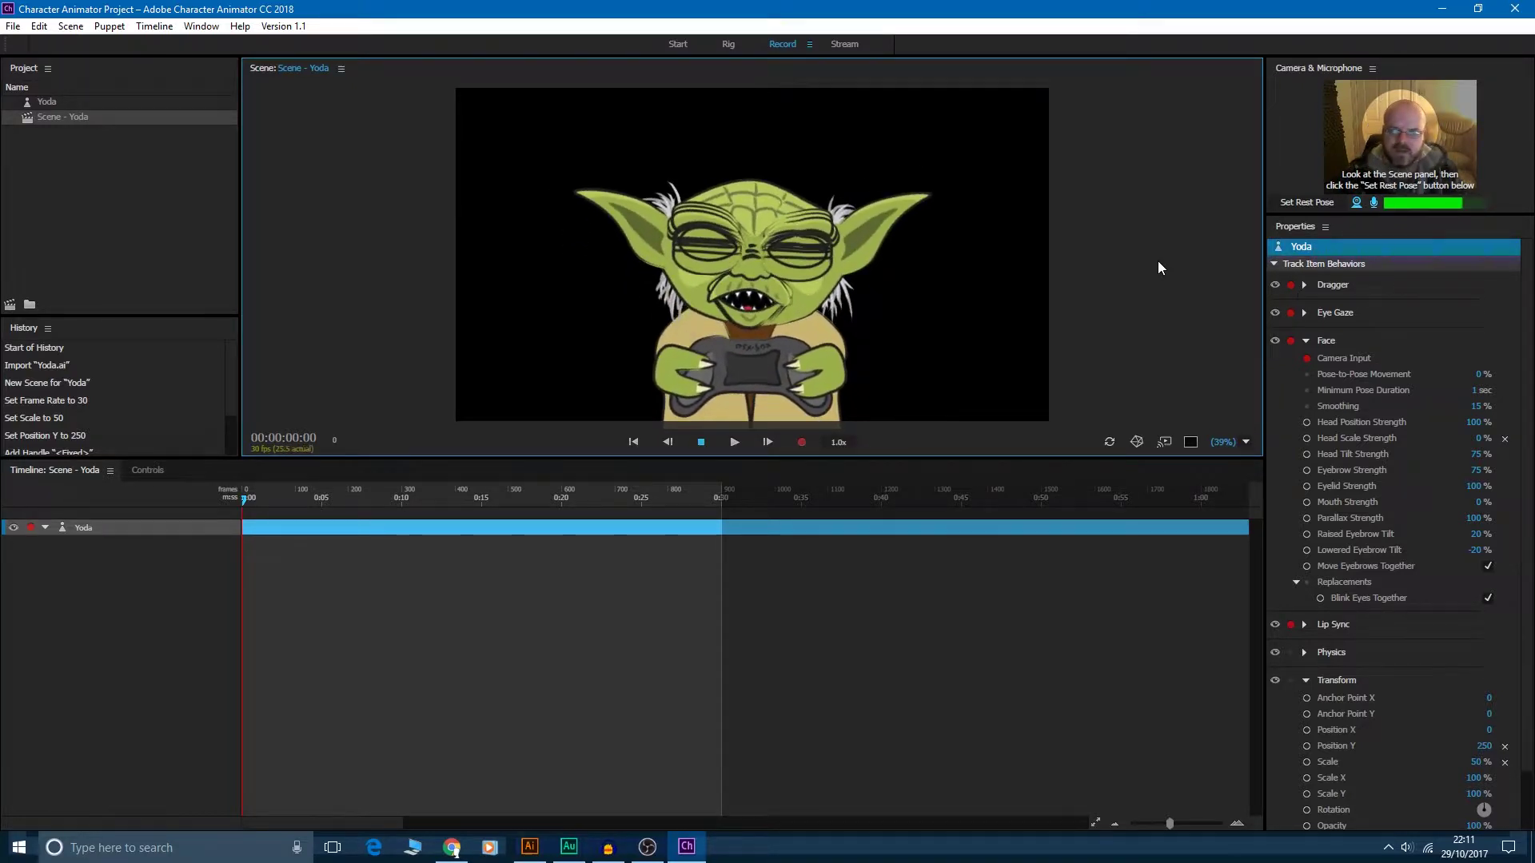
left_click(54, 99)
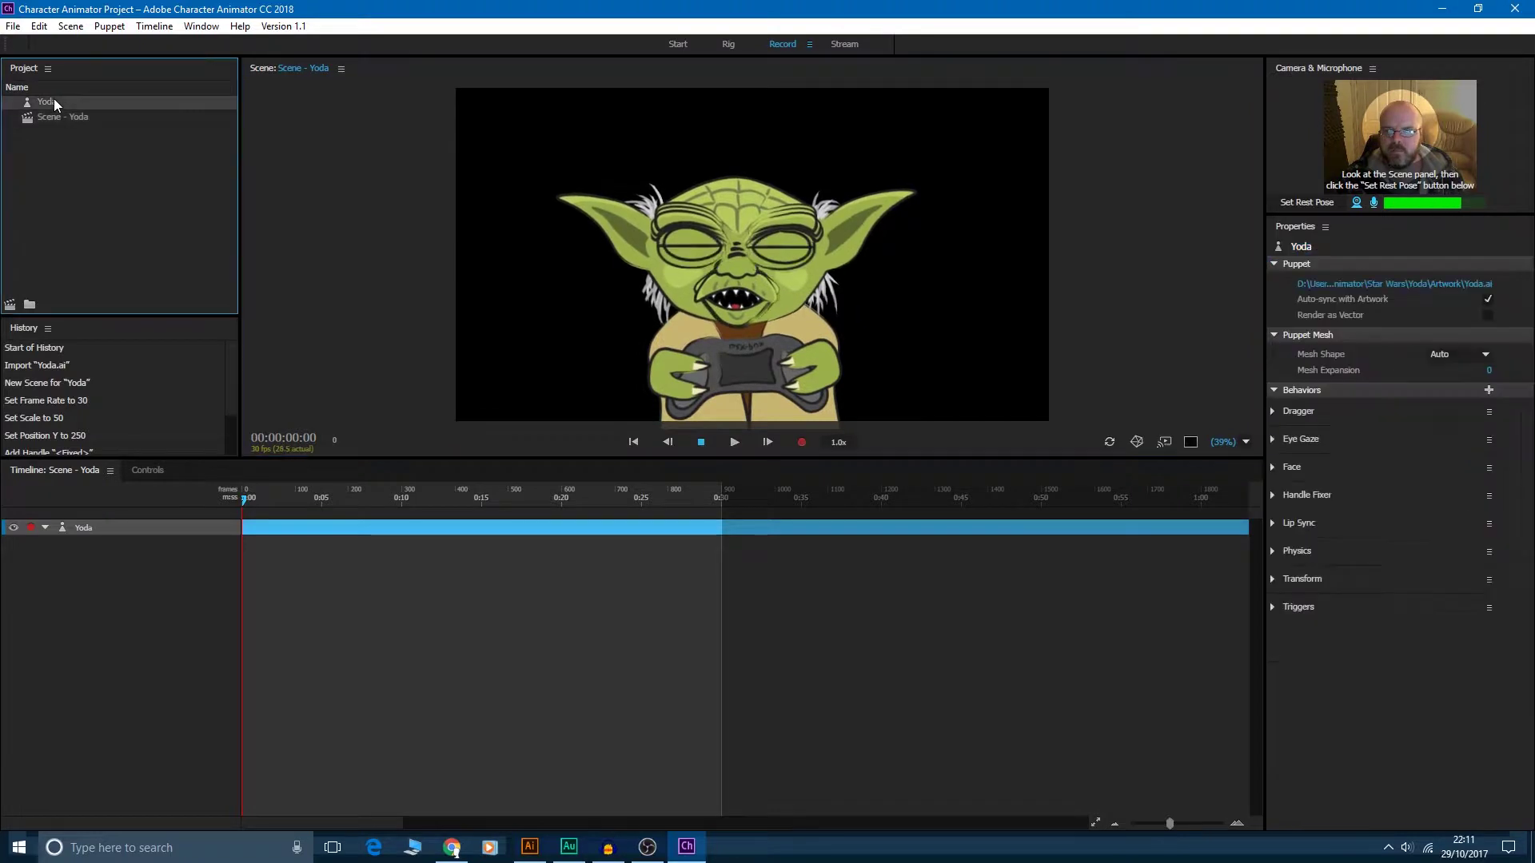
- Open Yoda's rig, switch to Illustrator, rename the Frontal layer inside Head to +Frontal and save Yoda.ai
double_click(55, 98)
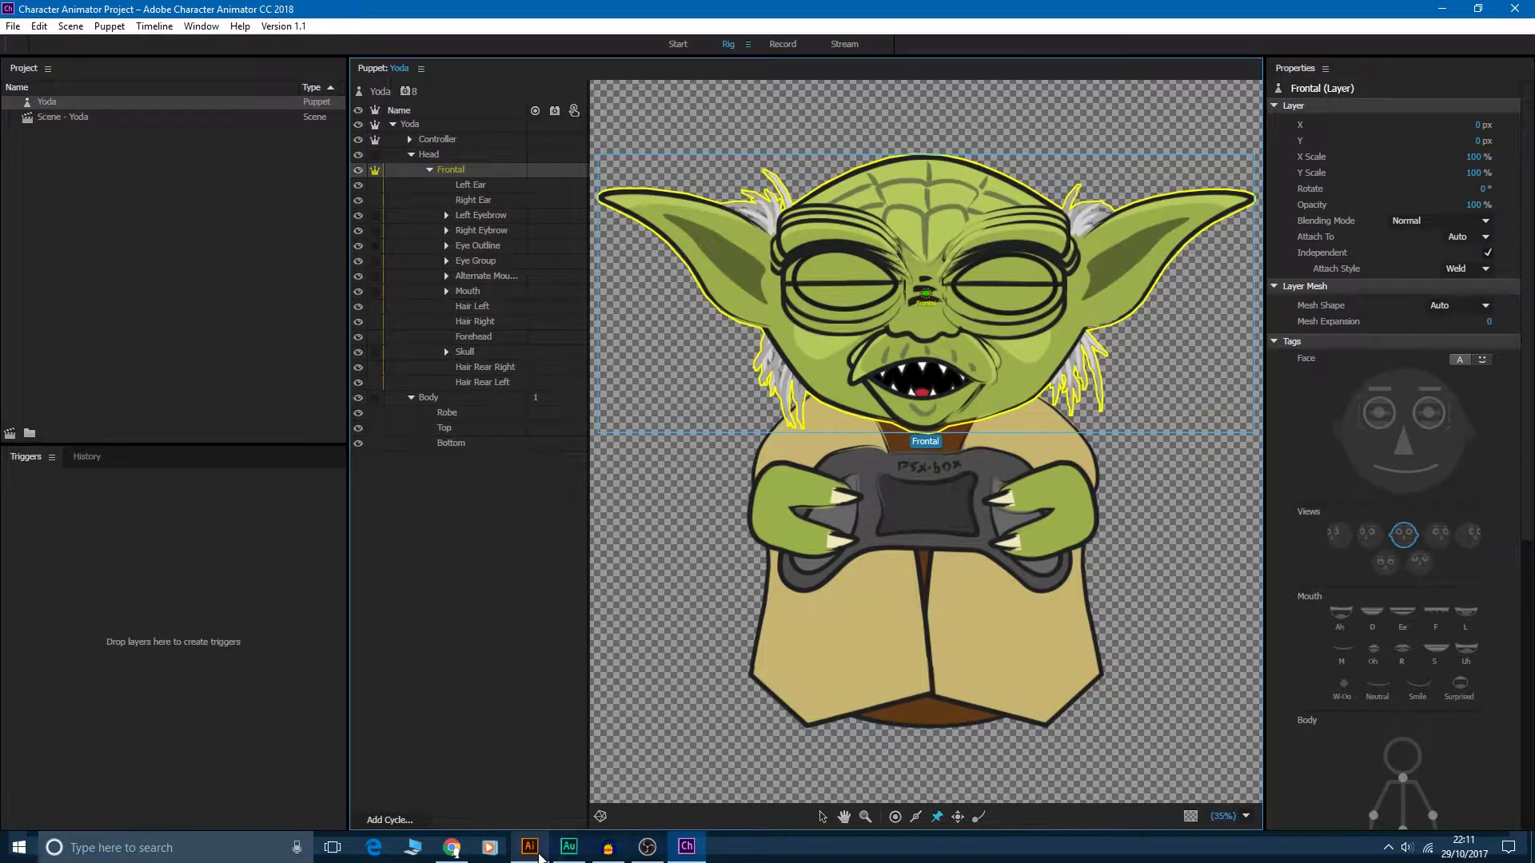
left_click(529, 847)
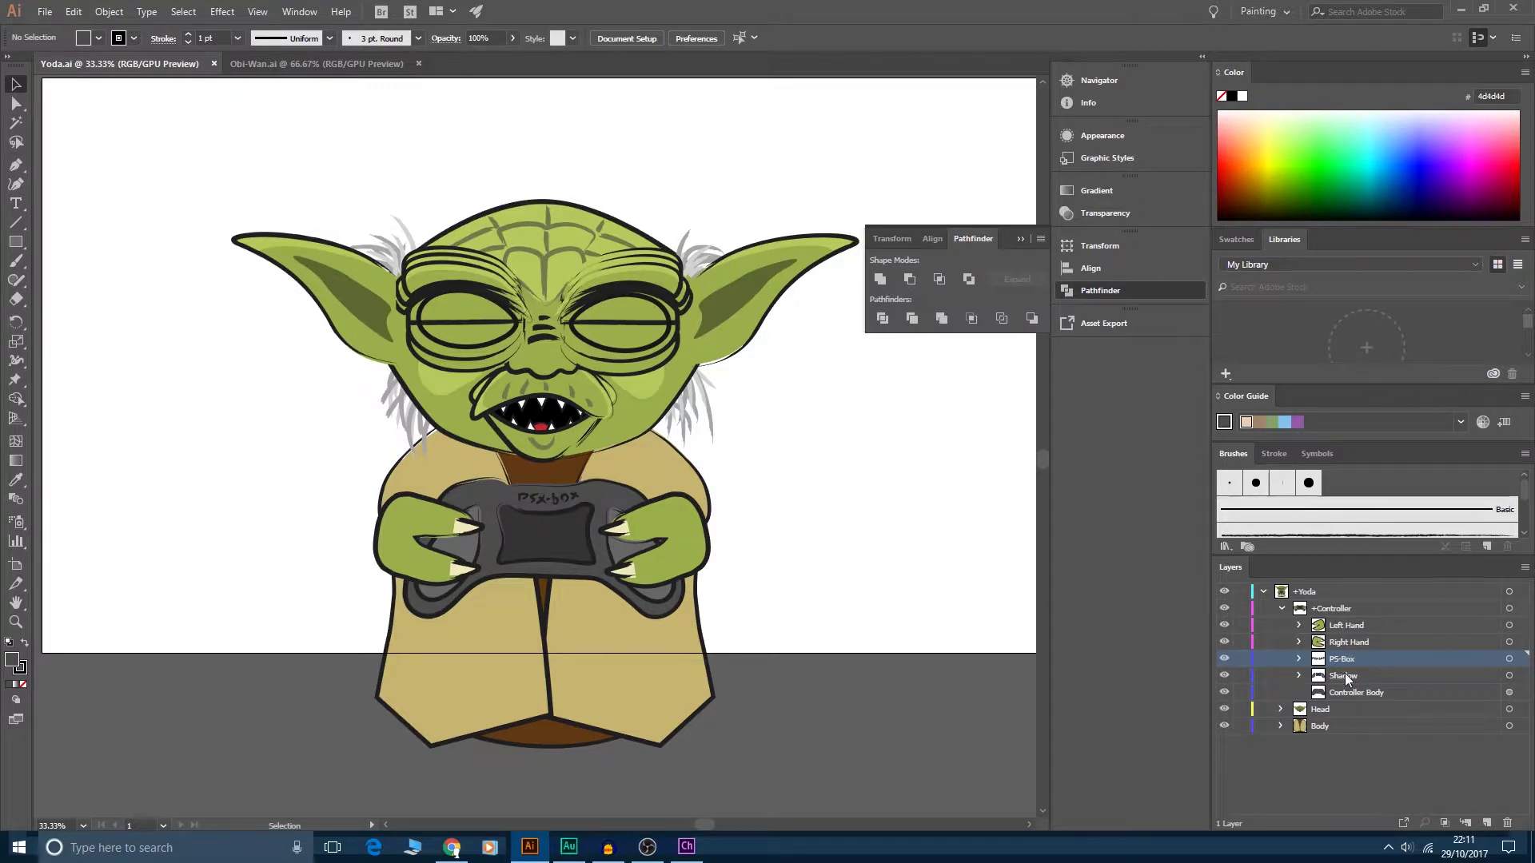
left_click(1322, 711)
left_click(1281, 709)
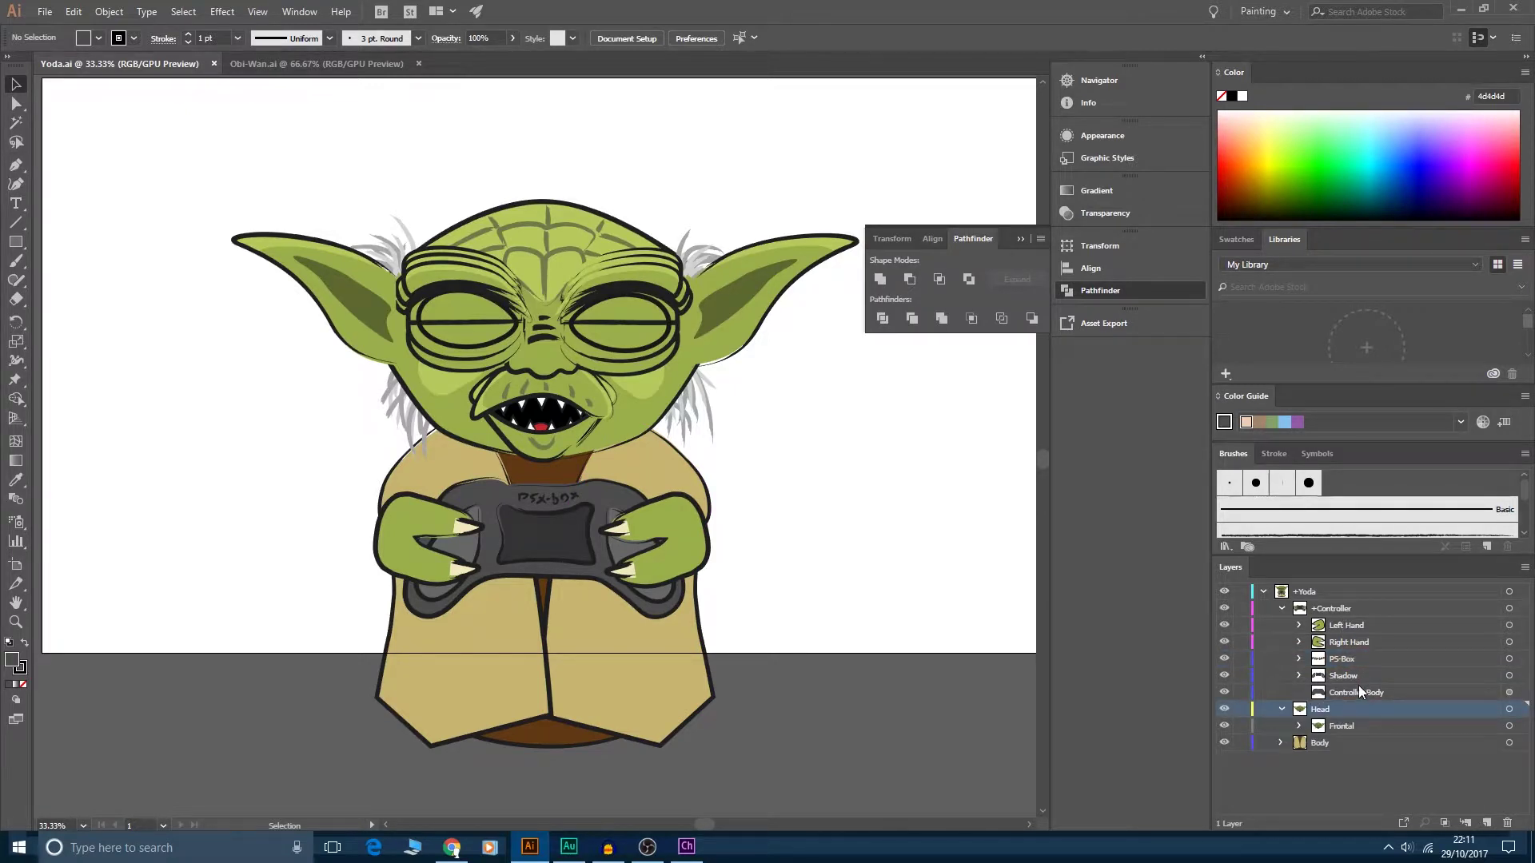
double_click(1333, 725)
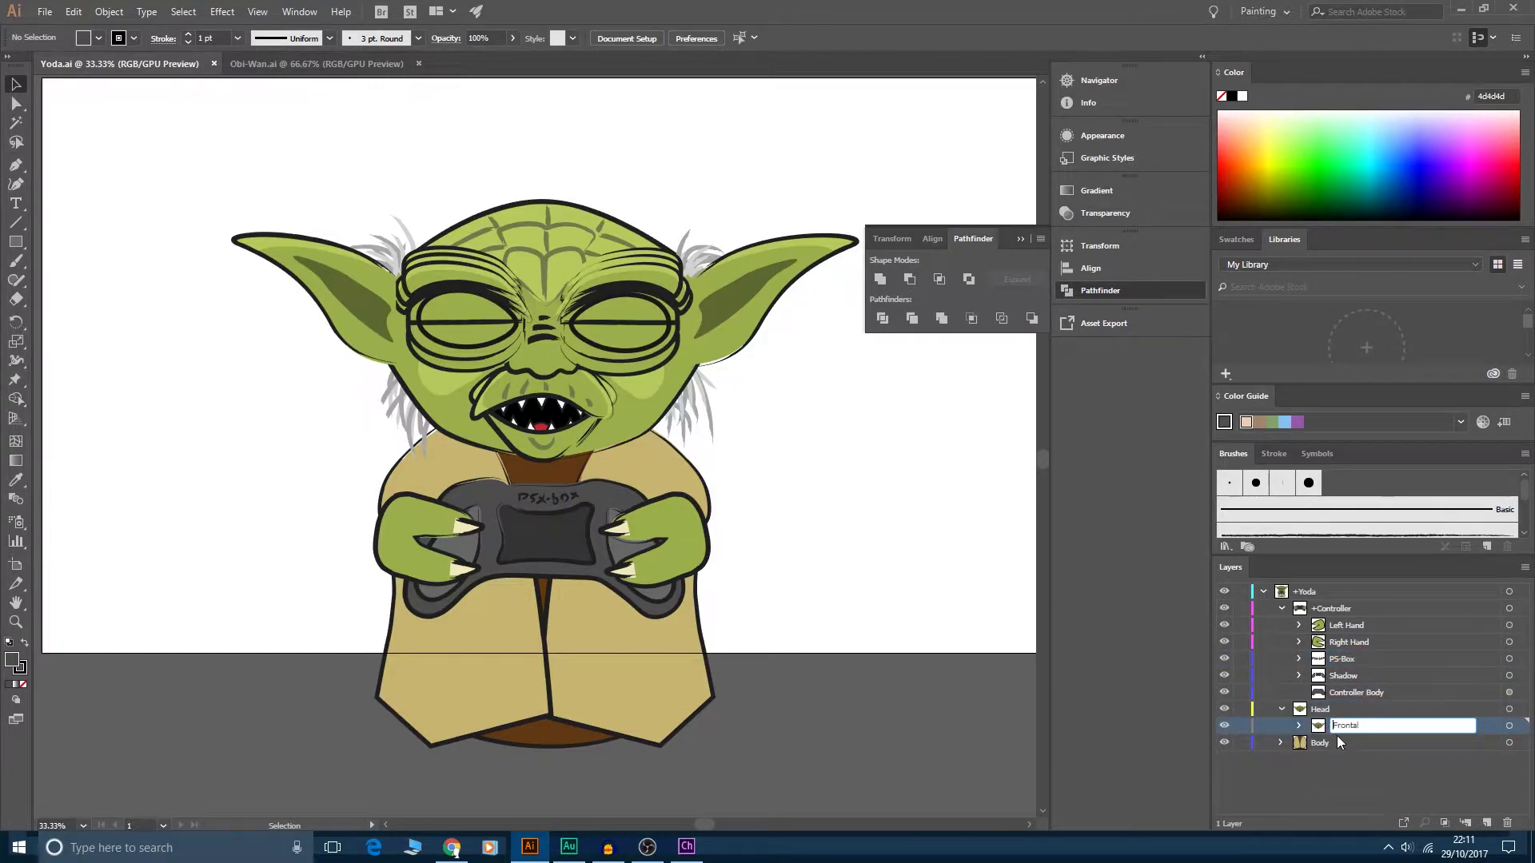
type("+")
key("Return")
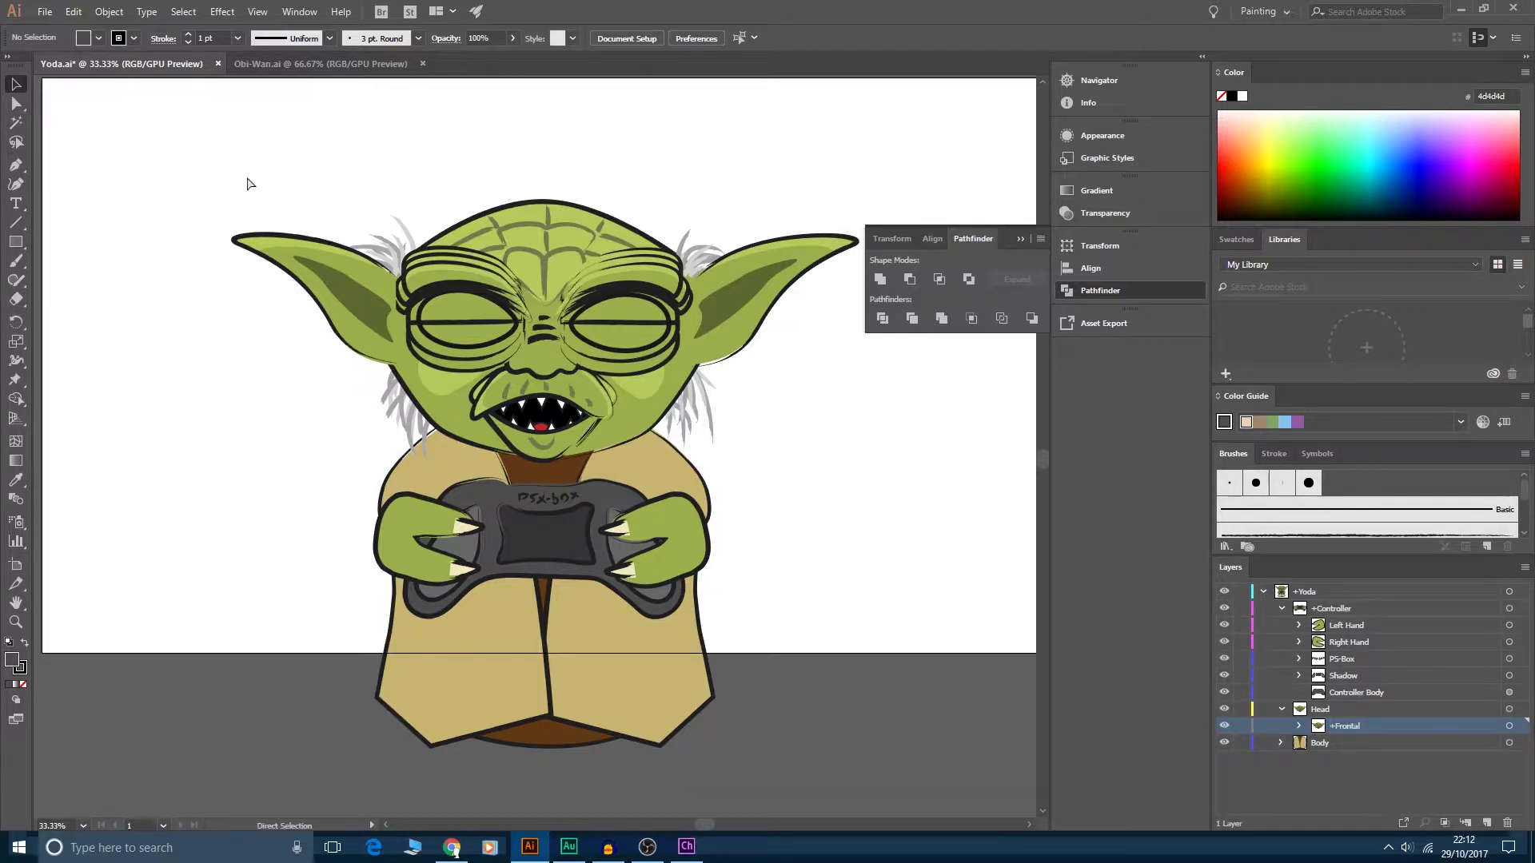
key("ctrl+s")
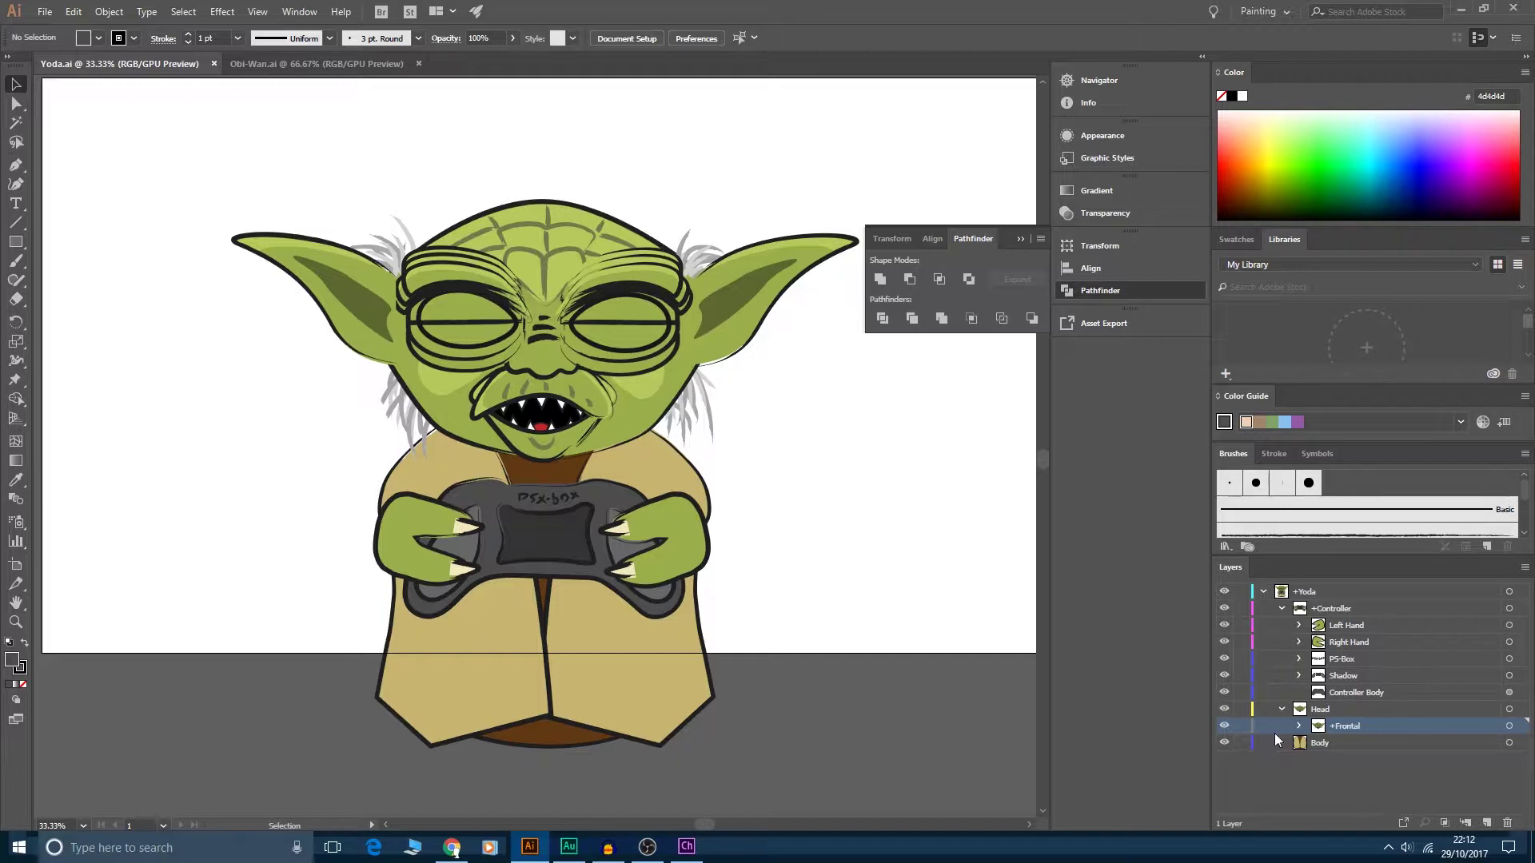
- Compare the sublayers of Yoda's +Frontal with those in Obi-Wan.ai, examining which eyebrow, mouth and ear layer names carry a plus prefix
left_click(1299, 725)
scroll(1374, 697, "down", 1)
scroll(1374, 697, "down", 1)
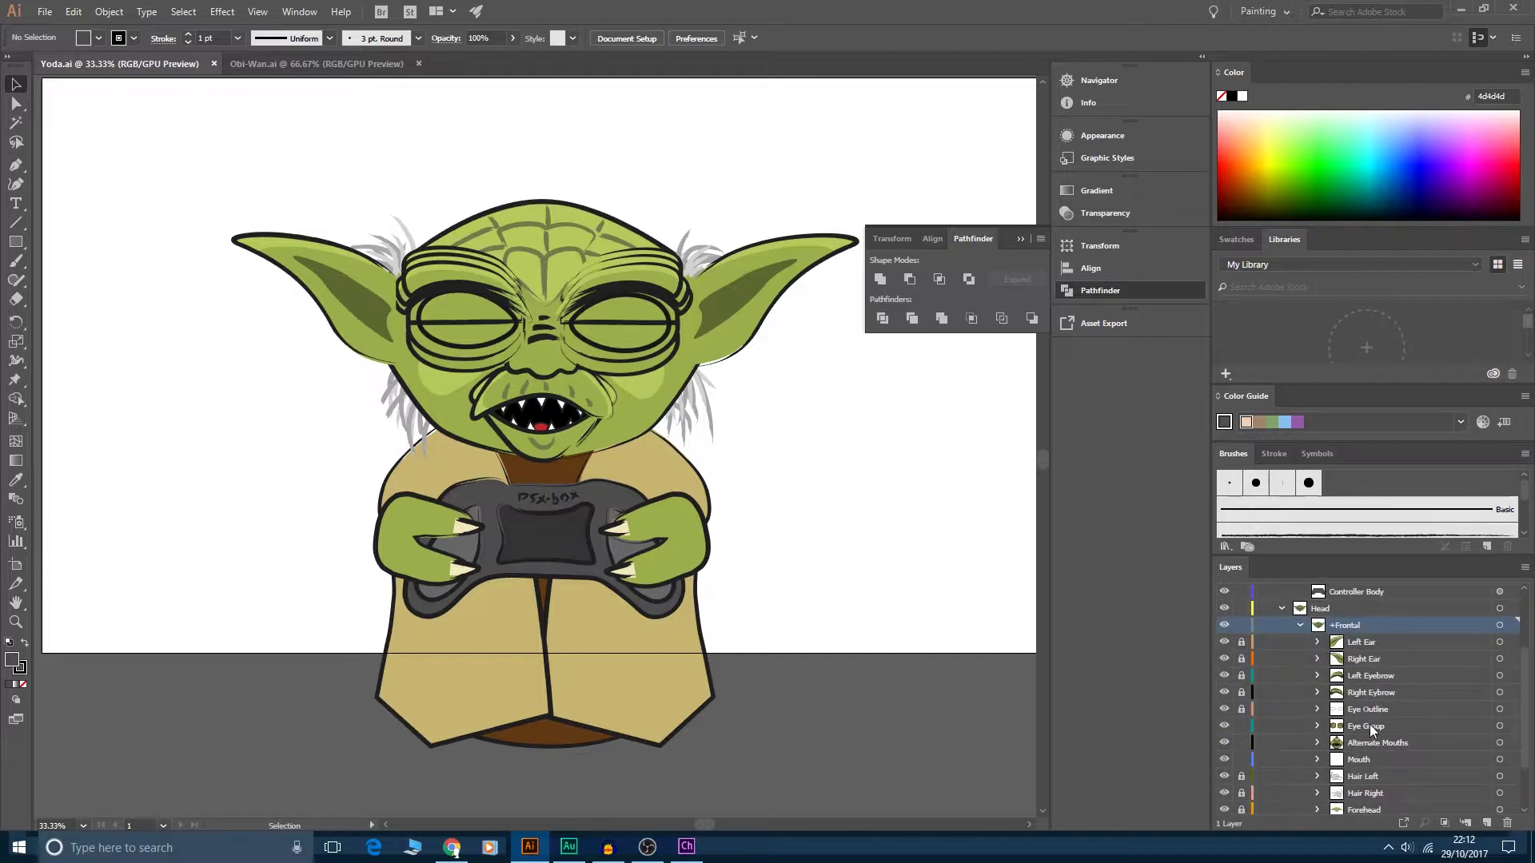
left_click(1364, 677)
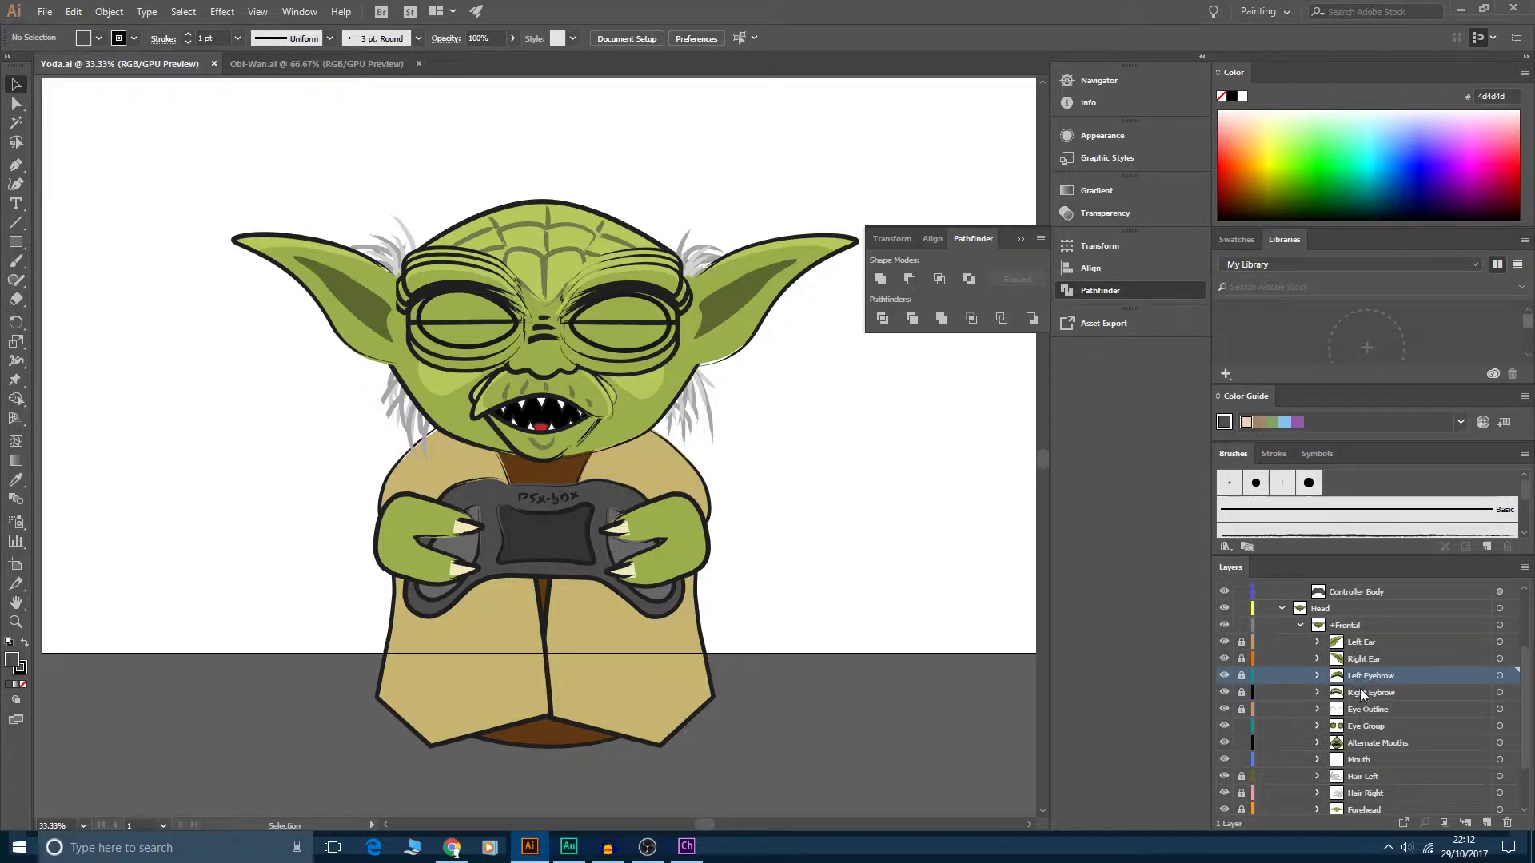
left_click(275, 64)
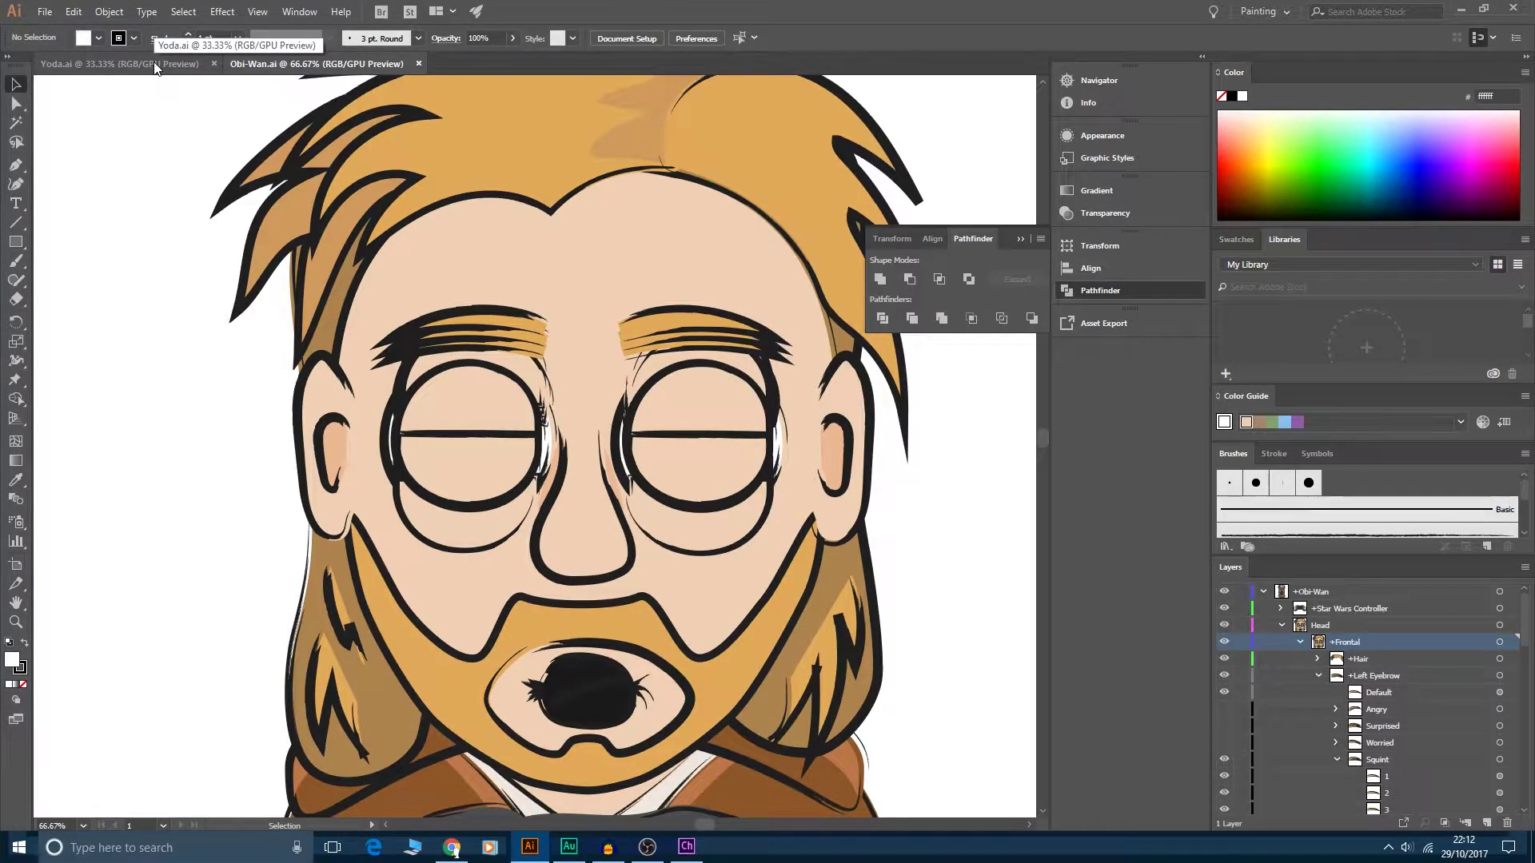
left_click(1318, 675)
left_click(1318, 692)
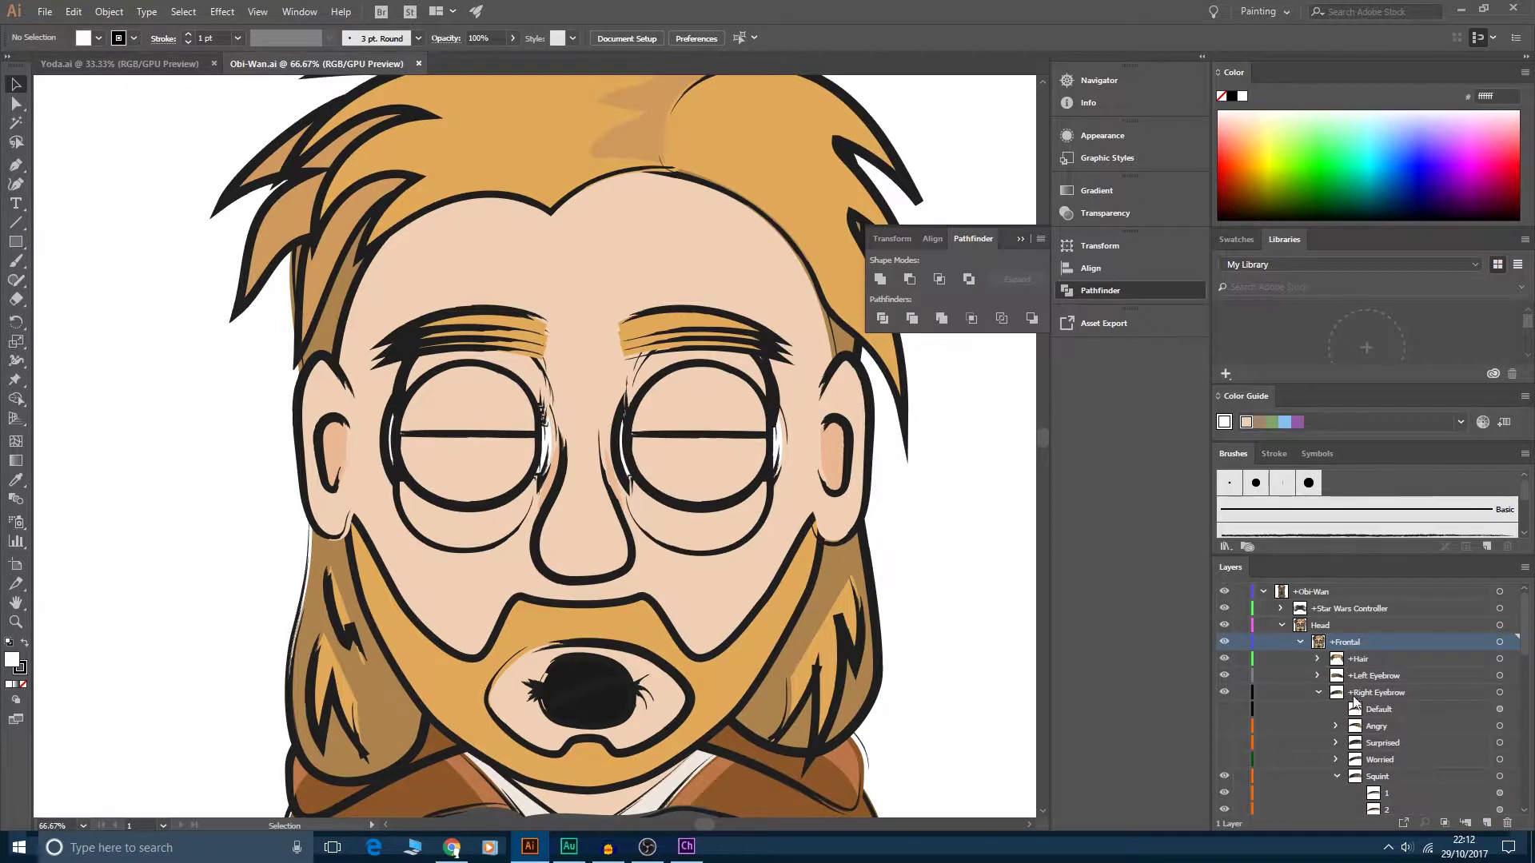
left_click(1318, 692)
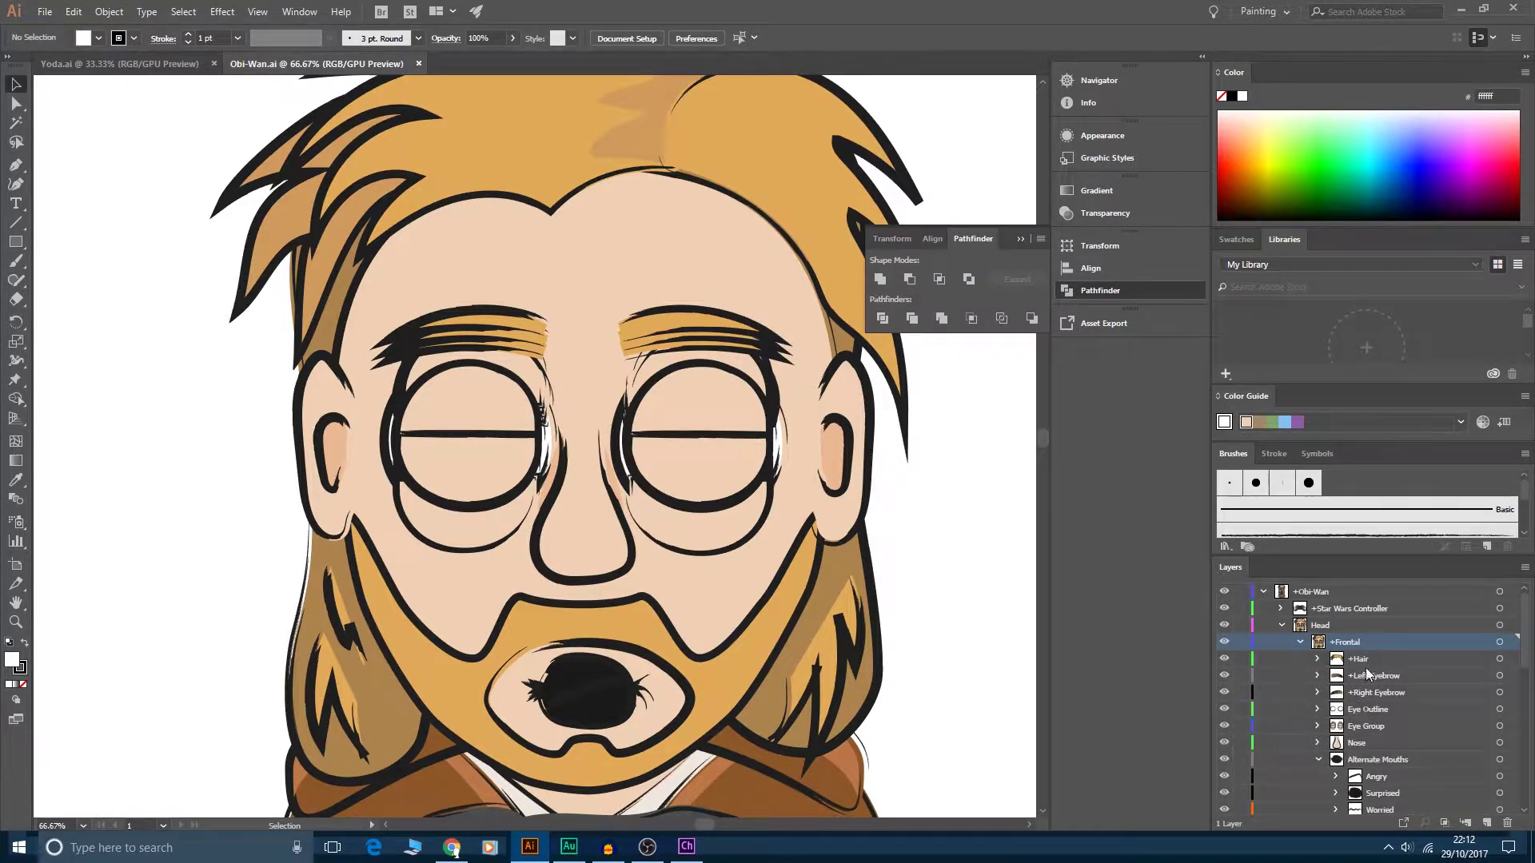
left_click(1319, 760)
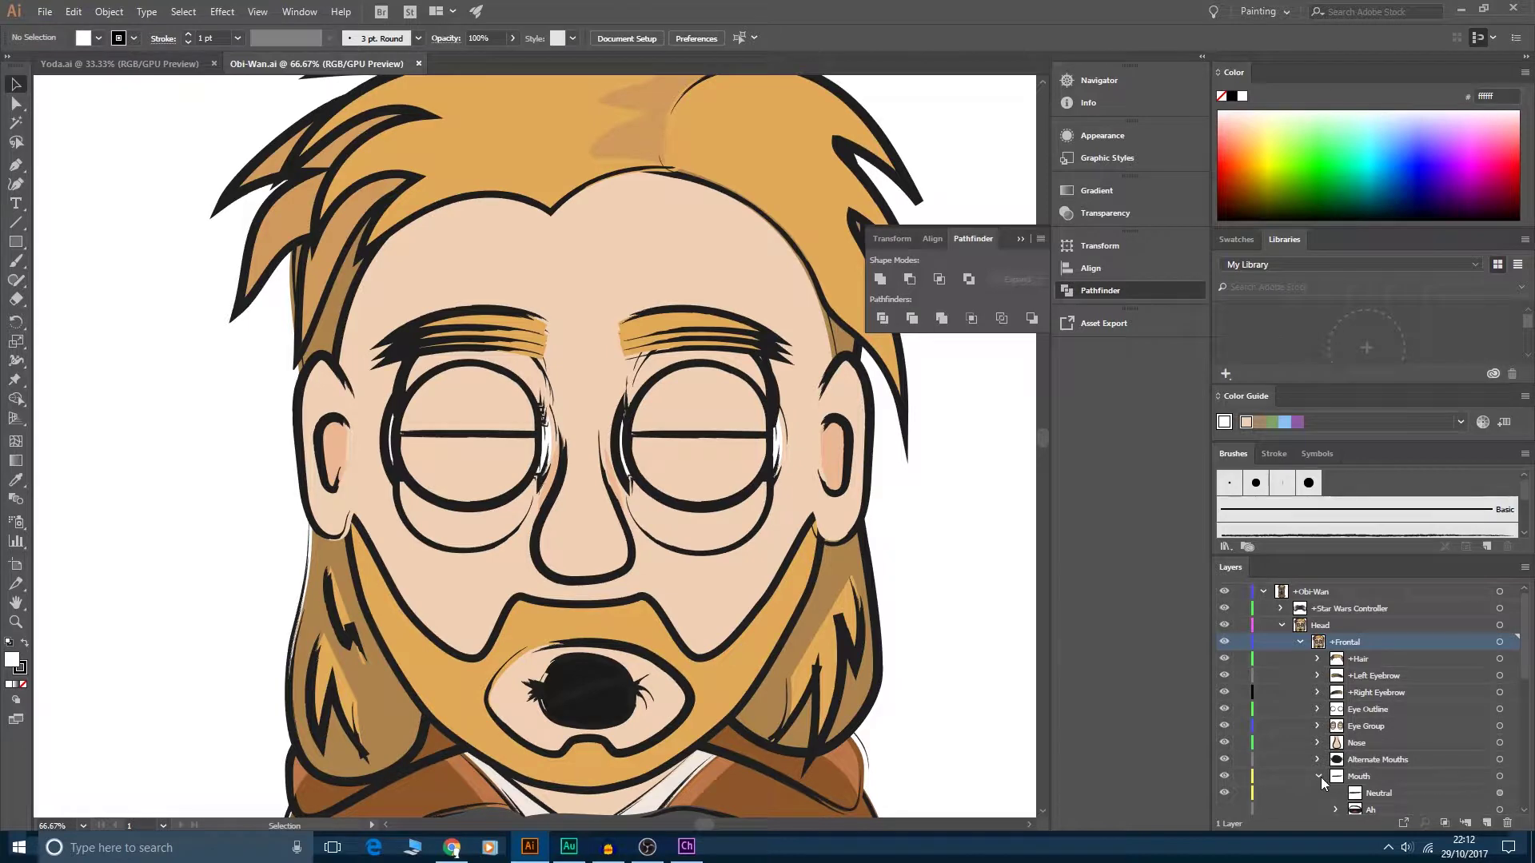
scroll(1365, 729, "down", 1)
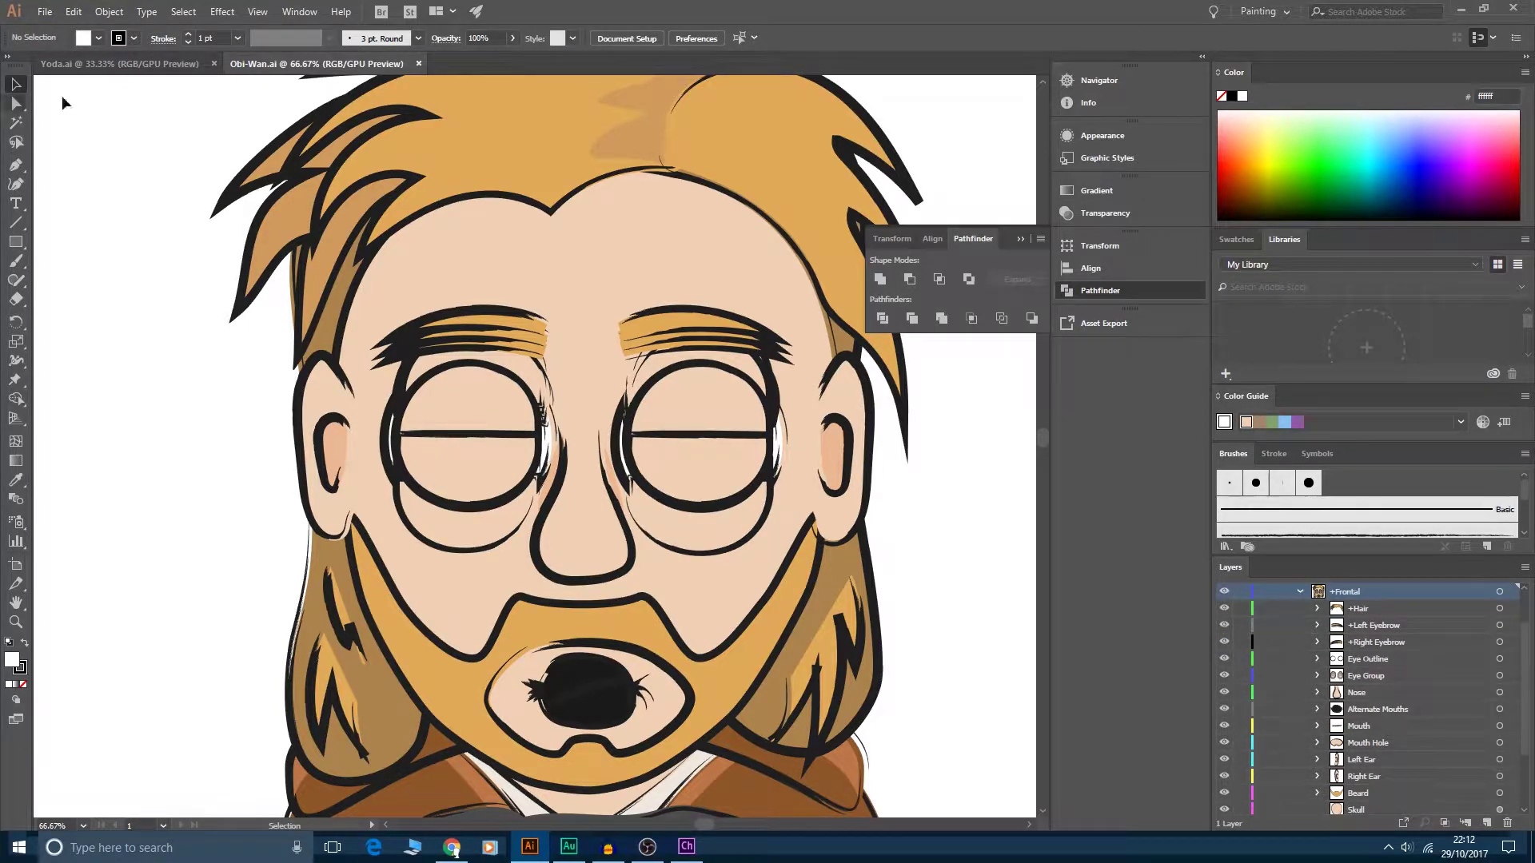
- Return to Yoda.ai and rename the two ear layers to +Left Ear and +Right Ear
left_click(119, 64)
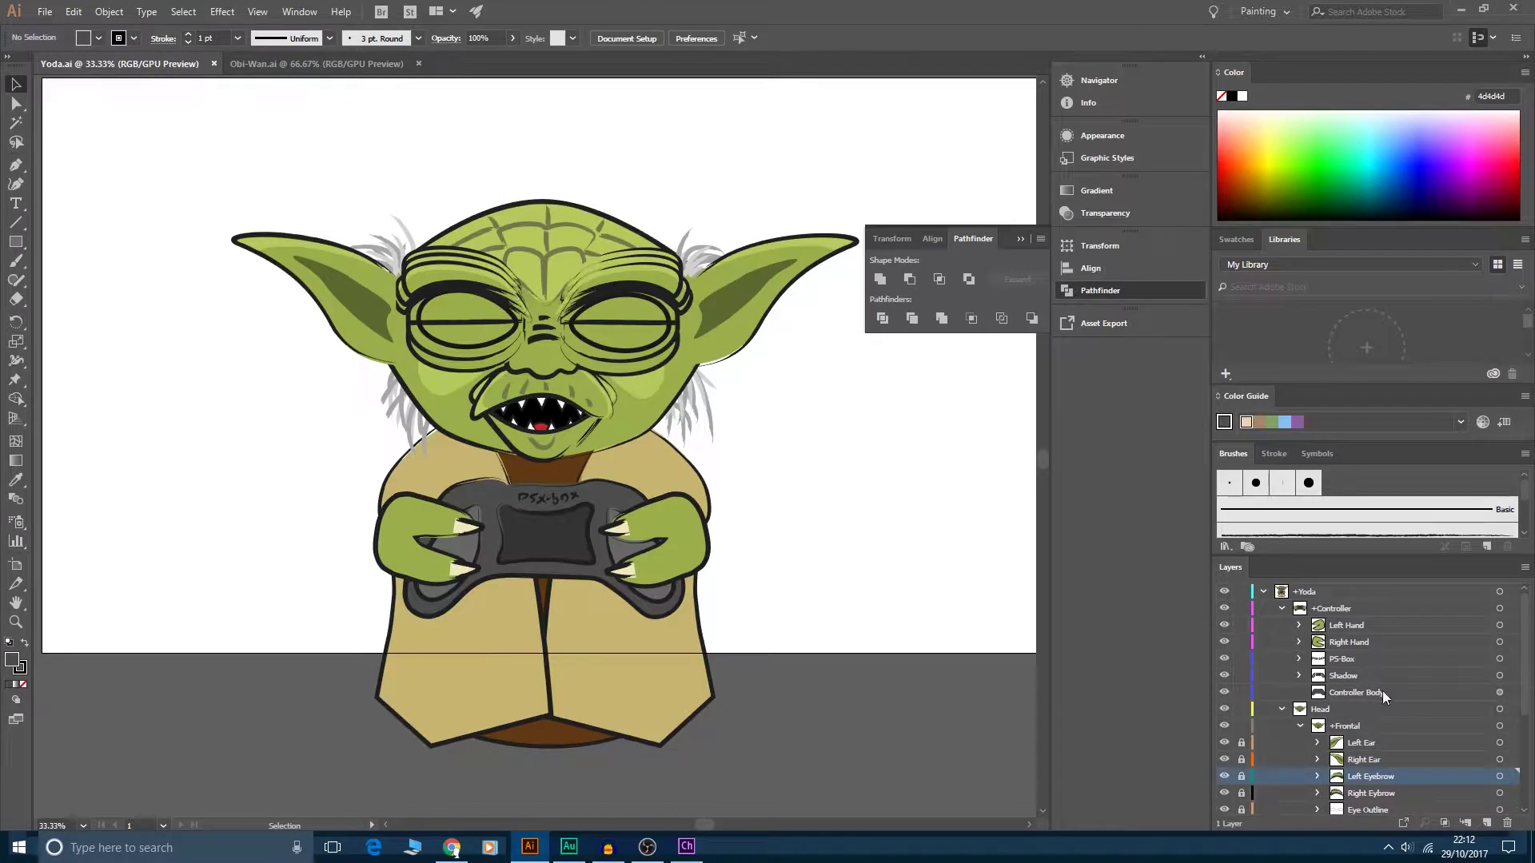
double_click(1358, 744)
left_click(1352, 743)
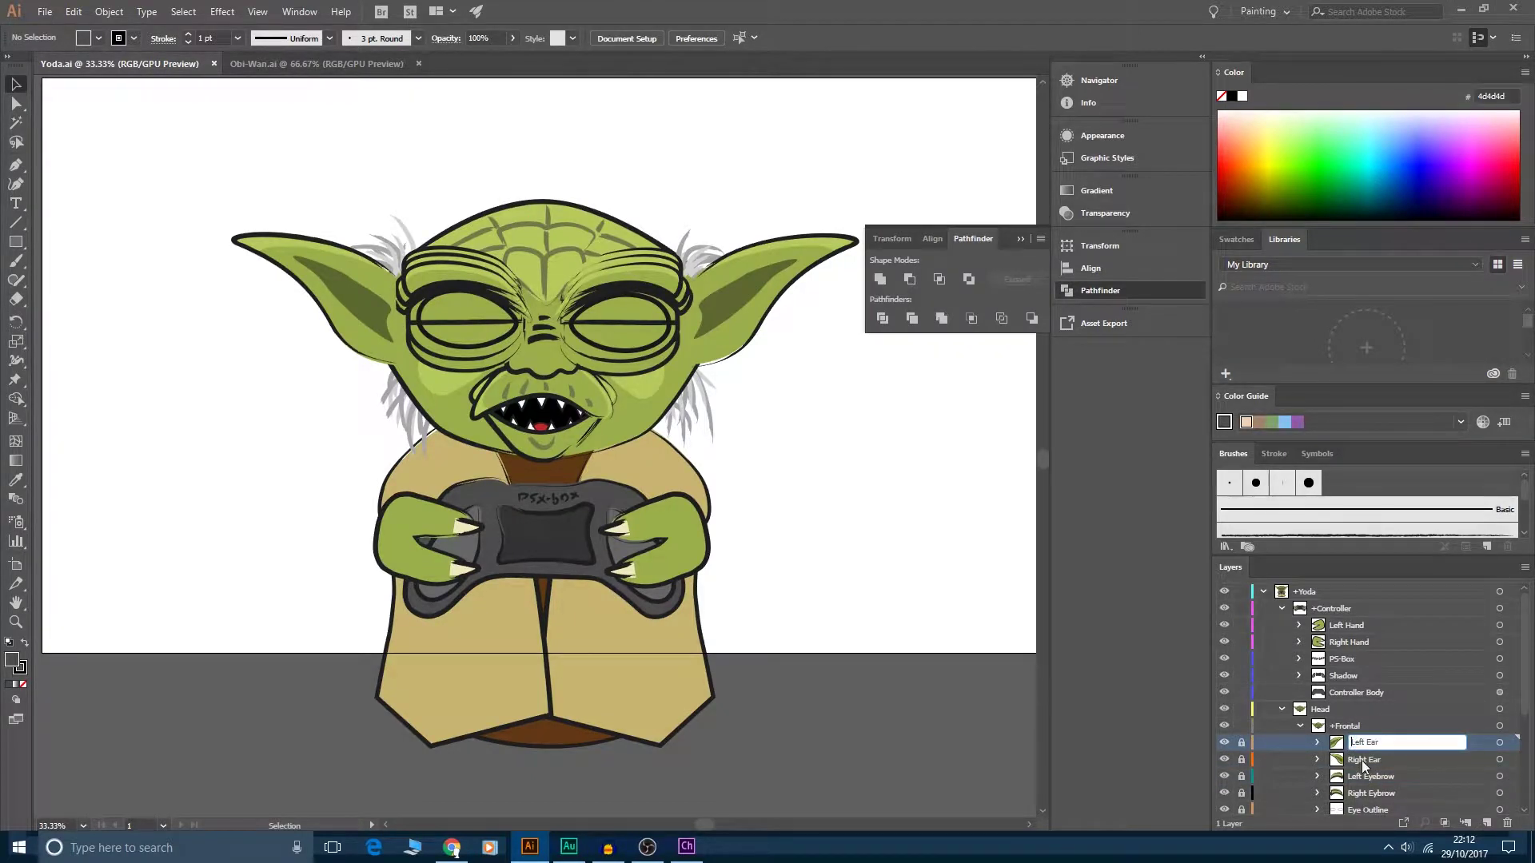
type("+")
key("Return")
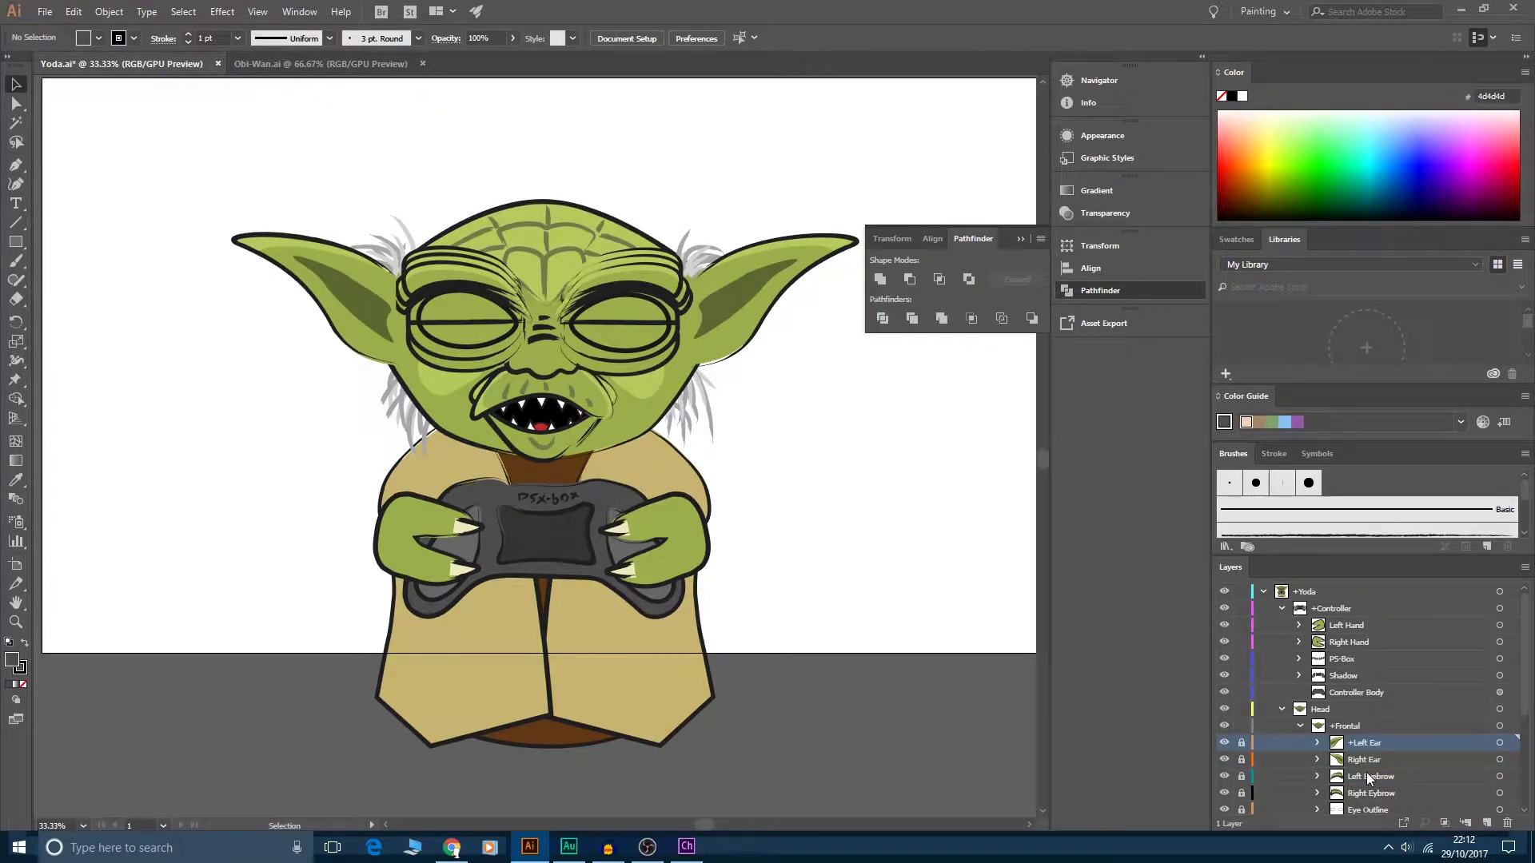
double_click(1366, 761)
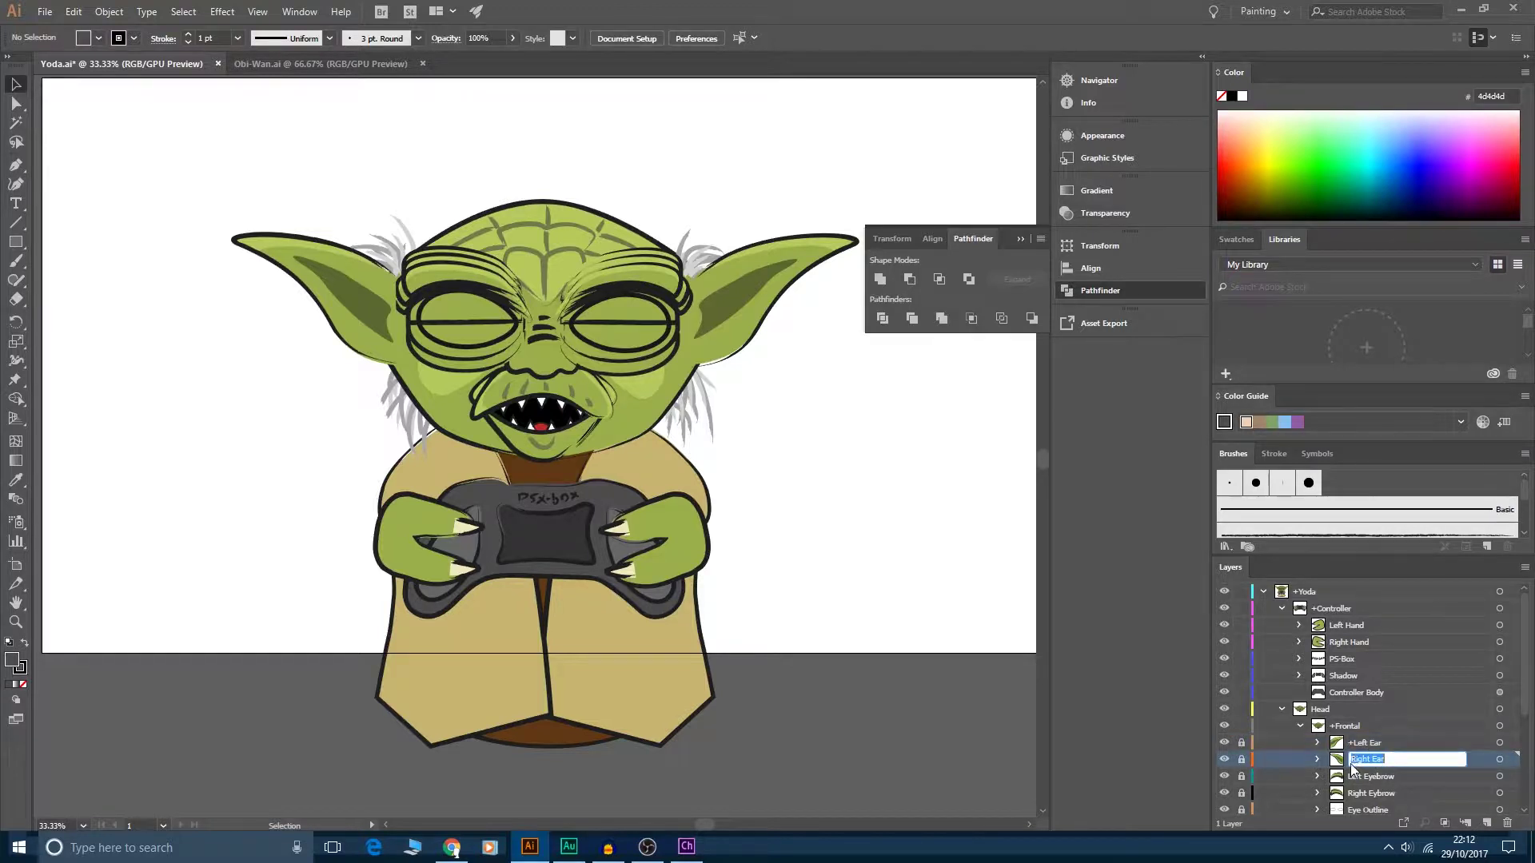
left_click(1353, 769)
type("+")
key("Return")
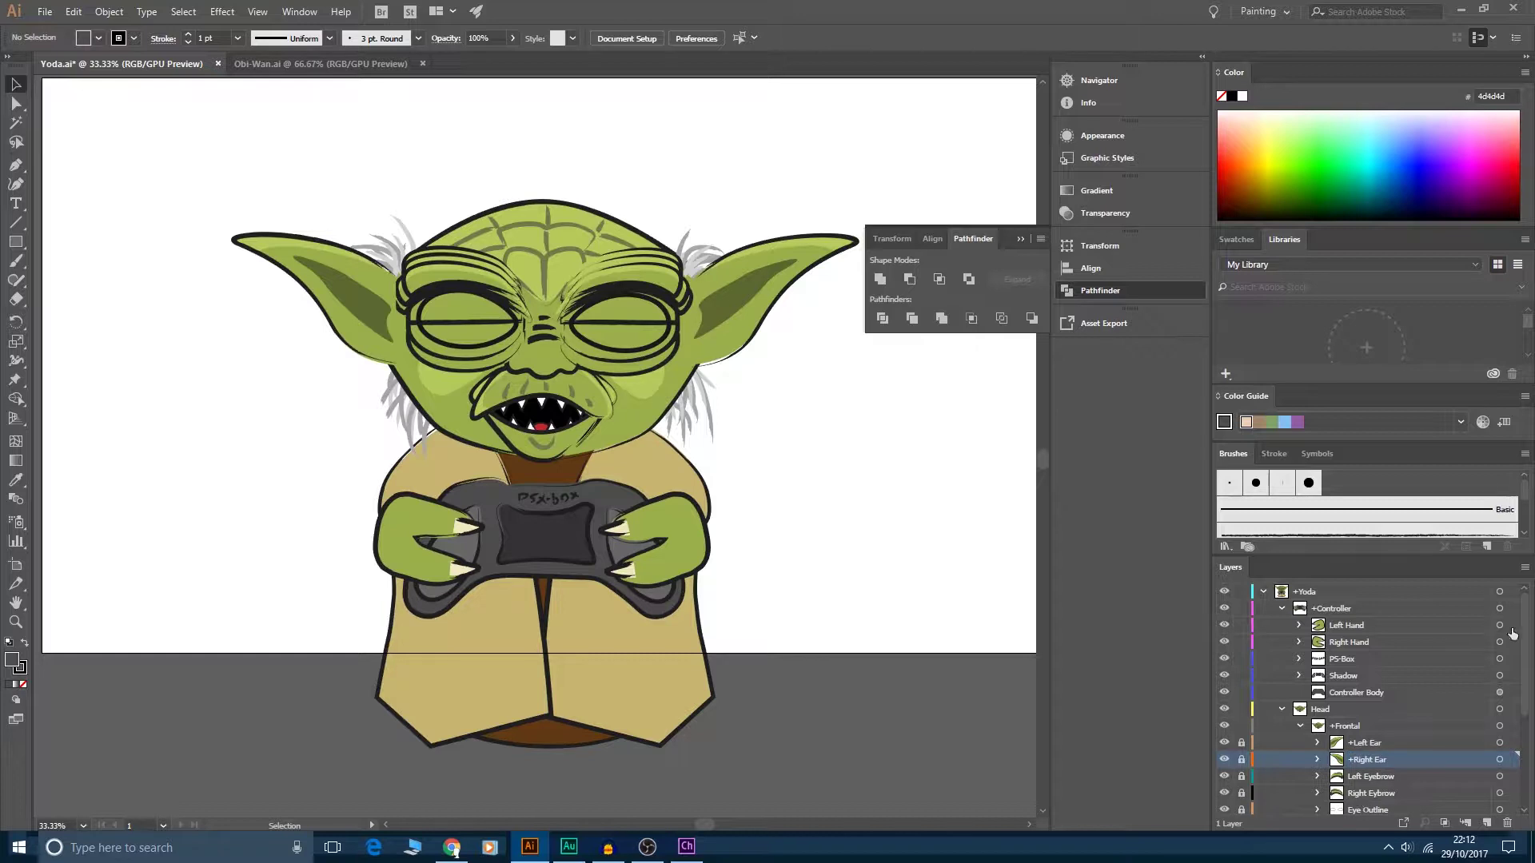
- Rename Yoda's eyebrow layers in the +Frontal group to +Left Eyebrow and +Right Eybrow
scroll(1512, 634, "down", 5)
left_click(1351, 662)
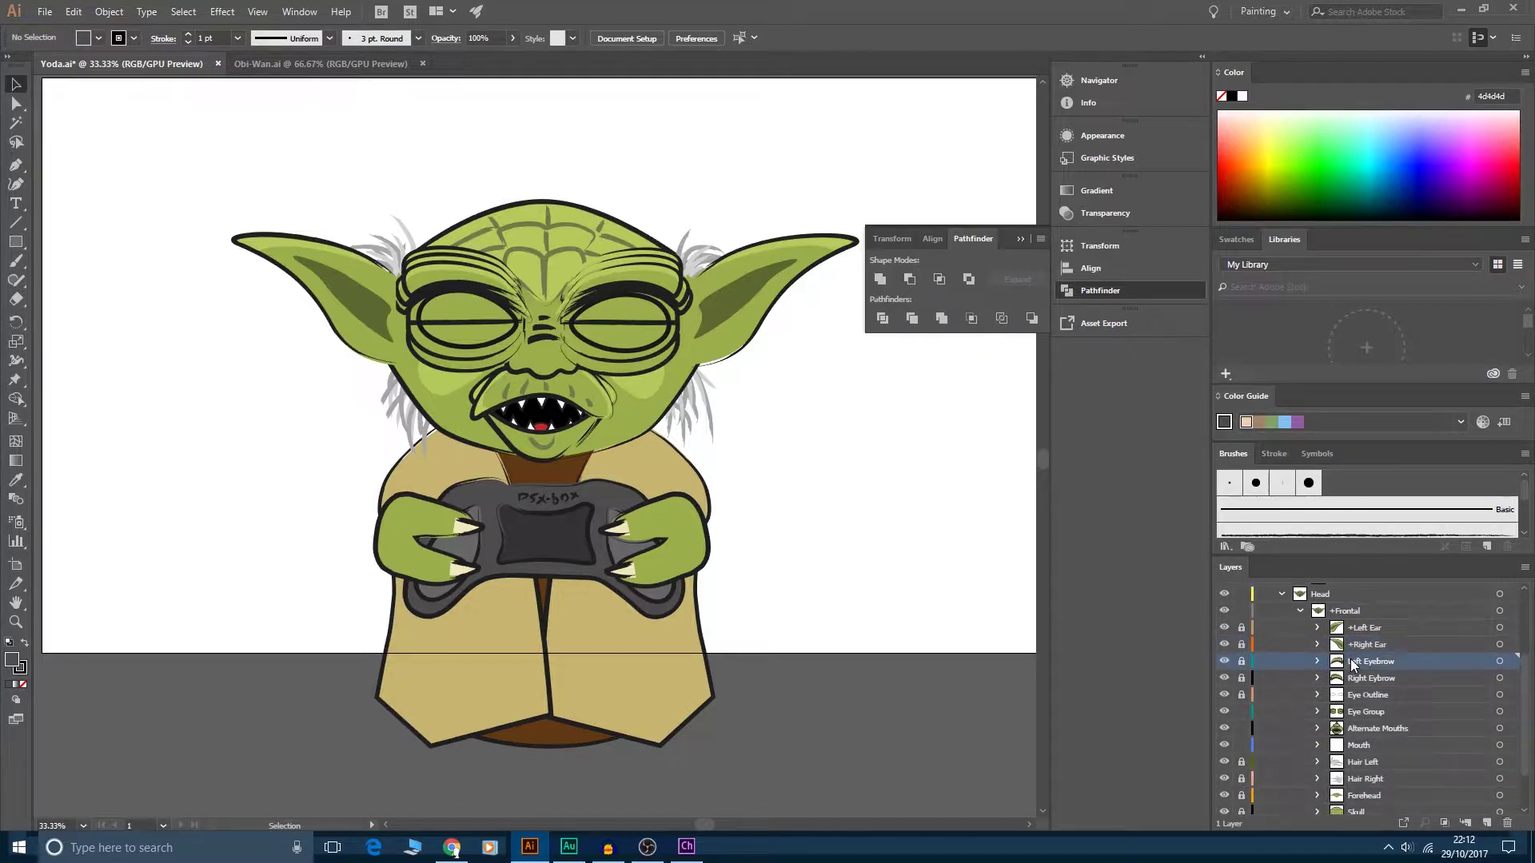
double_click(1351, 664)
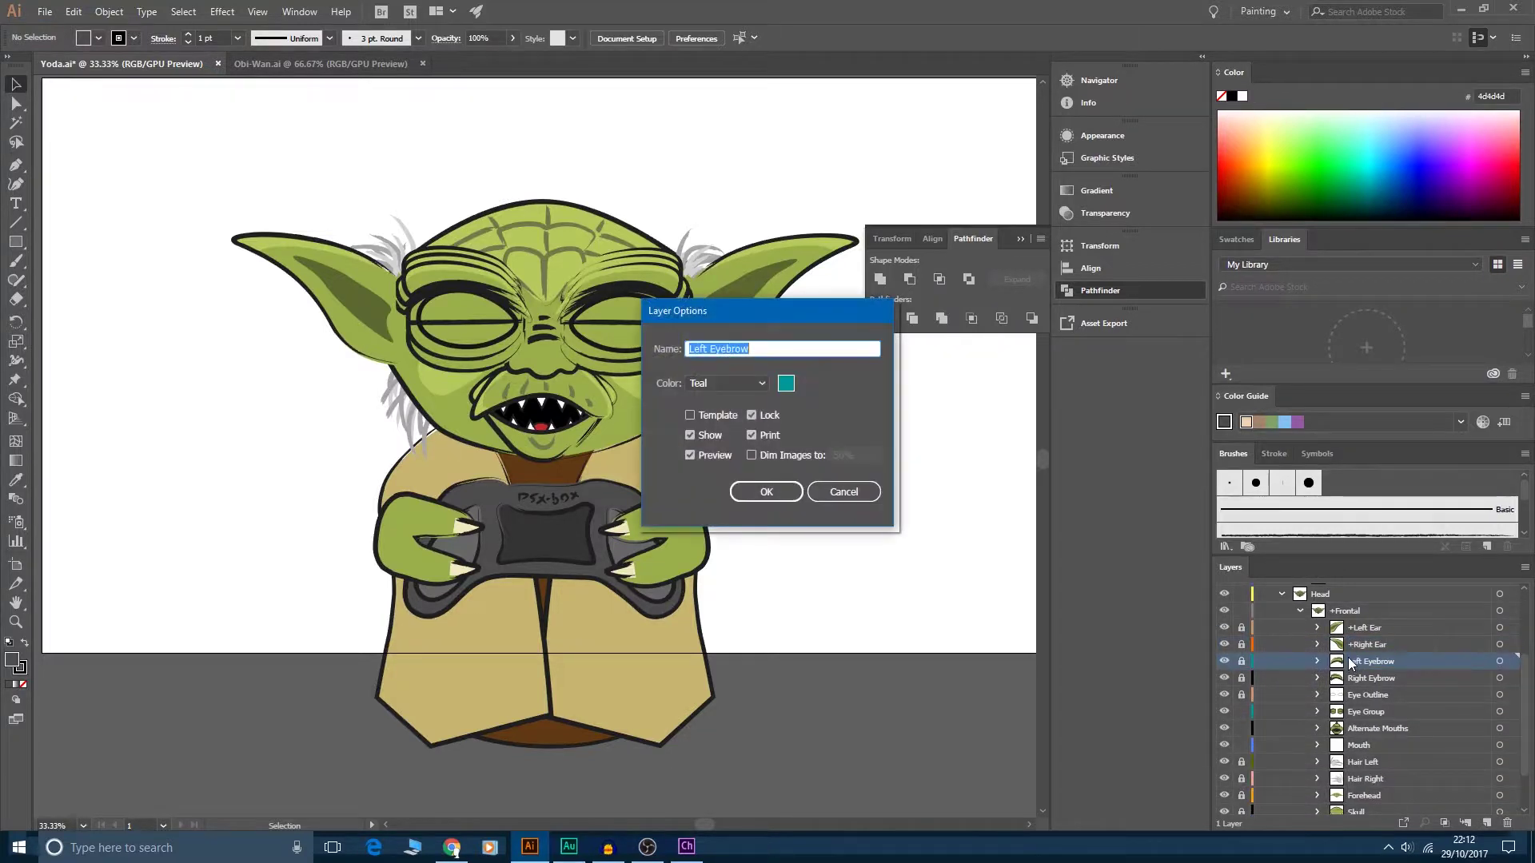
left_click(693, 349)
type("+")
key("Return")
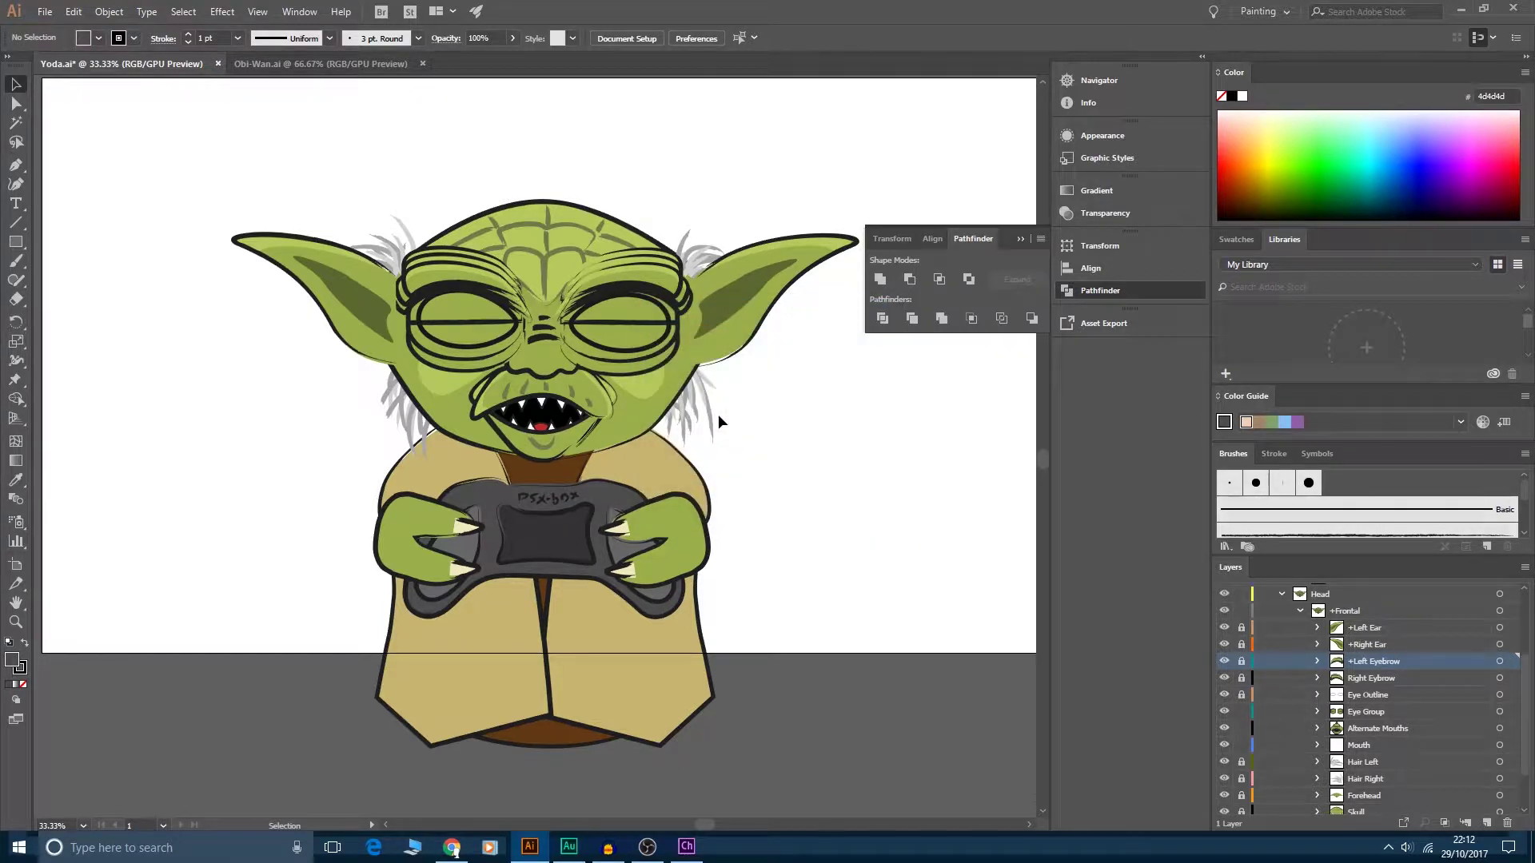
double_click(1361, 678)
left_click(1350, 678)
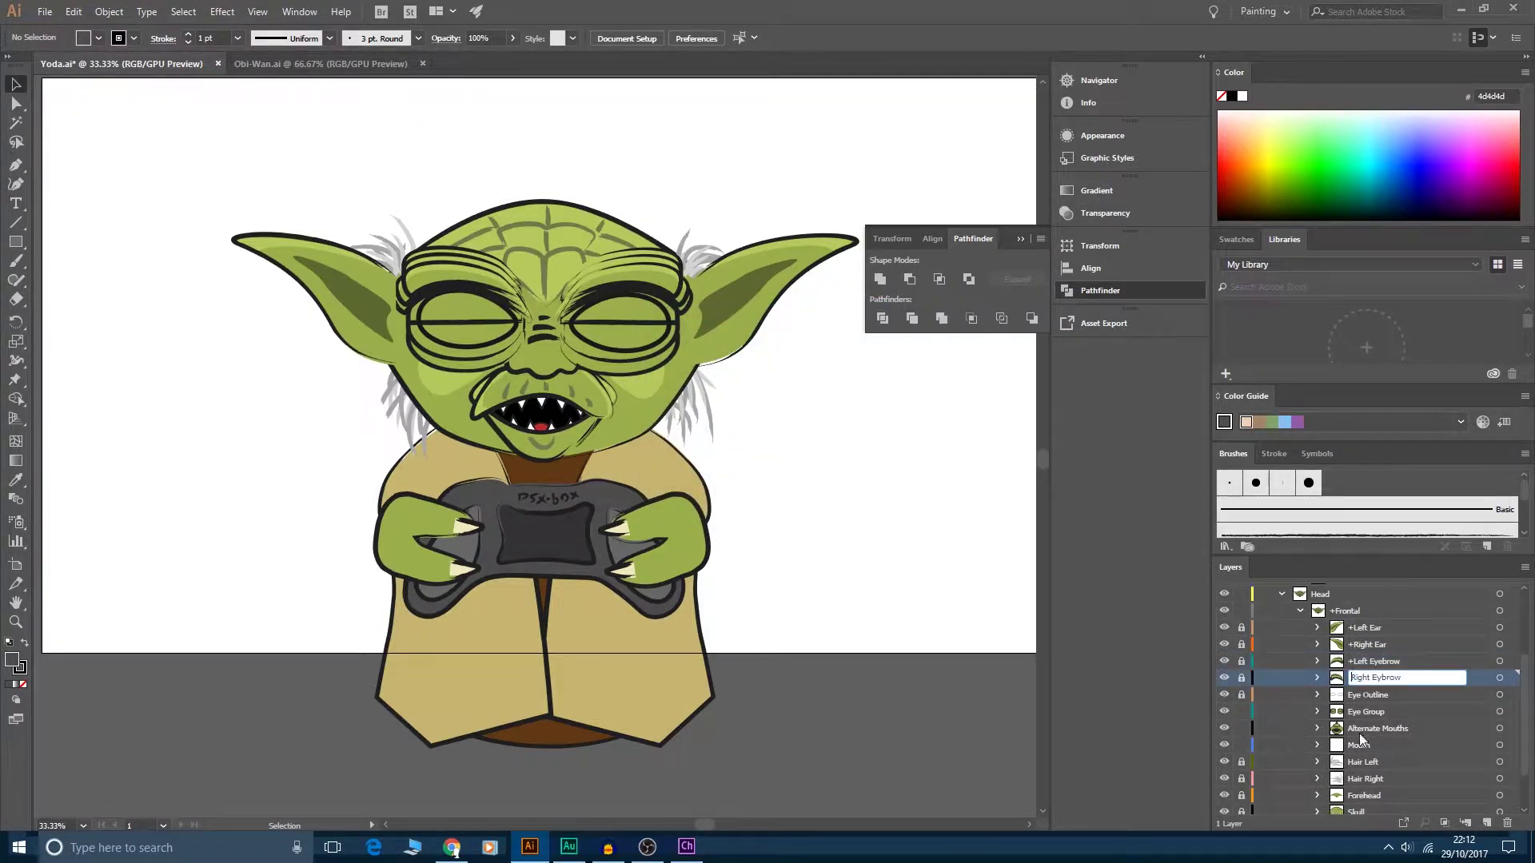
type("+")
key("Return")
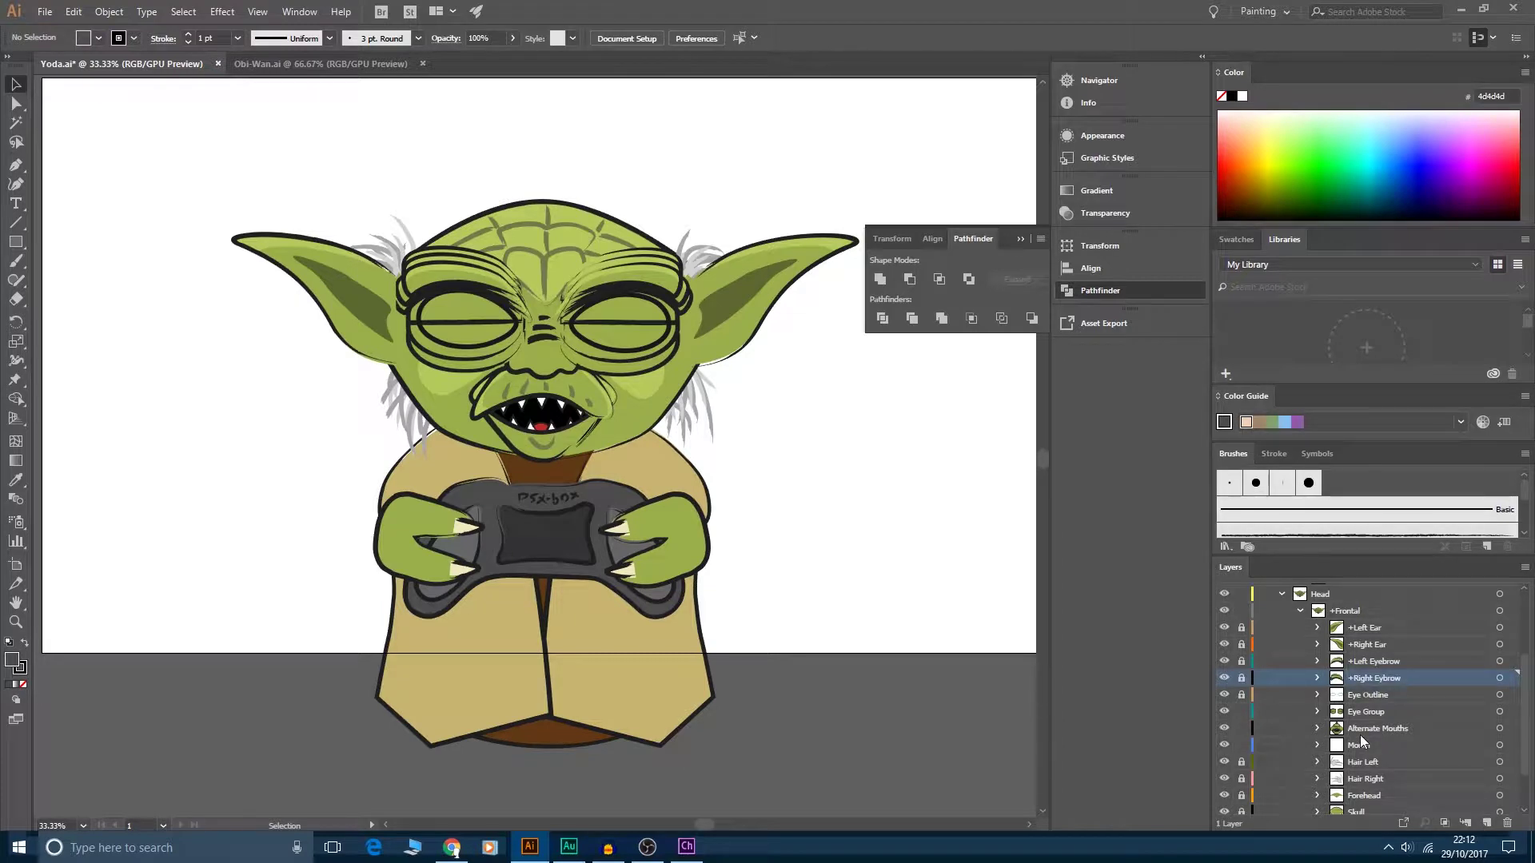
- Rename the rear hair layers beneath Skull in Yoda's head to +Hair Rear Right and +Hair Rear Left
scroll(1391, 711, "down", 1)
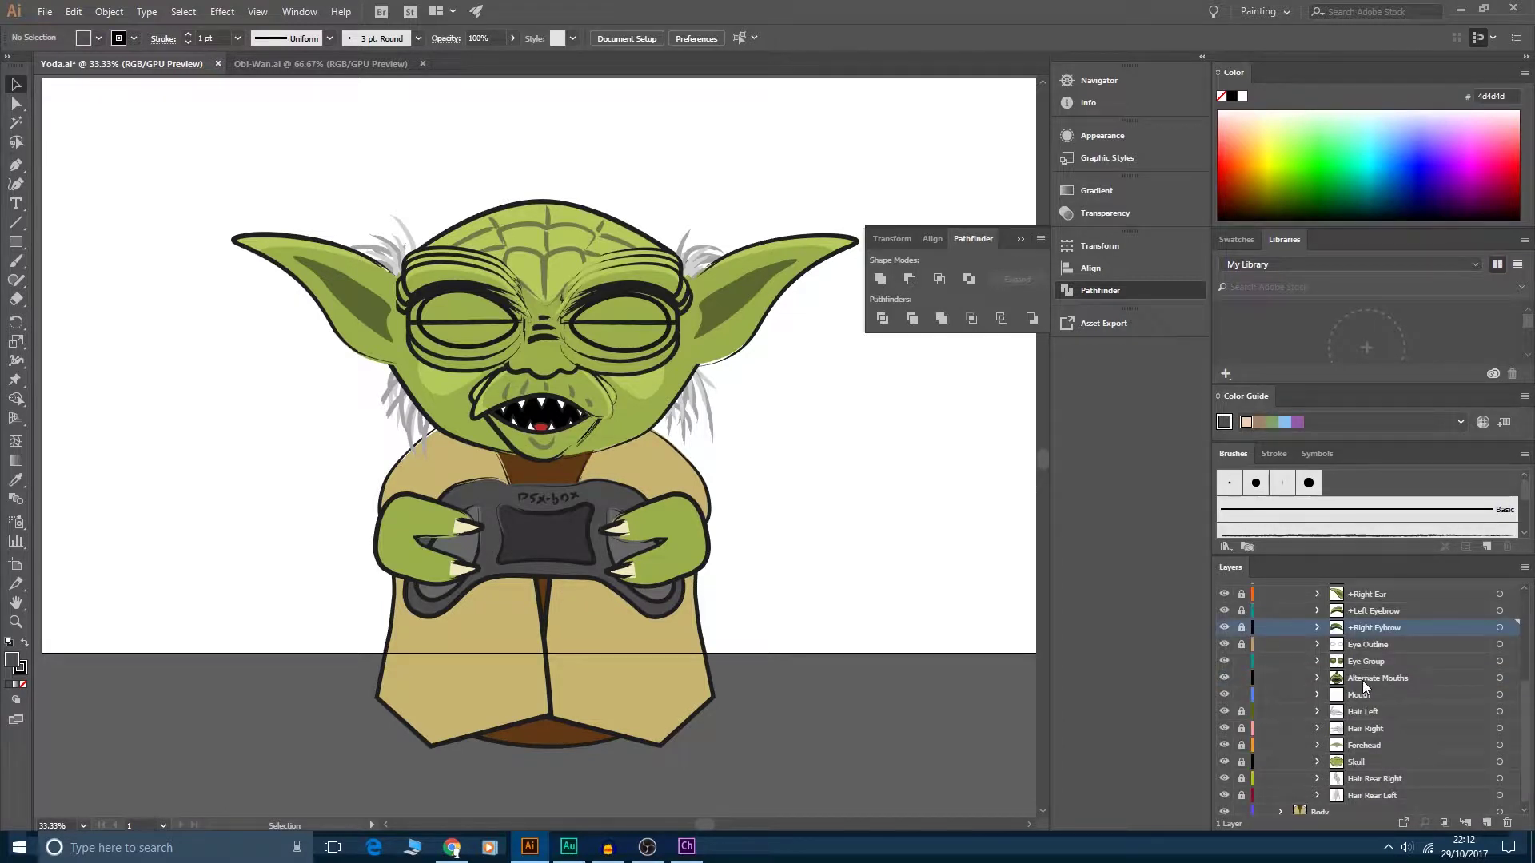
left_click(1365, 678)
left_click(1362, 695)
scroll(1369, 751, "down", 1)
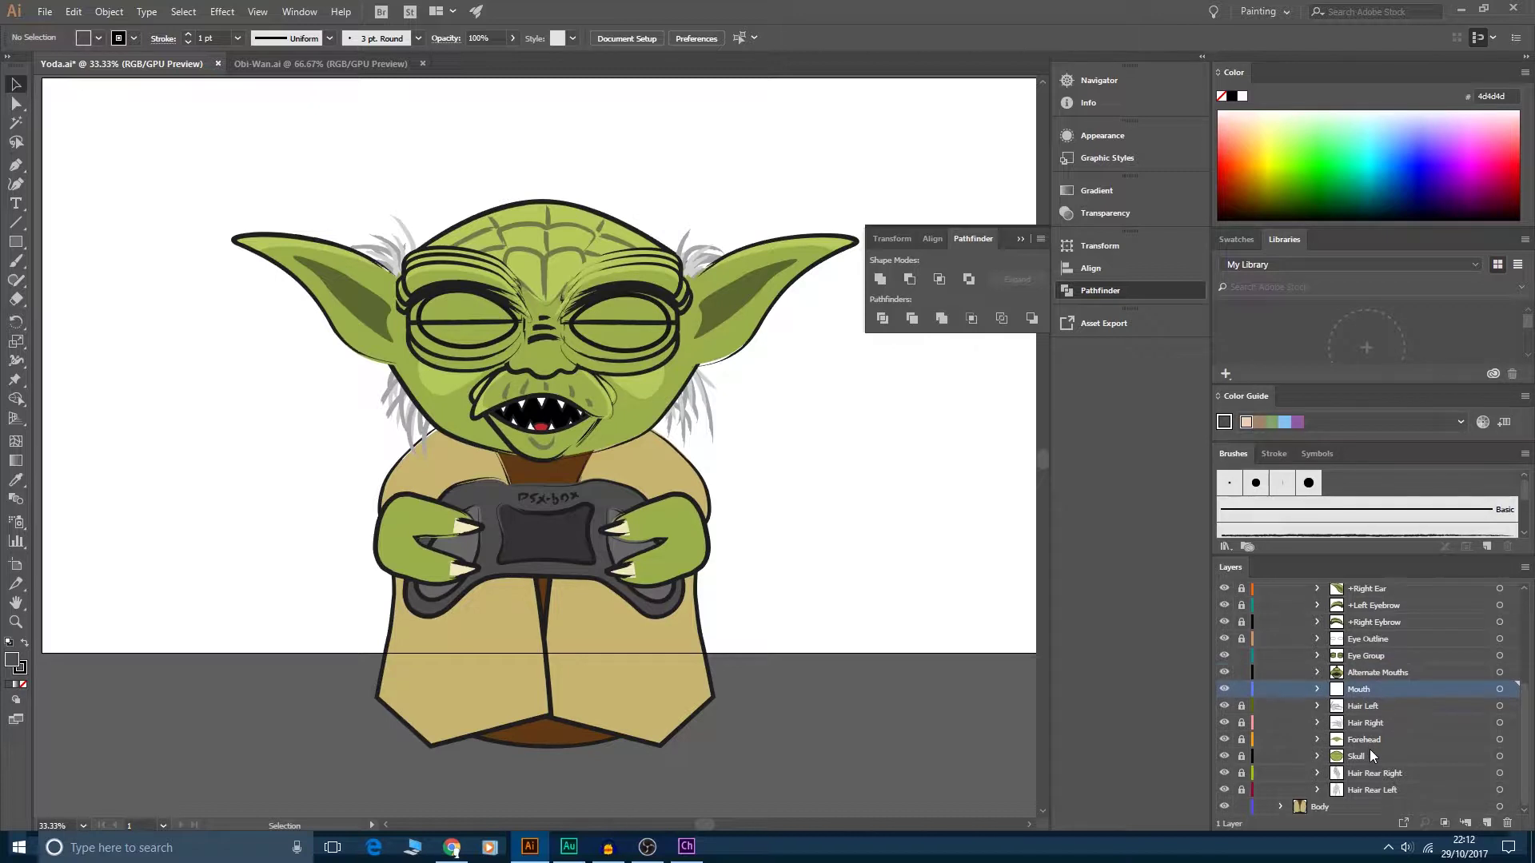
left_click(1368, 773)
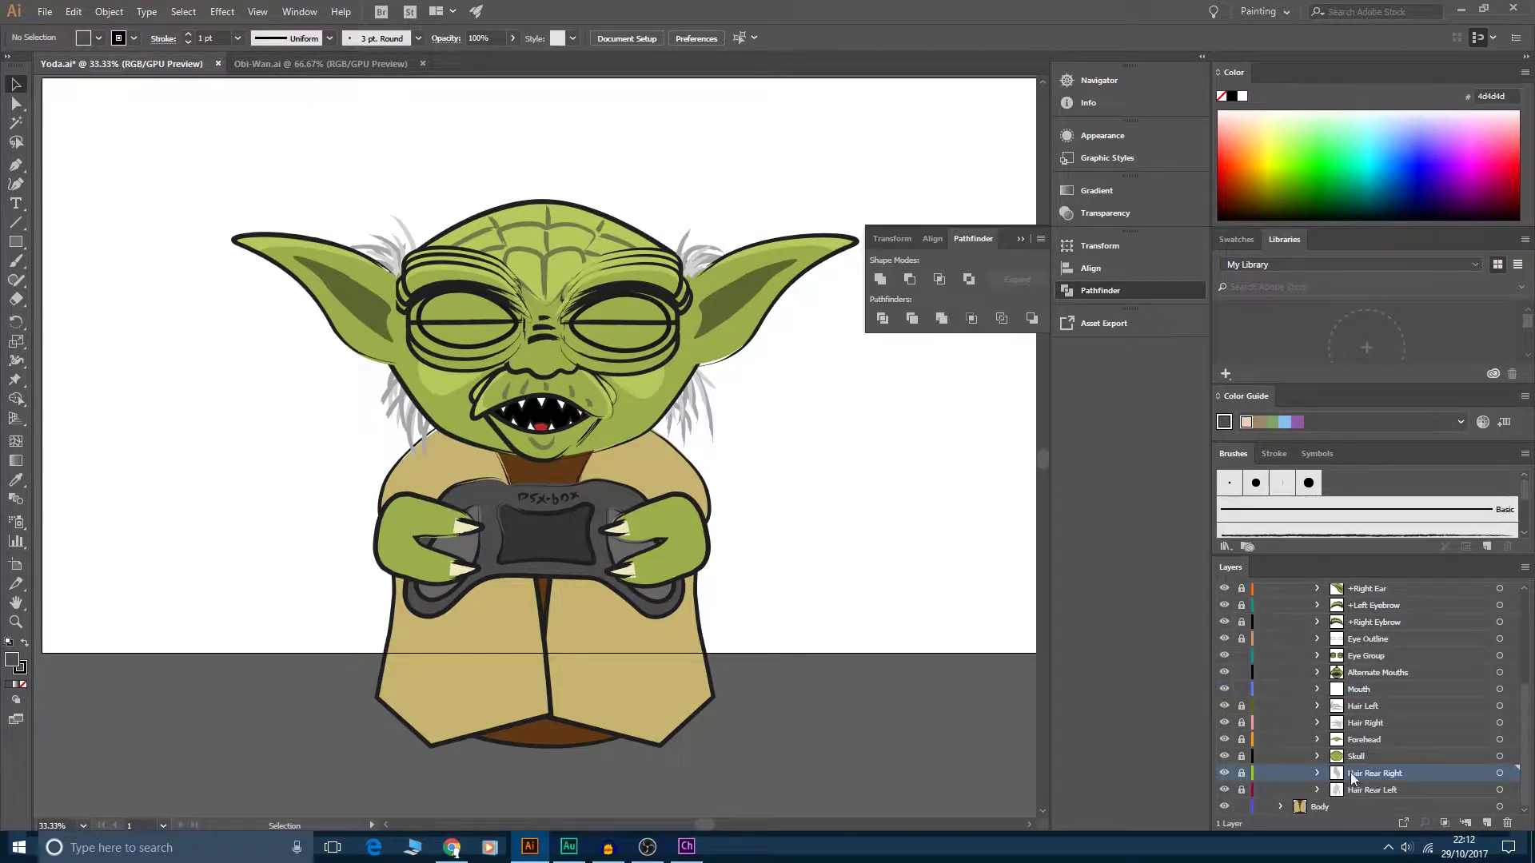
double_click(1351, 773)
double_click(1349, 781)
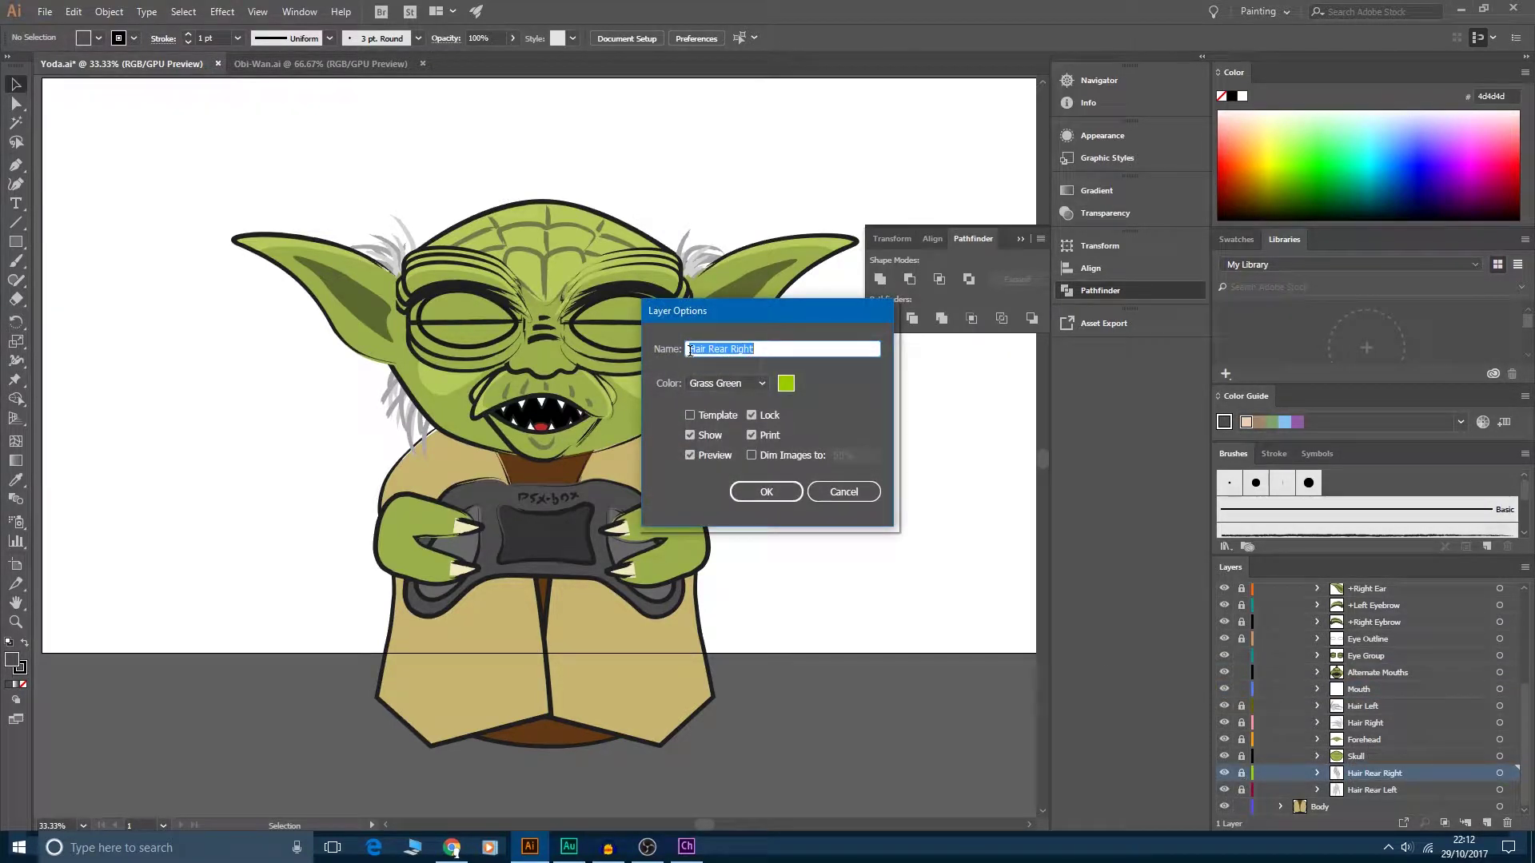
type("+")
key("Return")
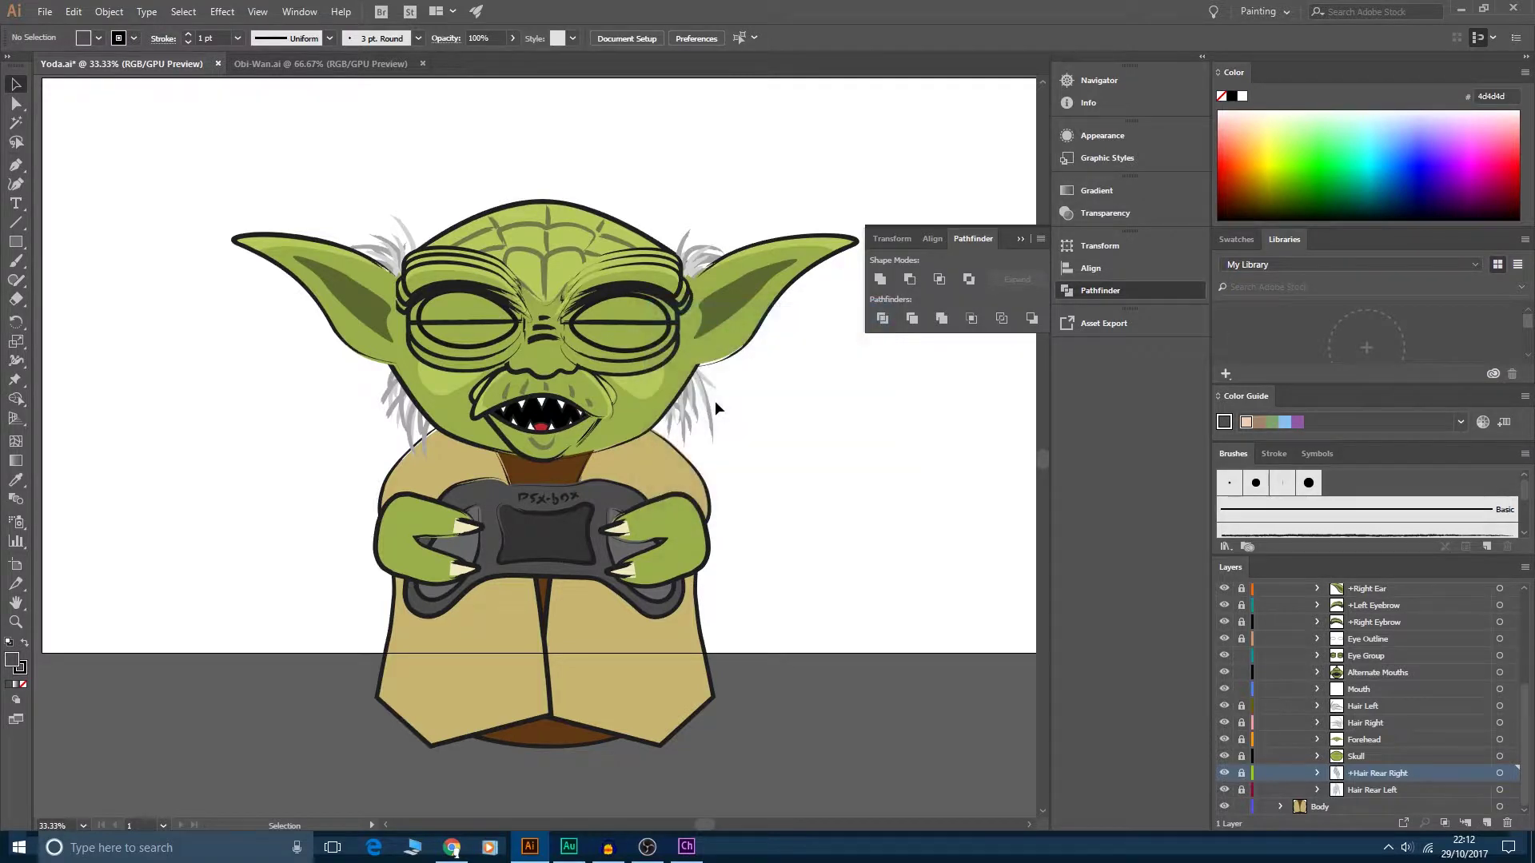
double_click(1354, 789)
left_click(1350, 789)
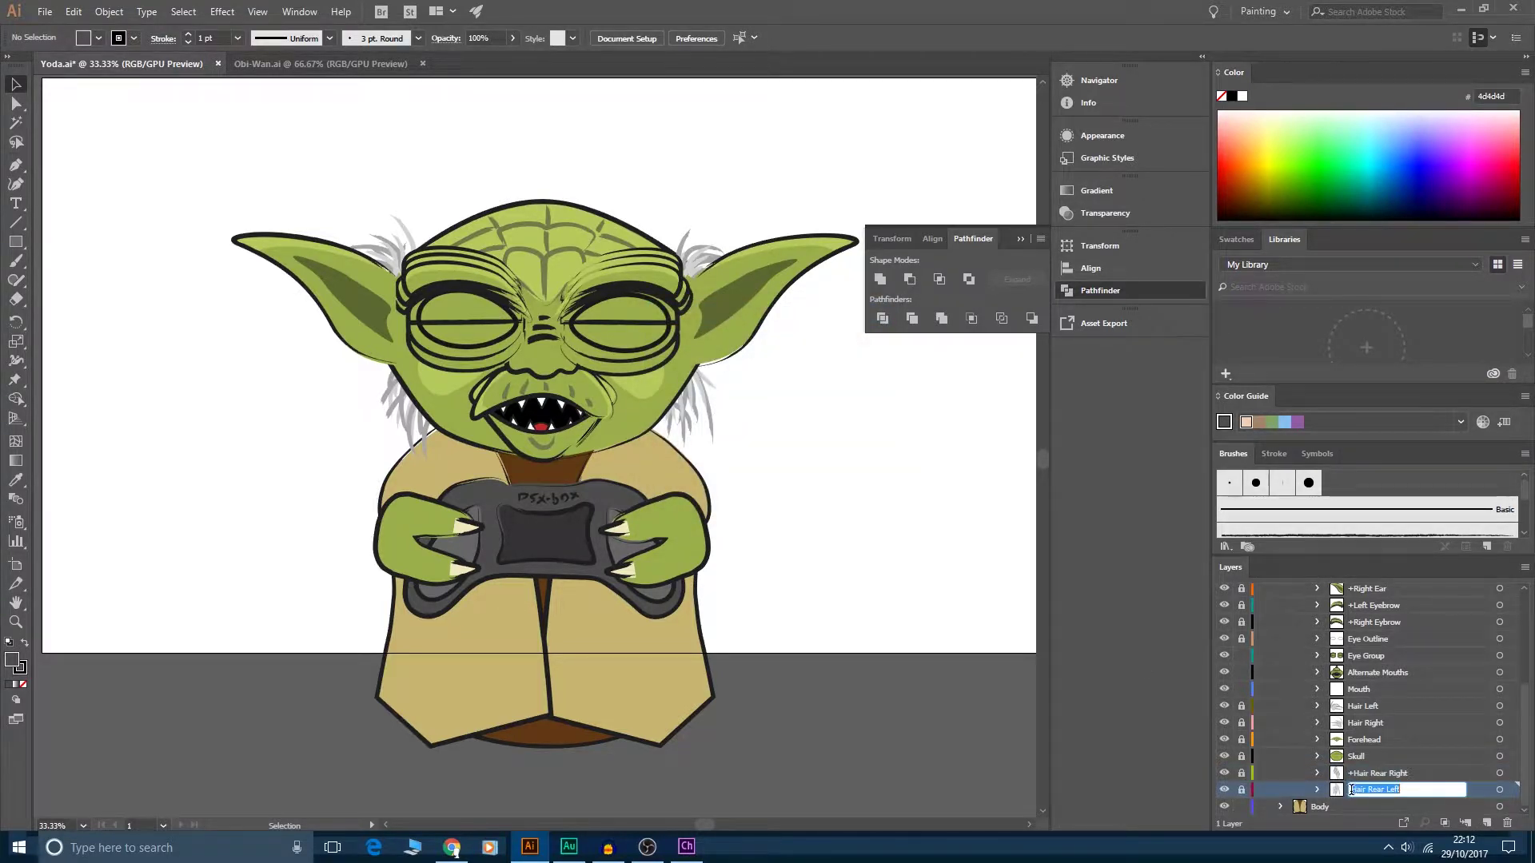
type("+")
key("Return")
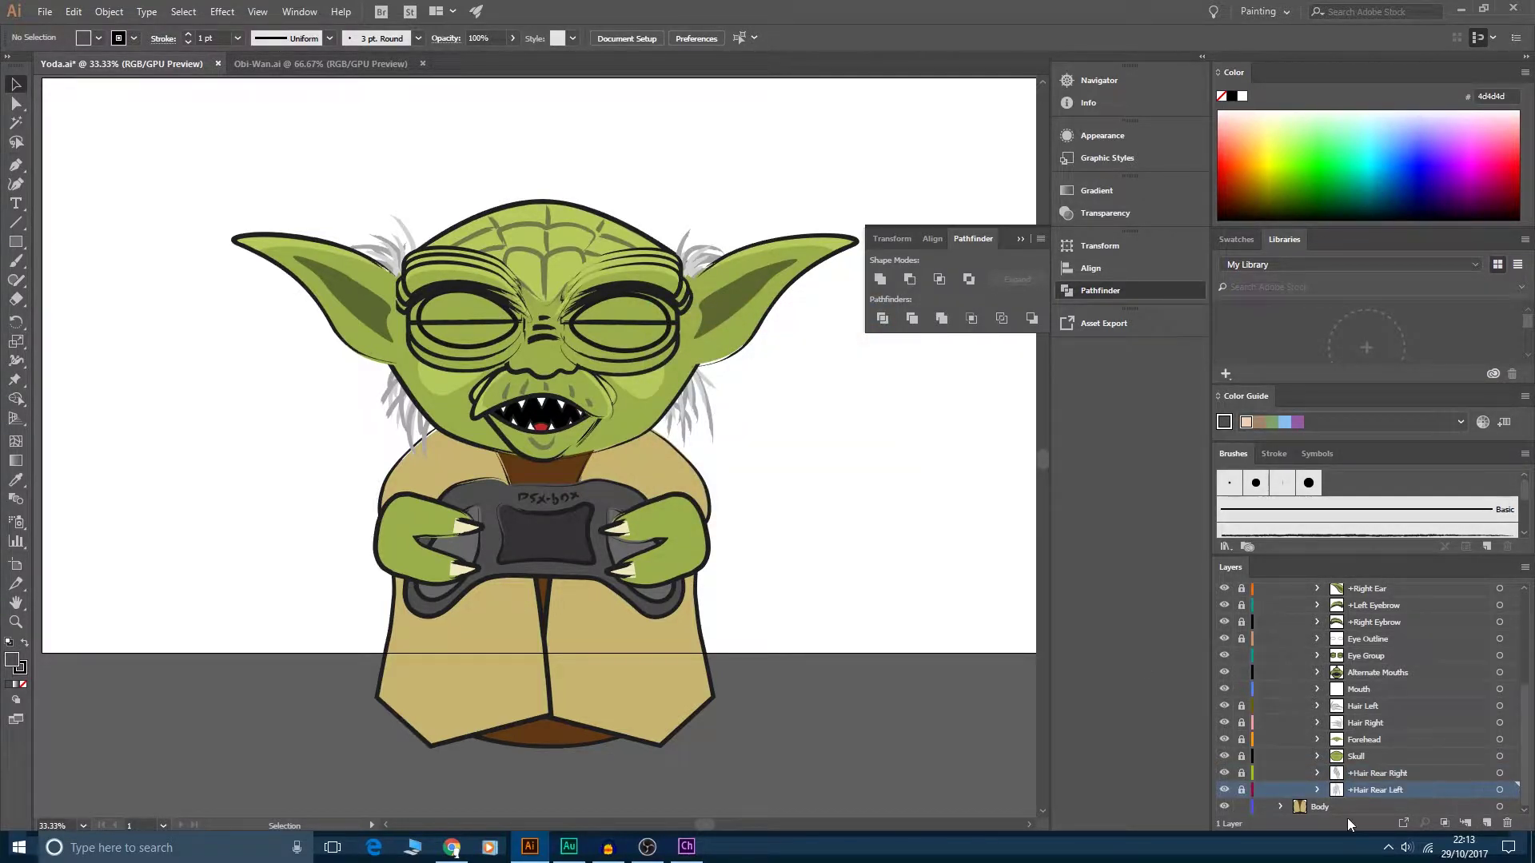
- Examine how the Eye Outline, Eye Group and Left Eye sublayers are named in Obi-Wan.ai for comparison with Yoda's eye layers
scroll(1527, 735, "up", 2)
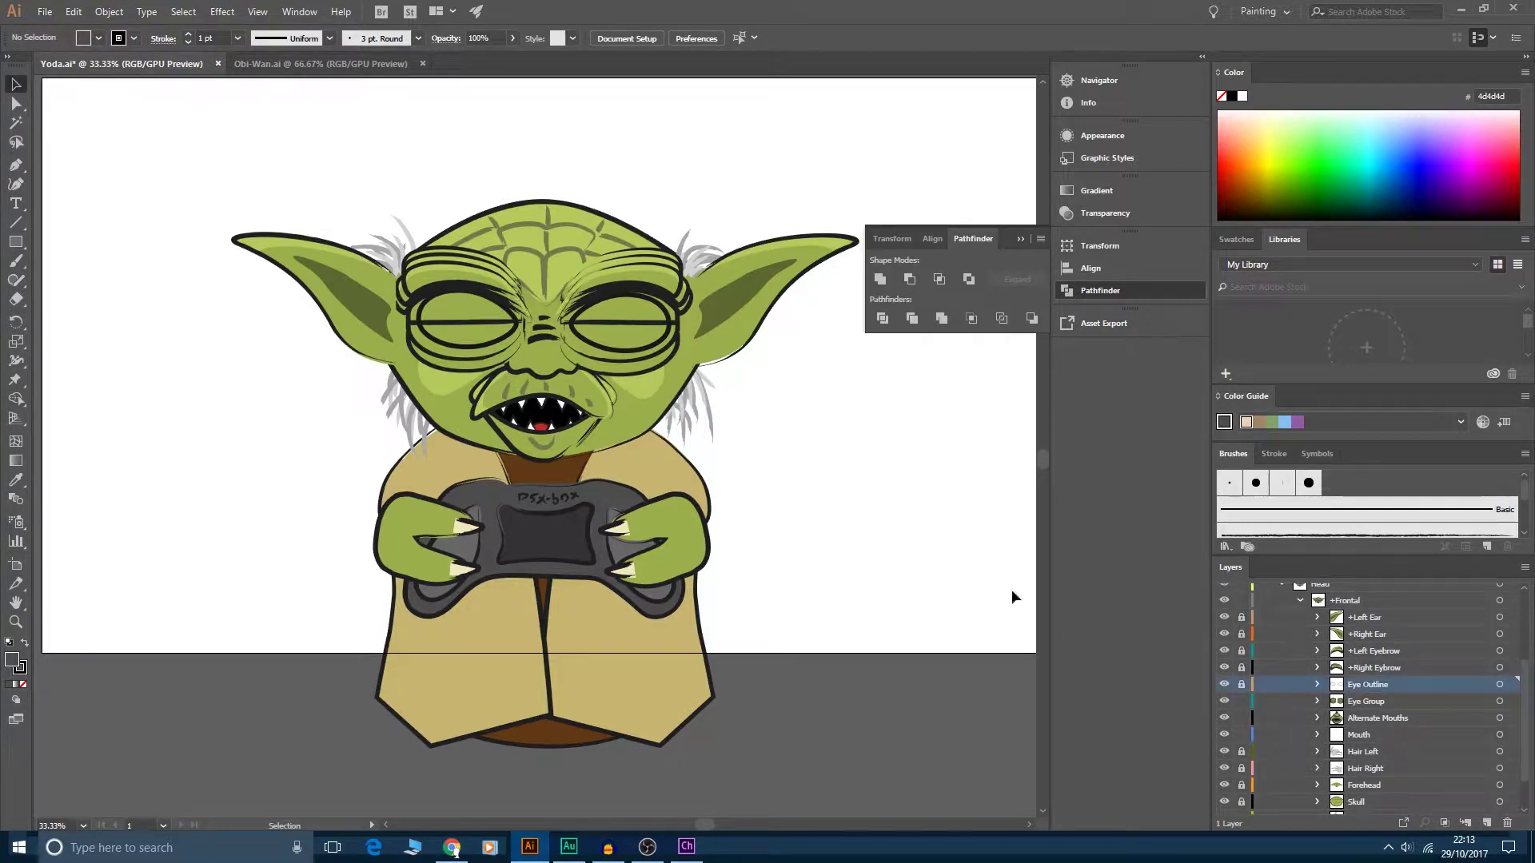
left_click(319, 64)
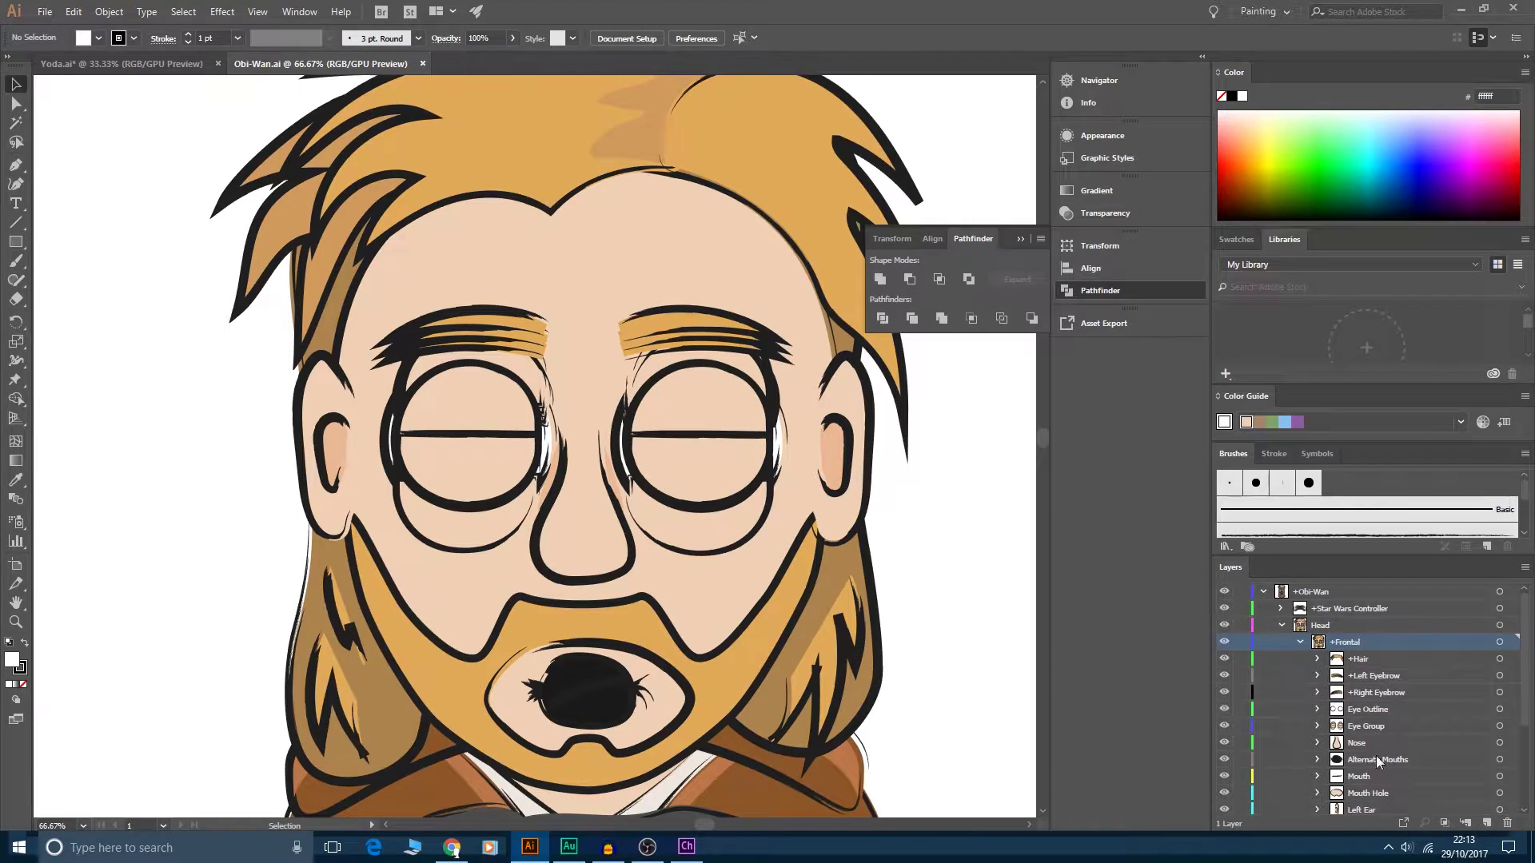
left_click(1317, 708)
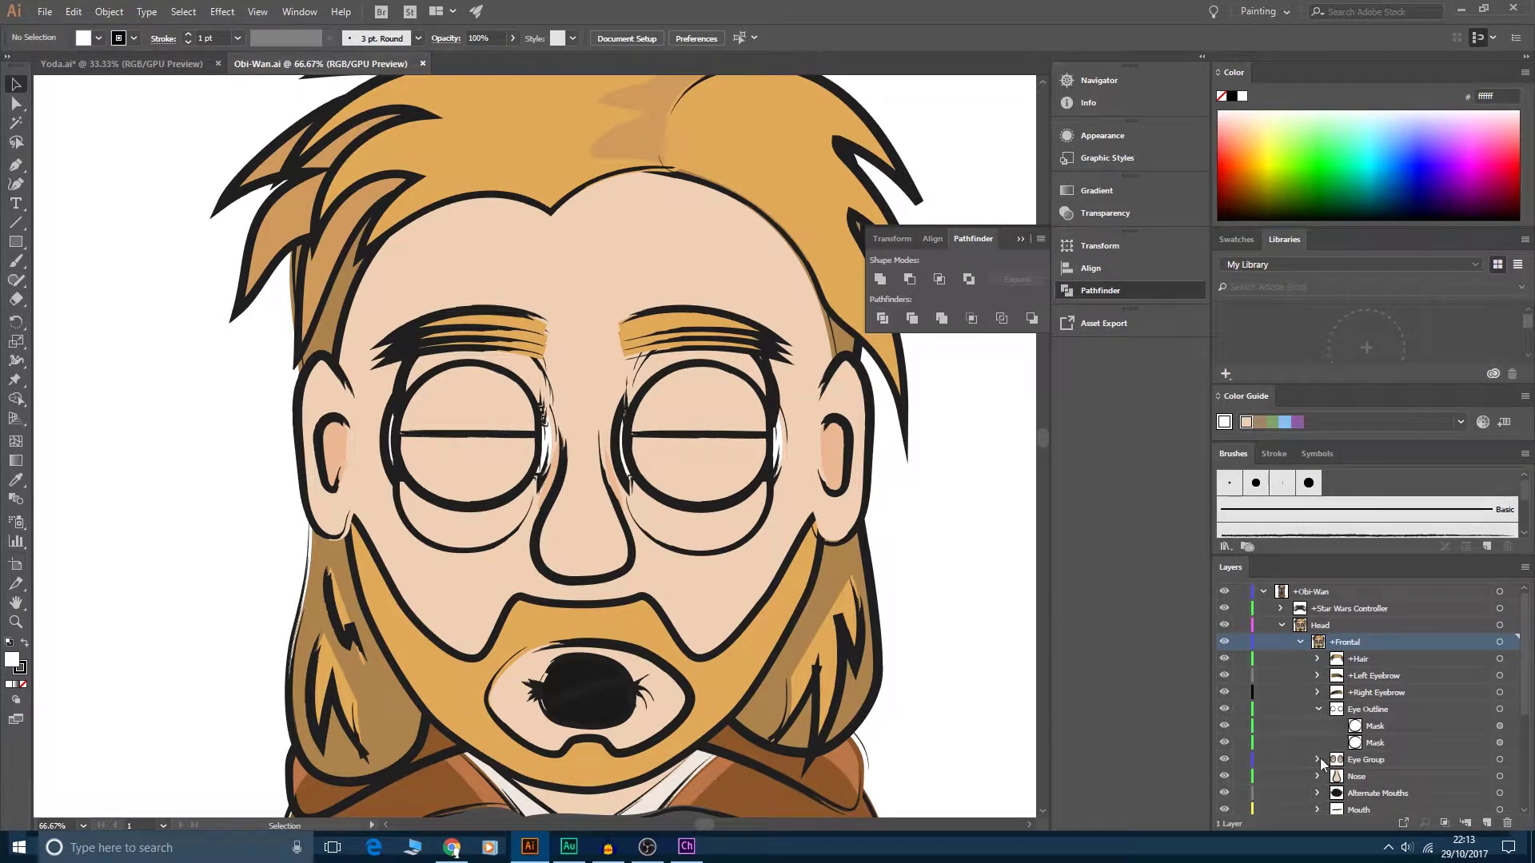
left_click(1318, 760)
scroll(1384, 739, "down", 3)
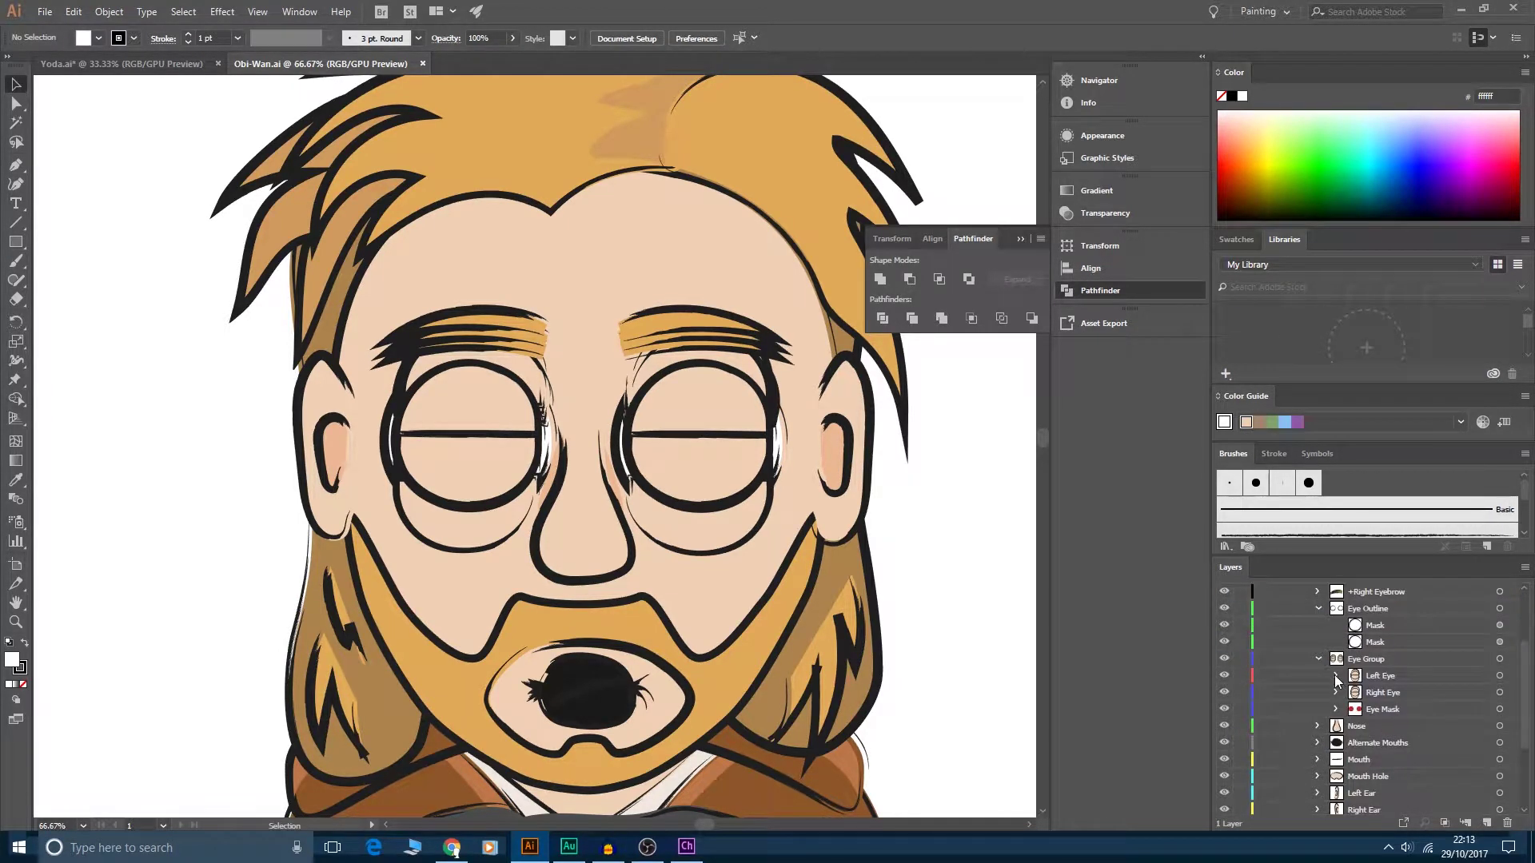
left_click(1336, 677)
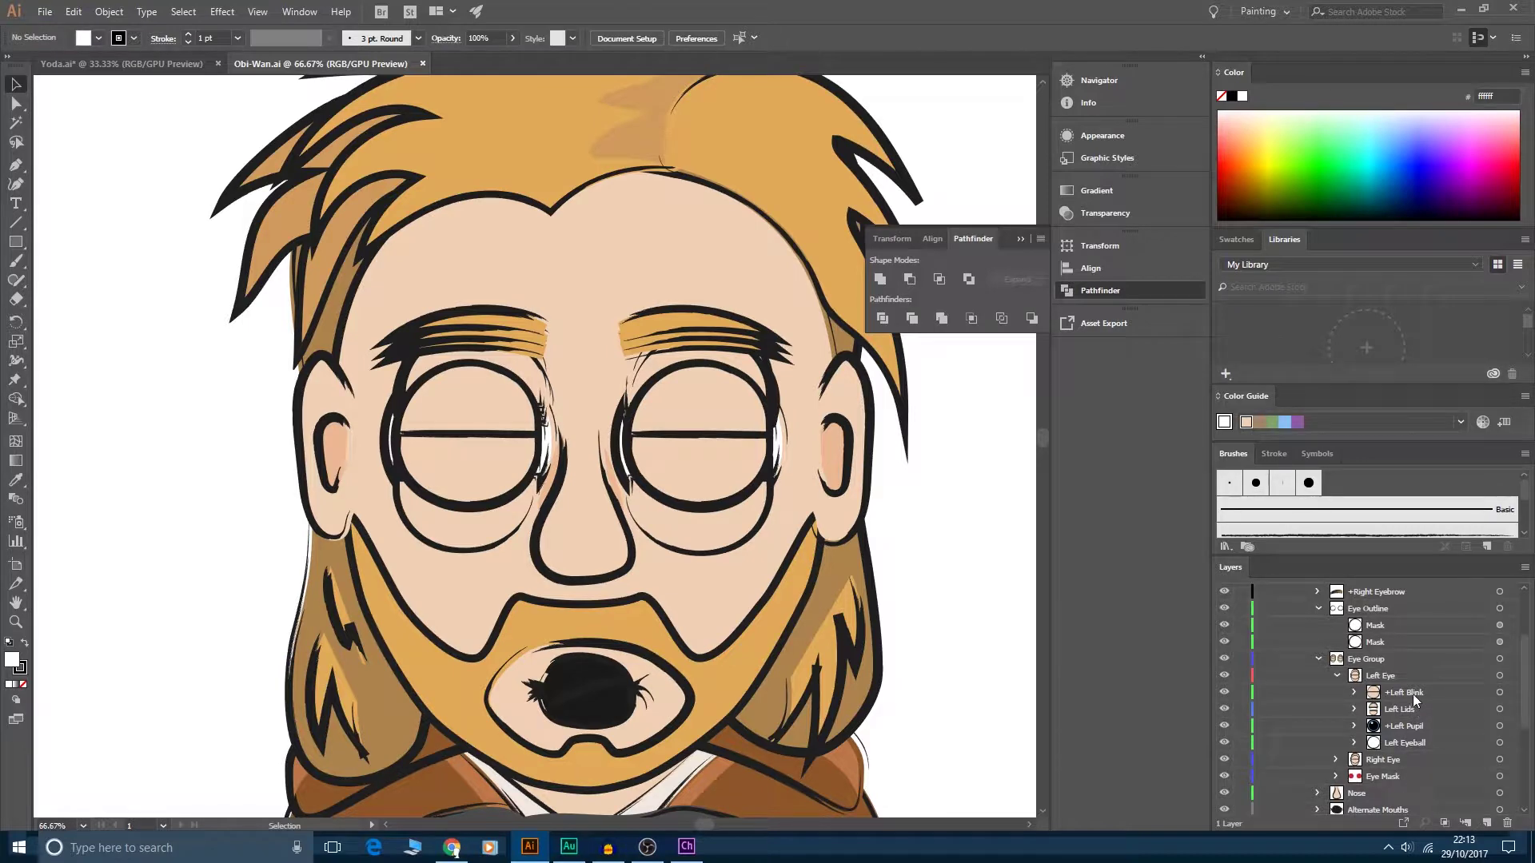
- Switch to Yoda.ai and examine how the Left Eye and Right Eye sublayers inside Eye Group are named
left_click(121, 63)
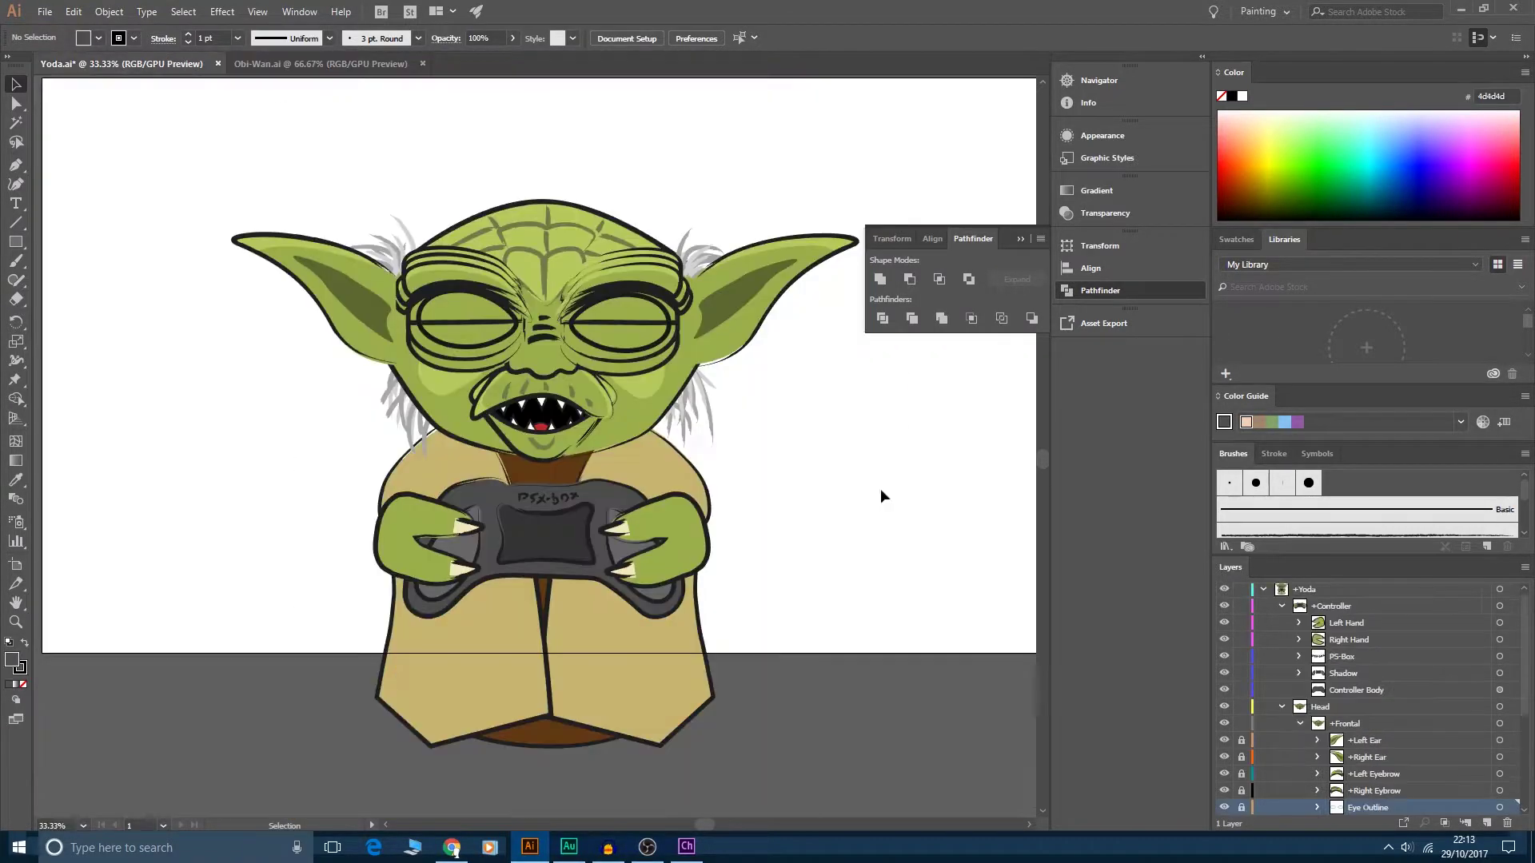
scroll(1394, 716, "down", 3)
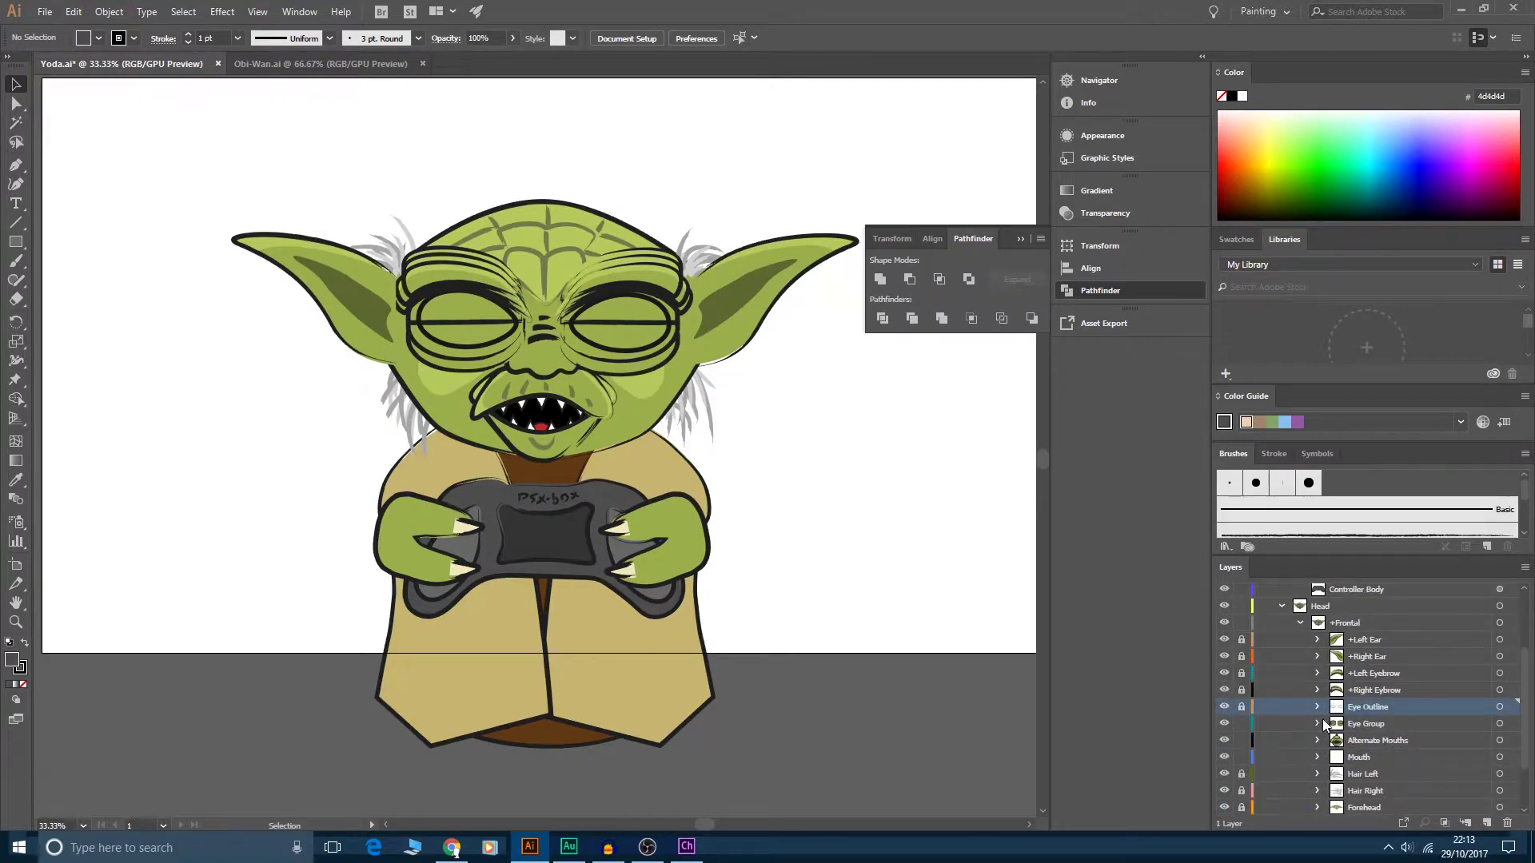
left_click(1317, 723)
scroll(1331, 720, "down", 1)
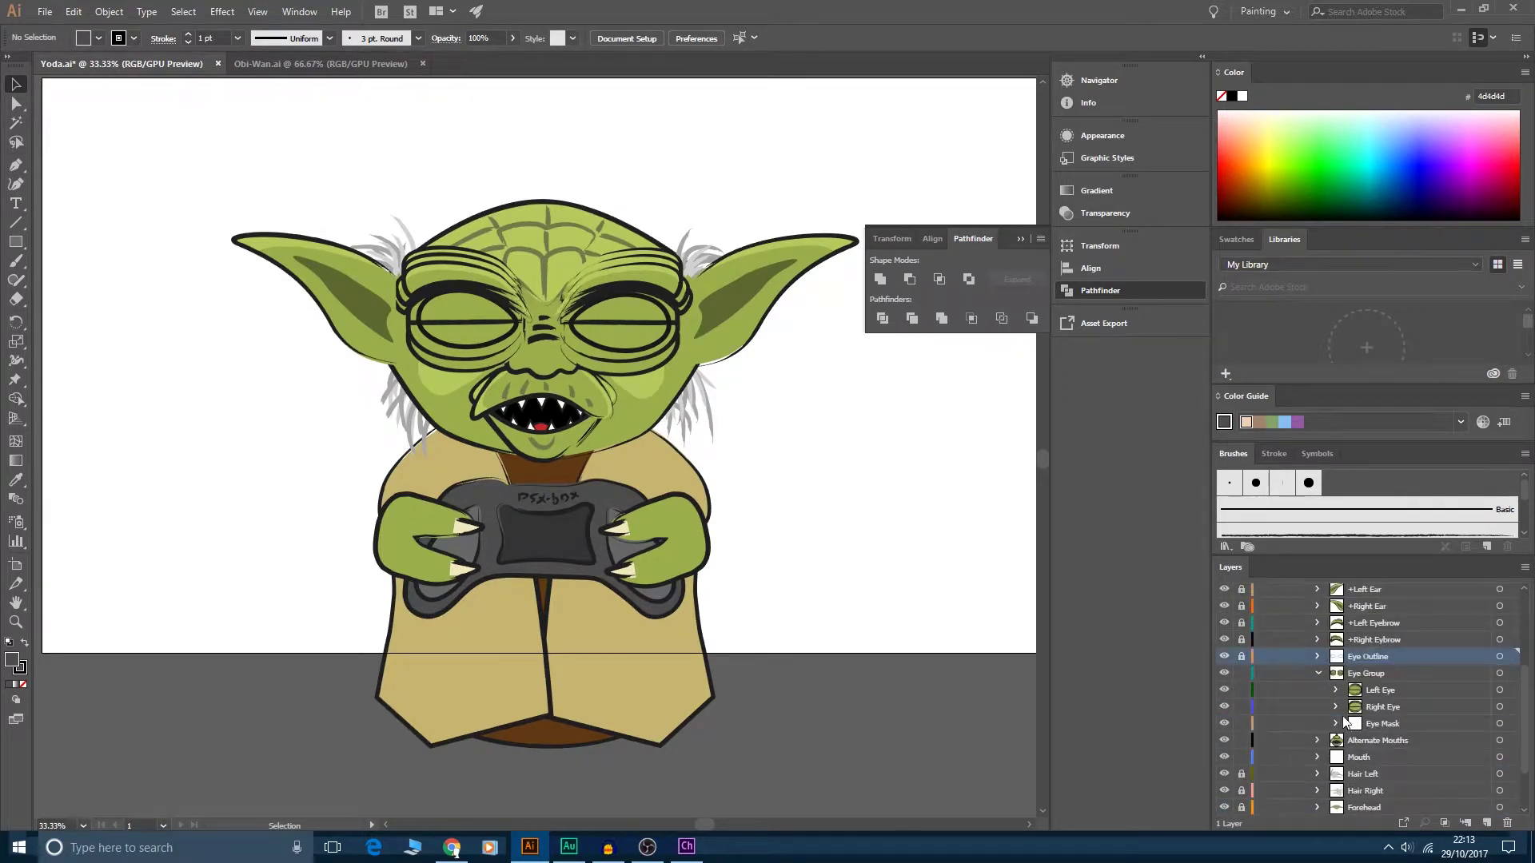
left_click(1336, 690)
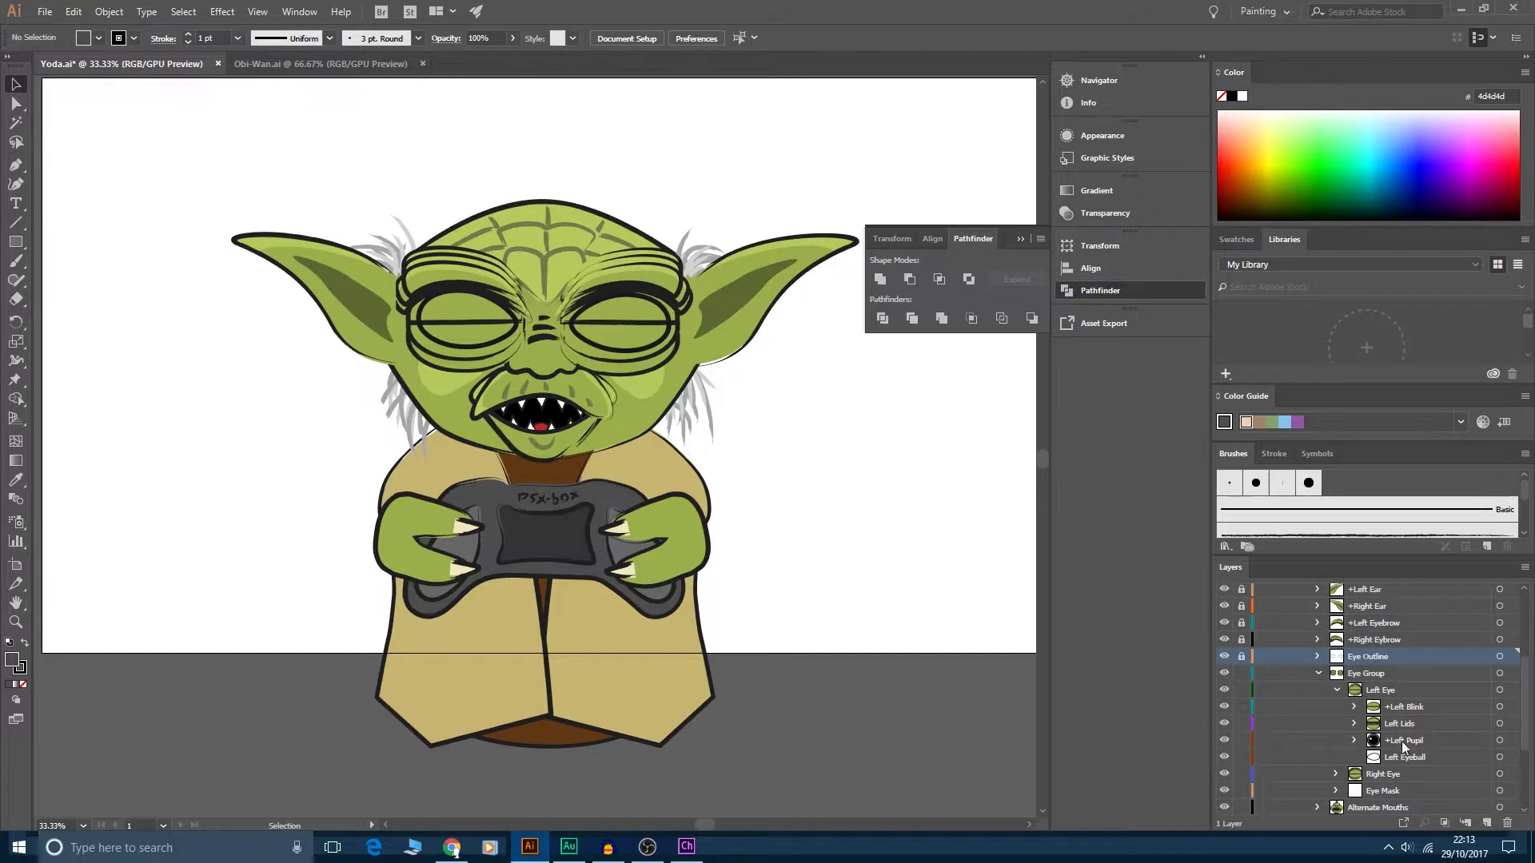
left_click(1337, 691)
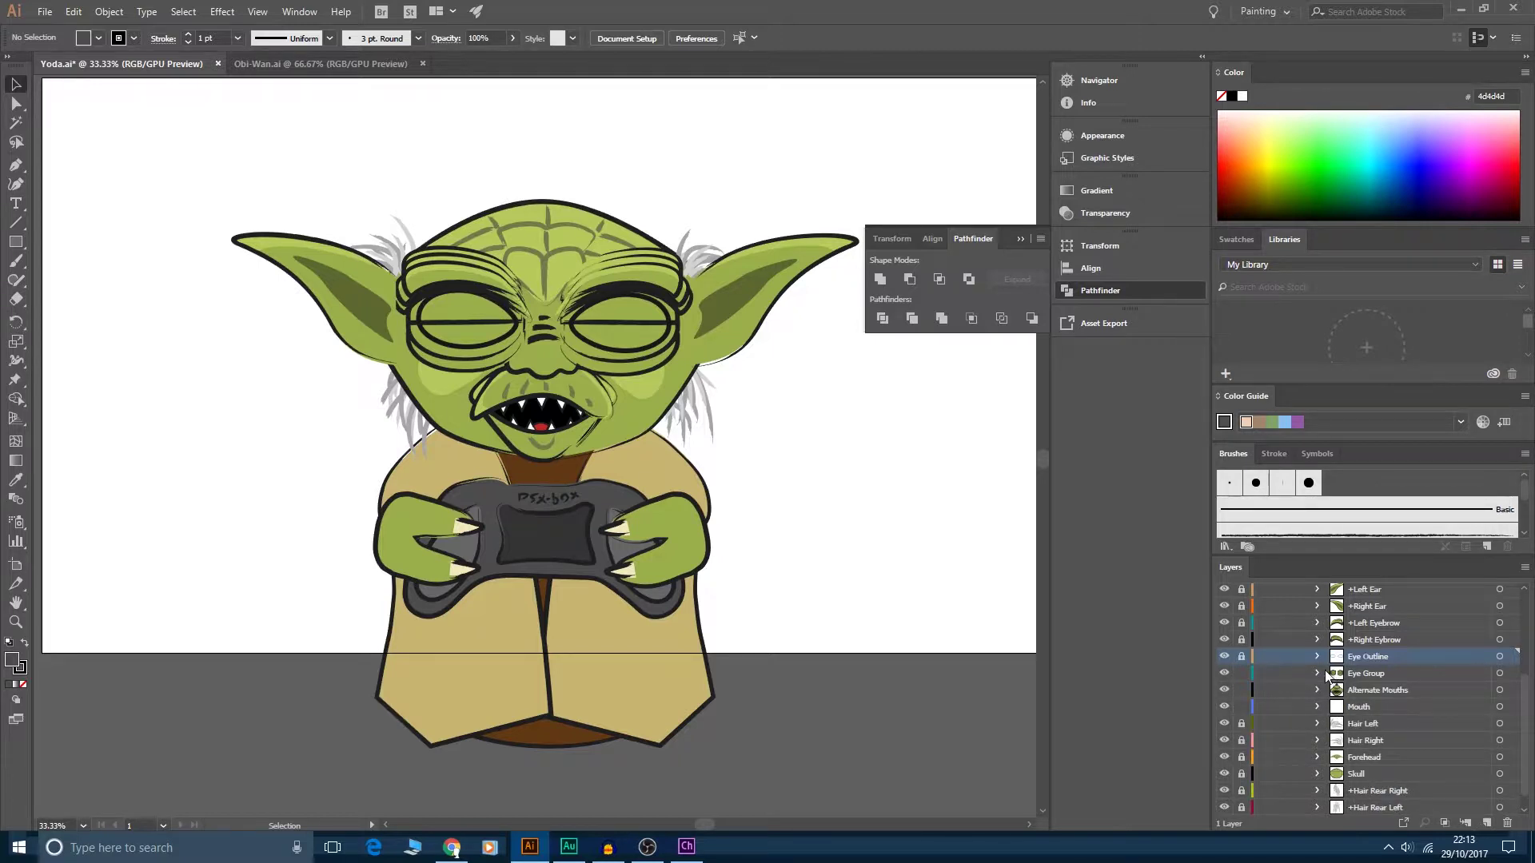
left_click(1378, 709)
left_click(1336, 708)
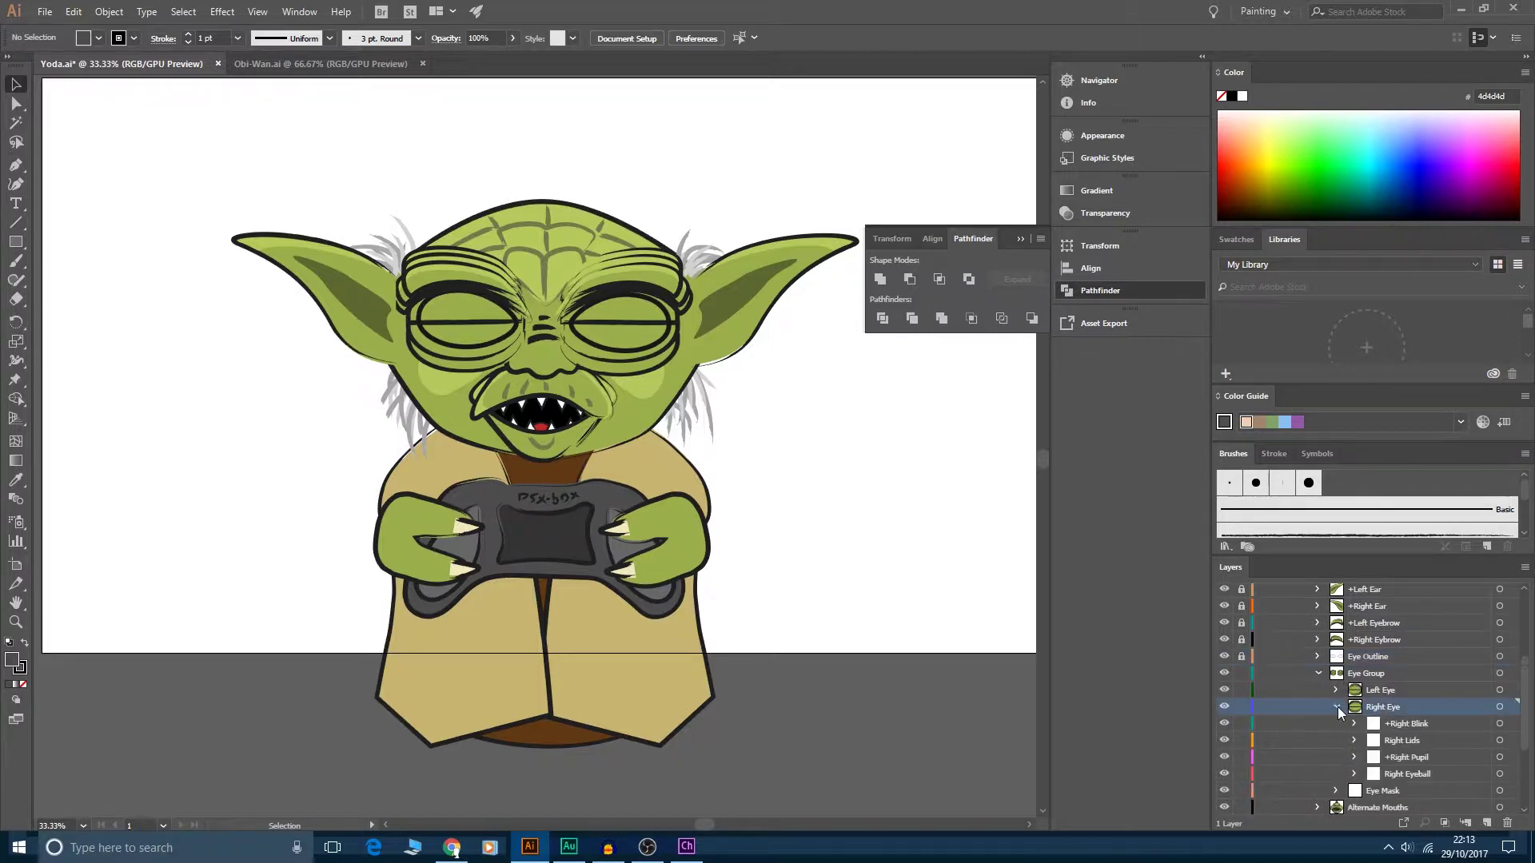
left_click(1336, 707)
left_click(1336, 707)
left_click(1338, 708)
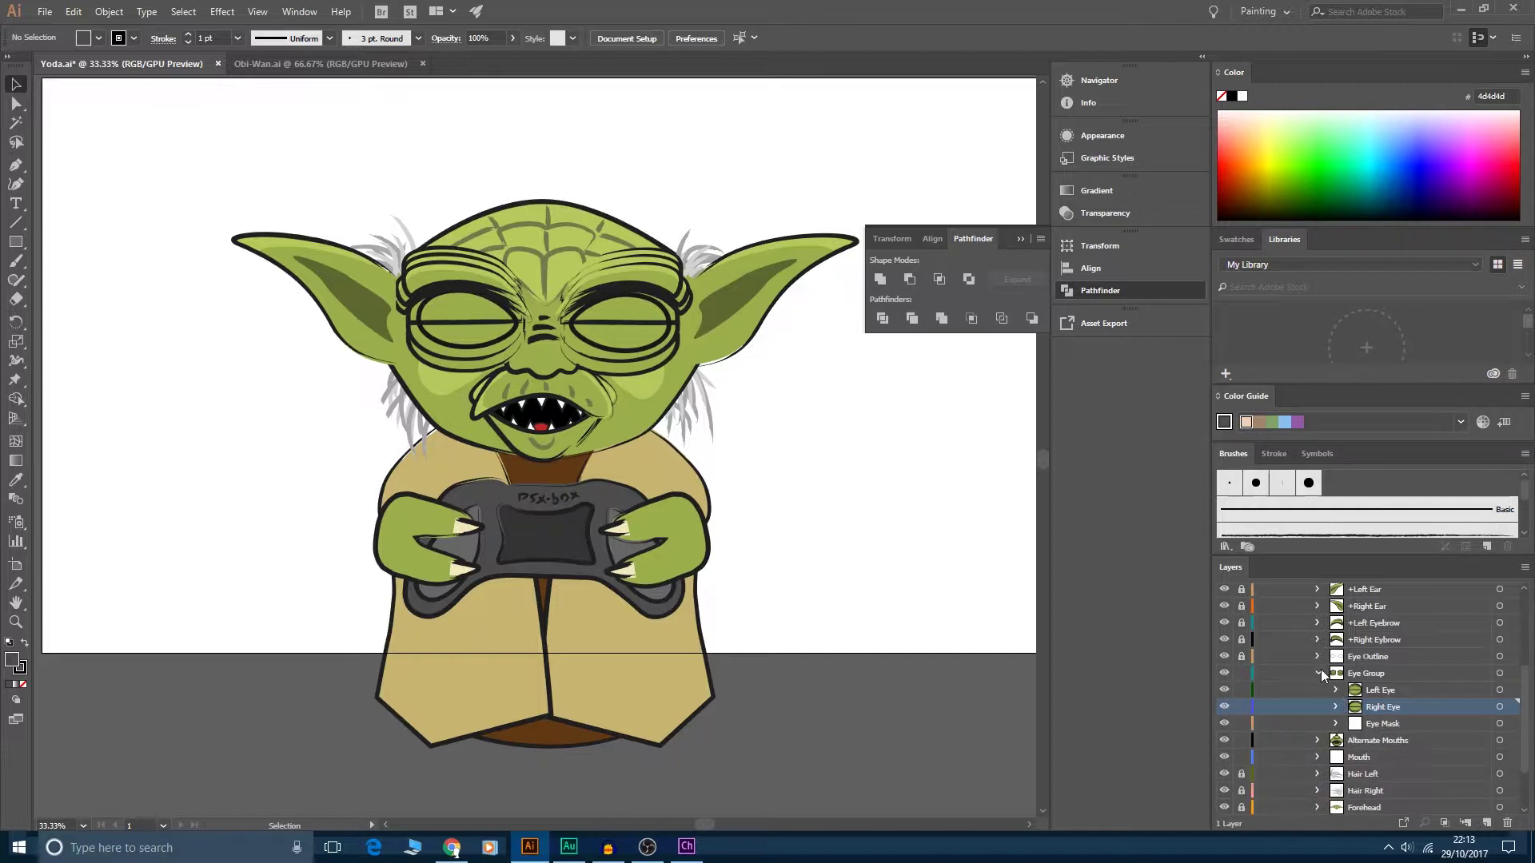
scroll(1369, 662, "up", 3)
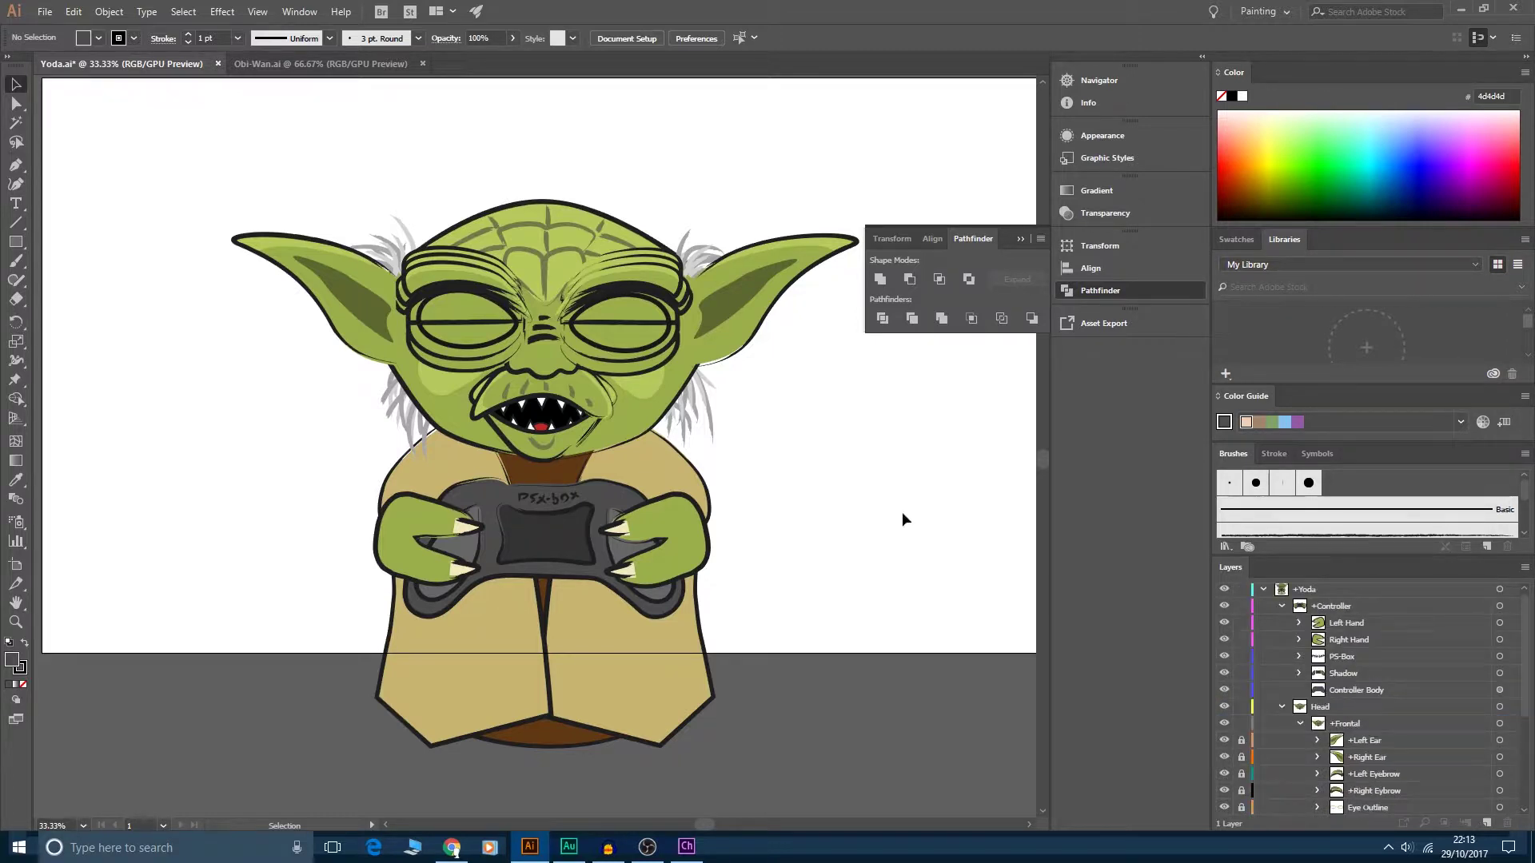
- Save Yoda.ai, switch to Character Animator and open Scene - Yoda to preview the puppet's head movement
left_click(45, 11)
left_click(54, 143)
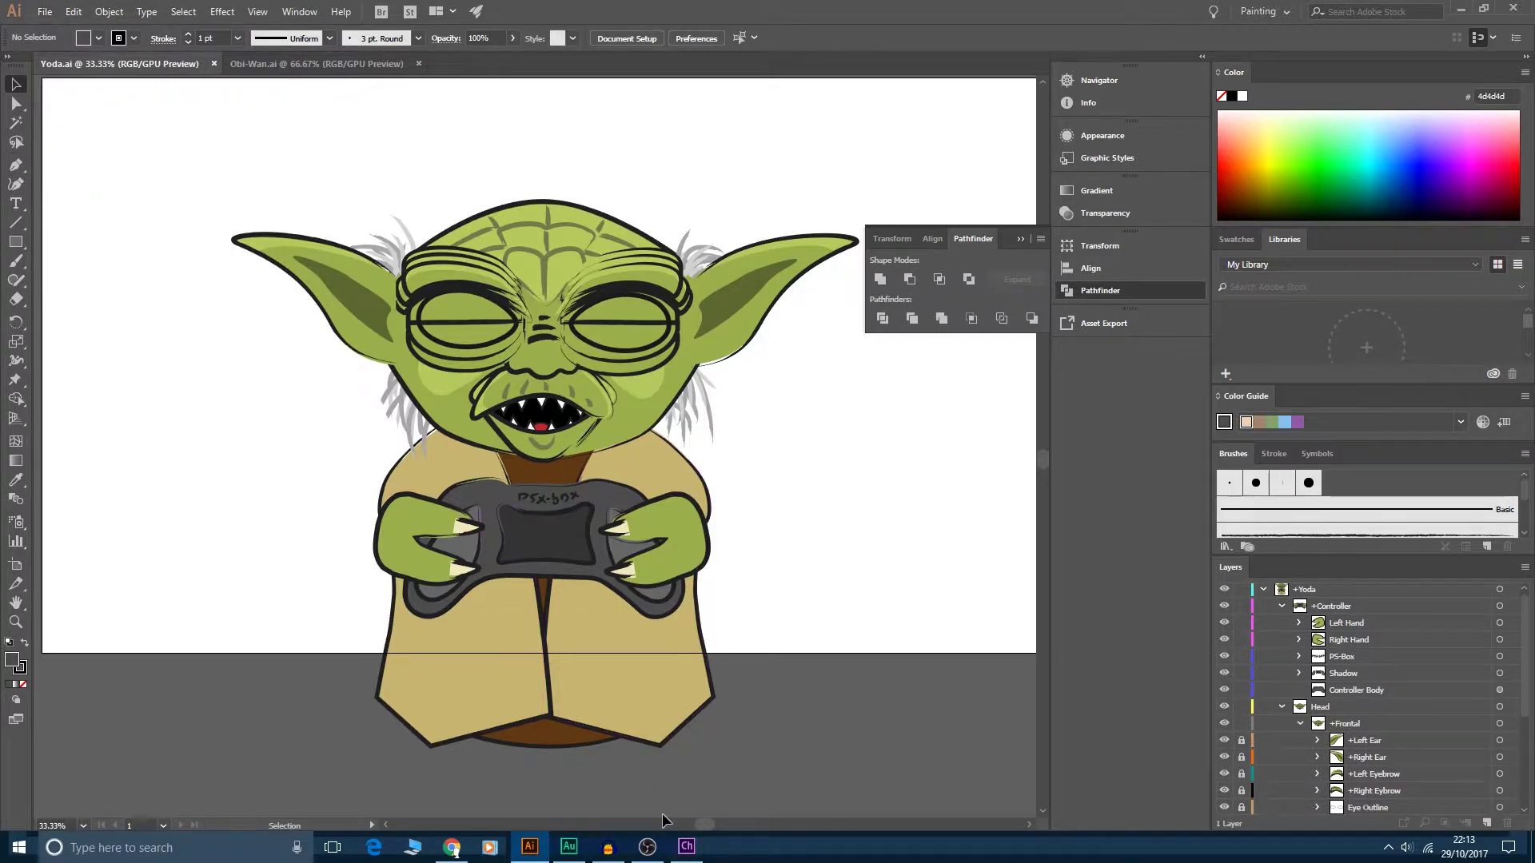
mouse_move(686, 852)
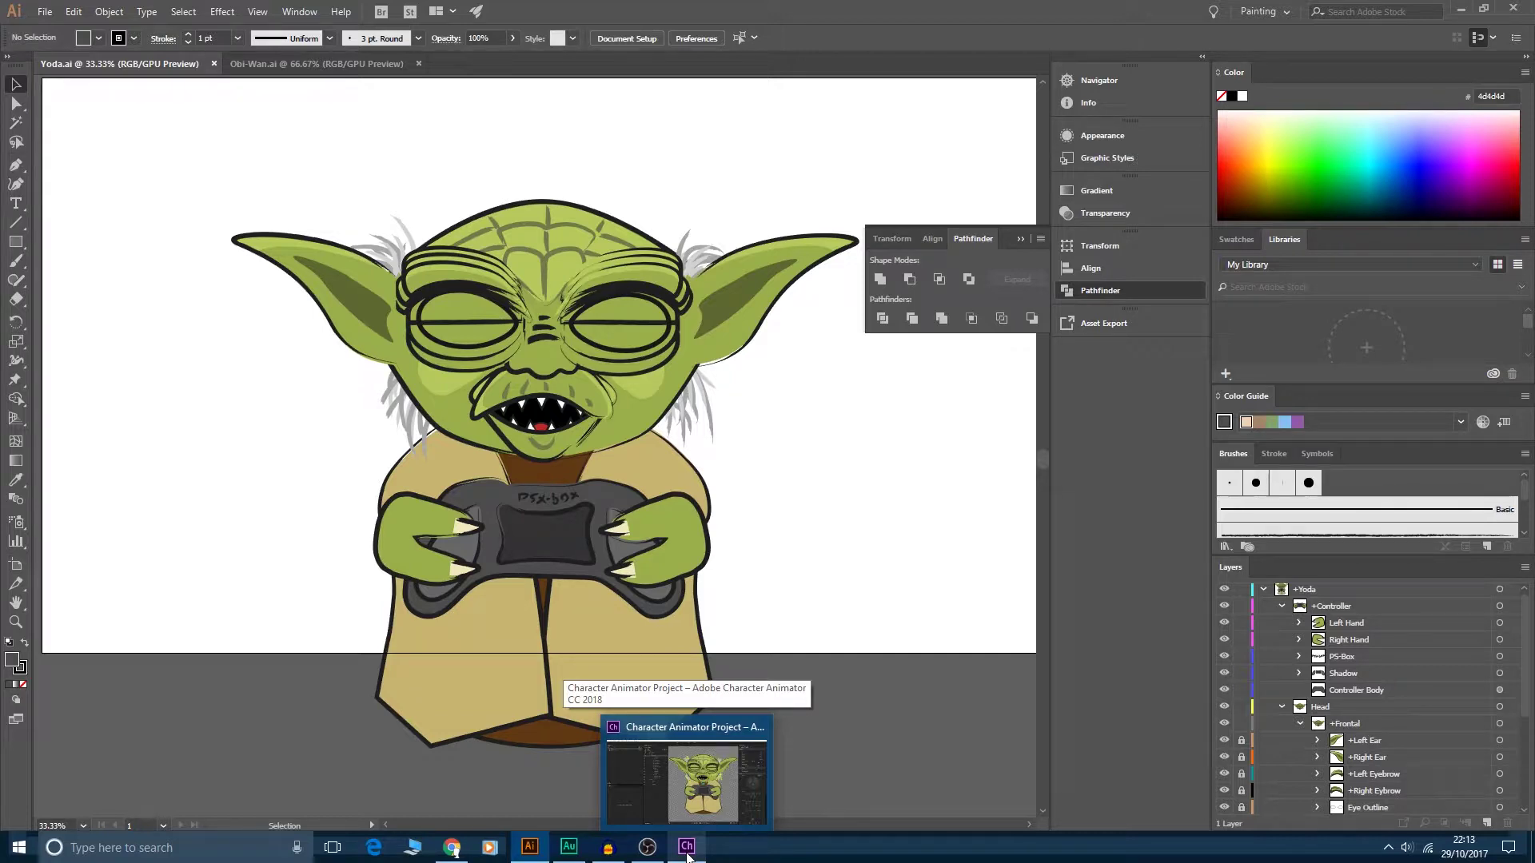
left_click(687, 853)
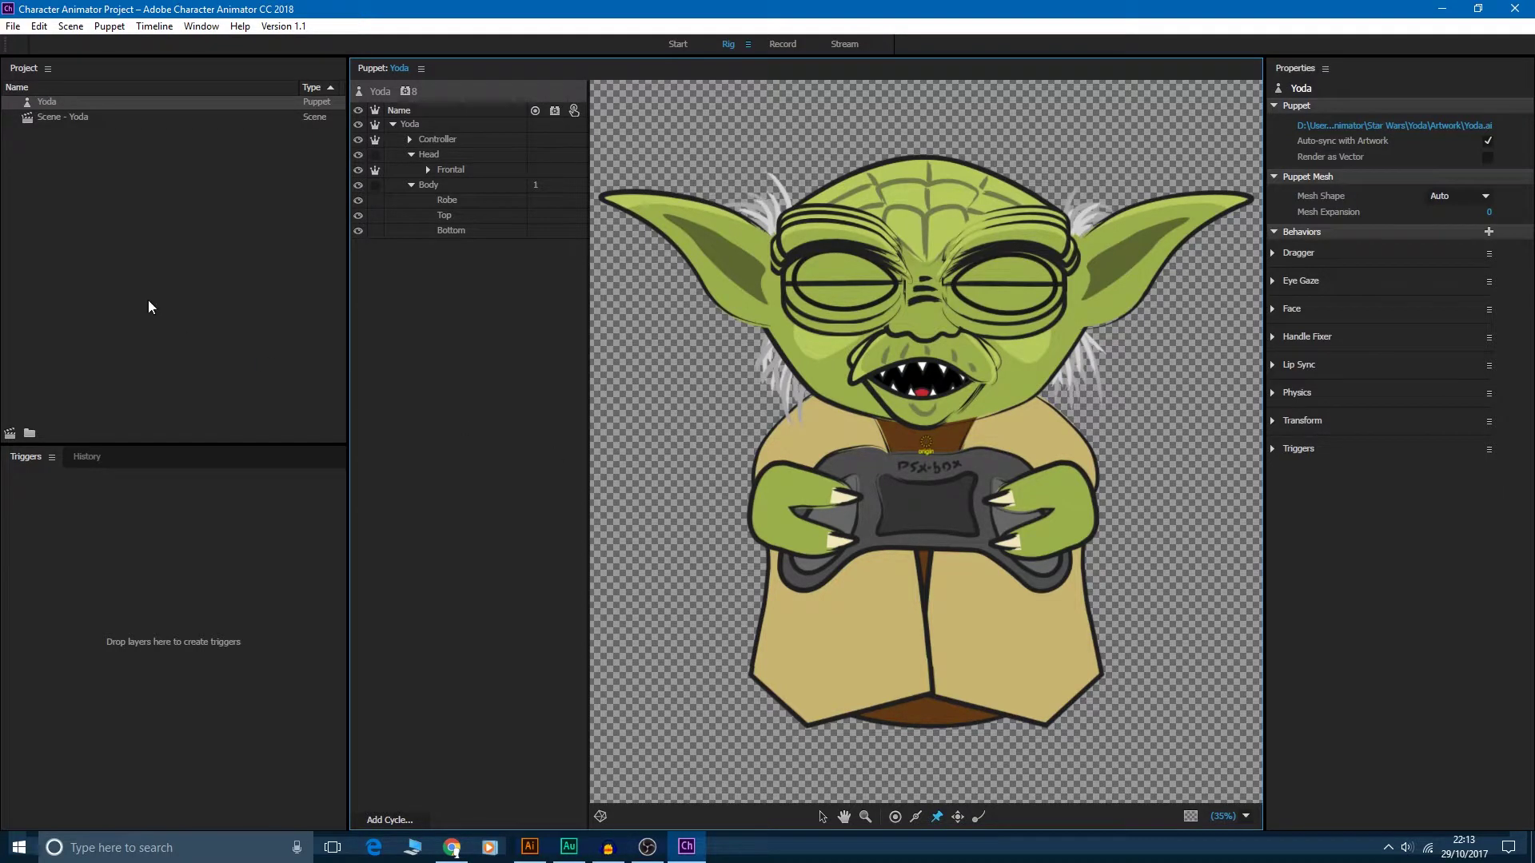
double_click(85, 118)
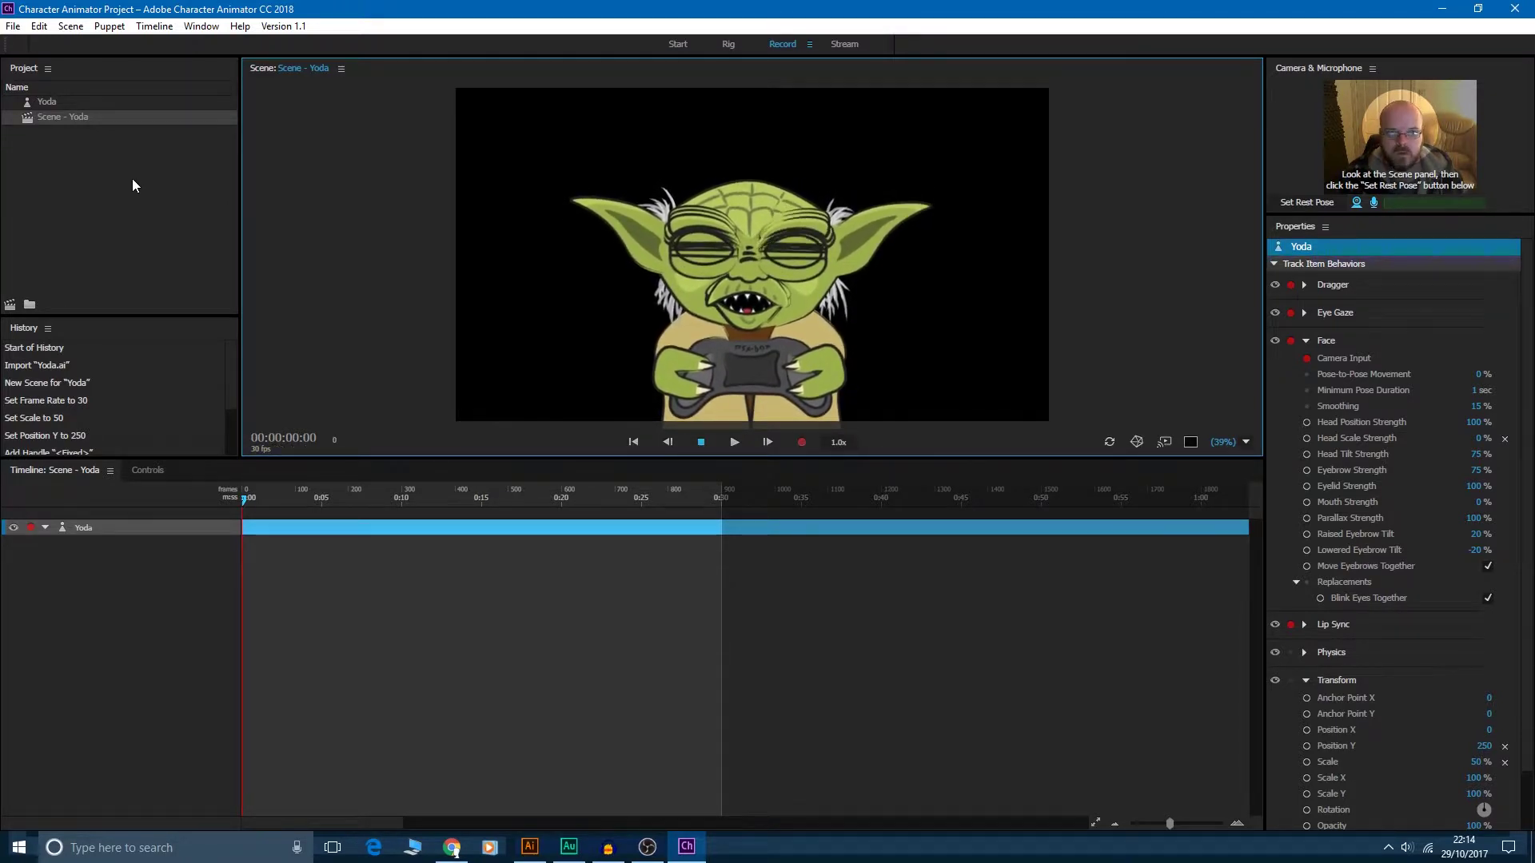
- Open the Yoda puppet for rigging and inspect the Left Eyebrow and Right Eybrow layers in its Frontal group
left_click(66, 101)
double_click(65, 101)
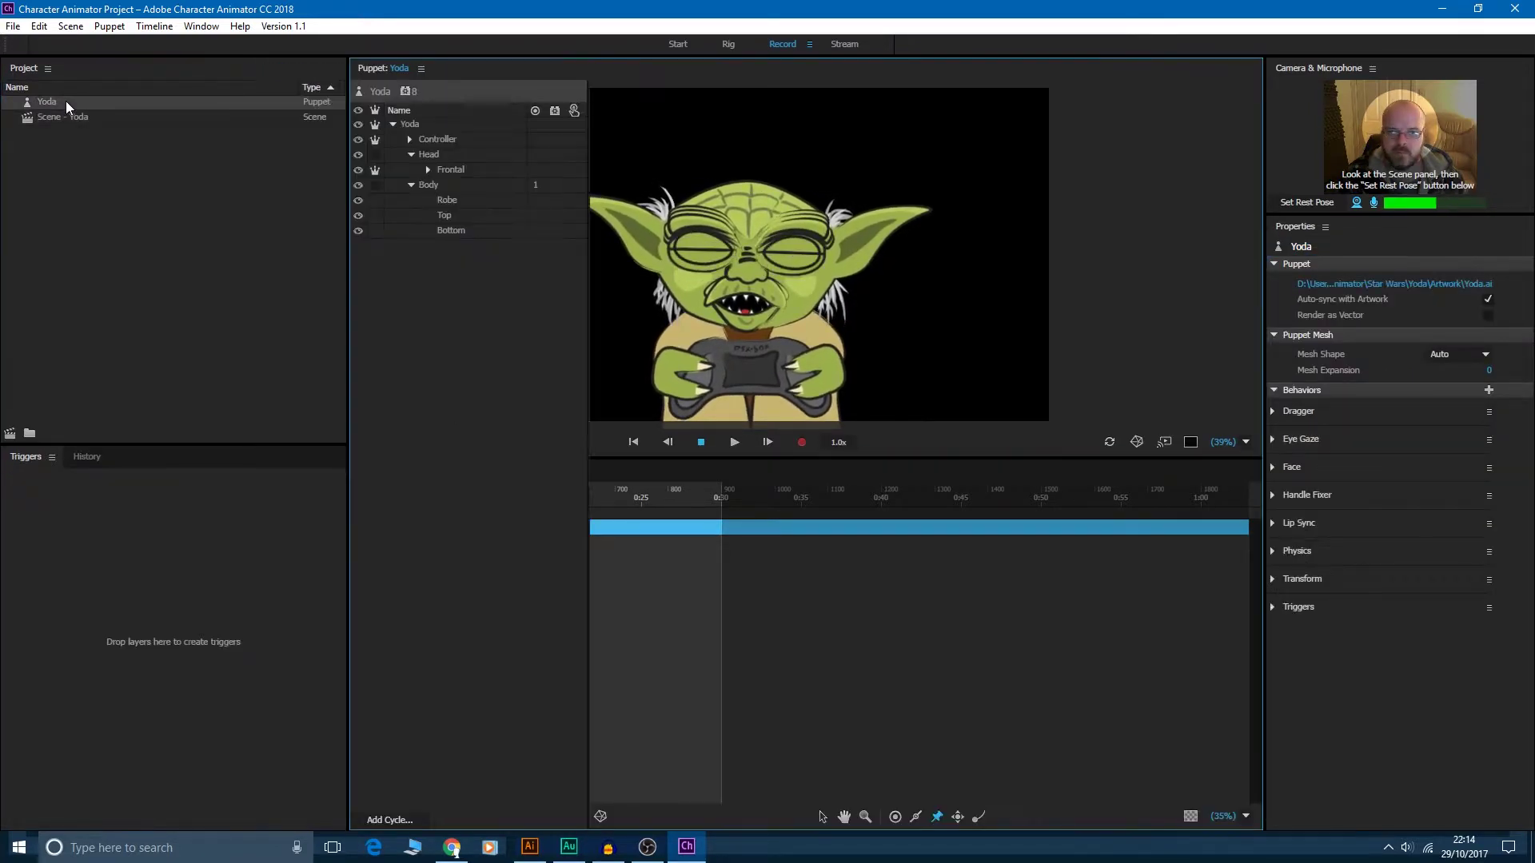
left_click(428, 169)
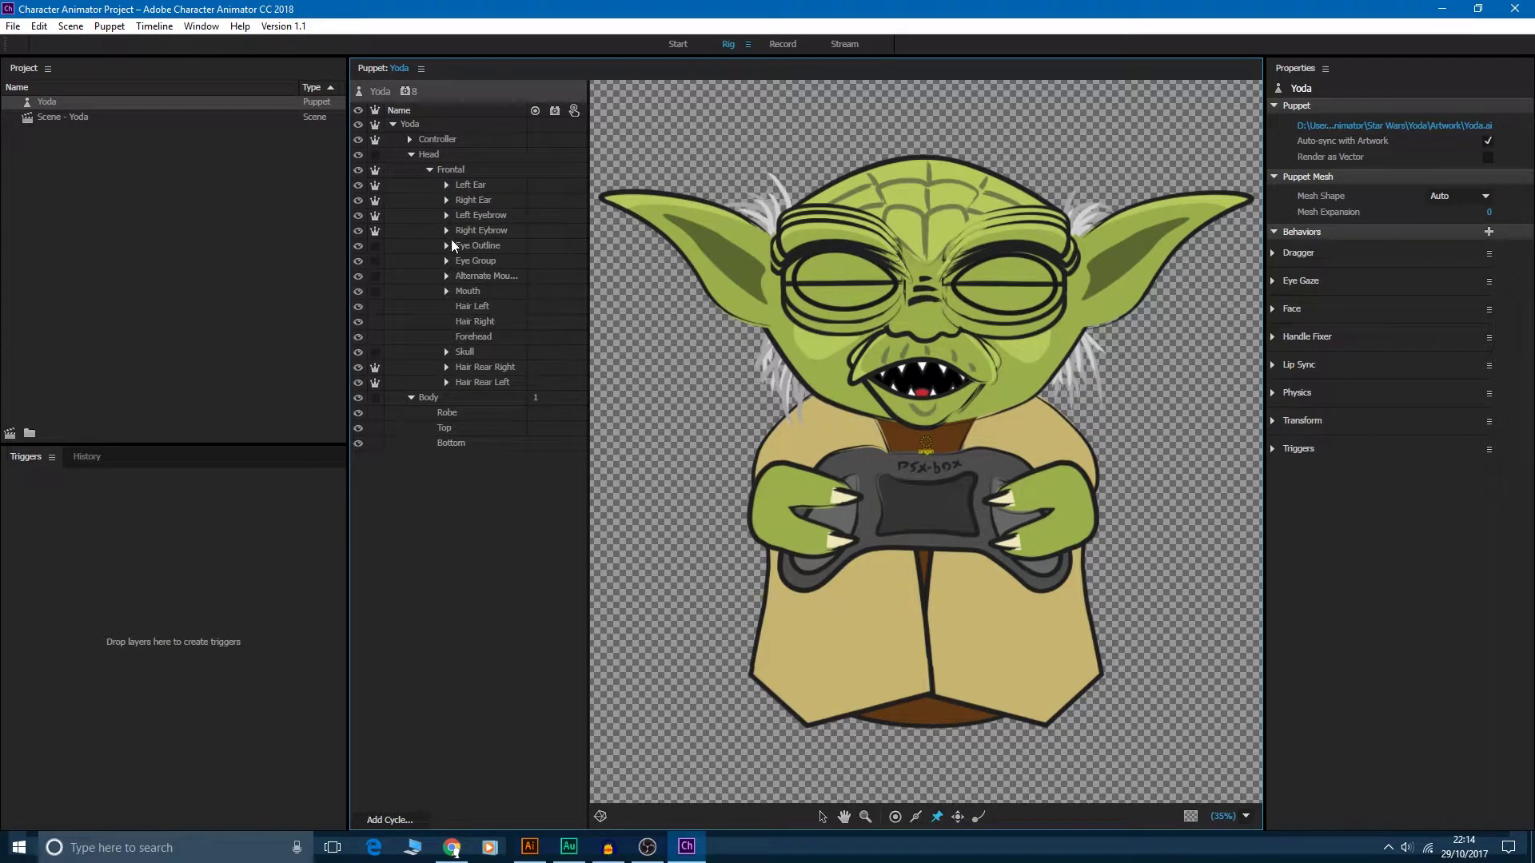
left_click(446, 215)
left_click(447, 292)
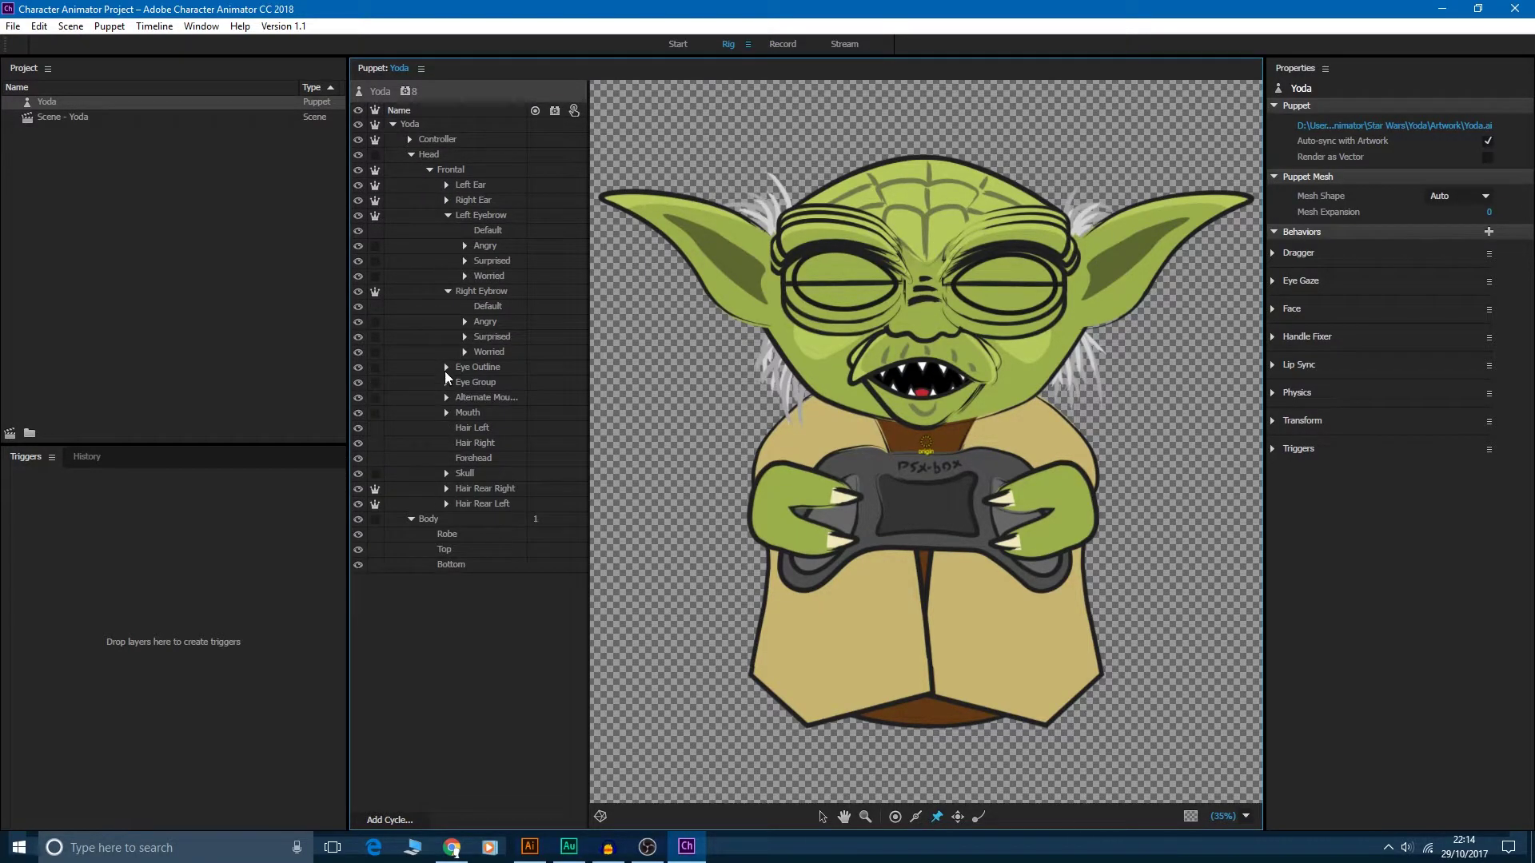
left_click(476, 213)
left_click(474, 295)
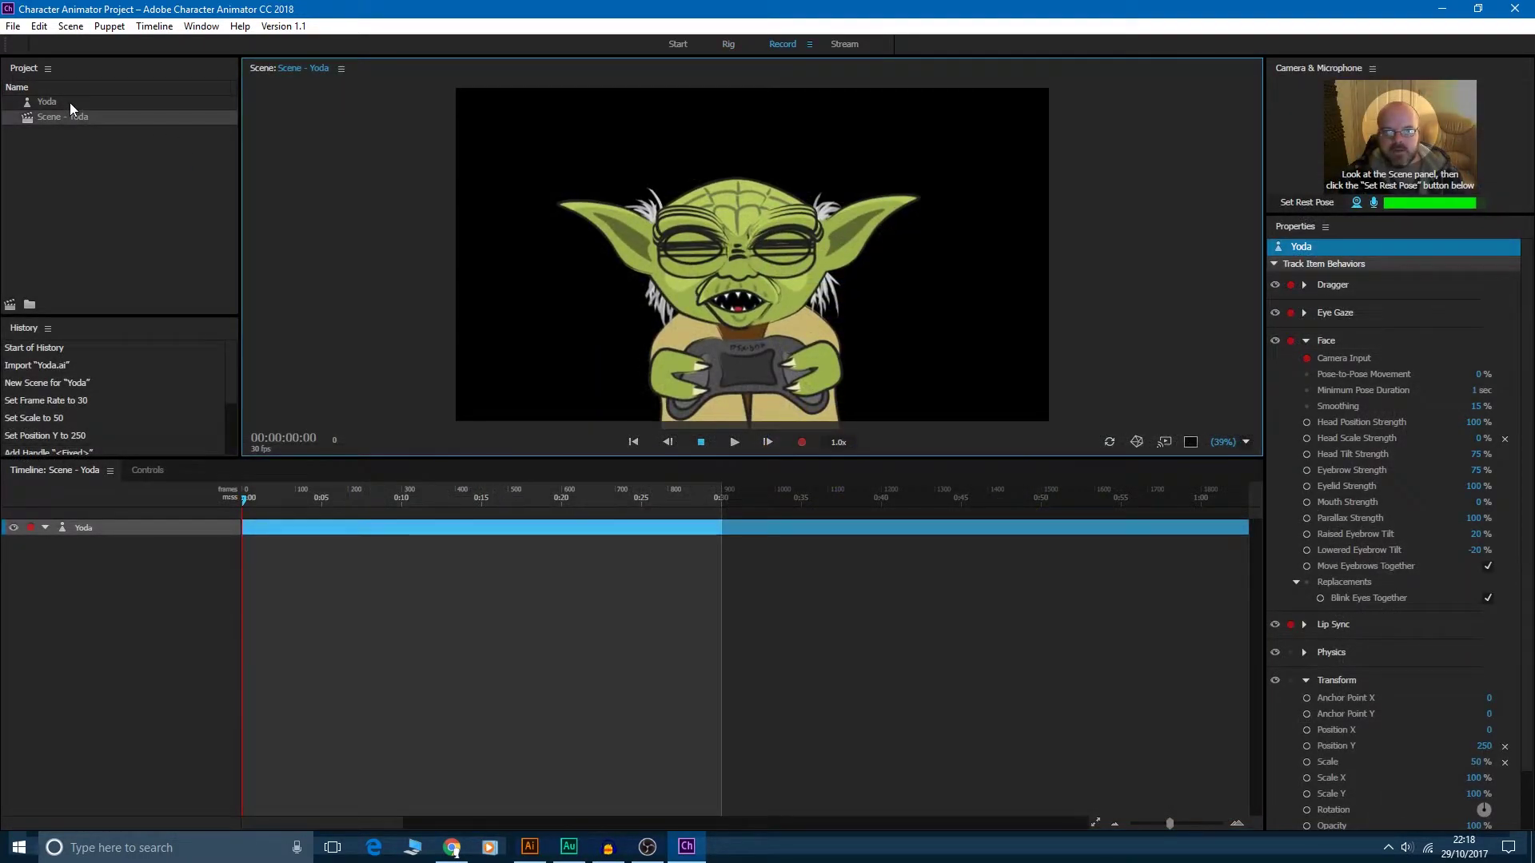
double_click(69, 102)
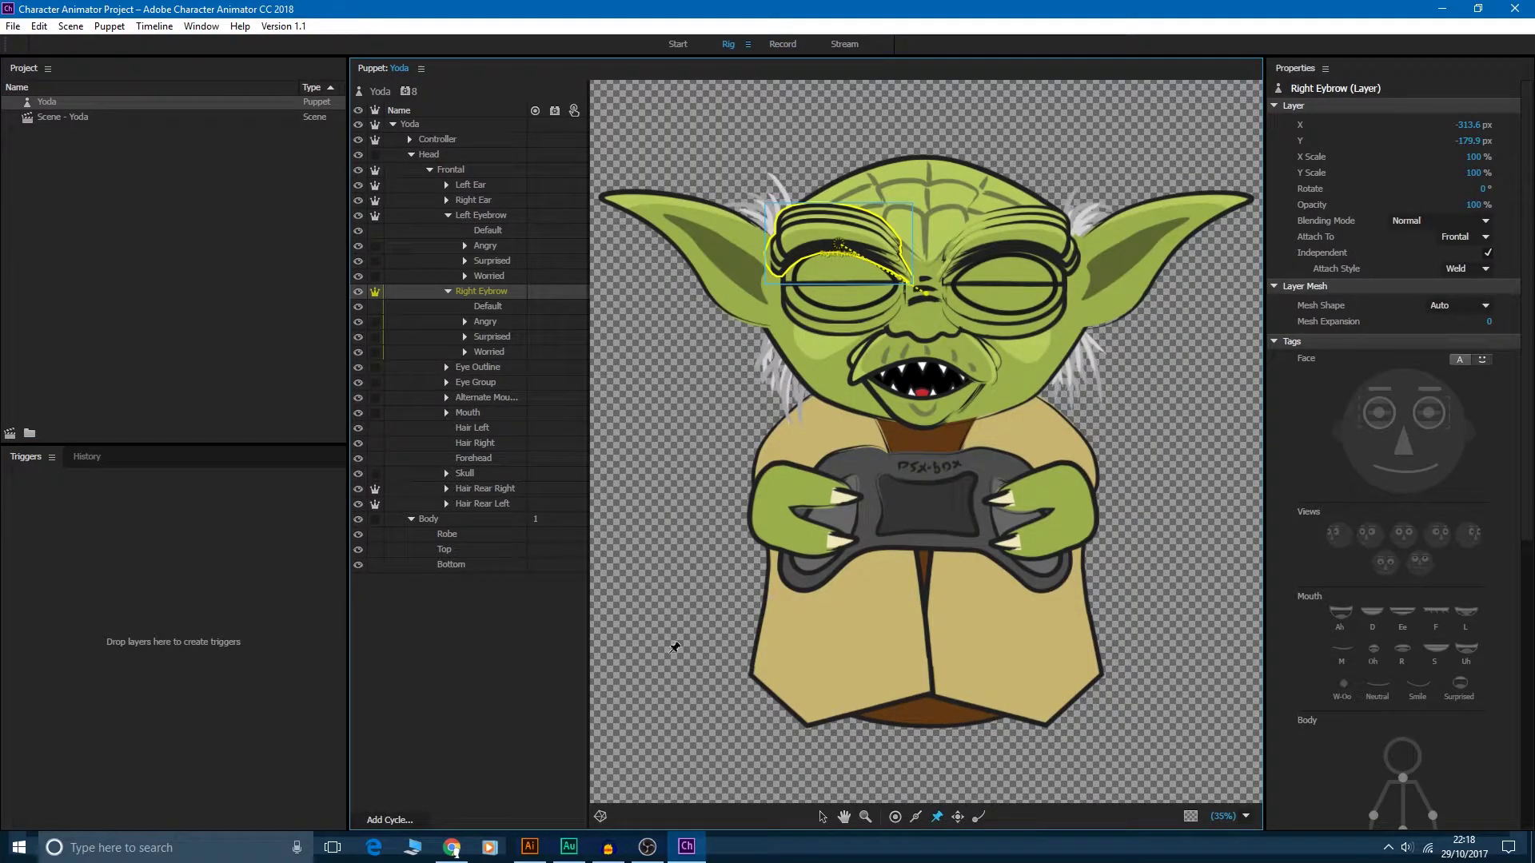
- Switch to Illustrator, correct the misspelled right eyebrow layer name to +Right Eyebrow, and save Yoda.ai
left_click(529, 849)
left_click(532, 855)
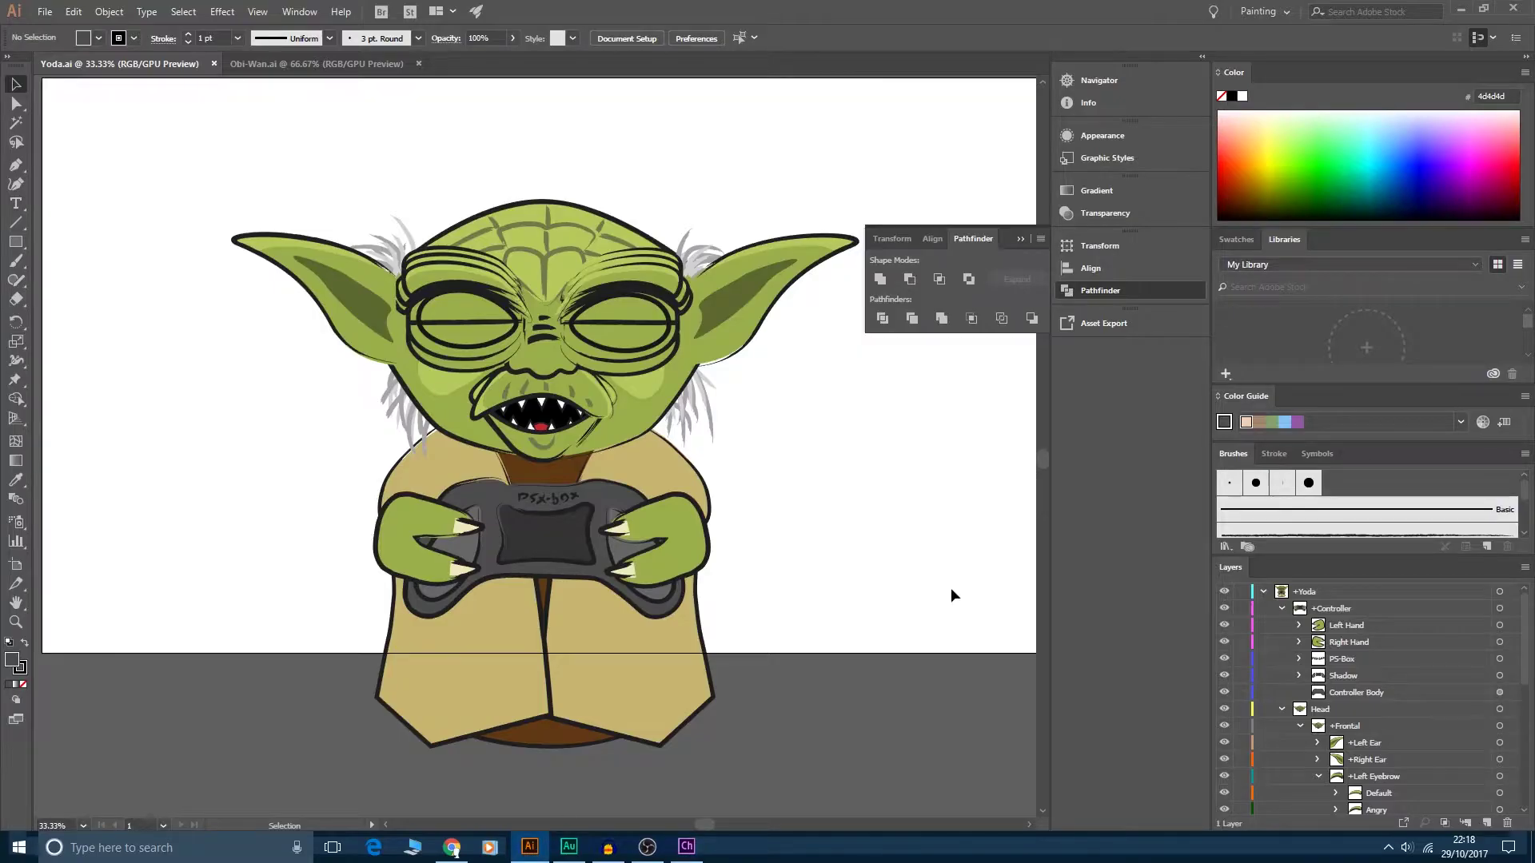
scroll(1406, 702, "down", 3)
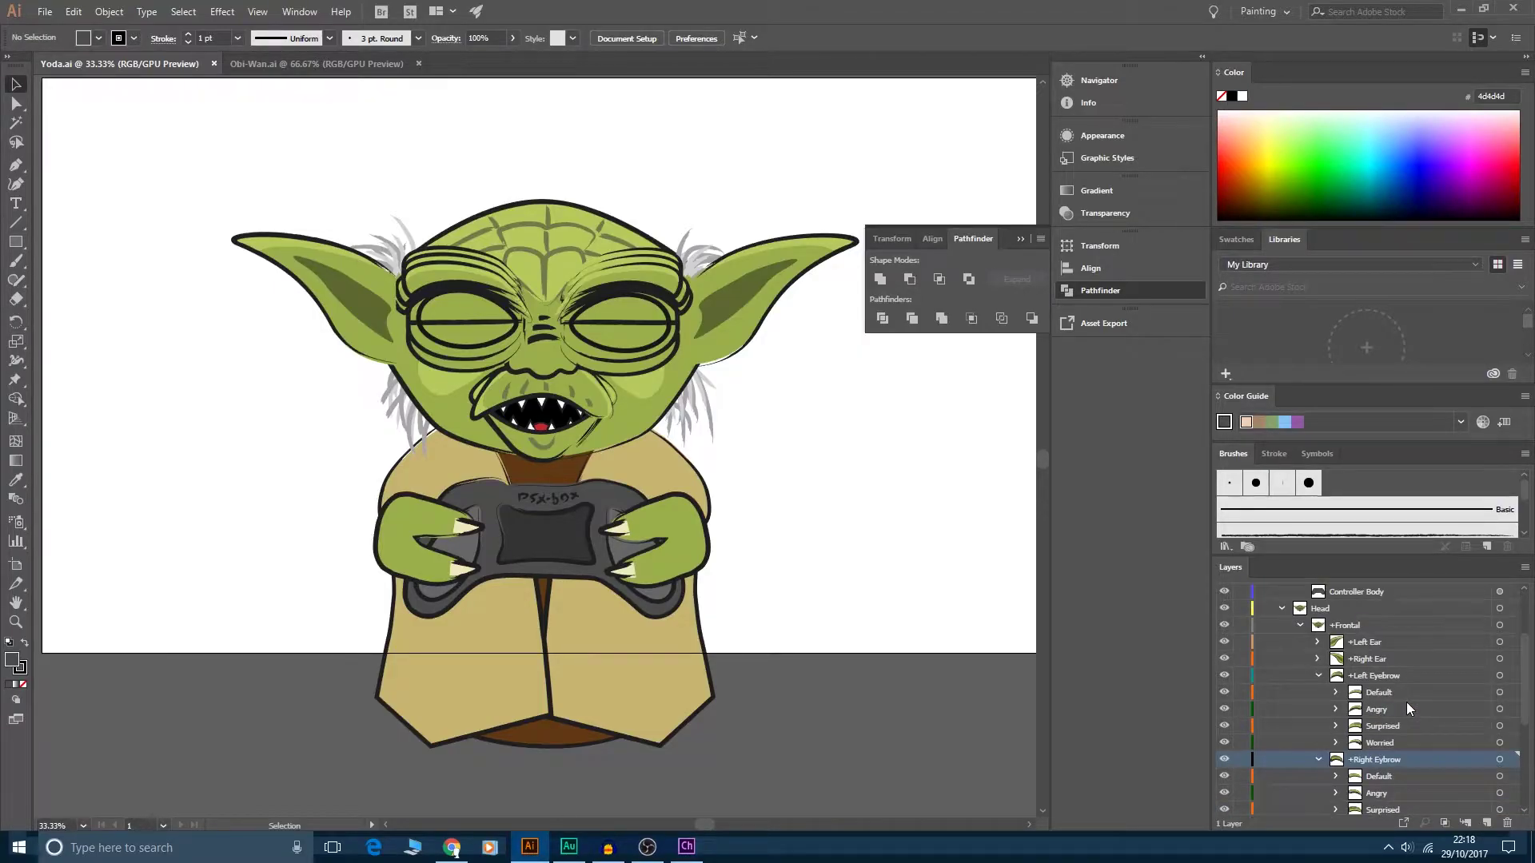
left_click(1385, 710)
double_click(1383, 712)
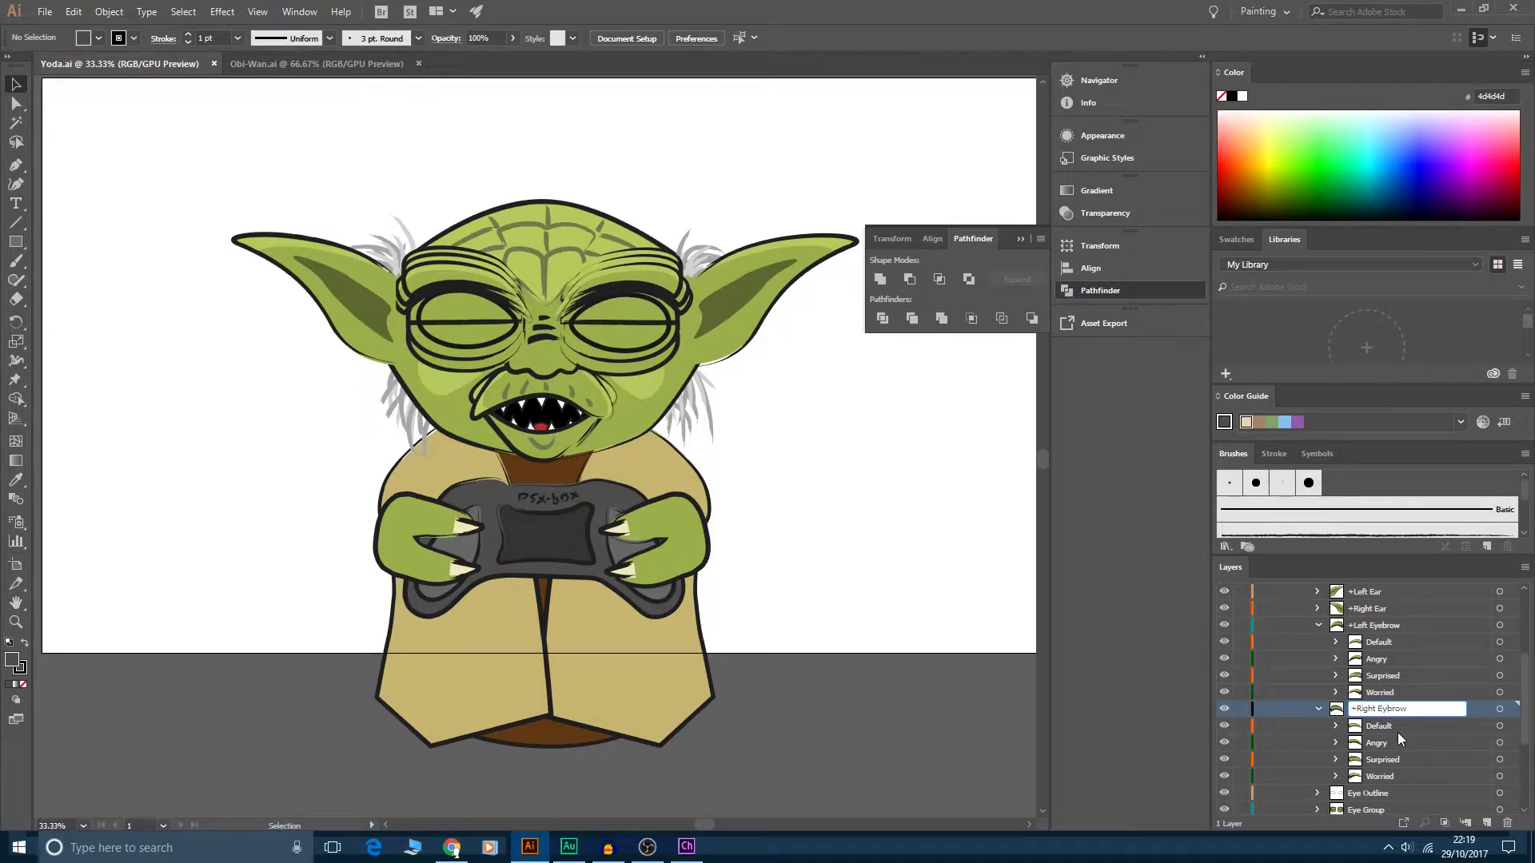
type("e")
key("Return")
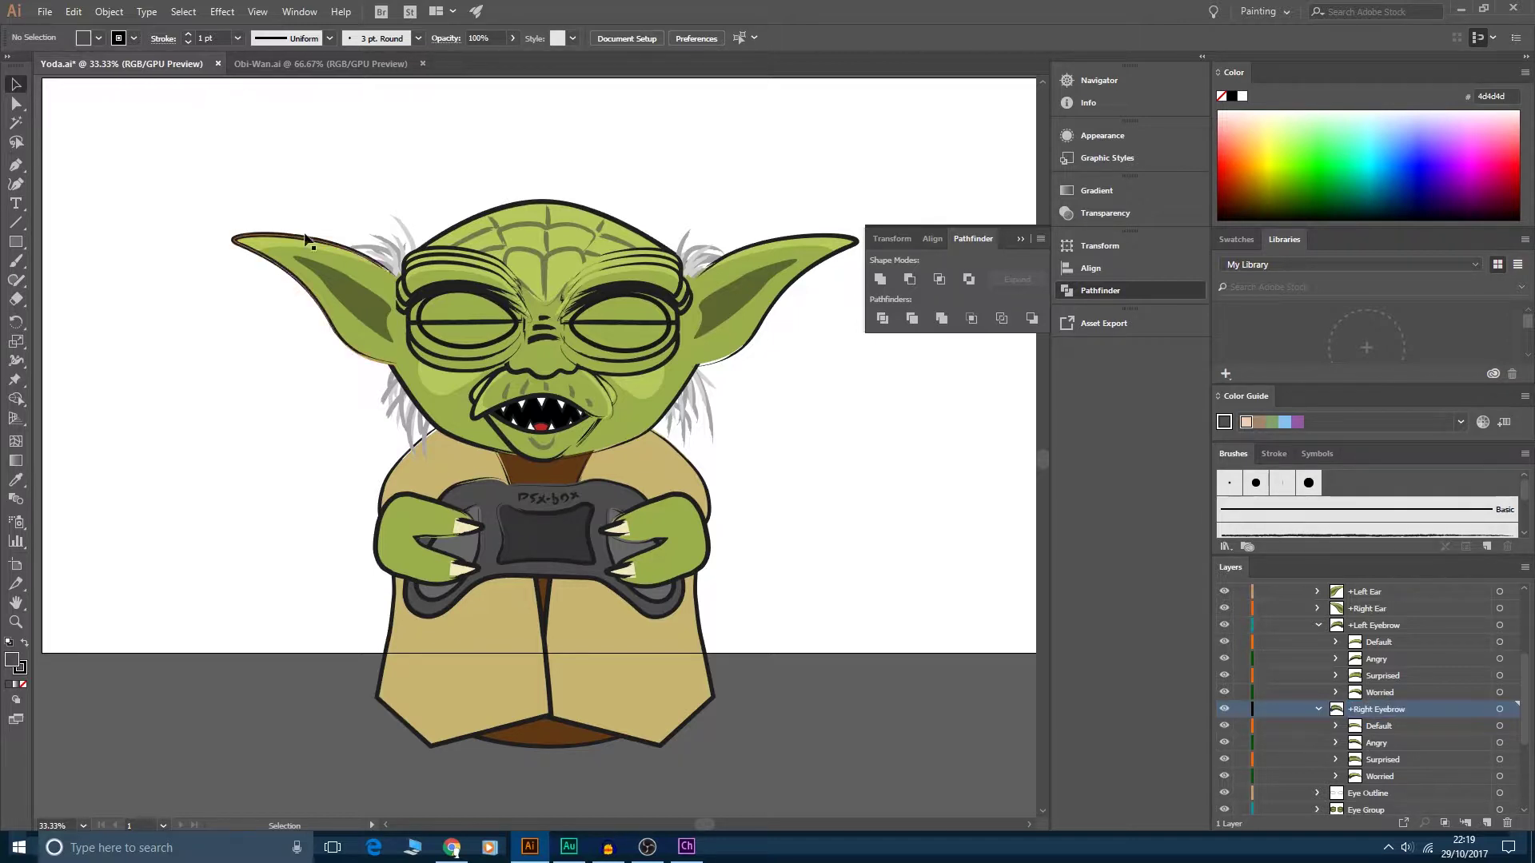
left_click(45, 11)
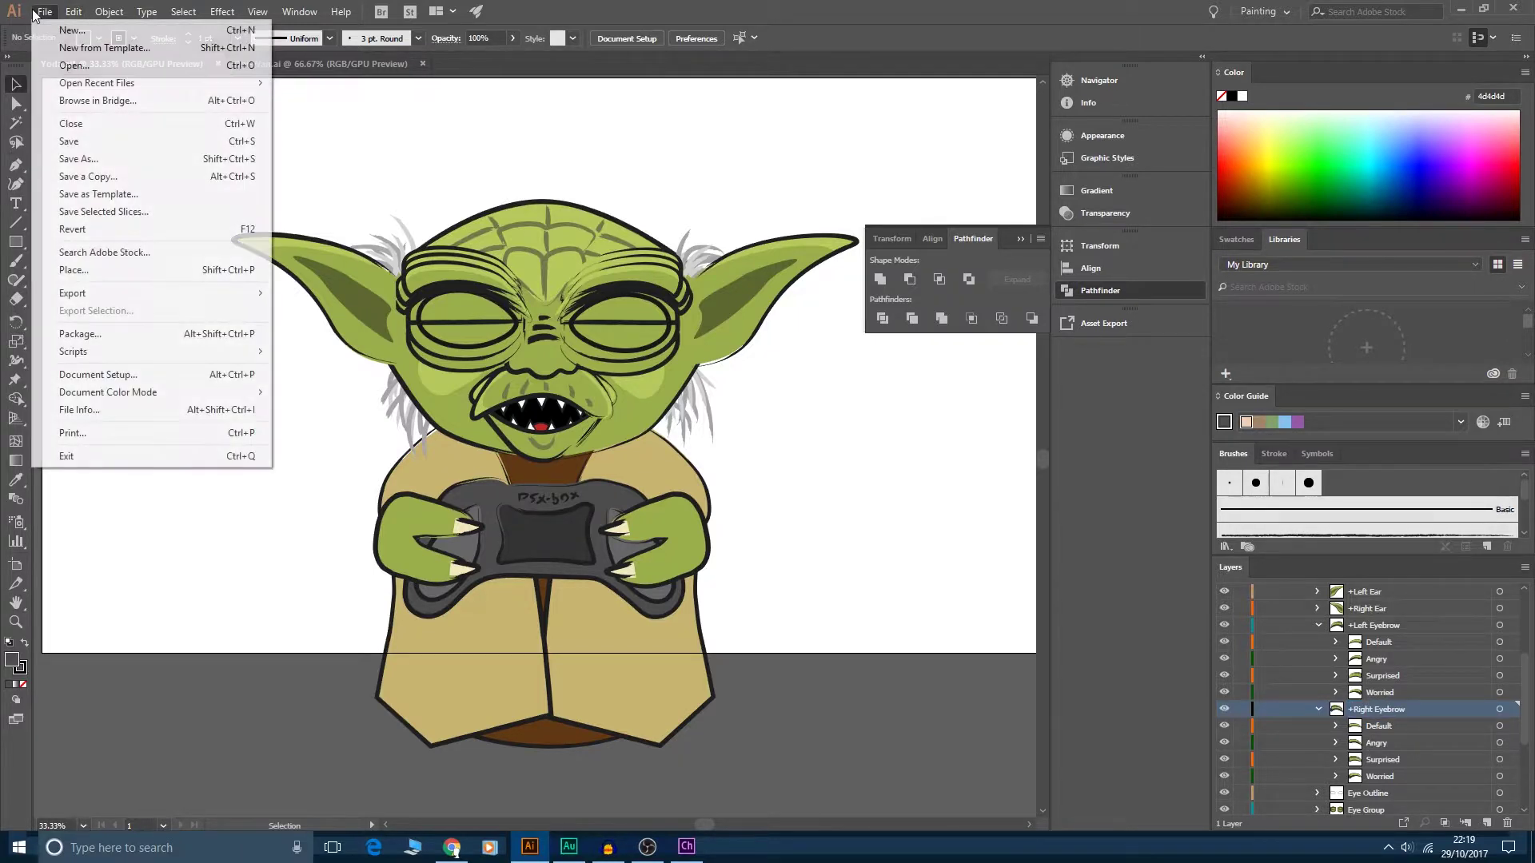
left_click(70, 140)
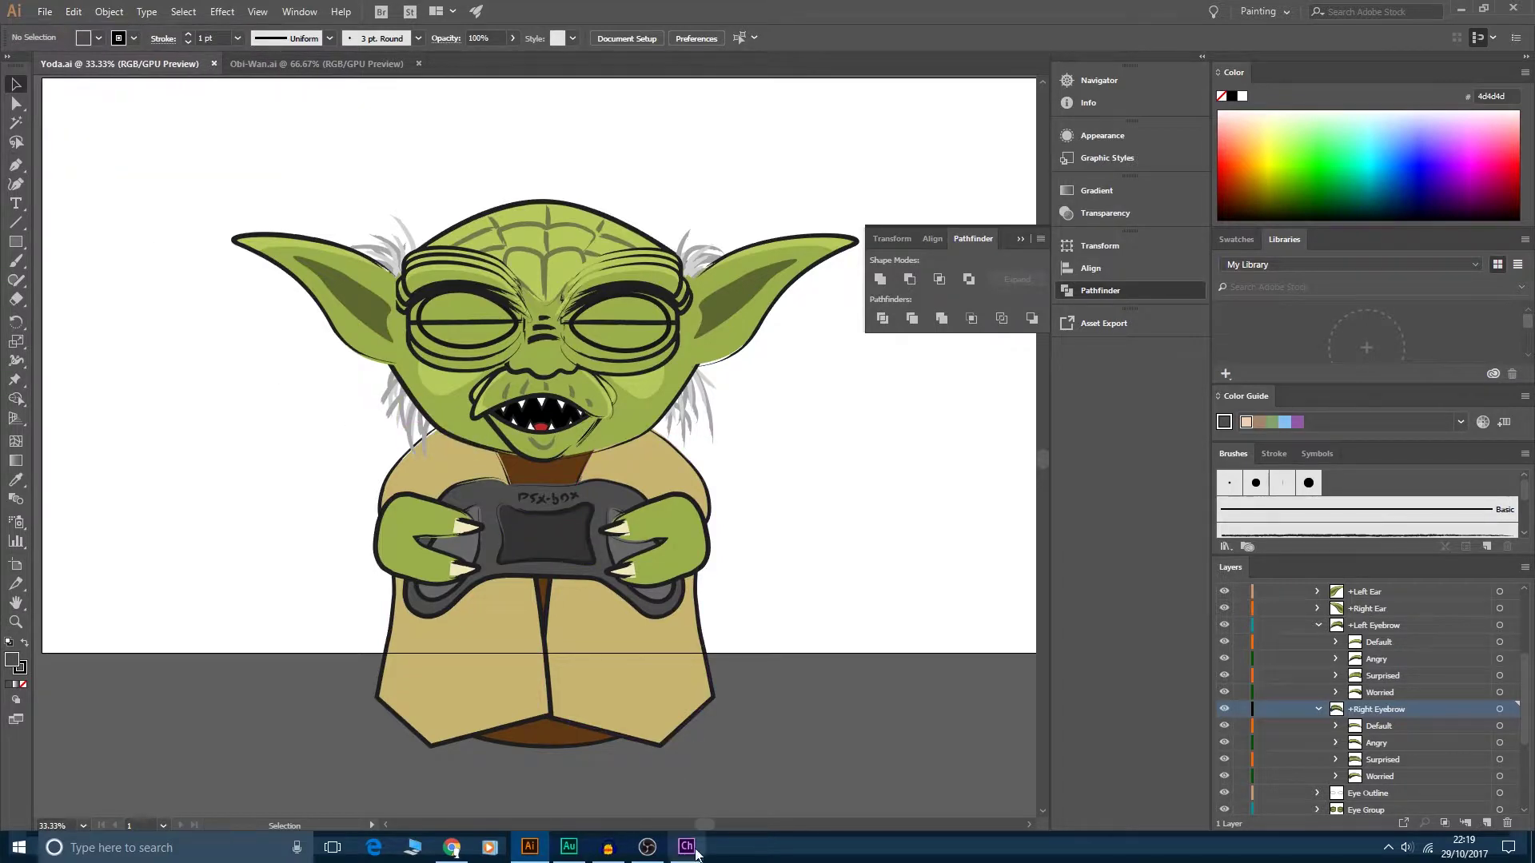
- Switch to Character Animator, preview the updated puppet in Scene - Yoda, and reopen the Yoda puppet for rigging
left_click(687, 846)
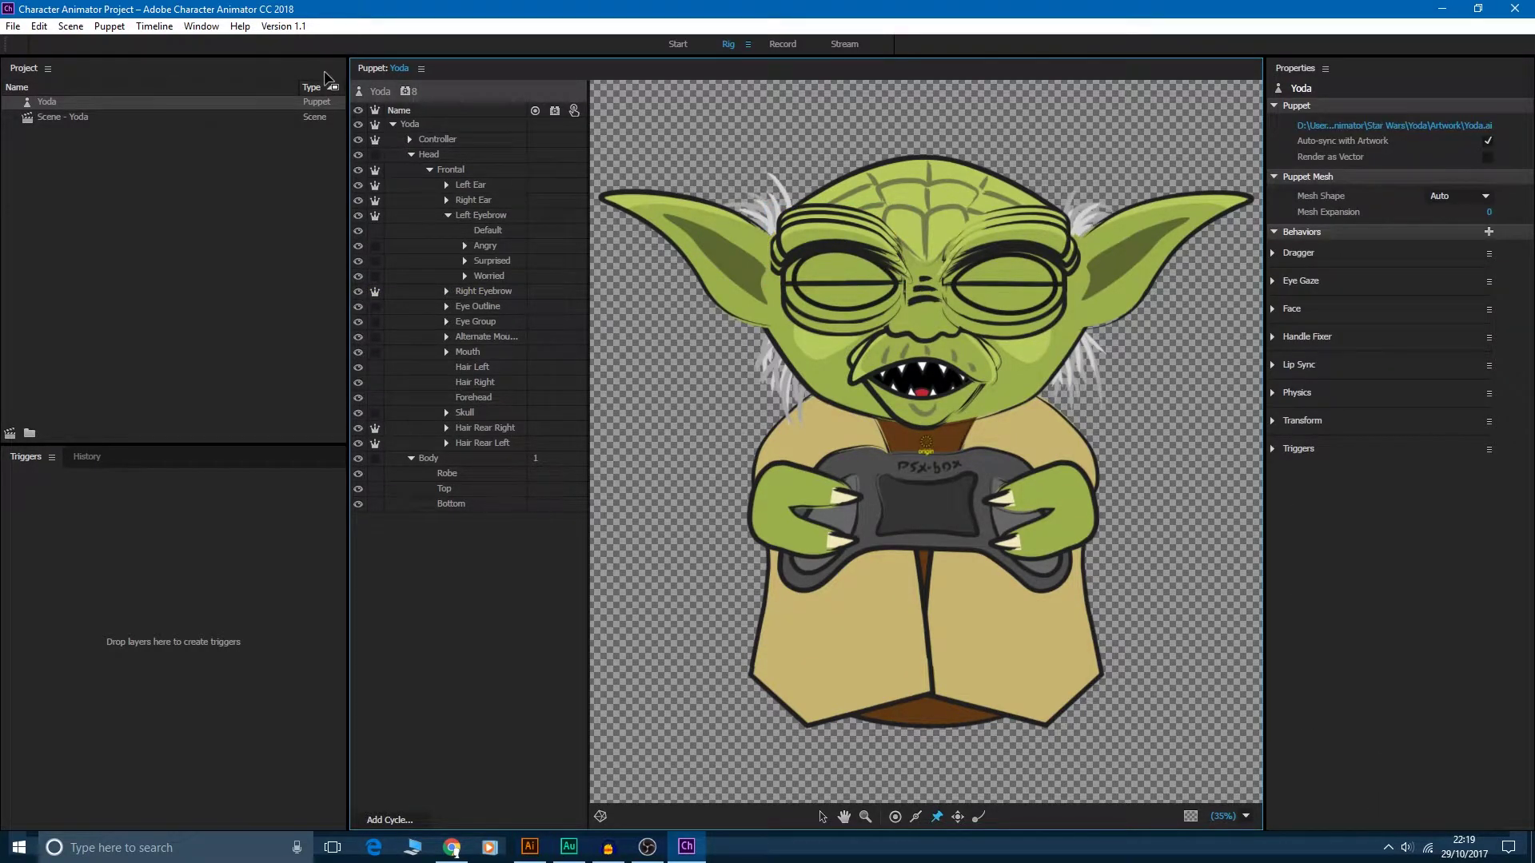
double_click(83, 116)
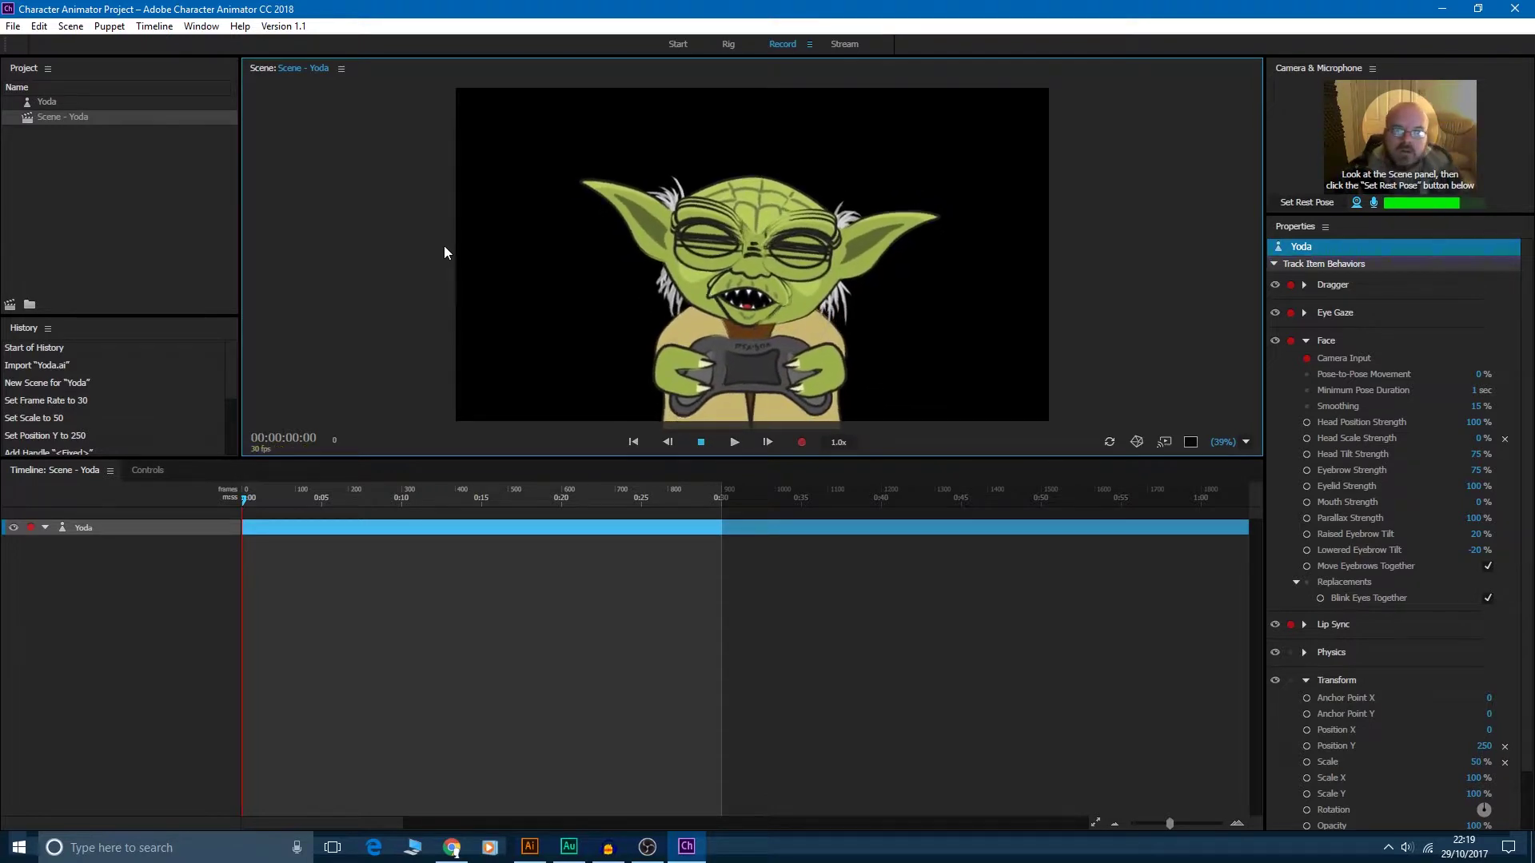
left_click(61, 102)
double_click(61, 102)
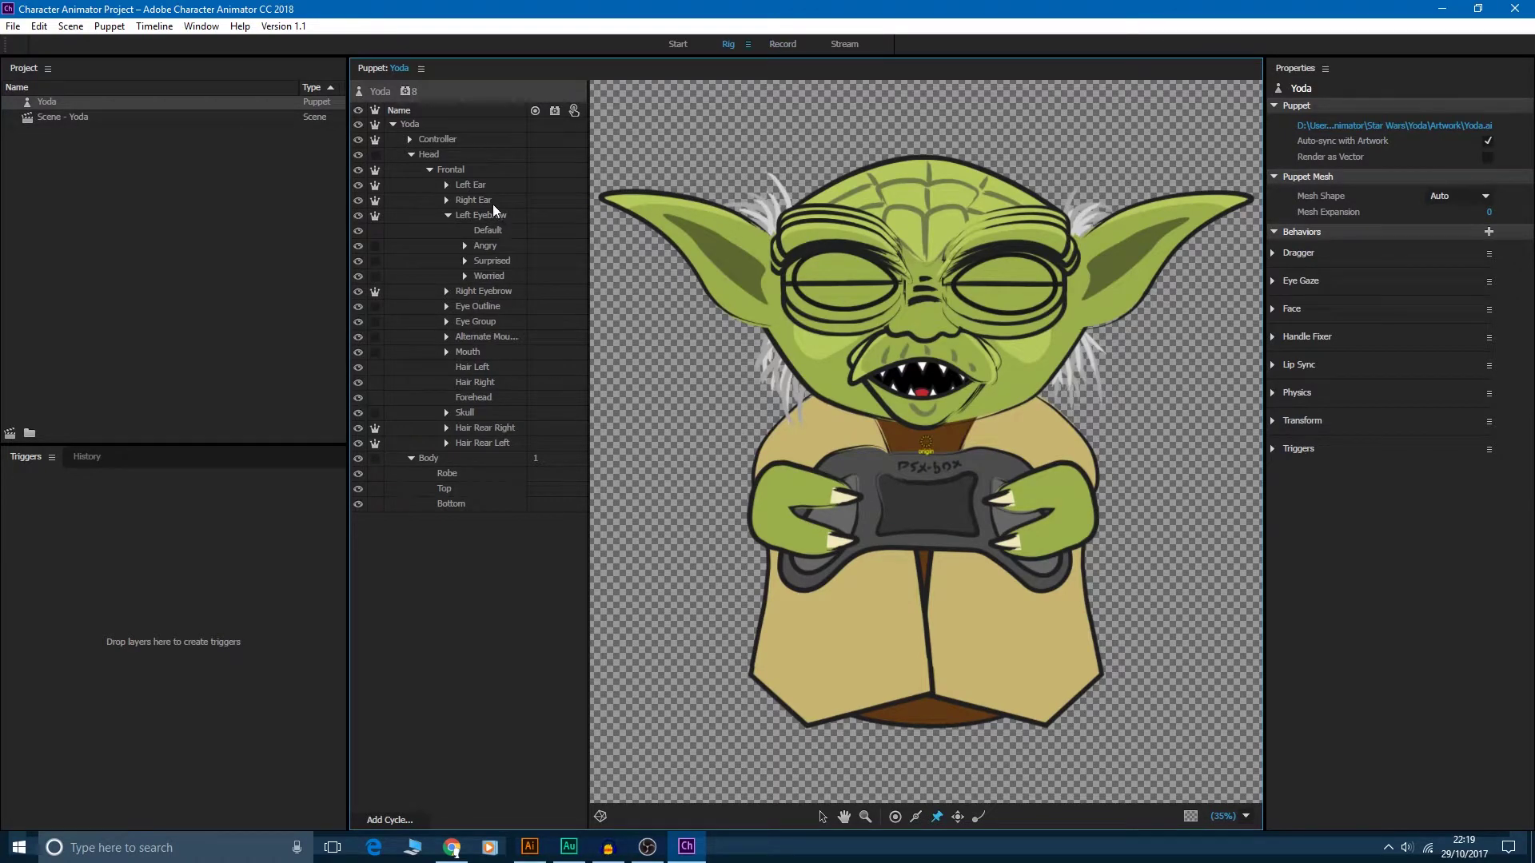
- Inspect how the Left Ear, Eye Outline and Eye Group layers attach within the Frontal group
left_click(472, 188)
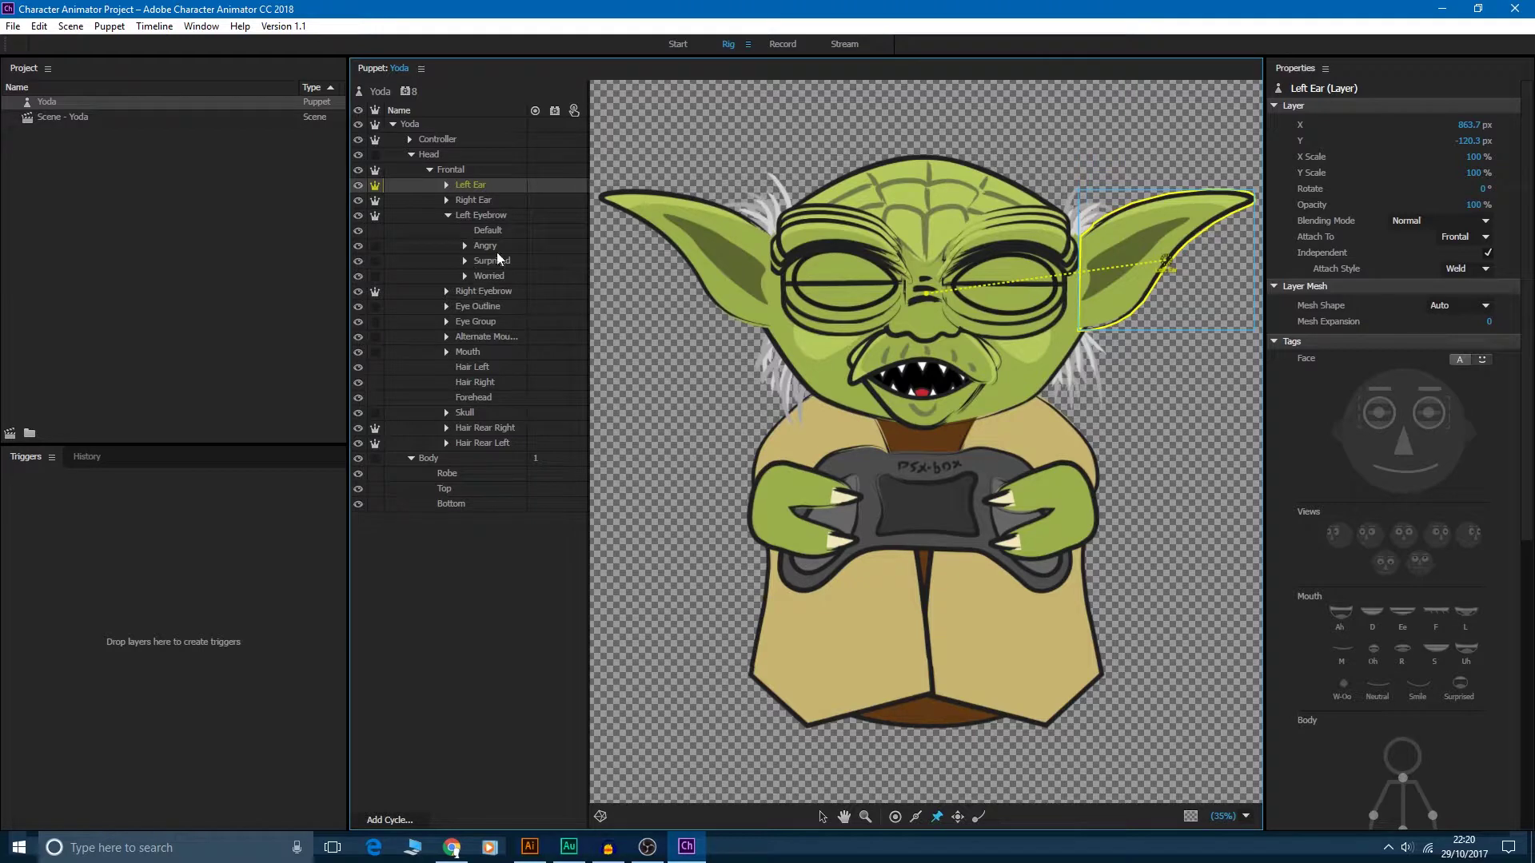
left_click(447, 216)
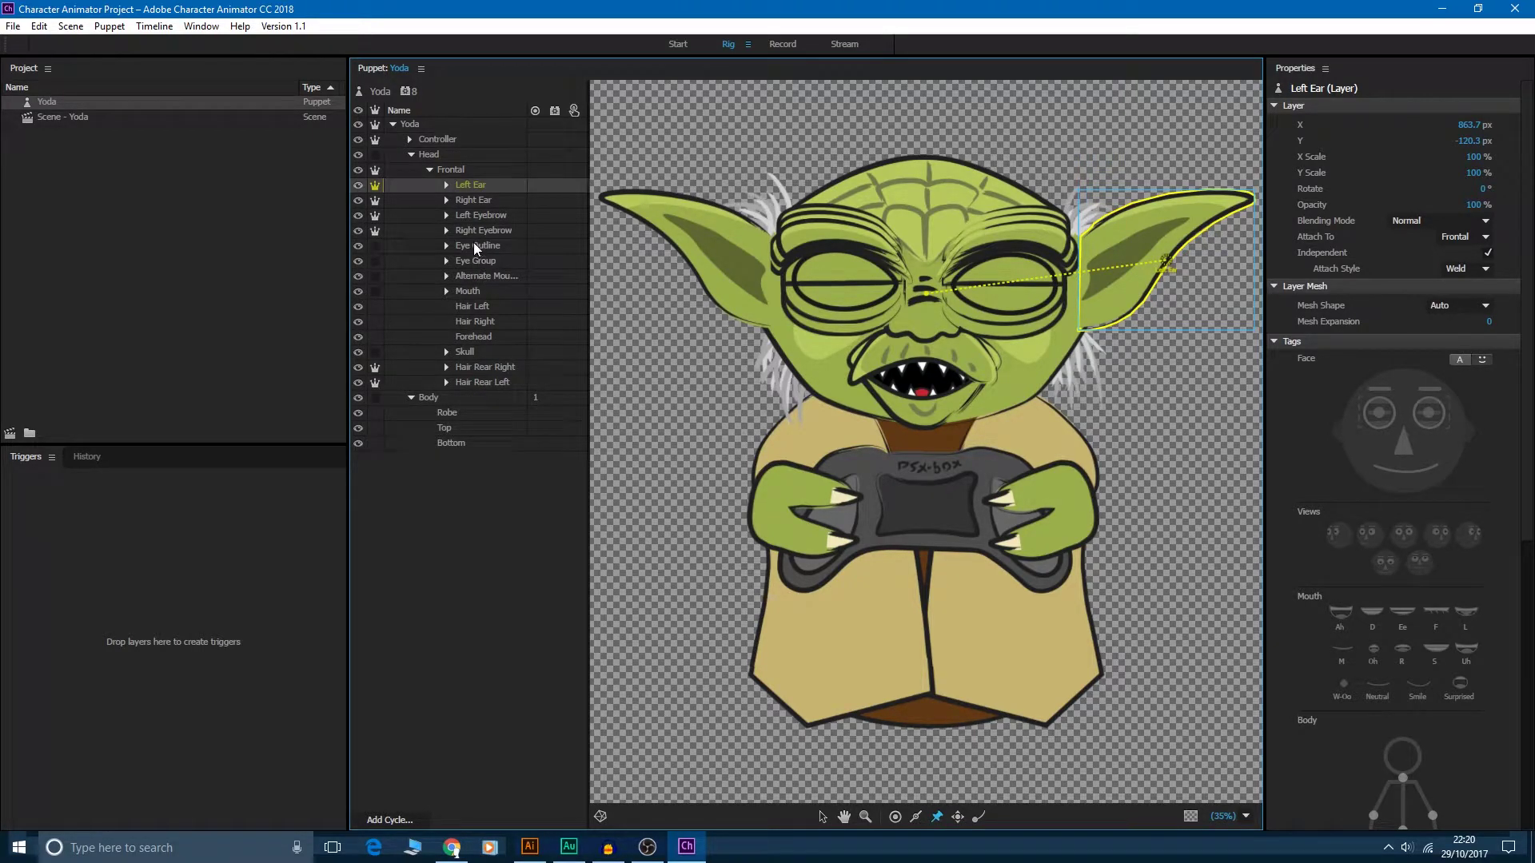
left_click(478, 249)
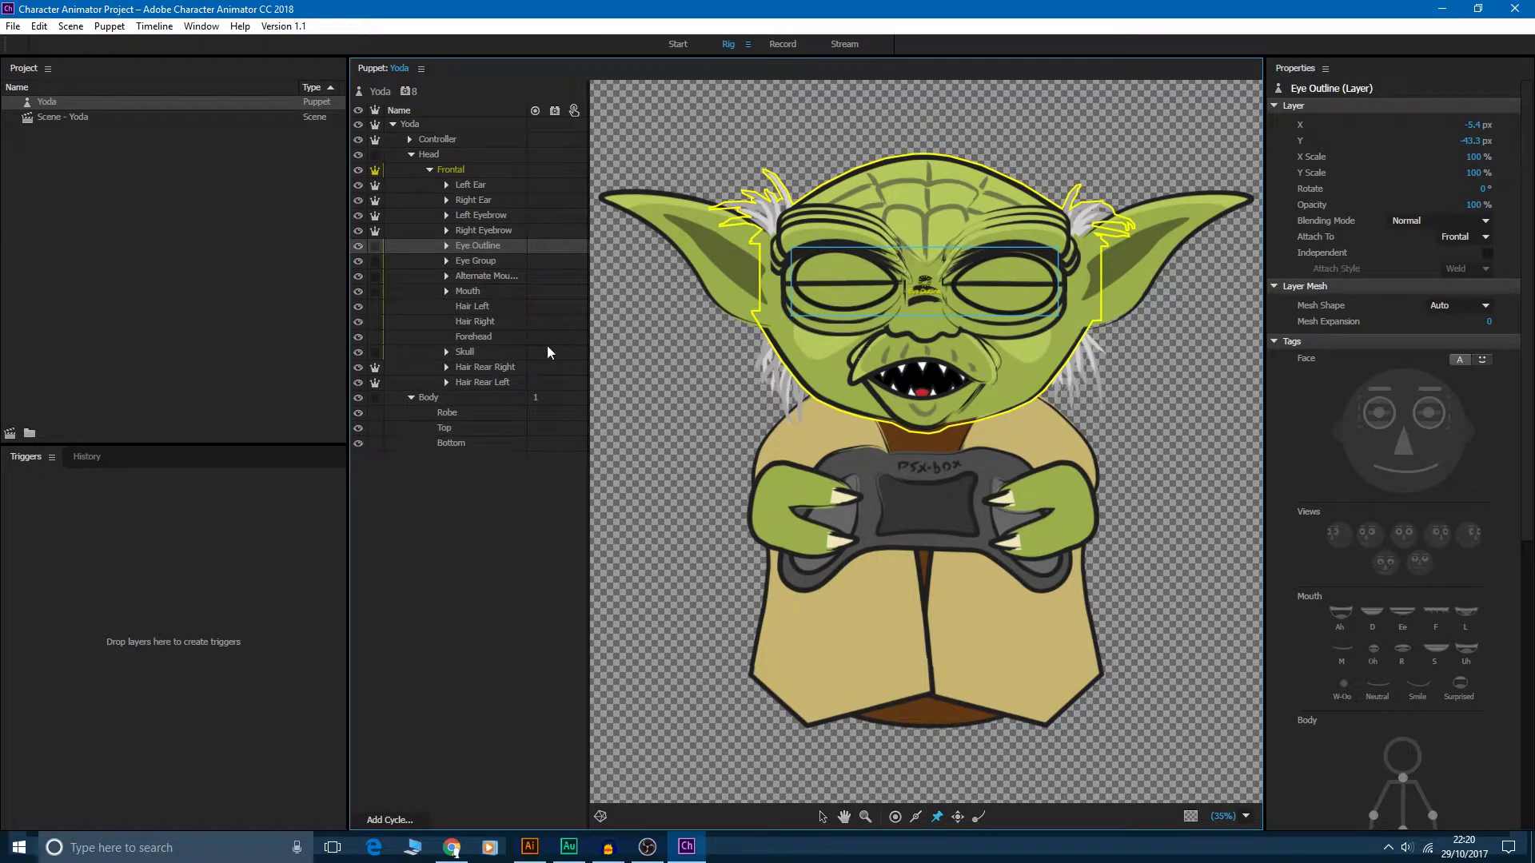
left_click(476, 262)
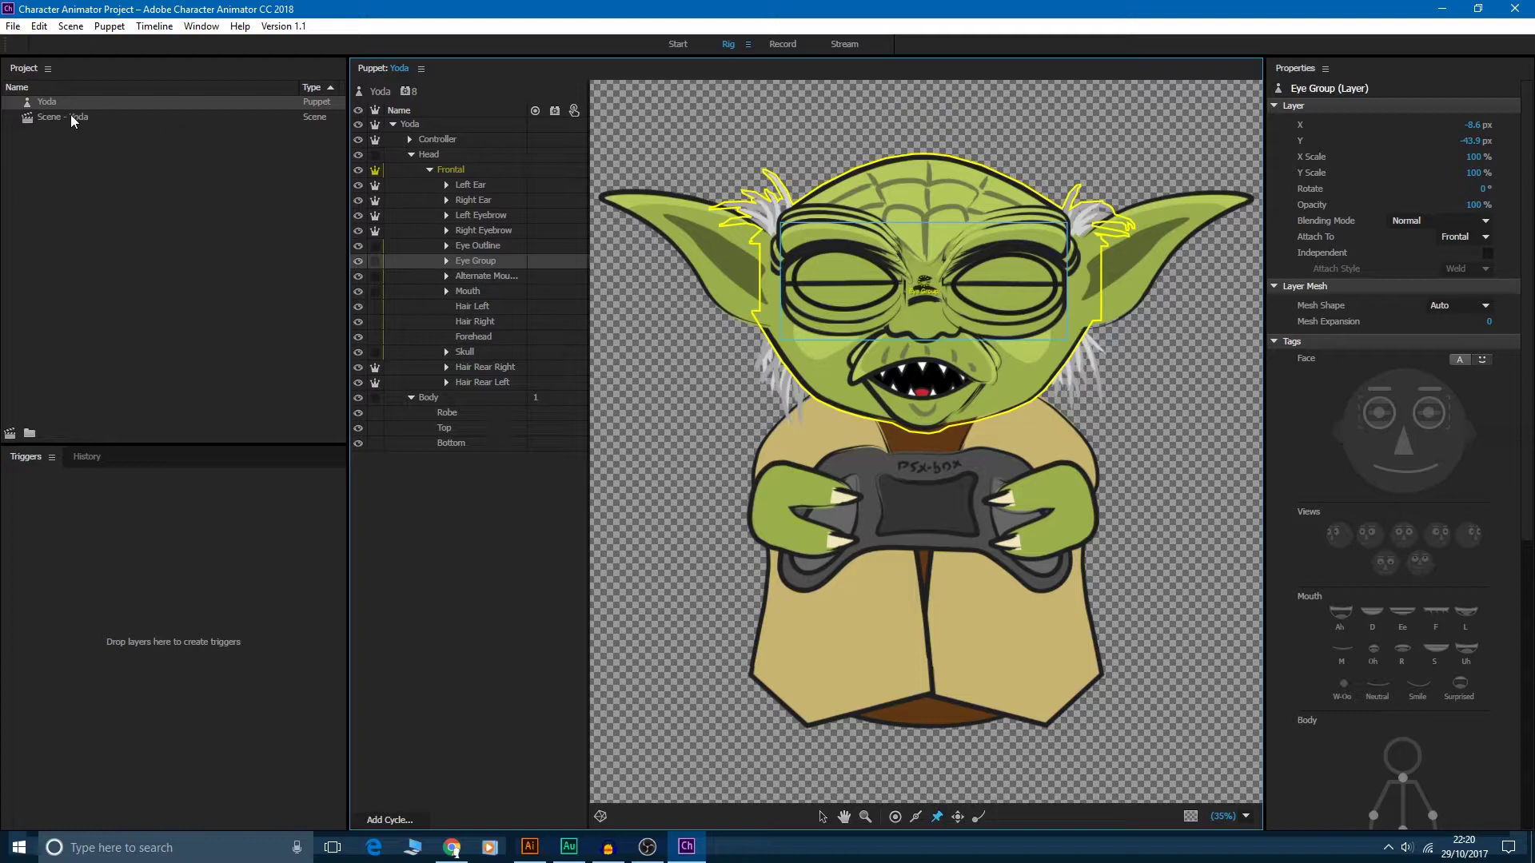
- Clip the Left Eye and Right Eye layers in the Eye Group to the Eye Mask layer with a clipping mask
left_click(447, 261)
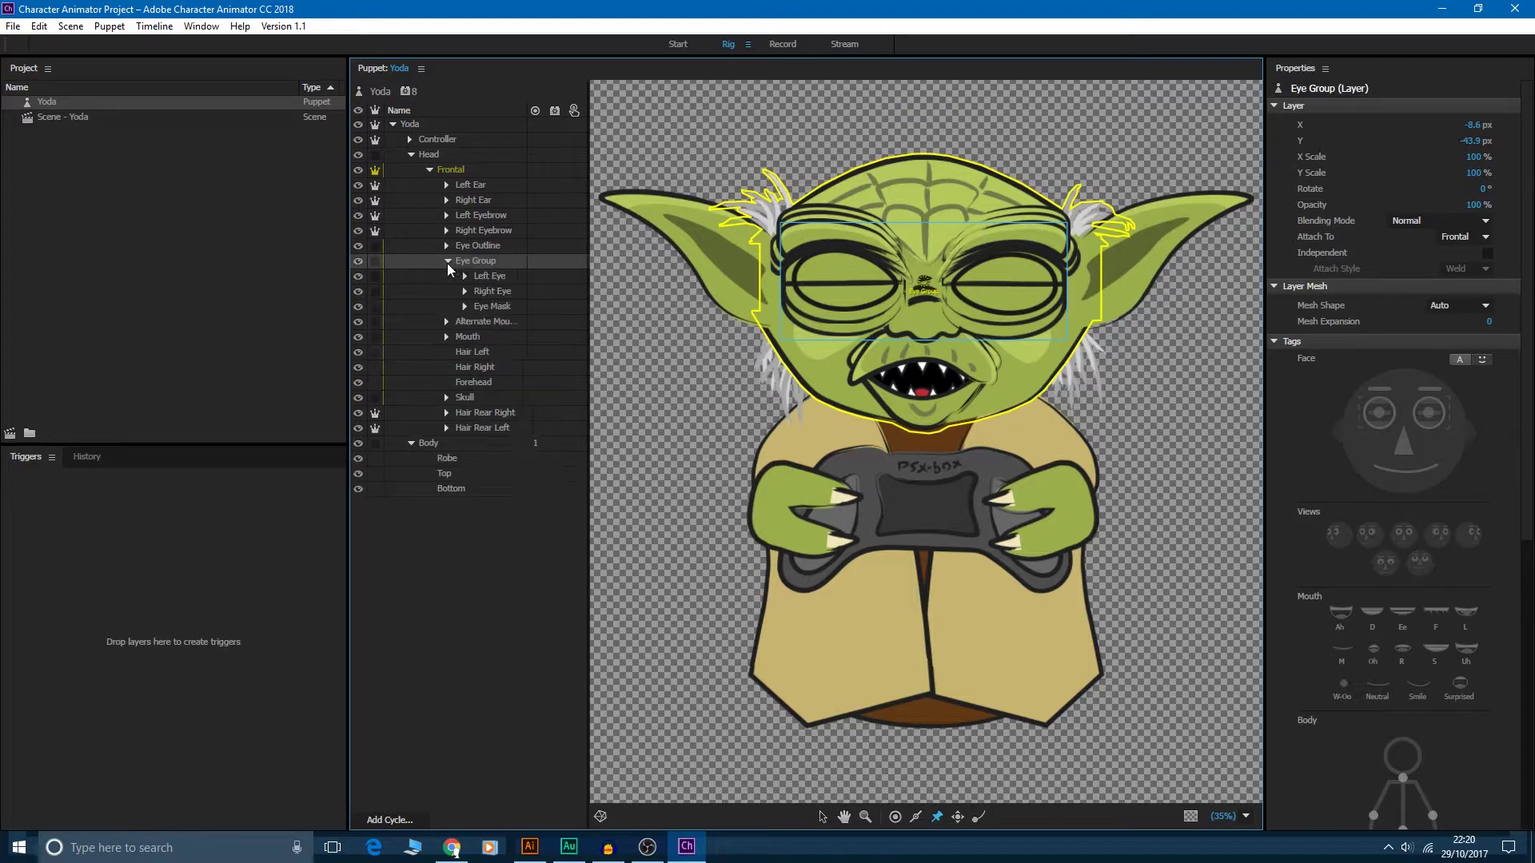
left_click(492, 290)
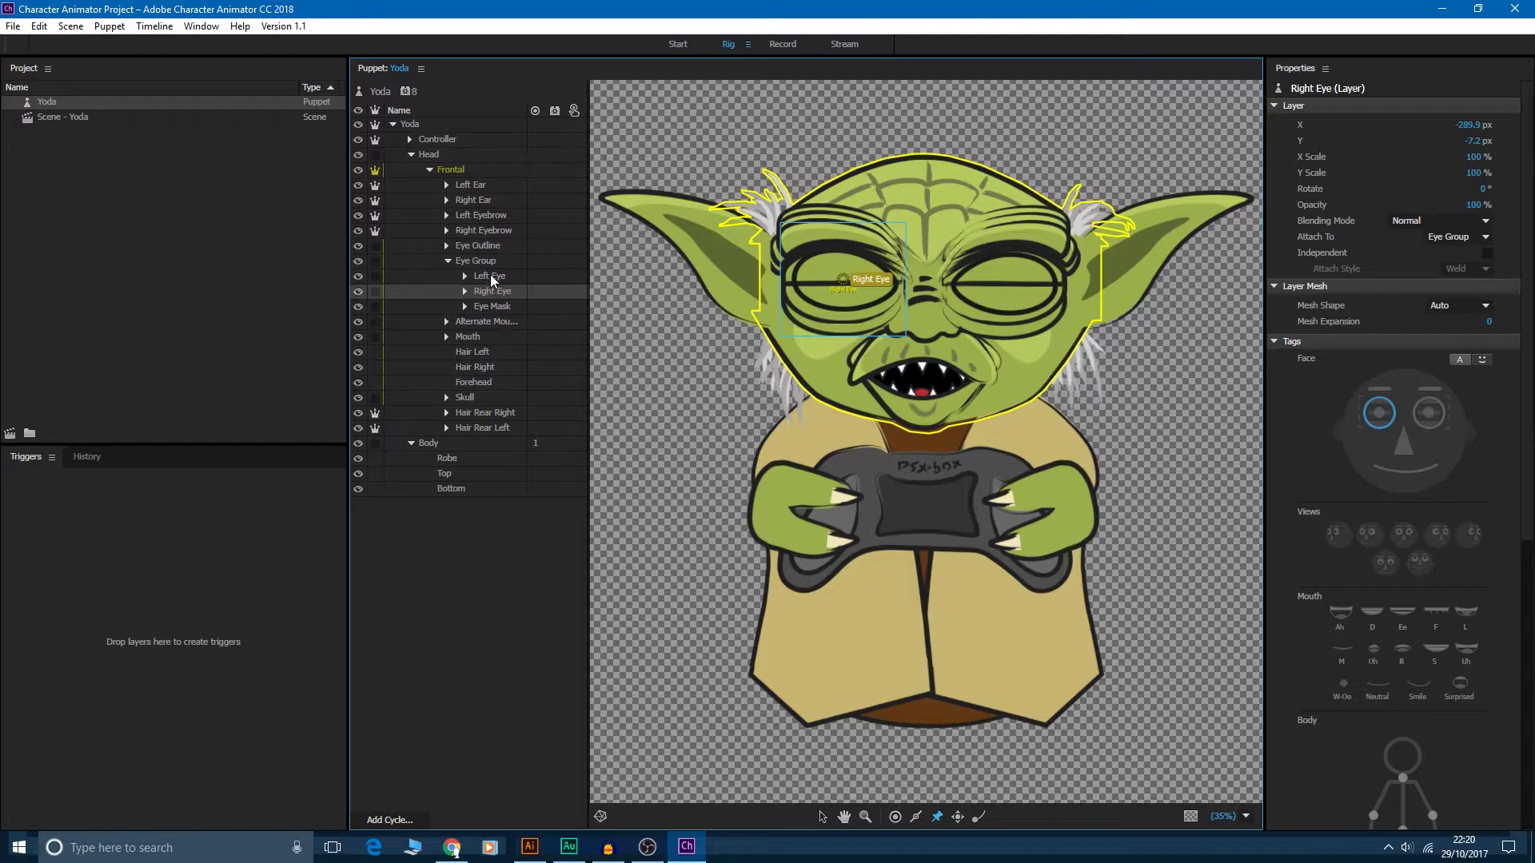
left_click(493, 309)
left_click(490, 294)
left_click(492, 276, "ctrl")
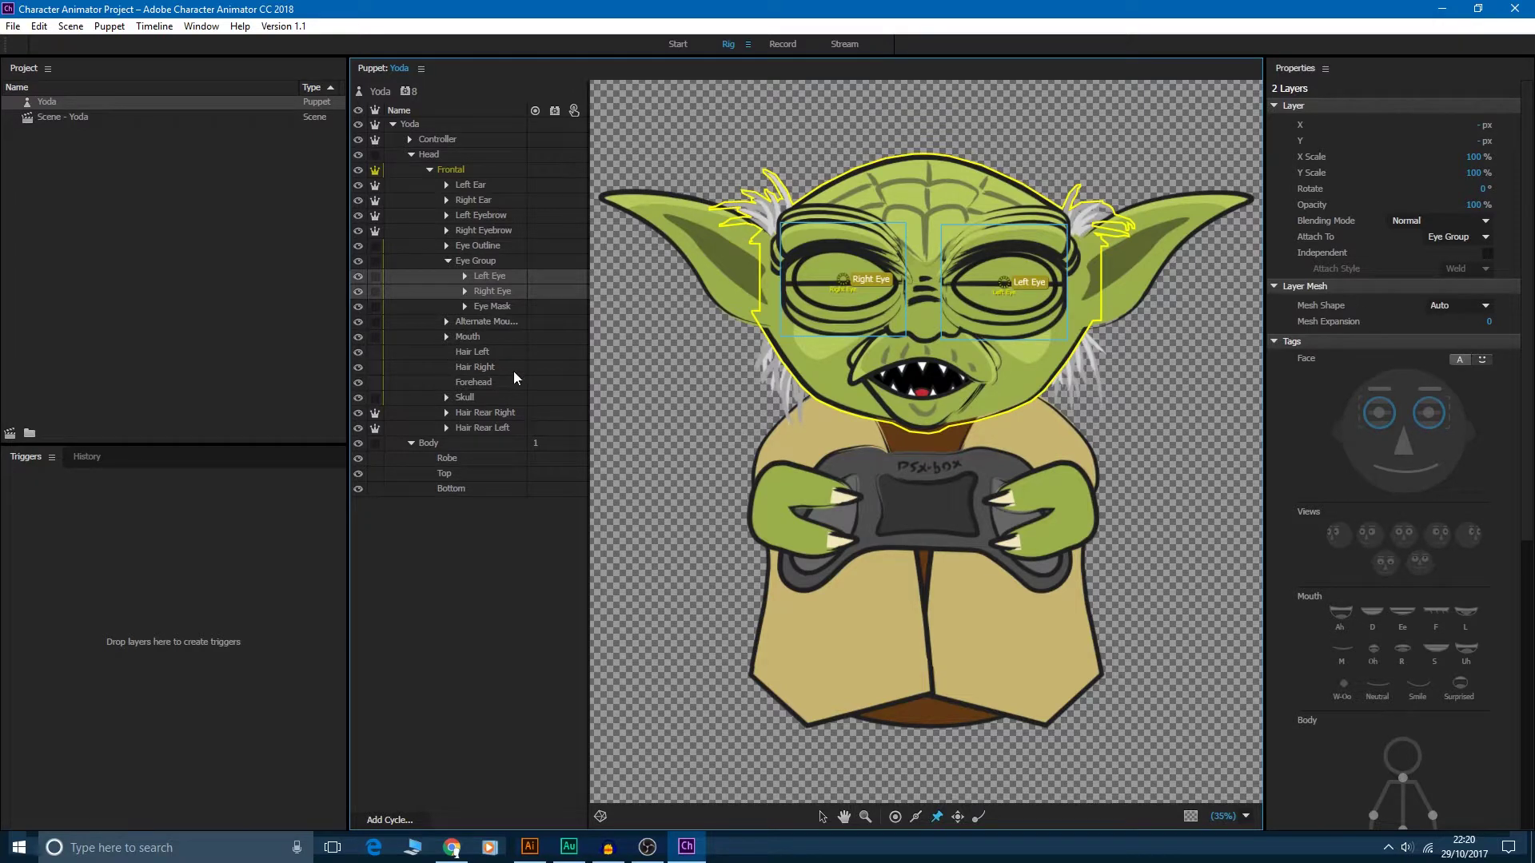
left_click(70, 28)
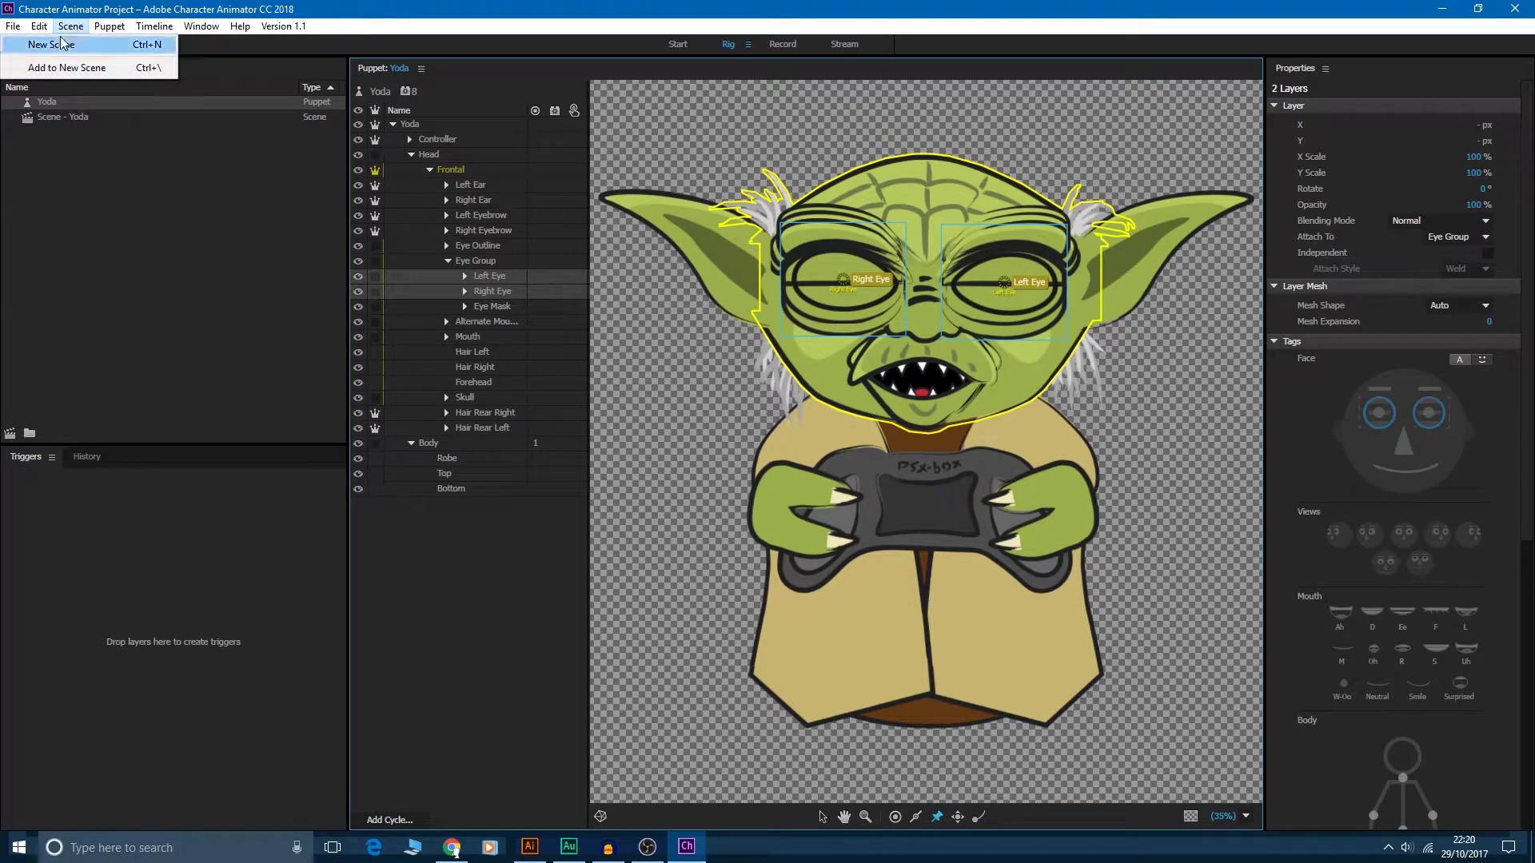
mouse_move(41, 30)
mouse_move(112, 30)
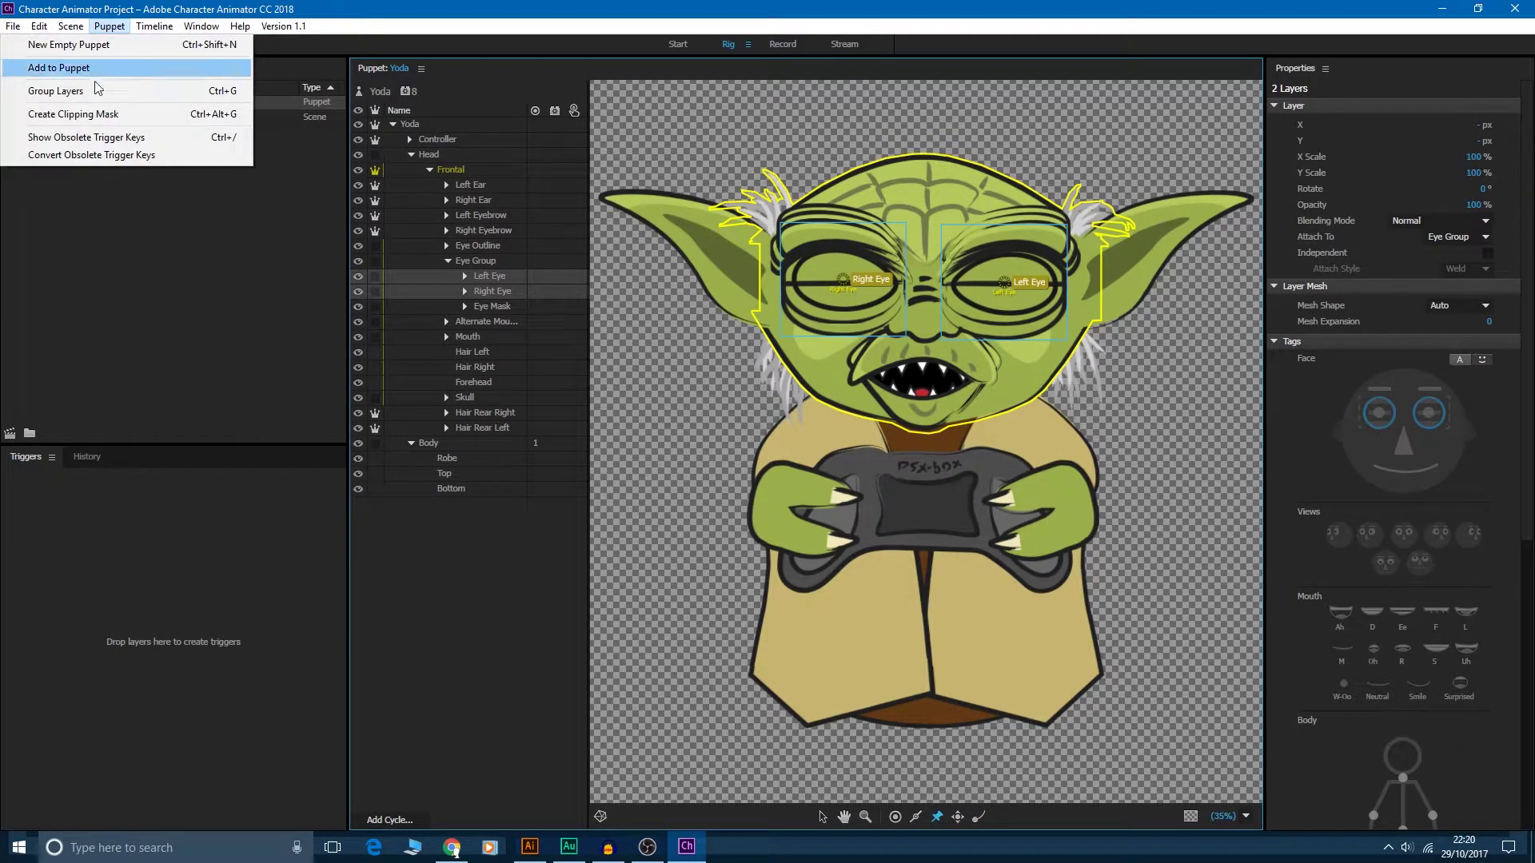
left_click(86, 118)
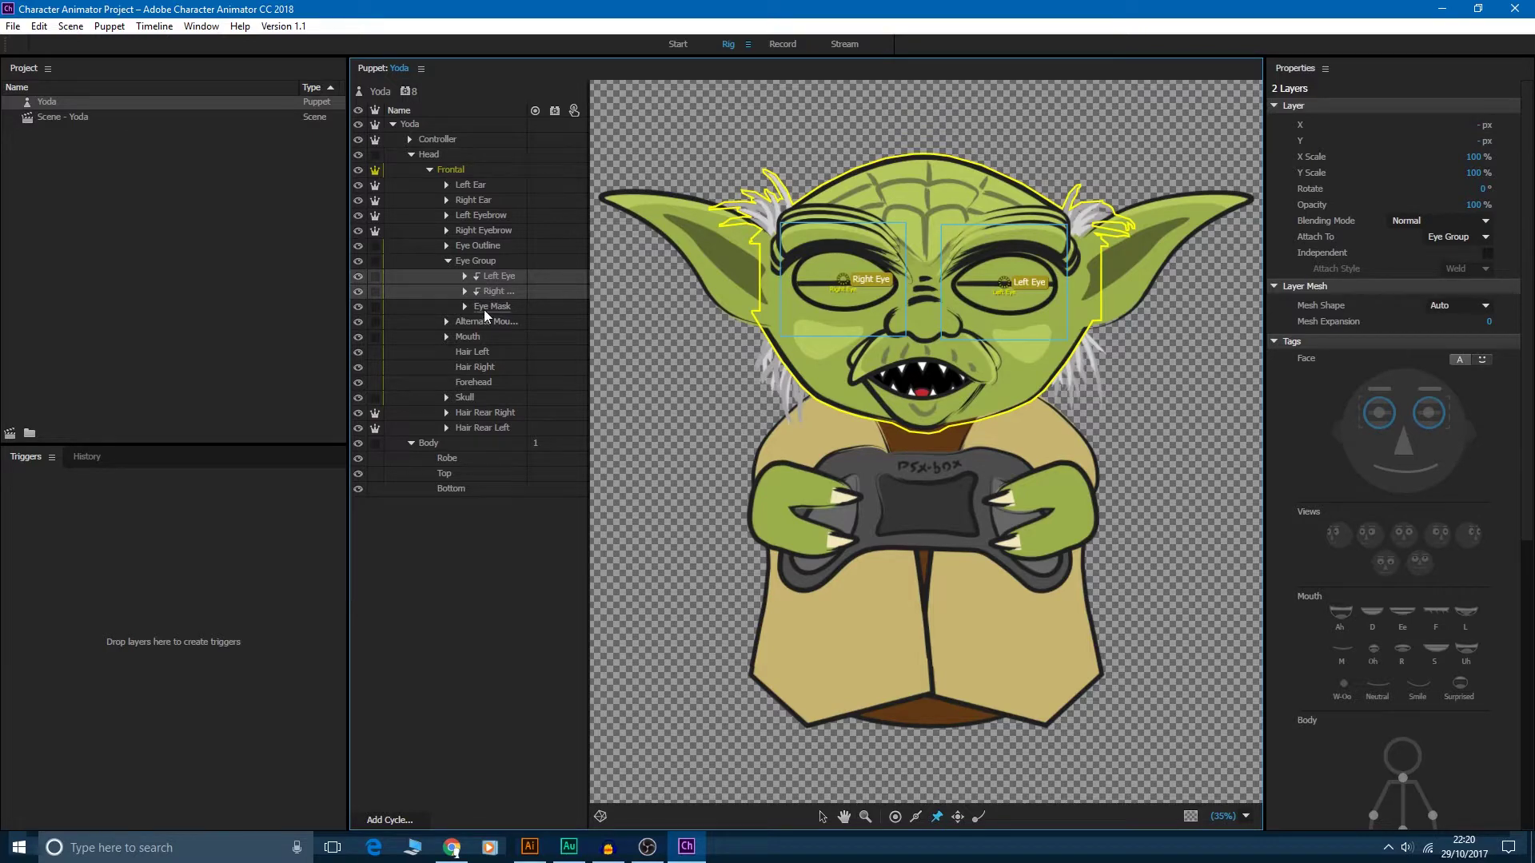
- Examine the layers inside Left Eye with their full names readable, and check how Left Blink is attached and tagged
left_click(484, 229)
left_click(478, 261)
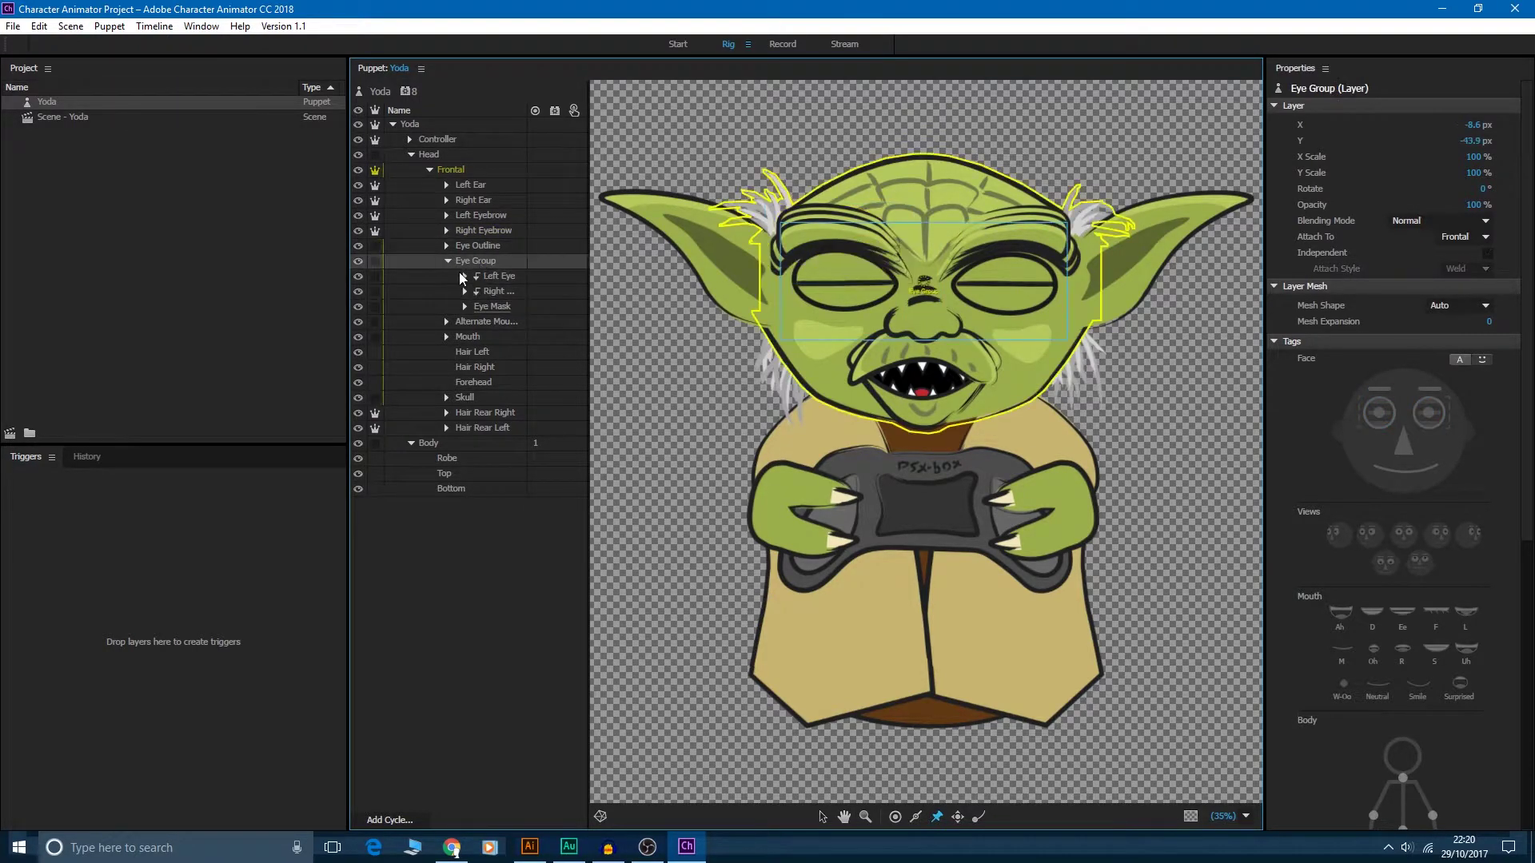
left_click(466, 276)
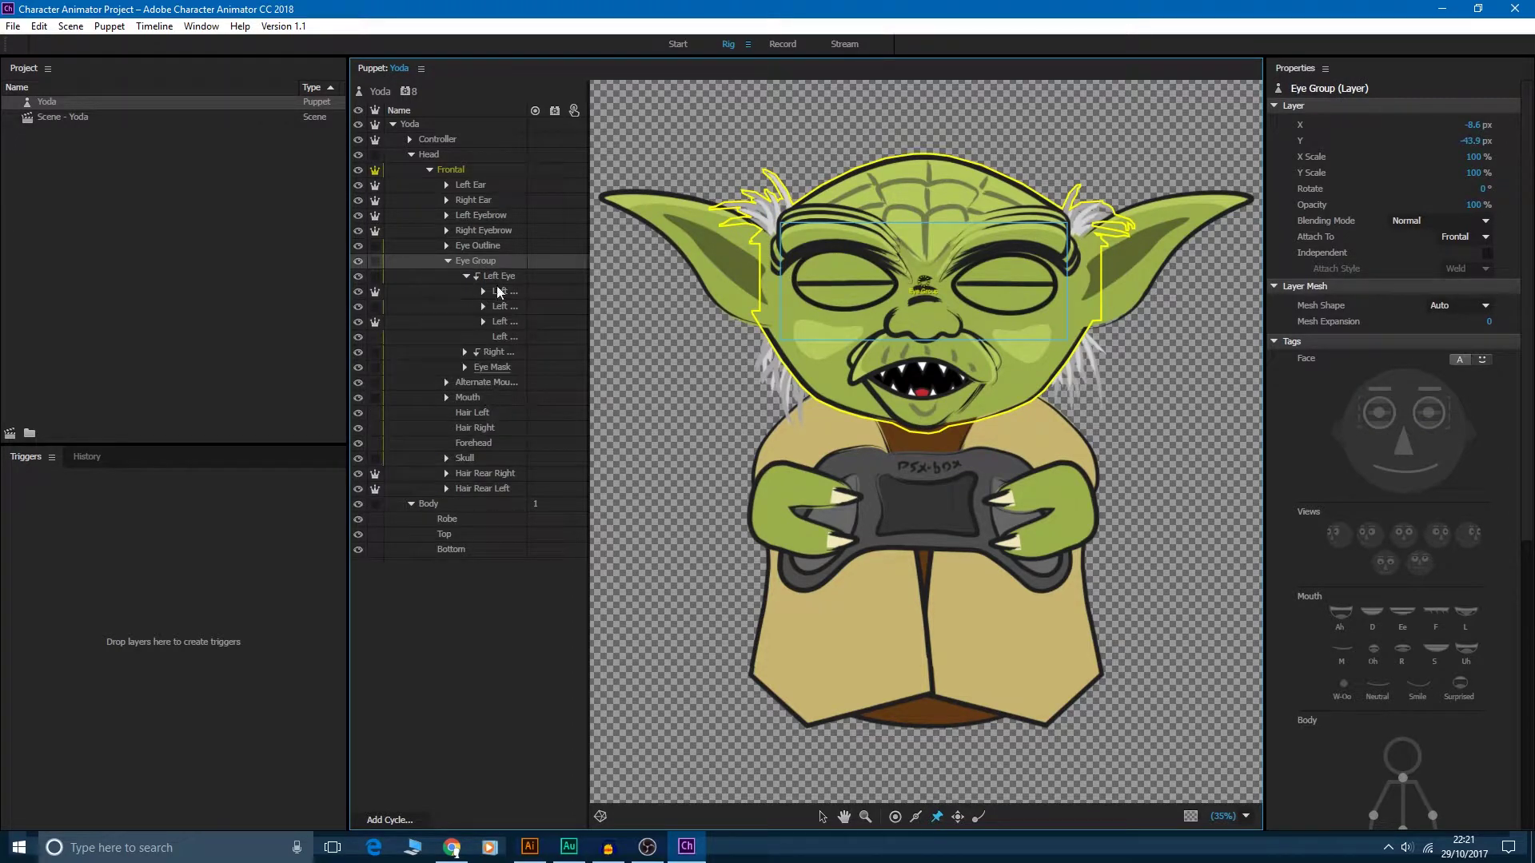
left_click_drag(589, 316, 633, 320)
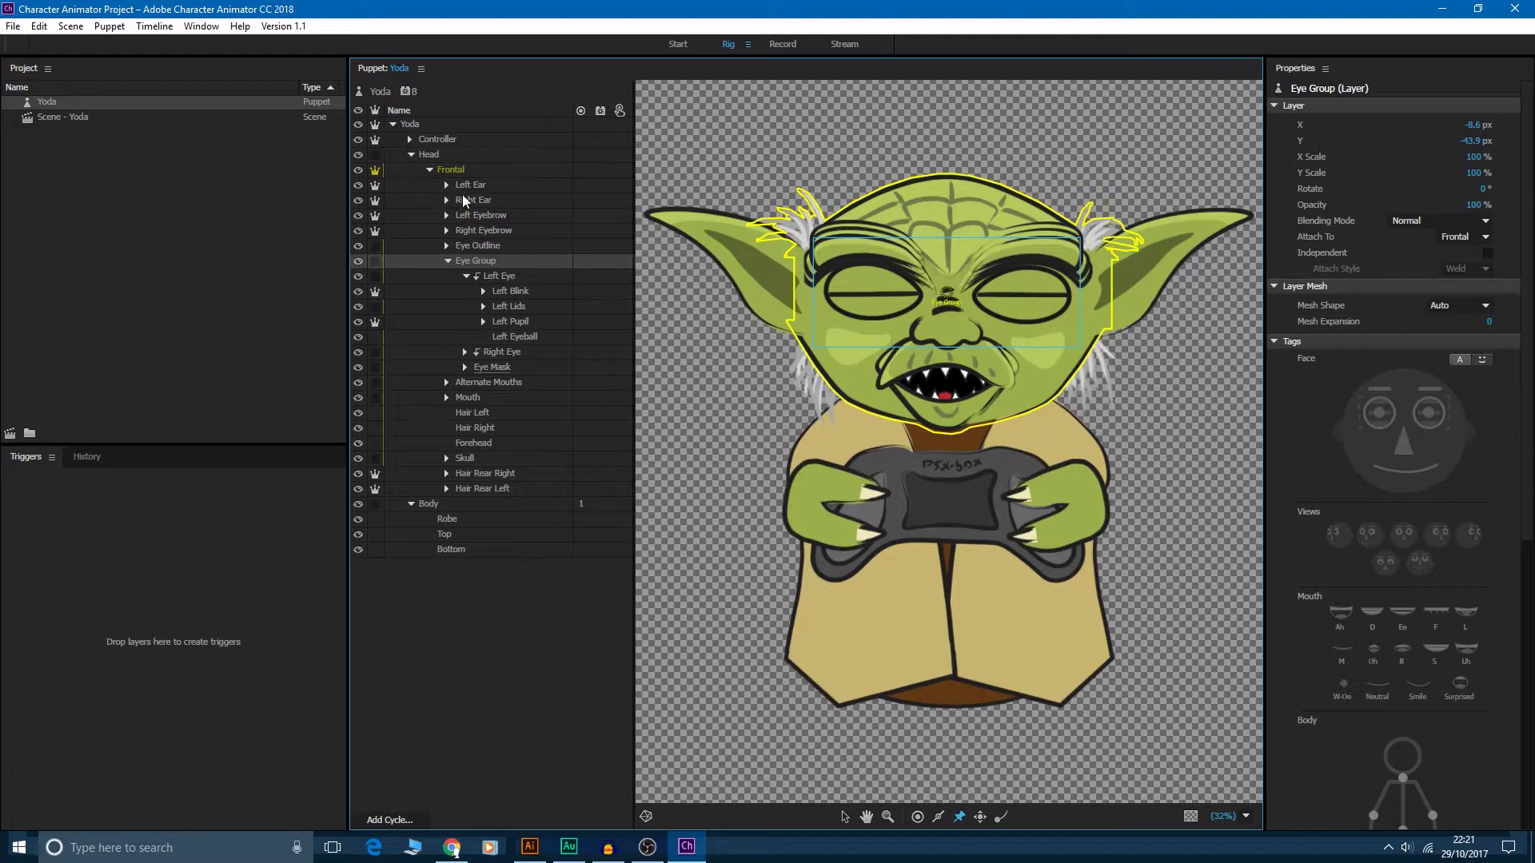
left_click(515, 293)
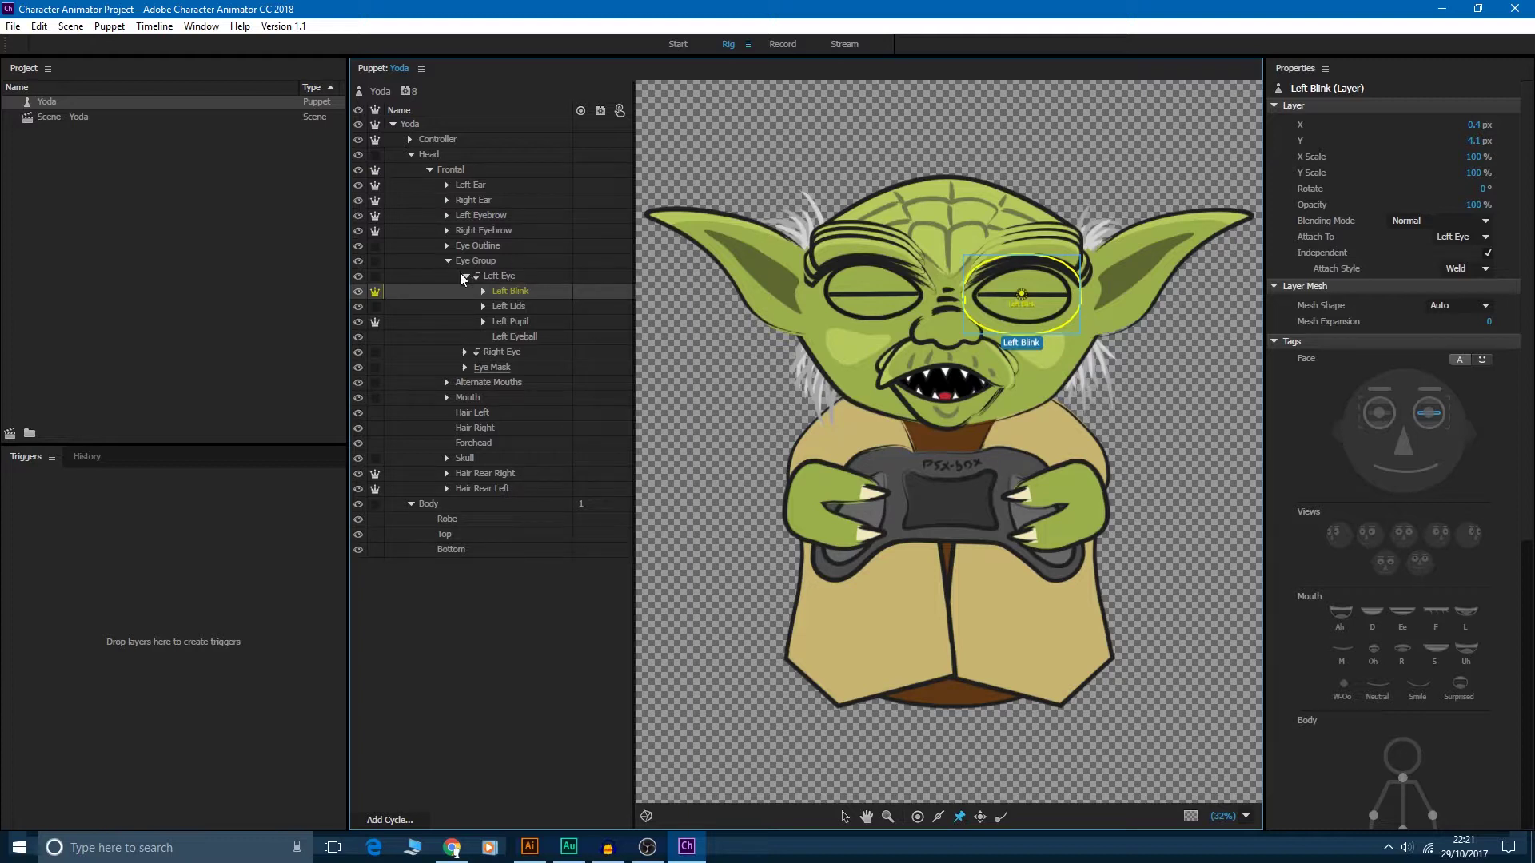
- Create a swap set from the Left Lids group containing the Default, Angry, Surprised, Worried and Squint lids
left_click(510, 308)
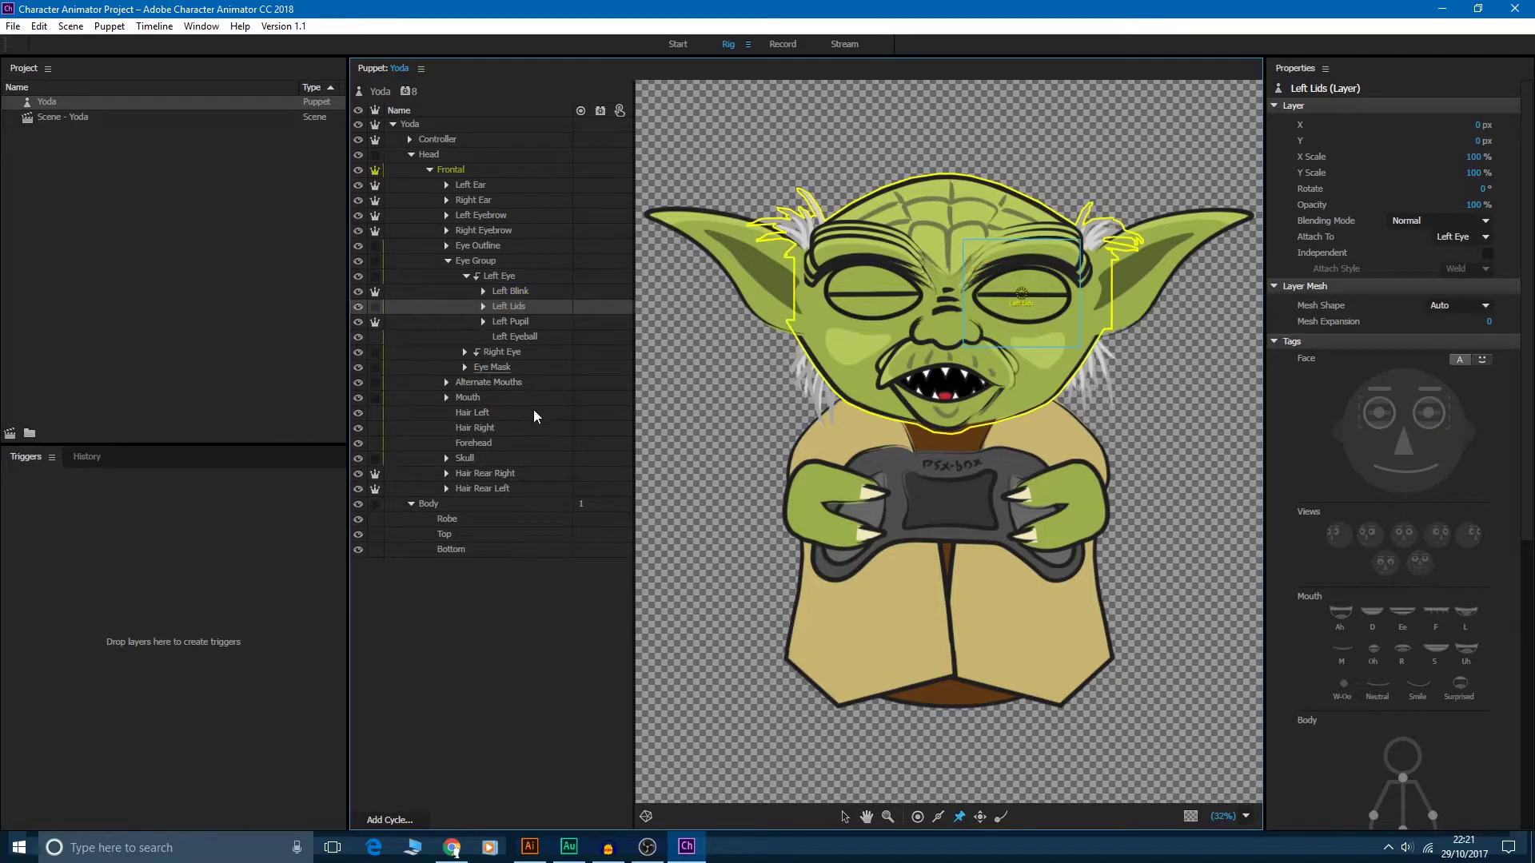
left_click(484, 307)
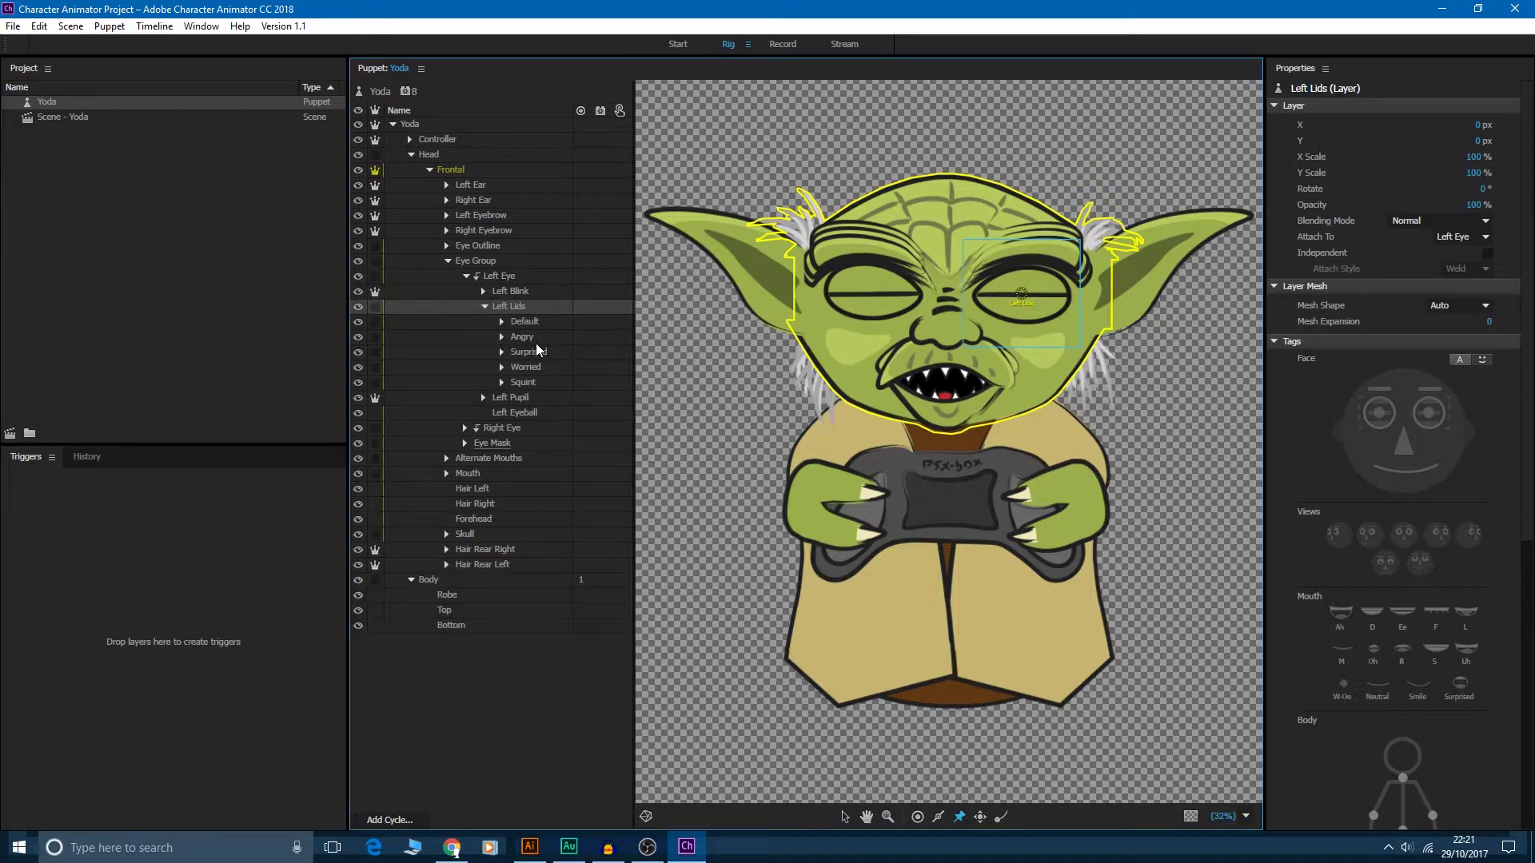
left_click(526, 321)
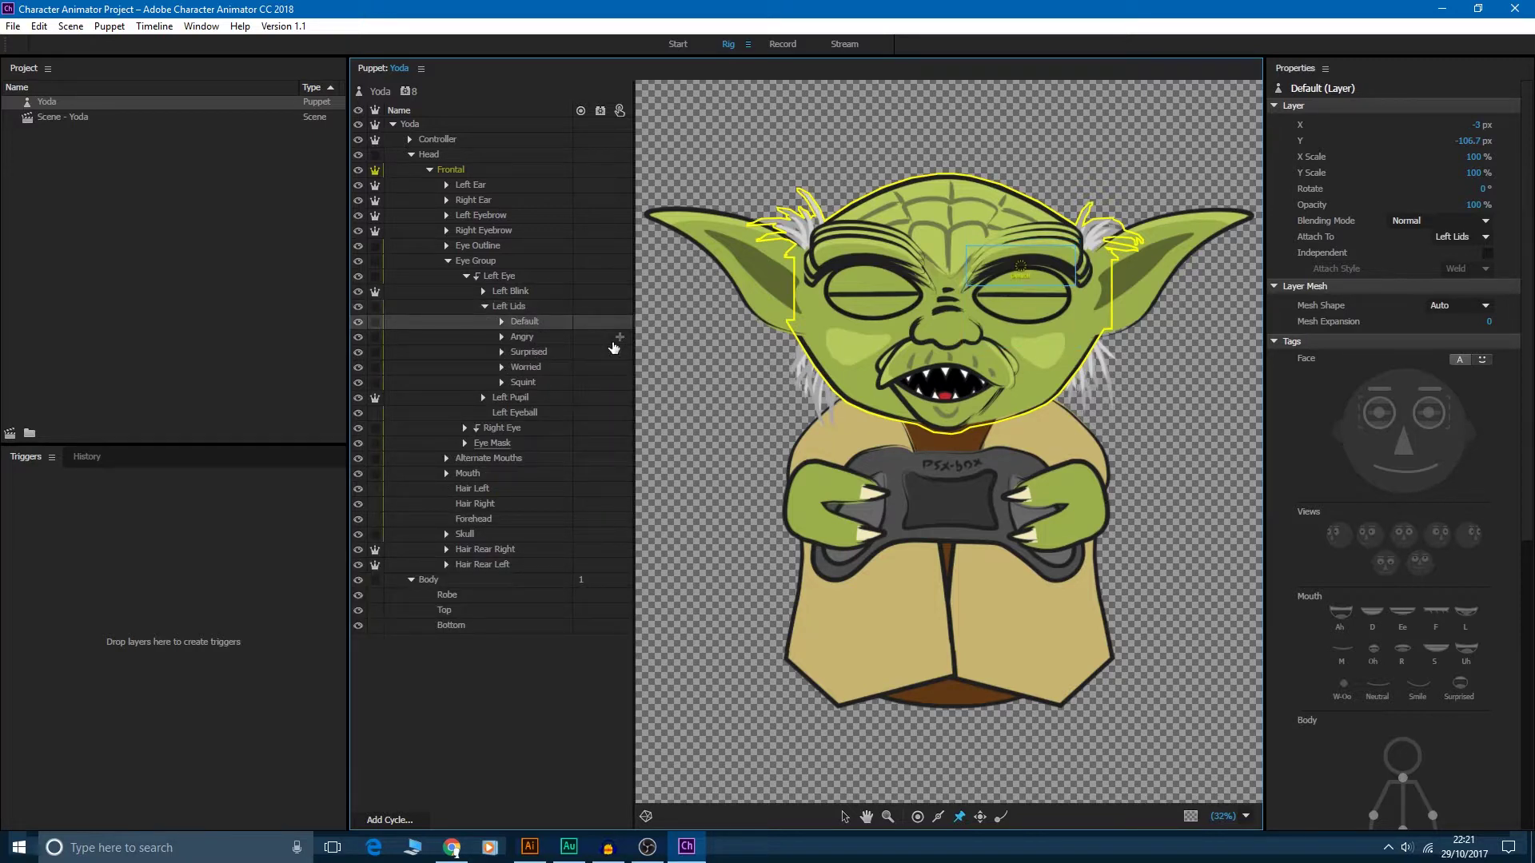
left_click(516, 309)
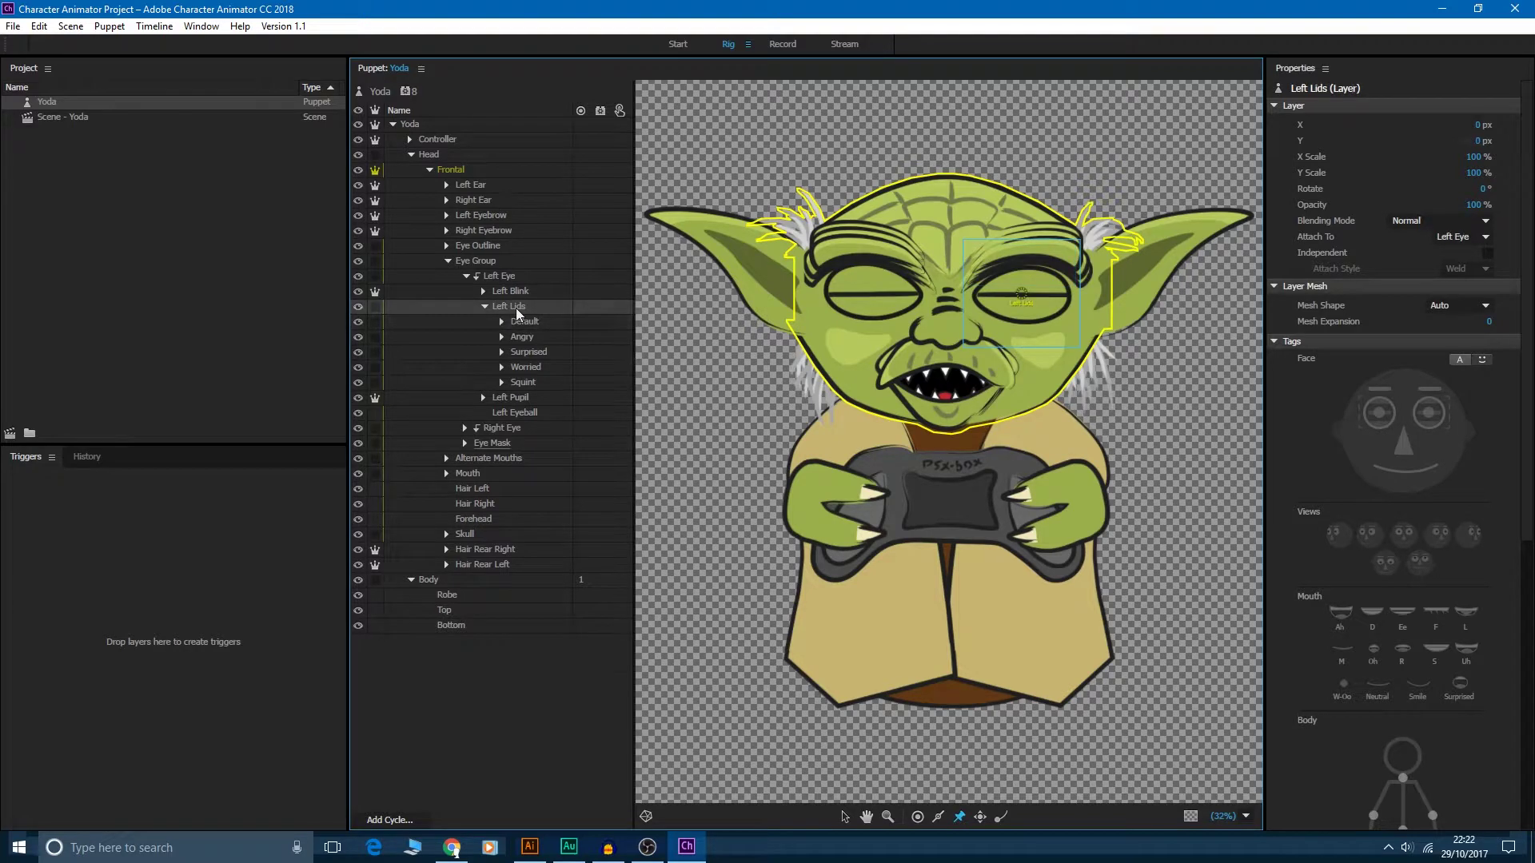
right_click(516, 310)
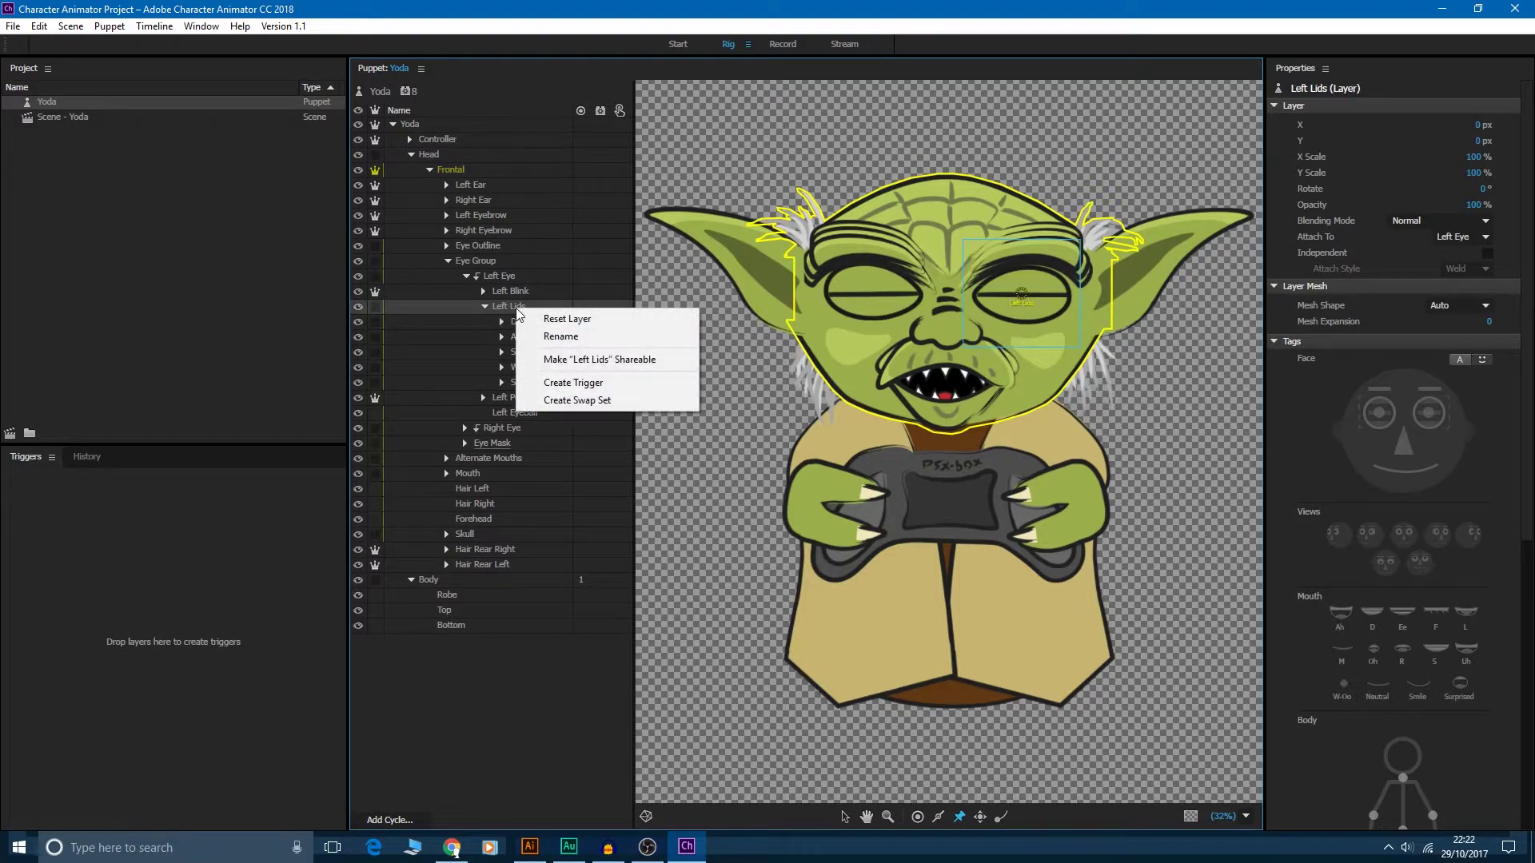
left_click(568, 402)
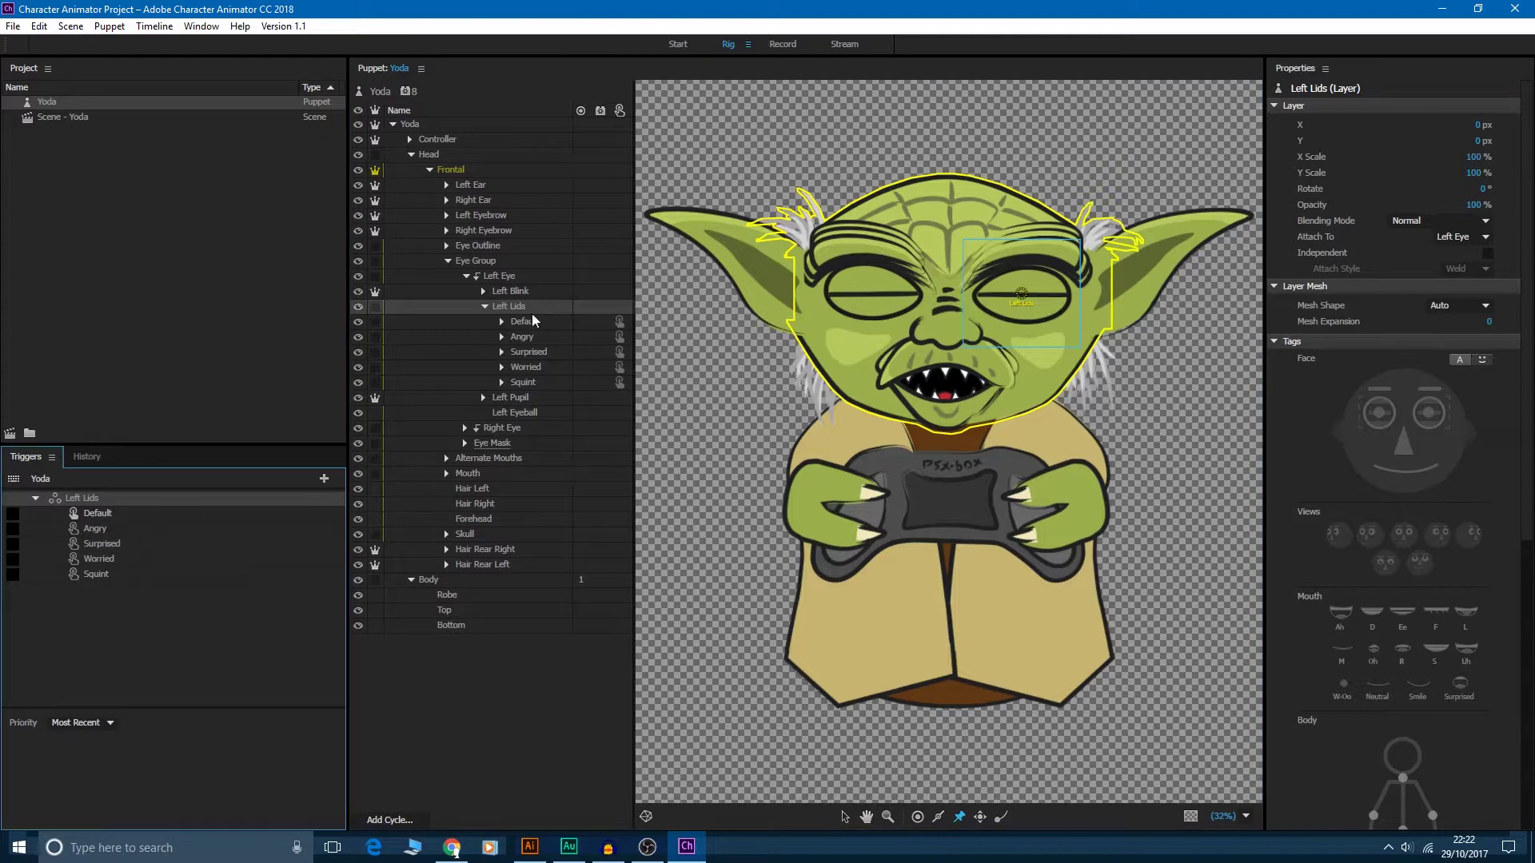
left_click(499, 334)
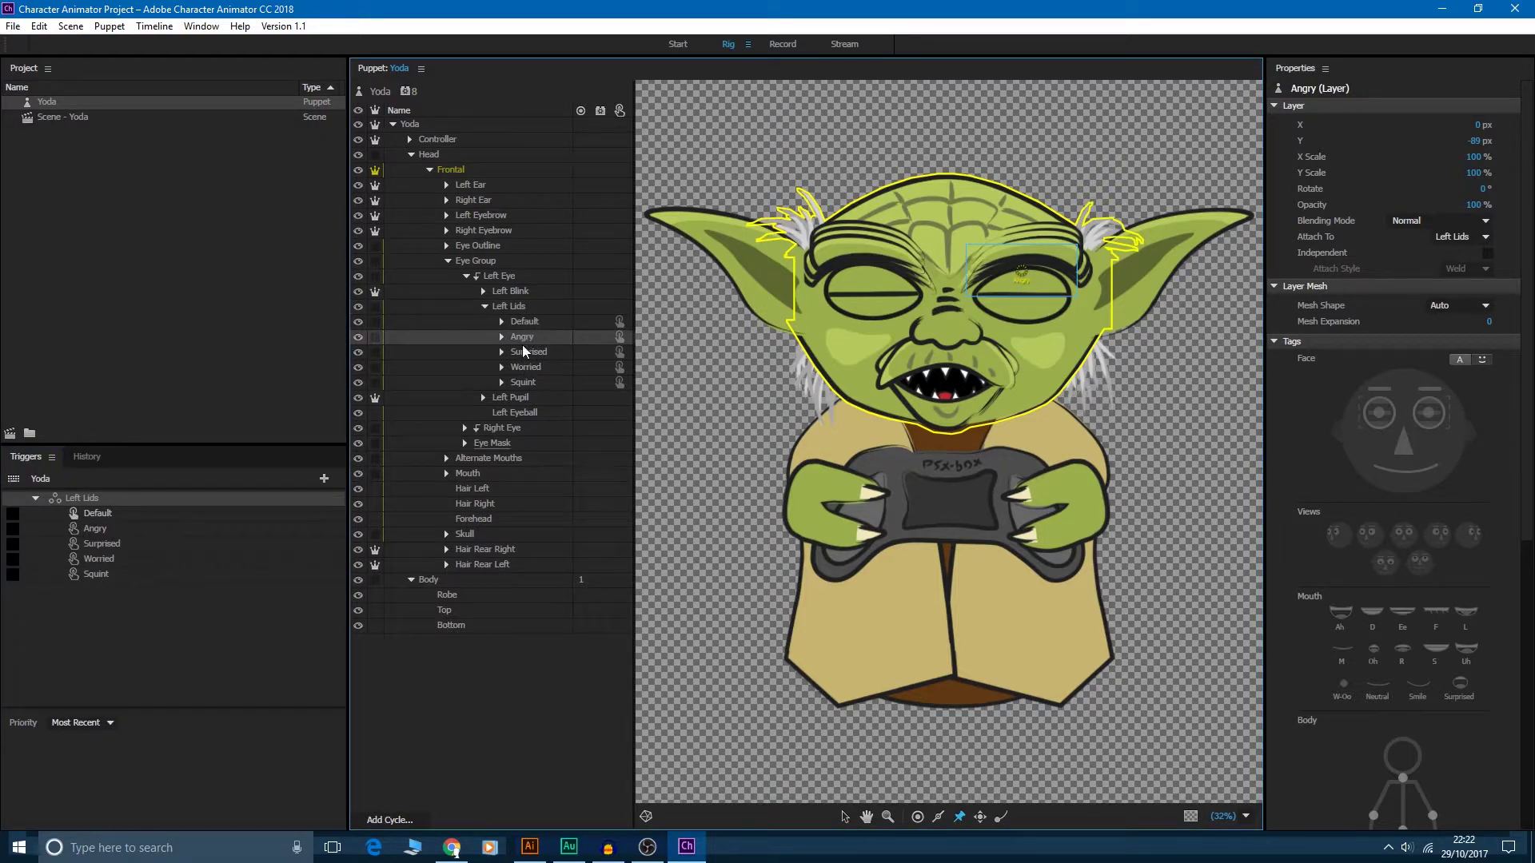
- Assign trigger keys in the Left Lids swap set: 1 to Angry, 2 to Surprised, 3 to Worried and 4 to Squint
left_click(99, 534)
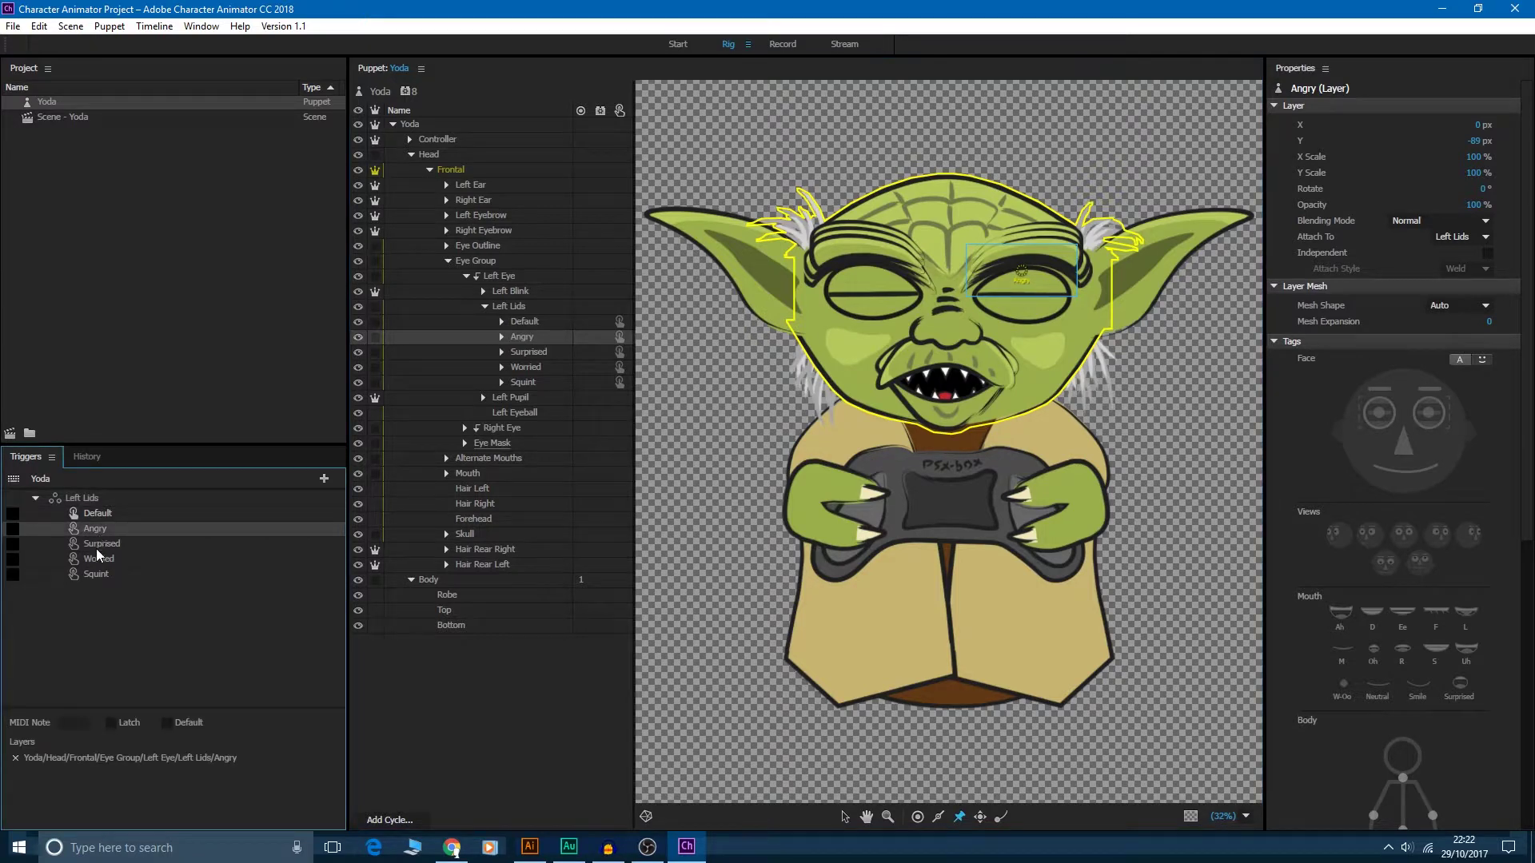
left_click(12, 529)
type("1")
left_click(13, 543)
type("2")
key("Return")
left_click(15, 560)
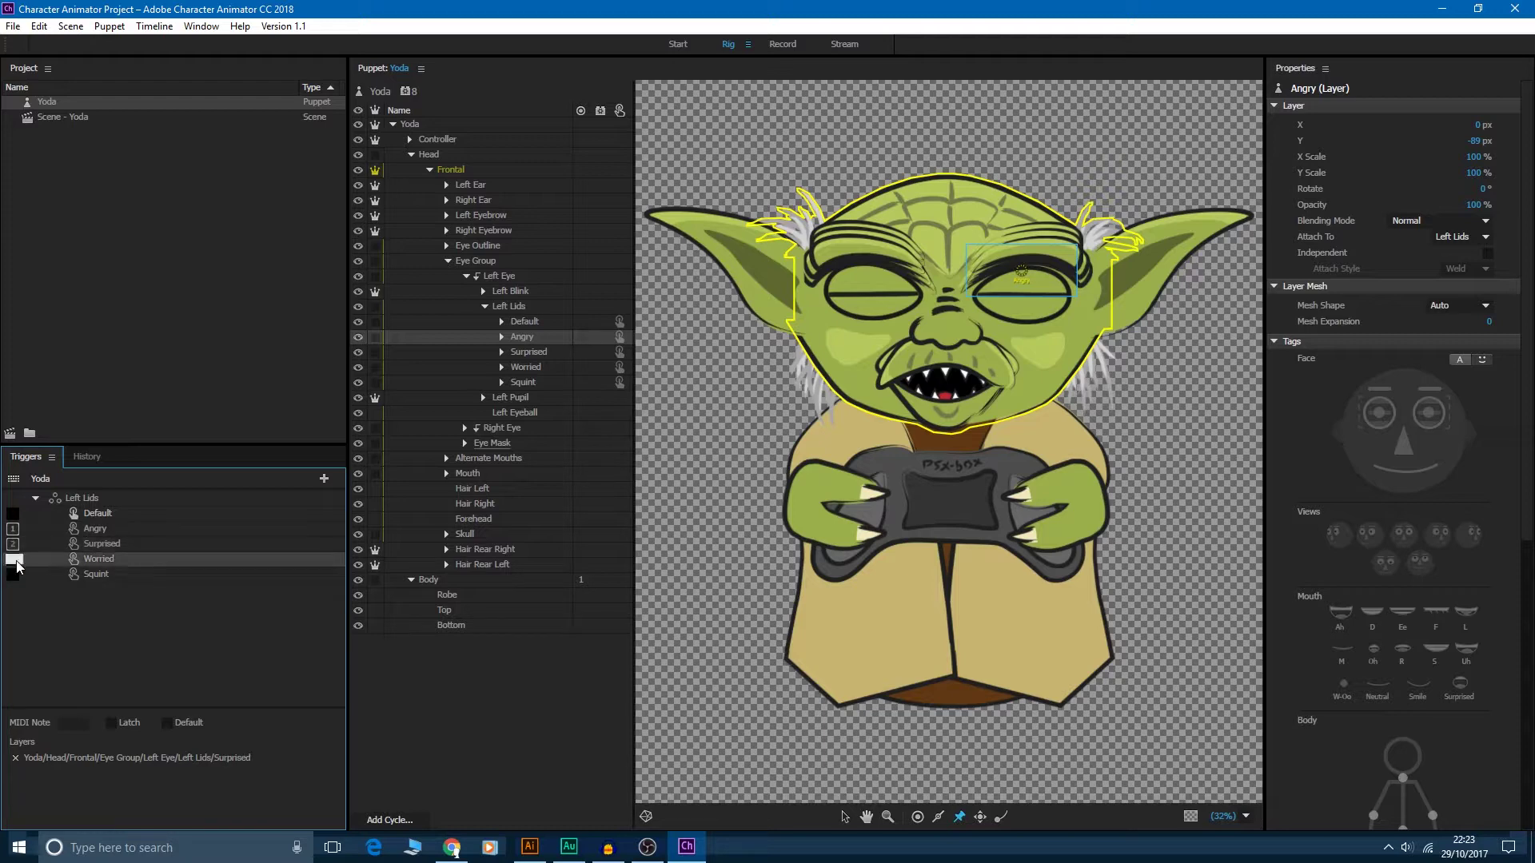
type("3")
key("Return")
left_click(13, 574)
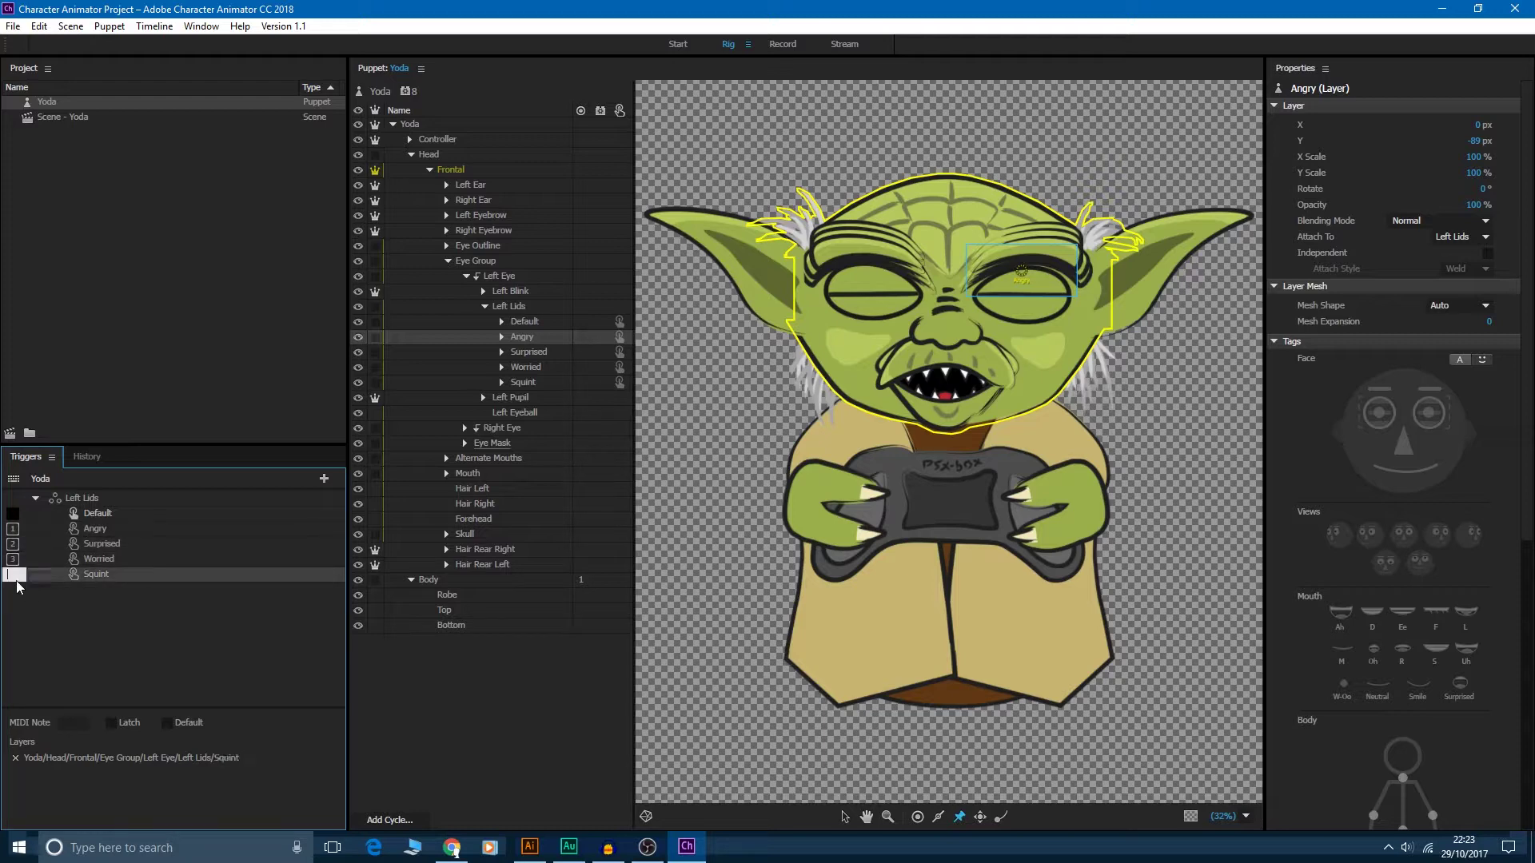
type("4")
key("Return")
- Add a Cycle Layers behavior to the Angry layer under Left Lids and enable Forward and Reverse
scroll(1527, 435, "down", 3)
scroll(1528, 477, "down", 3)
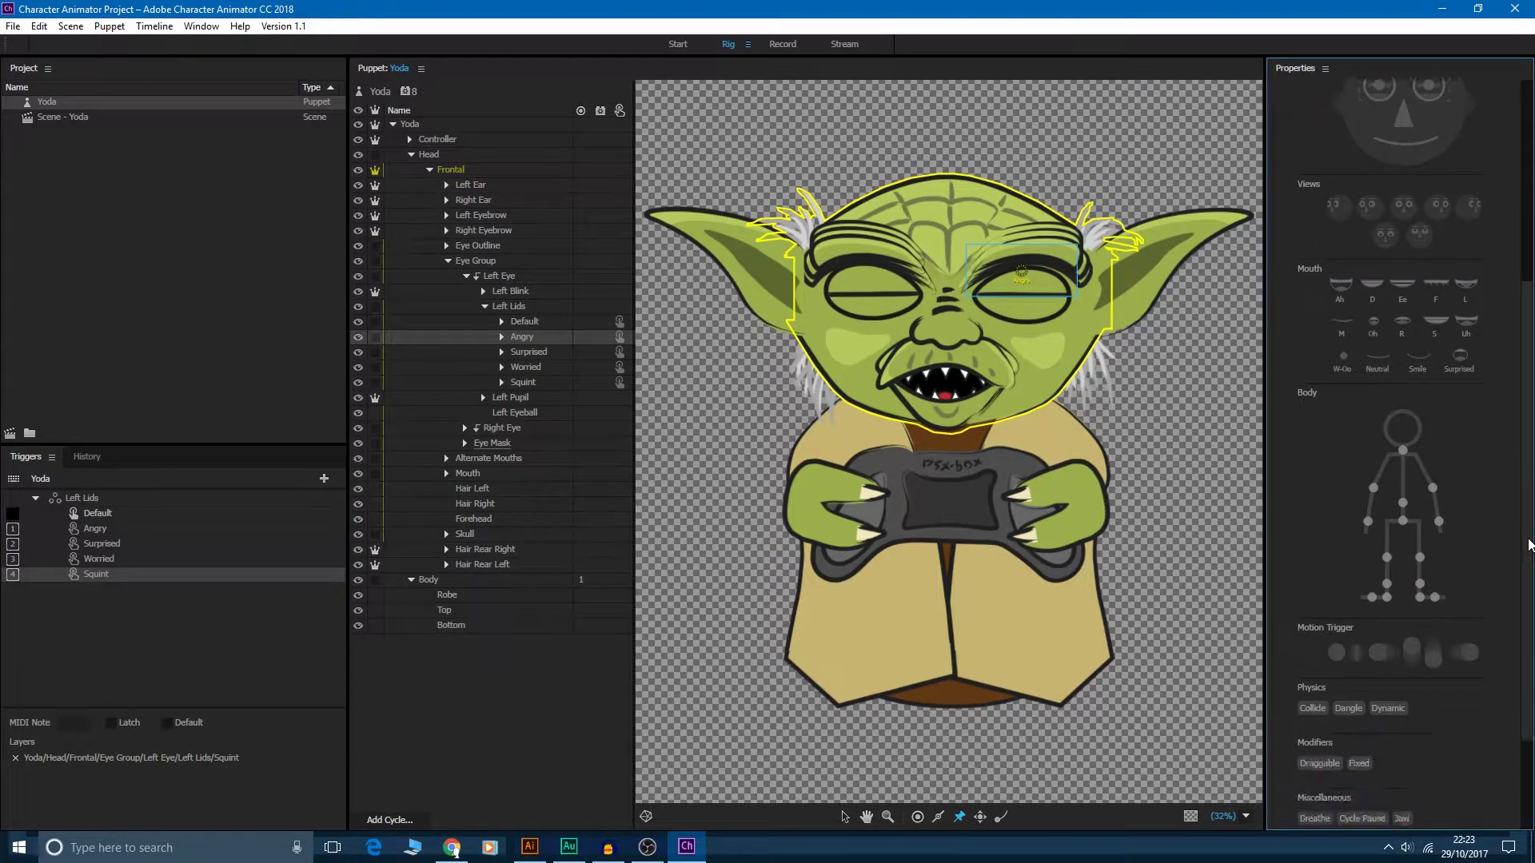
left_click(1489, 783)
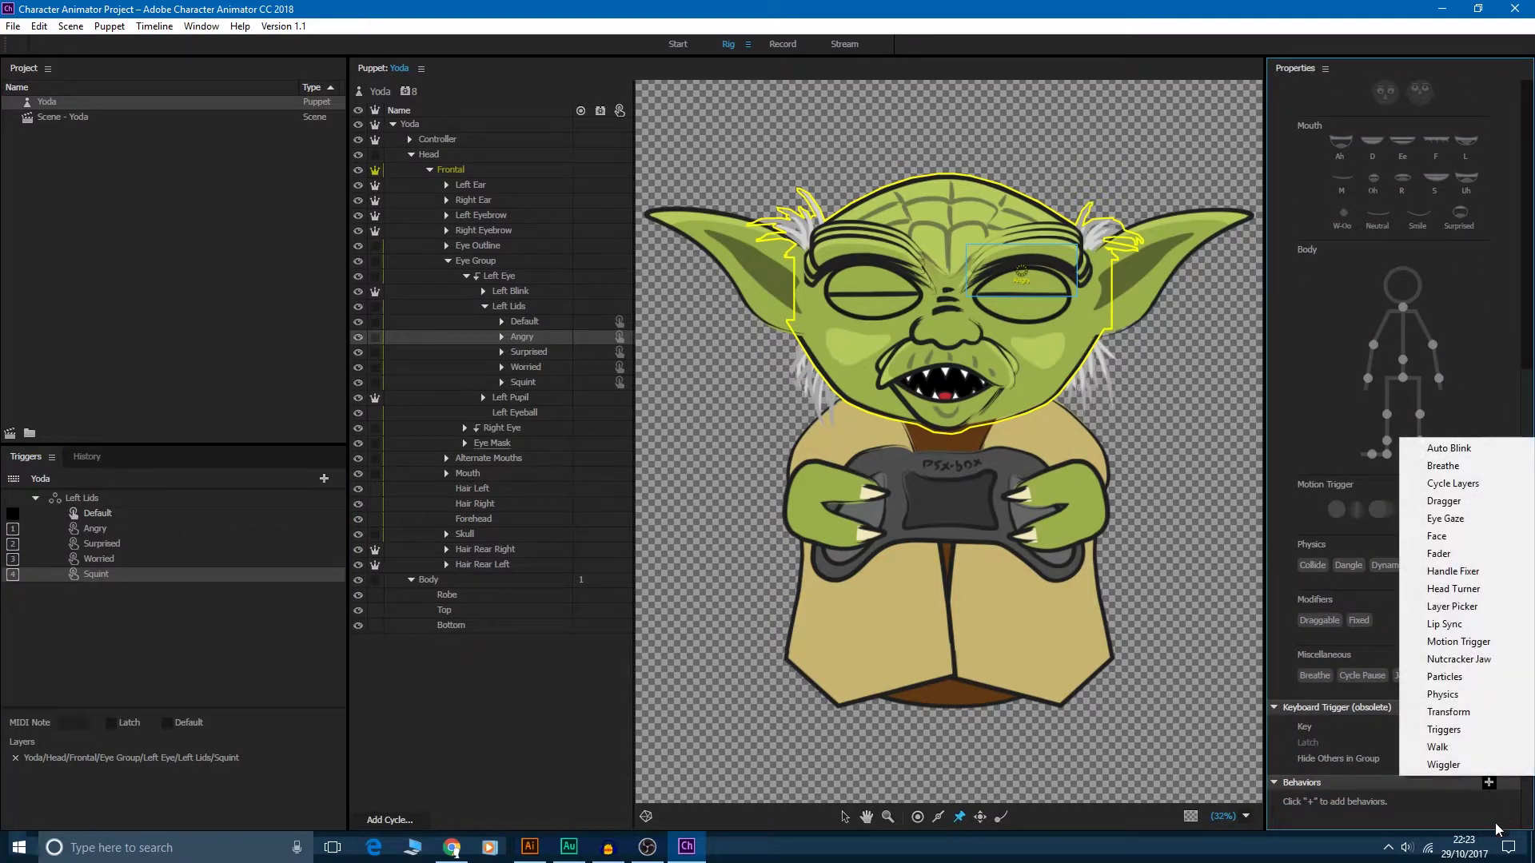
left_click(1450, 485)
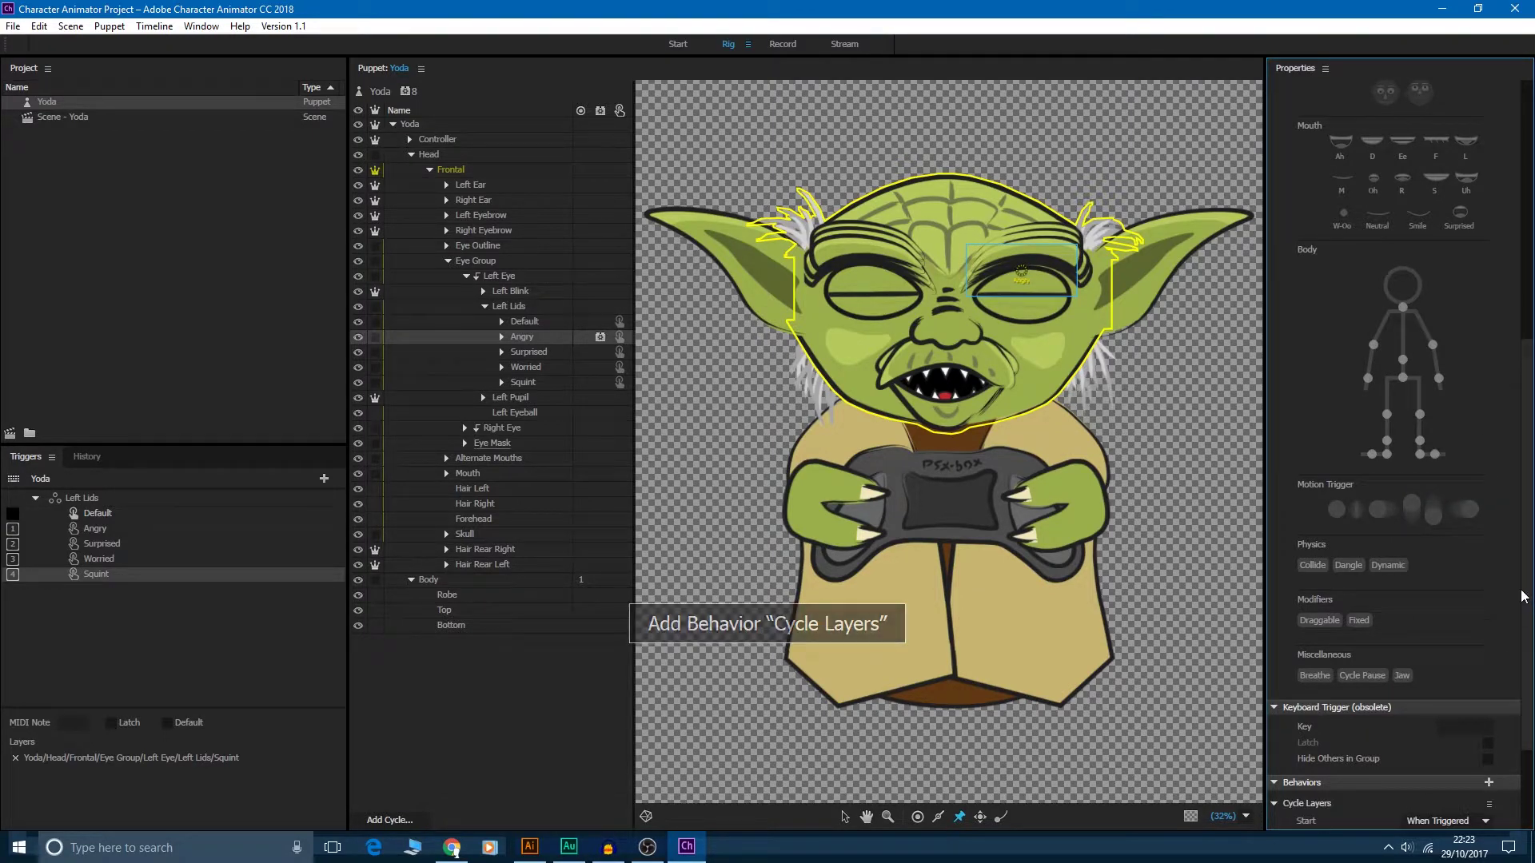
scroll(1527, 600, "down", 2)
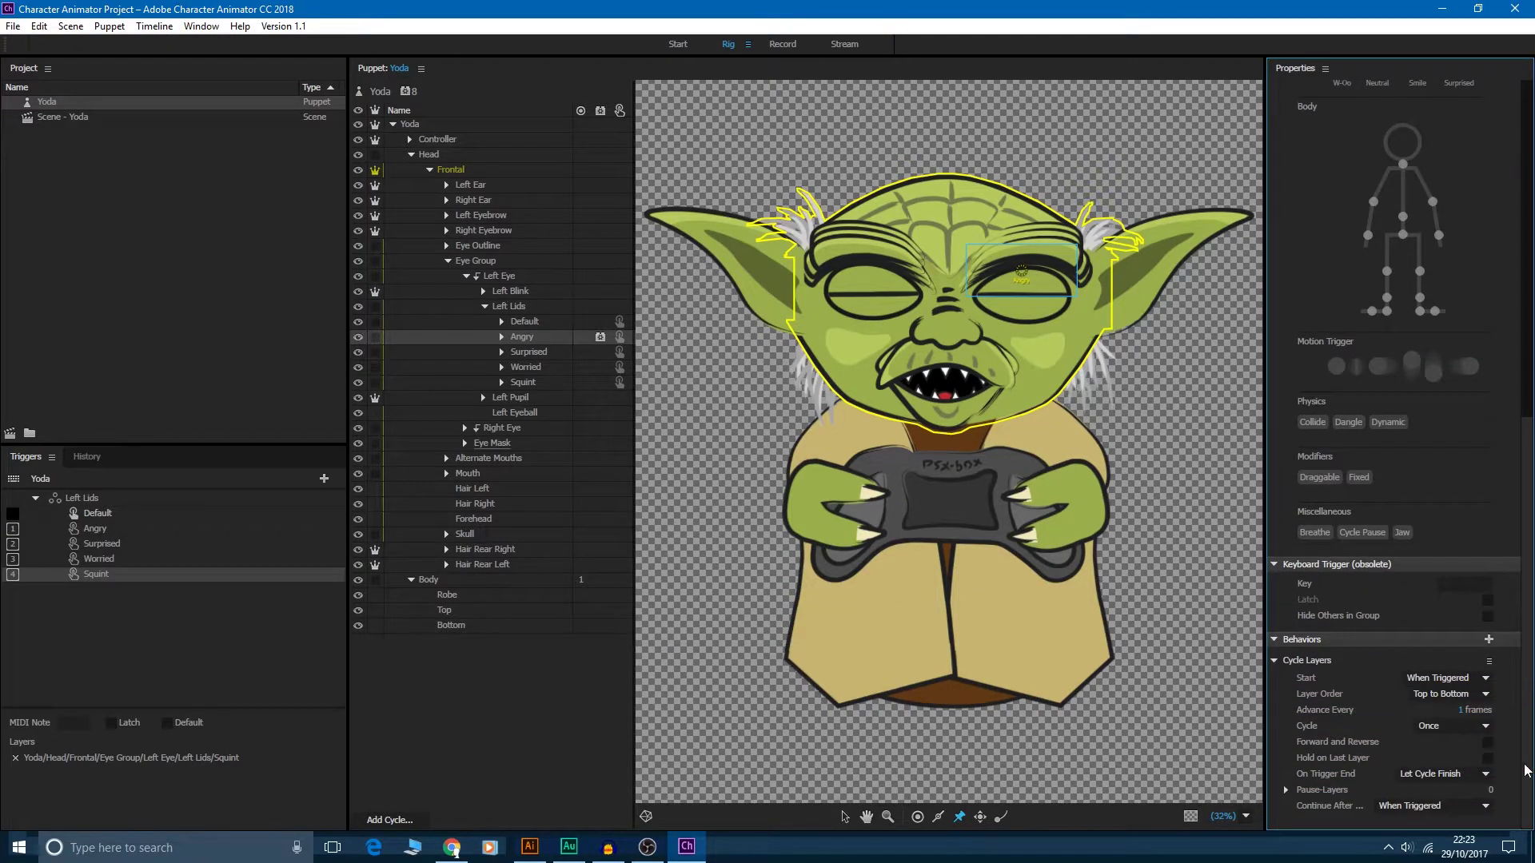
left_click(1487, 741)
- Add a Cycle Layers behavior to the Surprised layer under Left Lids, with Forward and Reverse and Hold on Last Layer enabled
left_click(528, 353)
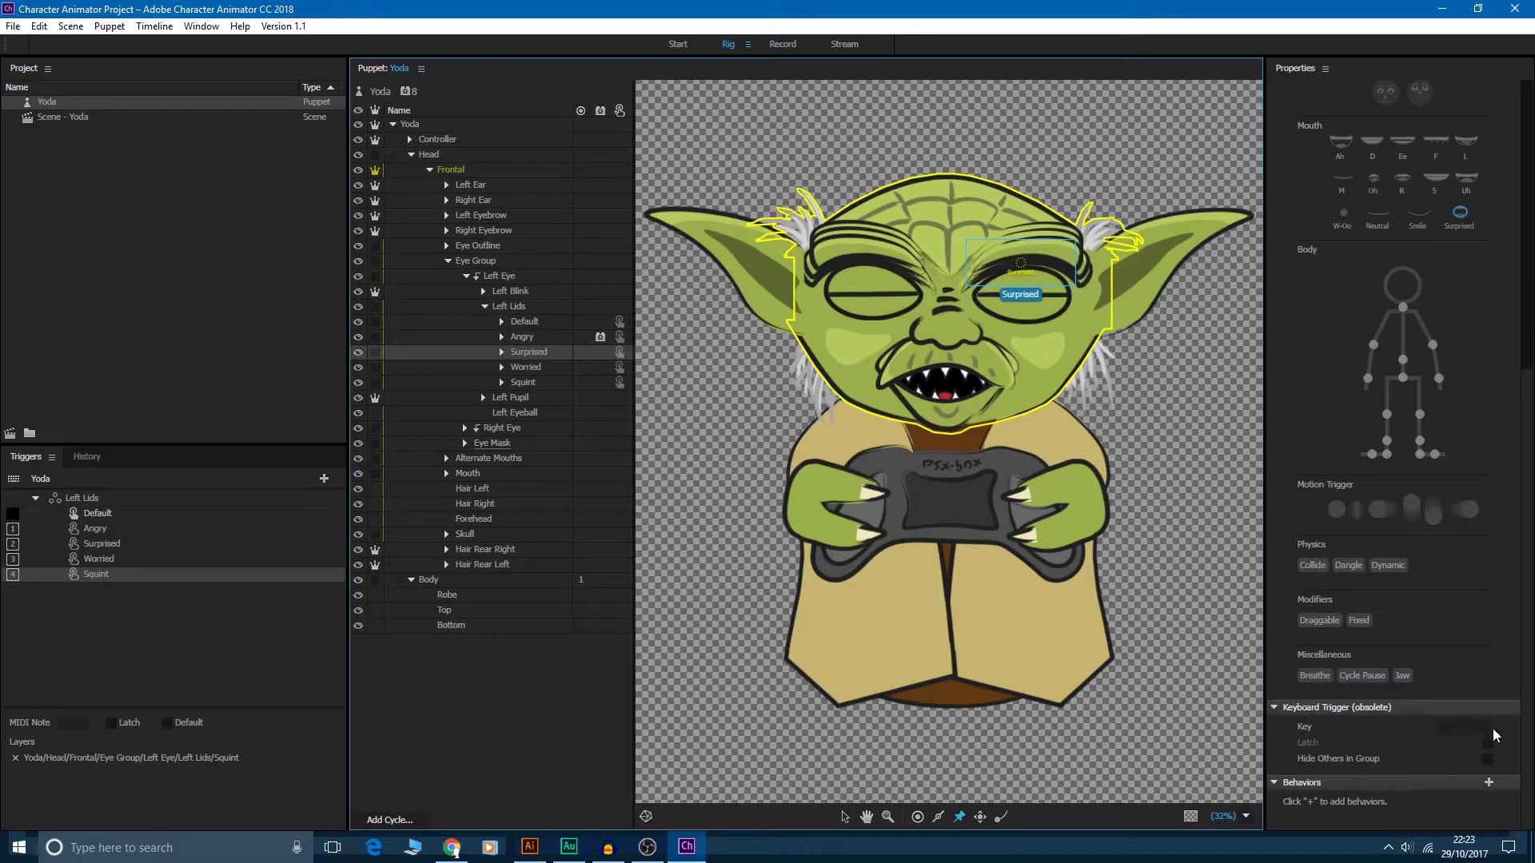
left_click(1488, 782)
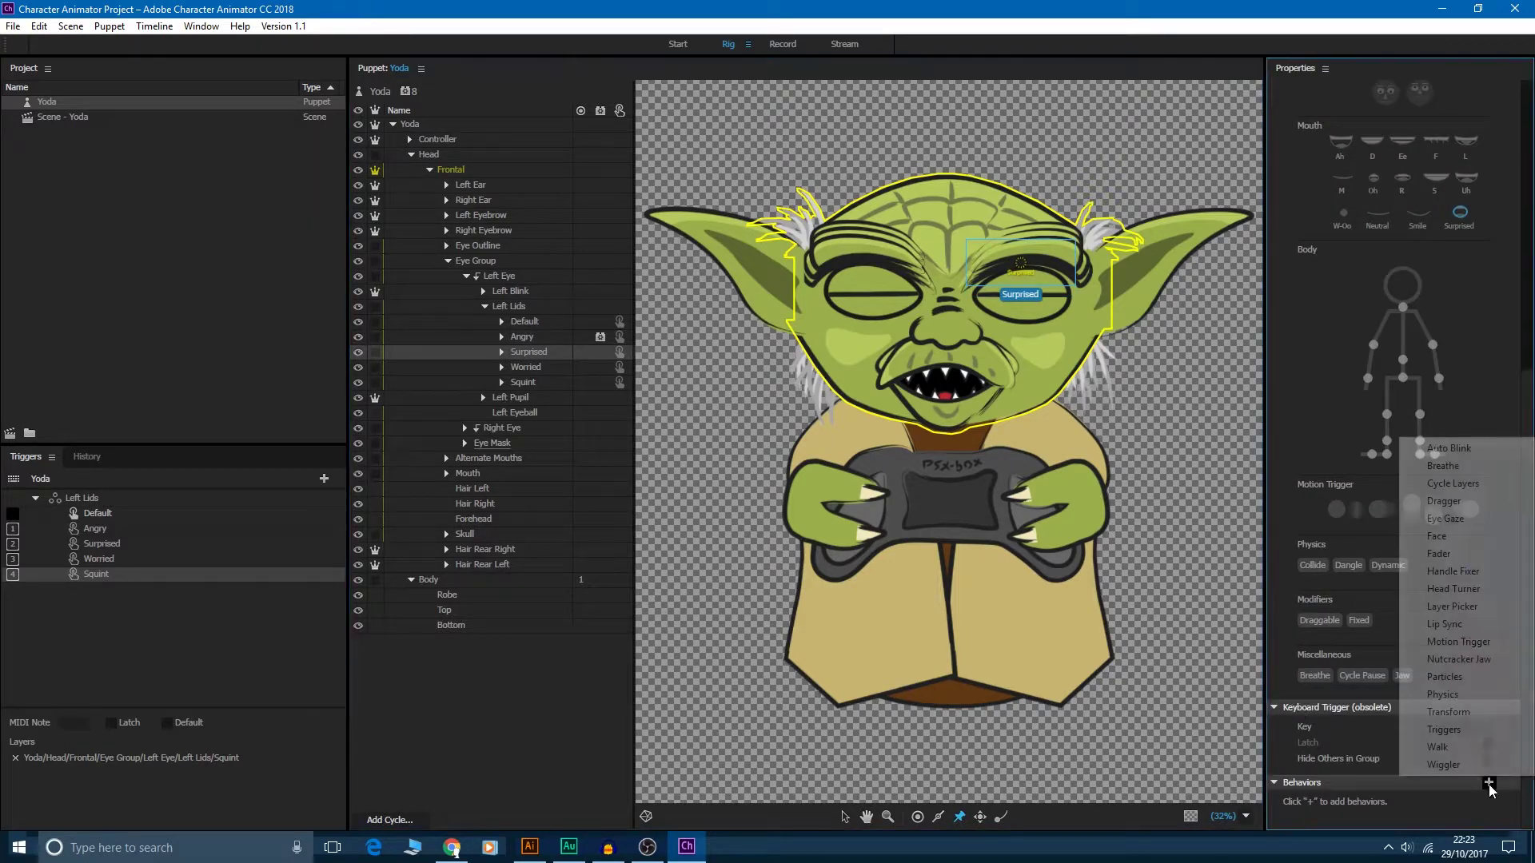
left_click(1452, 484)
scroll(1443, 732, "down", 3)
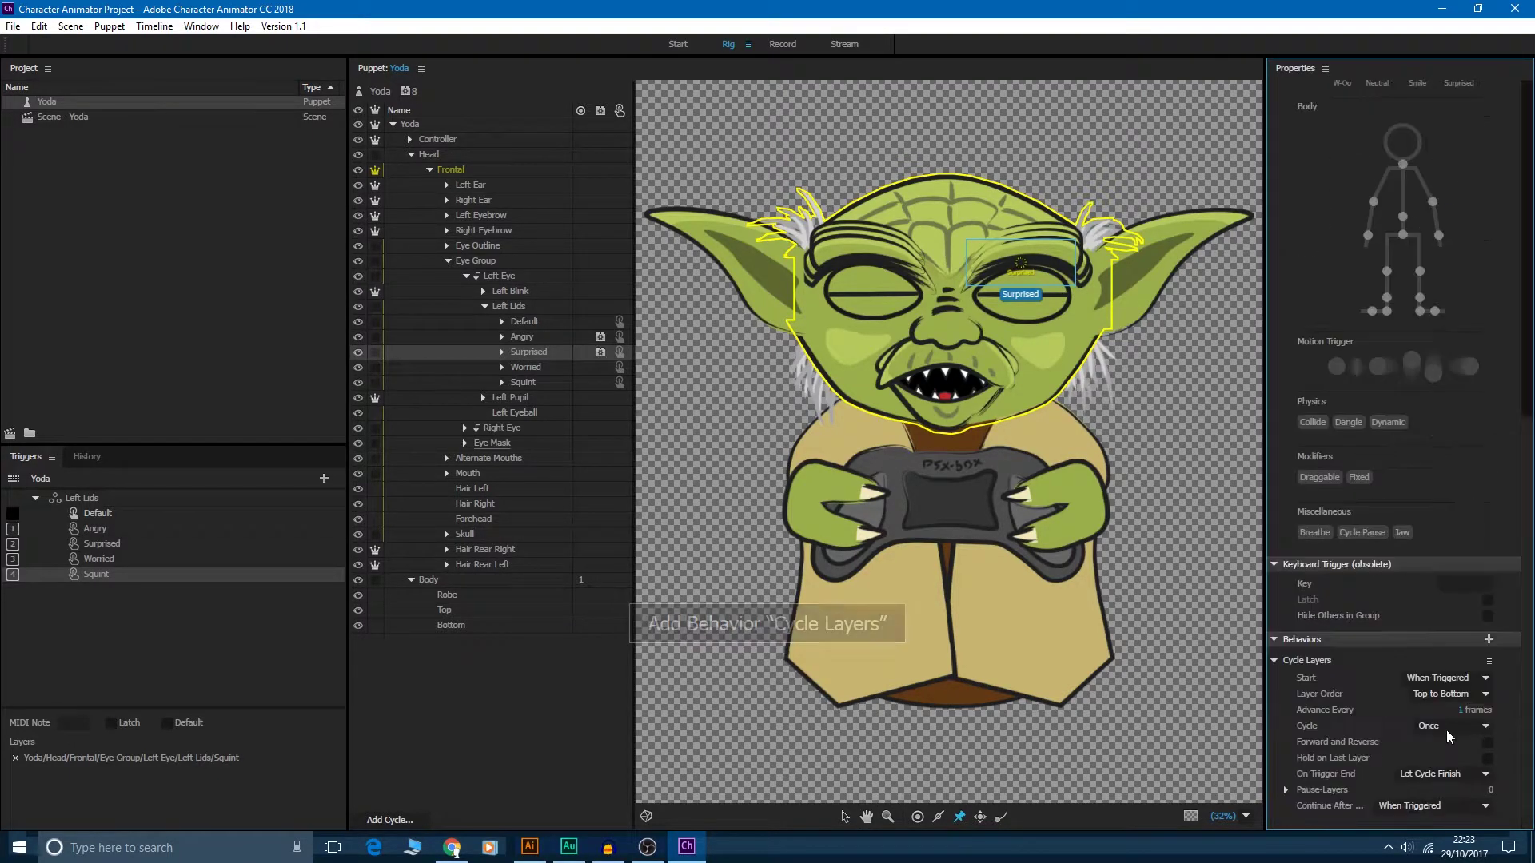
left_click(1488, 742)
left_click(1493, 760)
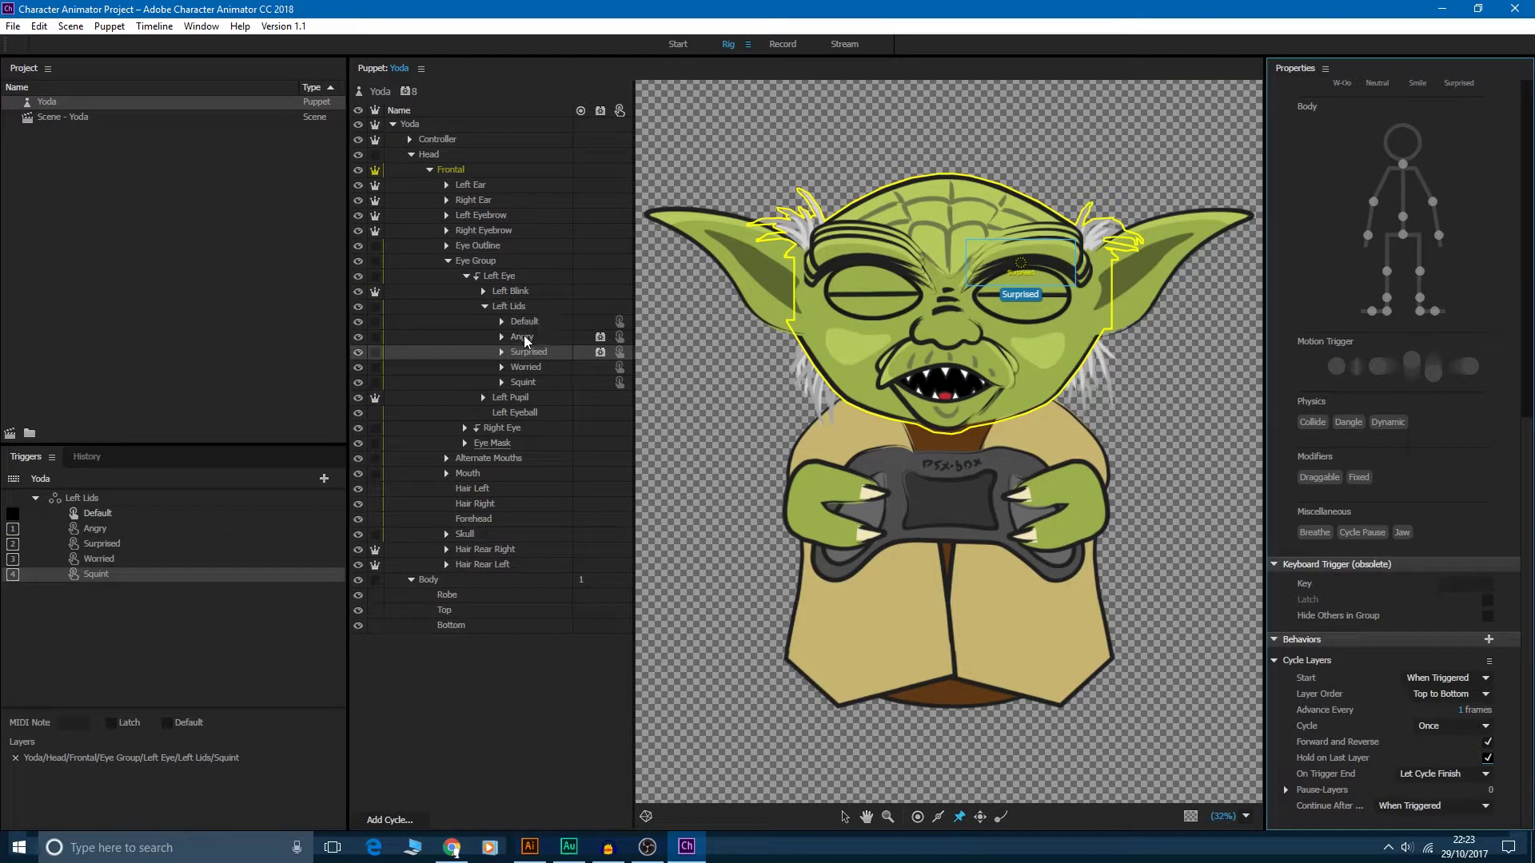
- Add a Cycle Layers behavior to the Worried layer under Left Lids, with Forward and Reverse and Hold on Last Layer enabled
left_click(525, 370)
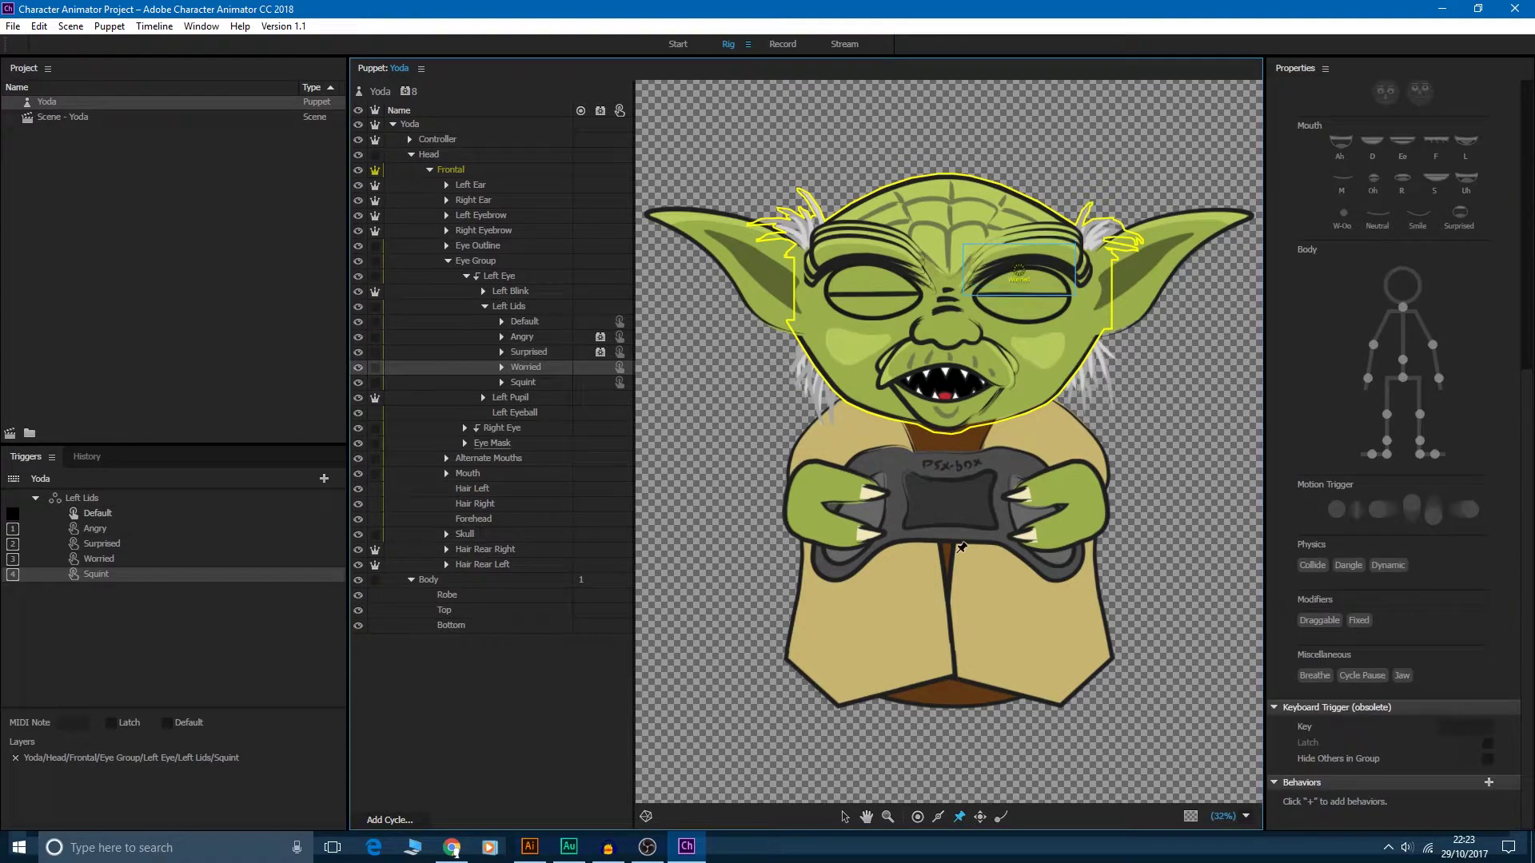
left_click(1488, 783)
left_click(1461, 484)
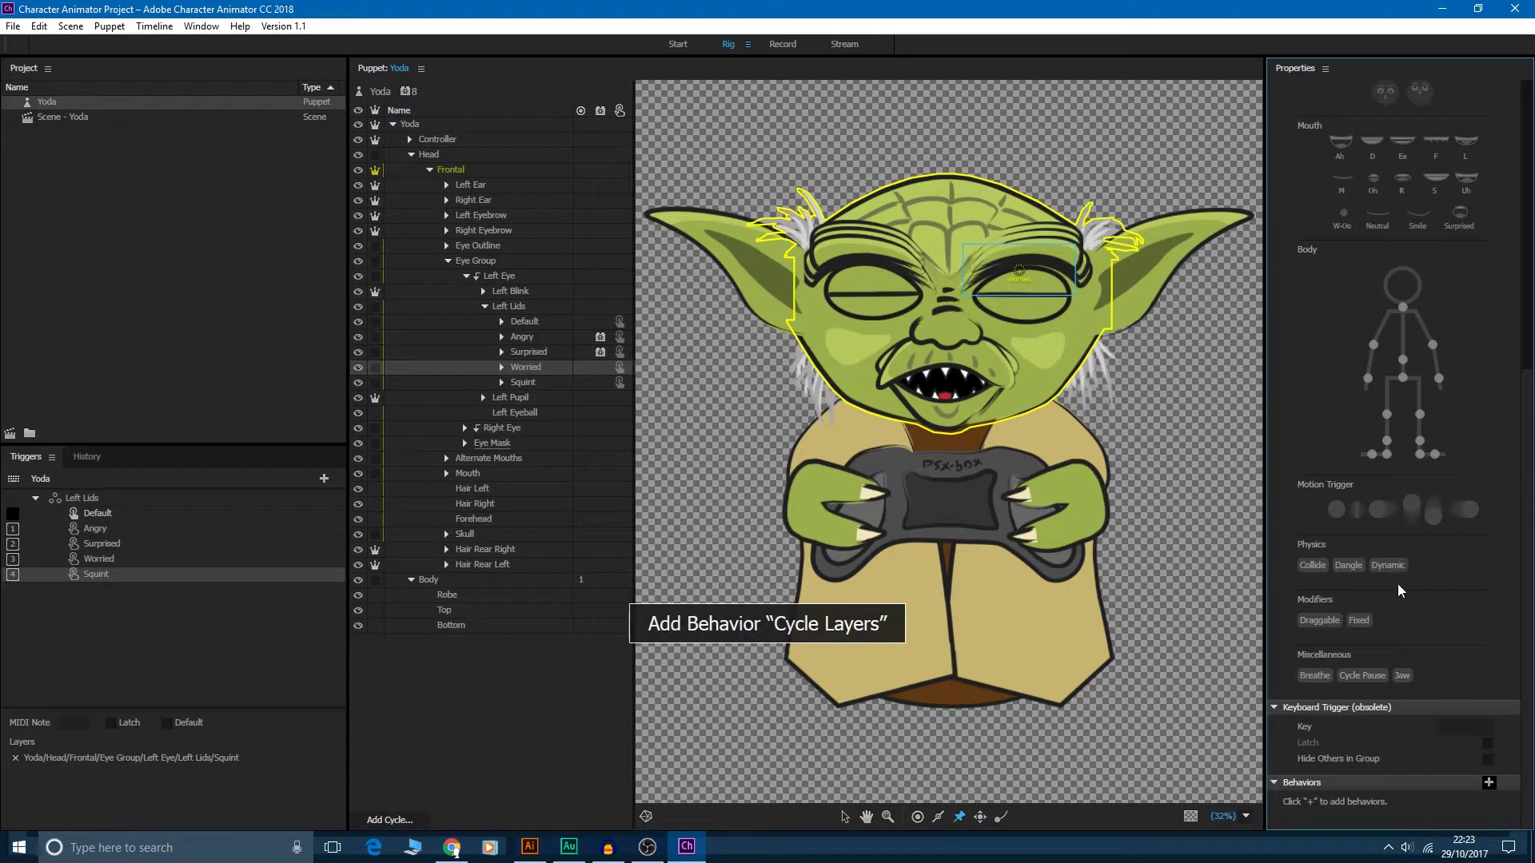
left_click_drag(1527, 649, 1526, 761)
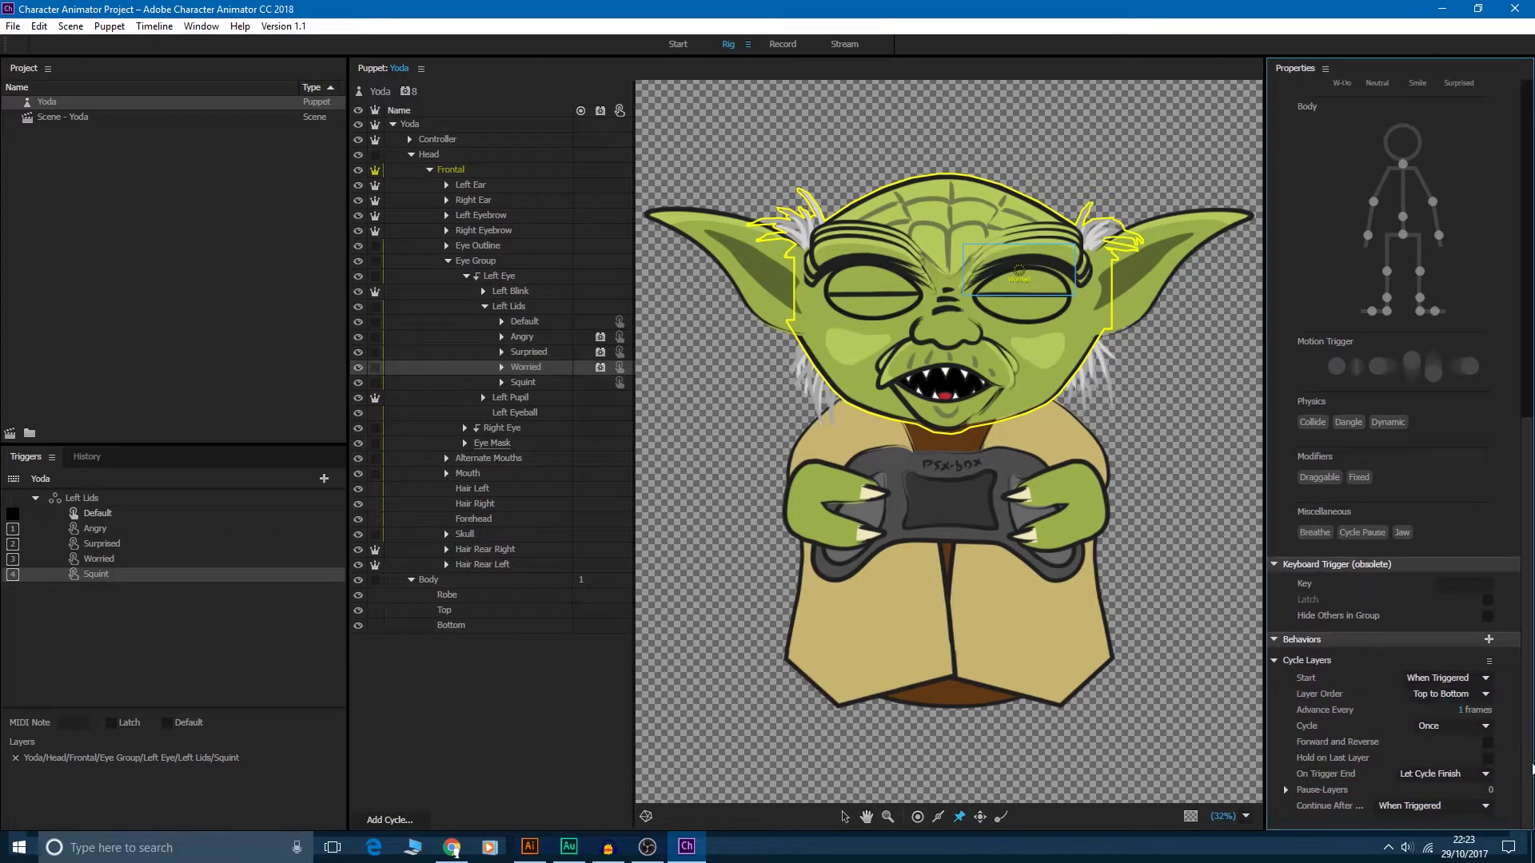
left_click(1488, 742)
left_click(1487, 758)
- Add a Cycle Layers behavior to the Squint layer under Left Lids, with Forward and Reverse and Hold on Last Layer enabled
left_click(534, 381)
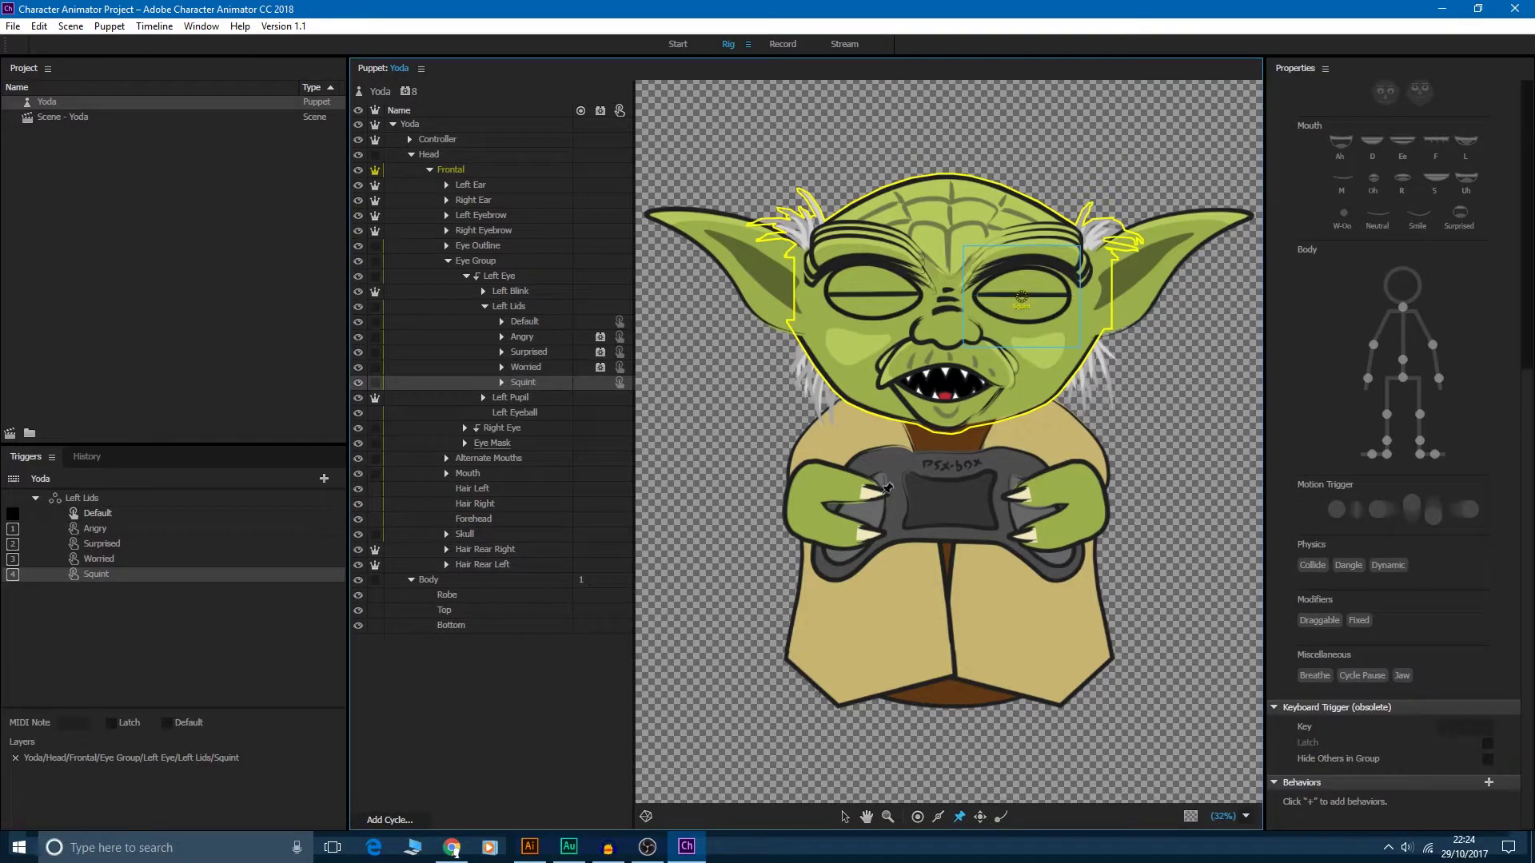
left_click(1489, 783)
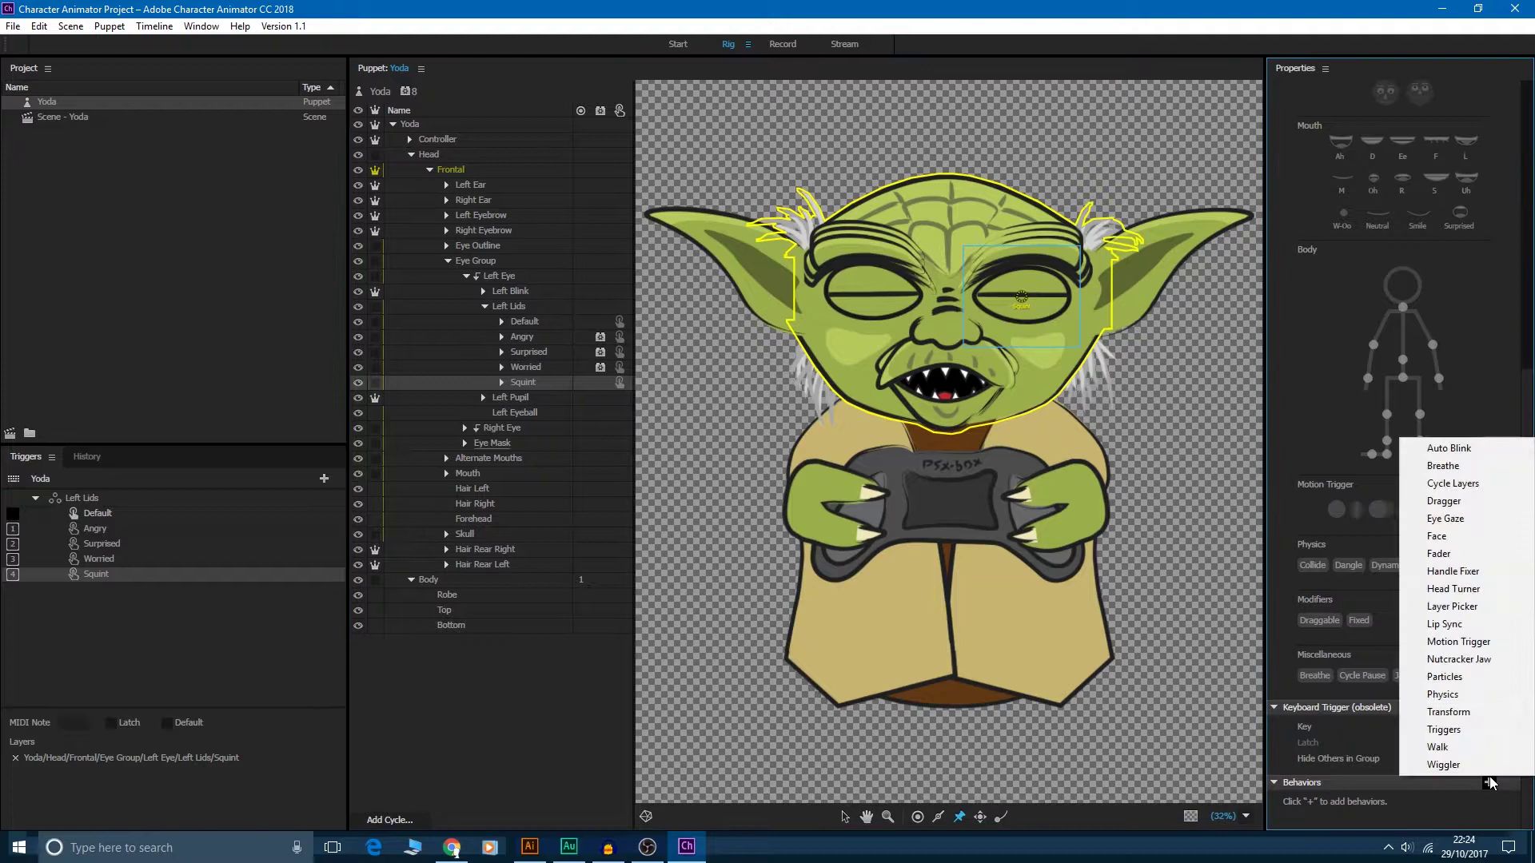
left_click(1455, 487)
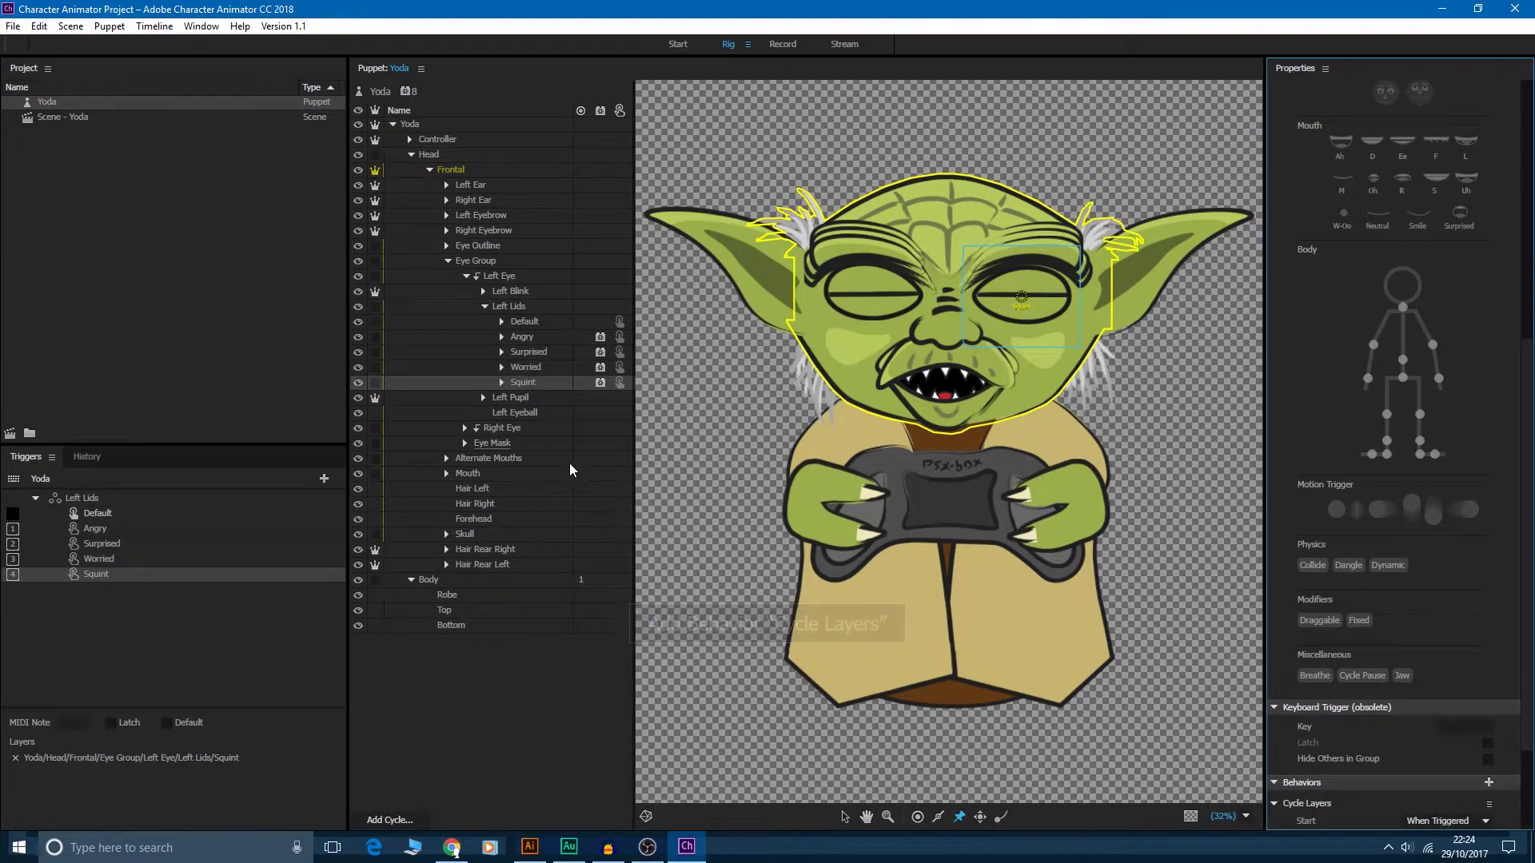
scroll(1517, 598, "down", 3)
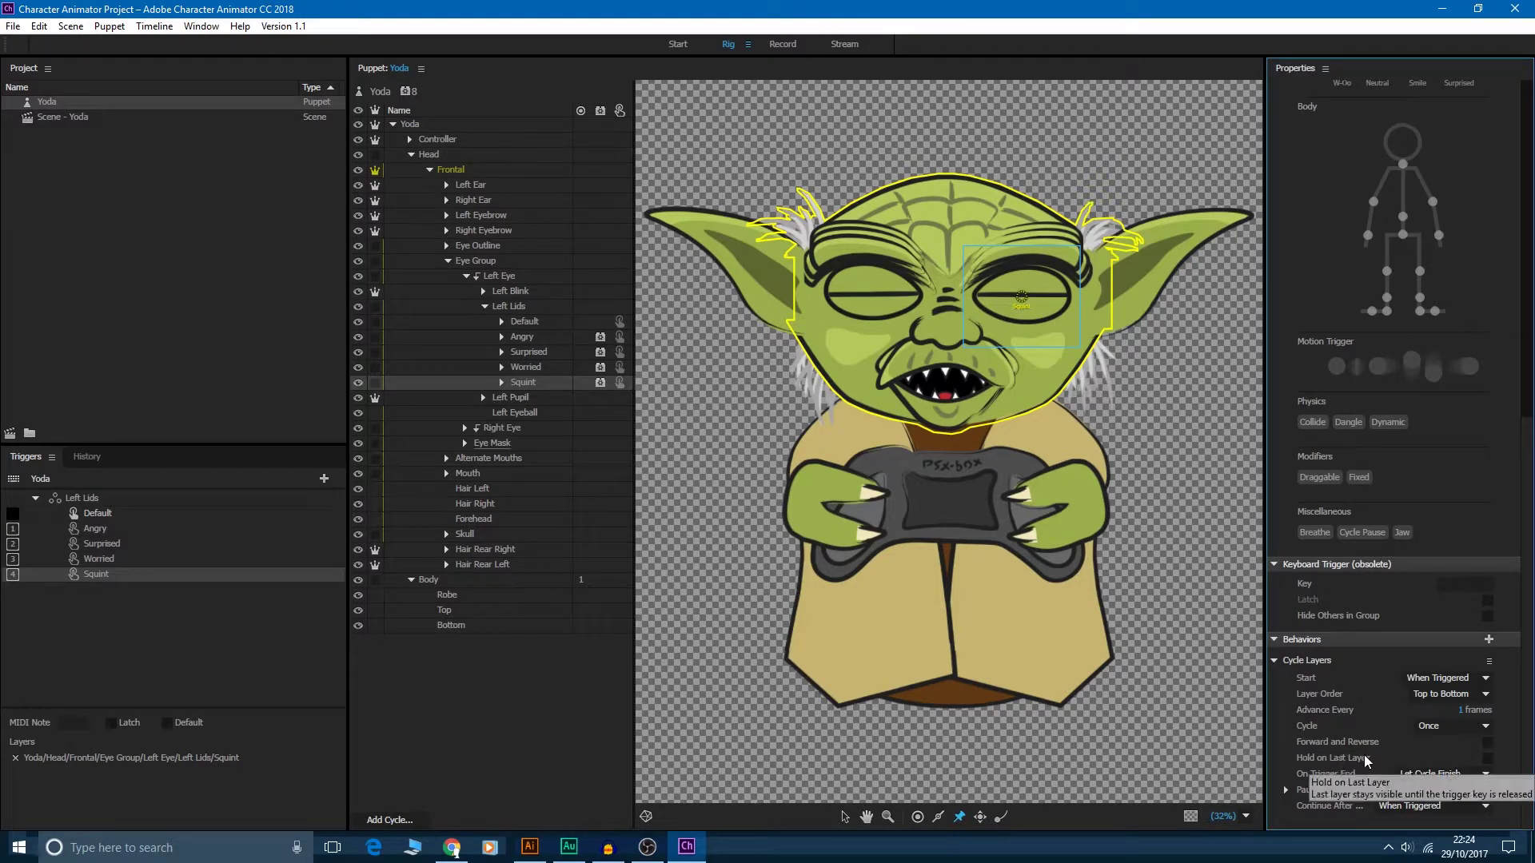
left_click(1488, 743)
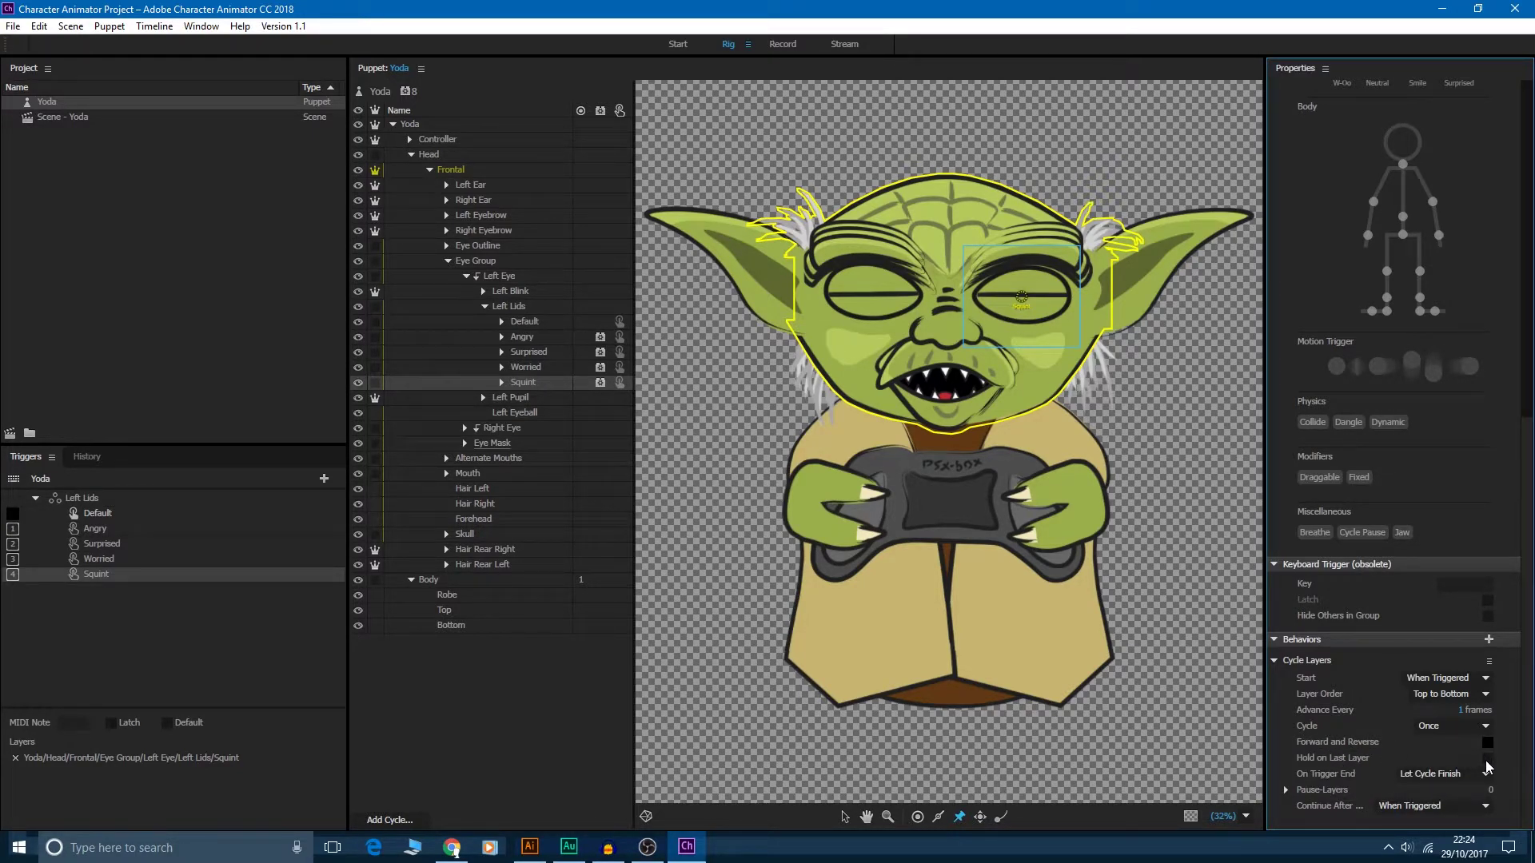
left_click(1488, 758)
- Open the Yoda scene and set the camera rest pose to preview the puppet
double_click(62, 117)
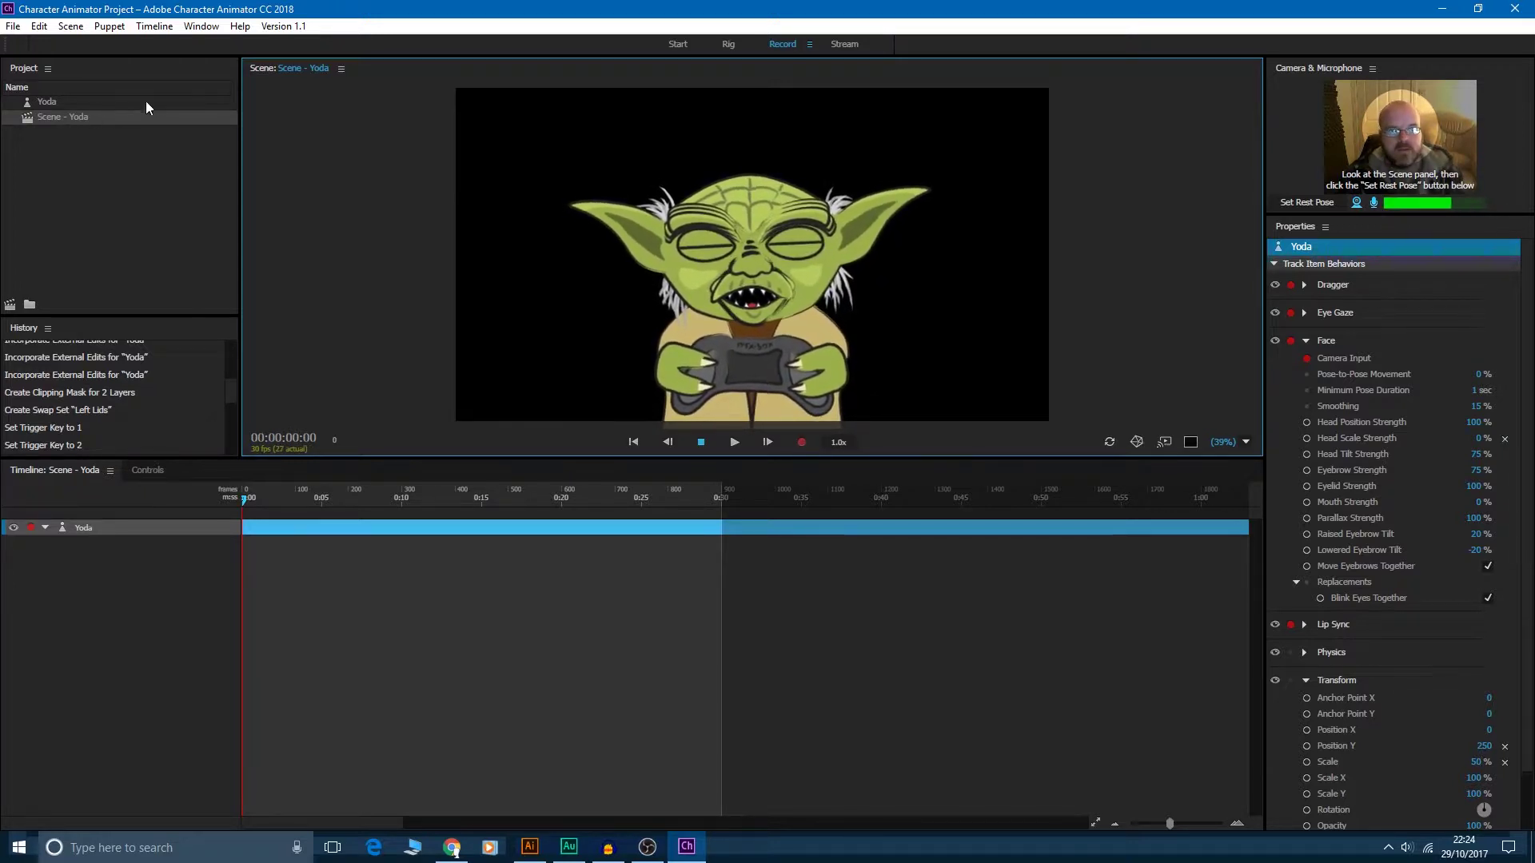
left_click(1314, 204)
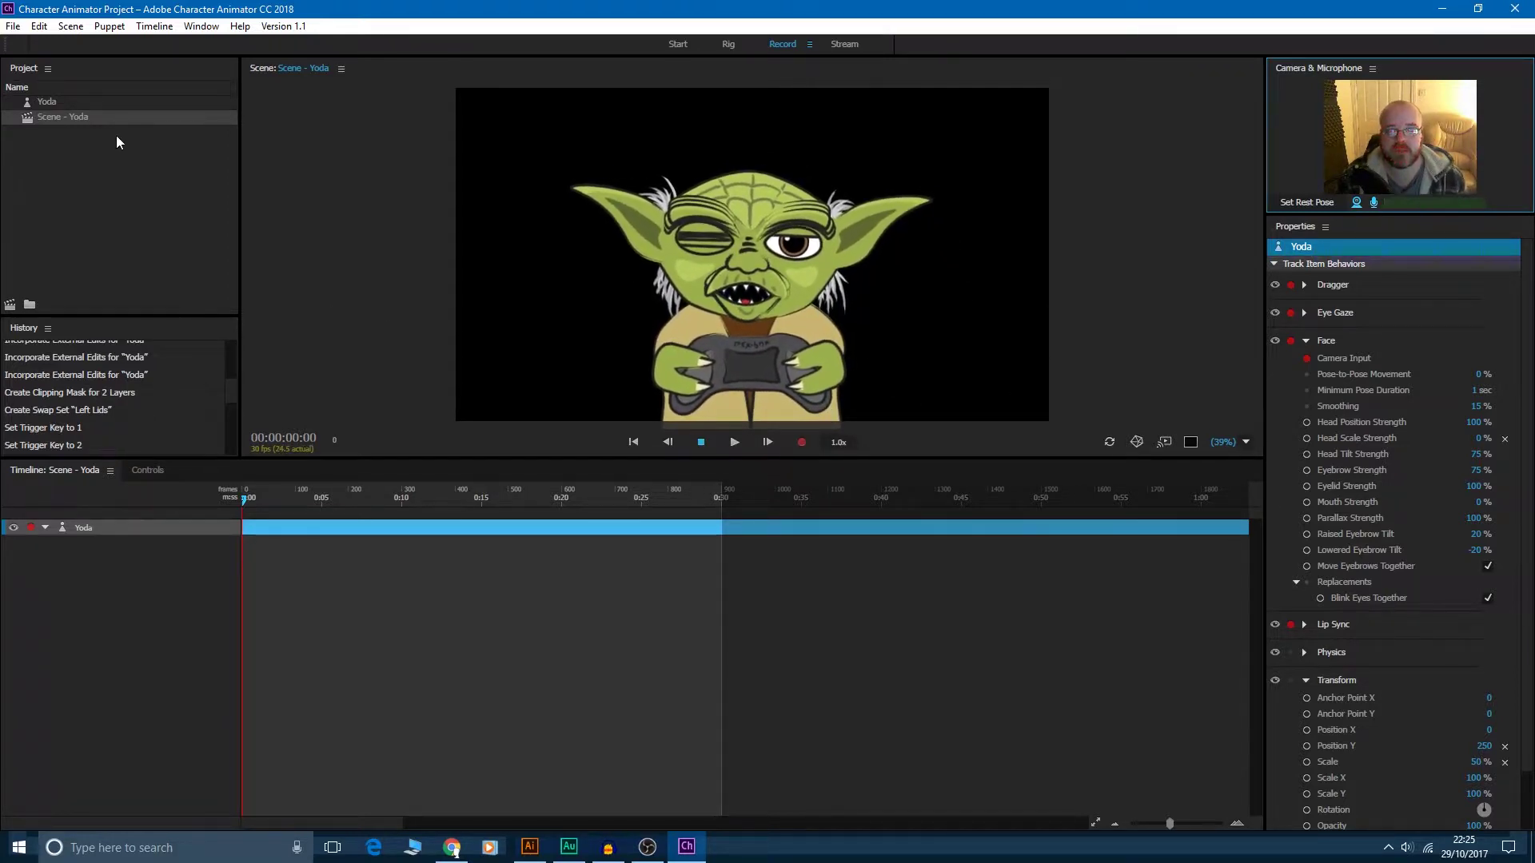
- Reopen the Yoda puppet and add the Default, Angry, Surprised, Worried and Squint layers of Right Lids to the matching Left Lids triggers
left_click(56, 103)
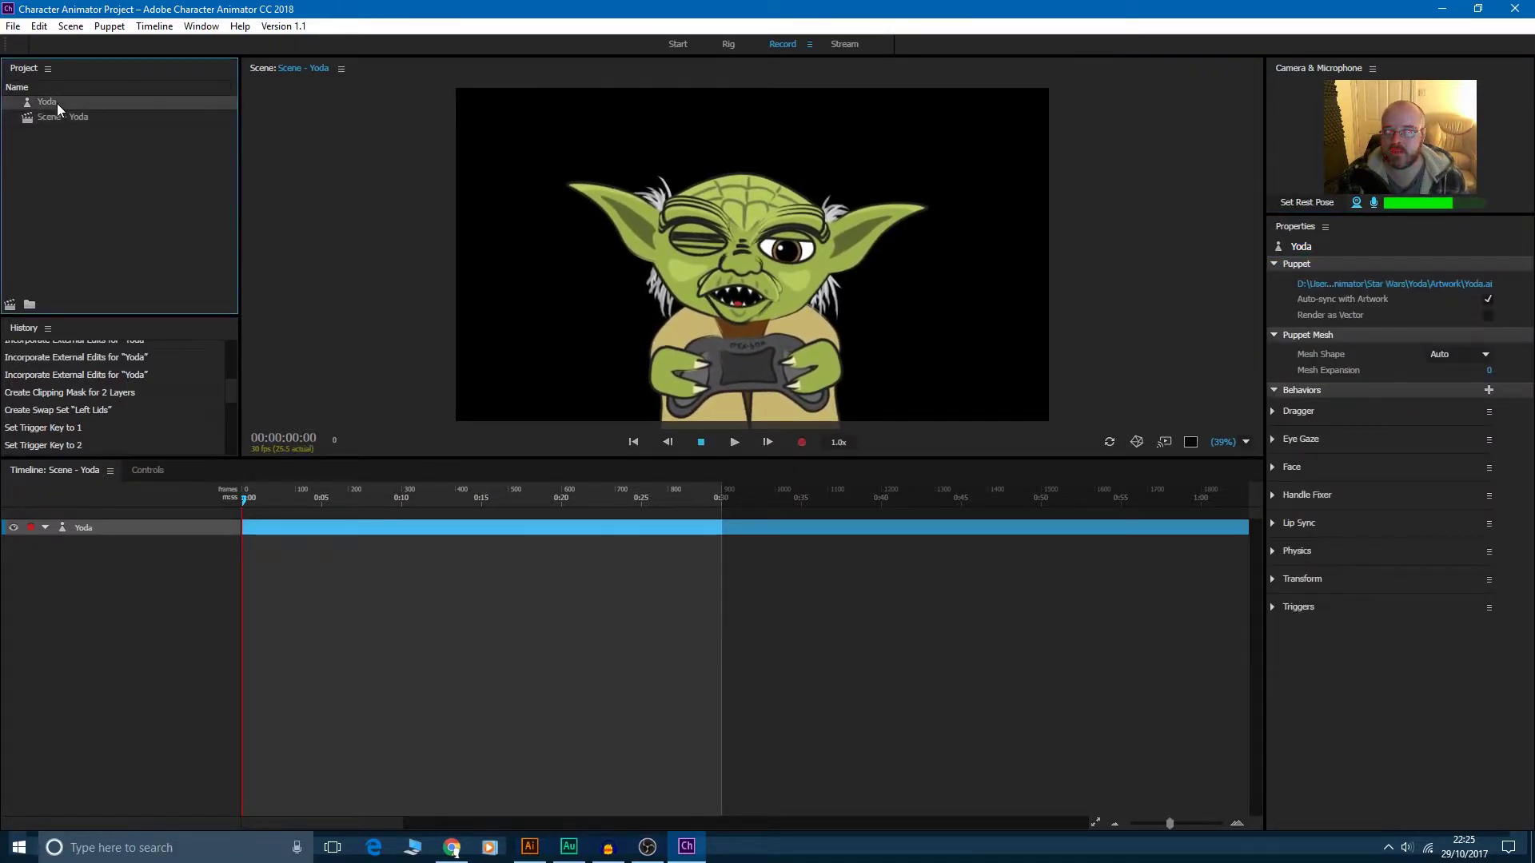
double_click(56, 103)
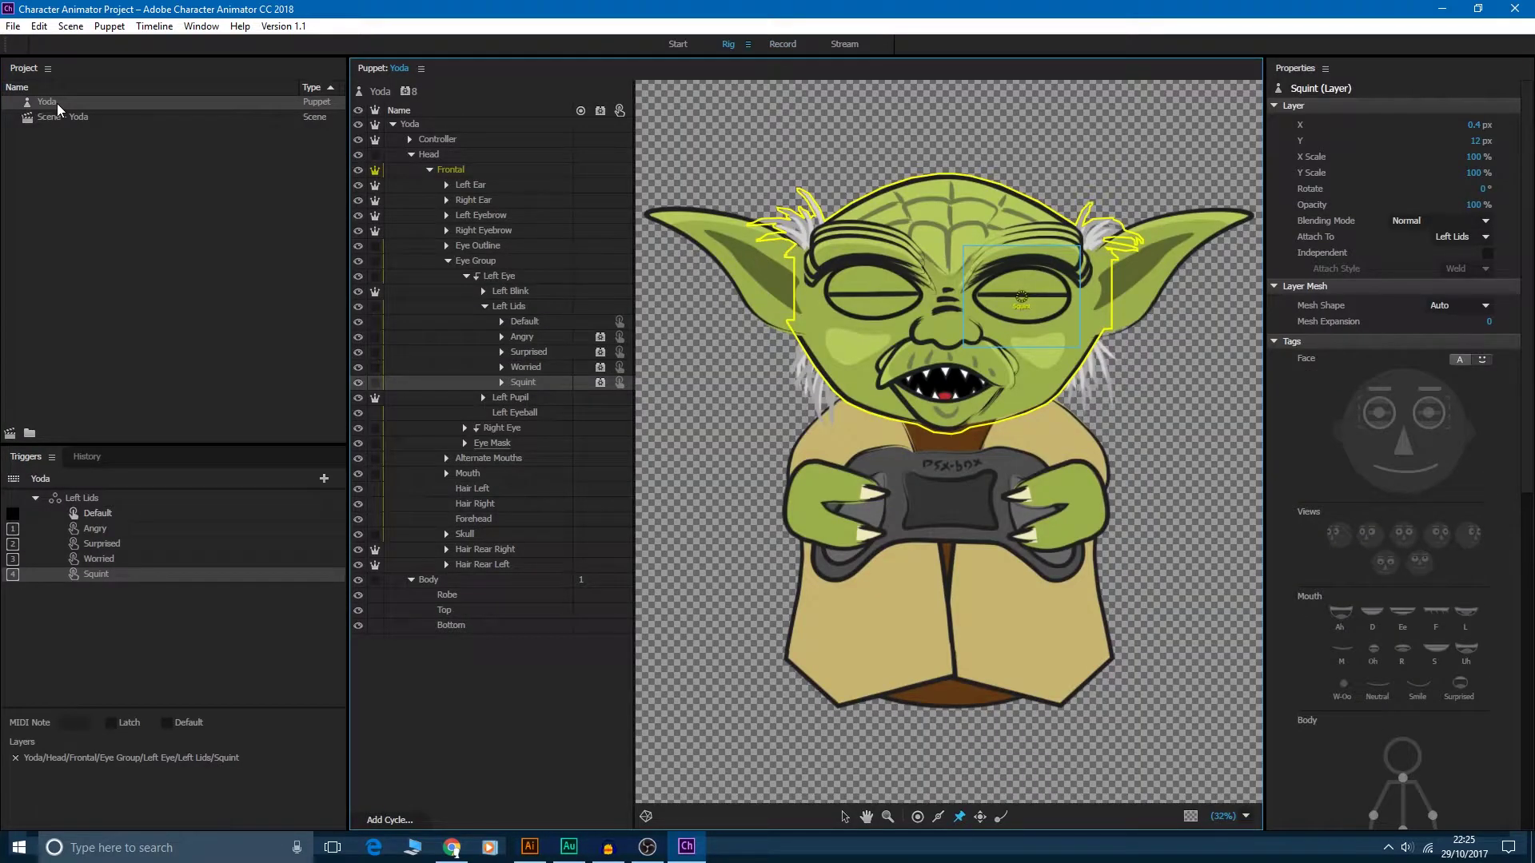
left_click(466, 428)
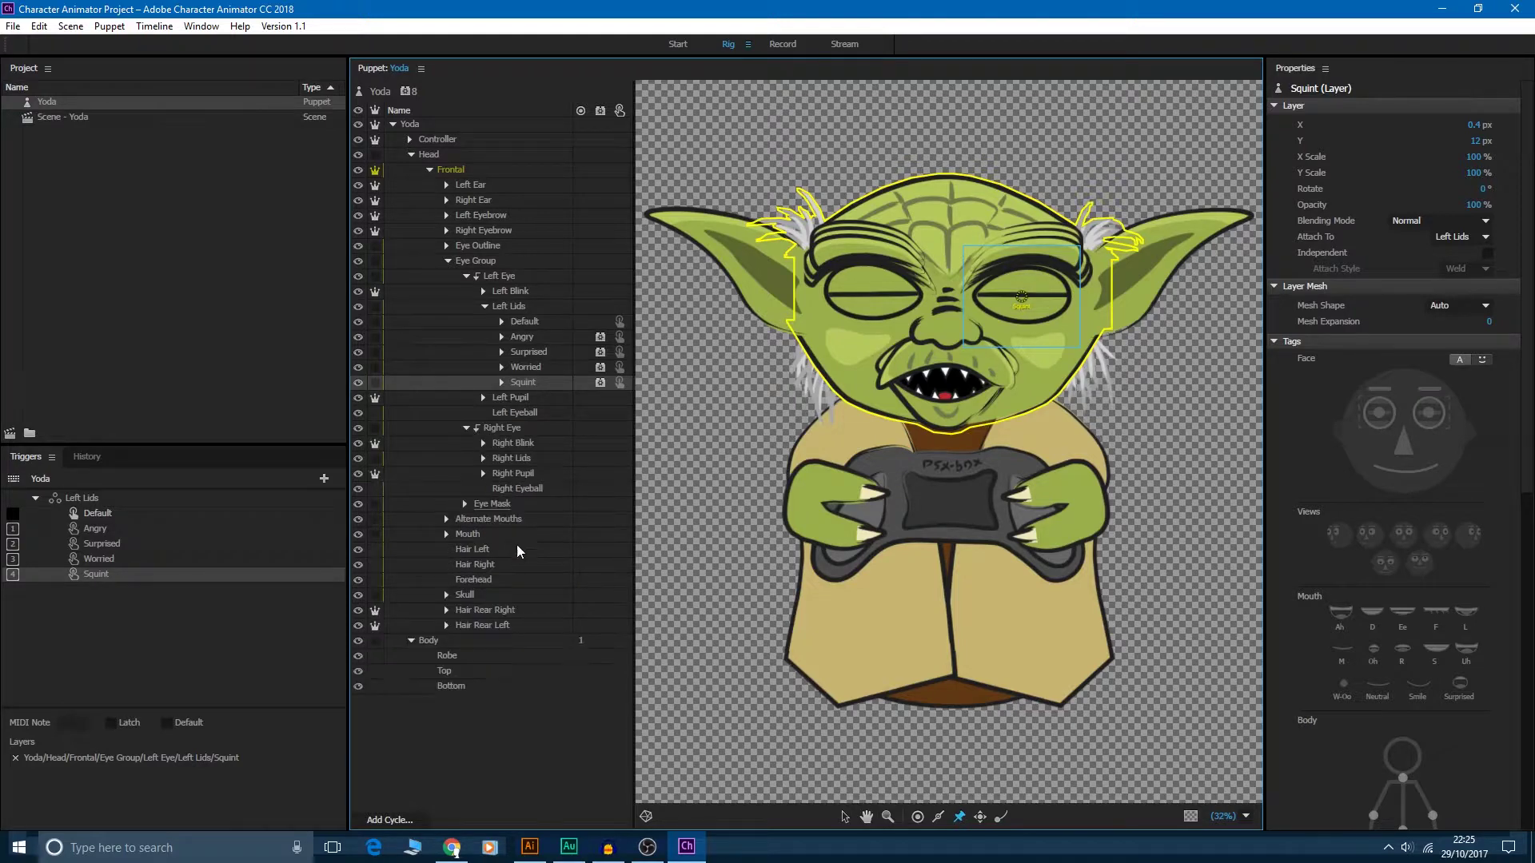
left_click(483, 458)
left_click(525, 475)
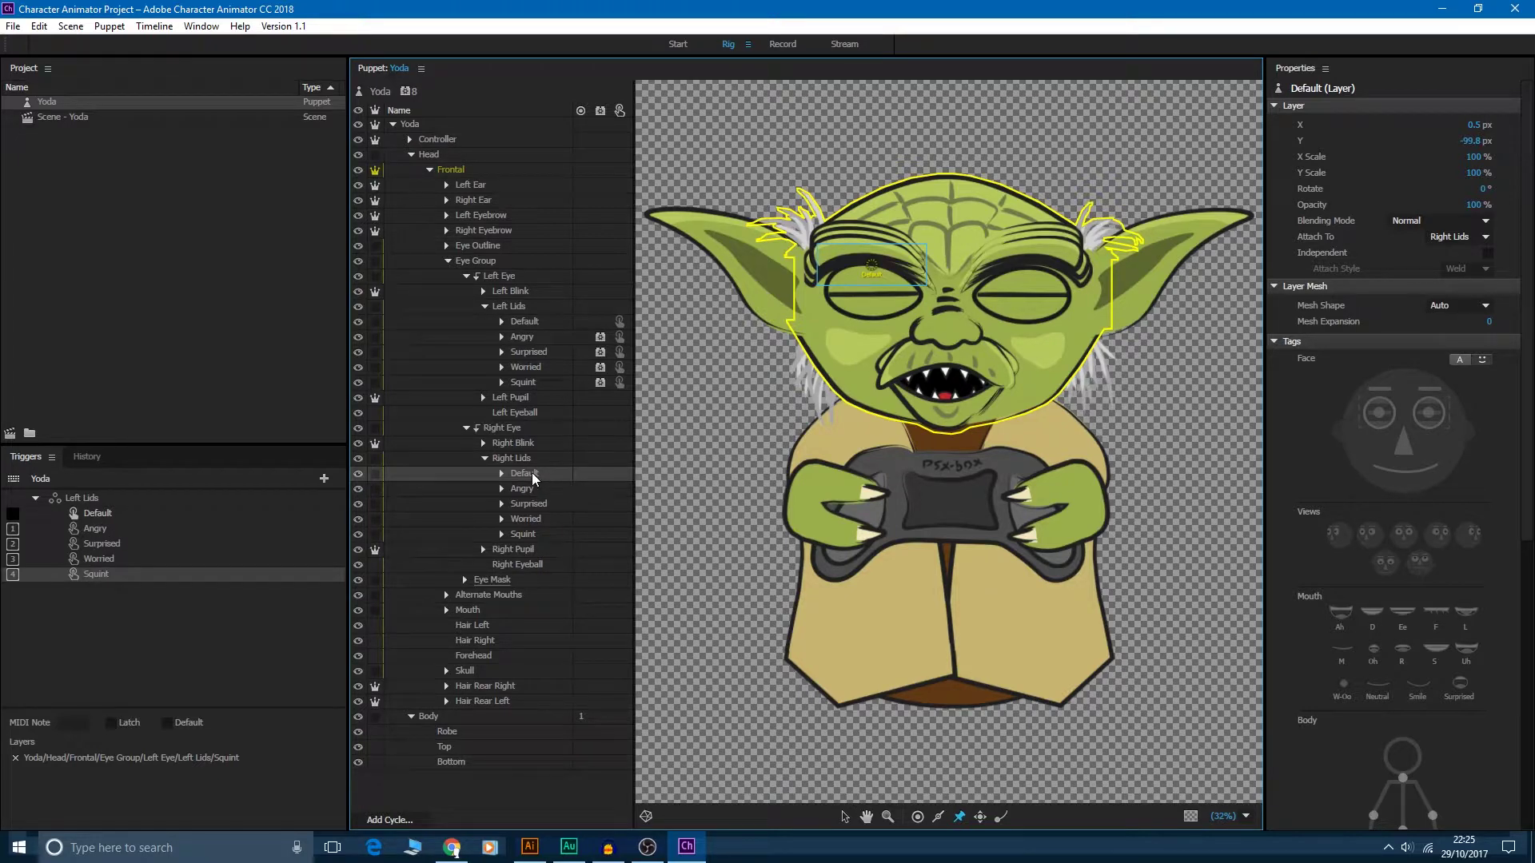
left_click_drag(533, 478, 121, 520)
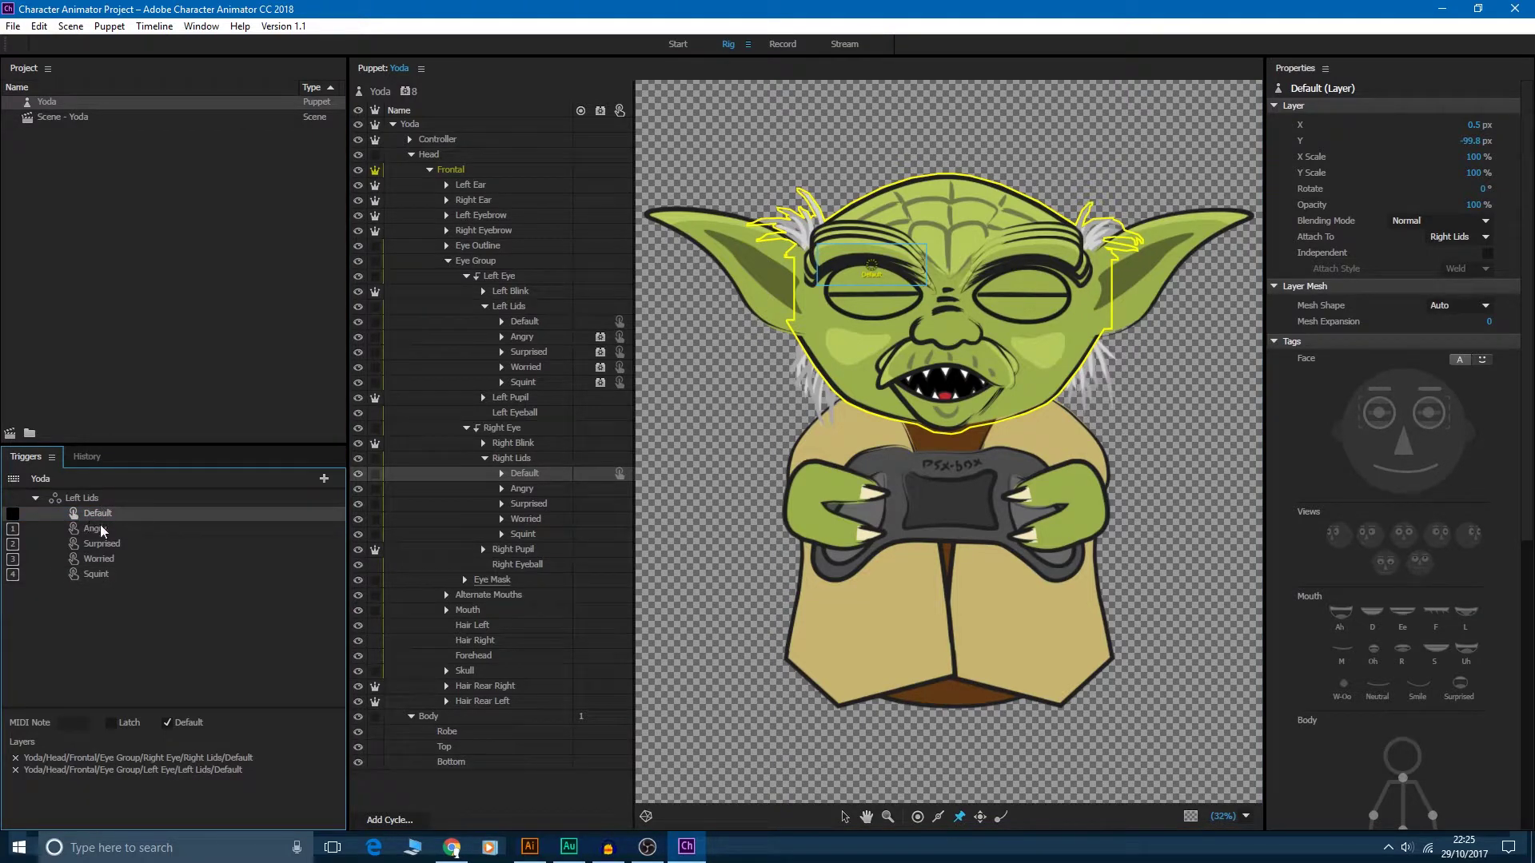
left_click_drag(526, 488, 113, 530)
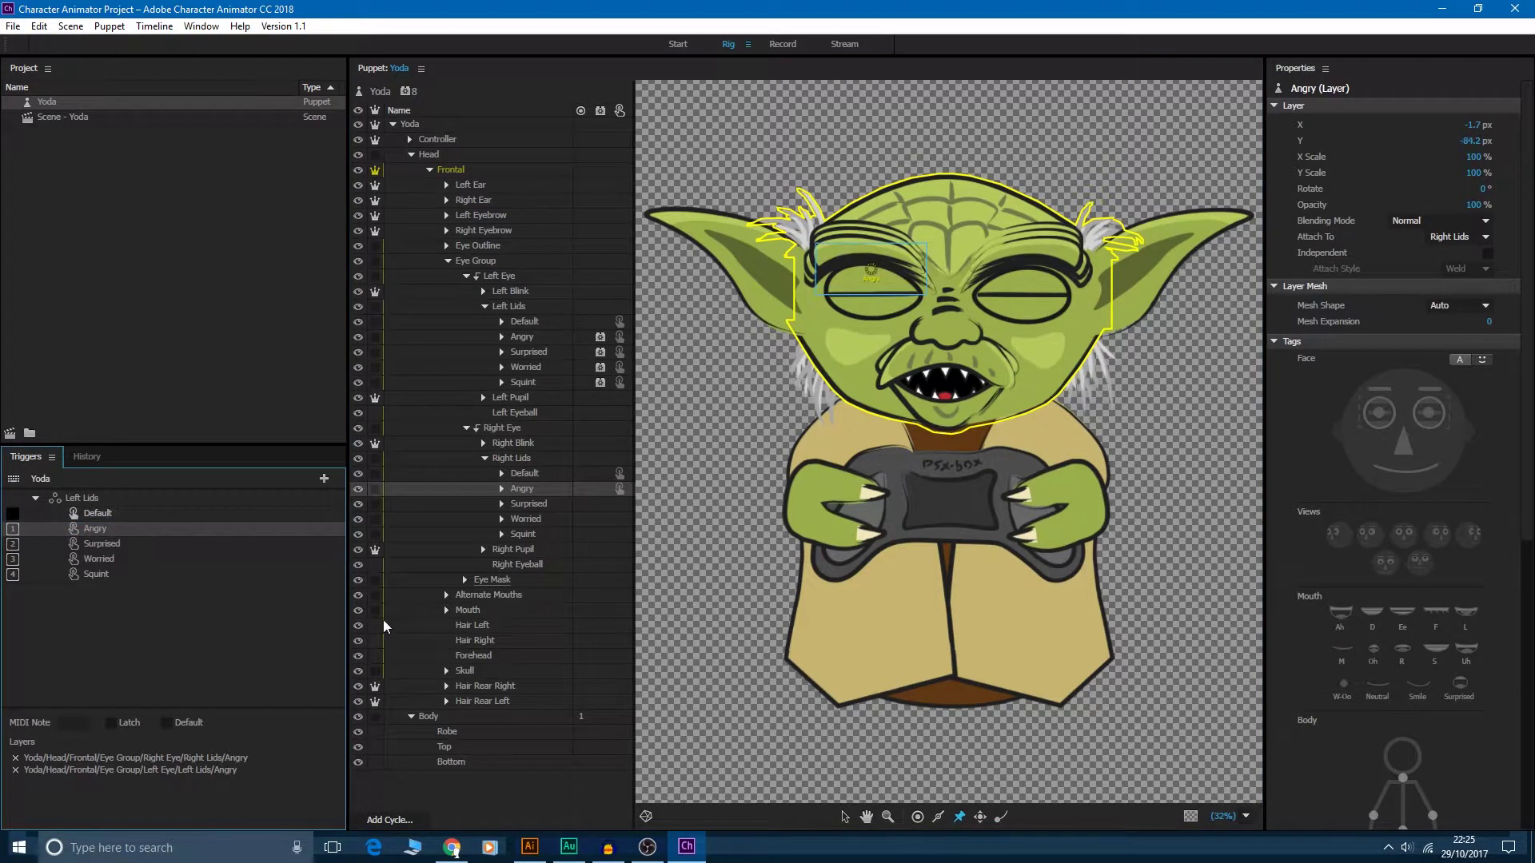
left_click_drag(528, 504, 127, 548)
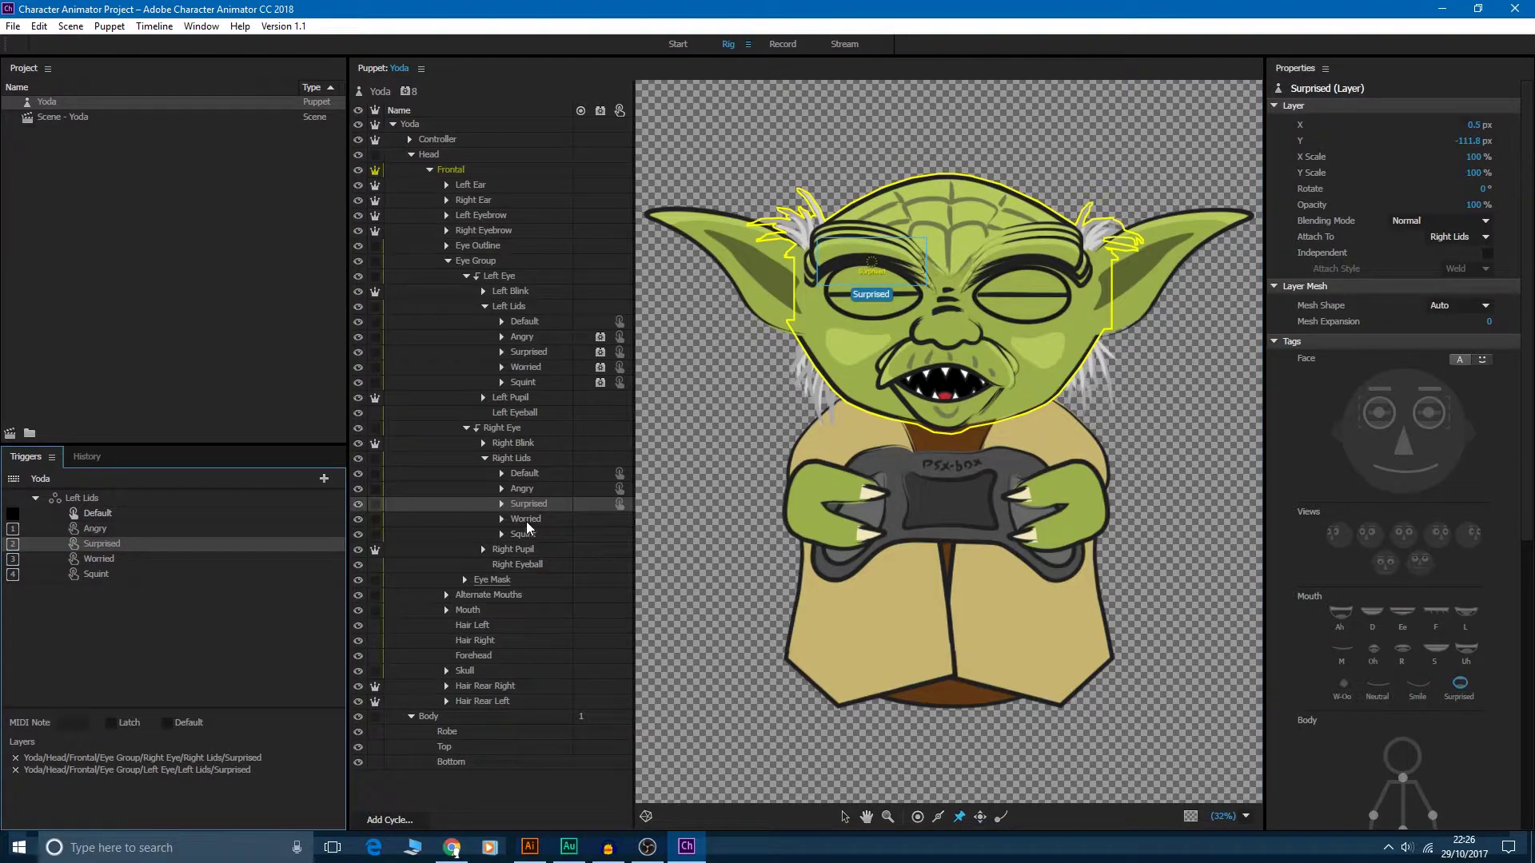
left_click_drag(528, 518, 128, 560)
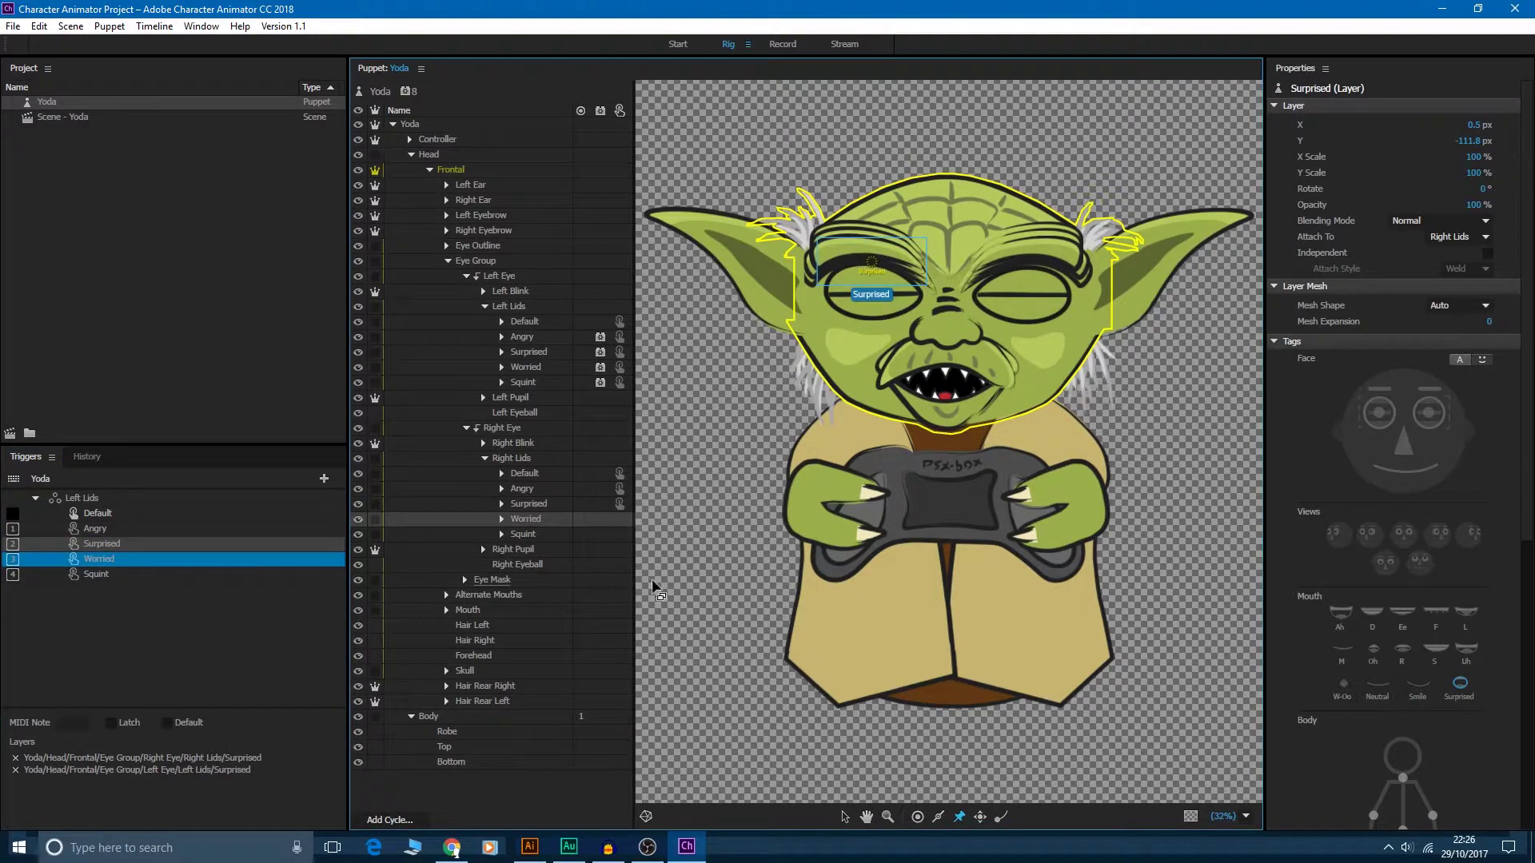
left_click_drag(523, 534, 135, 579)
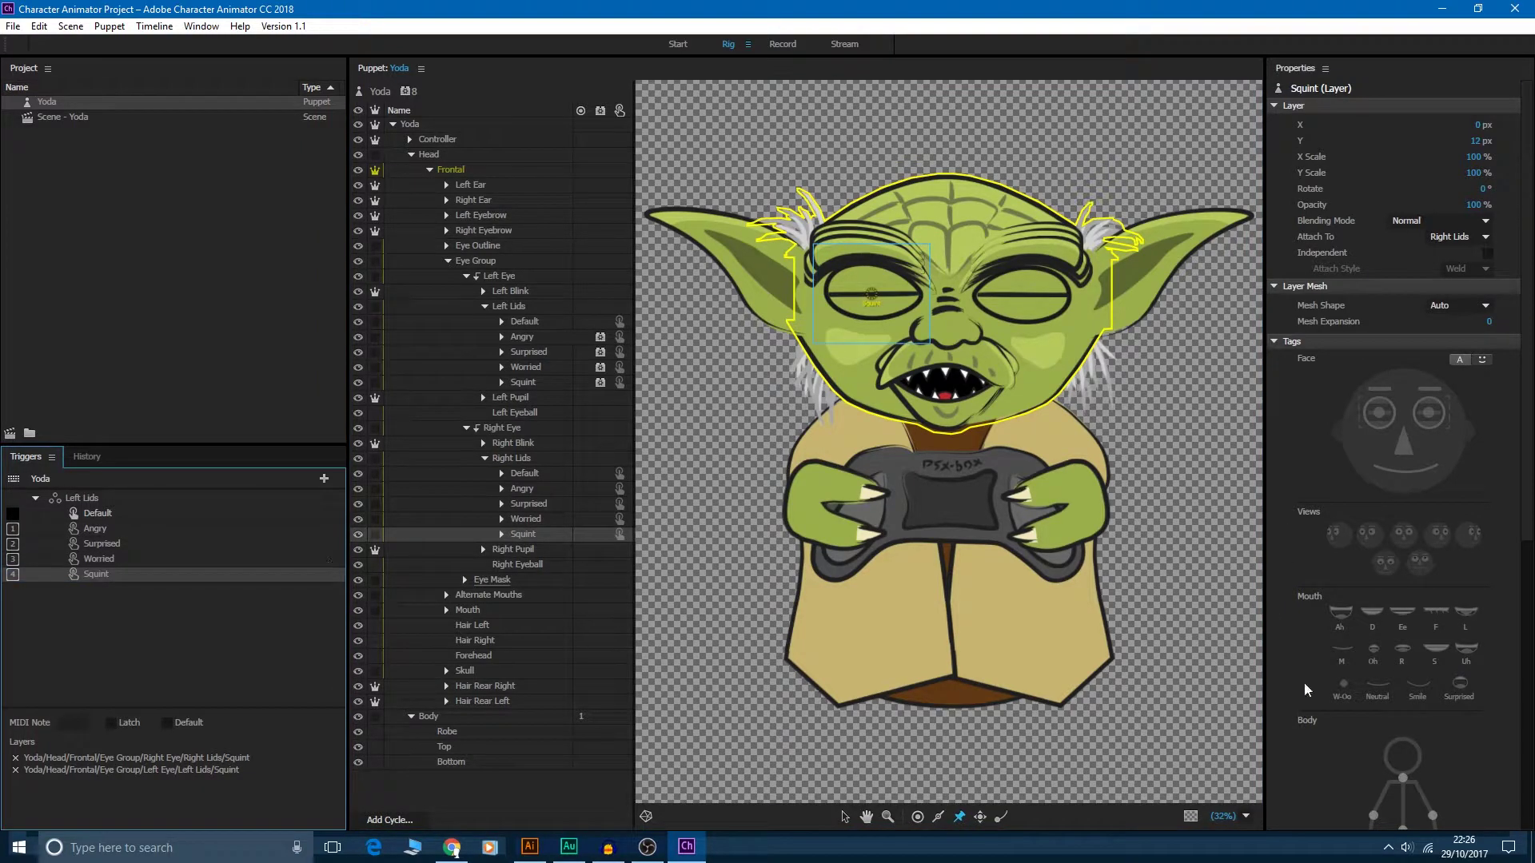
- Add a Cycle Layers behavior to the Squint layer under Right Lids and enable Forward and Reverse
left_click_drag(1523, 392, 1525, 707)
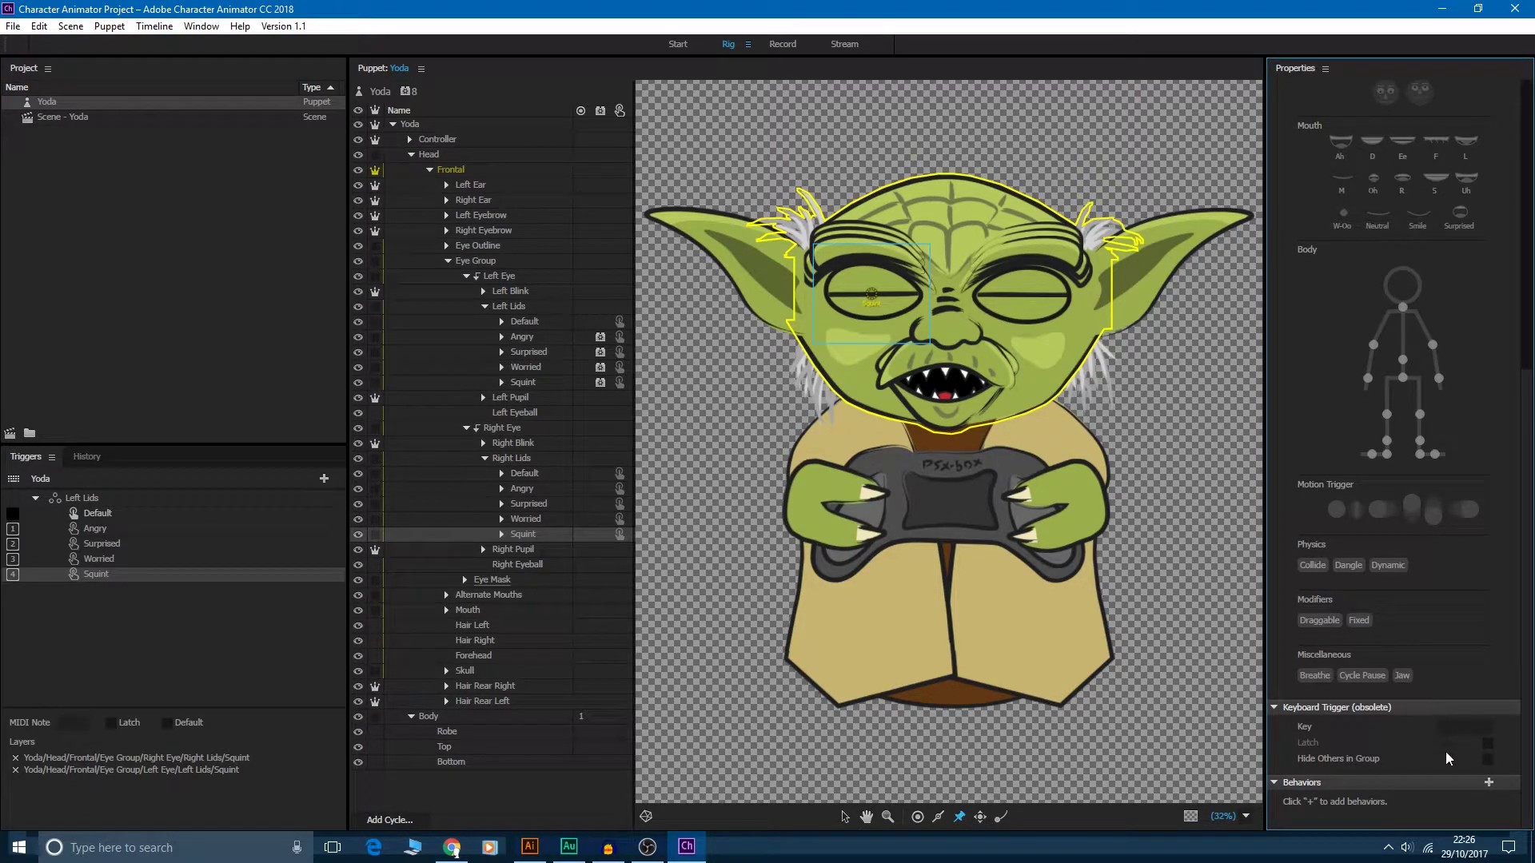
left_click(1489, 783)
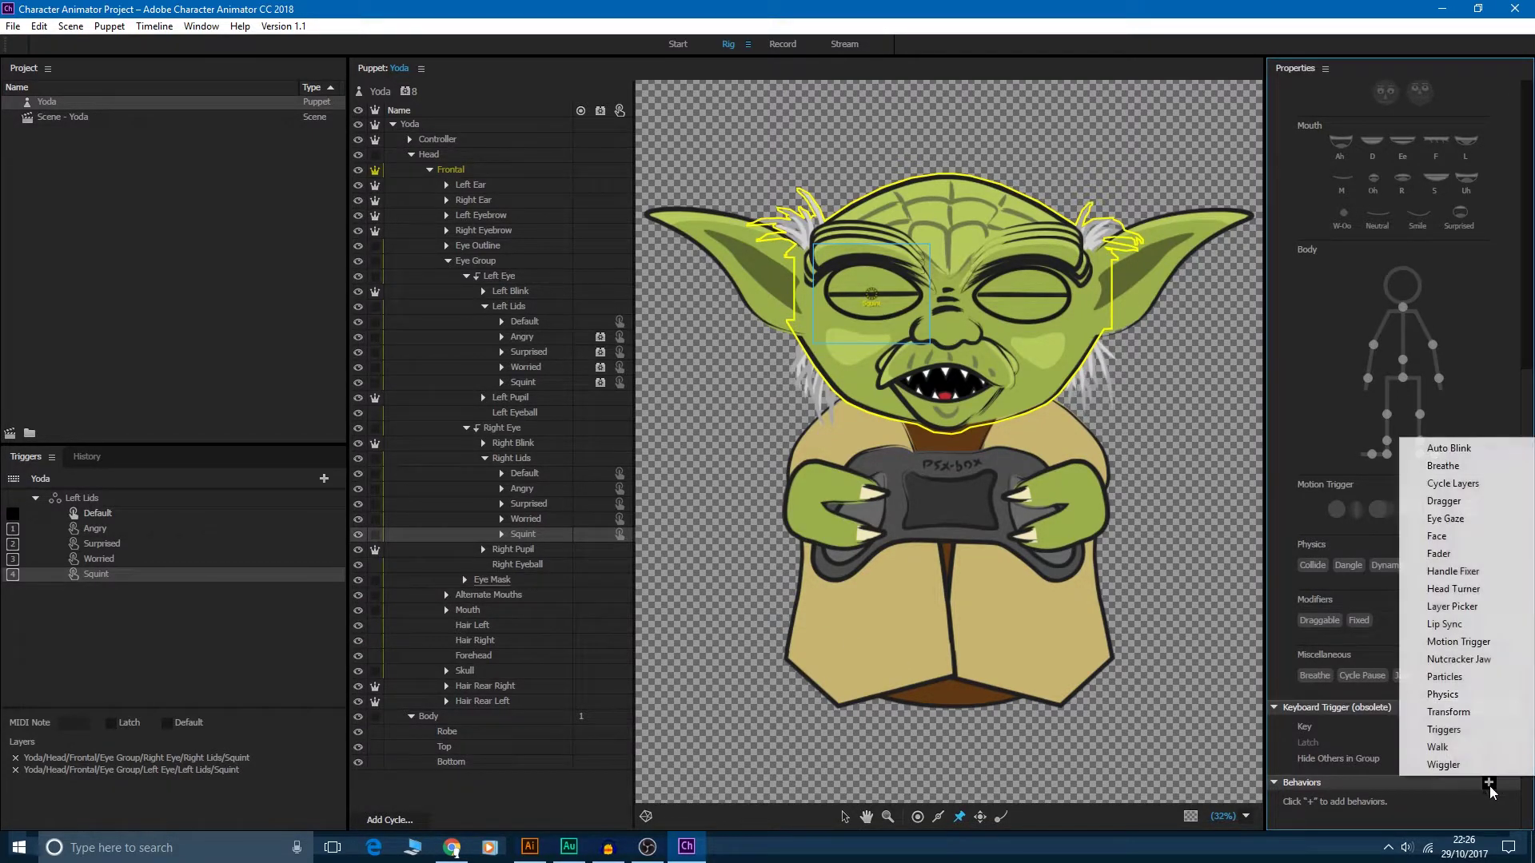
left_click(1453, 483)
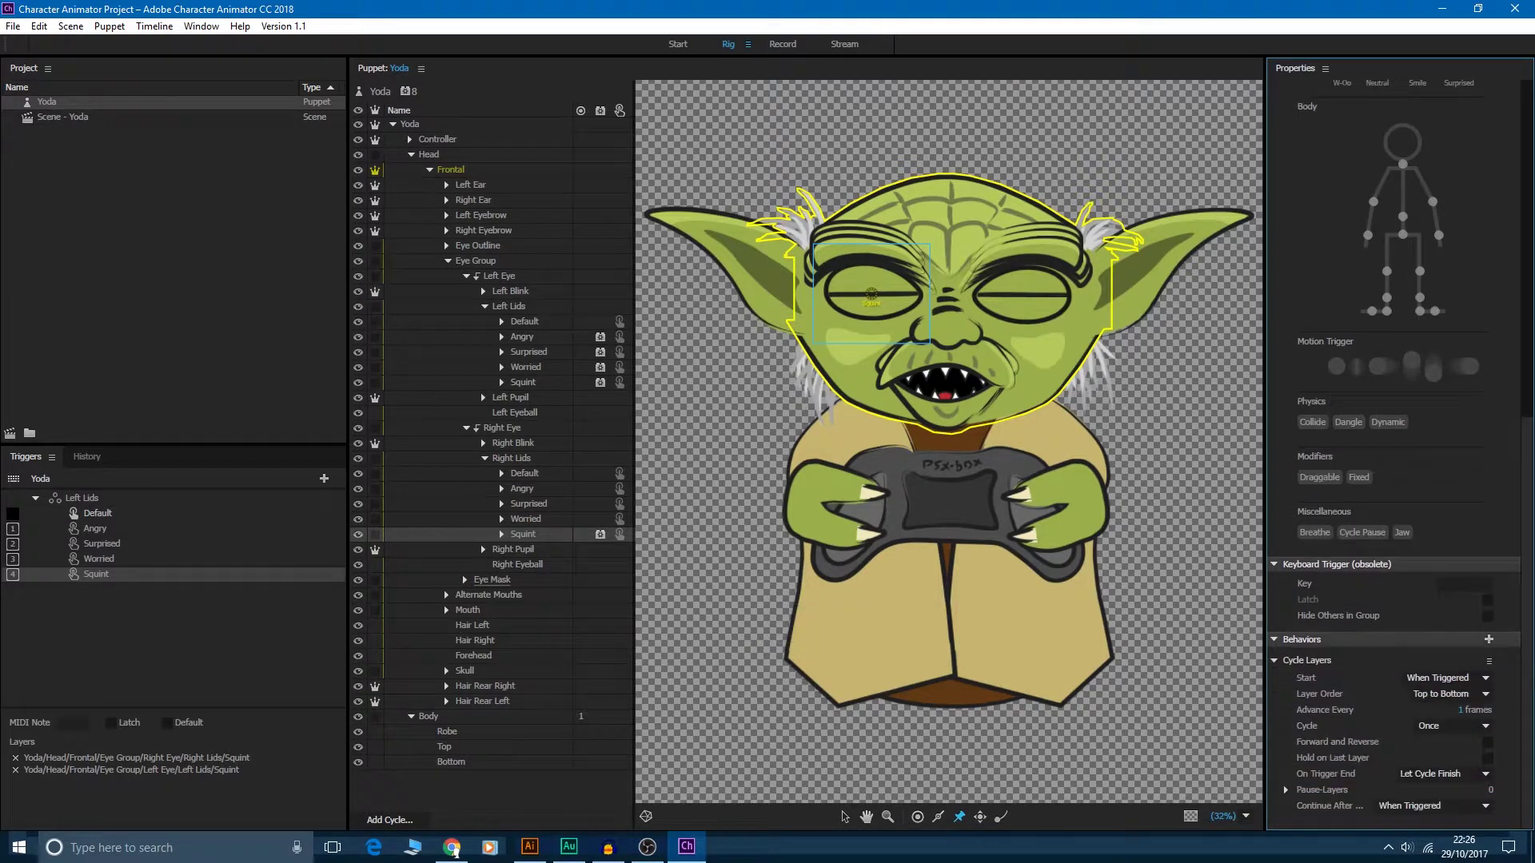
left_click(1487, 742)
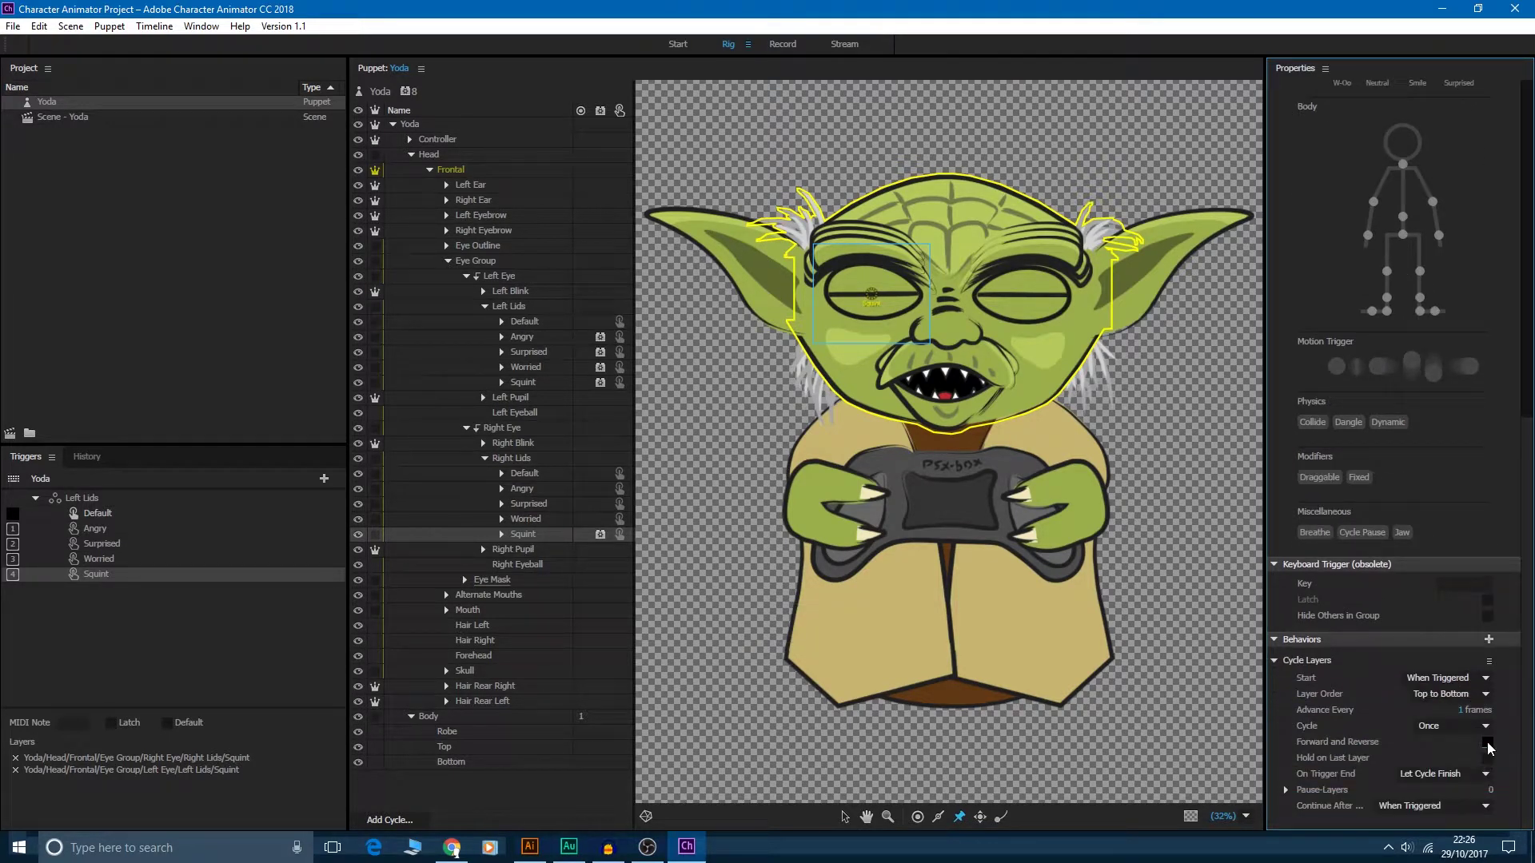
- Add a Cycle Layers behavior to the Worried layer under Right Lids, with Forward and Reverse and Hold on Last Layer enabled
left_click(526, 519)
left_click(1488, 782)
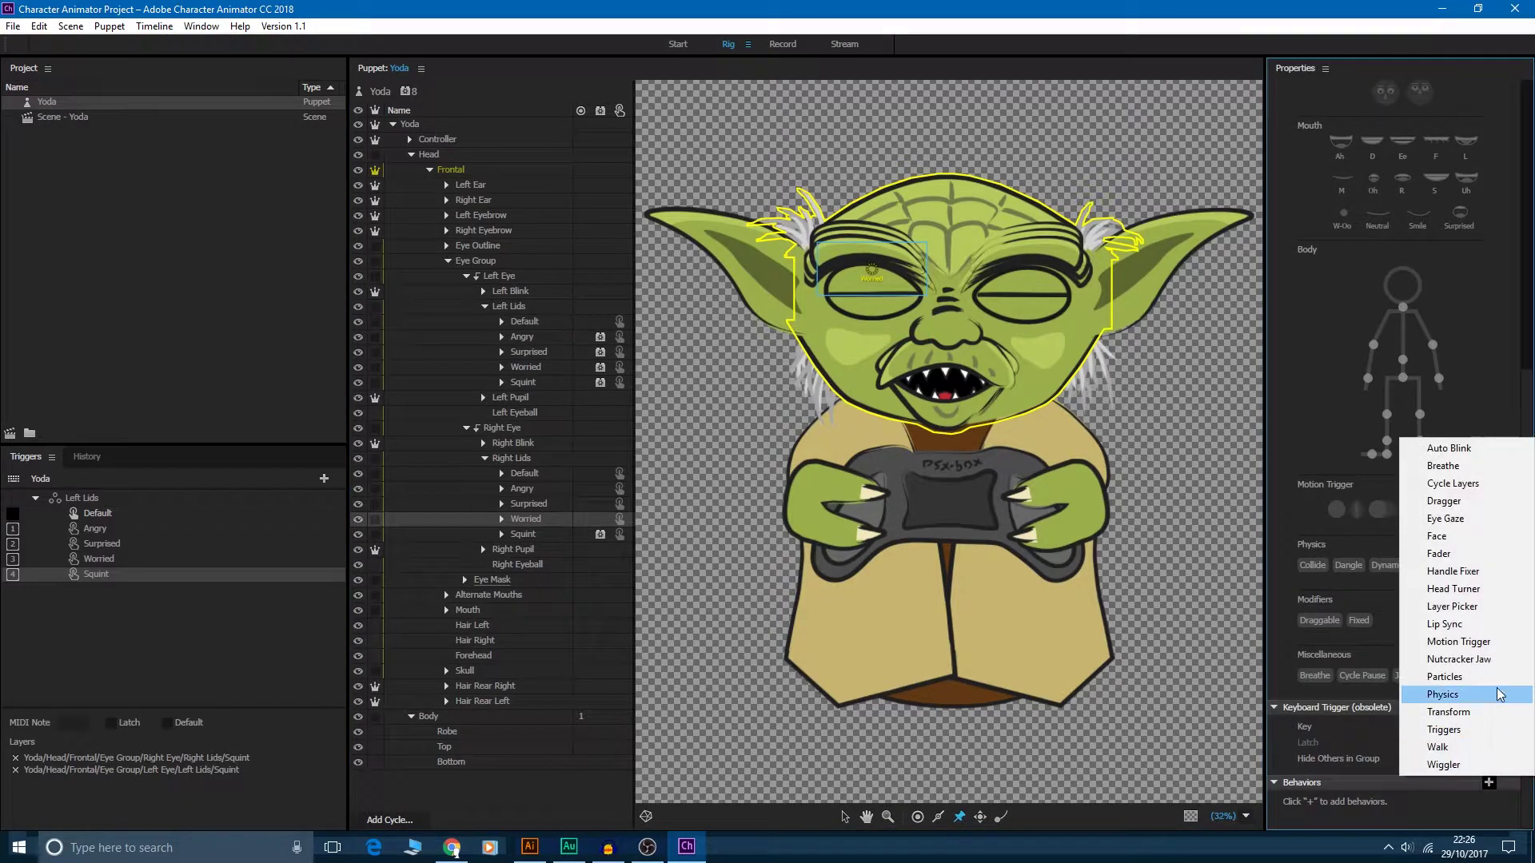
left_click(1453, 483)
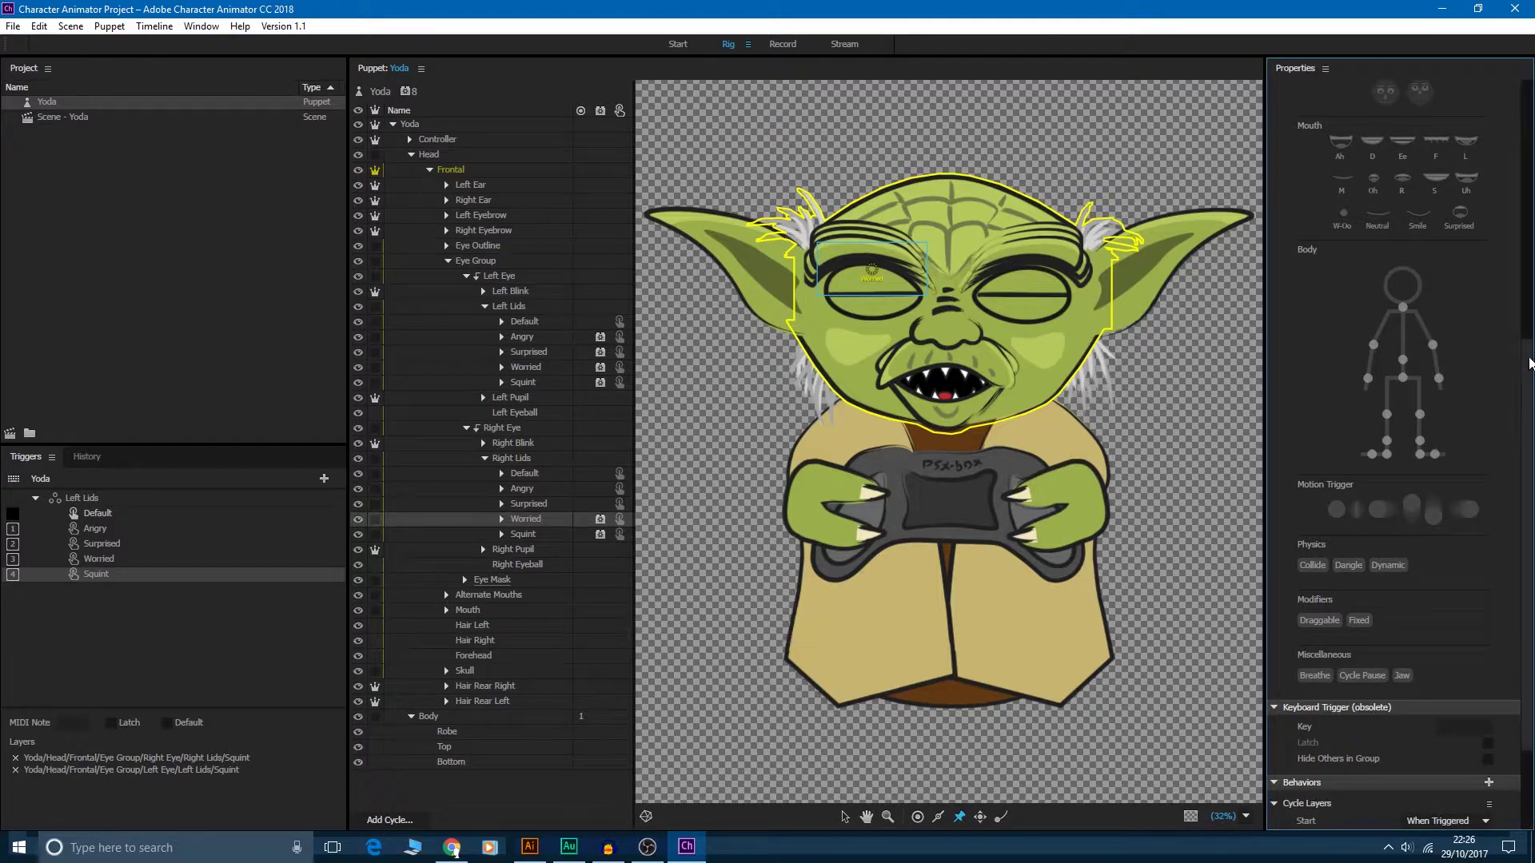
left_click_drag(1525, 396, 1526, 586)
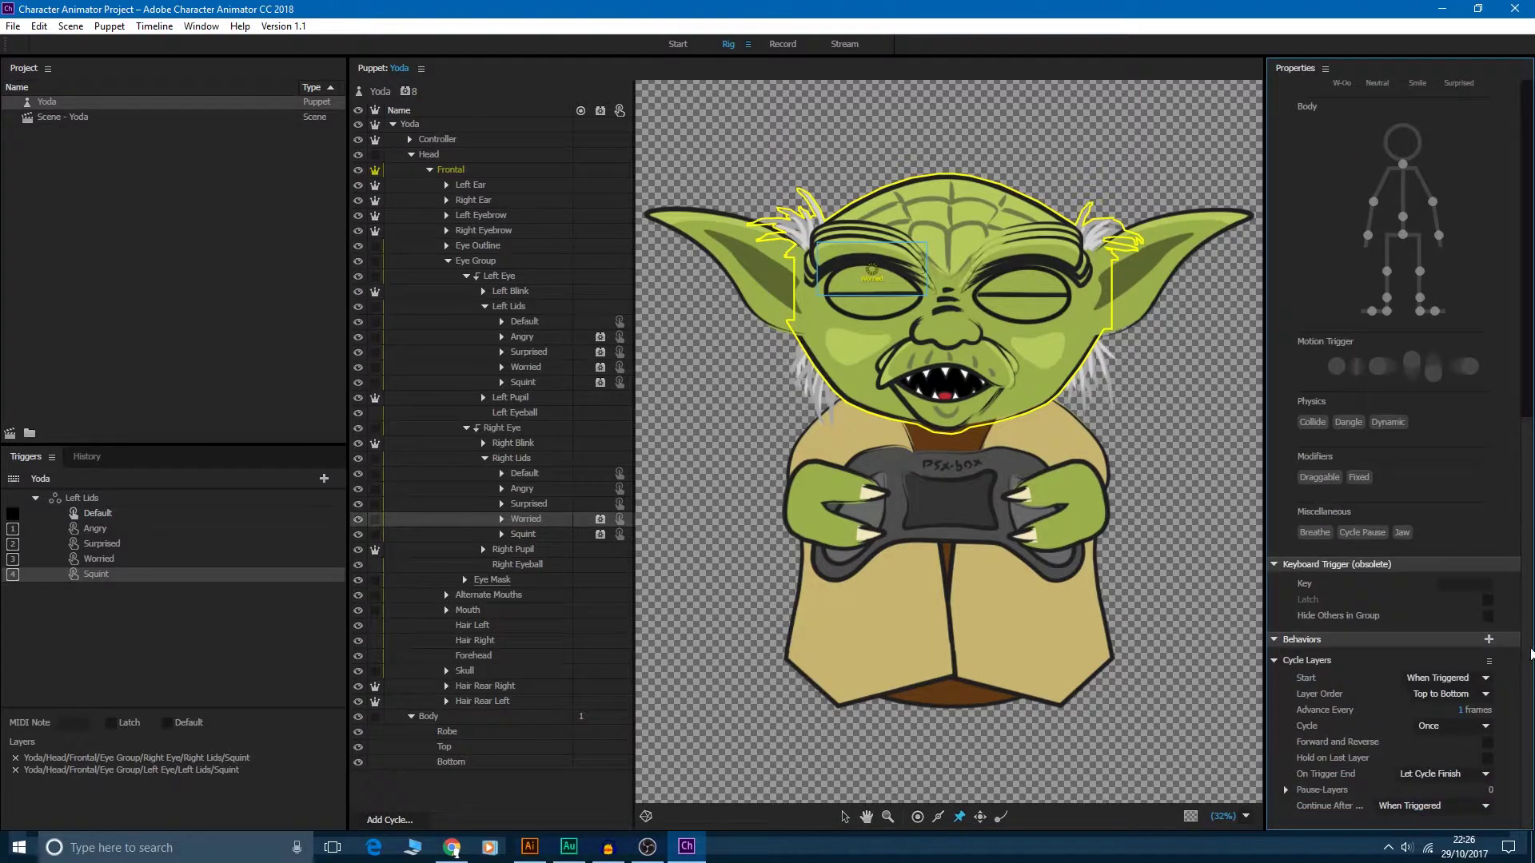
left_click(1488, 742)
left_click(1488, 759)
- Add a Cycle Layers behavior to the Surprised layer under Right Lids, with Forward and Reverse and Hold on Last Layer enabled
left_click(528, 504)
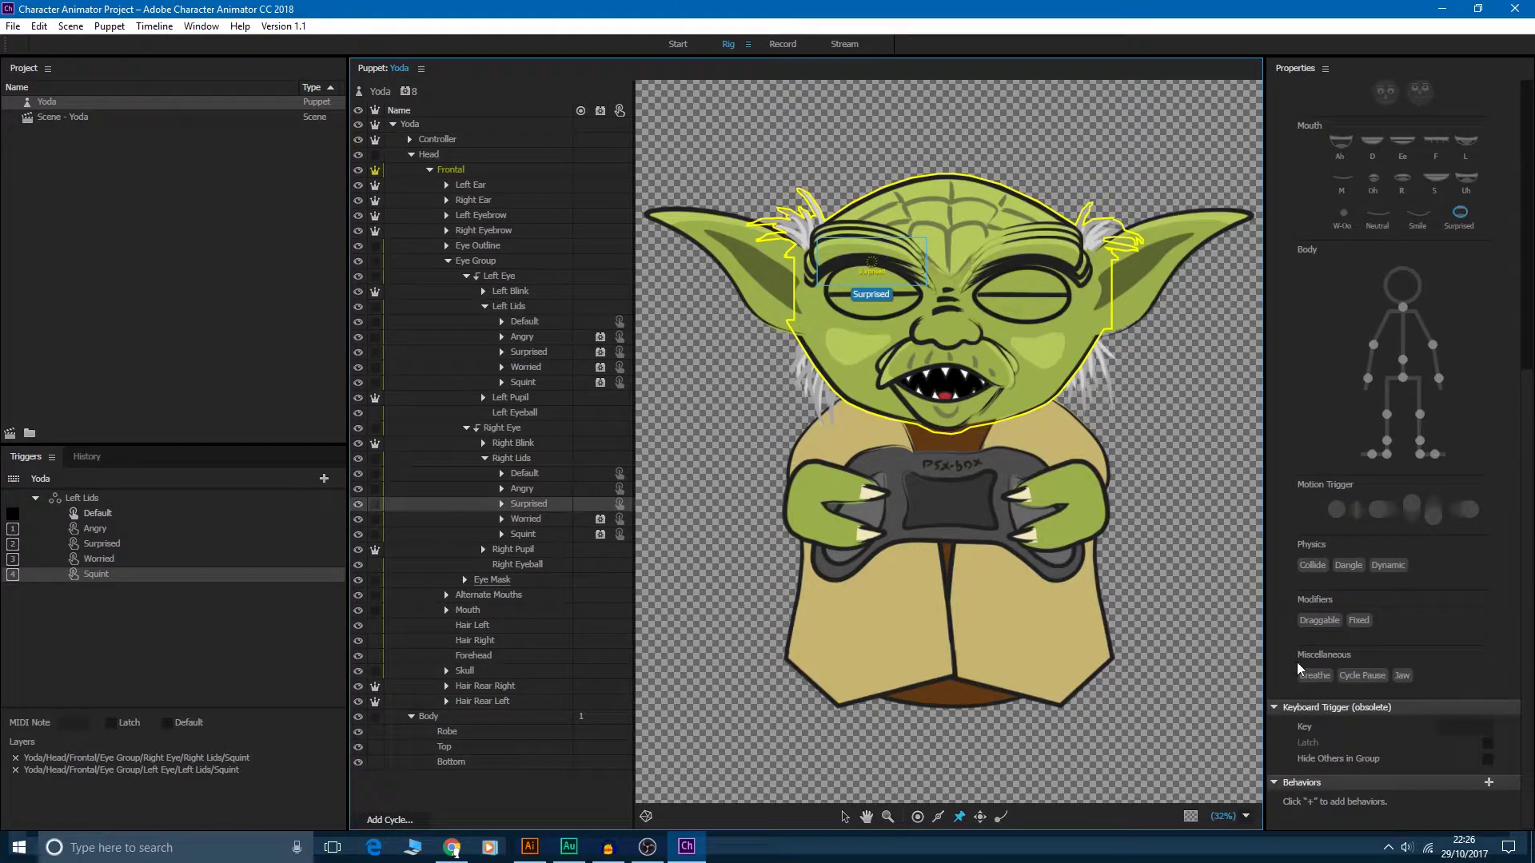
left_click(1488, 783)
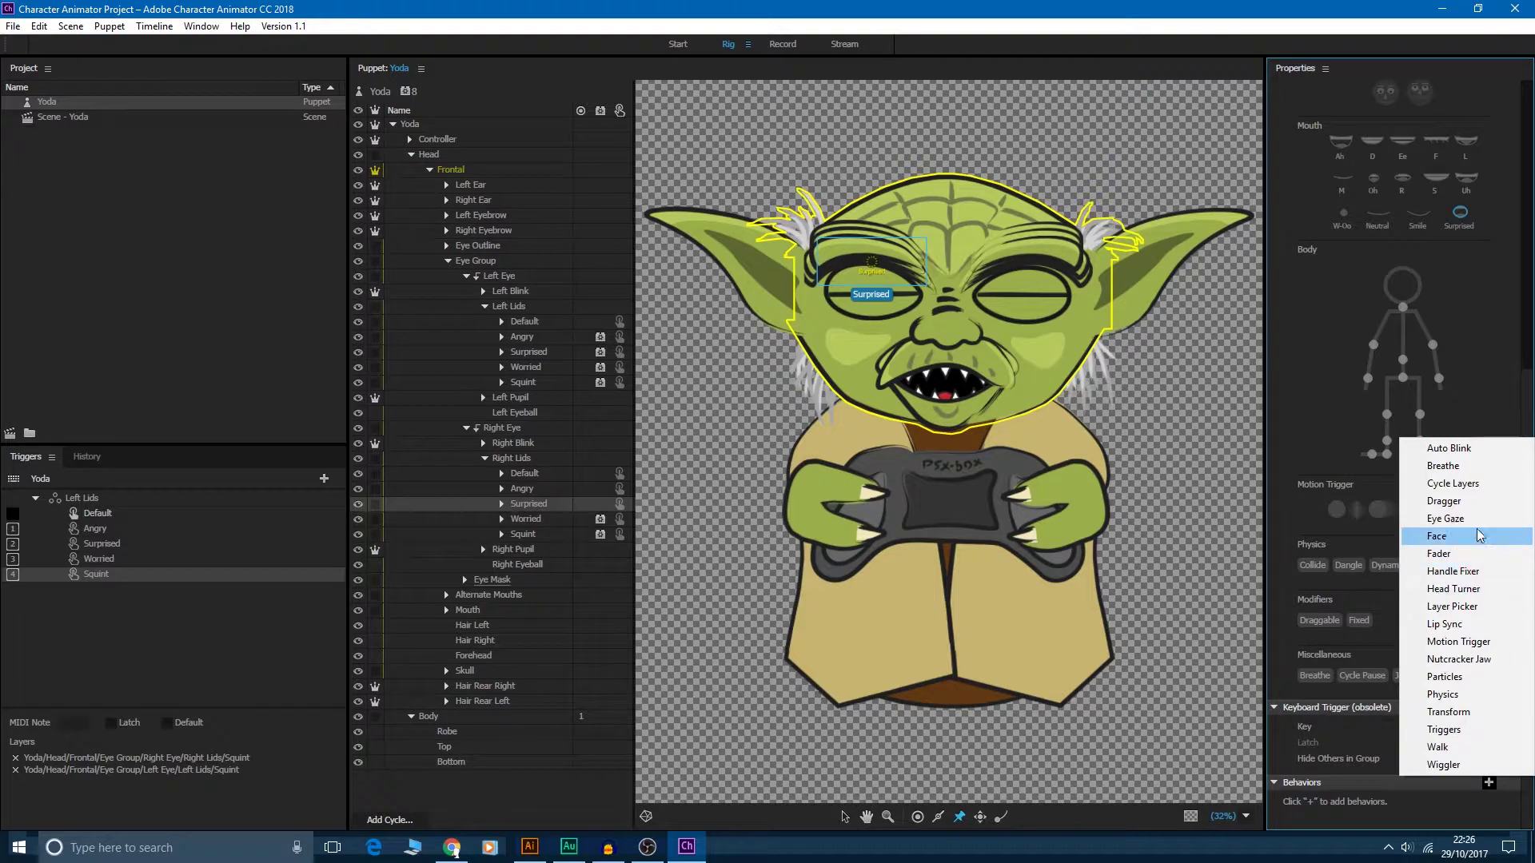
left_click(1452, 484)
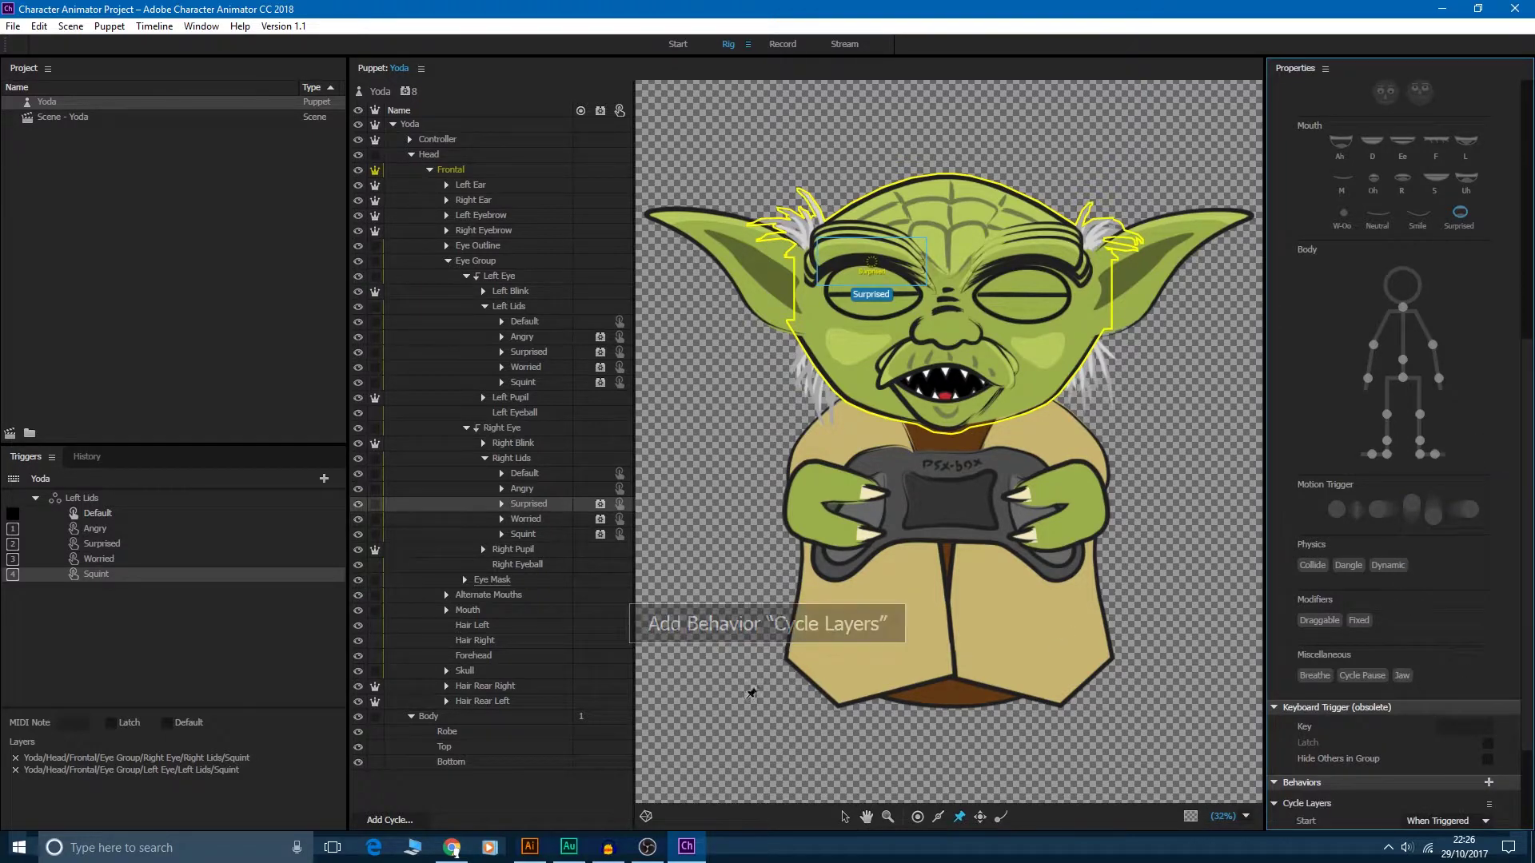
scroll(1519, 655, "down", 2)
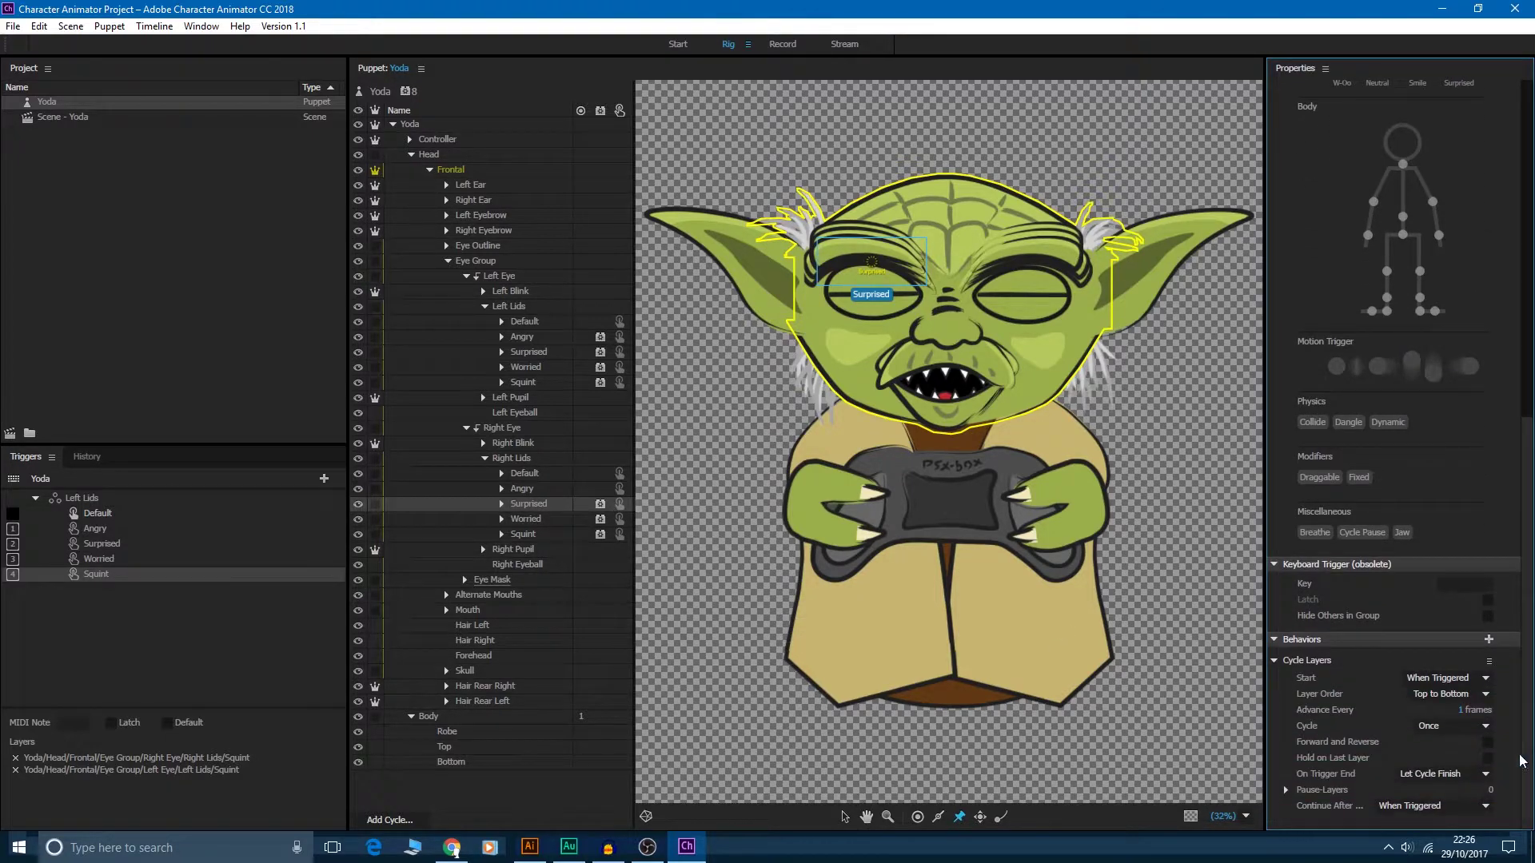
left_click(1488, 742)
left_click(1487, 759)
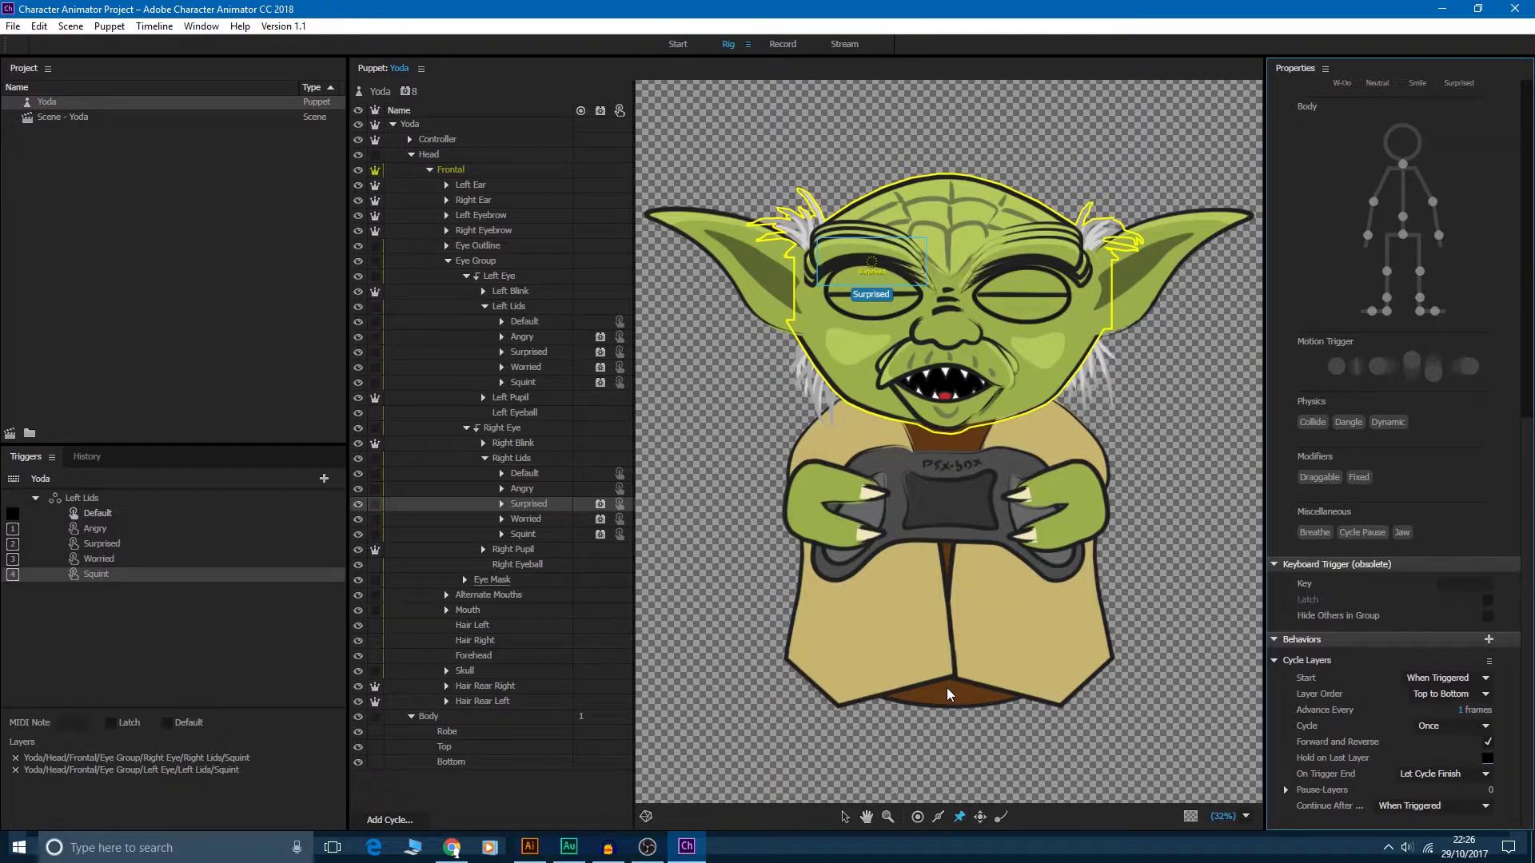
- Add a Cycle Layers behavior to the Angry layer under Right Lids, with Forward and Reverse and Hold on Last Layer enabled
left_click(541, 491)
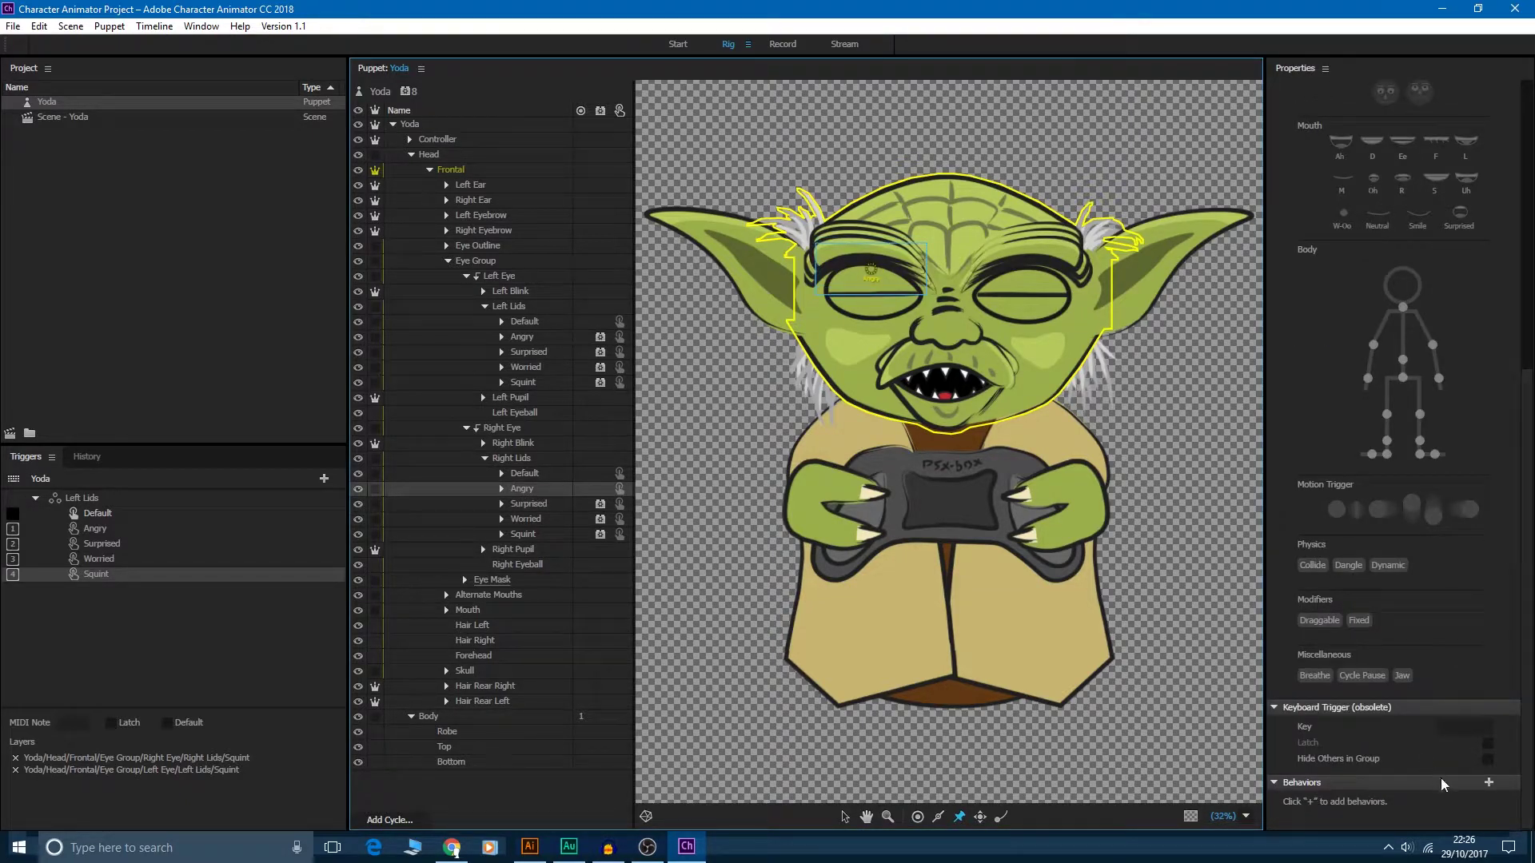
left_click(1489, 782)
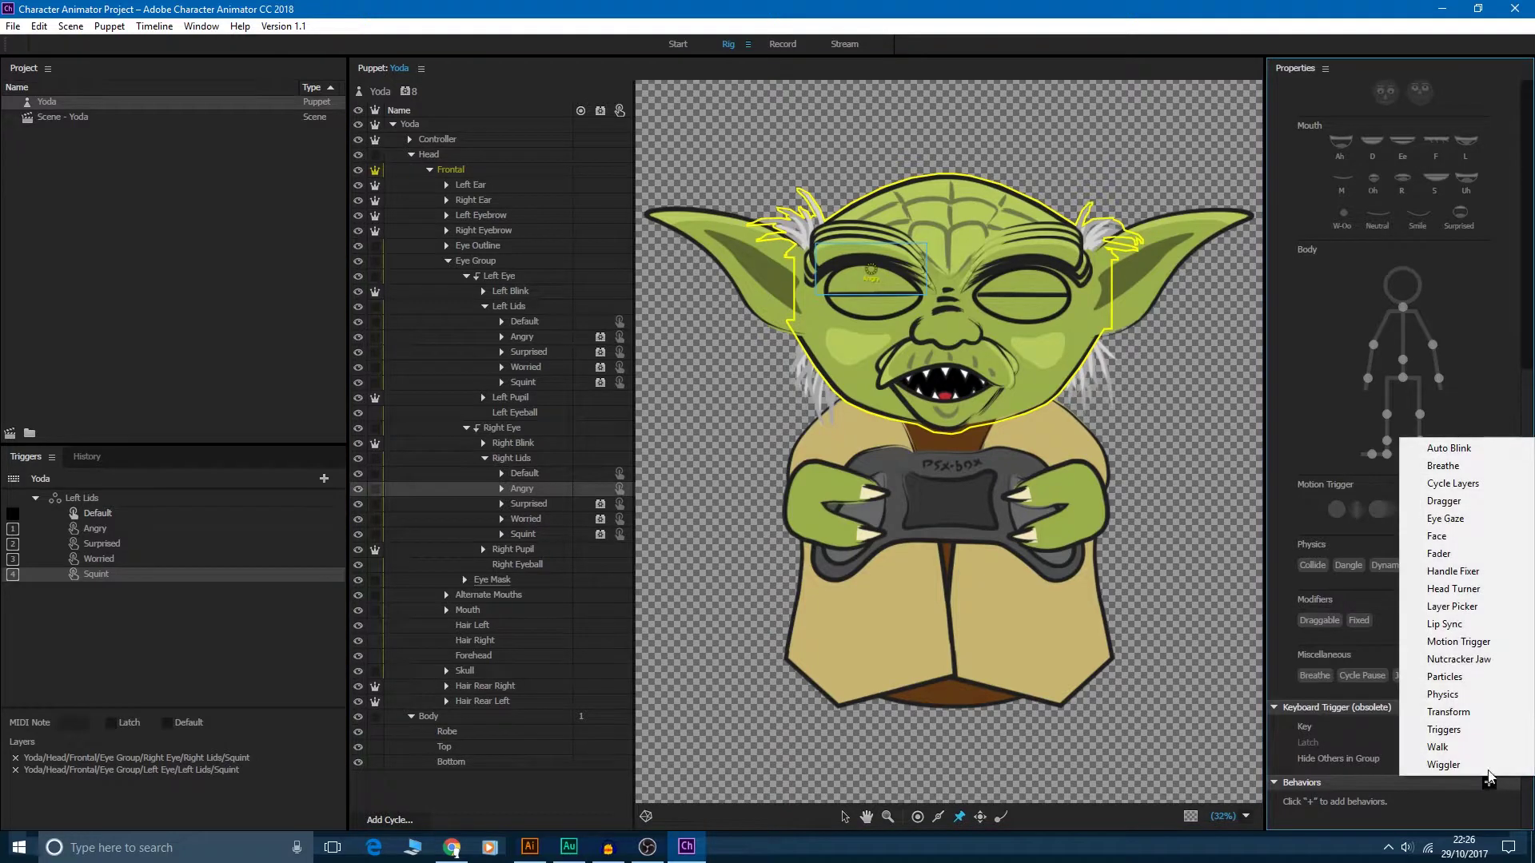
left_click(1449, 483)
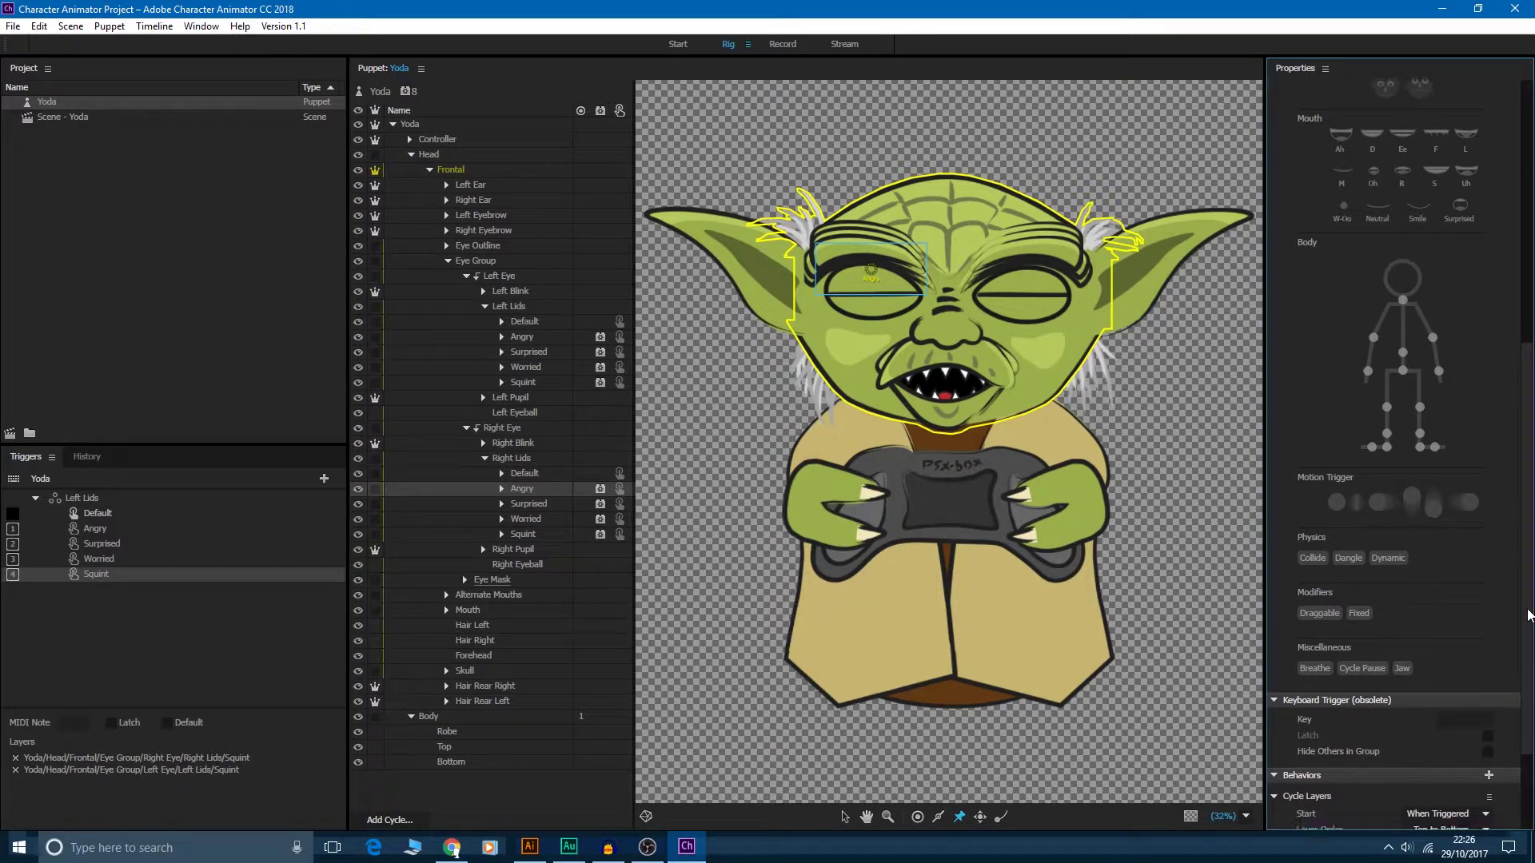
scroll(1528, 616, "down", 3)
left_click(1488, 742)
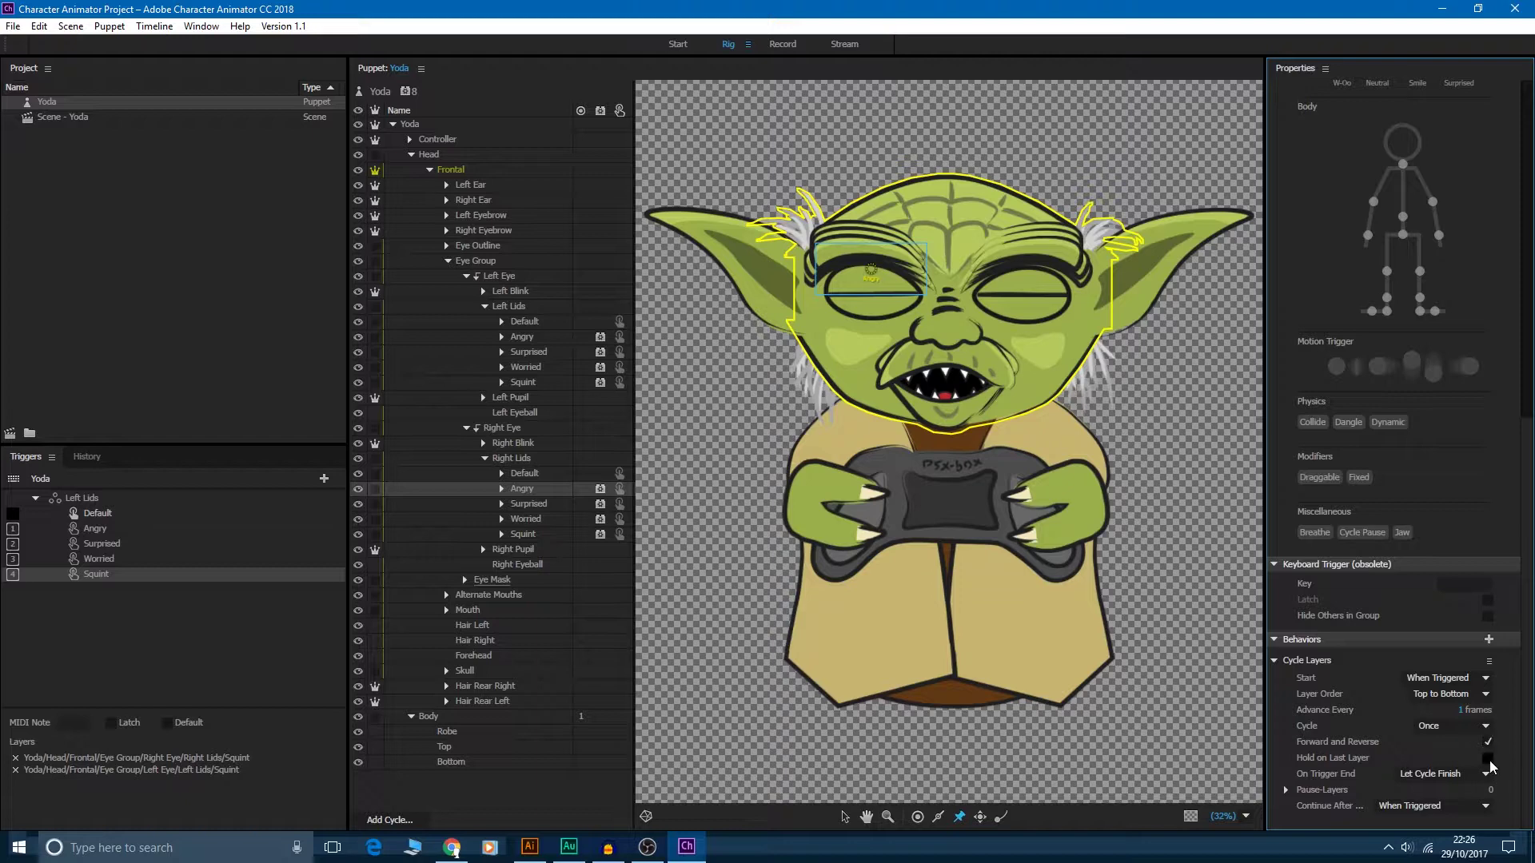
left_click(1311, 764)
- Open the Yoda scene to preview the puppet's eyelids, and return to the Yoda puppet's rig
left_click(530, 473)
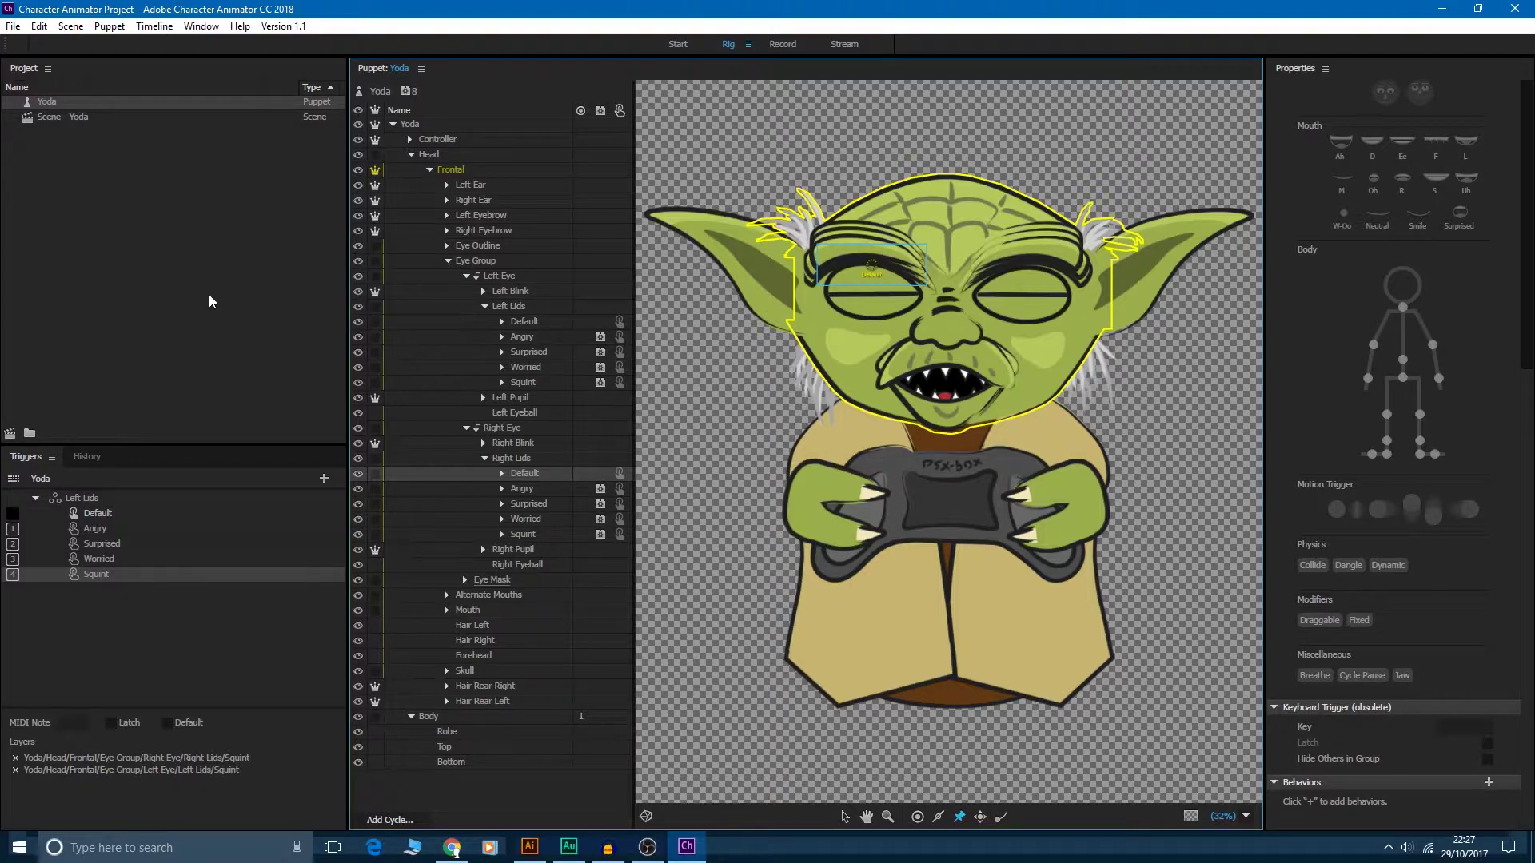
double_click(60, 118)
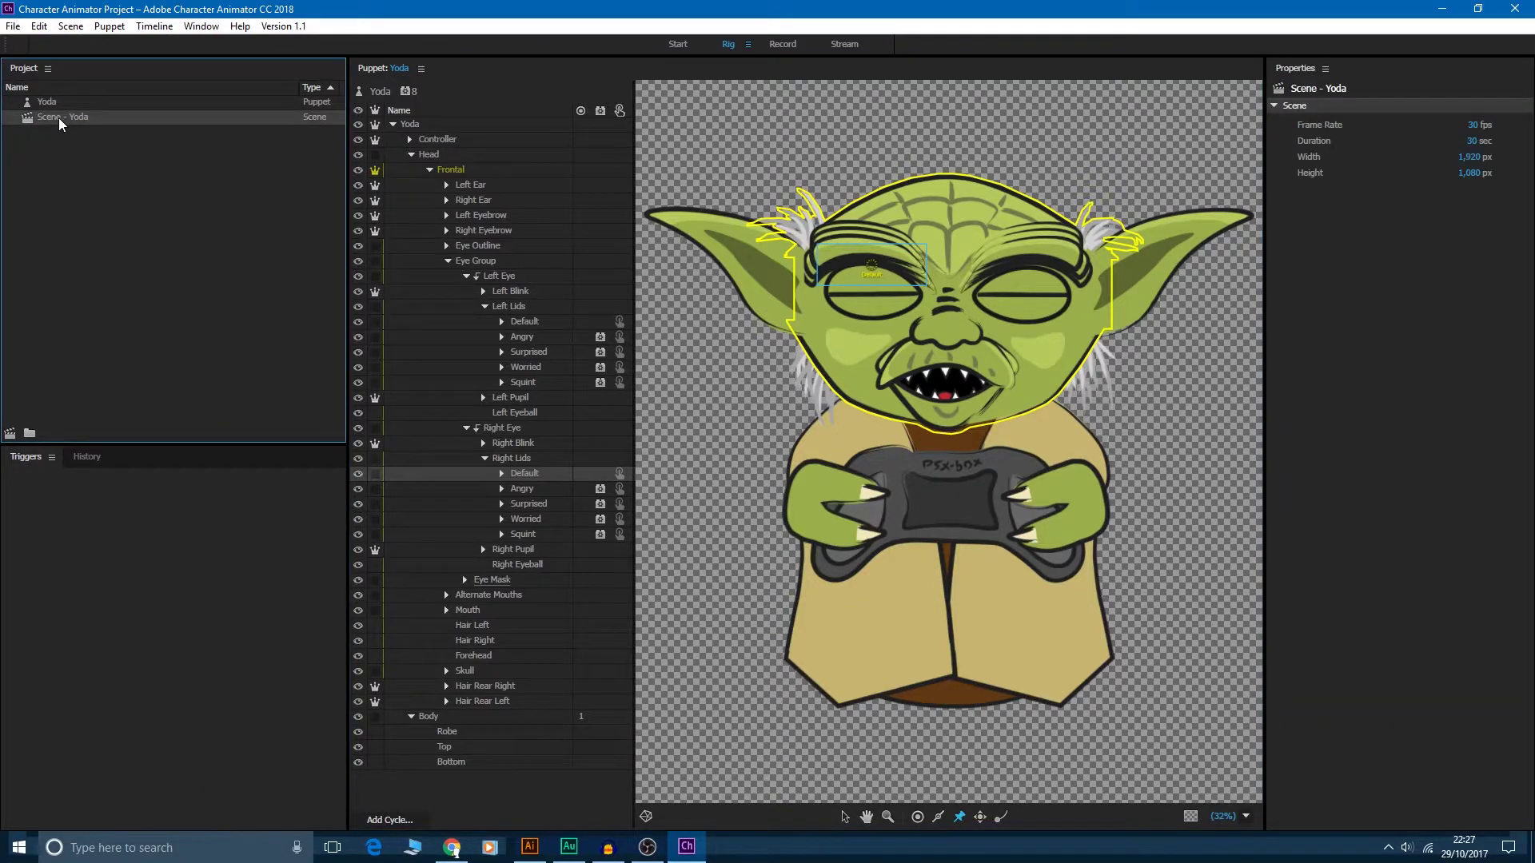
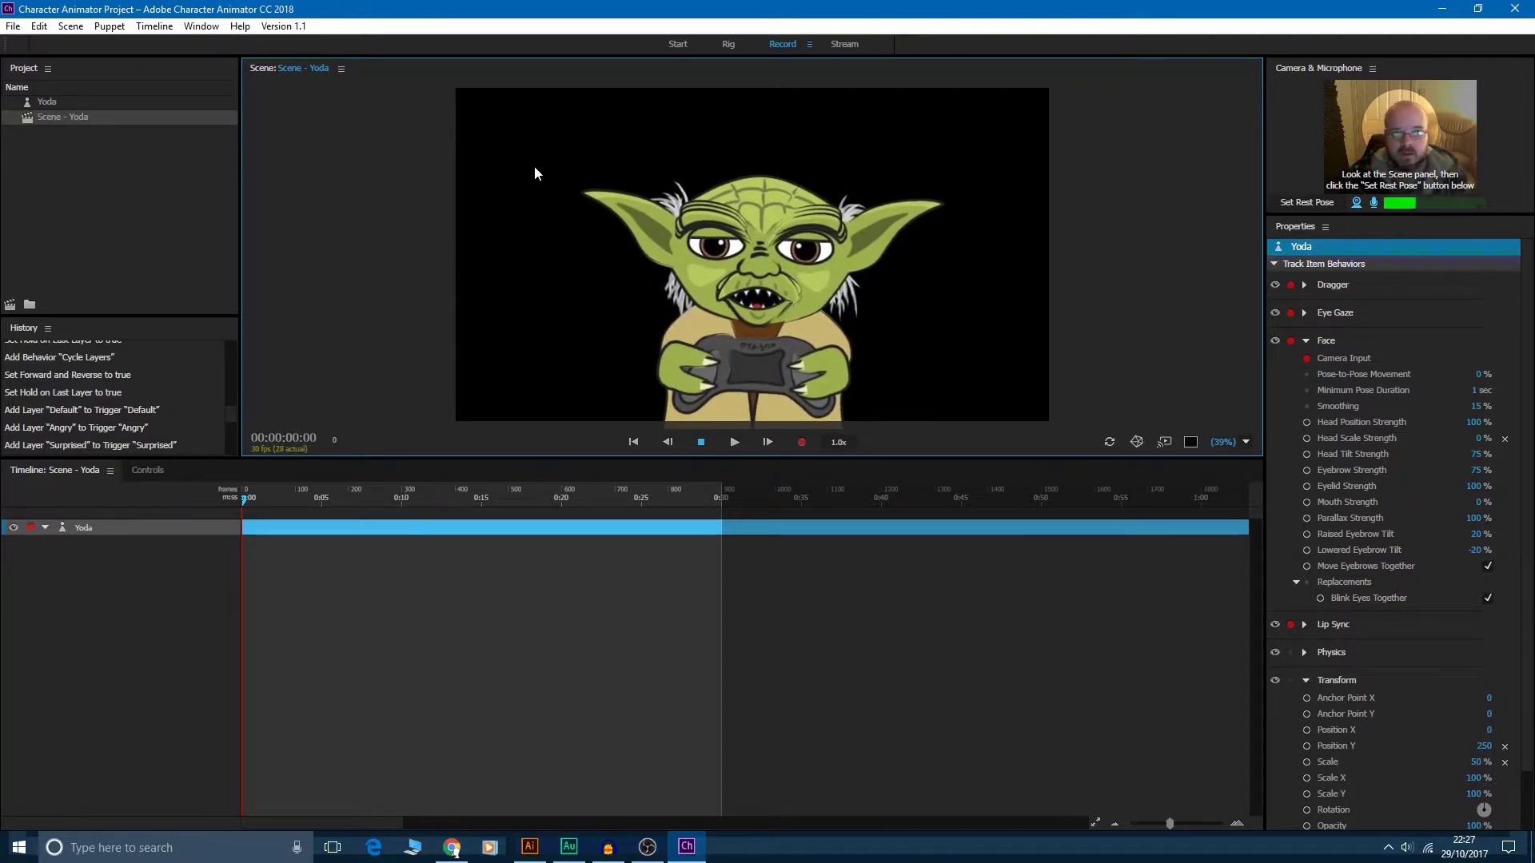
left_click(73, 100)
double_click(74, 101)
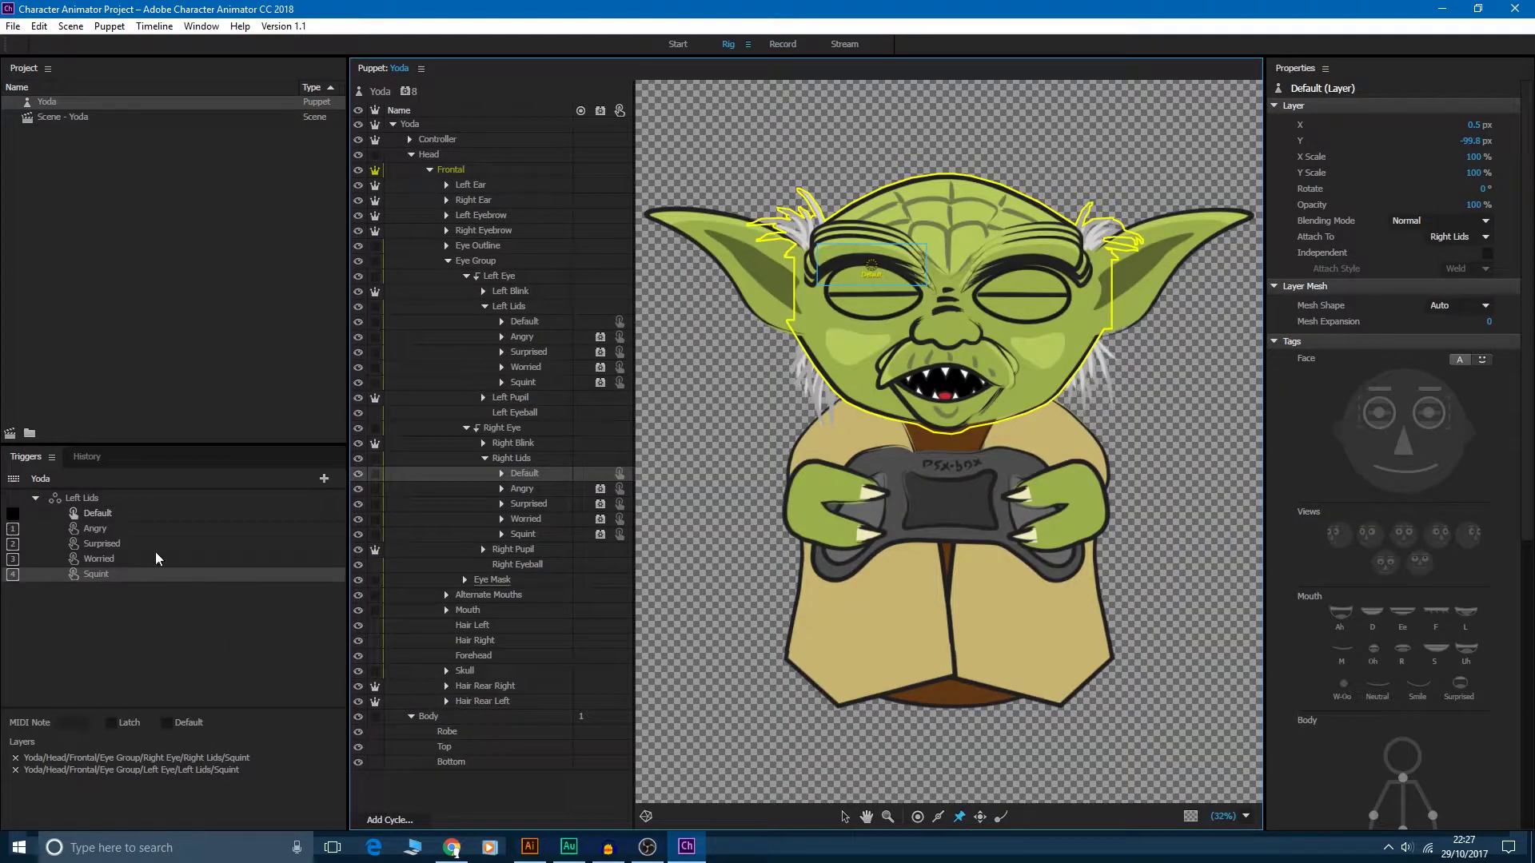
- Rename the Left Lids trigger swap set as Eyes & Eyebrows
left_click(80, 497)
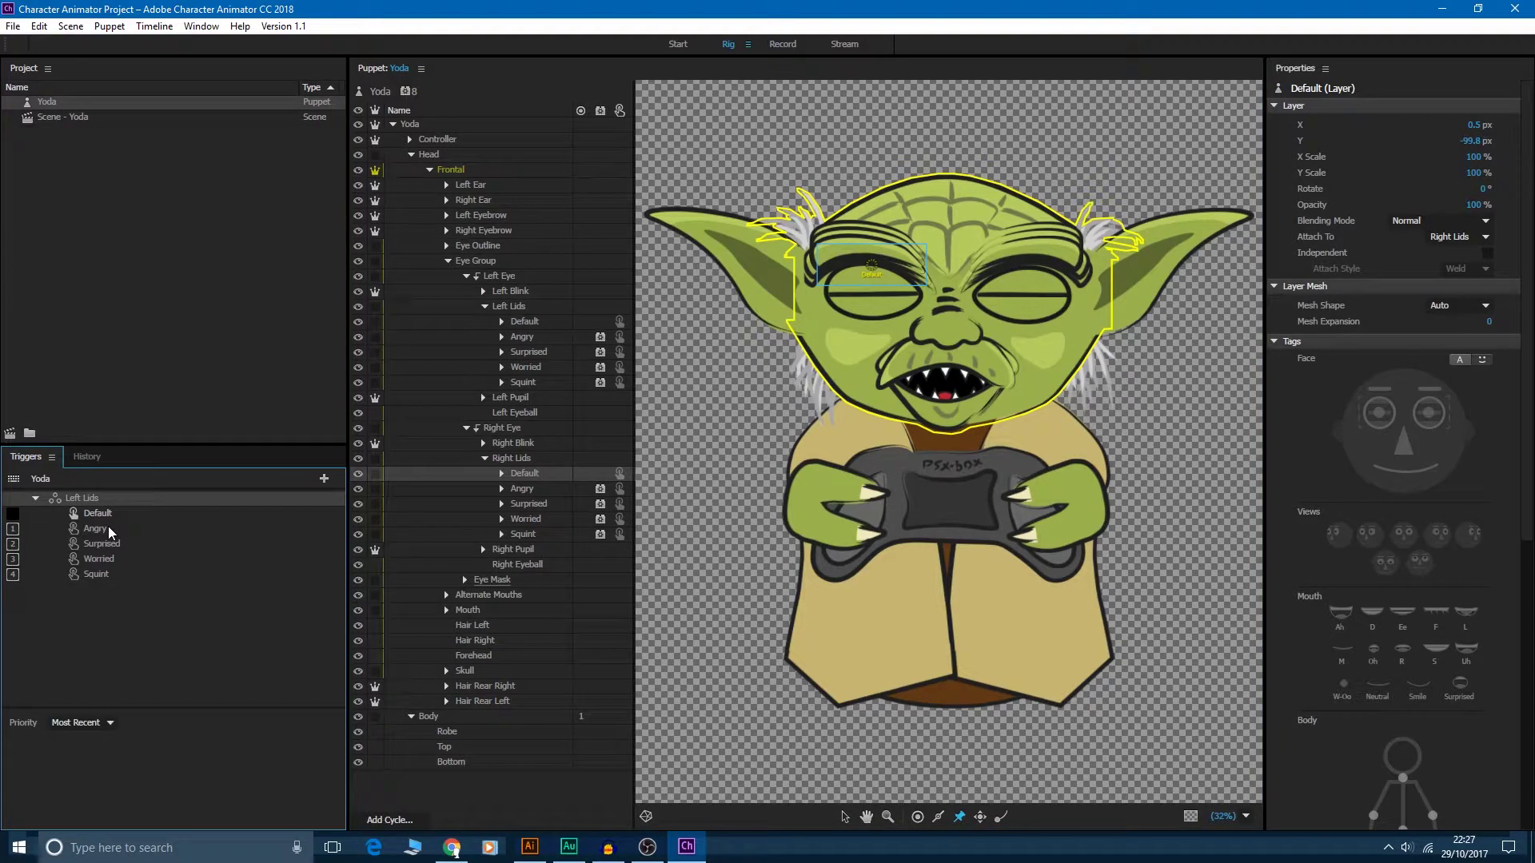
key("Return")
type("Eyes &")
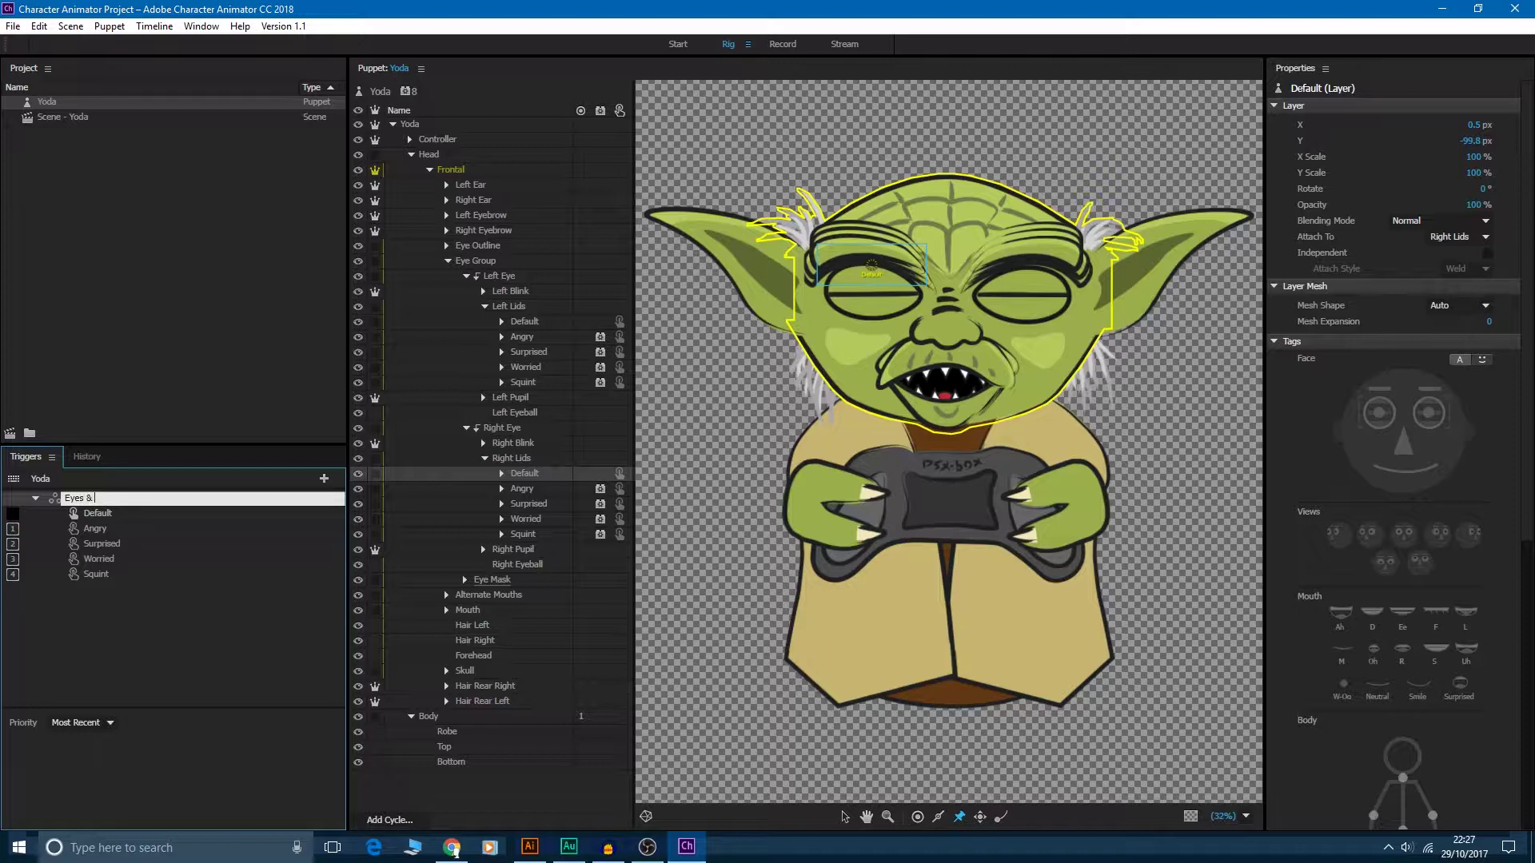
type("Eyebrows")
key("Return")
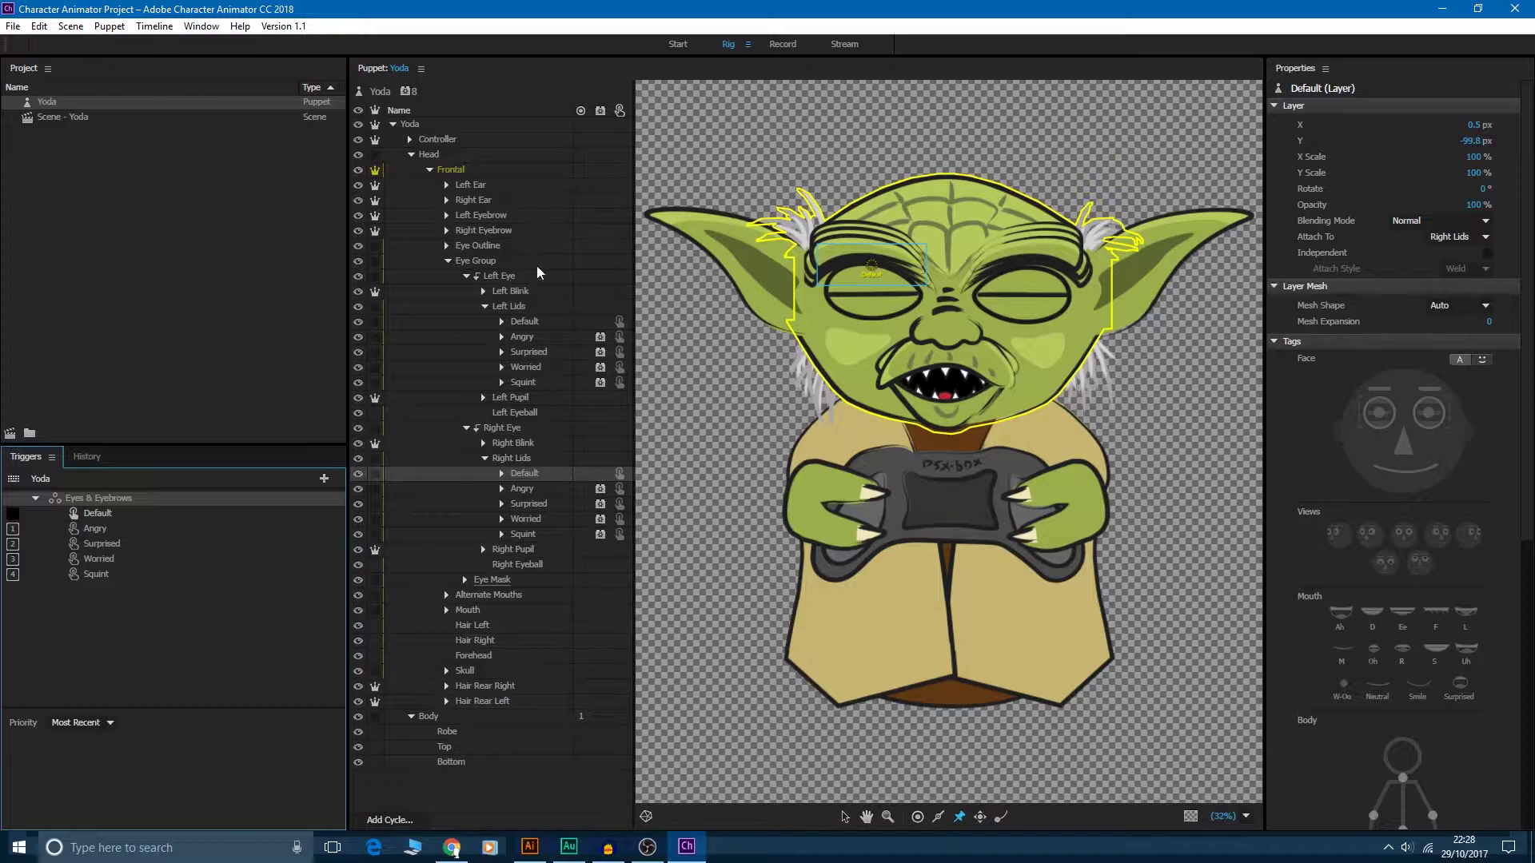
- Add the Default, Angry, Surprised and Worried layers of Left Eyebrow to the matching triggers in the Eyes & Eyebrows set
left_click(447, 215)
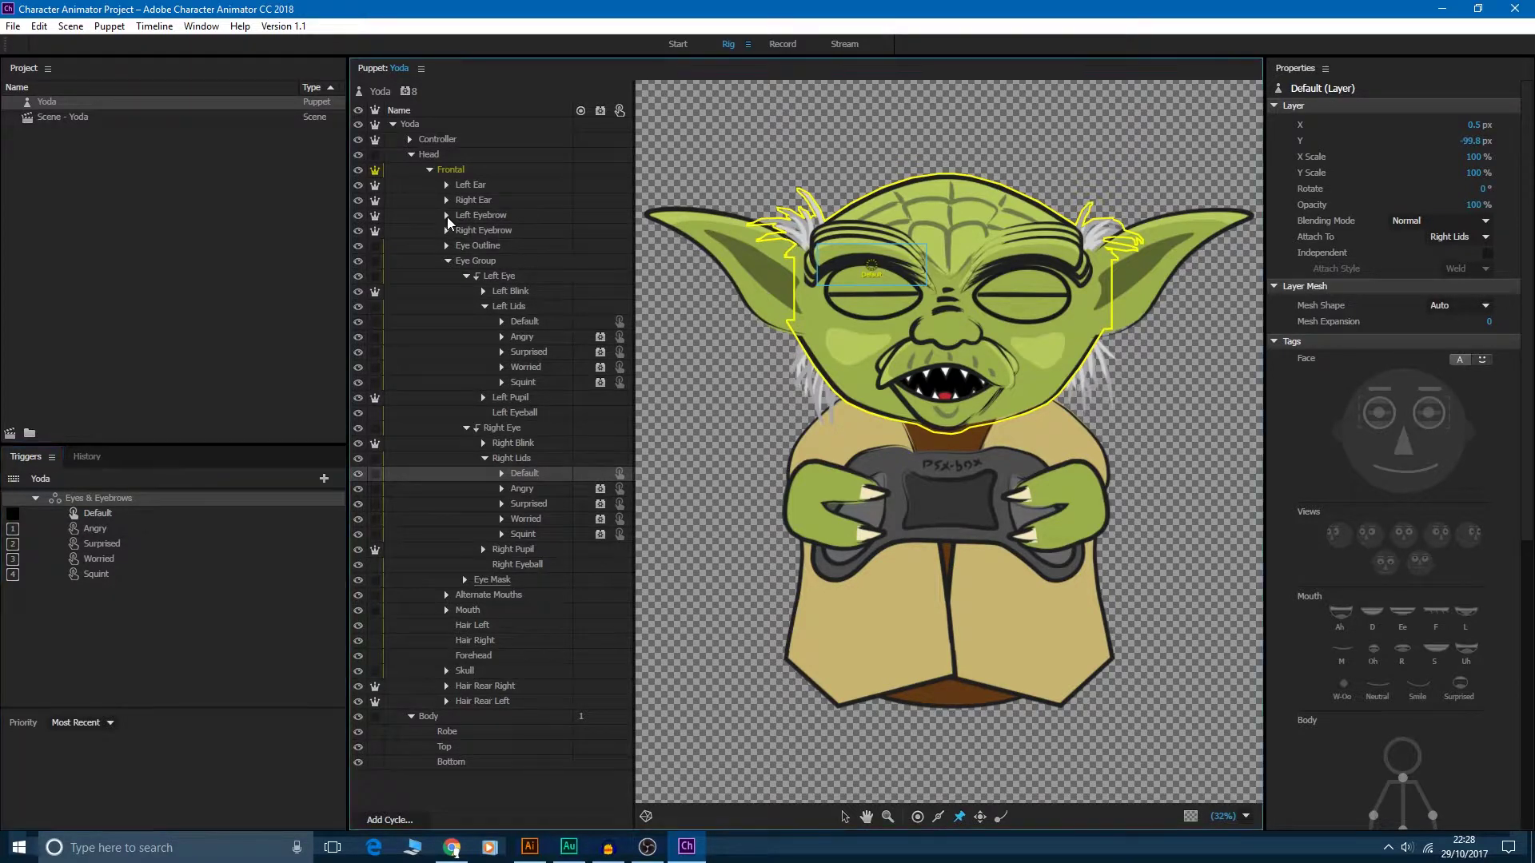
left_click(481, 232)
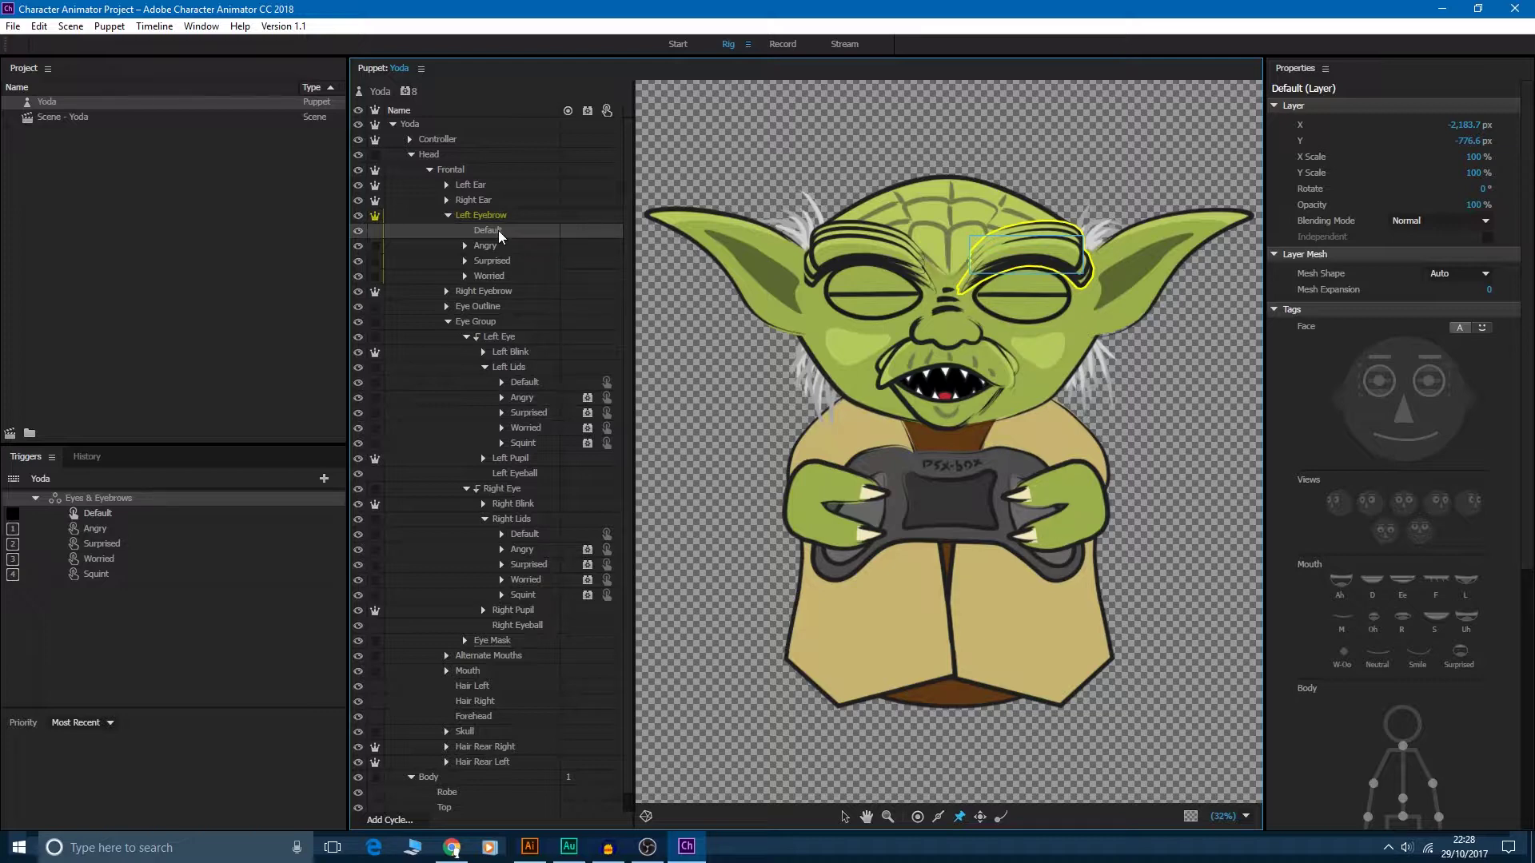
left_click_drag(499, 234, 125, 521)
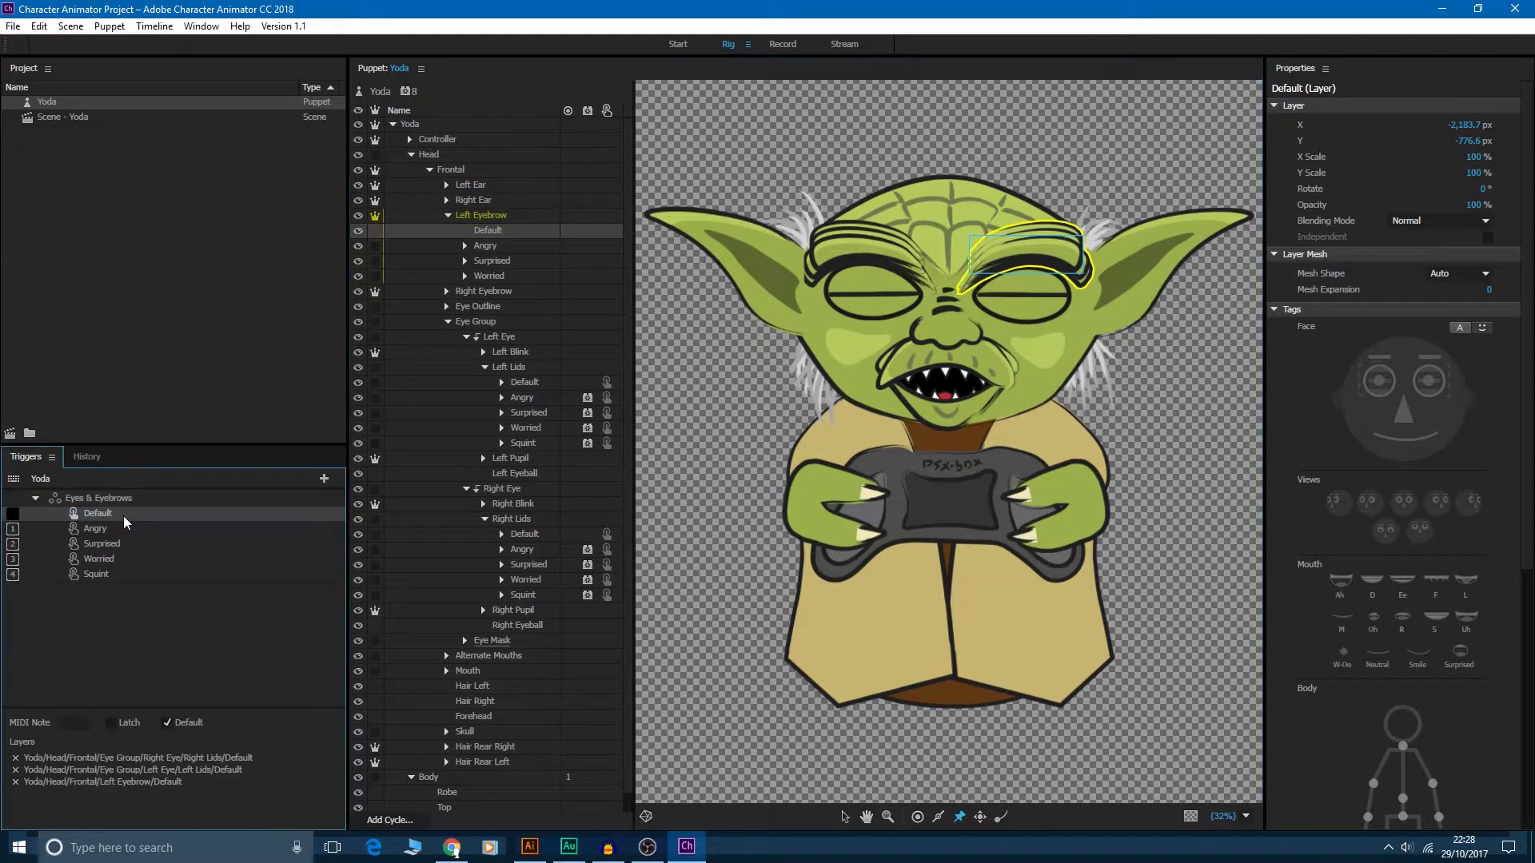
left_click_drag(492, 250, 157, 535)
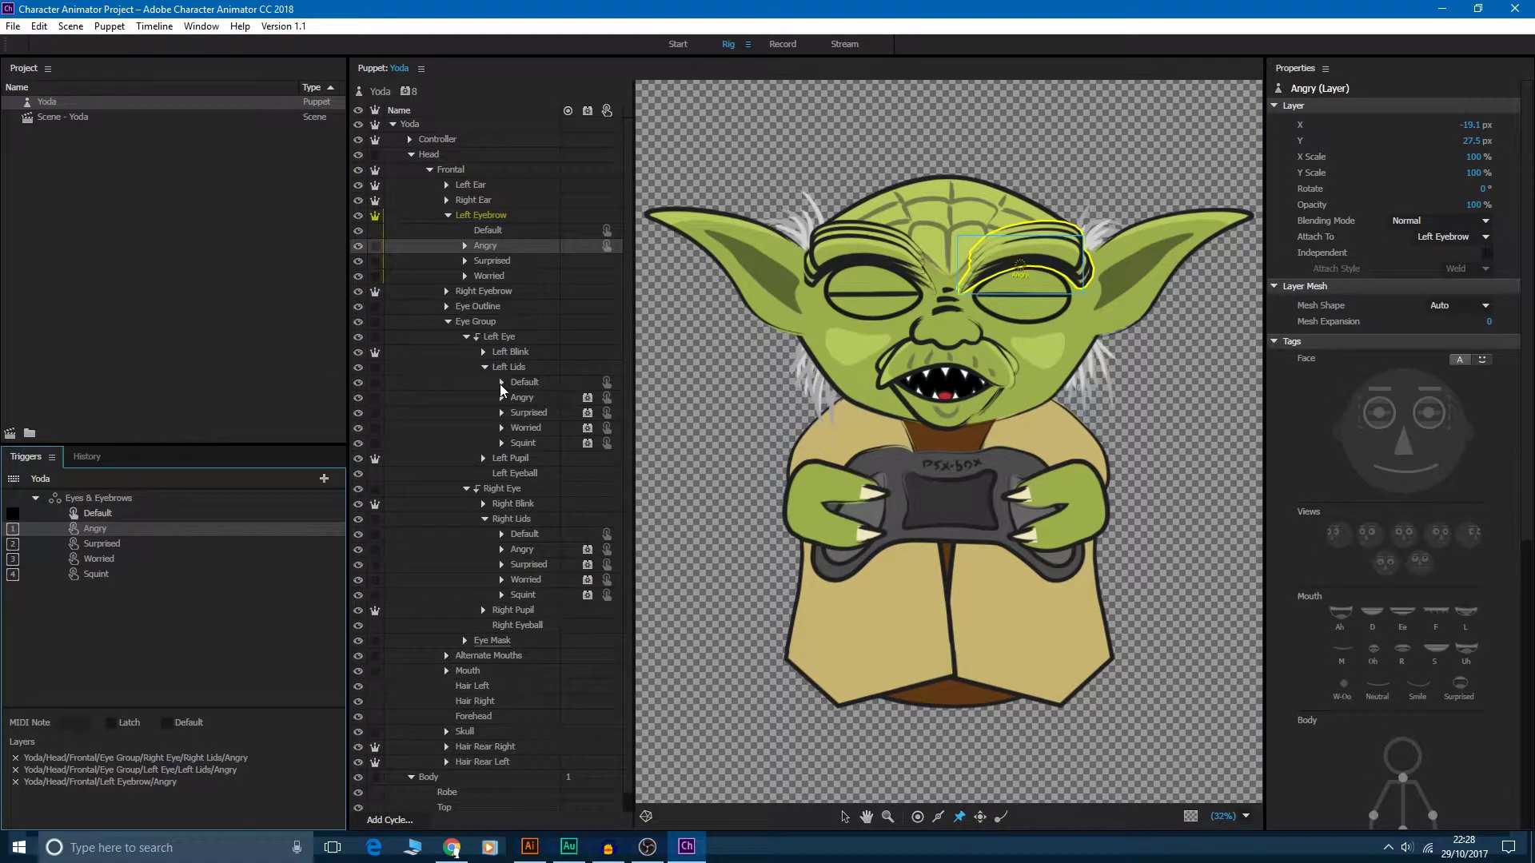
left_click_drag(499, 262, 160, 564)
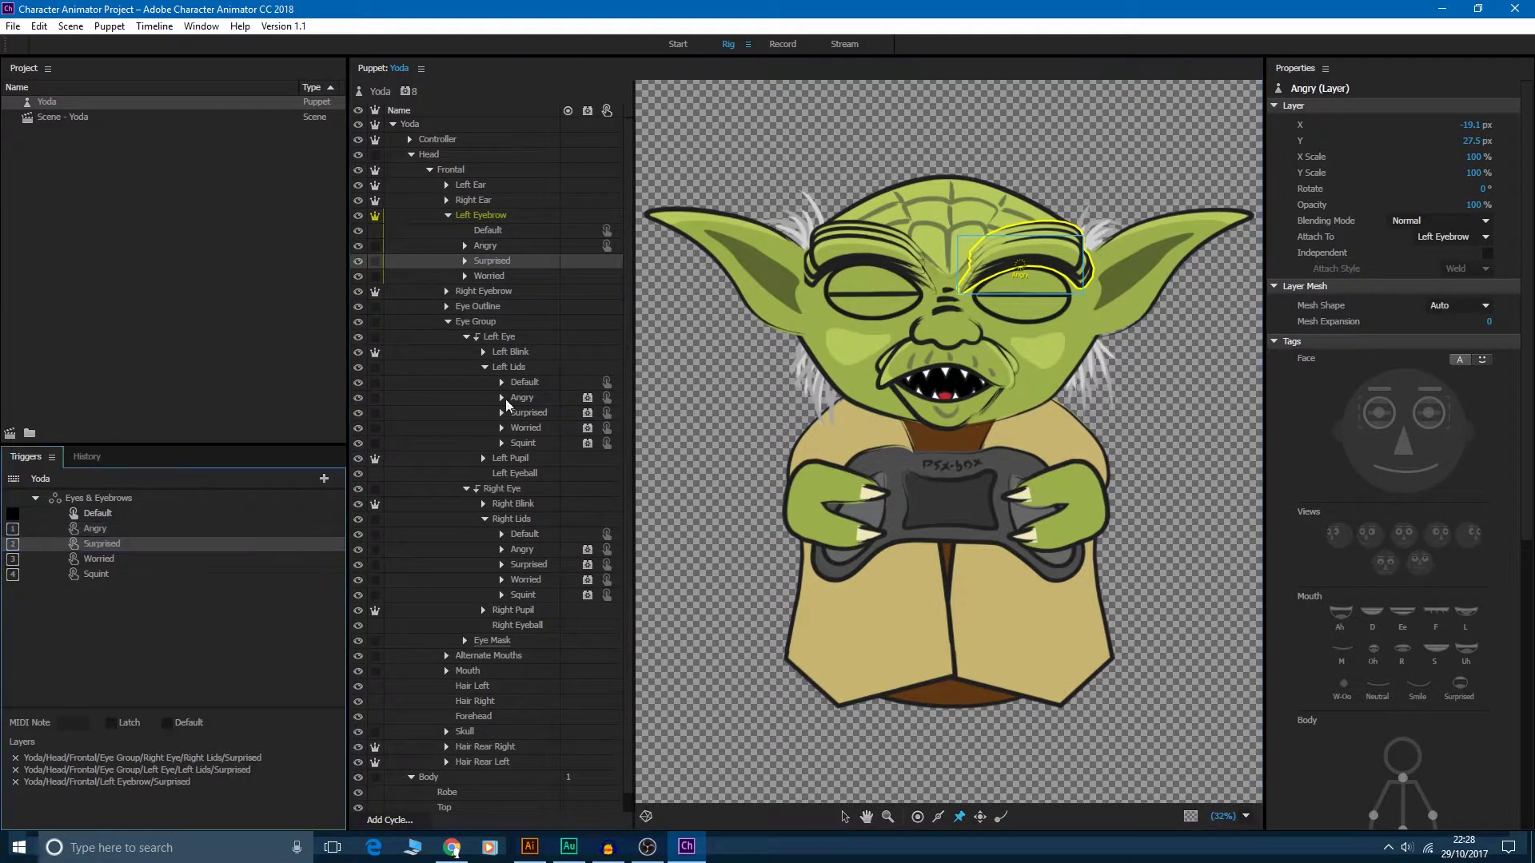
left_click_drag(502, 276, 183, 554)
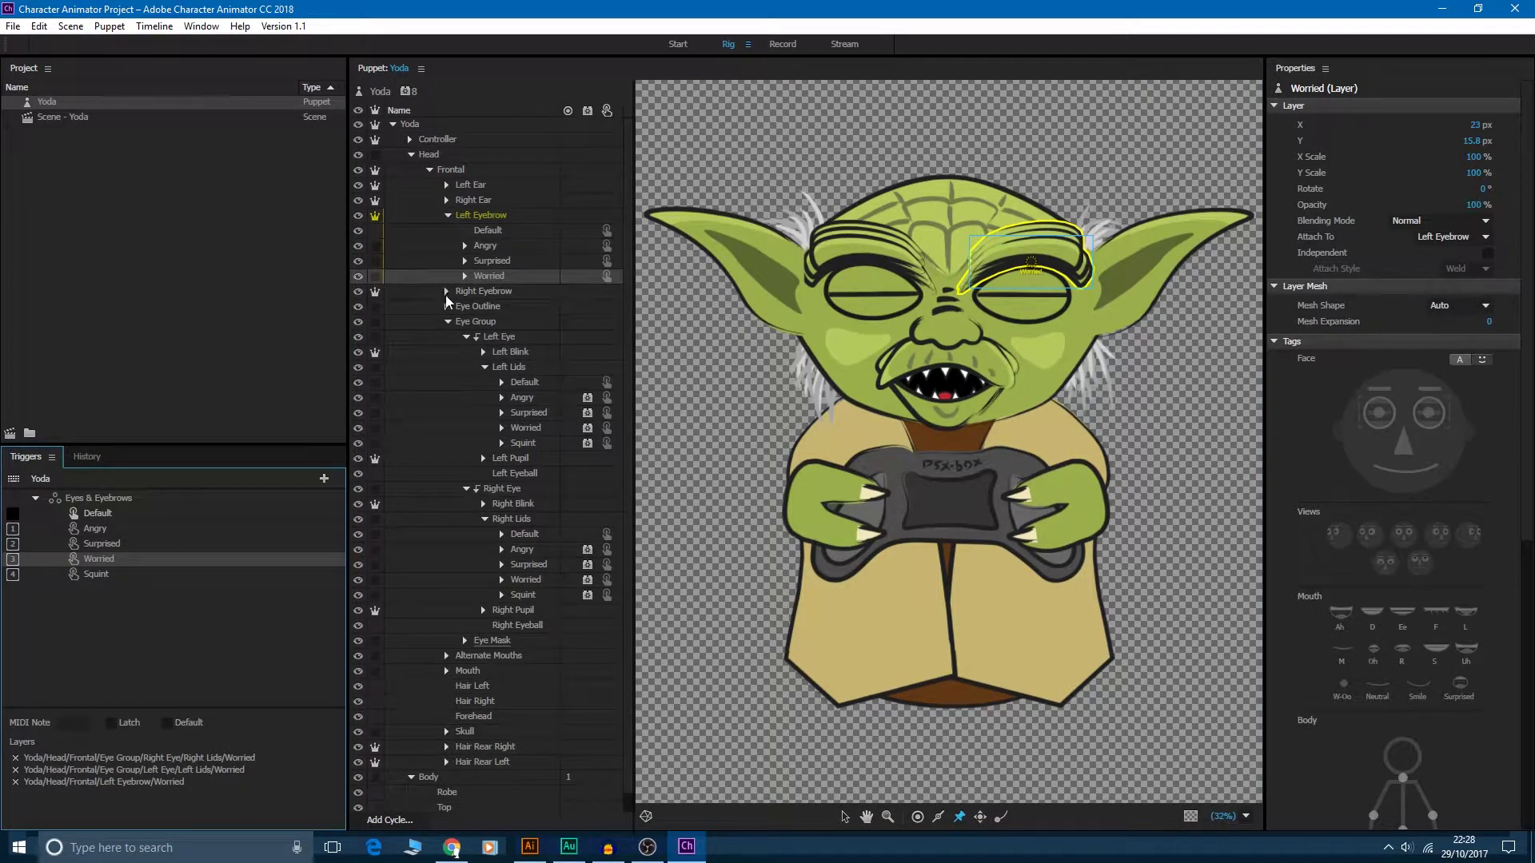
- Add a Cycle Layers behavior to the Angry layer under Left Eyebrow, with Forward and Reverse and Hold on Last Layer enabled
left_click(489, 245)
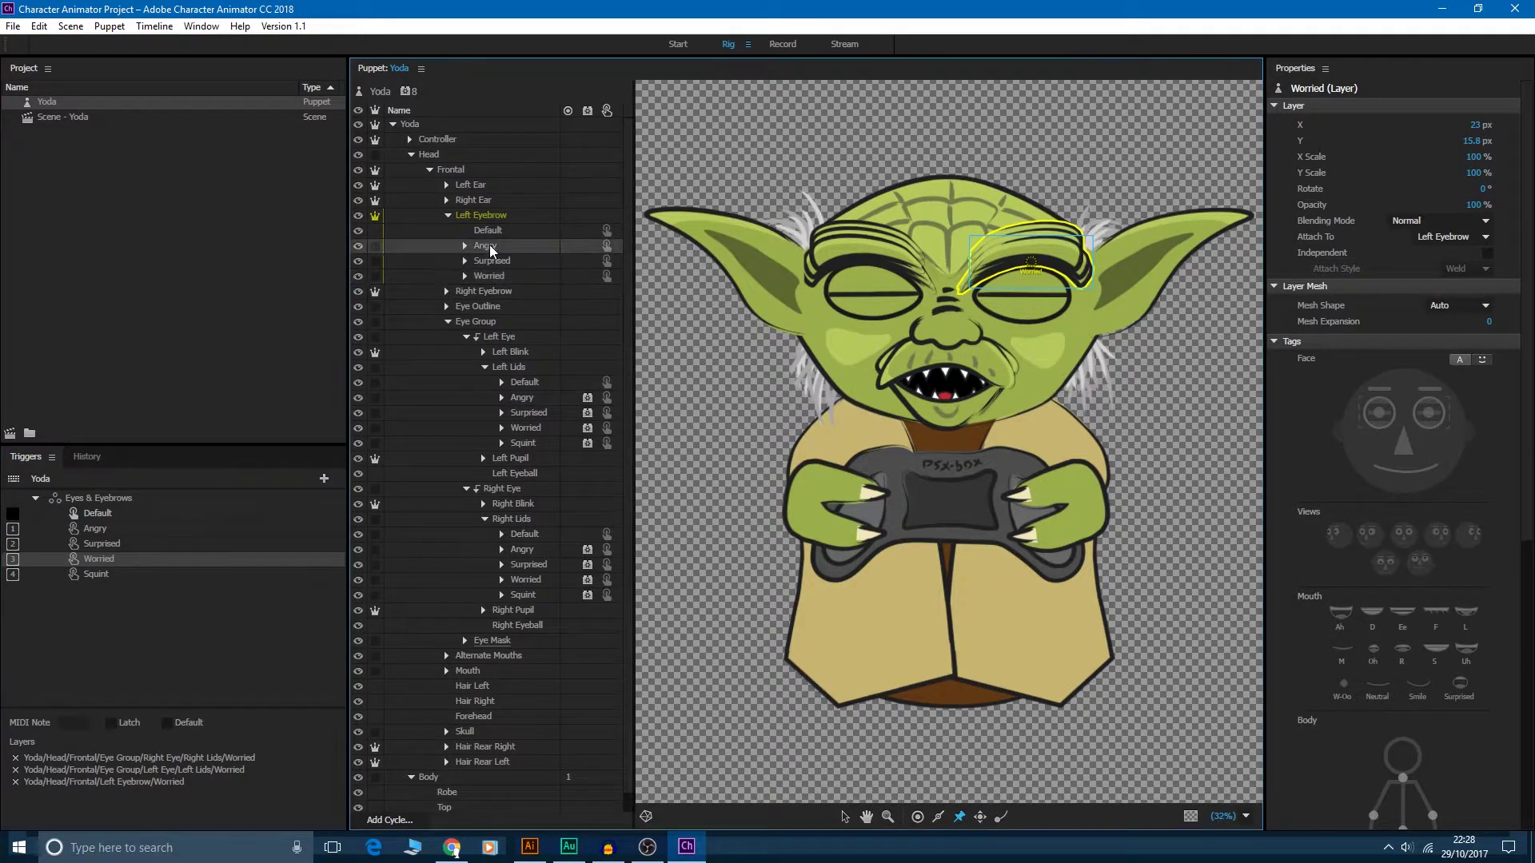
scroll(1503, 543, "down", 6)
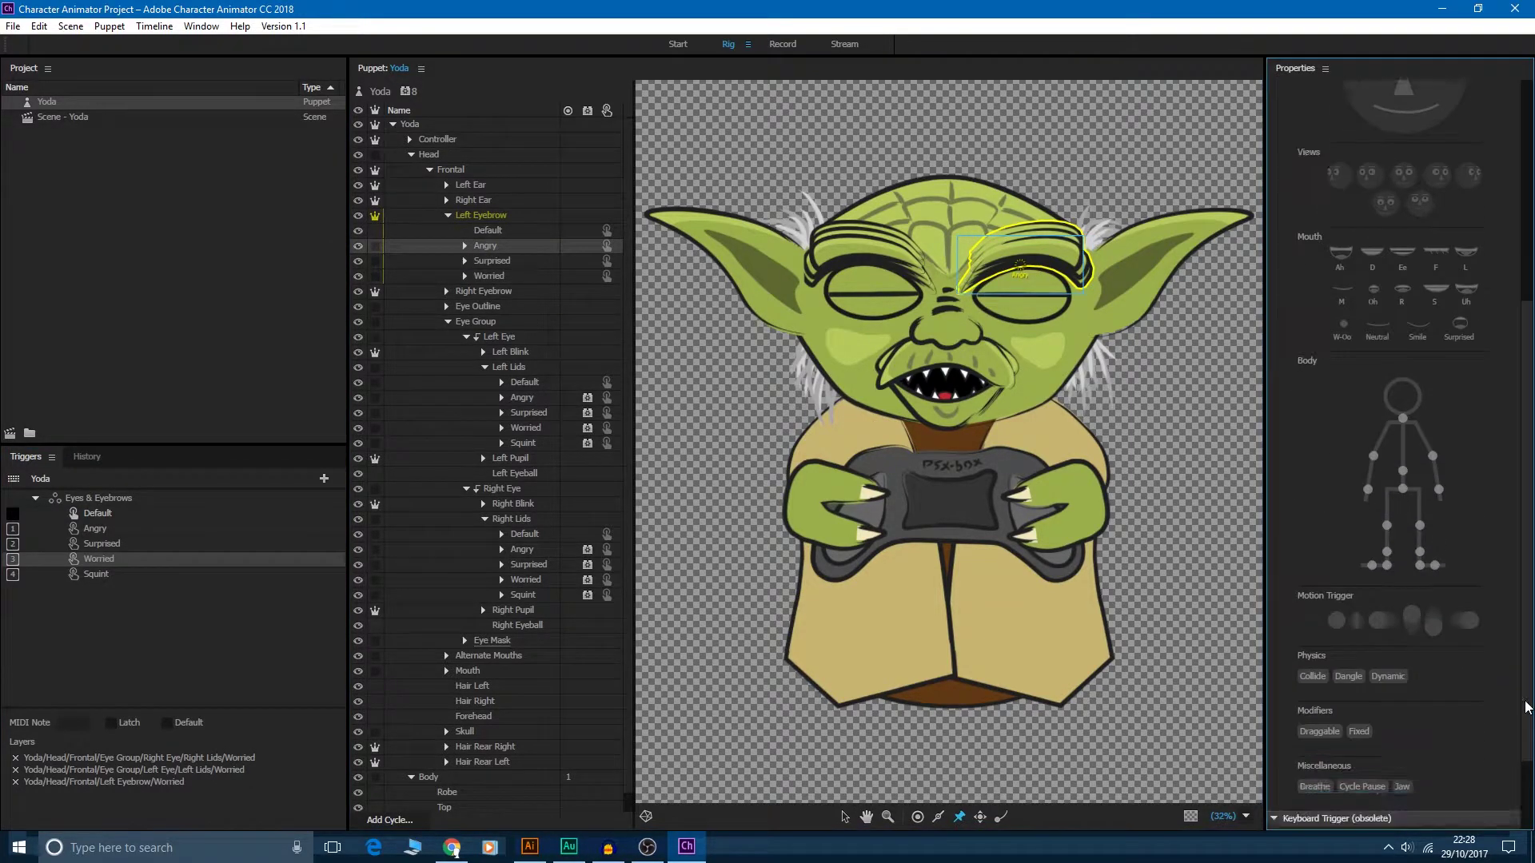
left_click(1489, 783)
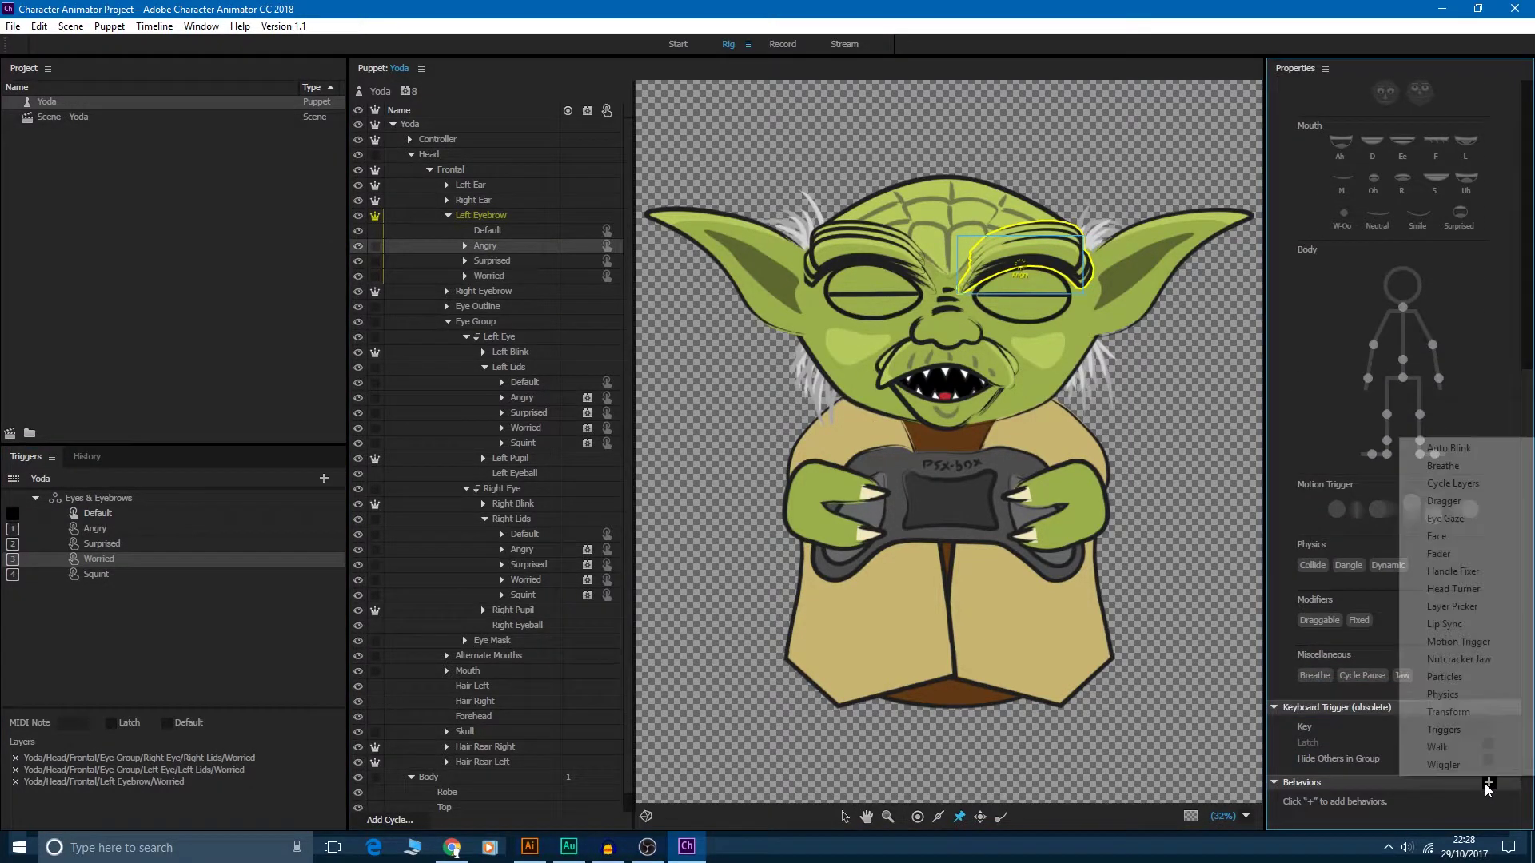
left_click(1453, 483)
scroll(1529, 402, "down", 3)
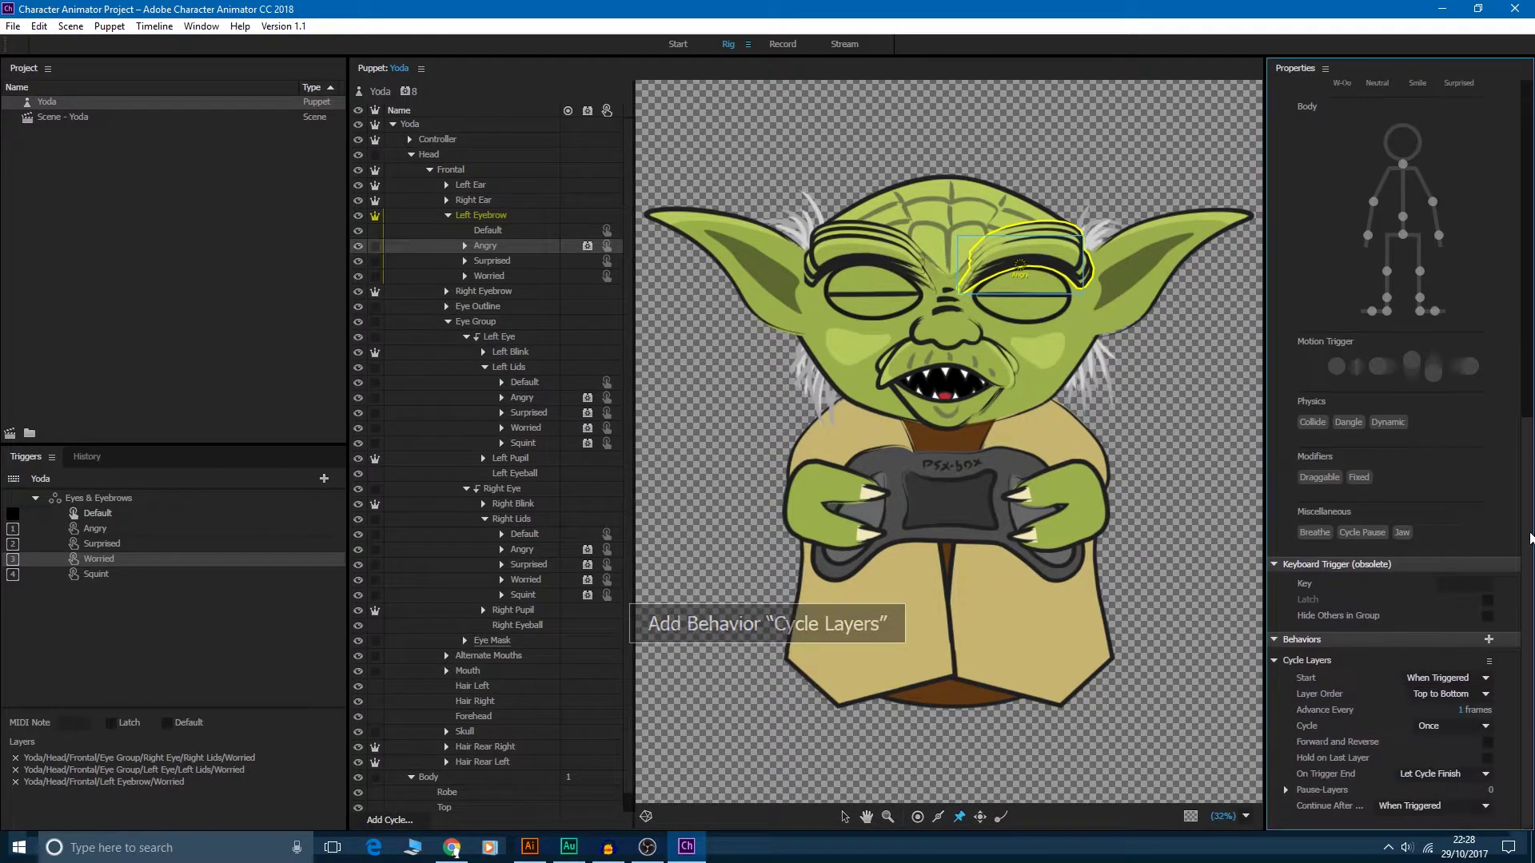
left_click(1488, 742)
left_click(1488, 758)
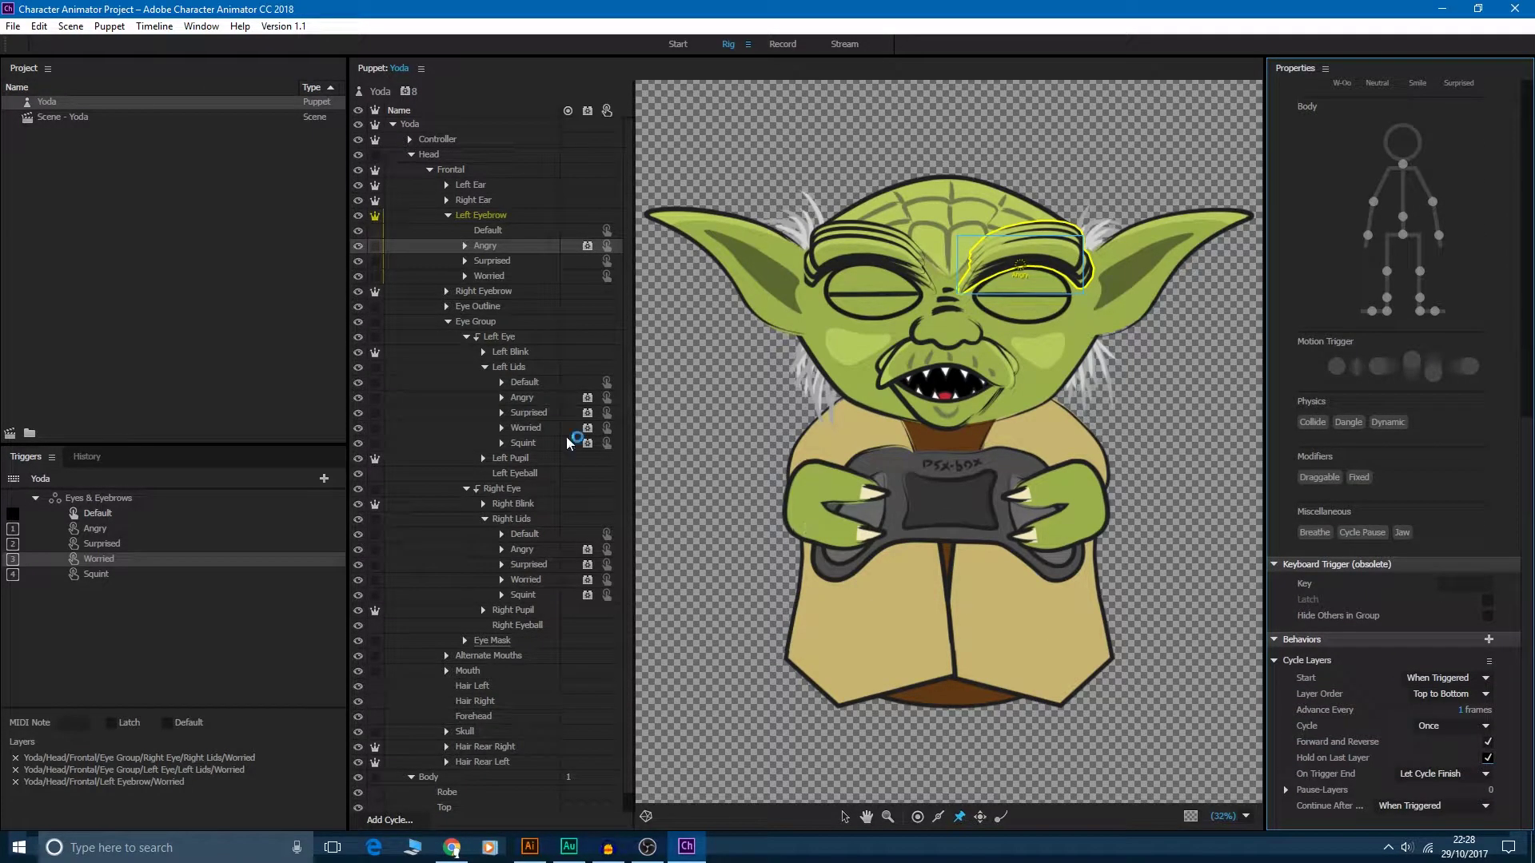
- Add a Cycle Layers behavior to the Surprised layer under Left Eyebrow, with Forward and Reverse and Hold on Last Layer enabled
left_click(477, 263)
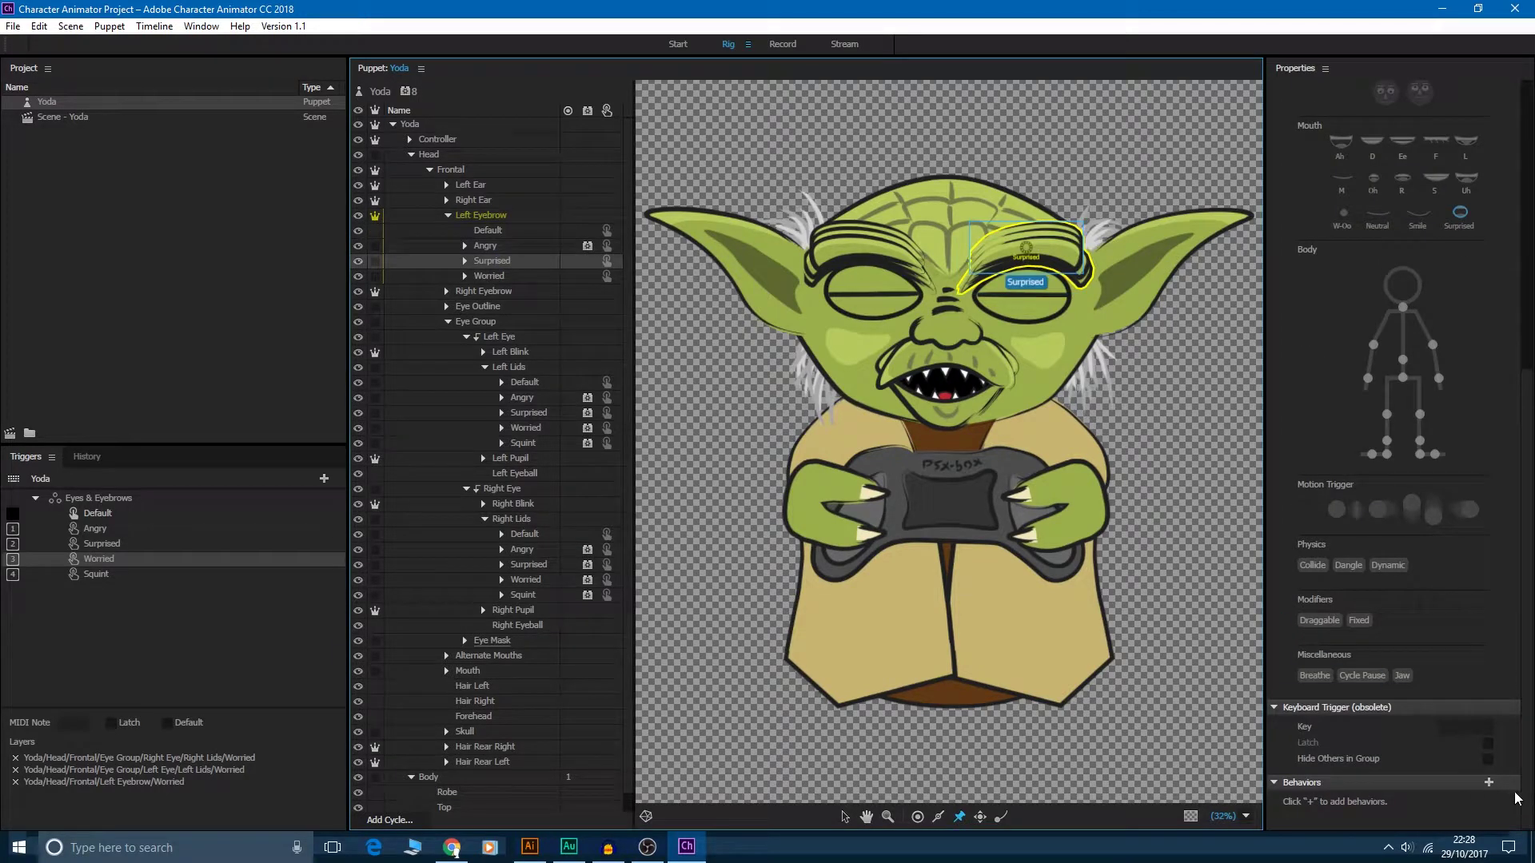
left_click(1488, 782)
left_click(1431, 484)
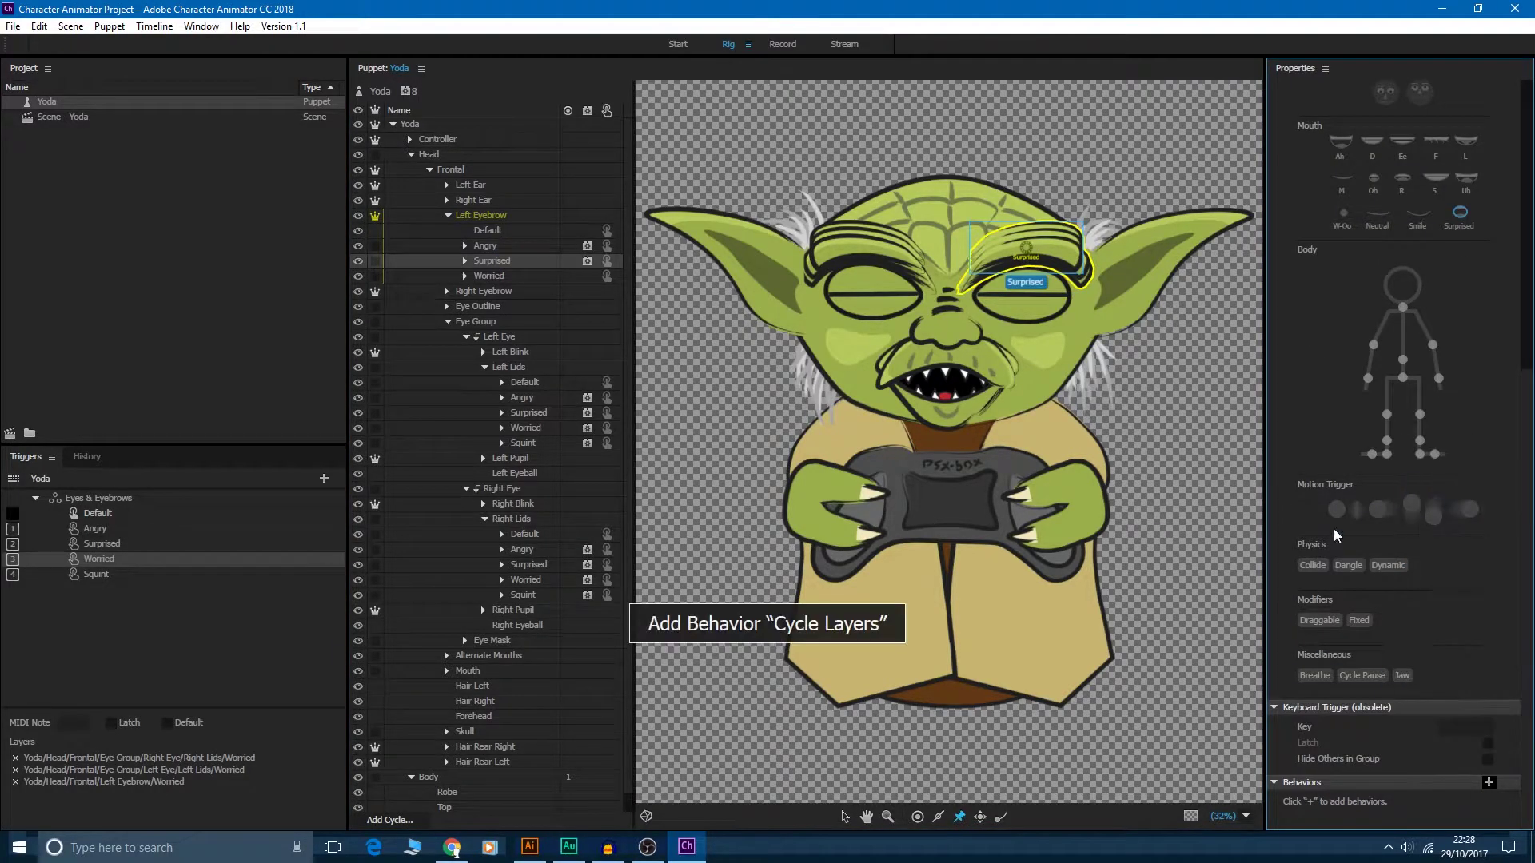
scroll(1519, 766, "down", 3)
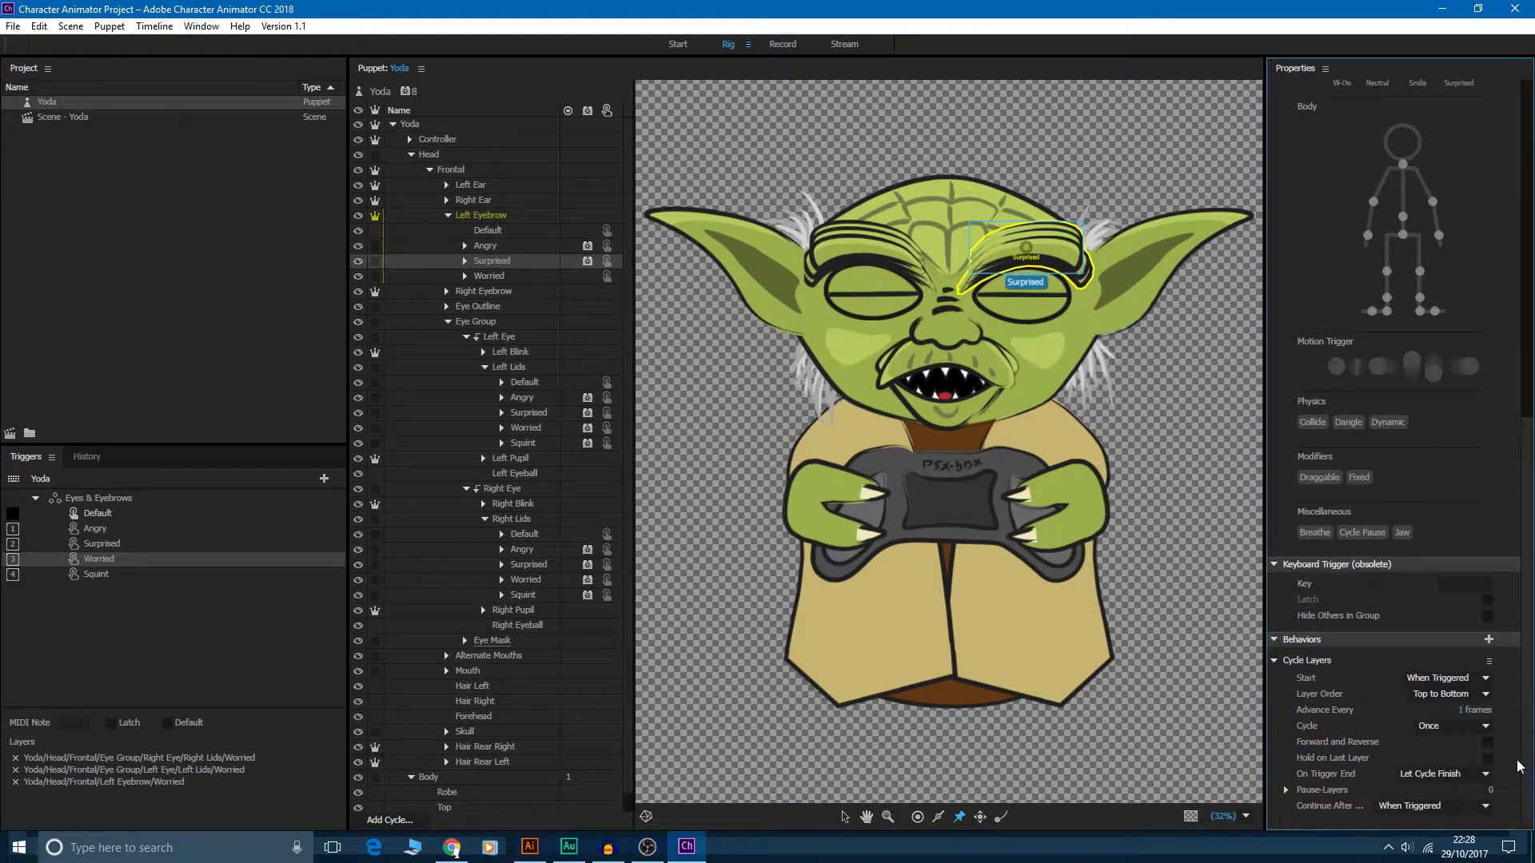
left_click(1488, 742)
left_click(1487, 758)
- Add a Cycle Layers behavior to Left Eyebrow's Worried layer with Forward and Reverse and Hold on Last Layer enabled, and preview it in the scene
left_click(497, 277)
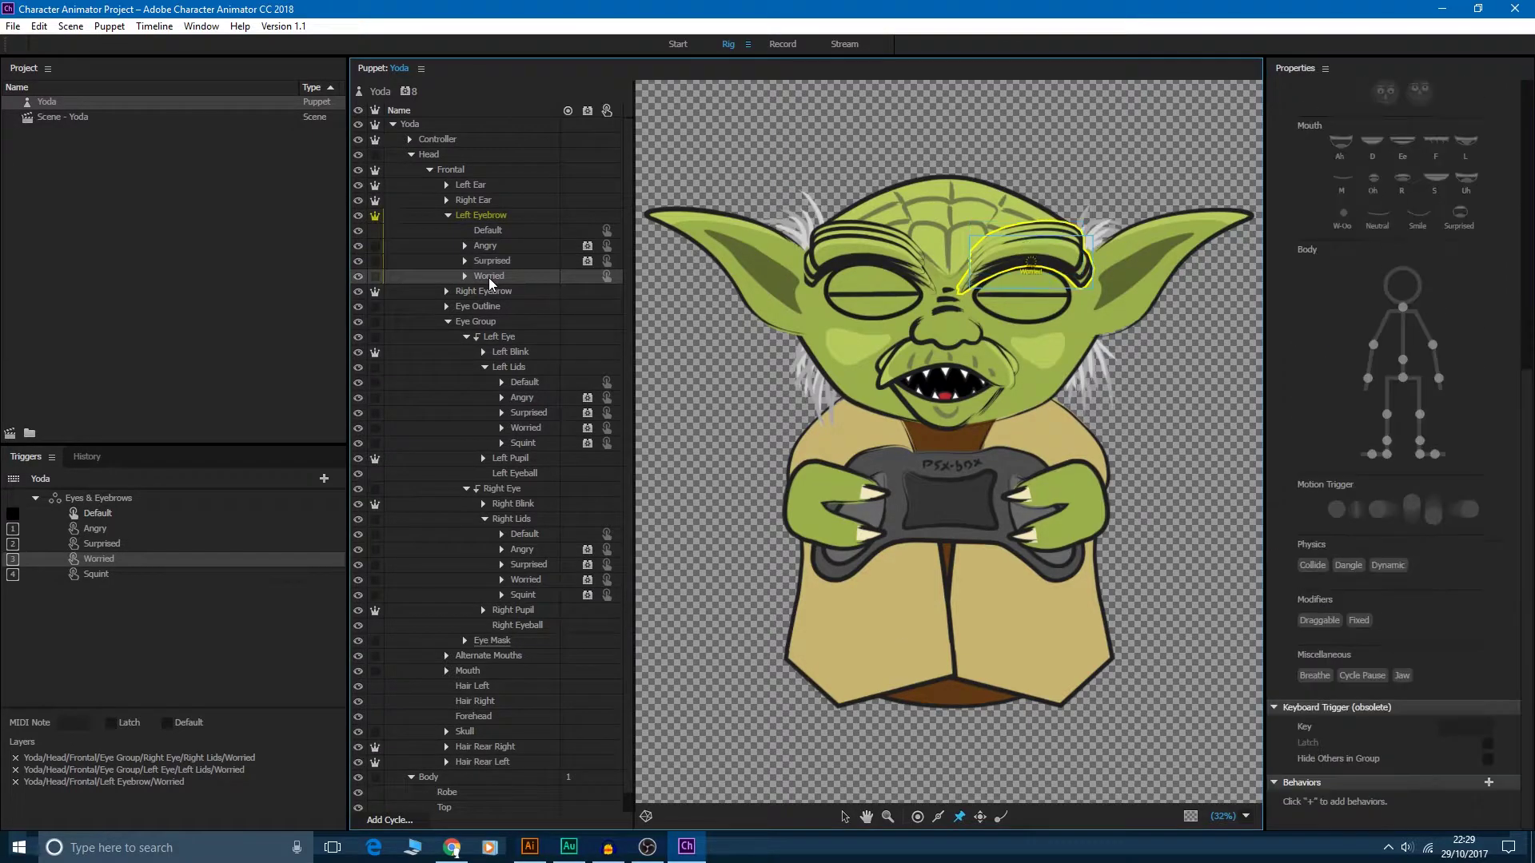
left_click(1488, 783)
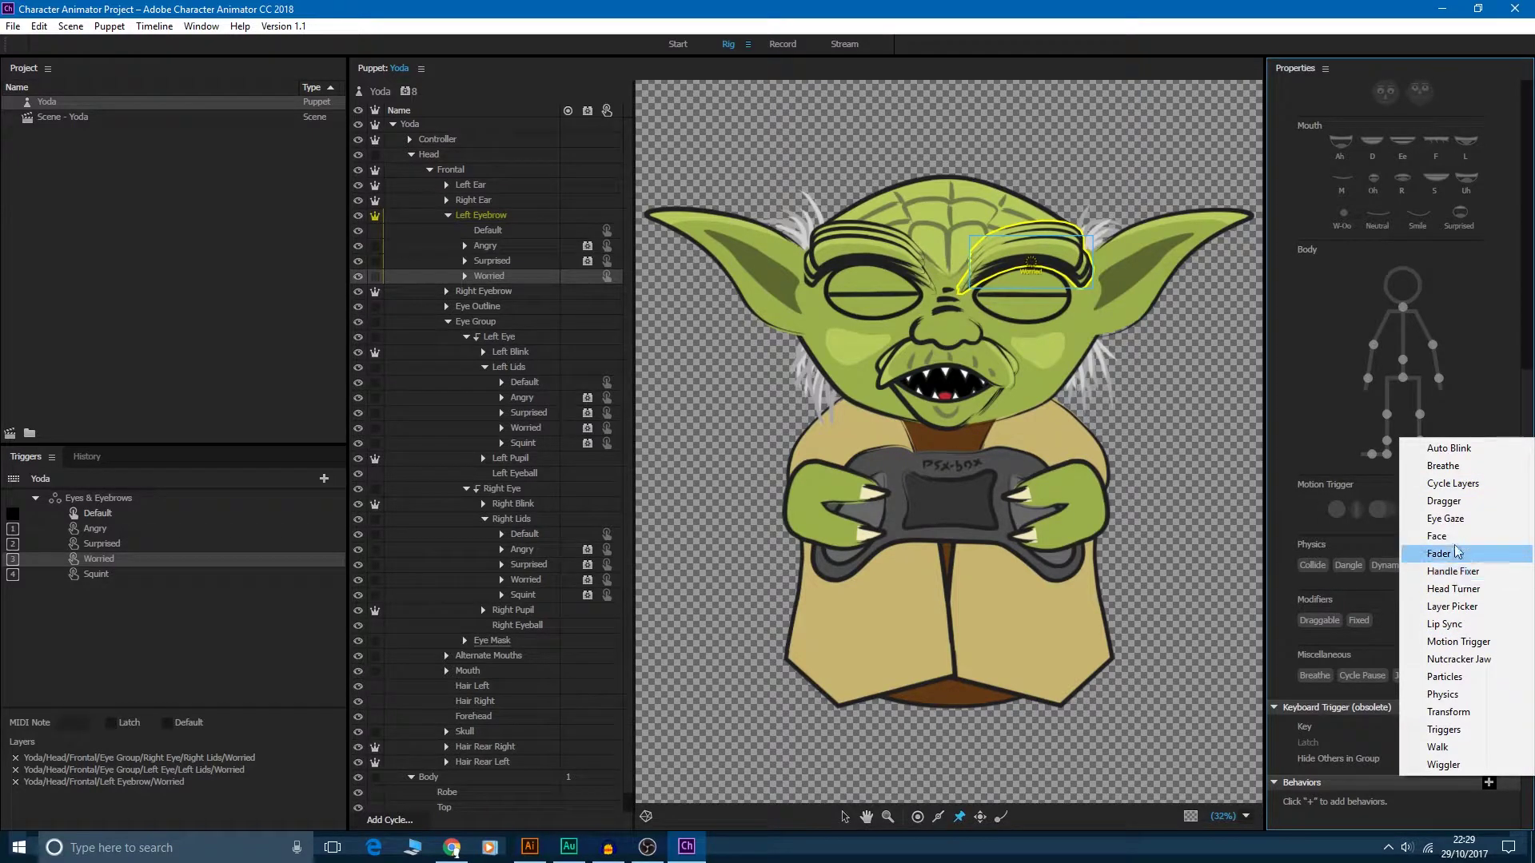
left_click(1452, 484)
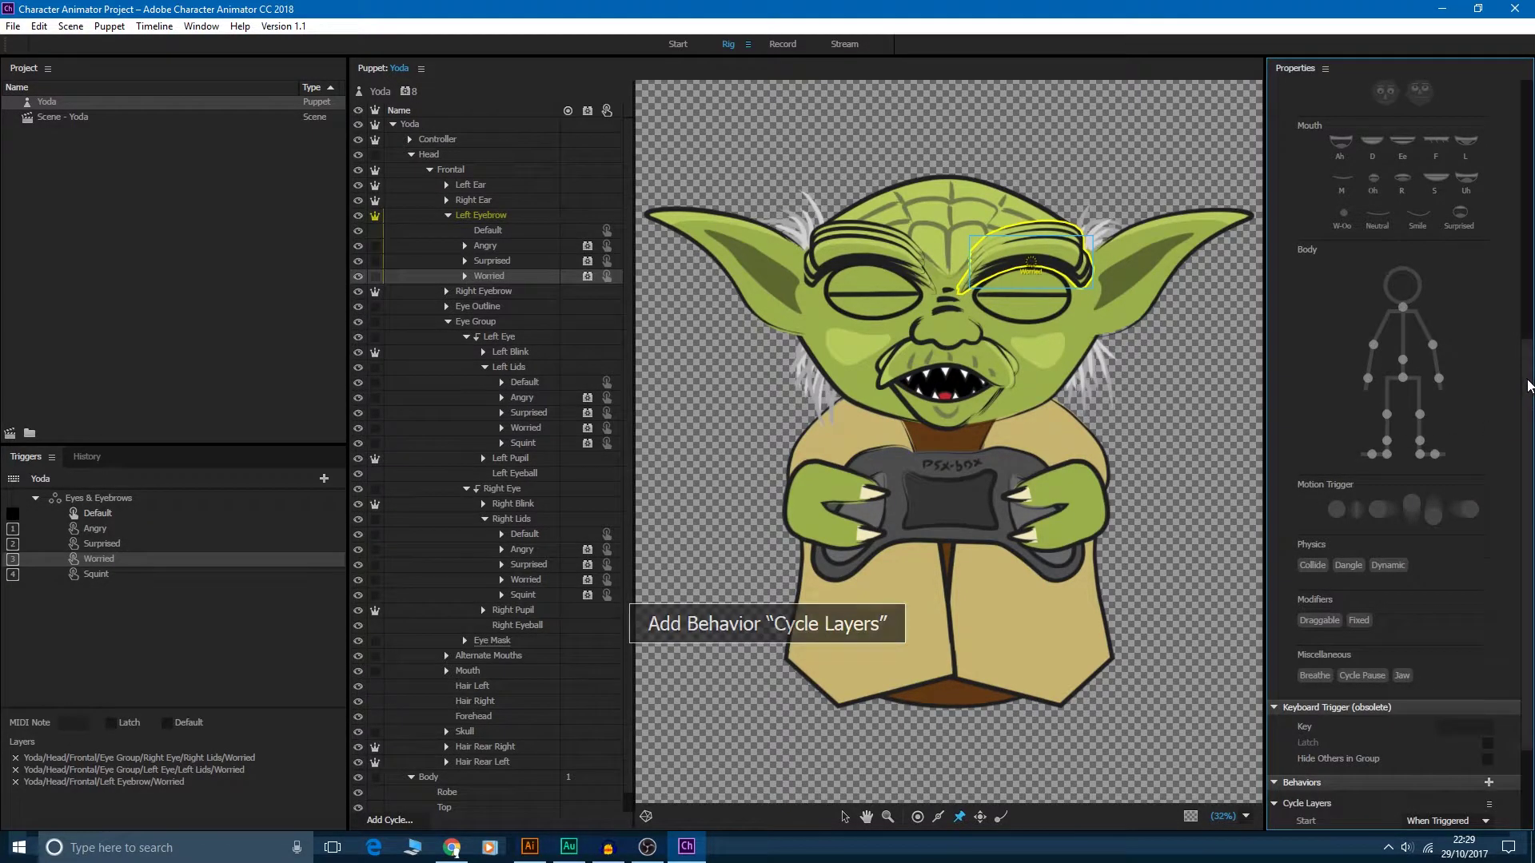
left_click_drag(1527, 387, 1533, 470)
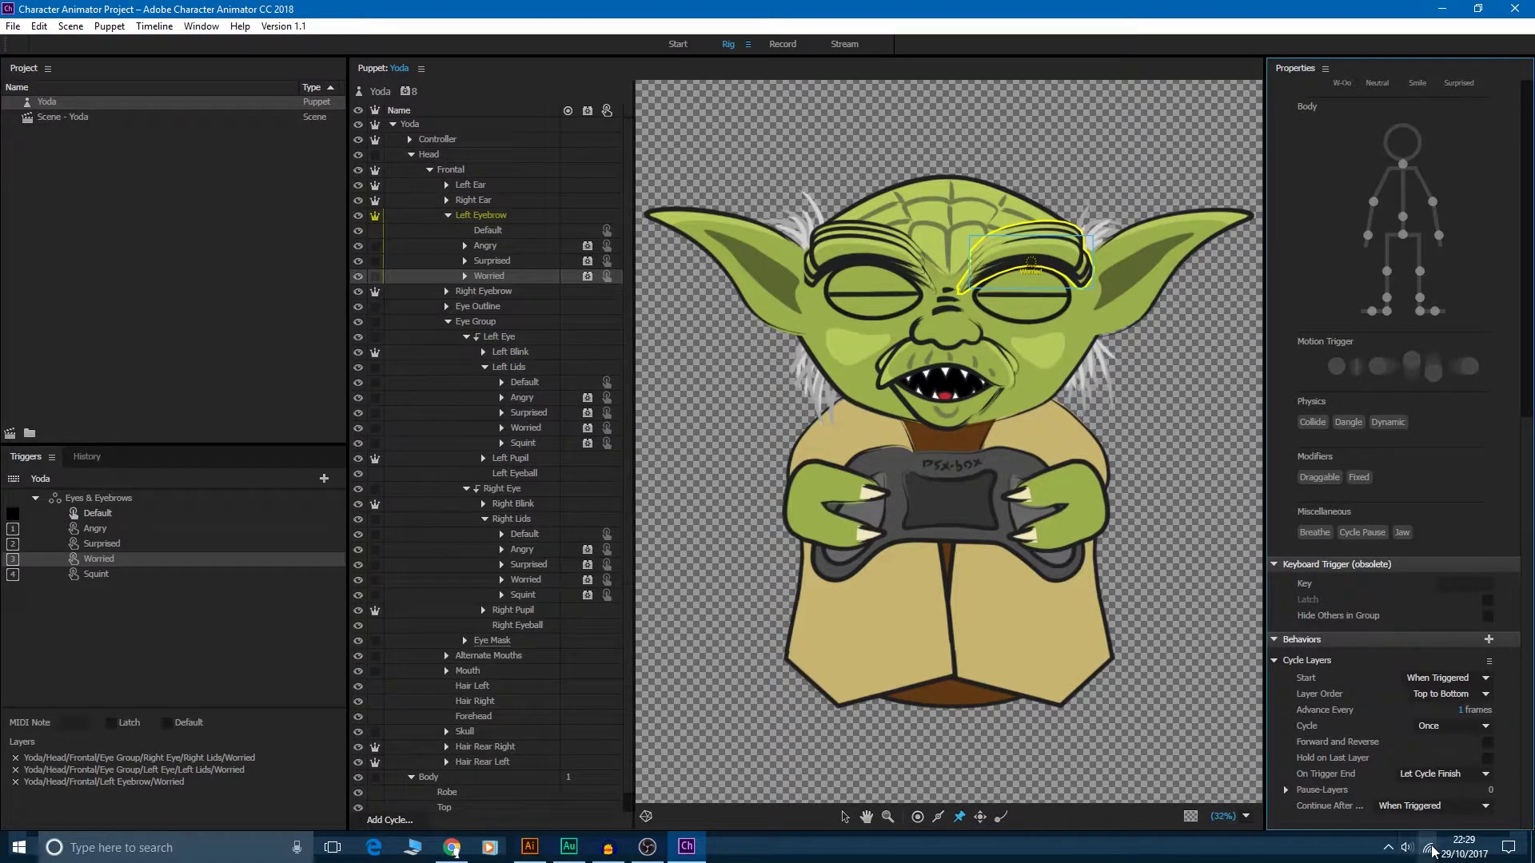
left_click(1488, 742)
left_click(1487, 758)
double_click(56, 115)
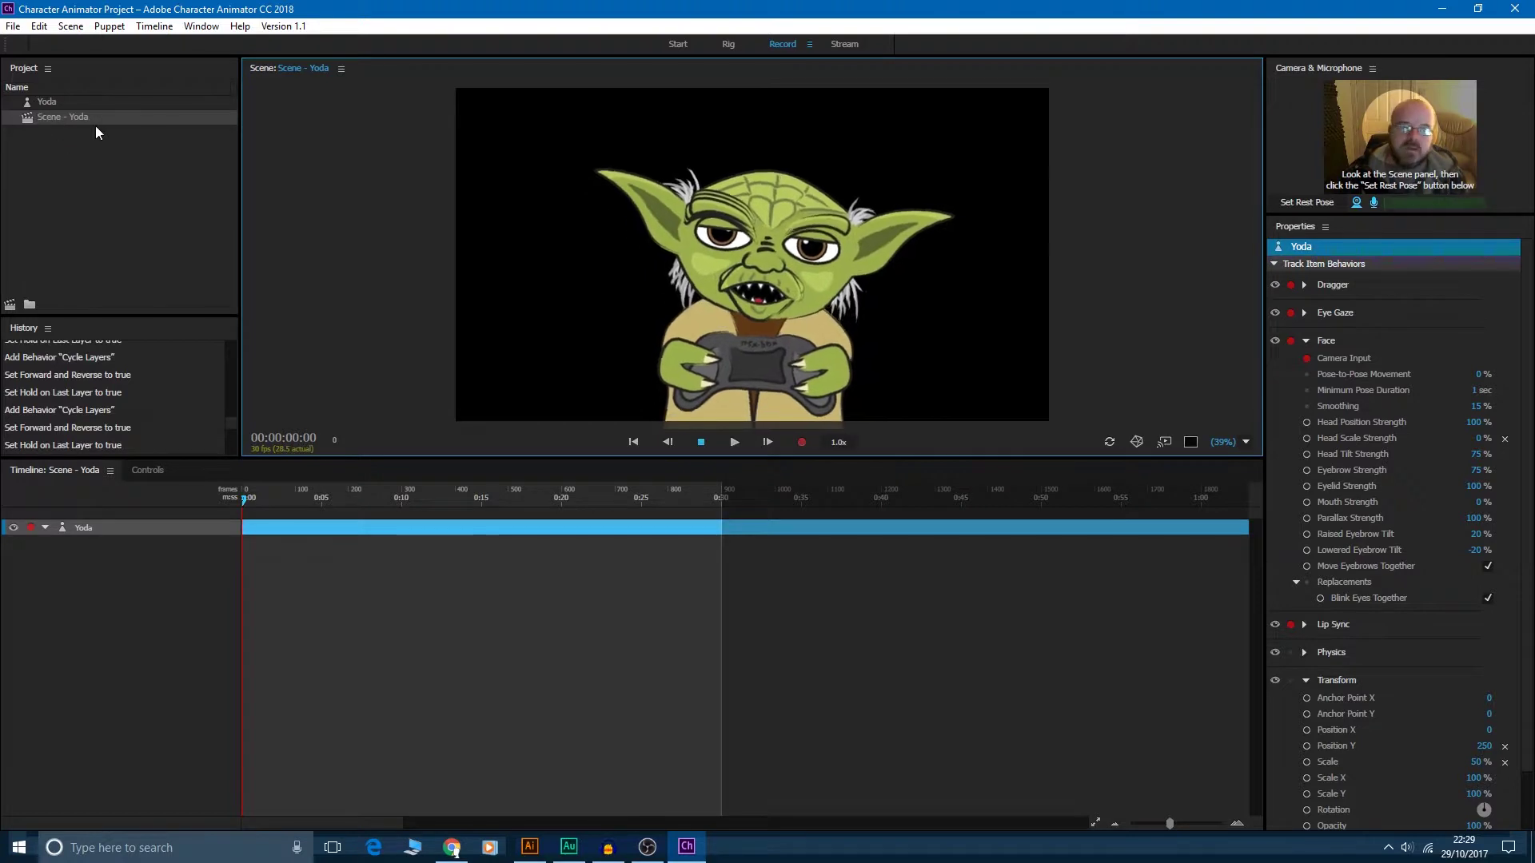
- Add the Default, Angry, Surprised and Worried layers of Right Eyebrow to the matching triggers in the Yoda puppet's Eyes & Eyebrows set
double_click(49, 103)
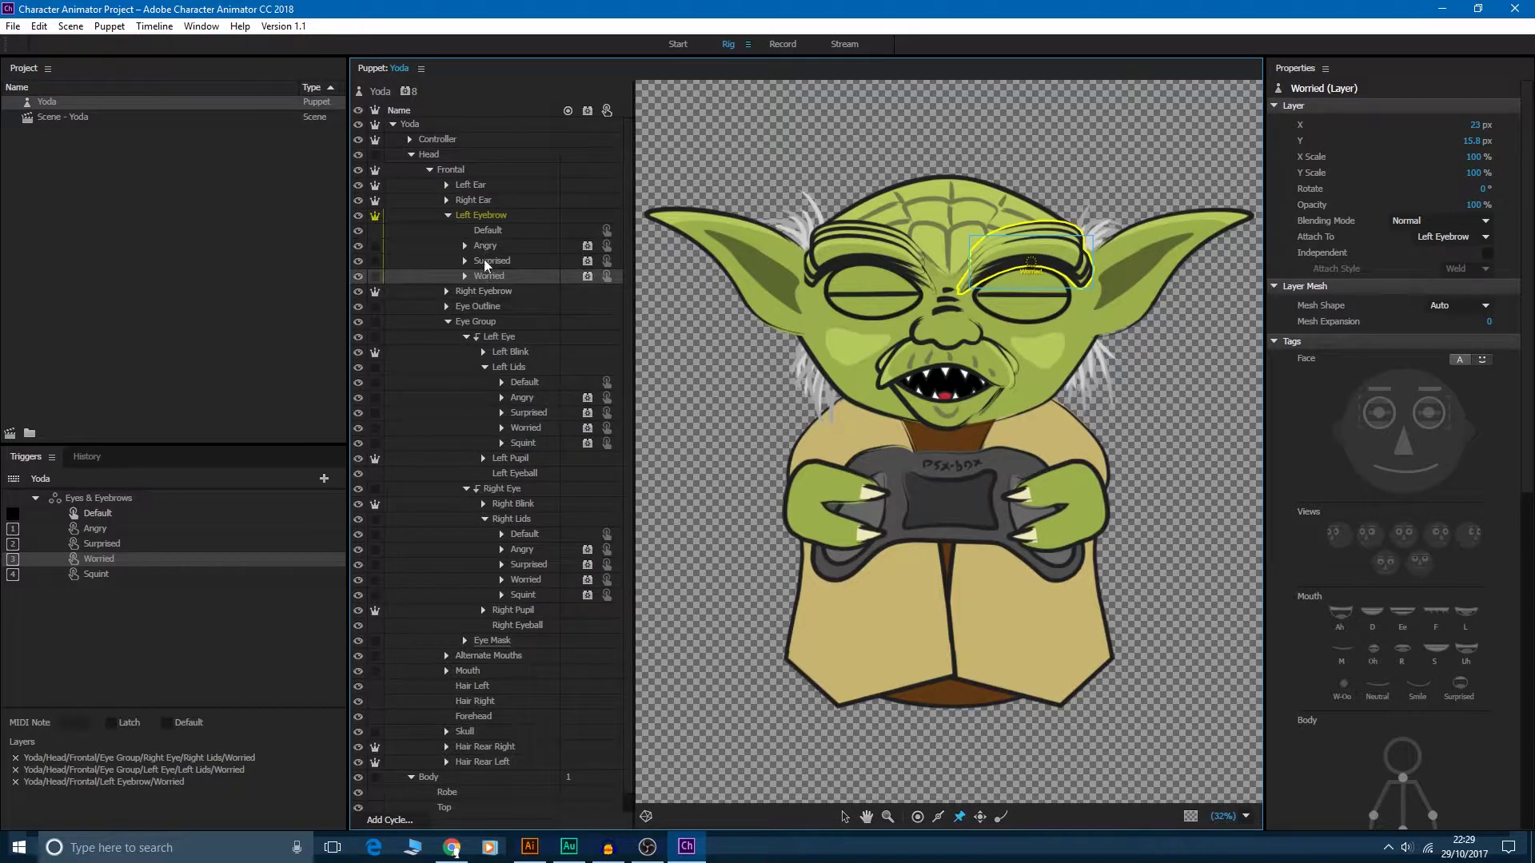
left_click(488, 219)
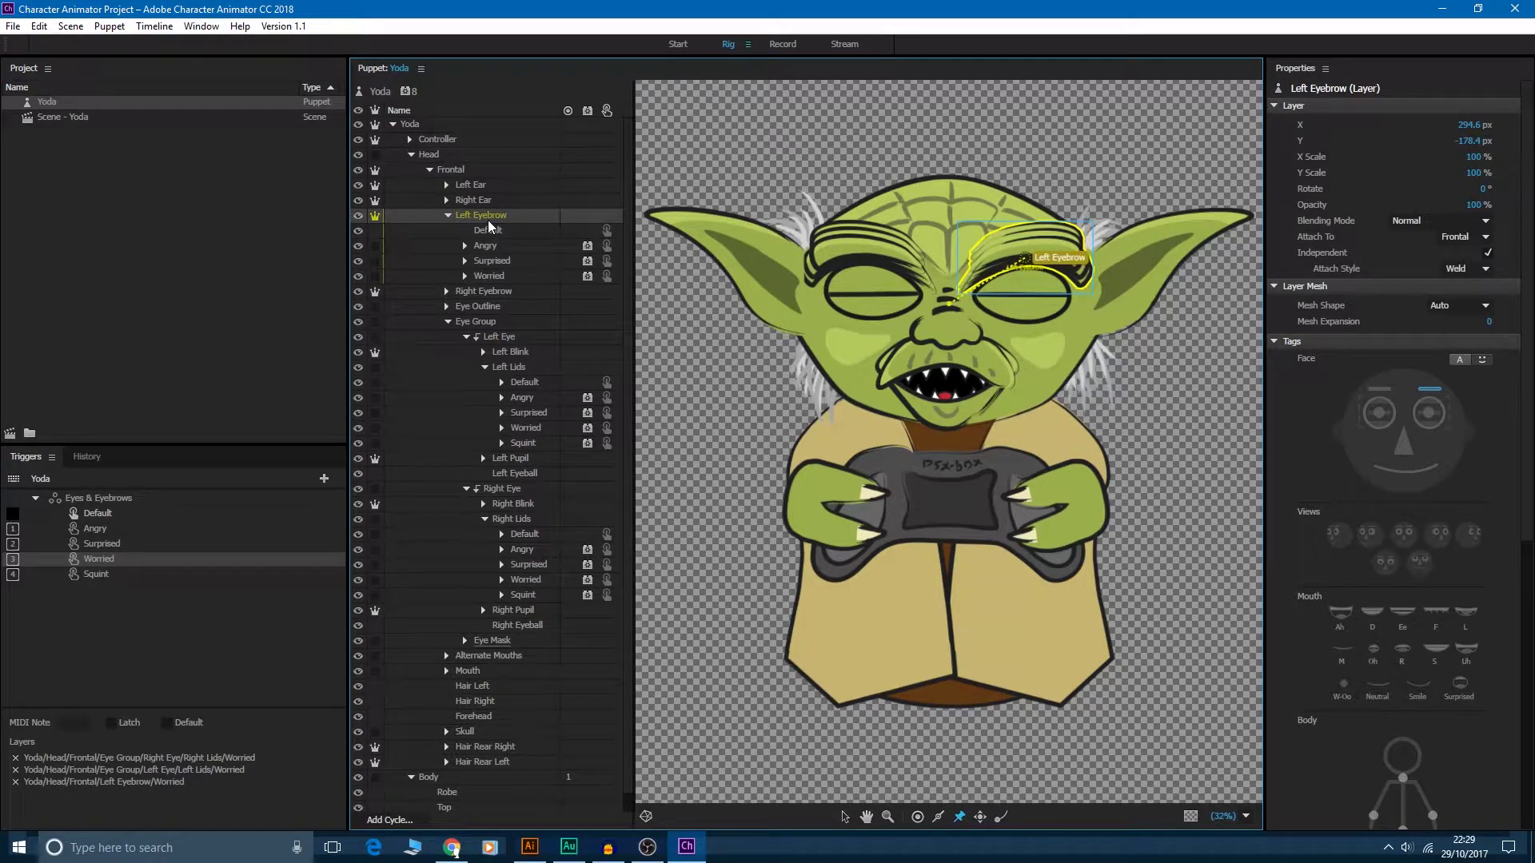
left_click(447, 291)
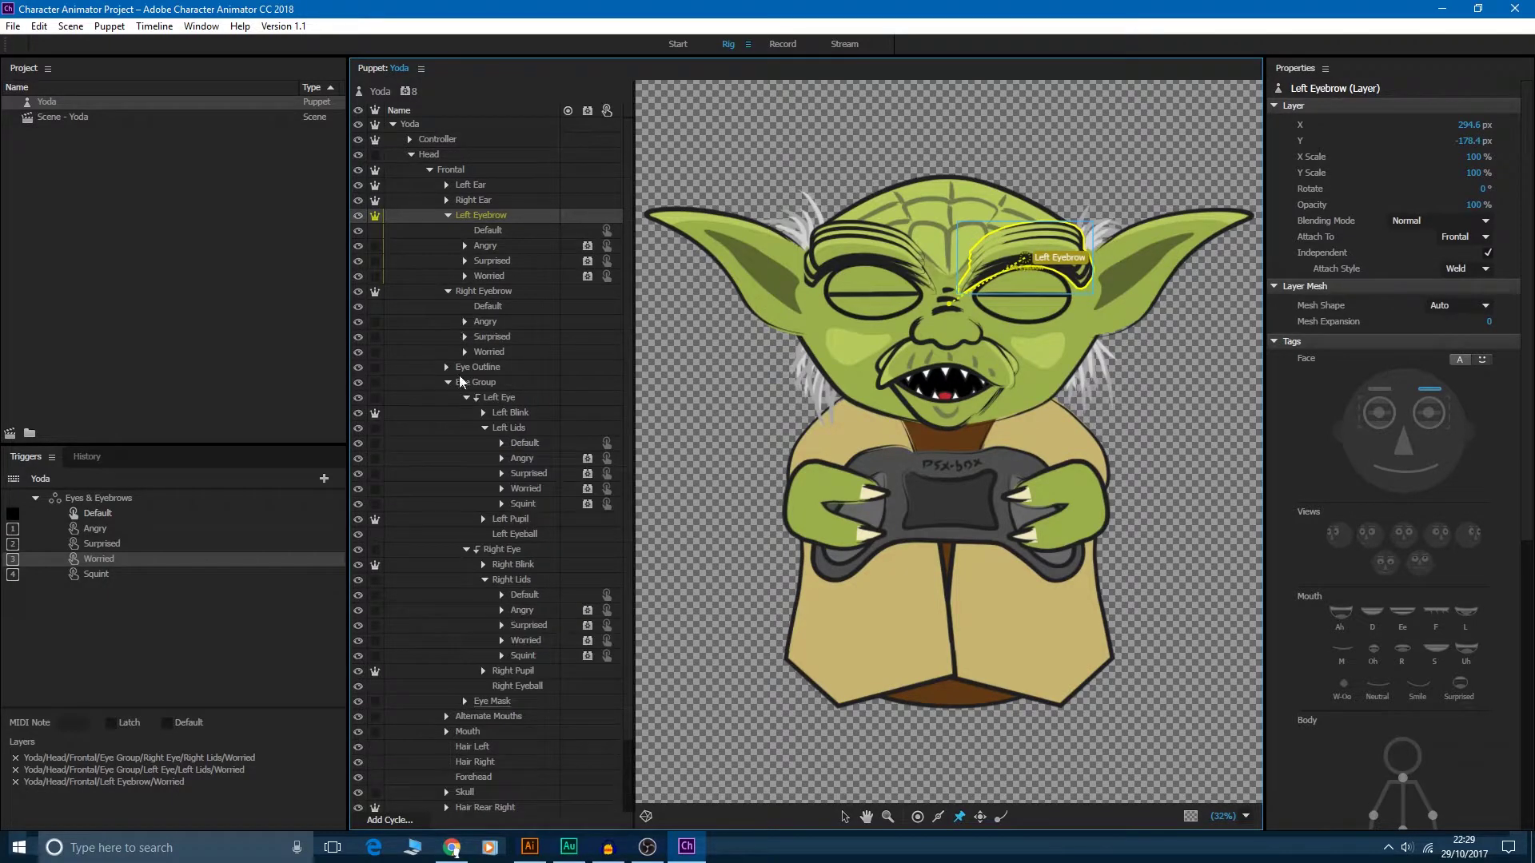
left_click(493, 307)
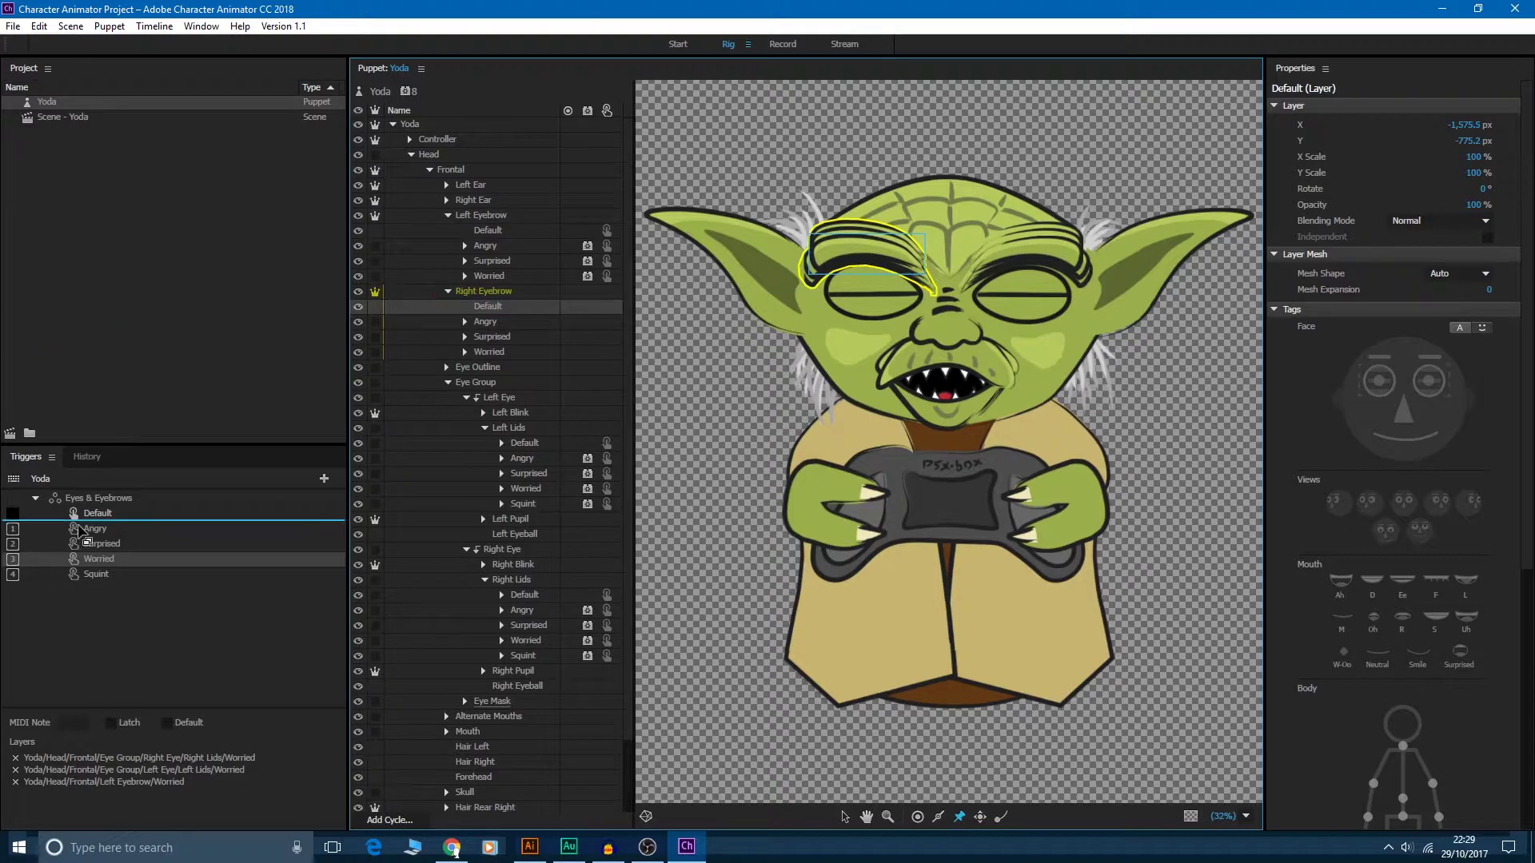
left_click(97, 513)
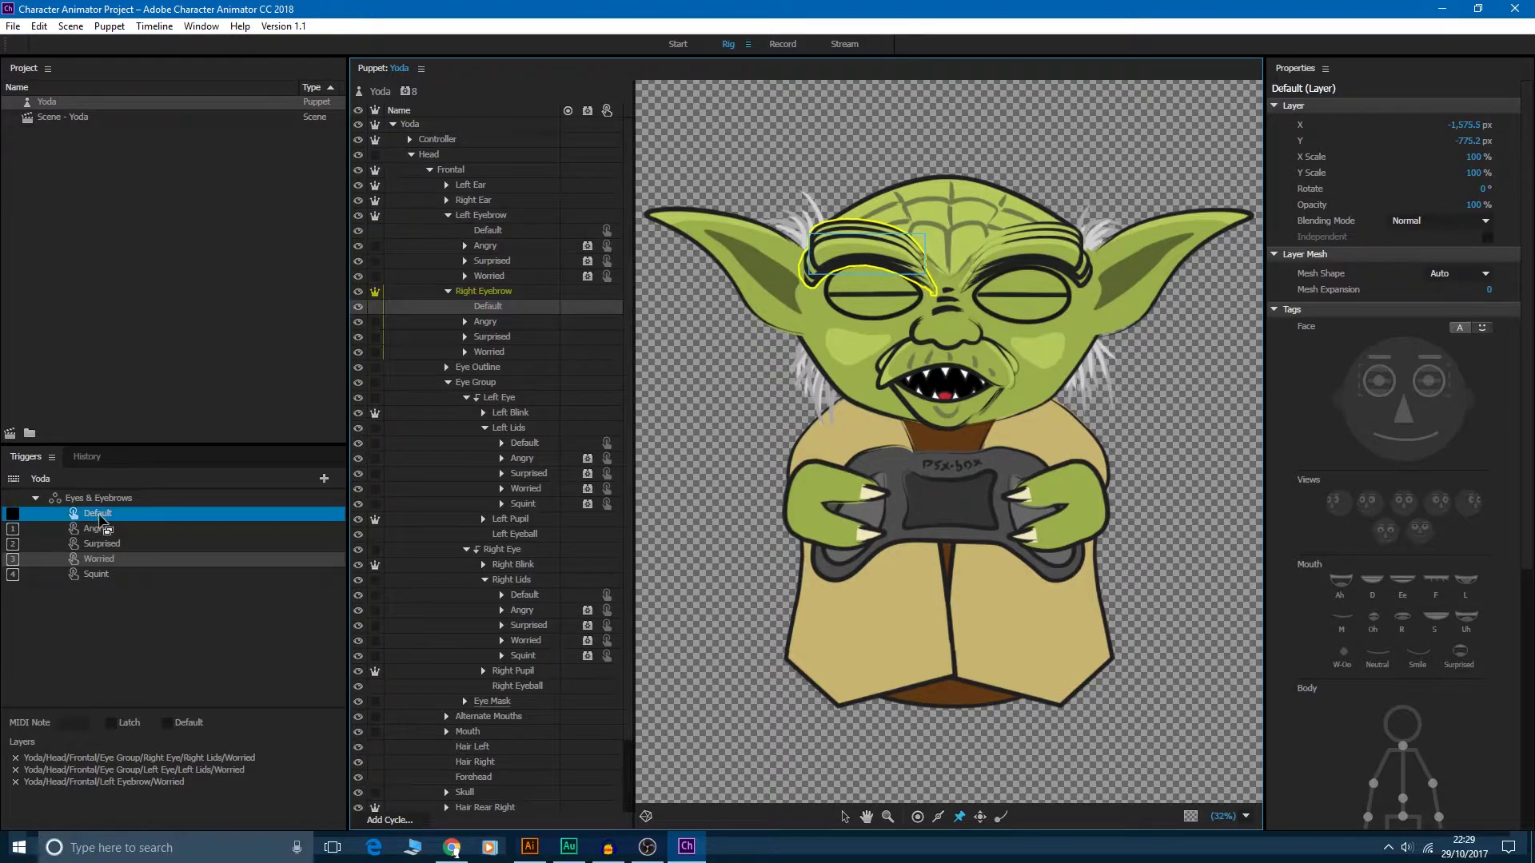
left_click(484, 322)
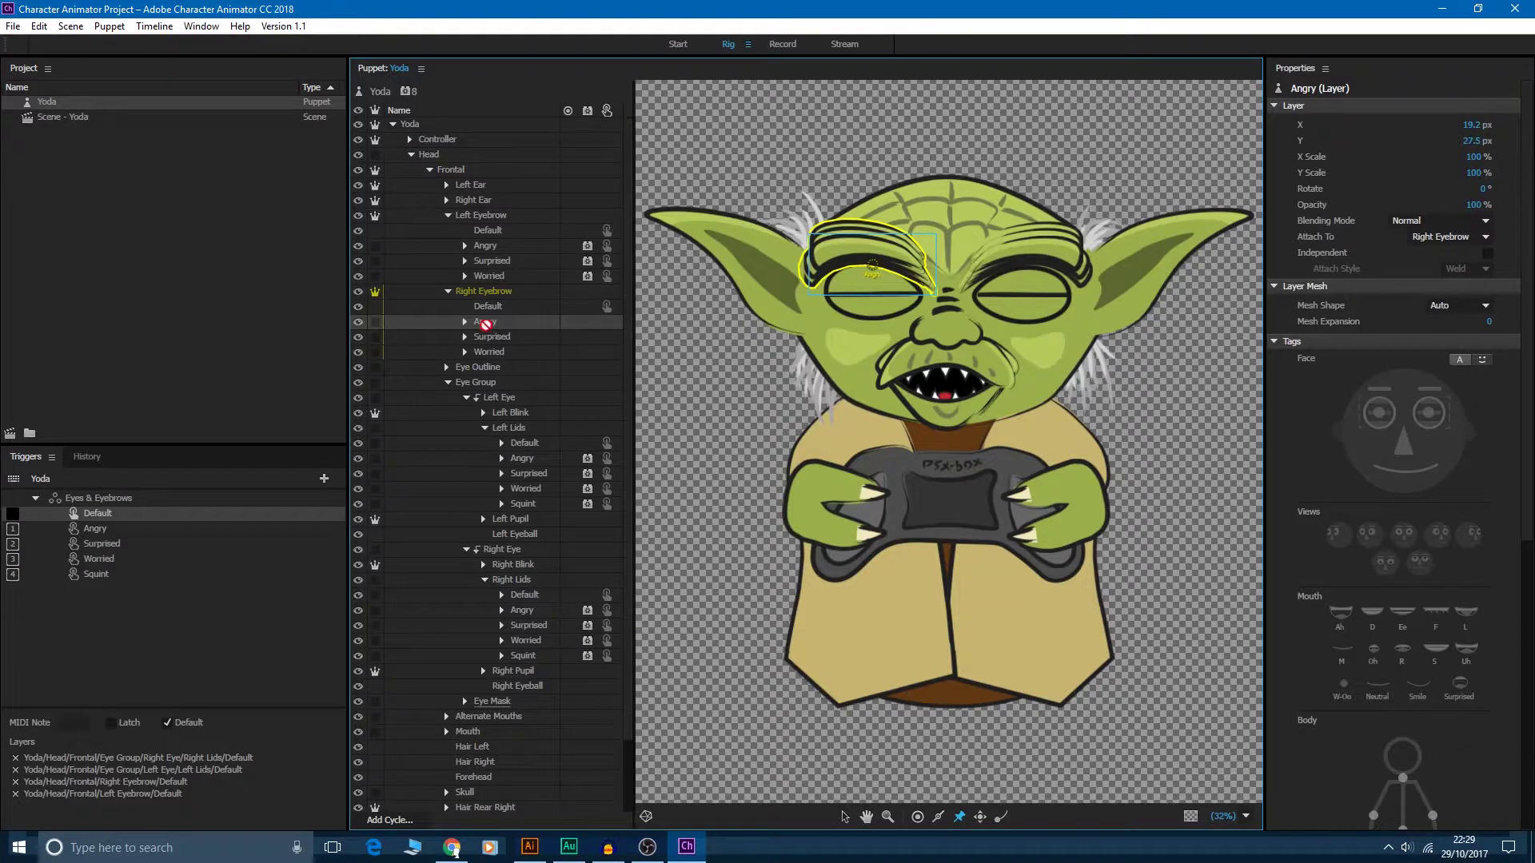
left_click_drag(484, 324, 108, 532)
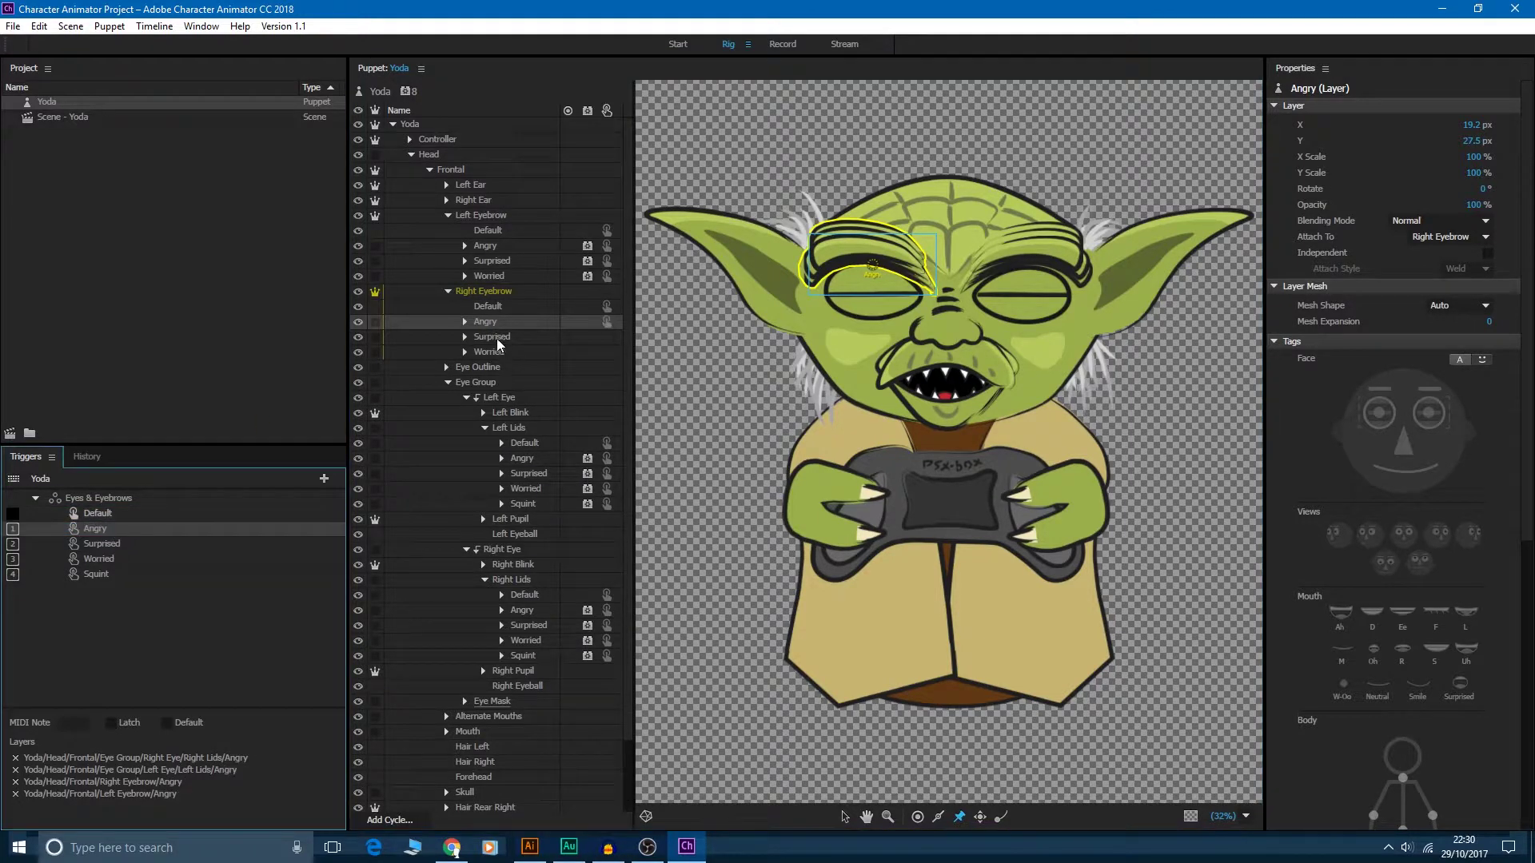
left_click_drag(497, 340, 120, 550)
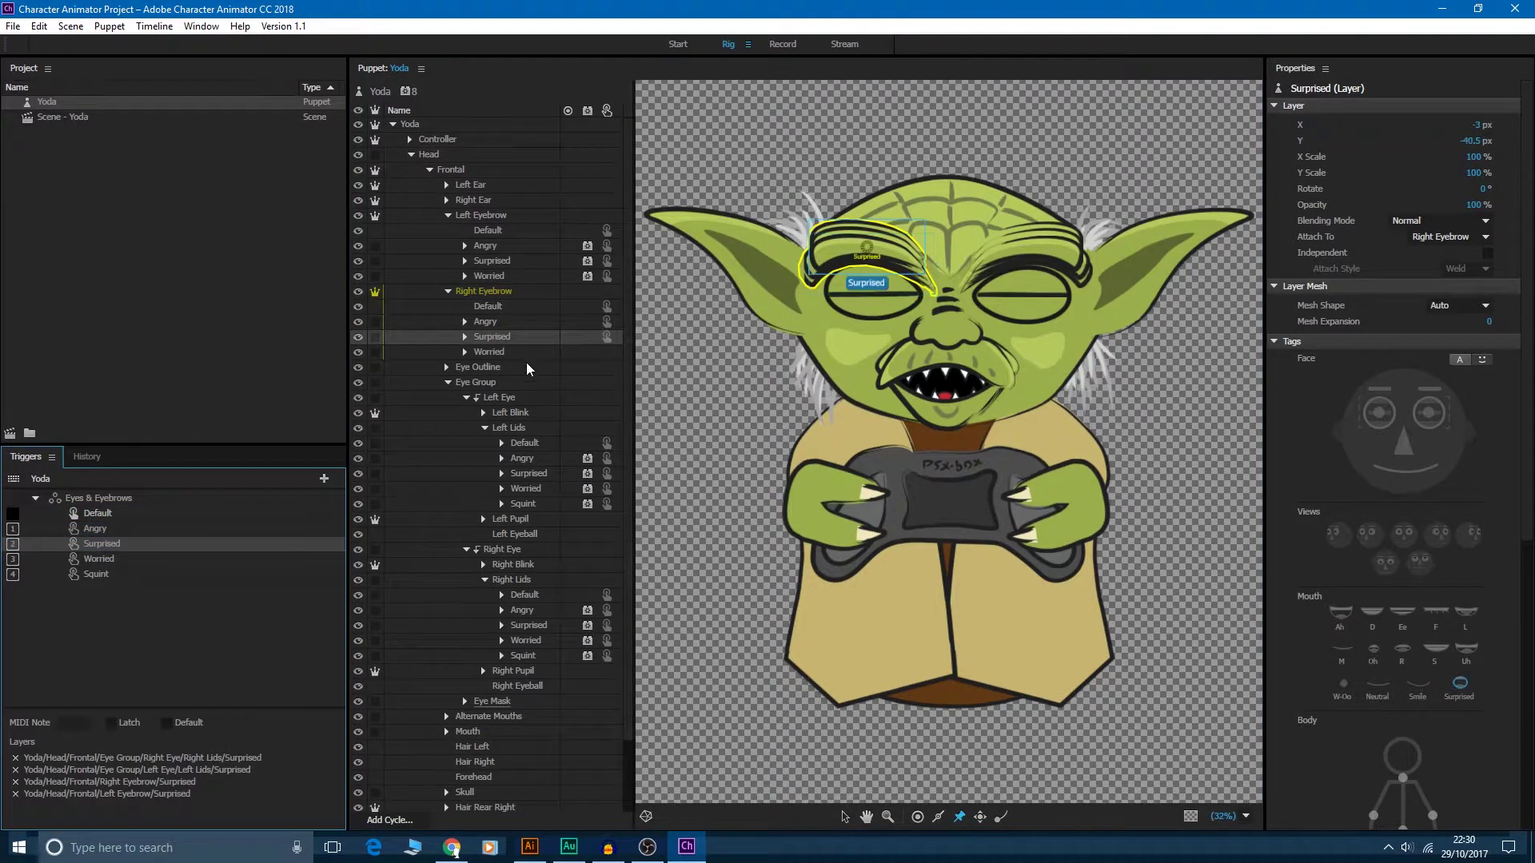
left_click_drag(489, 353, 130, 567)
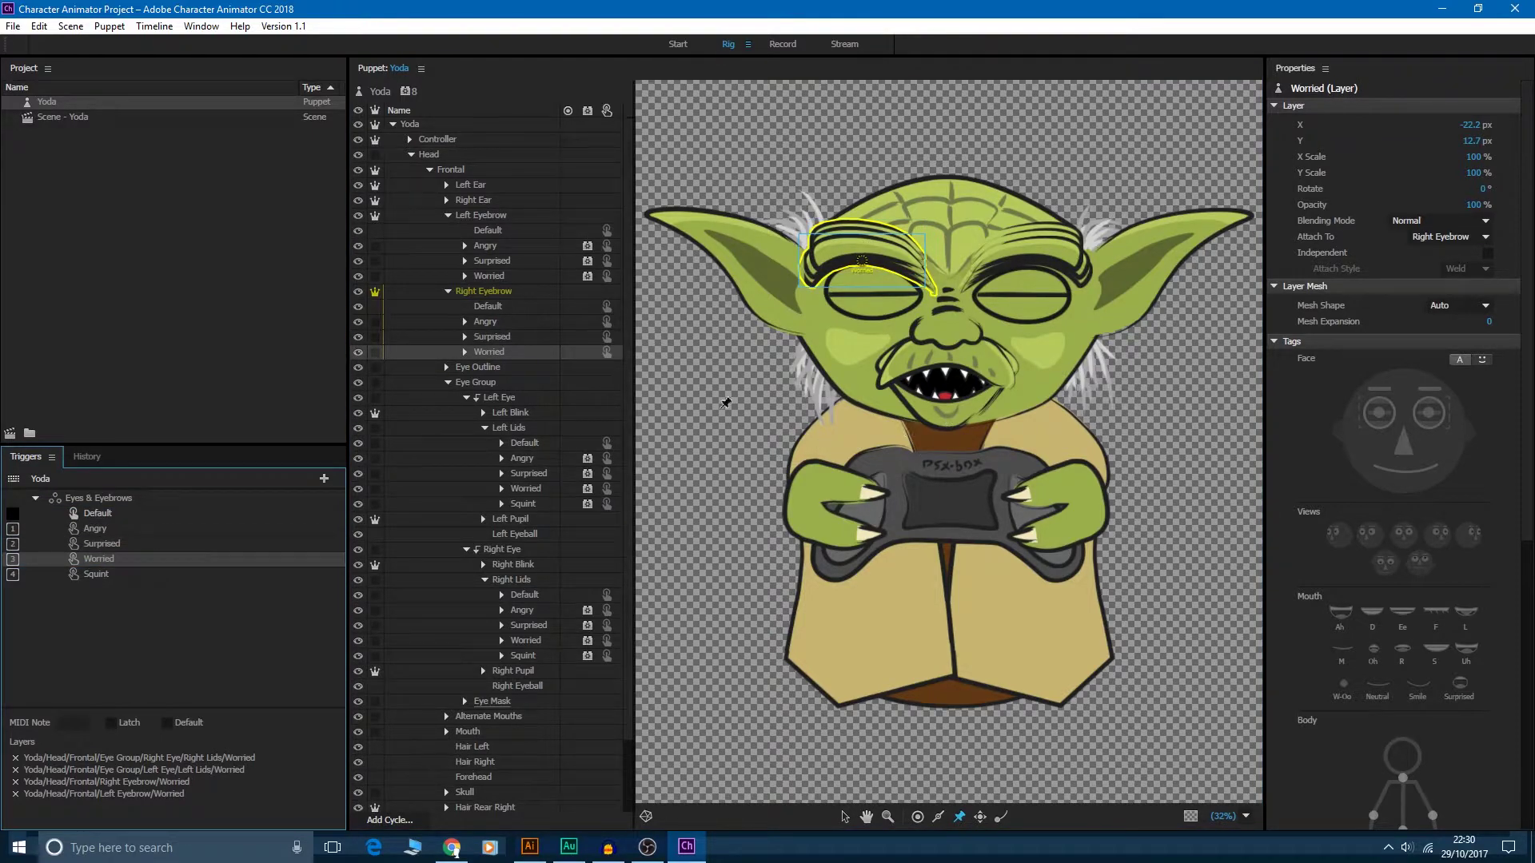
- Add a Cycle Layers behavior to the Angry layer under Right Eyebrow, with Forward and Reverse and Hold on Last Layer enabled
left_click(516, 323)
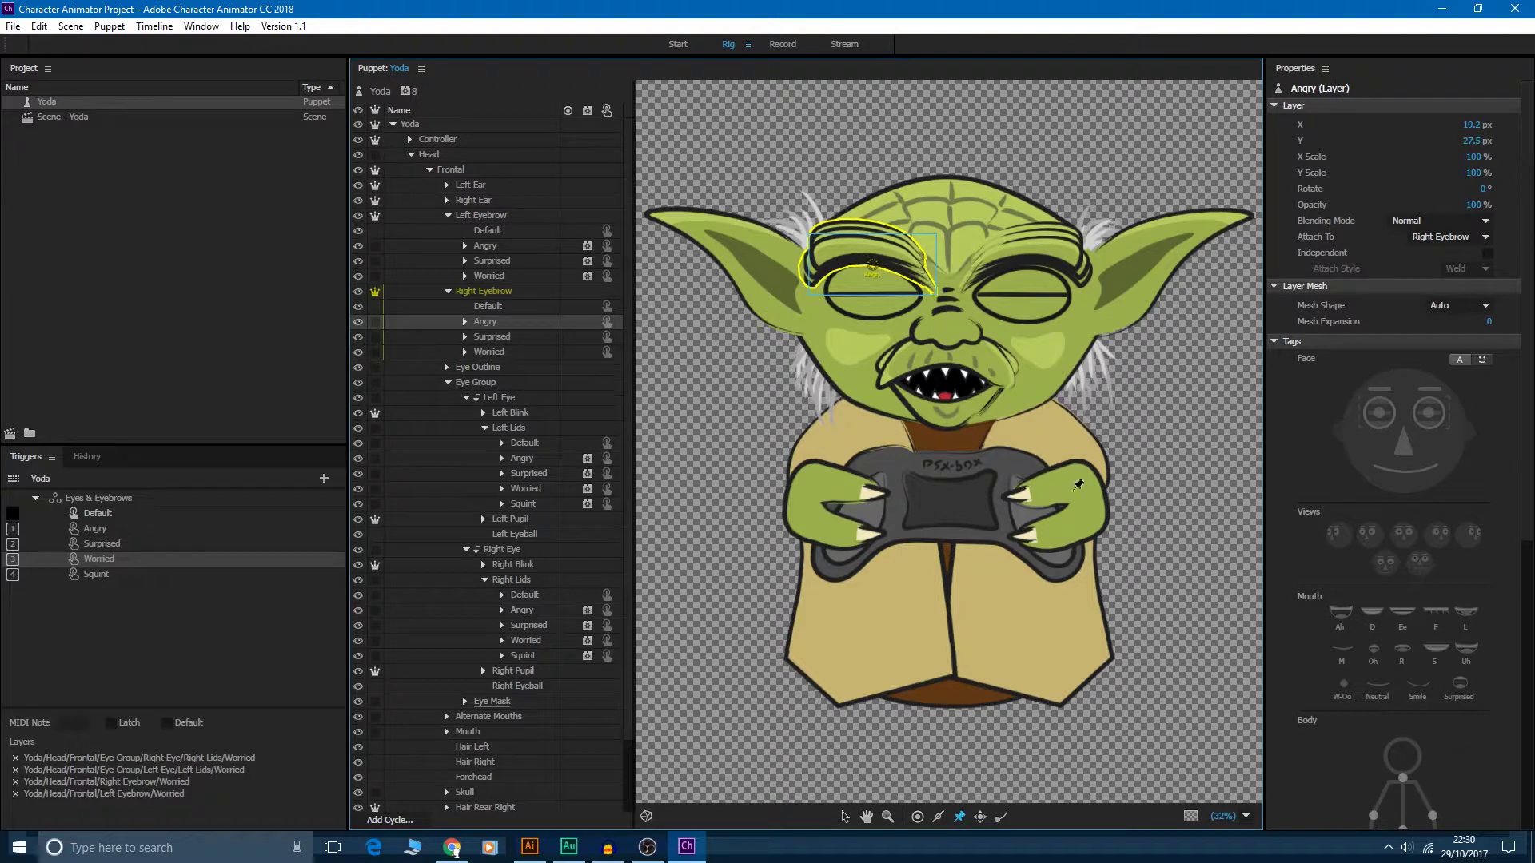
left_click_drag(1527, 412, 1524, 753)
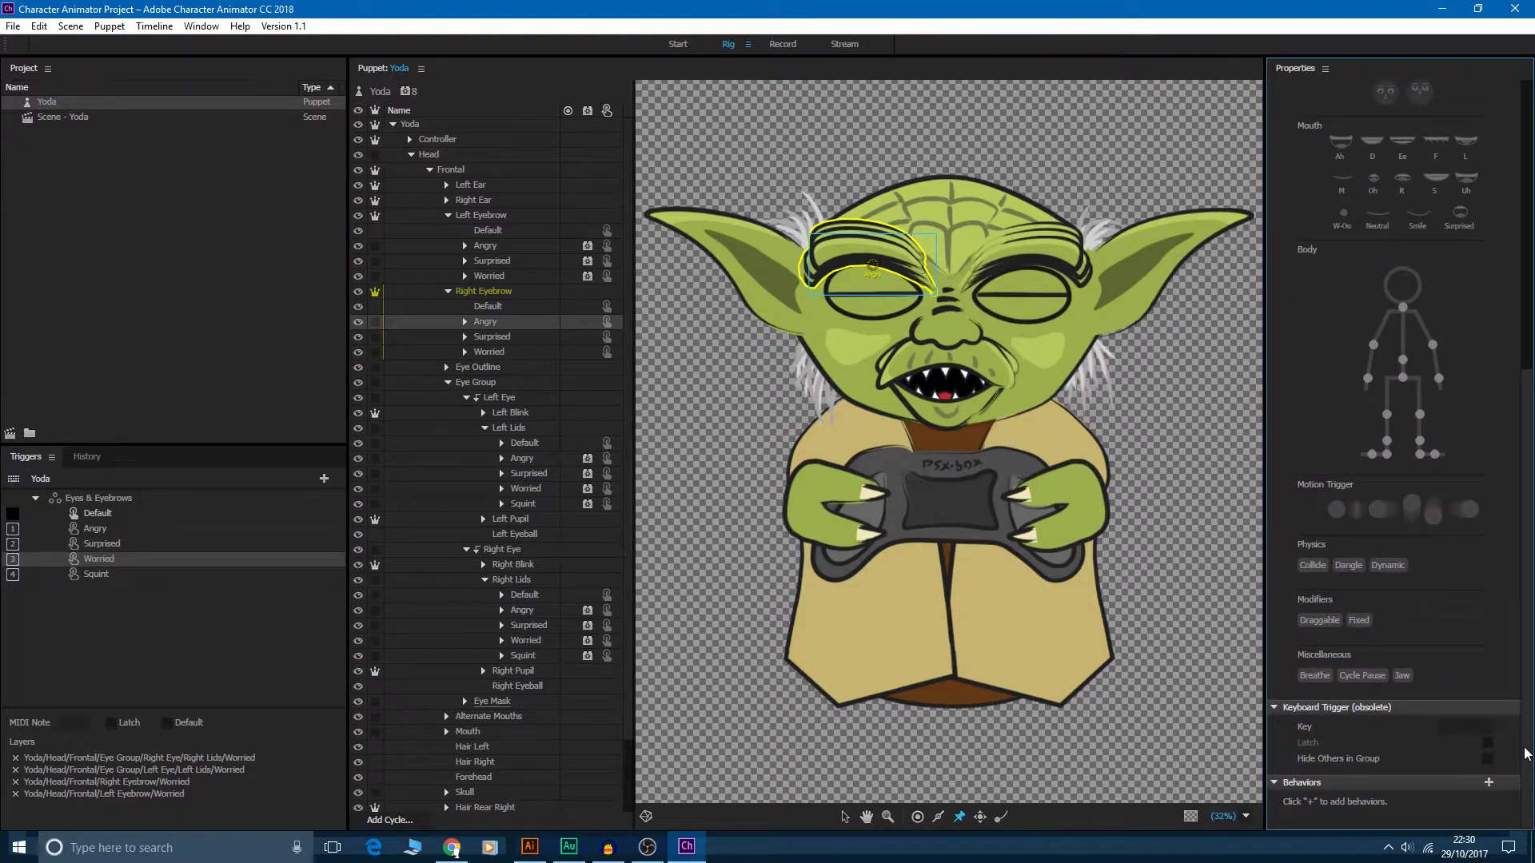
left_click(1489, 785)
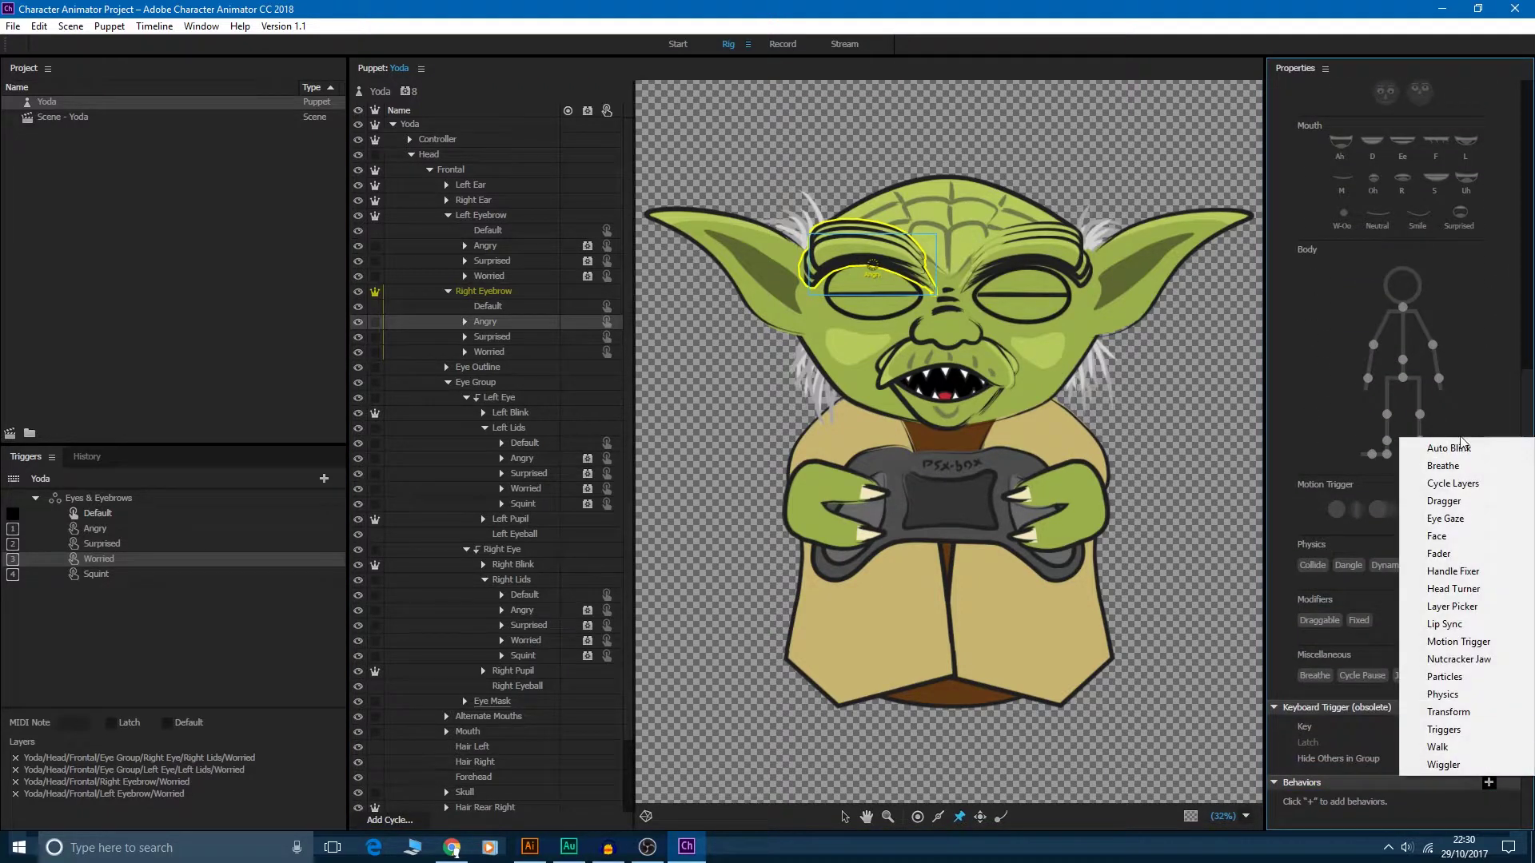
left_click(1451, 488)
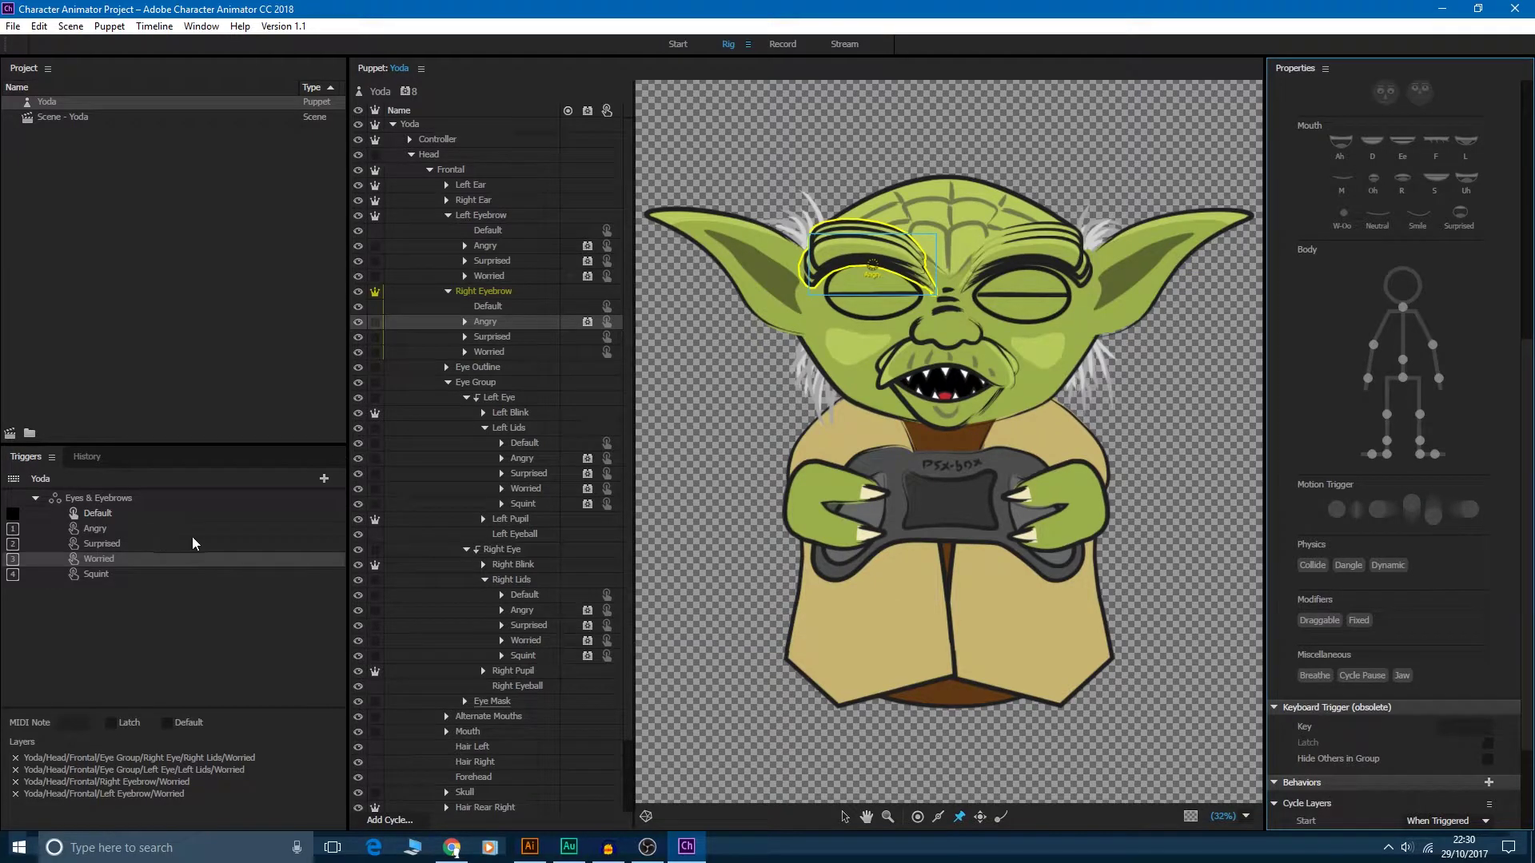
left_click_drag(1527, 604, 1527, 765)
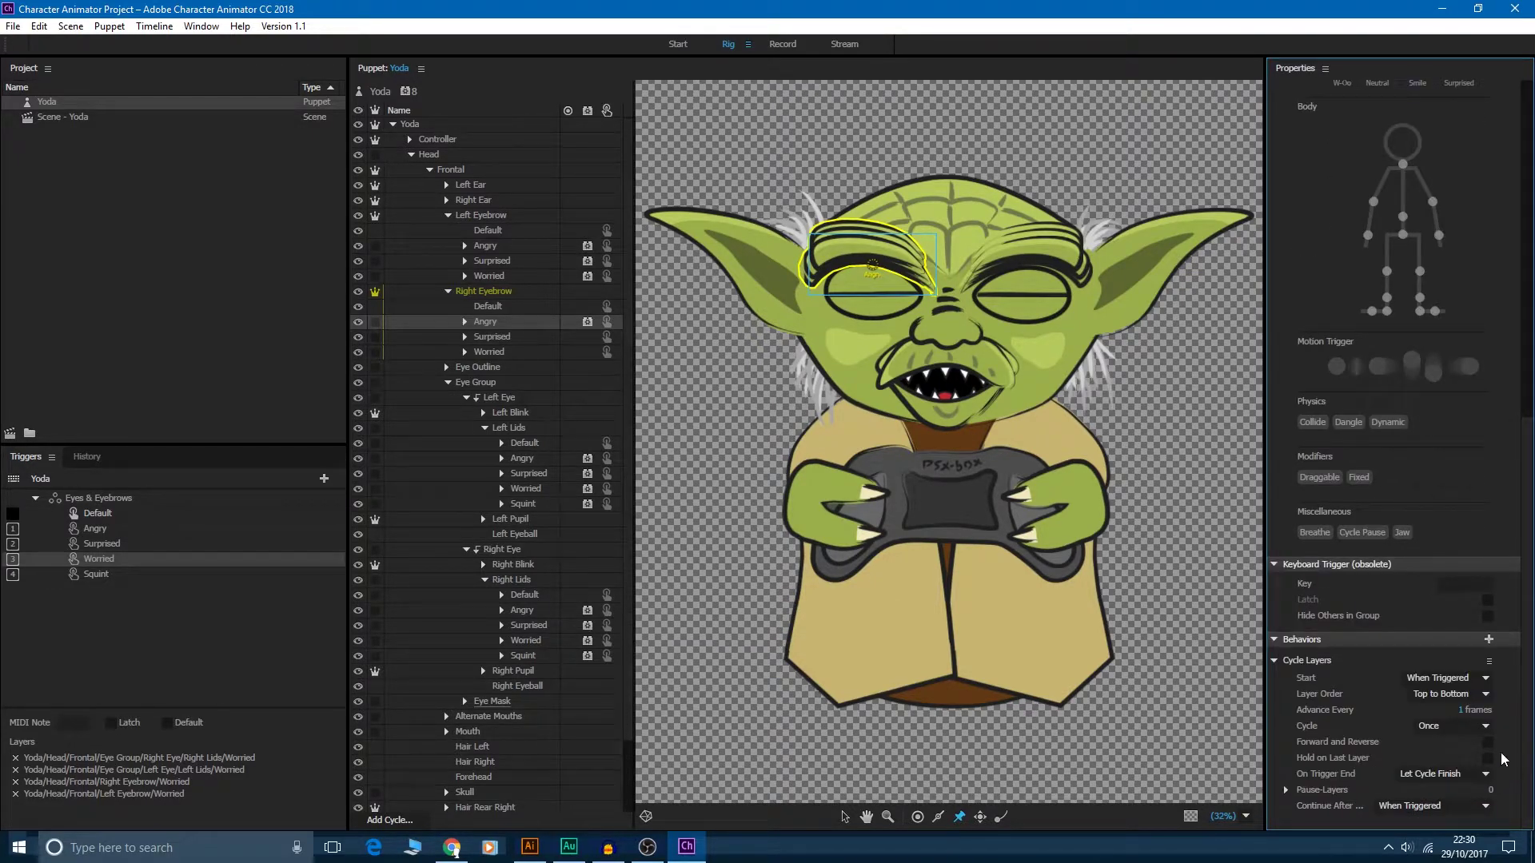
left_click(1487, 741)
left_click(1488, 757)
- Add a Cycle Layers behavior to the Surprised layer under Right Eyebrow, with Forward and Reverse and Hold on Last Layer enabled
left_click(504, 339)
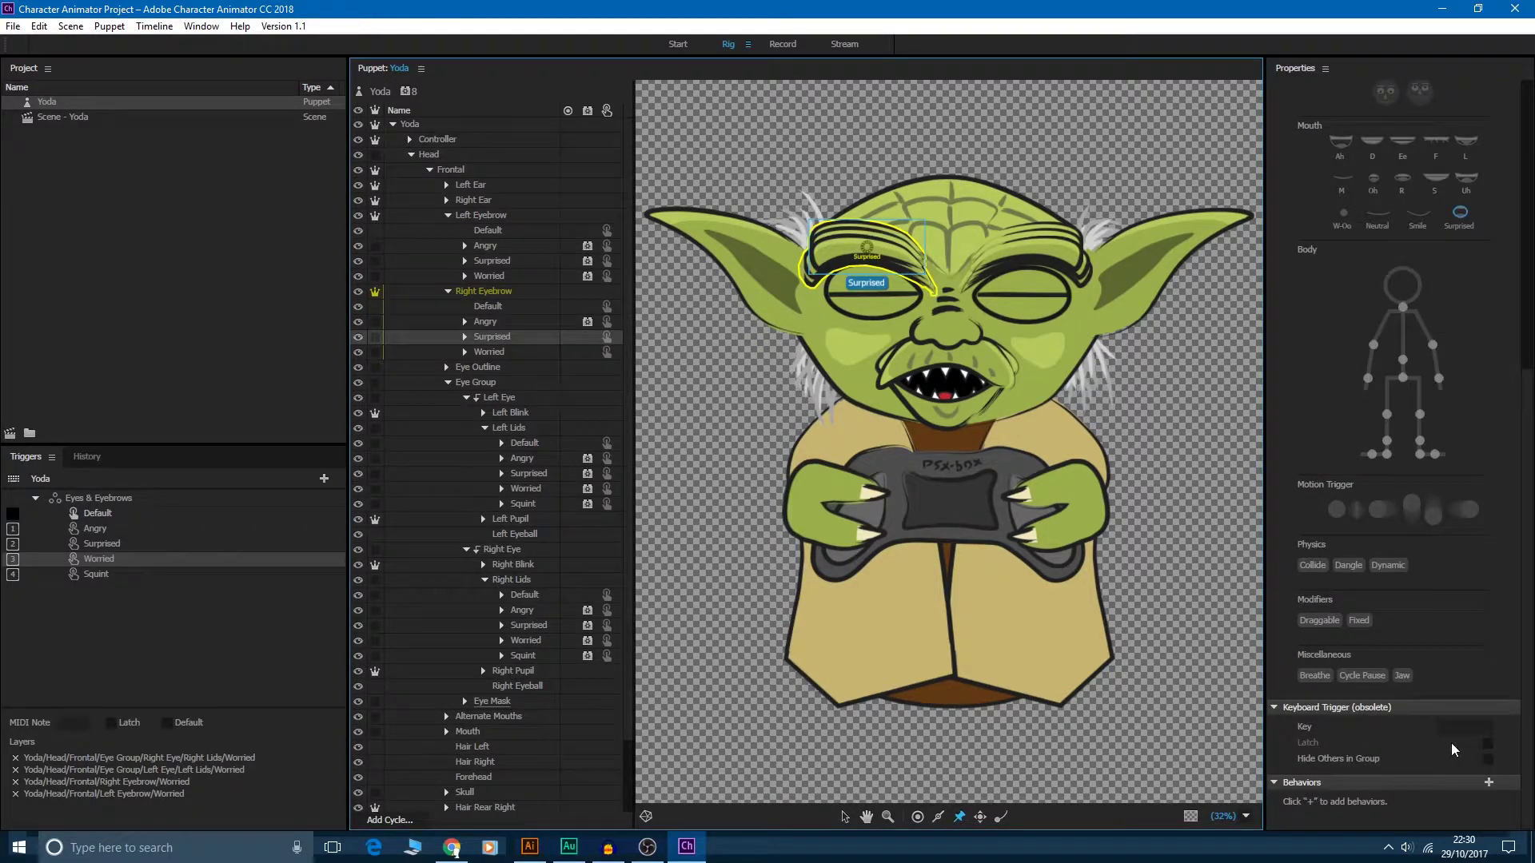
left_click(1488, 782)
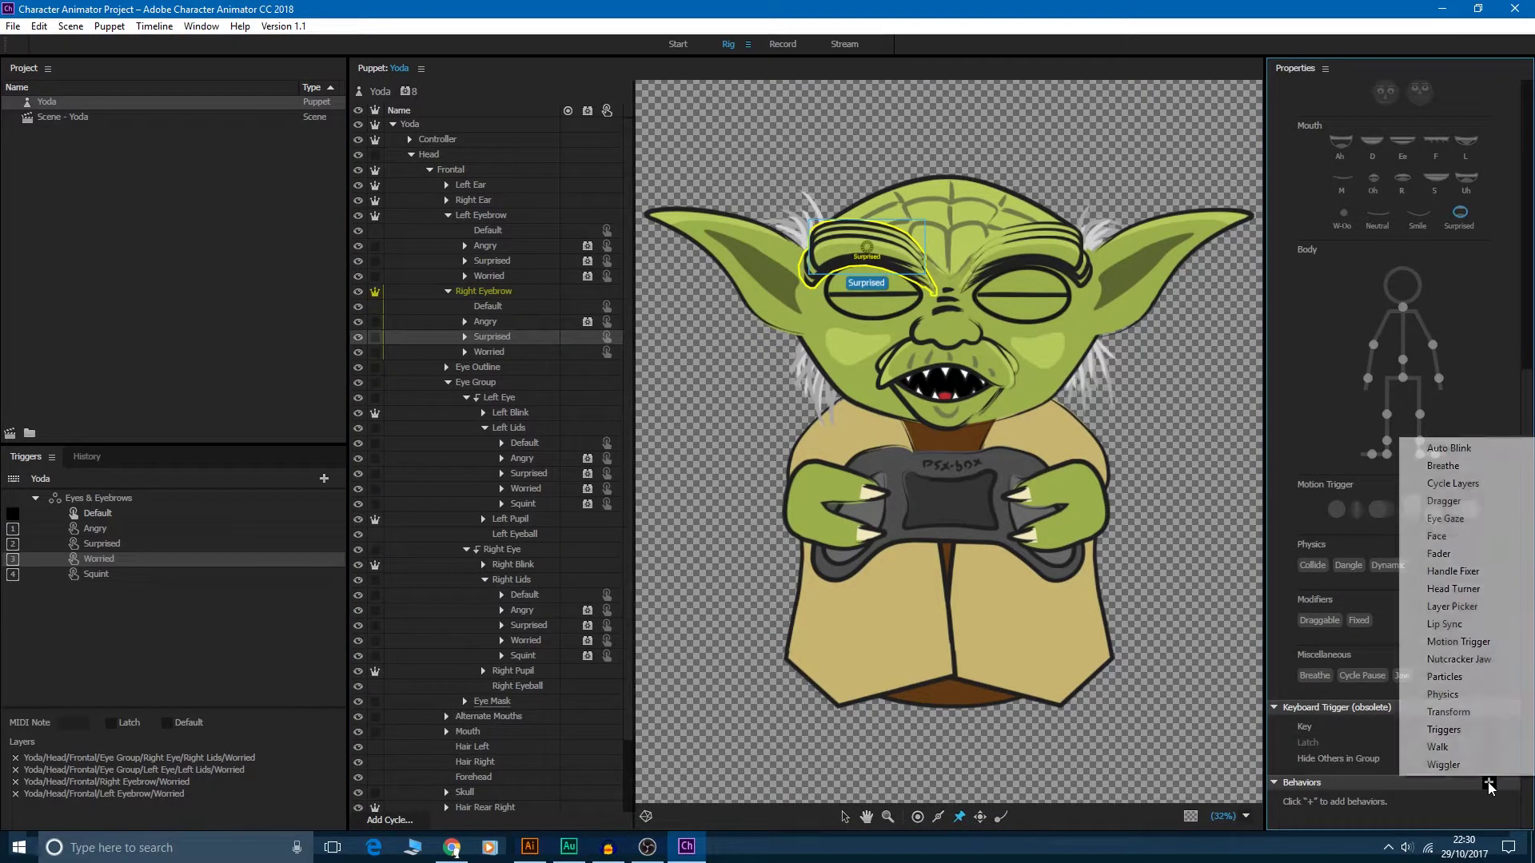
left_click(1447, 483)
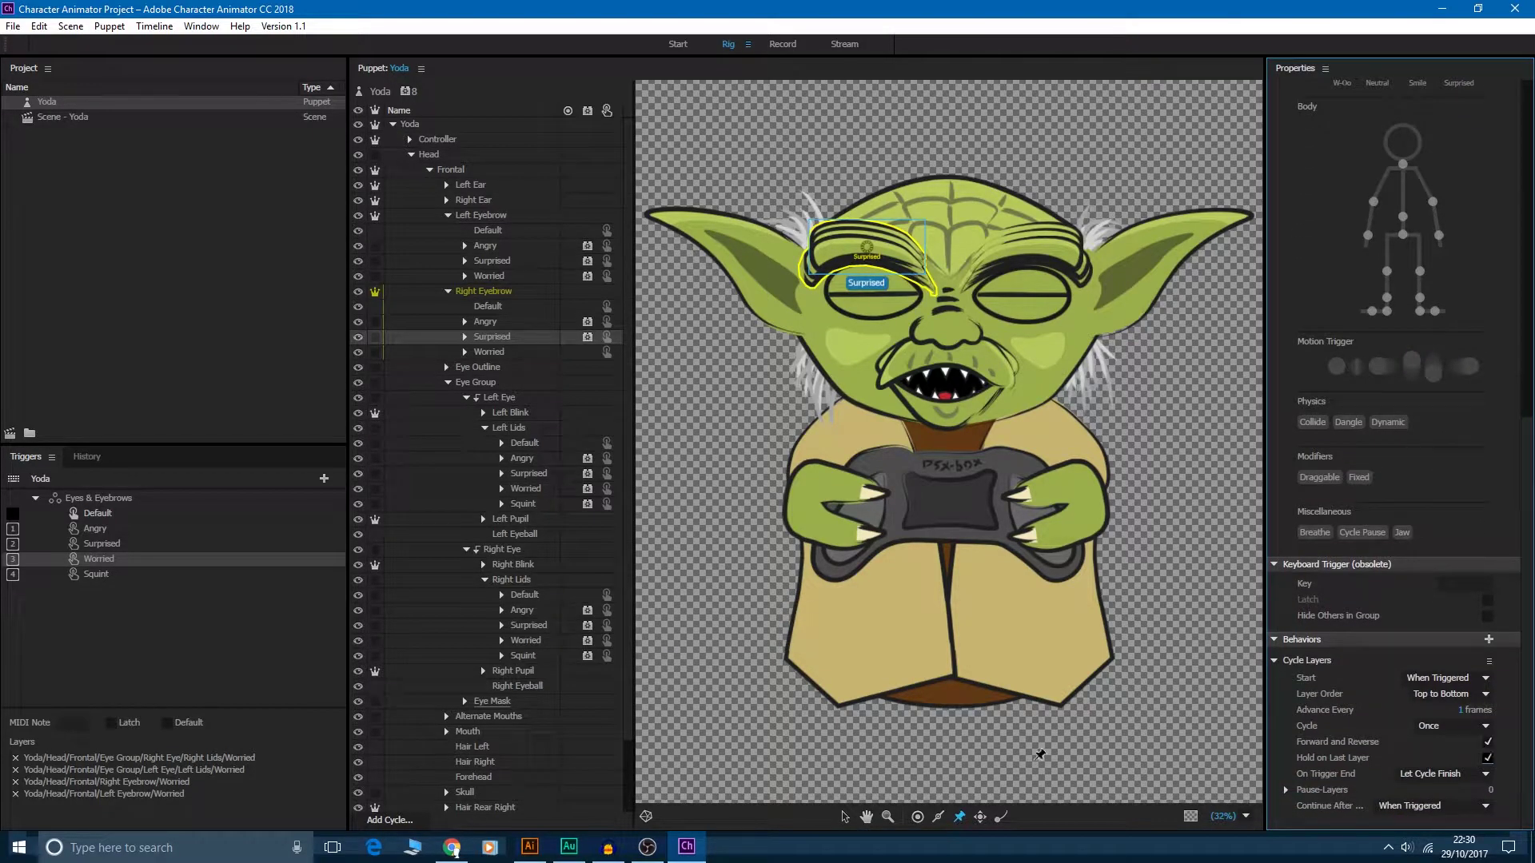
- Add a Cycle Layers behavior to the Worried layer under Right Eyebrow, with Forward and Reverse and Hold on Last Layer enabled
left_click(489, 352)
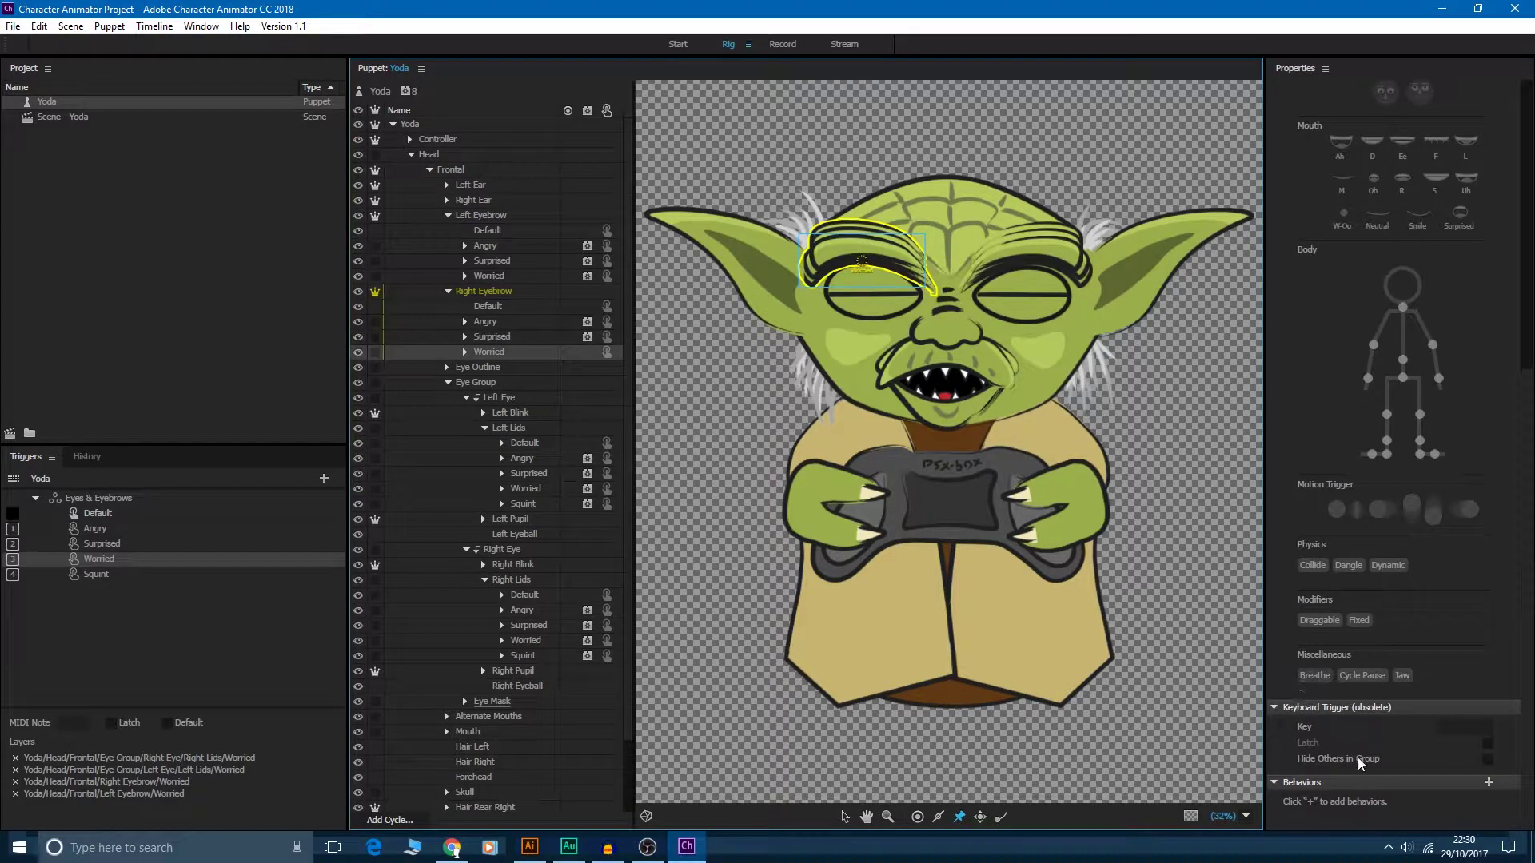
left_click(1488, 782)
left_click(1458, 485)
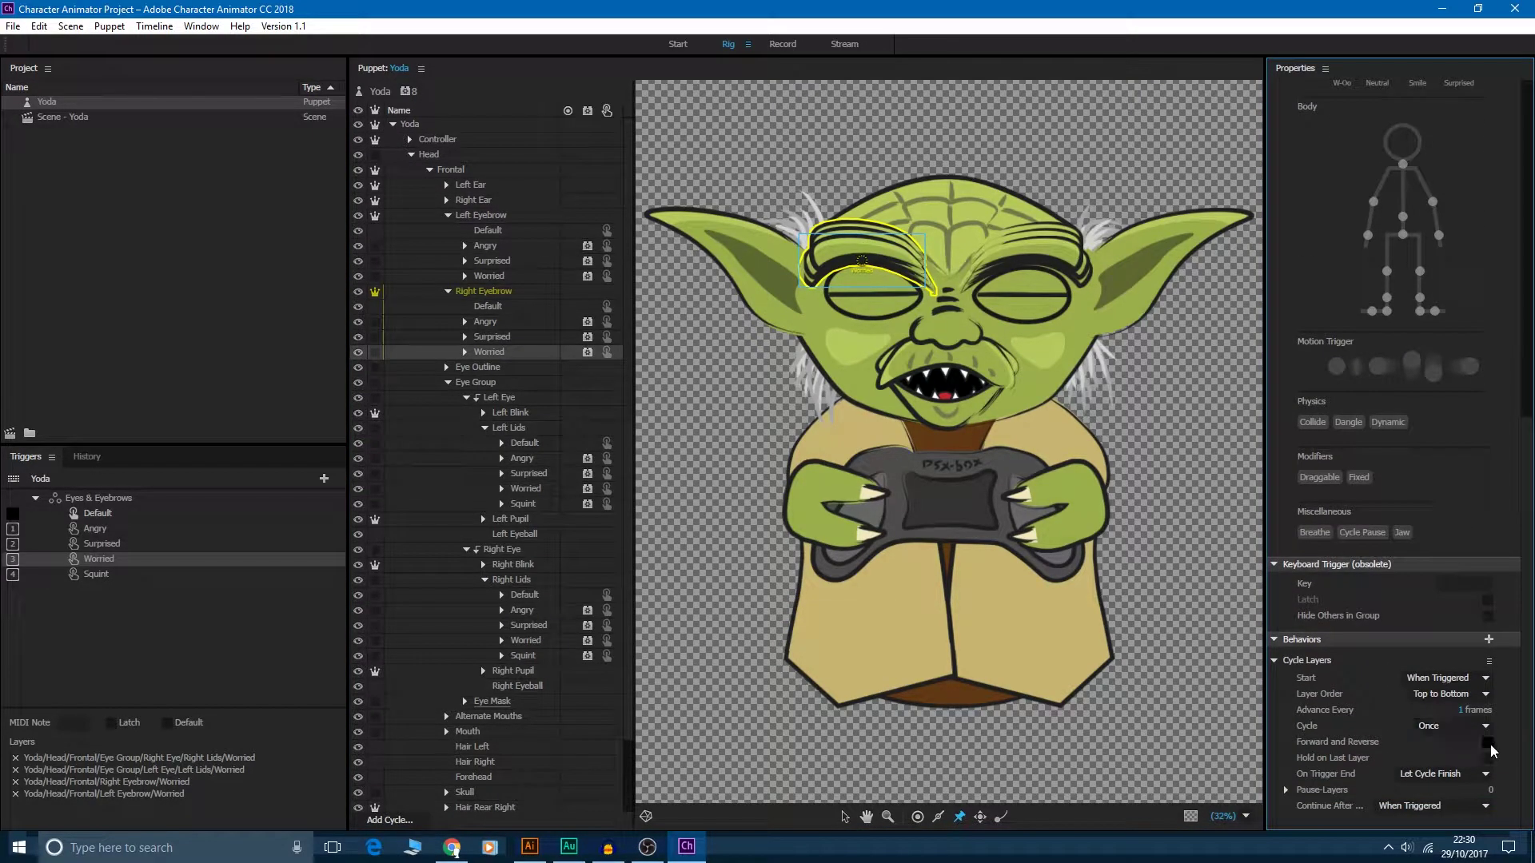
left_click(1488, 744)
- Test the triggered eye and eyebrow expressions in Scene - Yoda, rechecking the puppet's rig before returning to the scene
double_click(74, 113)
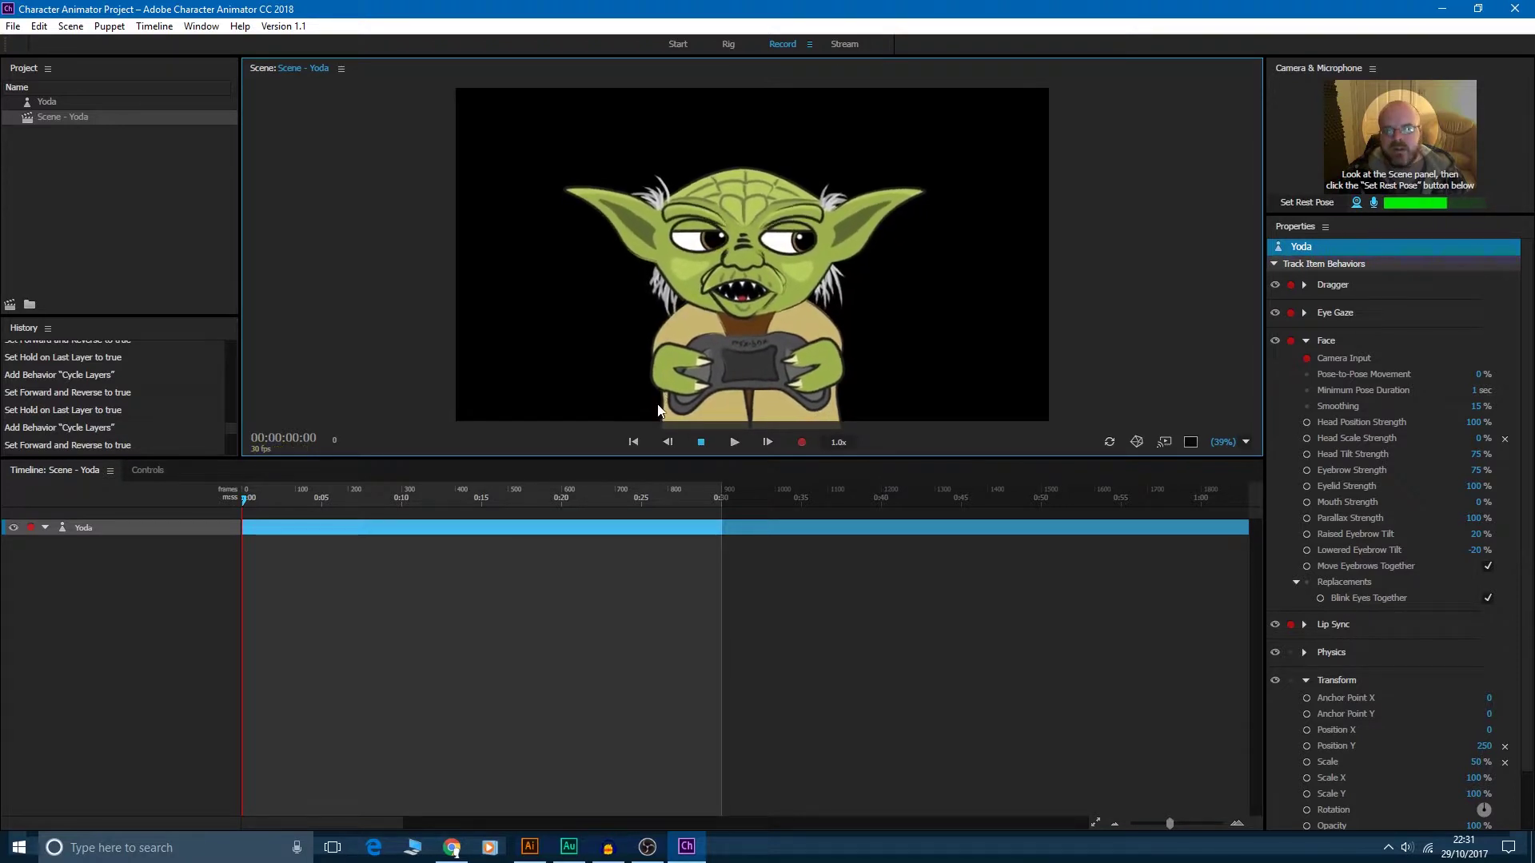
double_click(52, 101)
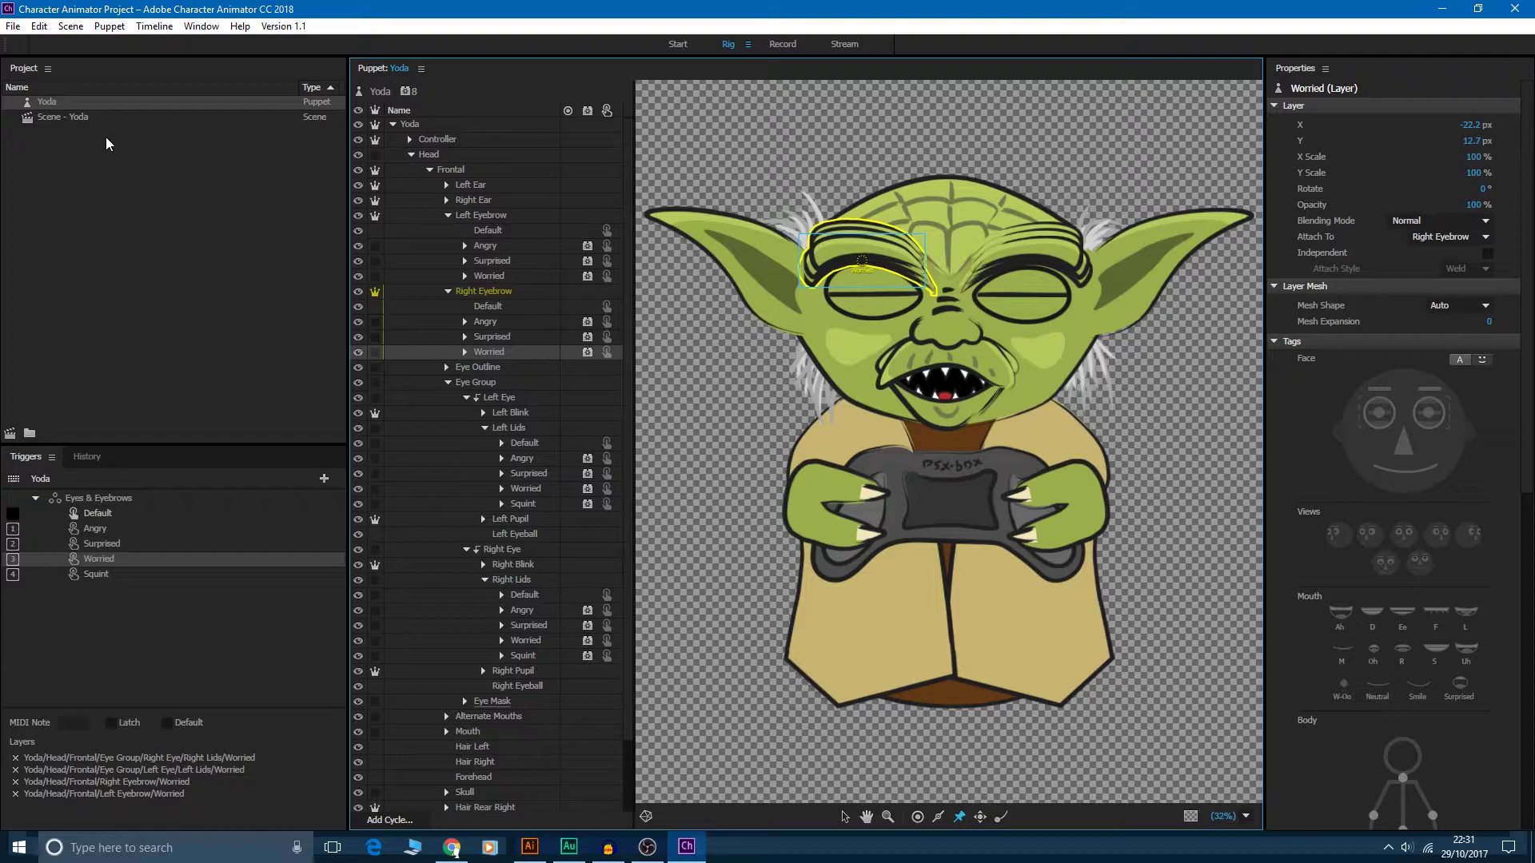
double_click(90, 115)
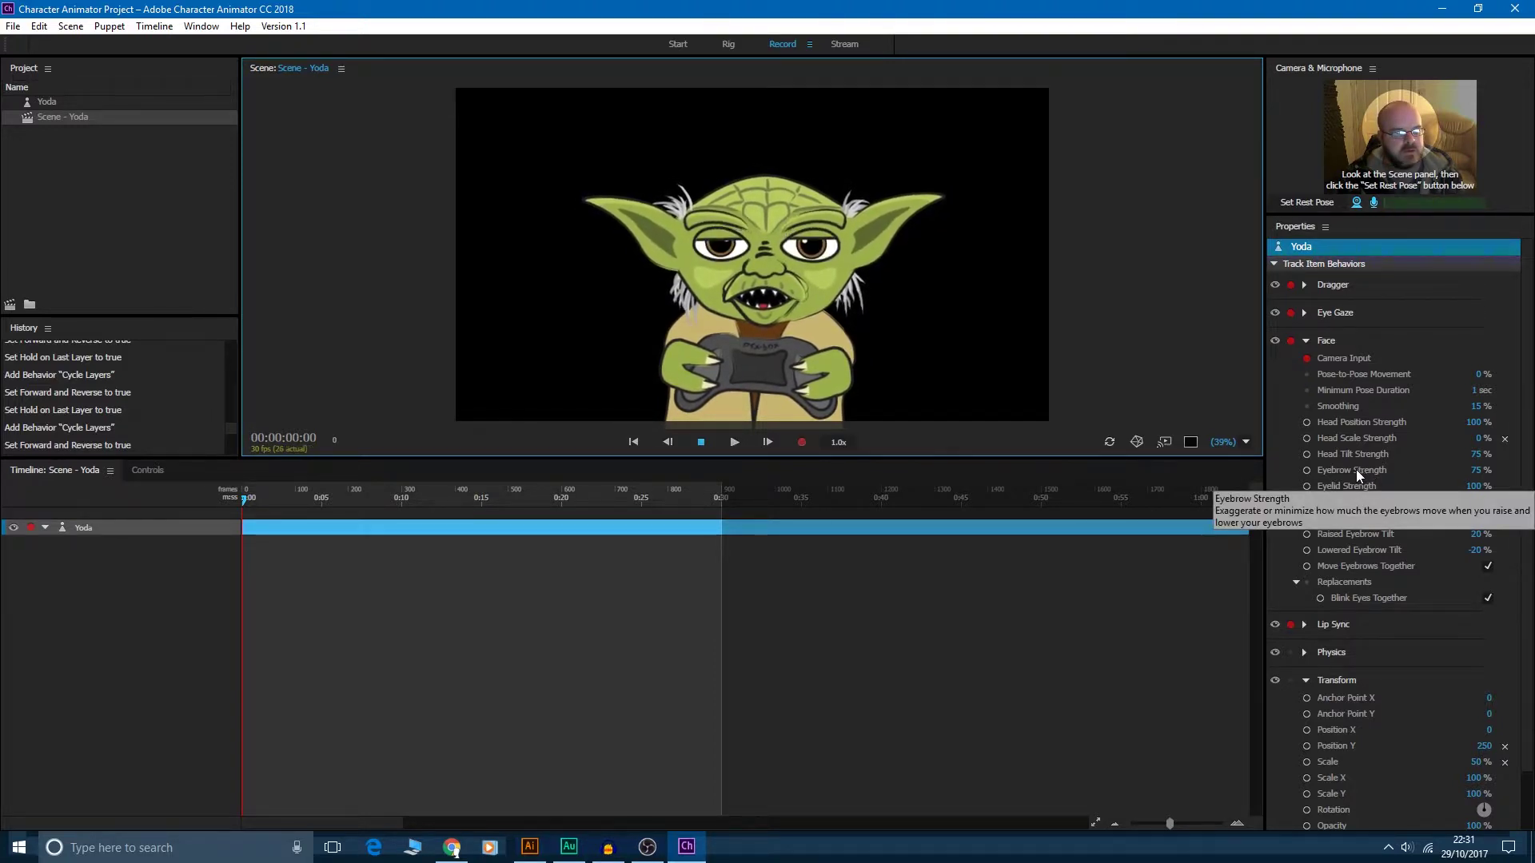
- Set the Face behavior's Eyebrow Strength and Eyelid Strength to 0% for the Yoda track
left_click(1472, 470)
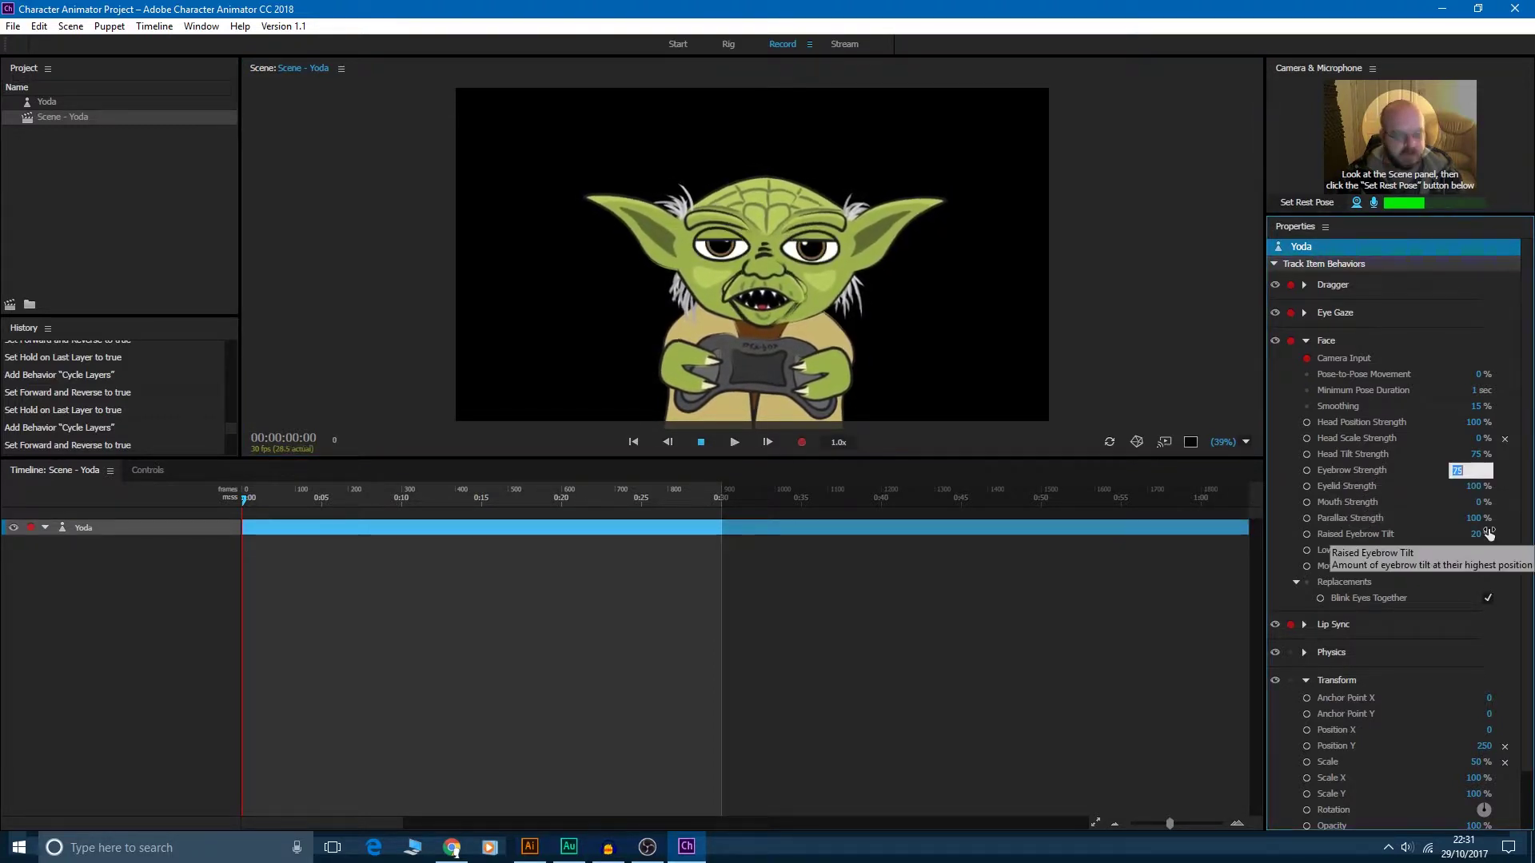
type("0")
key("Return")
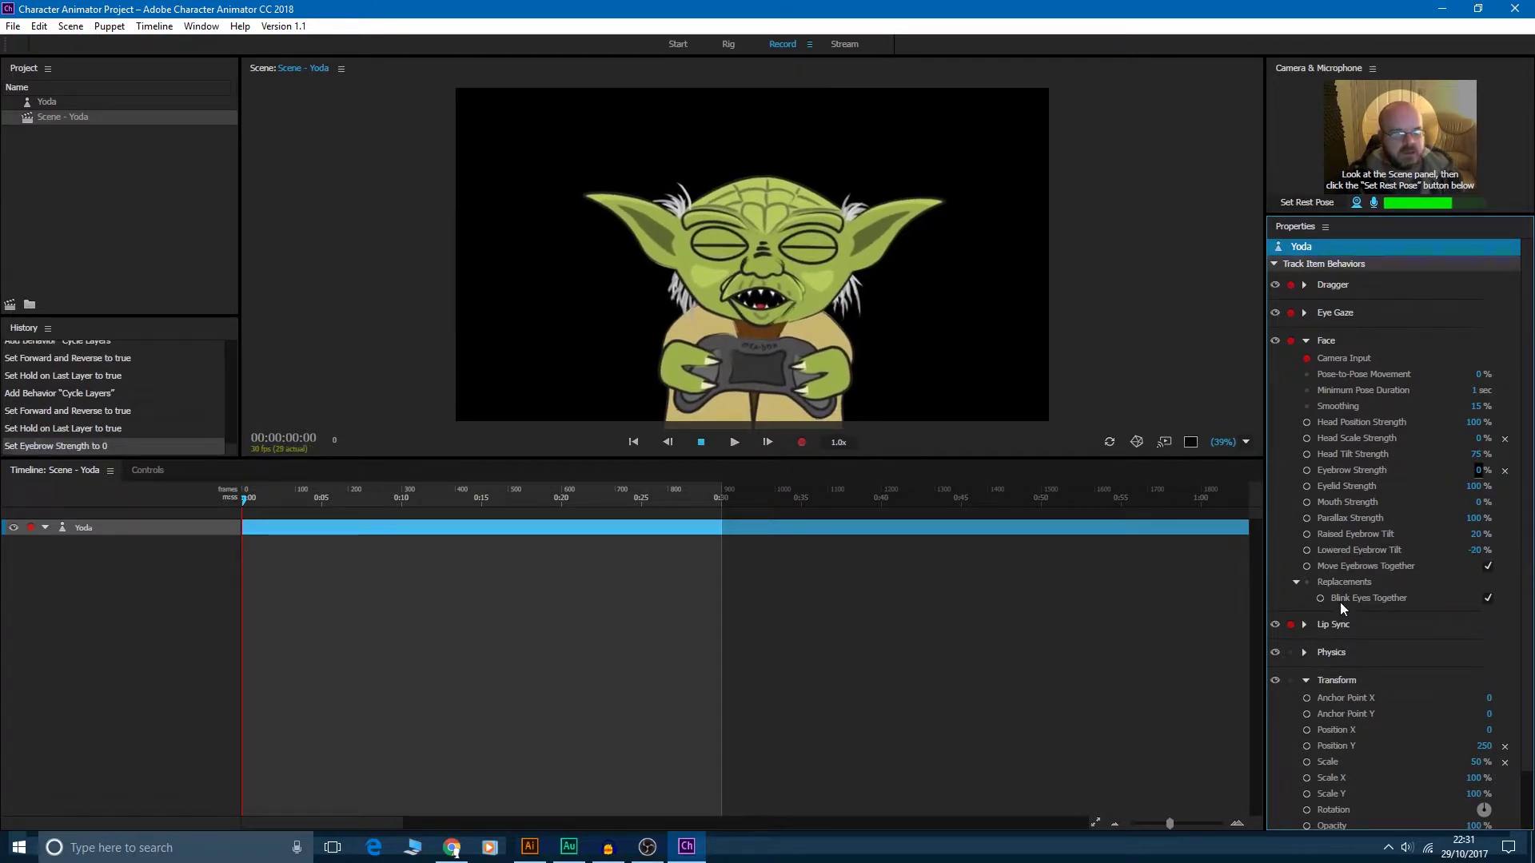
left_click(1477, 486)
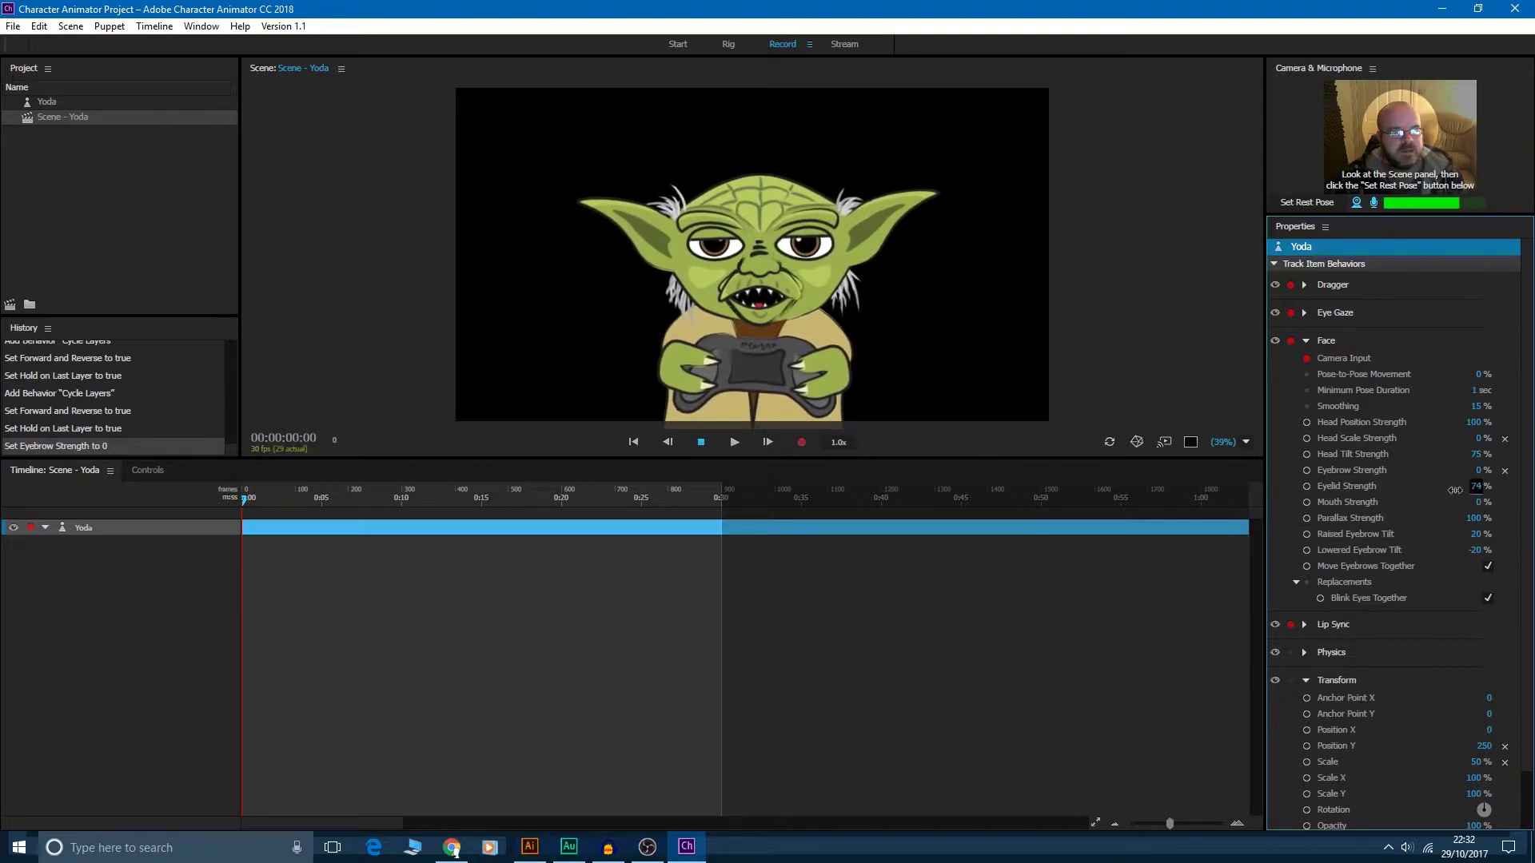
type("0")
key("Return")
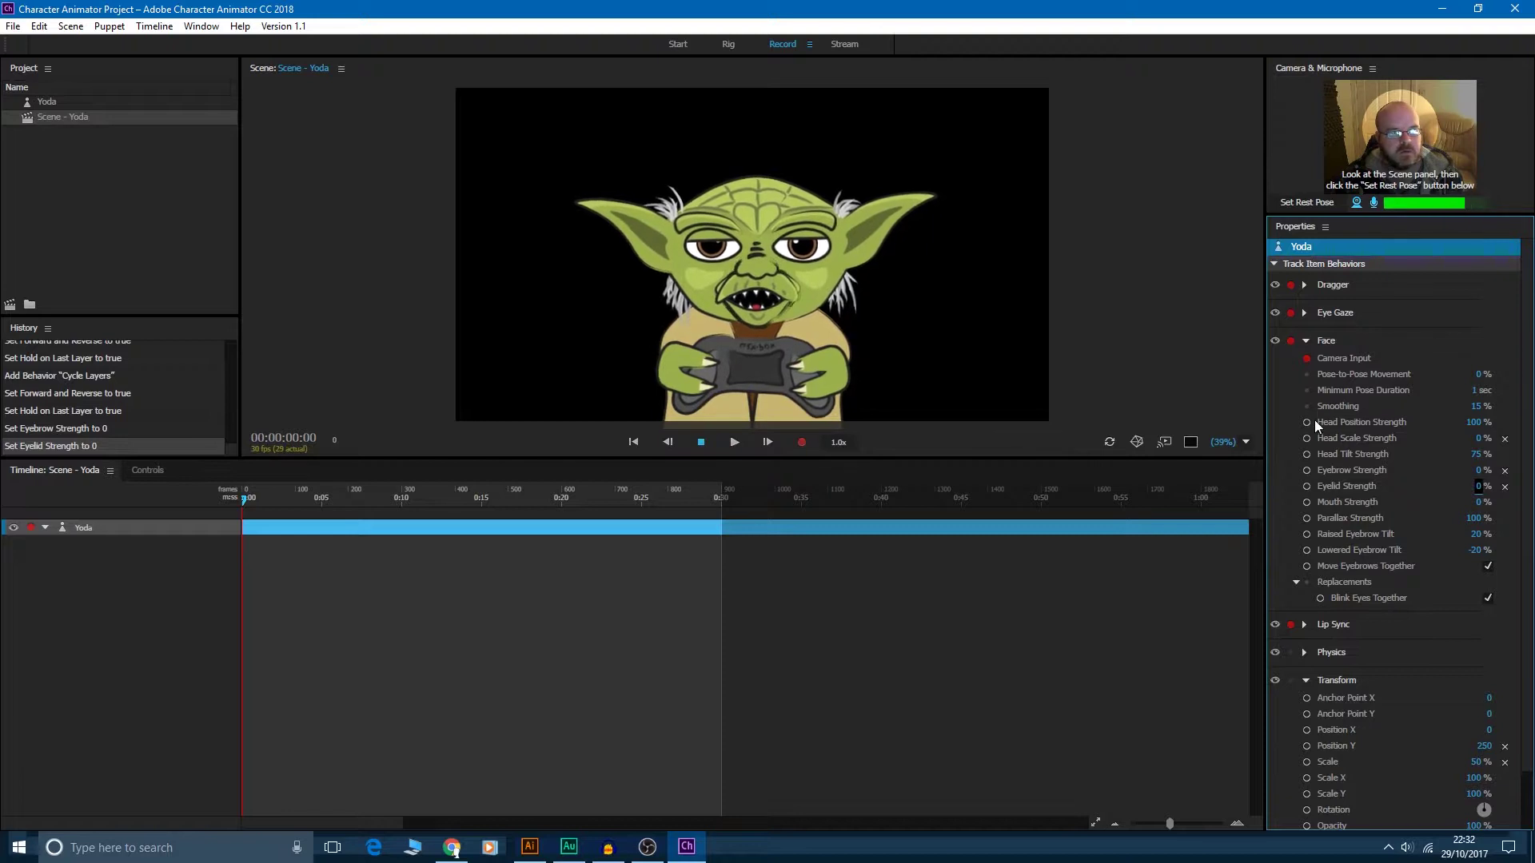
- Switch the Eye Gaze behavior from Camera Input to Keyboard Input, setting the camera rest pose along the way
left_click(1306, 313)
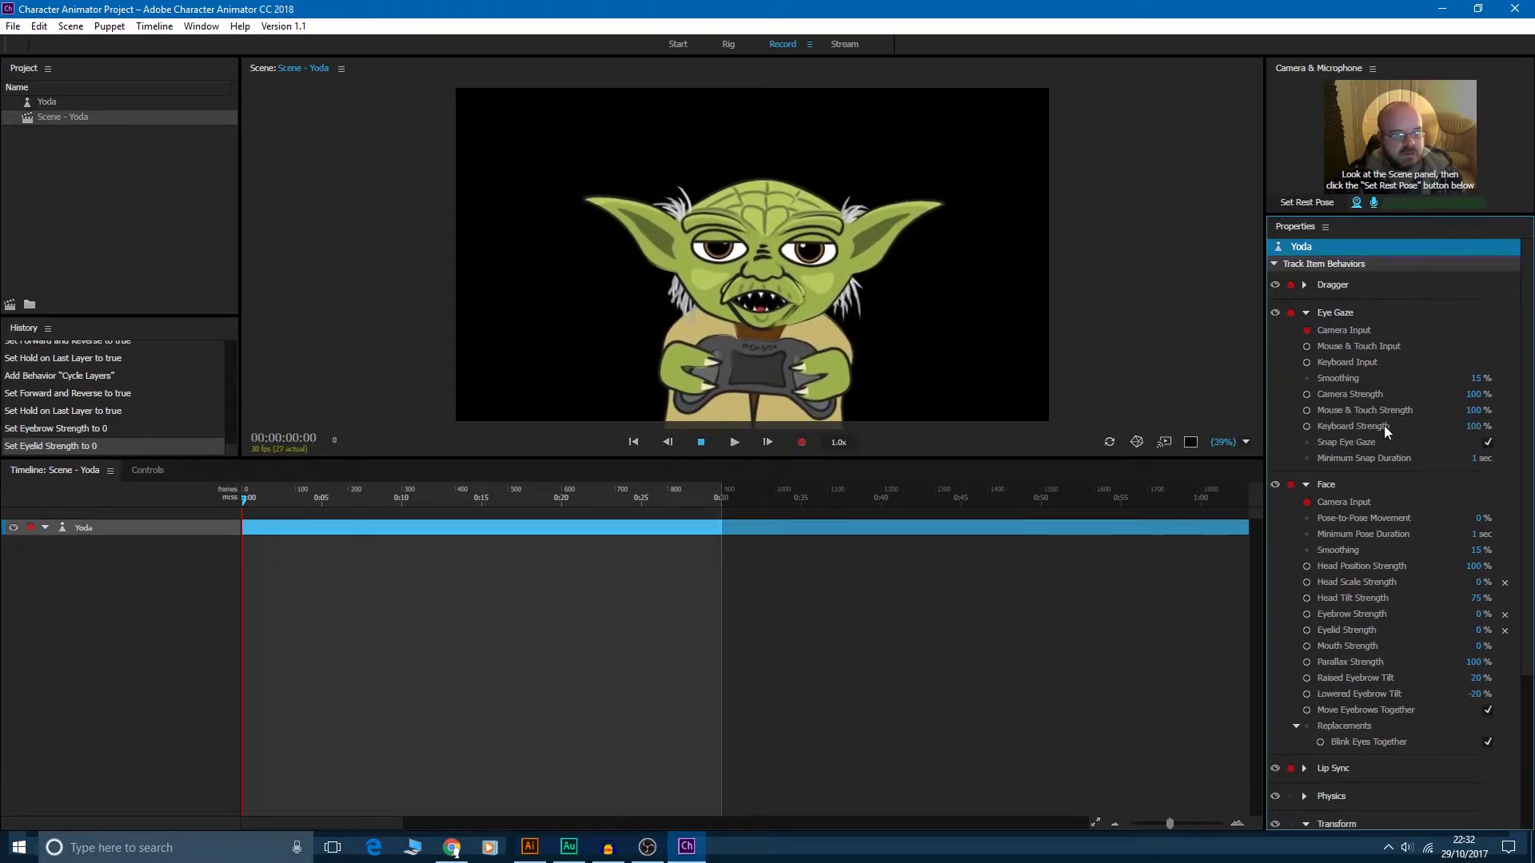
left_click(1306, 363)
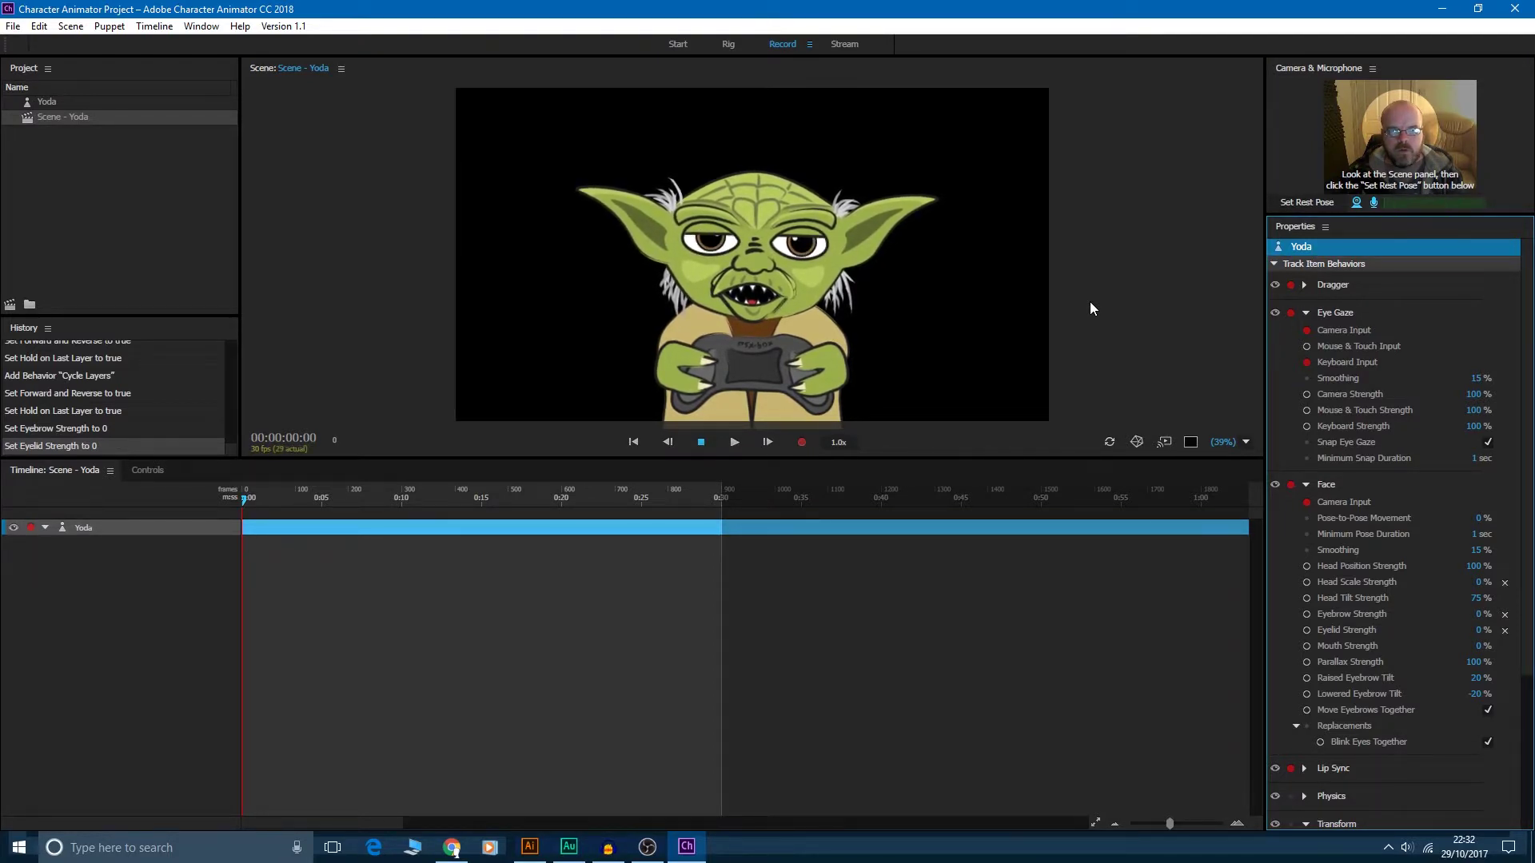
left_click(1307, 202)
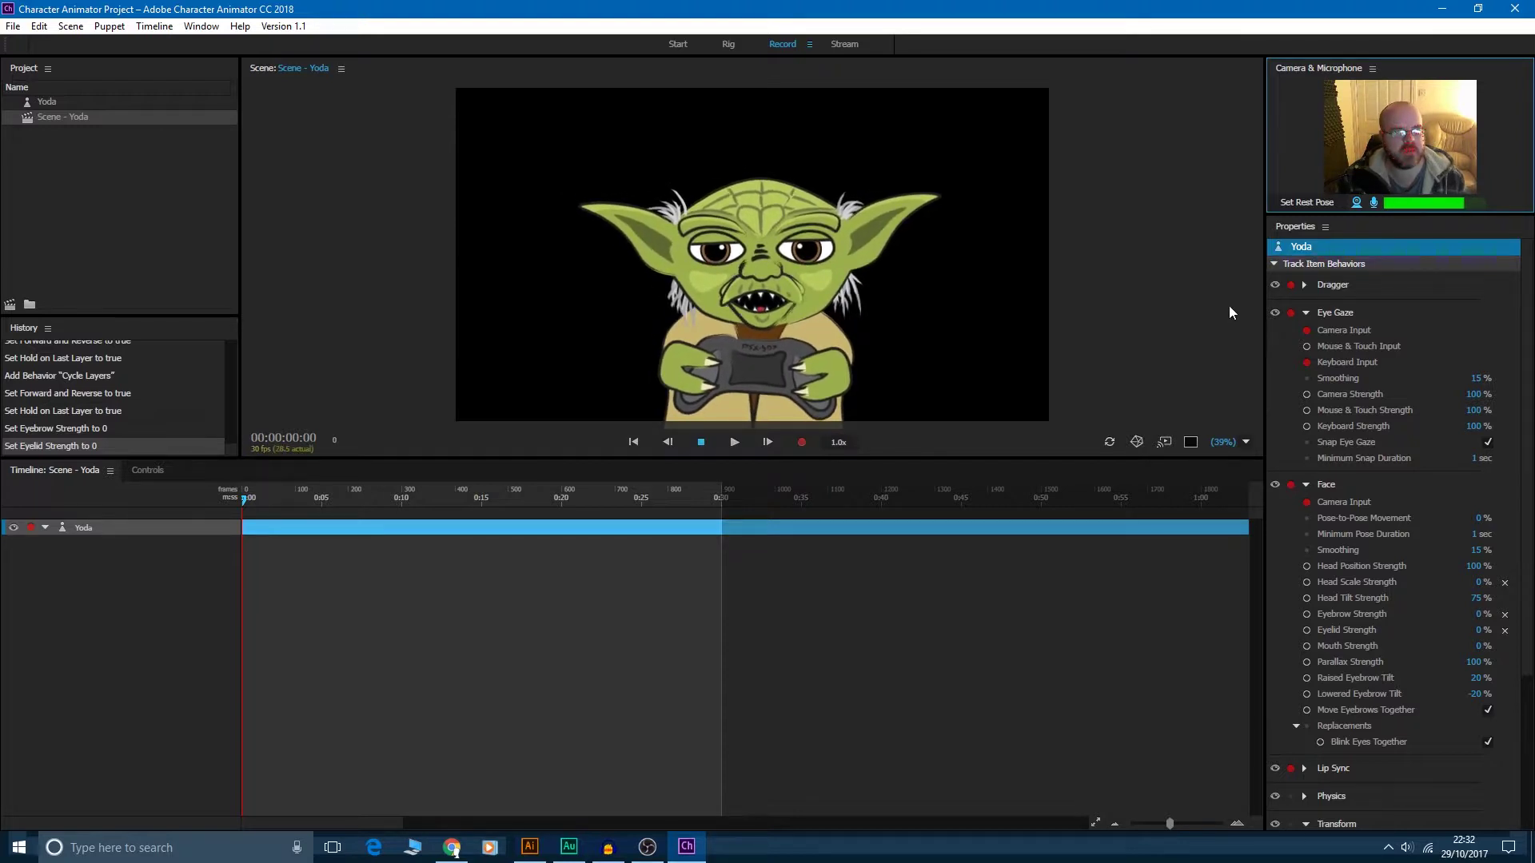
left_click(1306, 331)
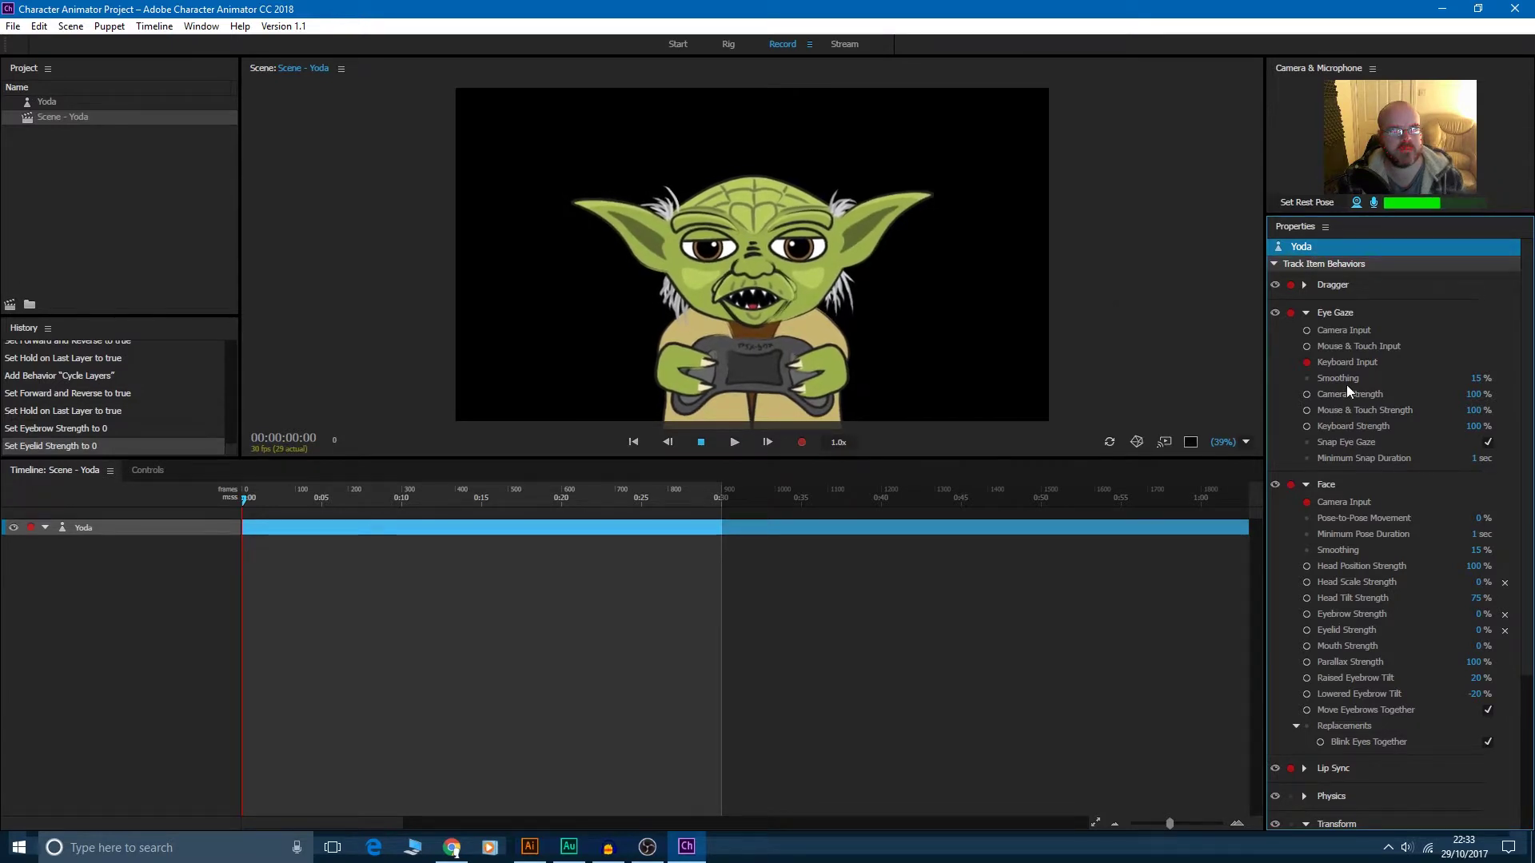
- Switch to Yoda.ai in Illustrator and review the expression layers inside the +Left Eyebrow group
left_click(1289, 313)
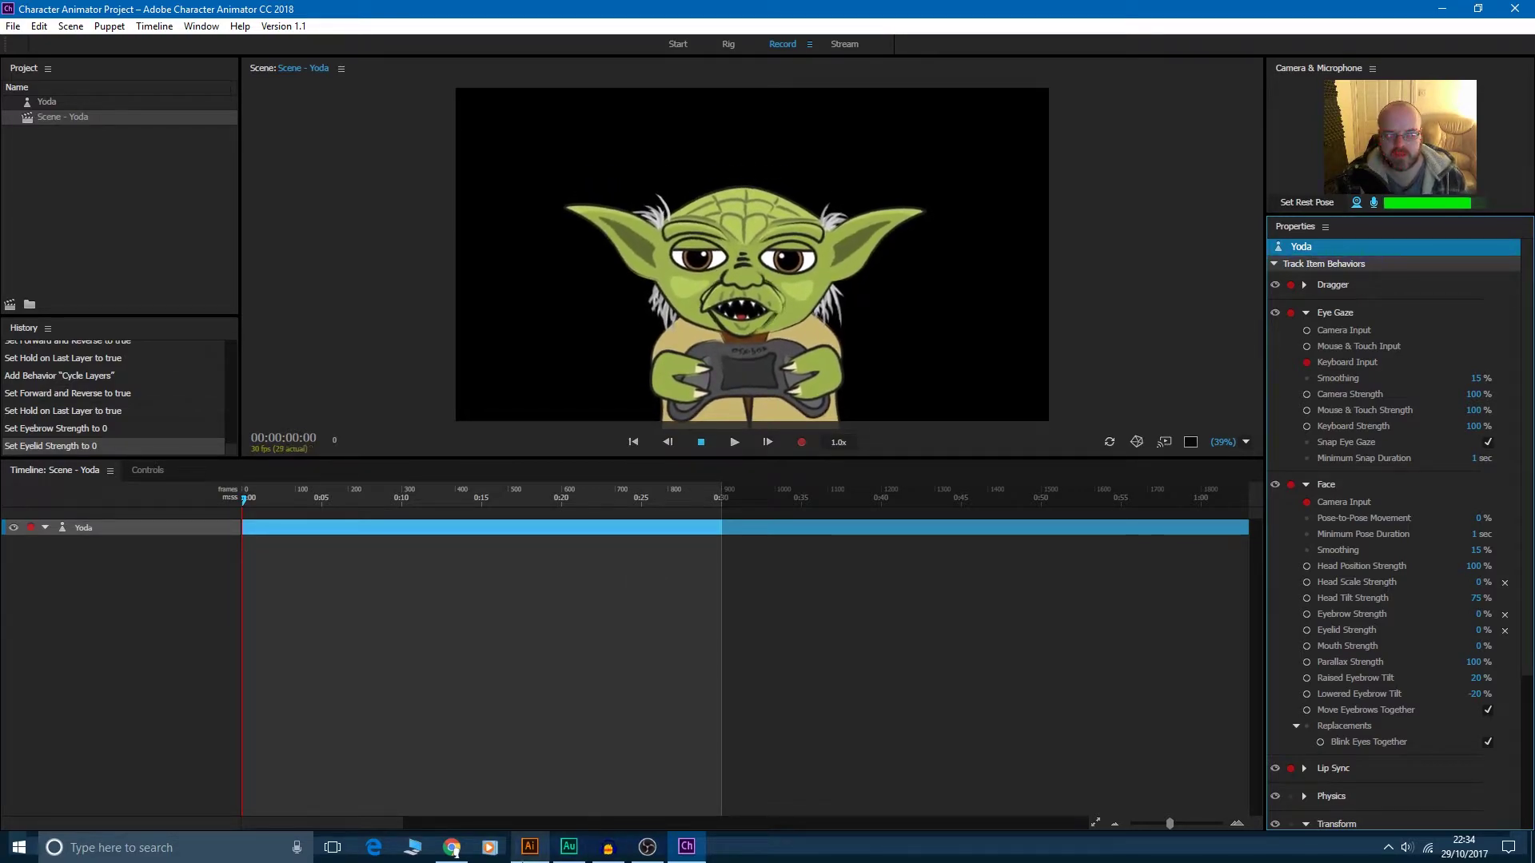
left_click(529, 846)
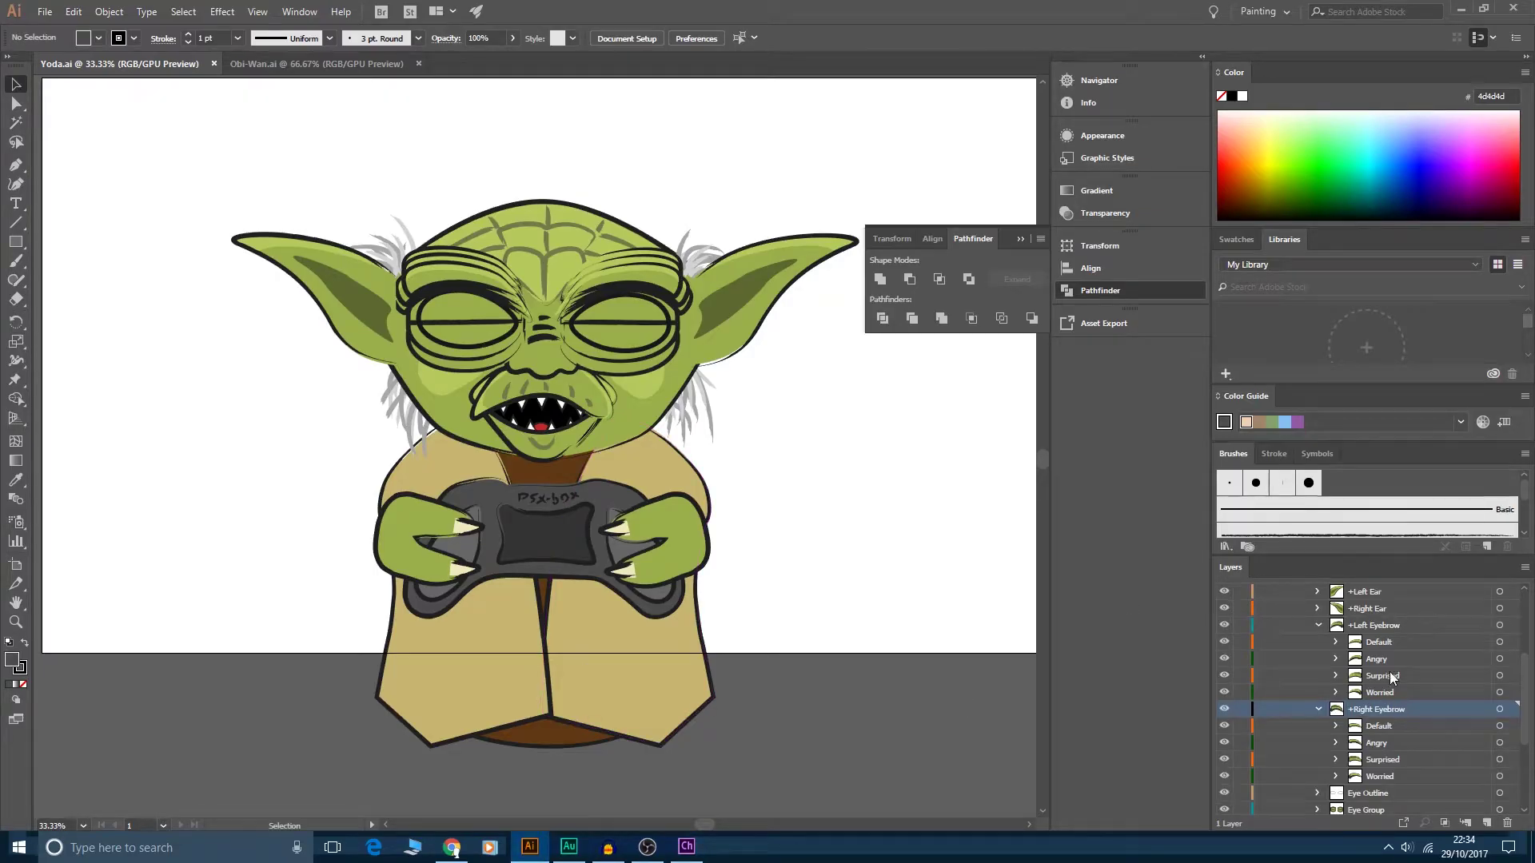
left_click(1373, 626)
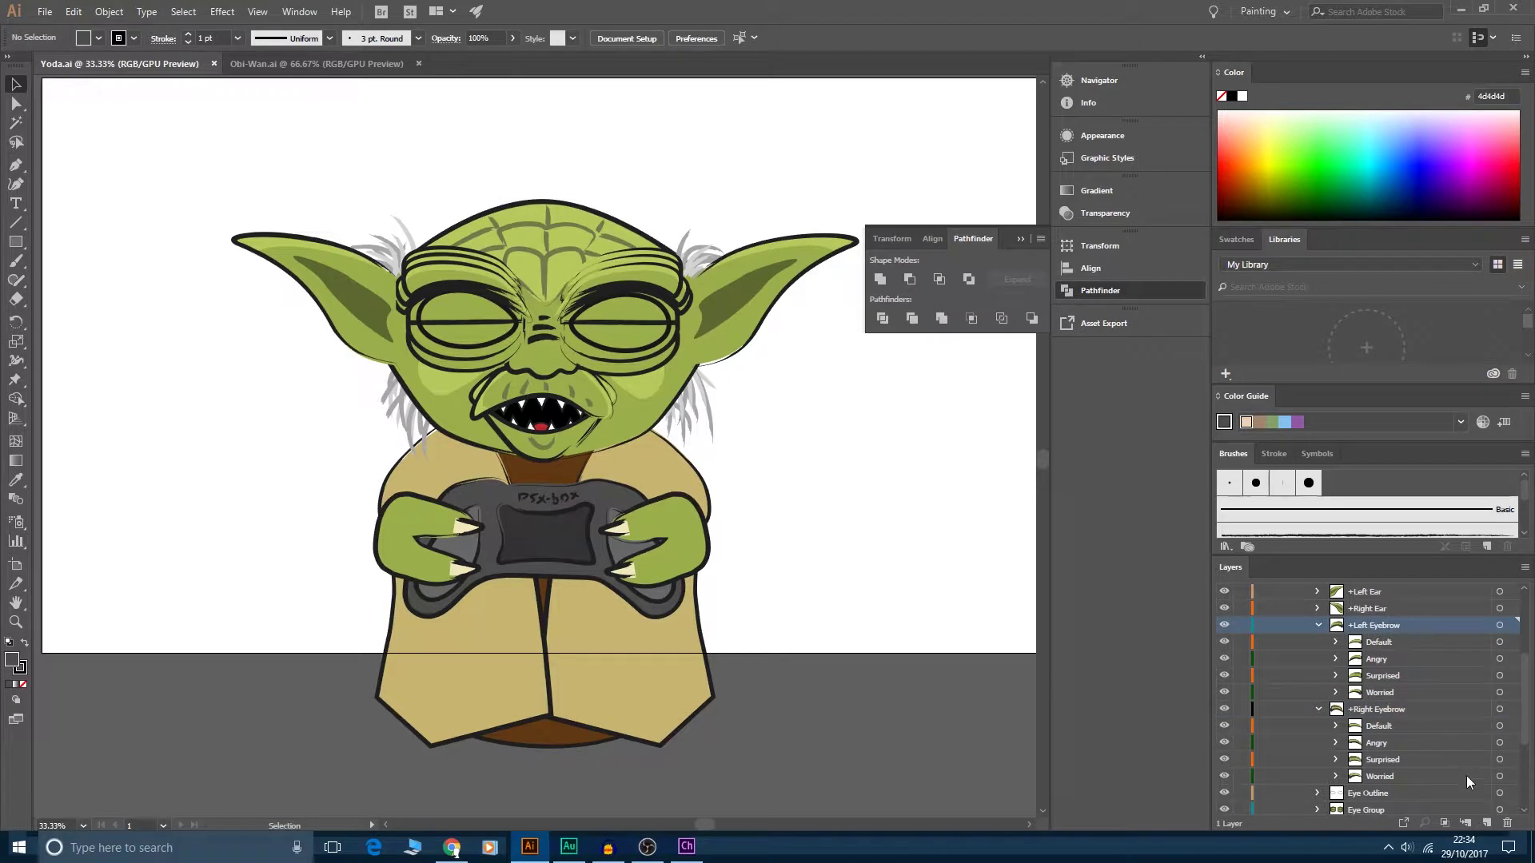
left_click(1377, 643)
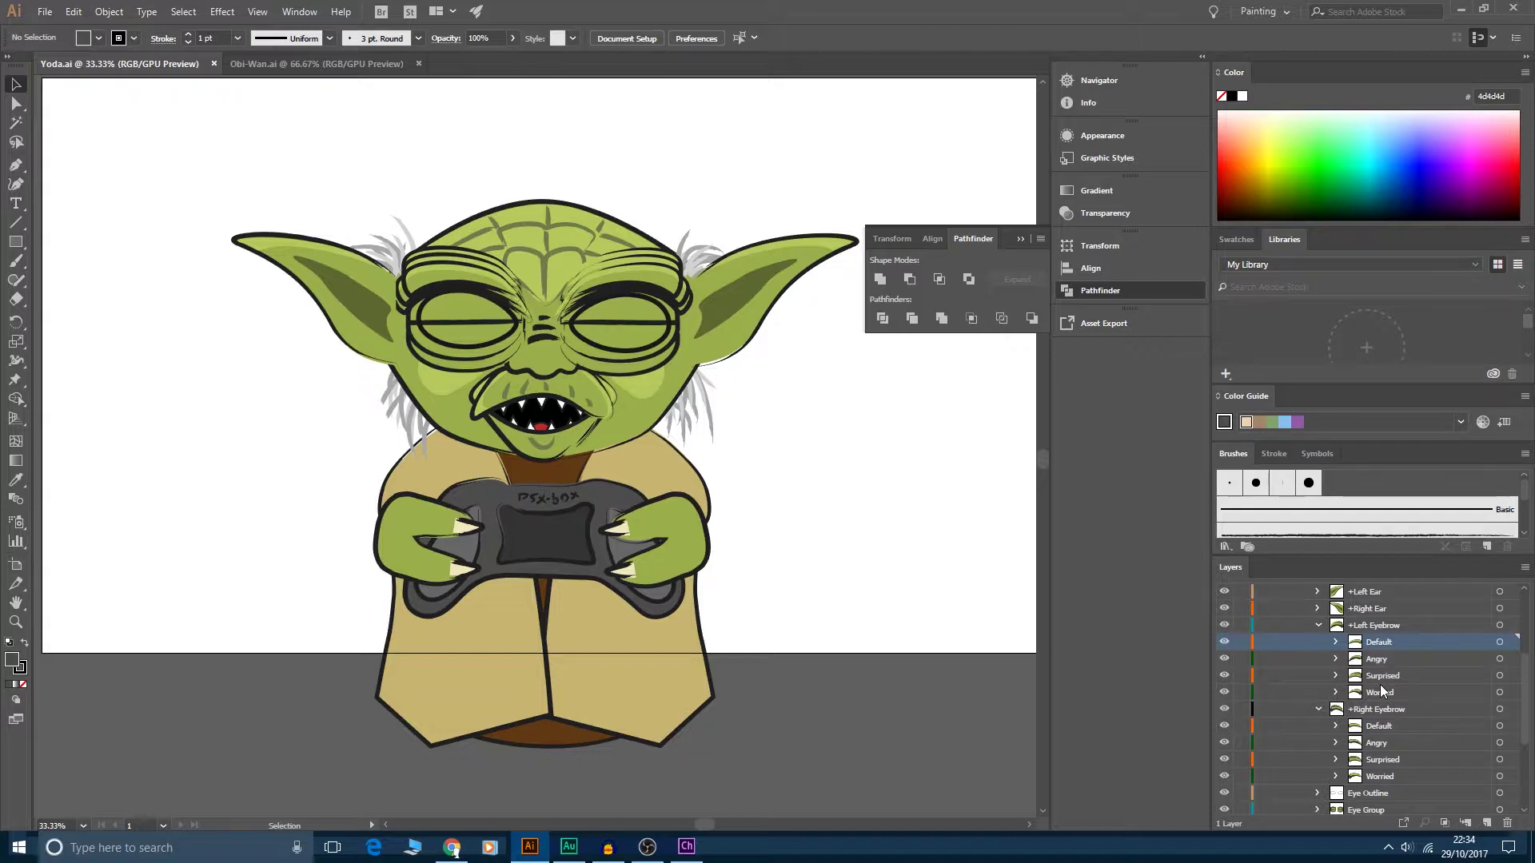
scroll(1383, 695, "down", 3)
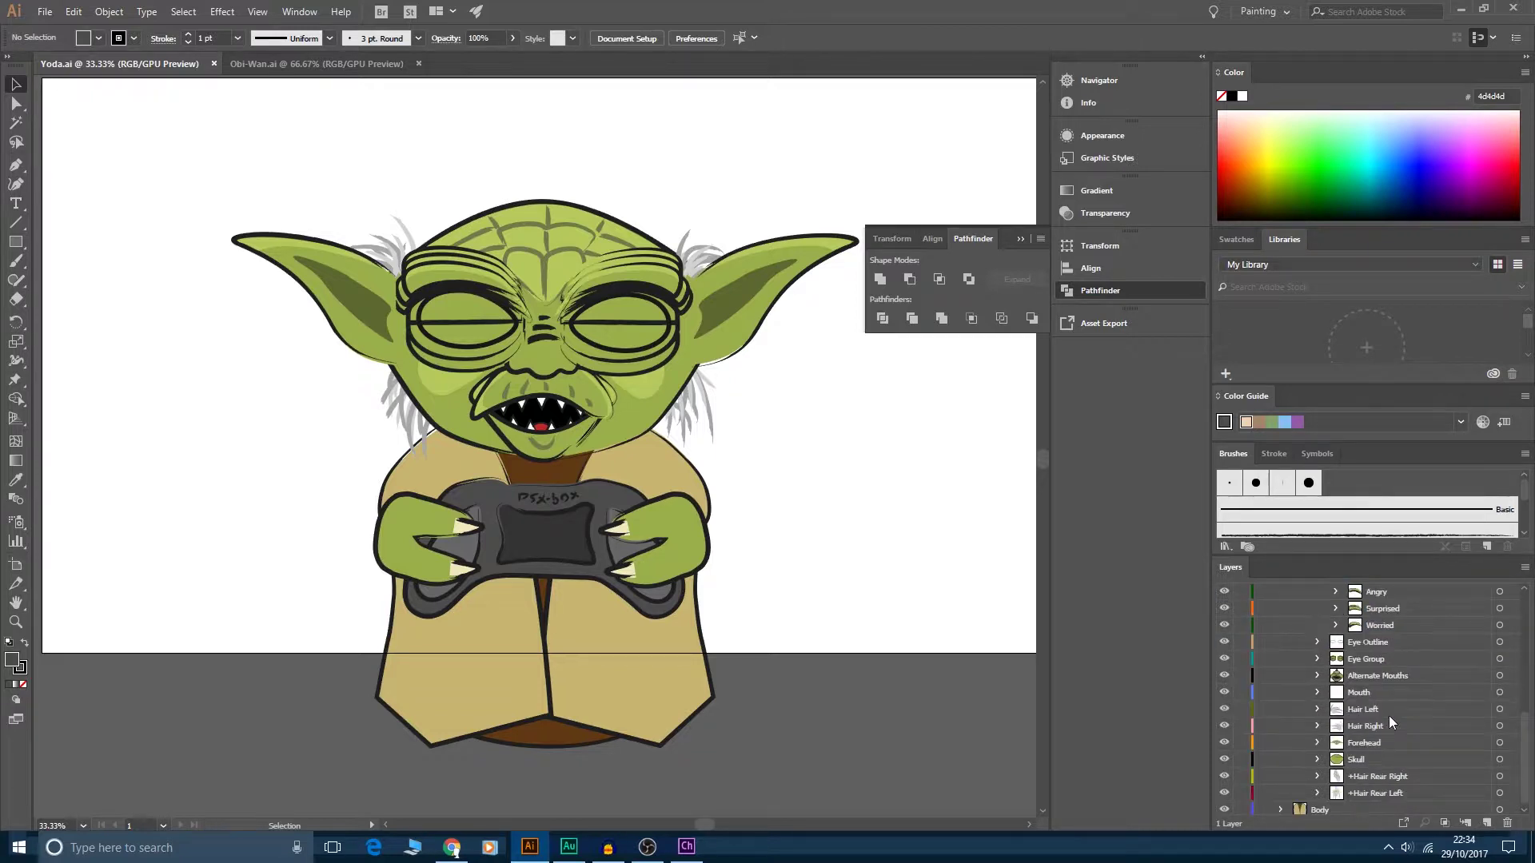
- Expand Eye Group, Left Eye and Left Lids to list the left eyelid expression layers
left_click(1318, 659)
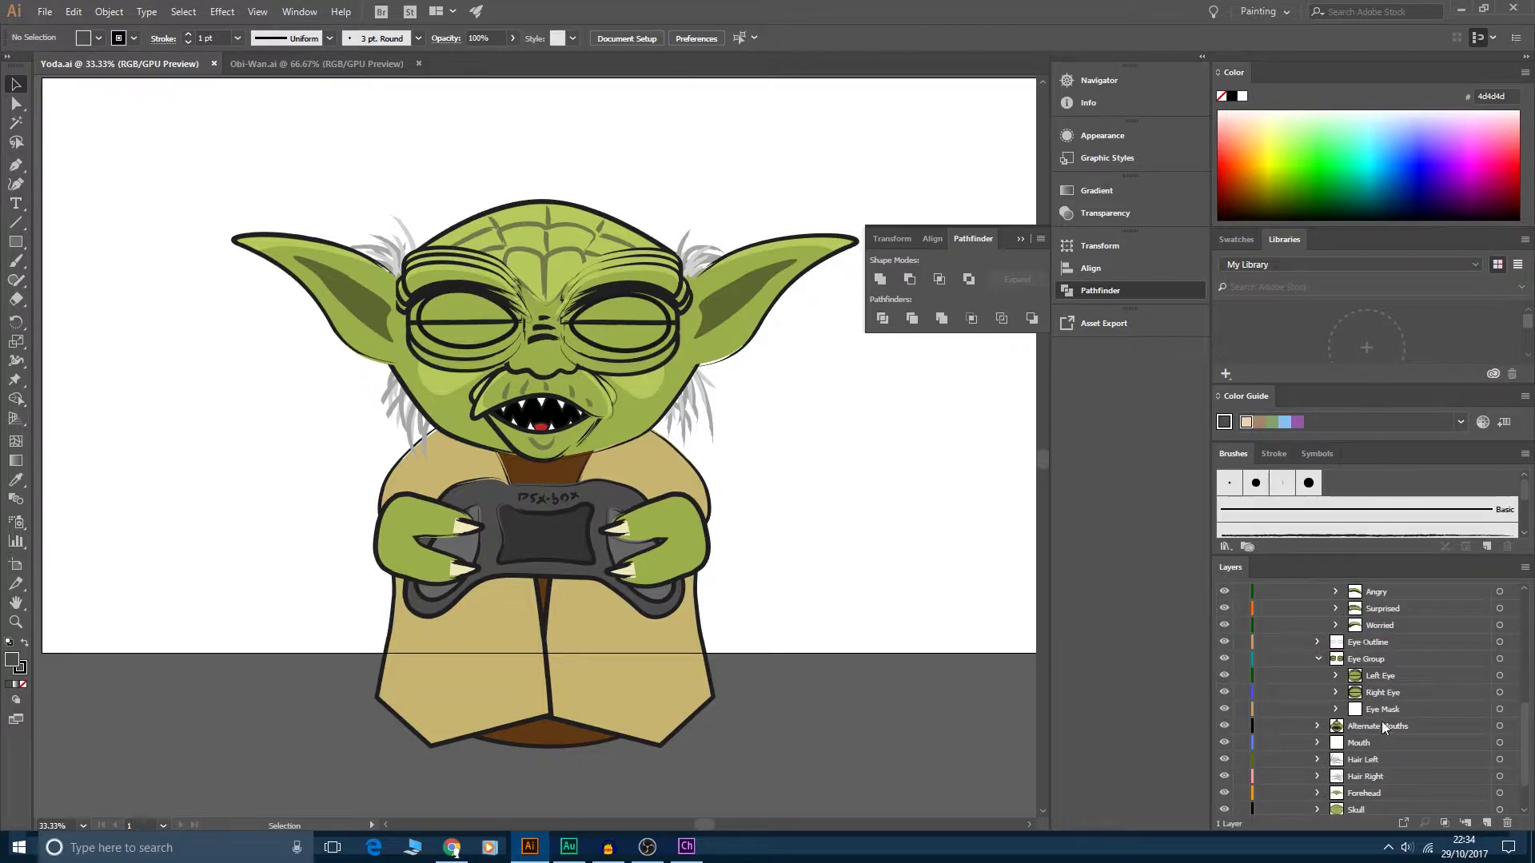
left_click(1335, 676)
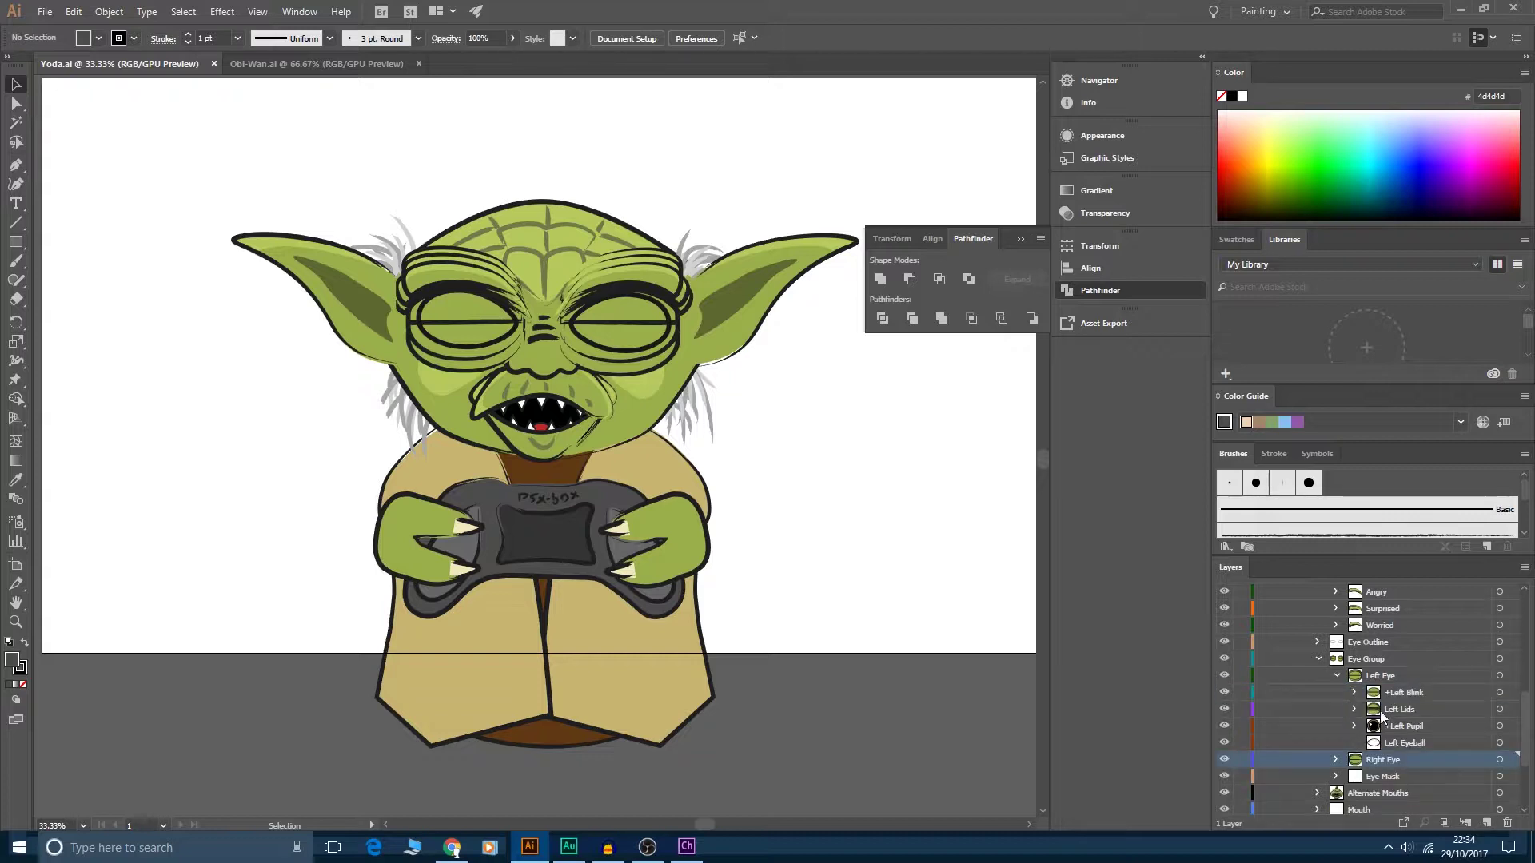
scroll(1379, 711, "down", 1)
left_click(1380, 709)
left_click(1400, 663)
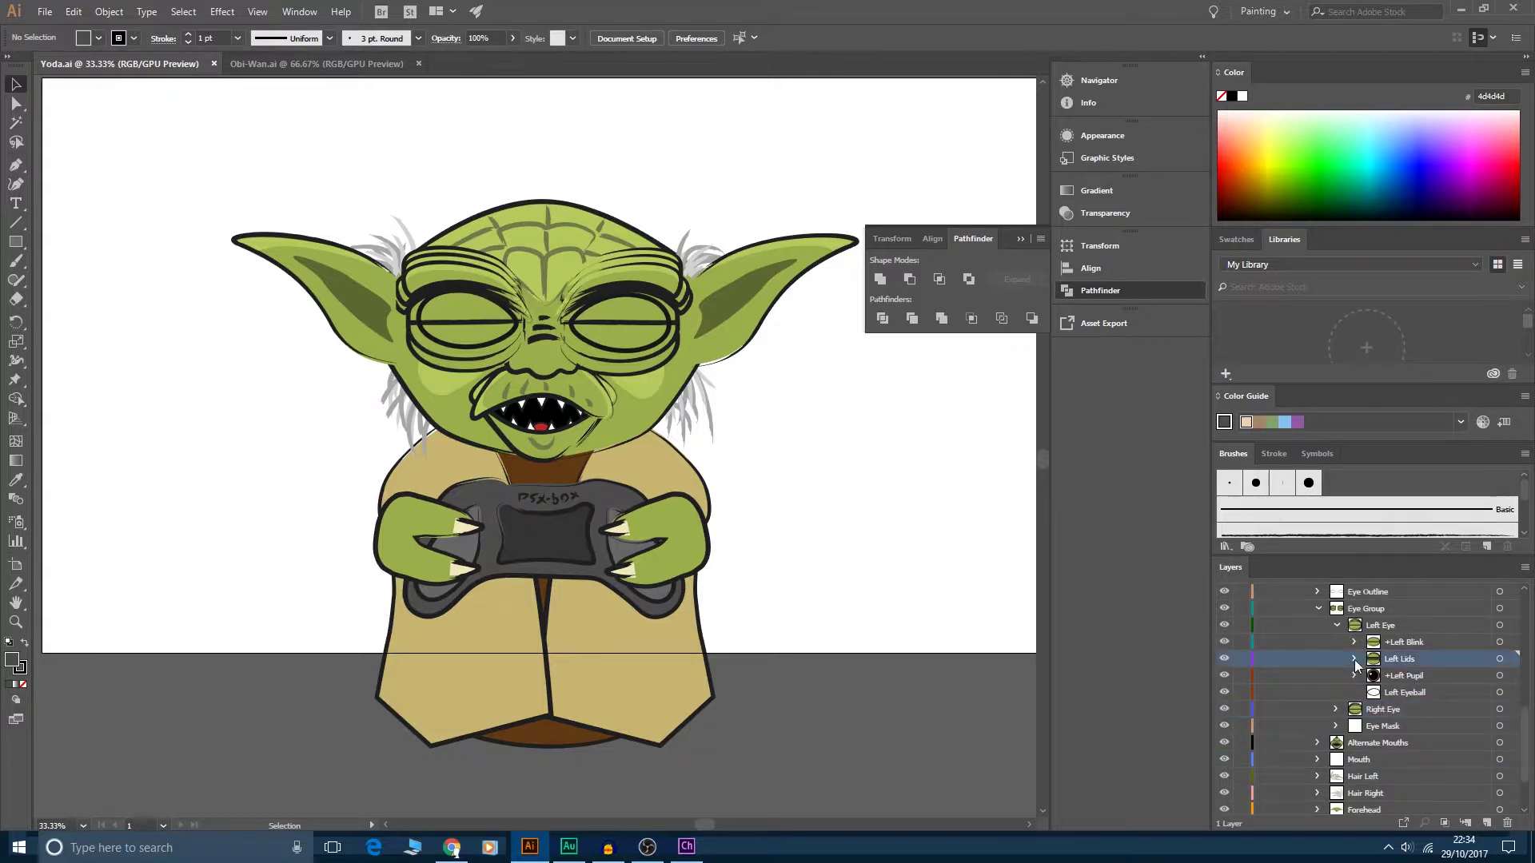
left_click(1353, 658)
left_click(1352, 659)
left_click(1354, 659)
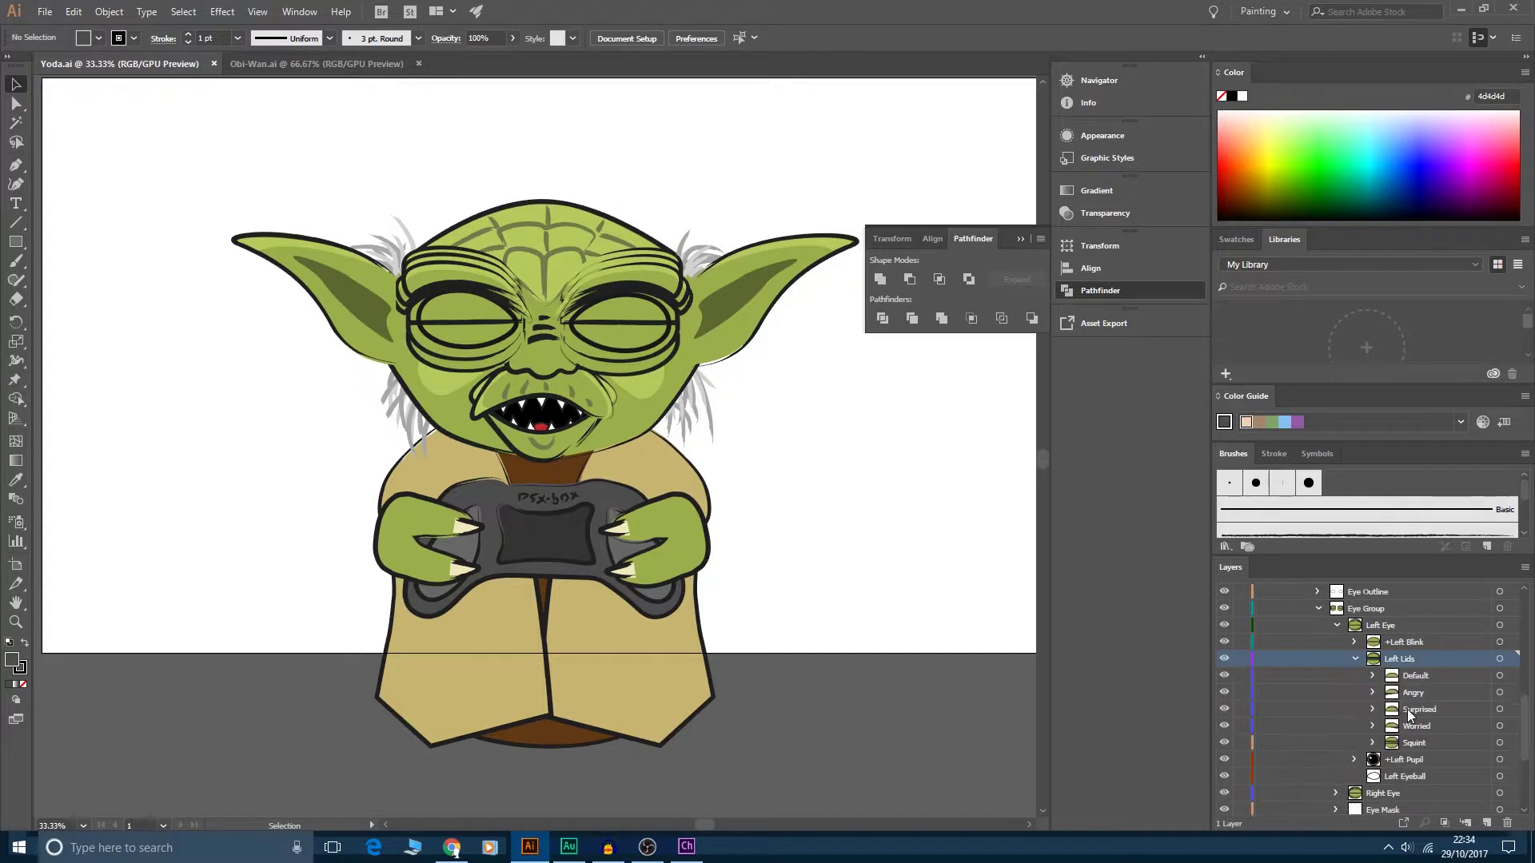
- Expand the Squint layer under Left Lids and go through its numbered sublayers 1, 2 and 3
scroll(1407, 708, "down", 1)
left_click(1414, 692)
left_click(1373, 692)
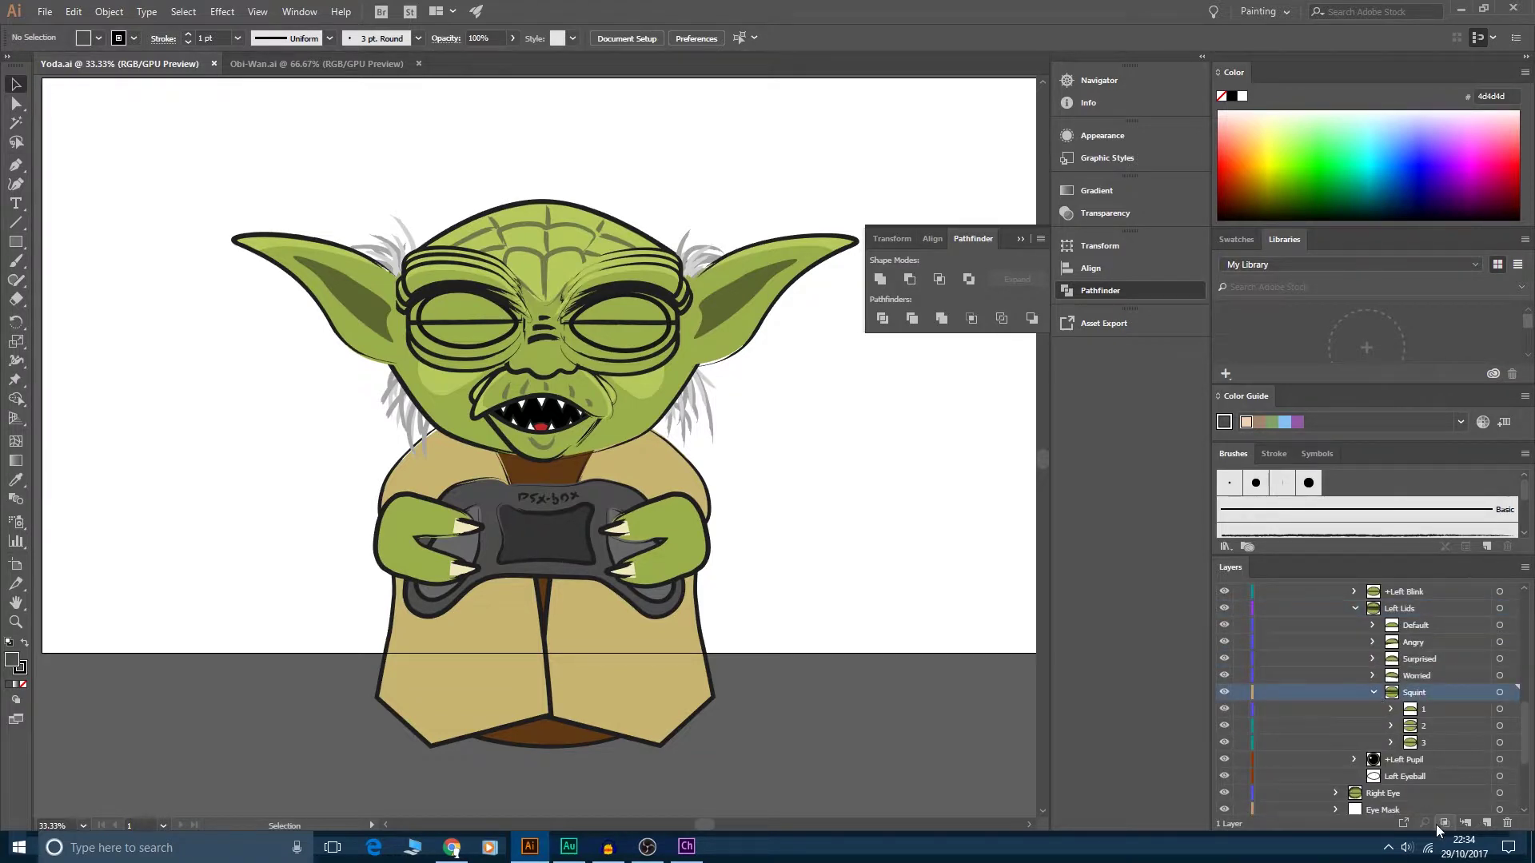
left_click(1431, 726)
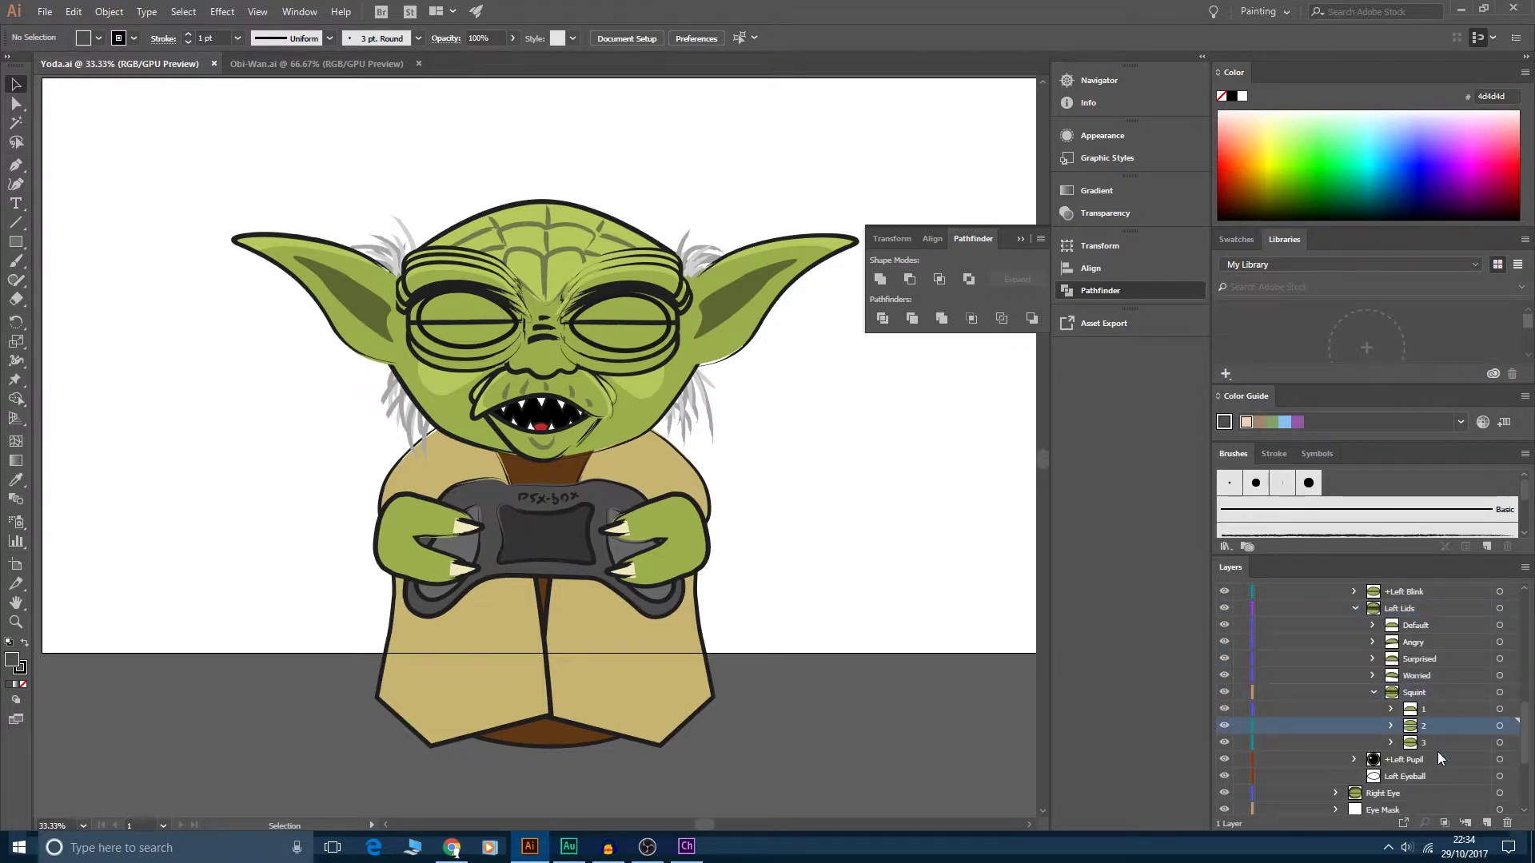
left_click(1425, 709)
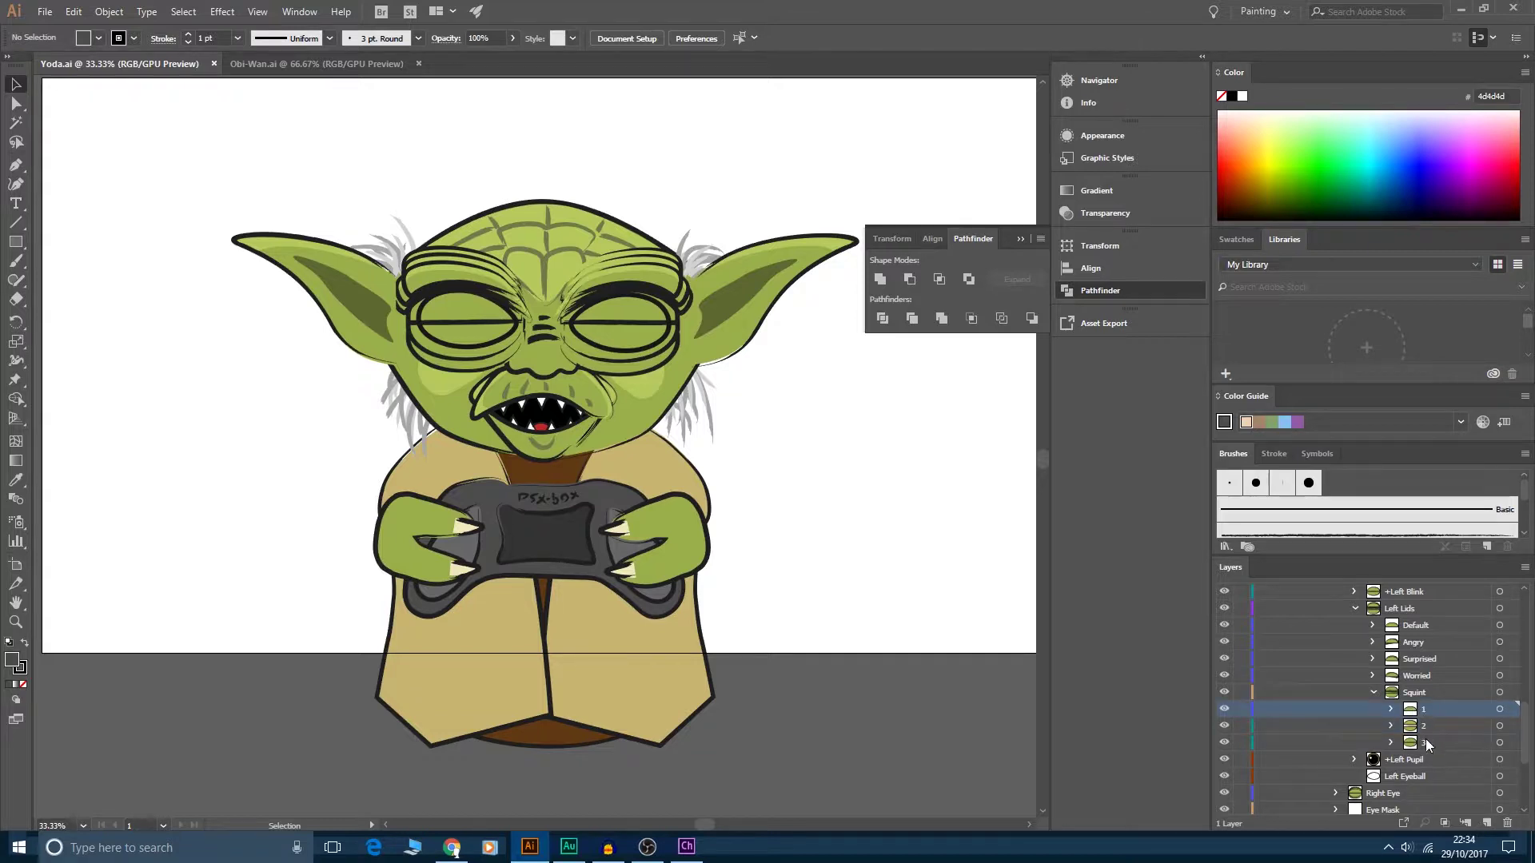
left_click(1425, 744)
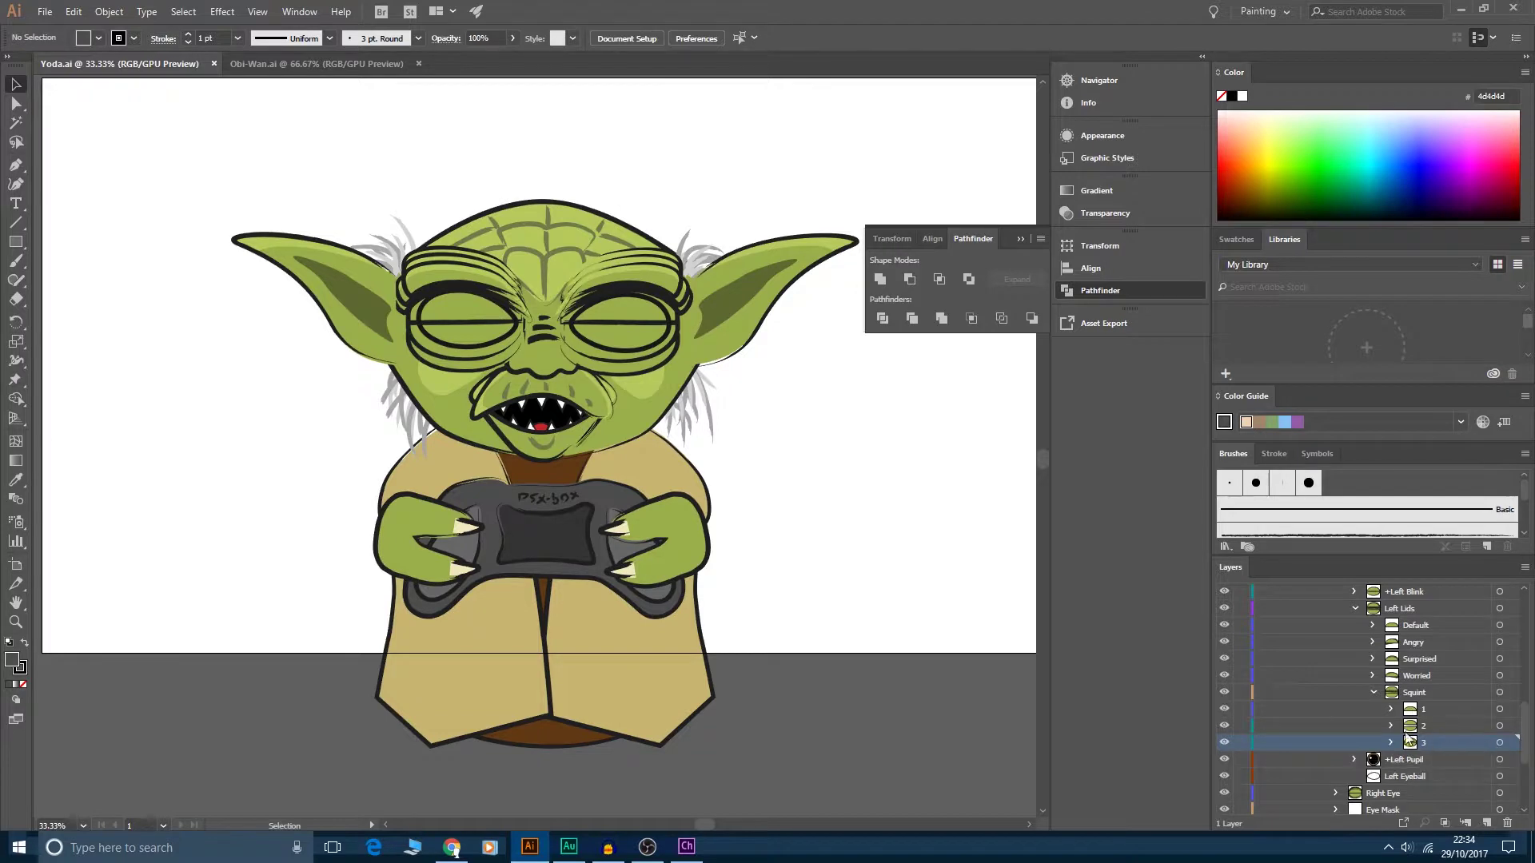
- Hide the Default, Angry, Surprised and Worried layers under Left Lids, along with the +Left Blink layer
left_click(1225, 676)
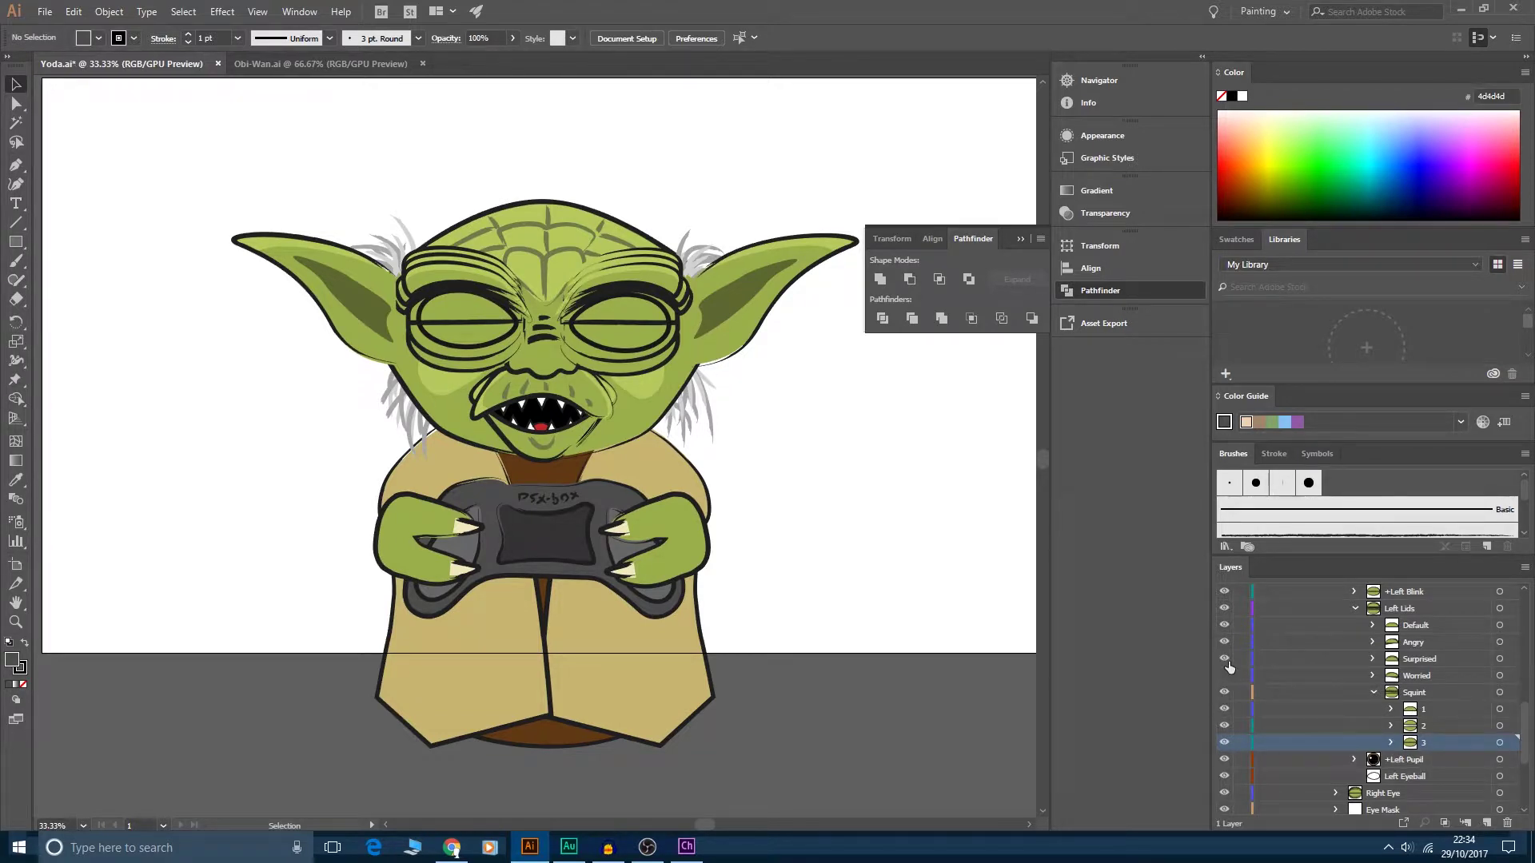
left_click(1226, 629)
scroll(1339, 673, "up", 3)
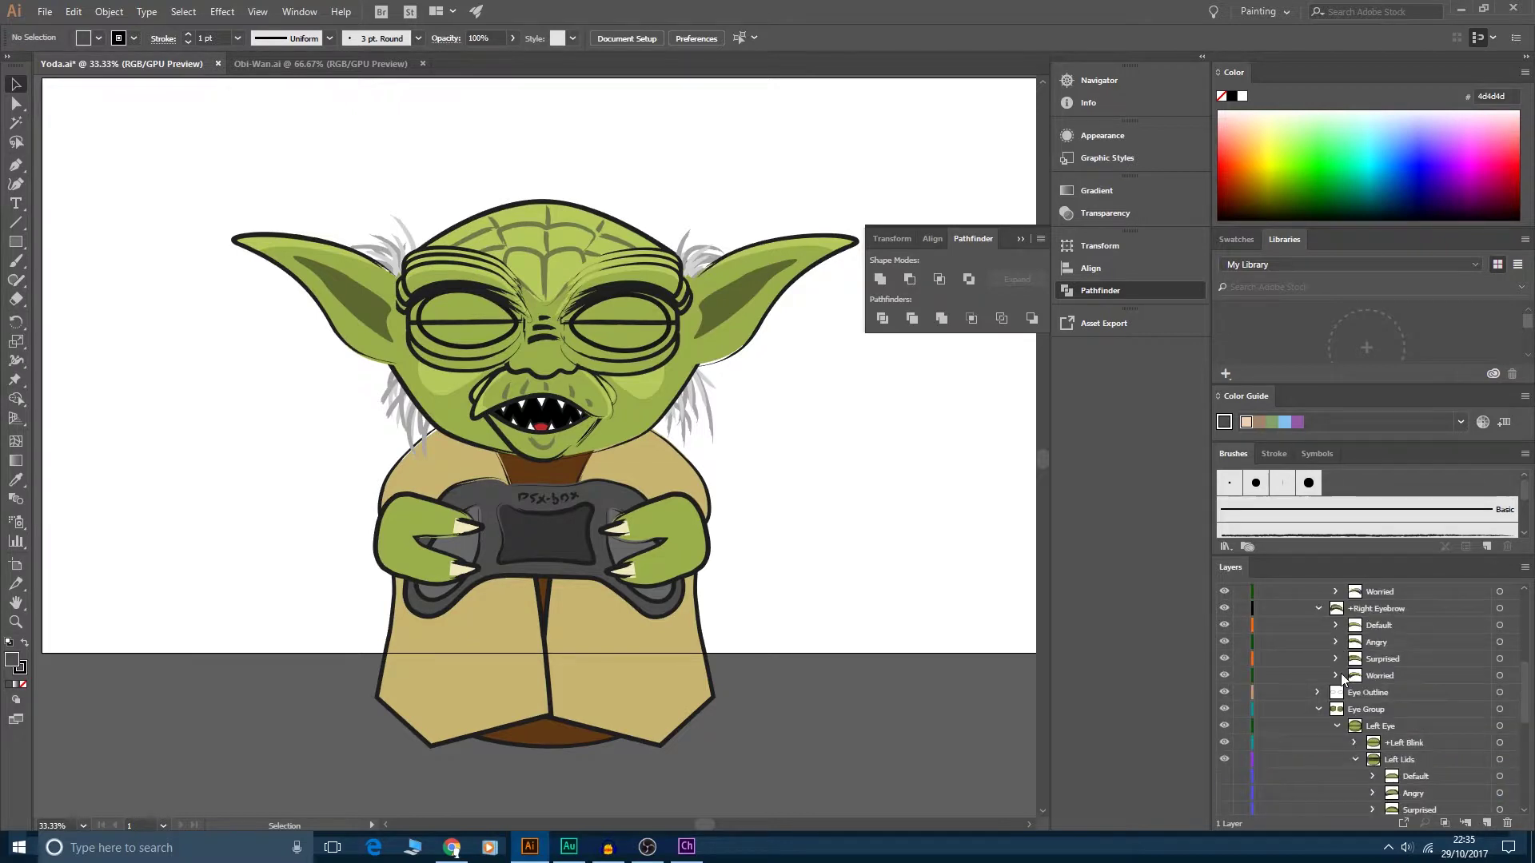
left_click(1225, 743)
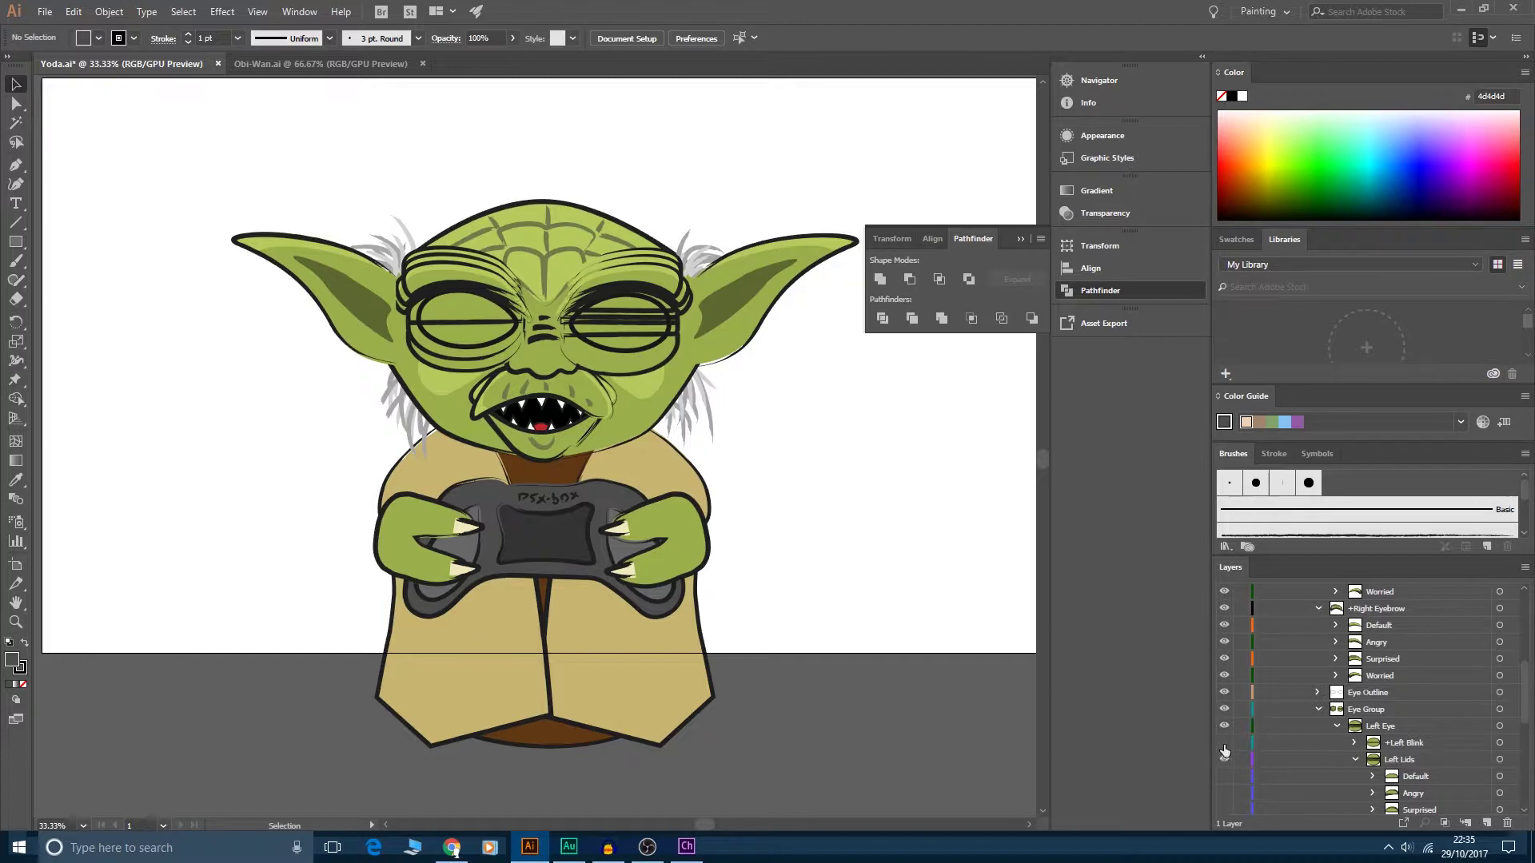
- Temporarily hide and restore the Eye Outline and Right Eye layers to check what each contributes to the eyes
scroll(1325, 694, "up", 1)
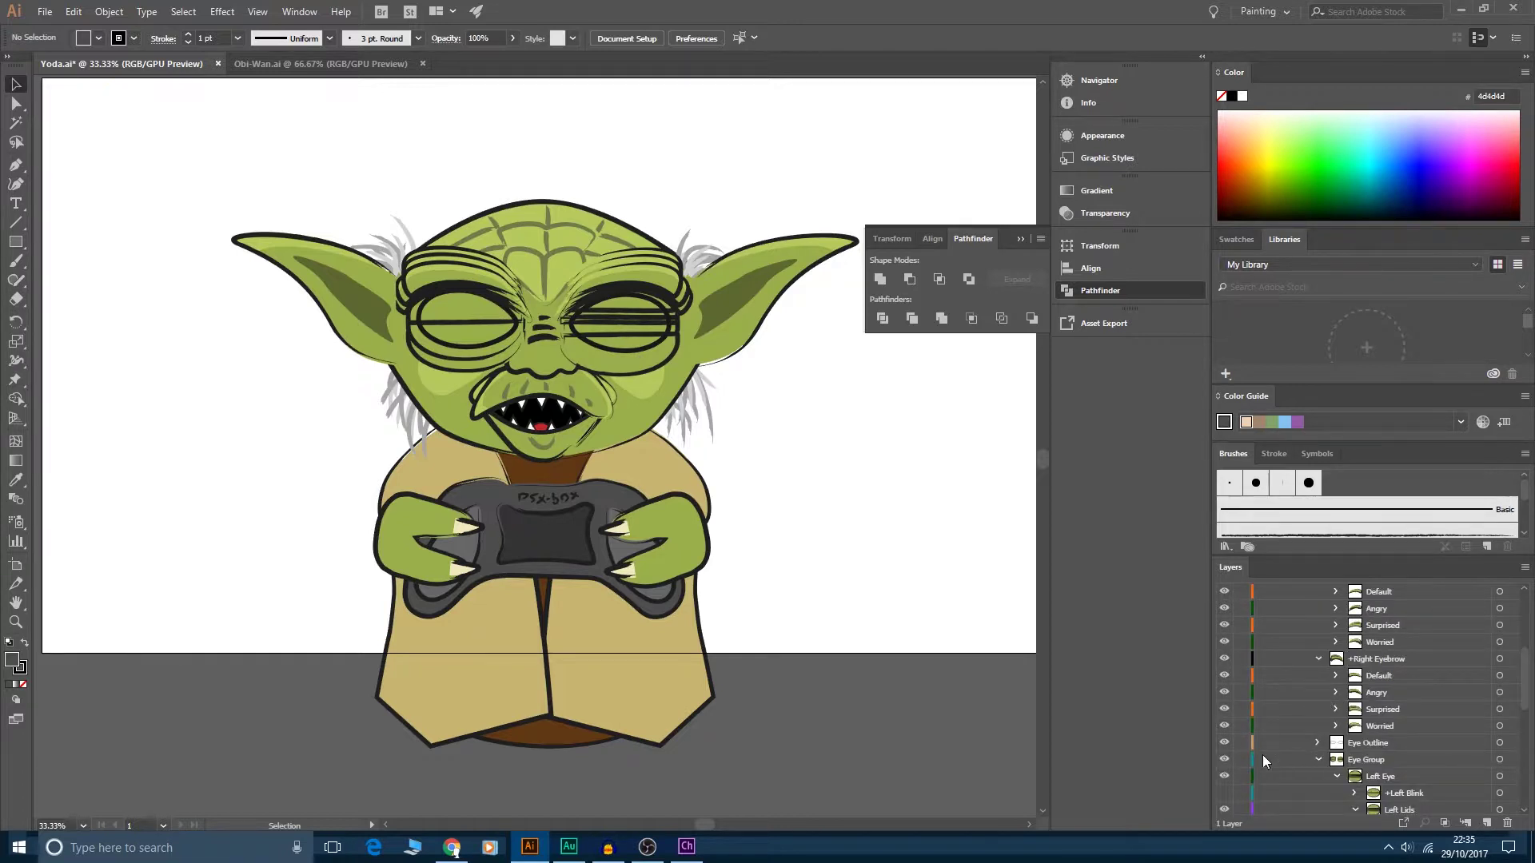
left_click(1223, 743)
scroll(1262, 726, "down", 2)
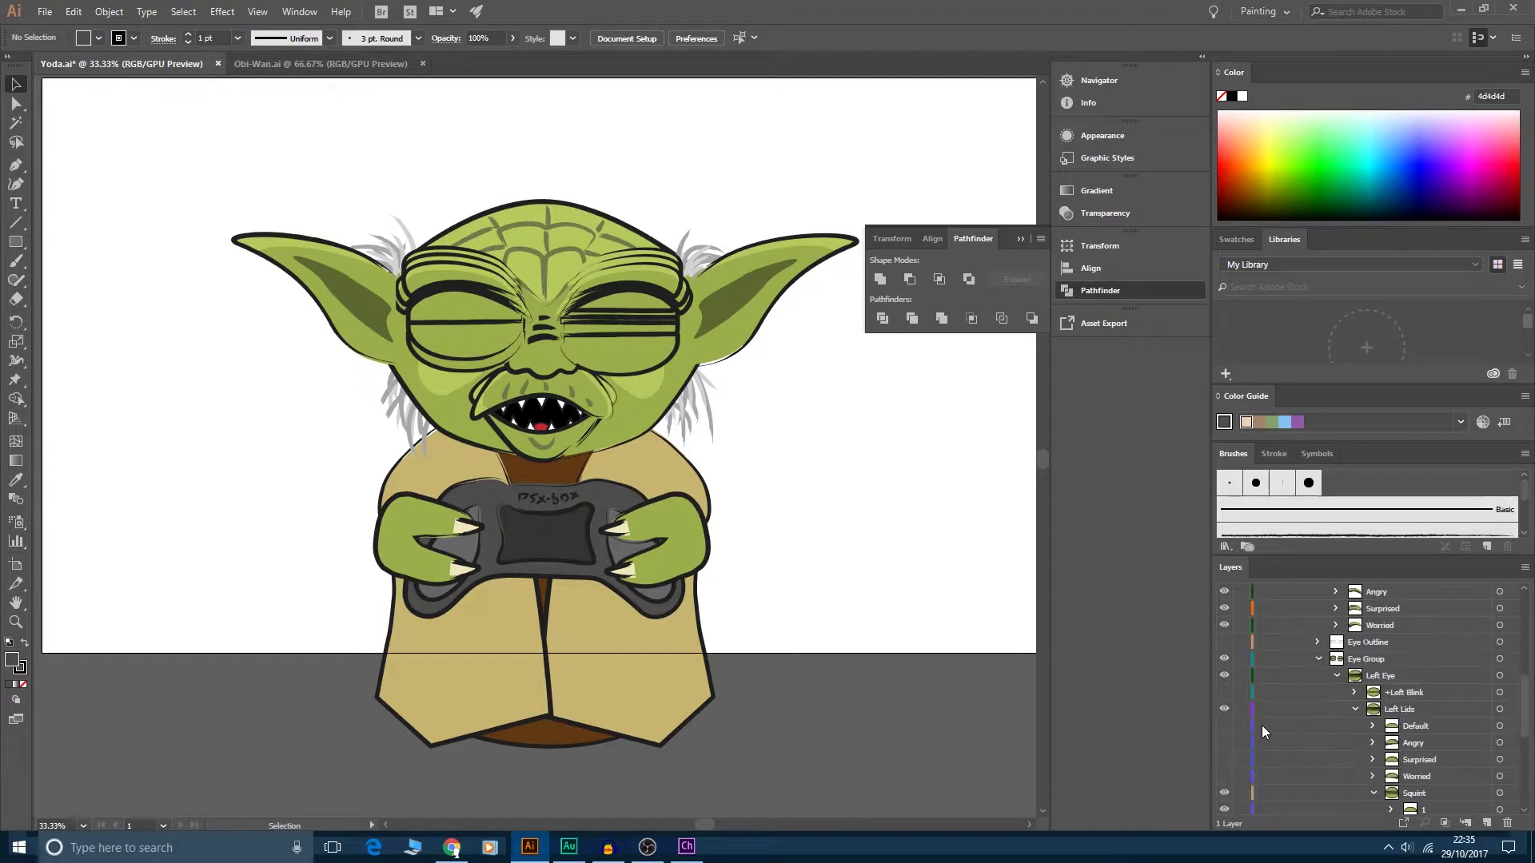
scroll(1266, 727, "up", 1)
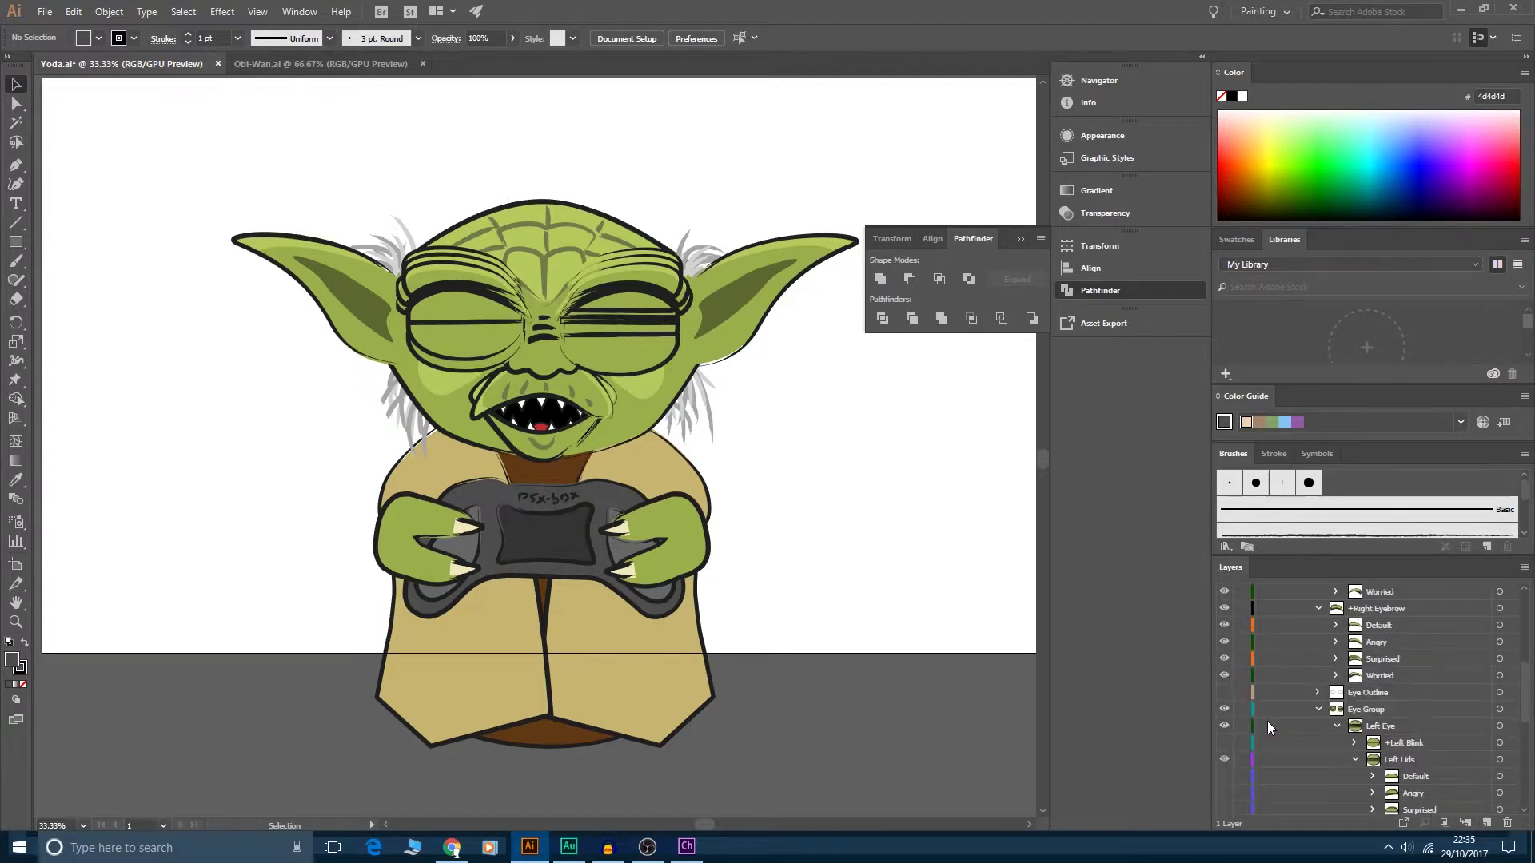
left_click(1224, 693)
scroll(1295, 694, "down", 5)
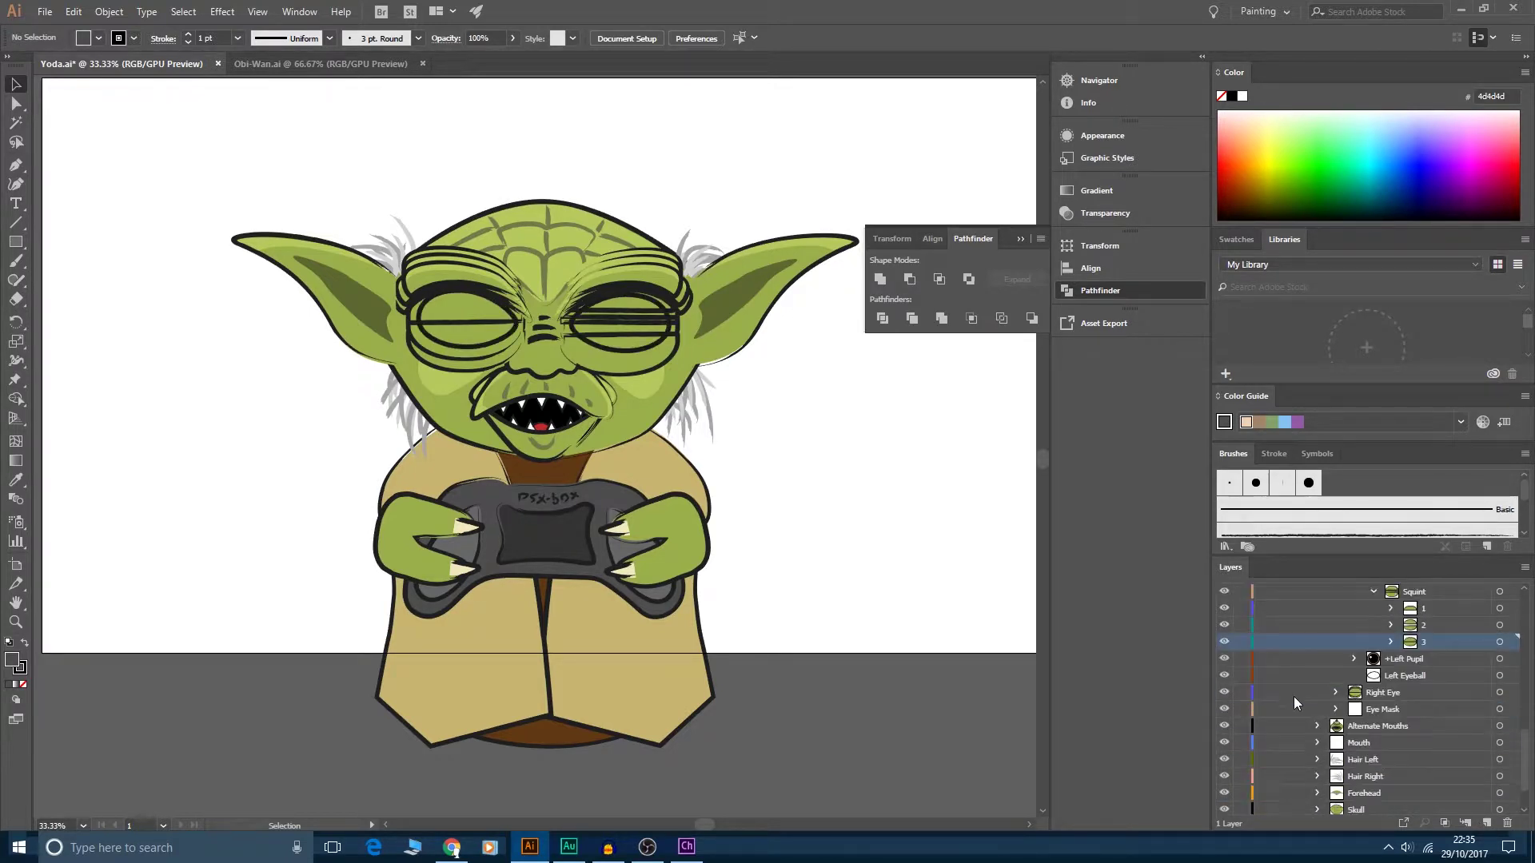
left_click(1224, 711)
left_click(1223, 695)
left_click(1223, 694)
- Compare the left eye with the Squint layer hidden and shown, after highlighting the Default and Angry lid layers
scroll(1284, 694, "up", 2)
scroll(1284, 695, "up", 3)
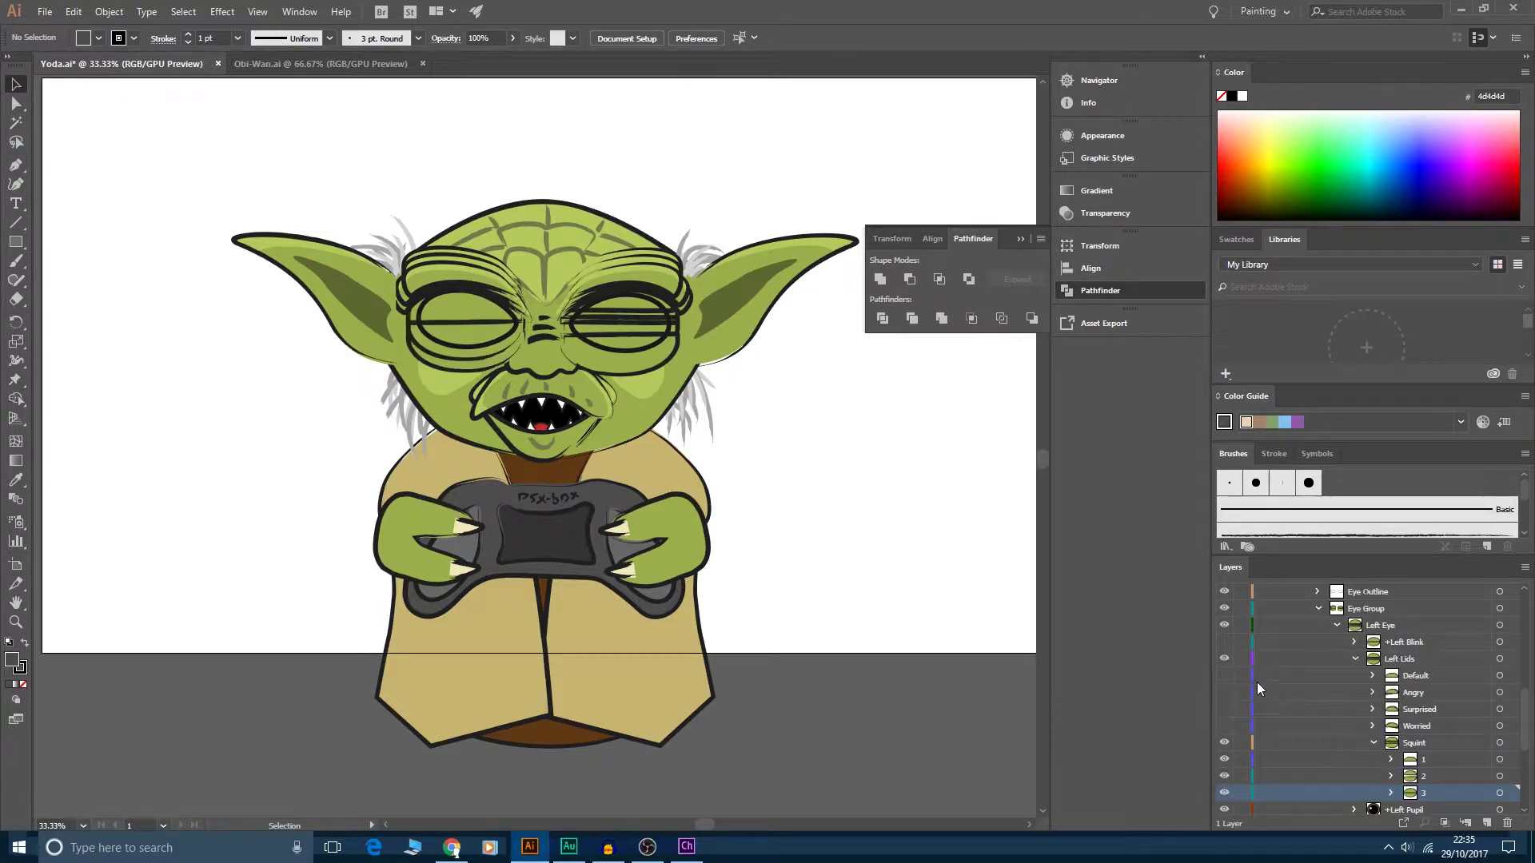
left_click(1422, 678)
left_click(1422, 694)
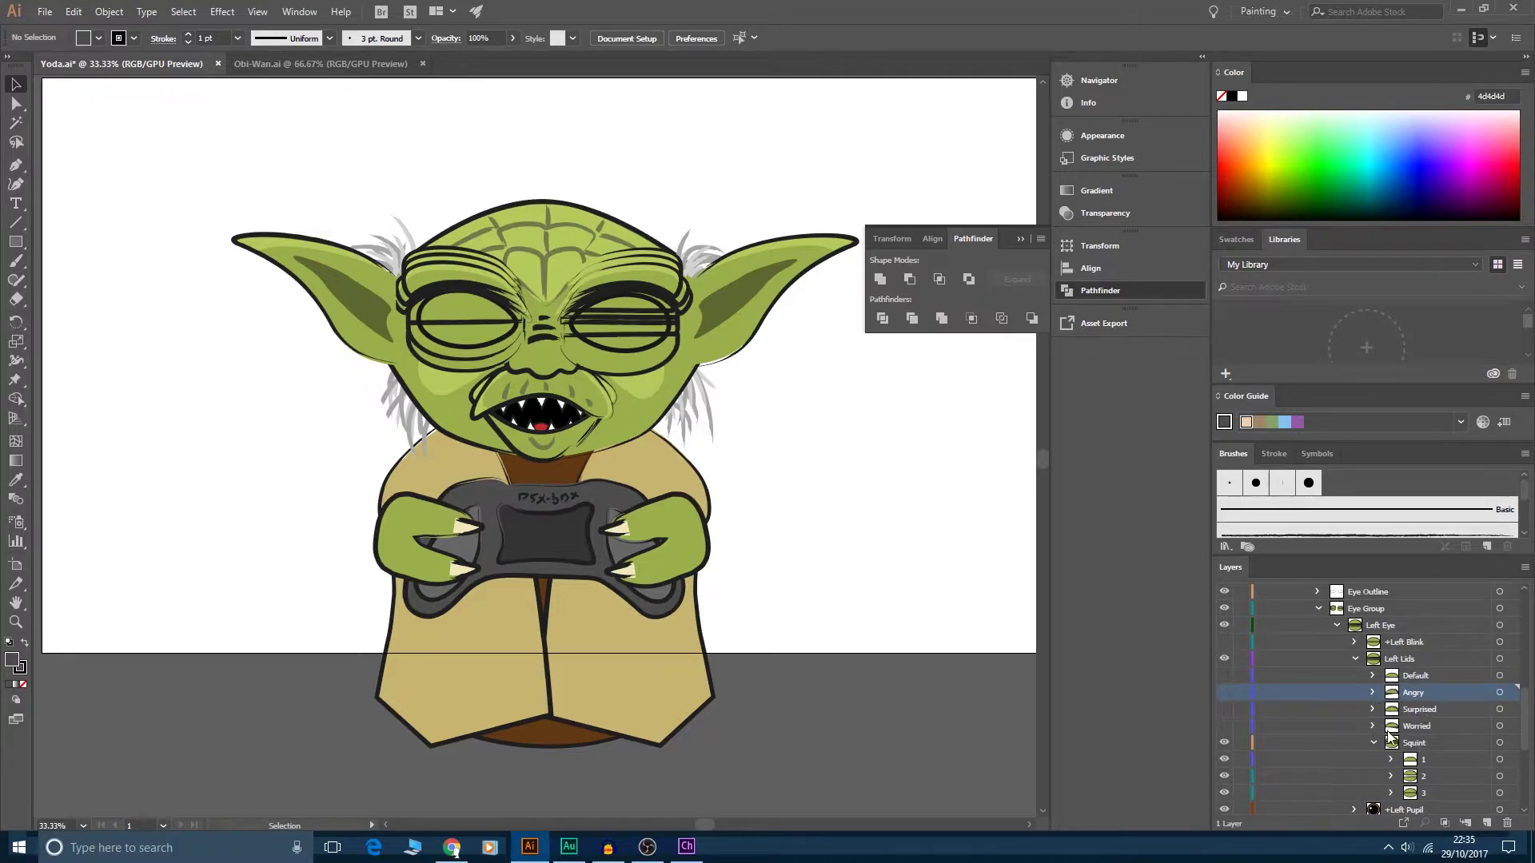
left_click(1419, 745)
left_click(1224, 744)
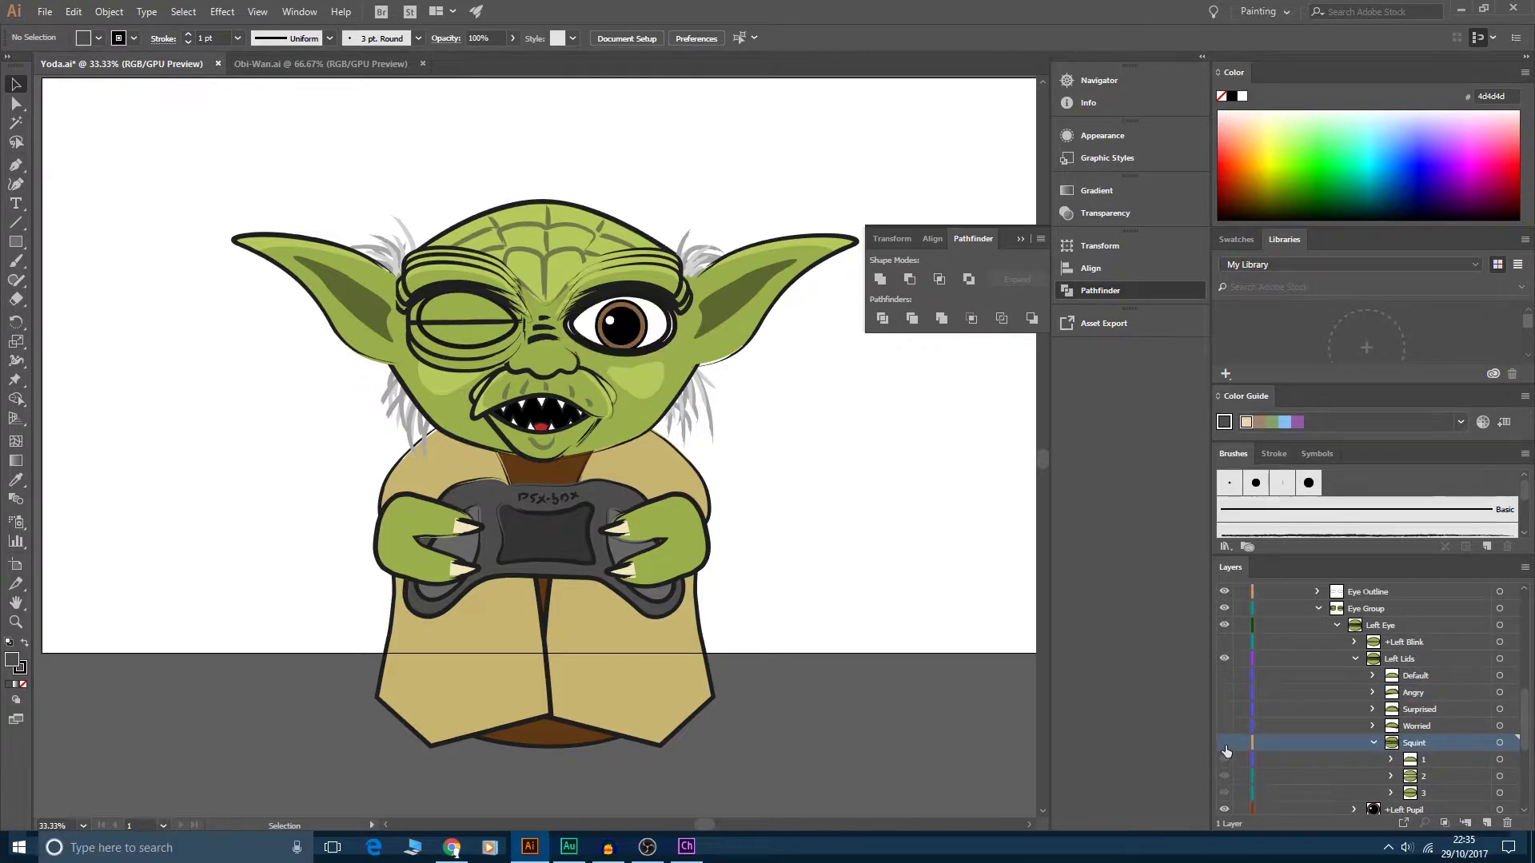
left_click(1224, 743)
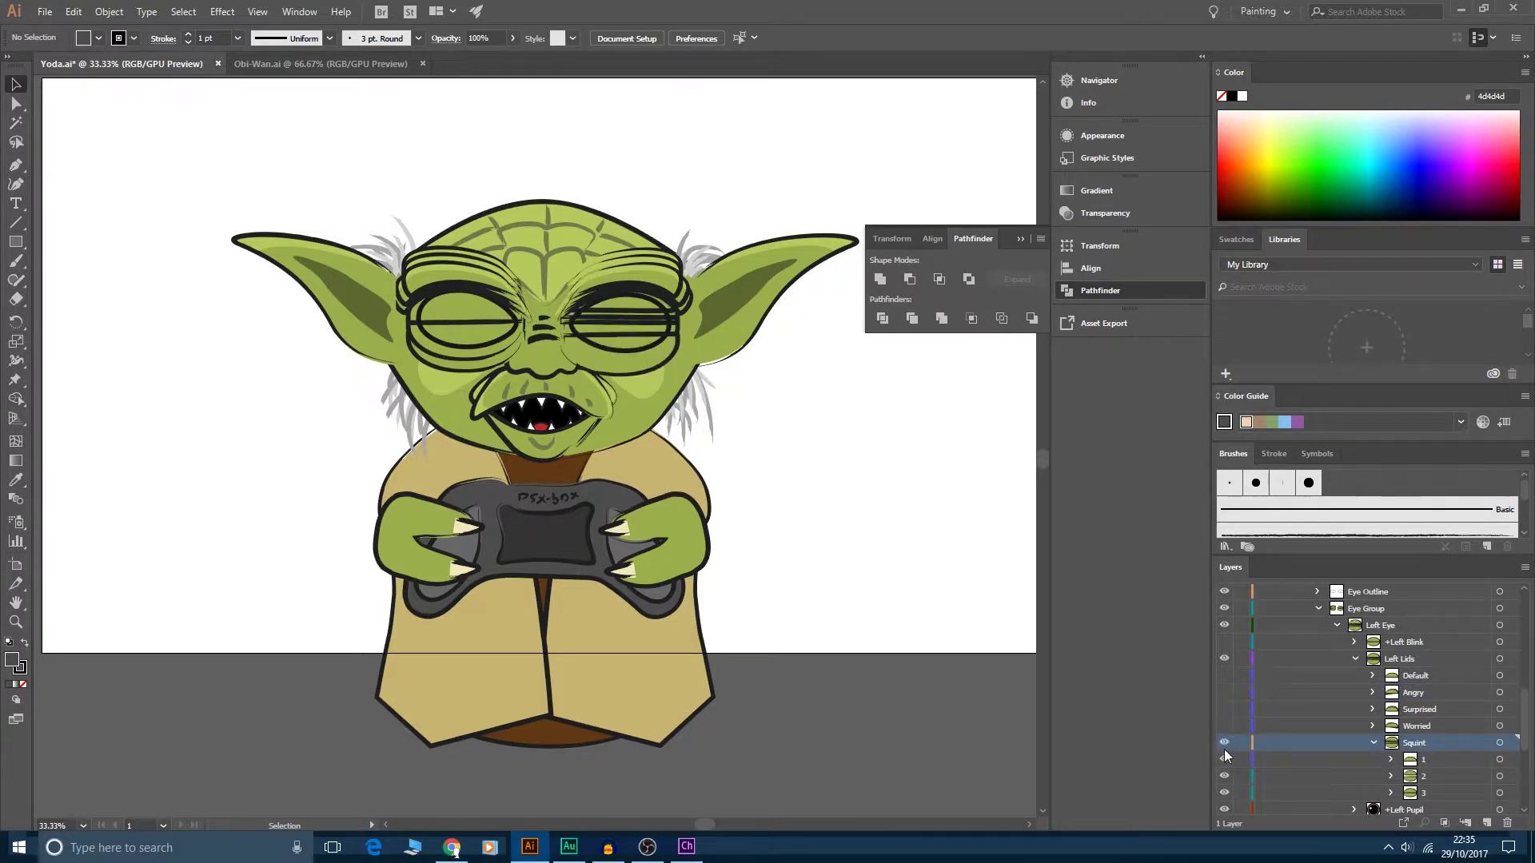
scroll(1295, 745, "down", 3)
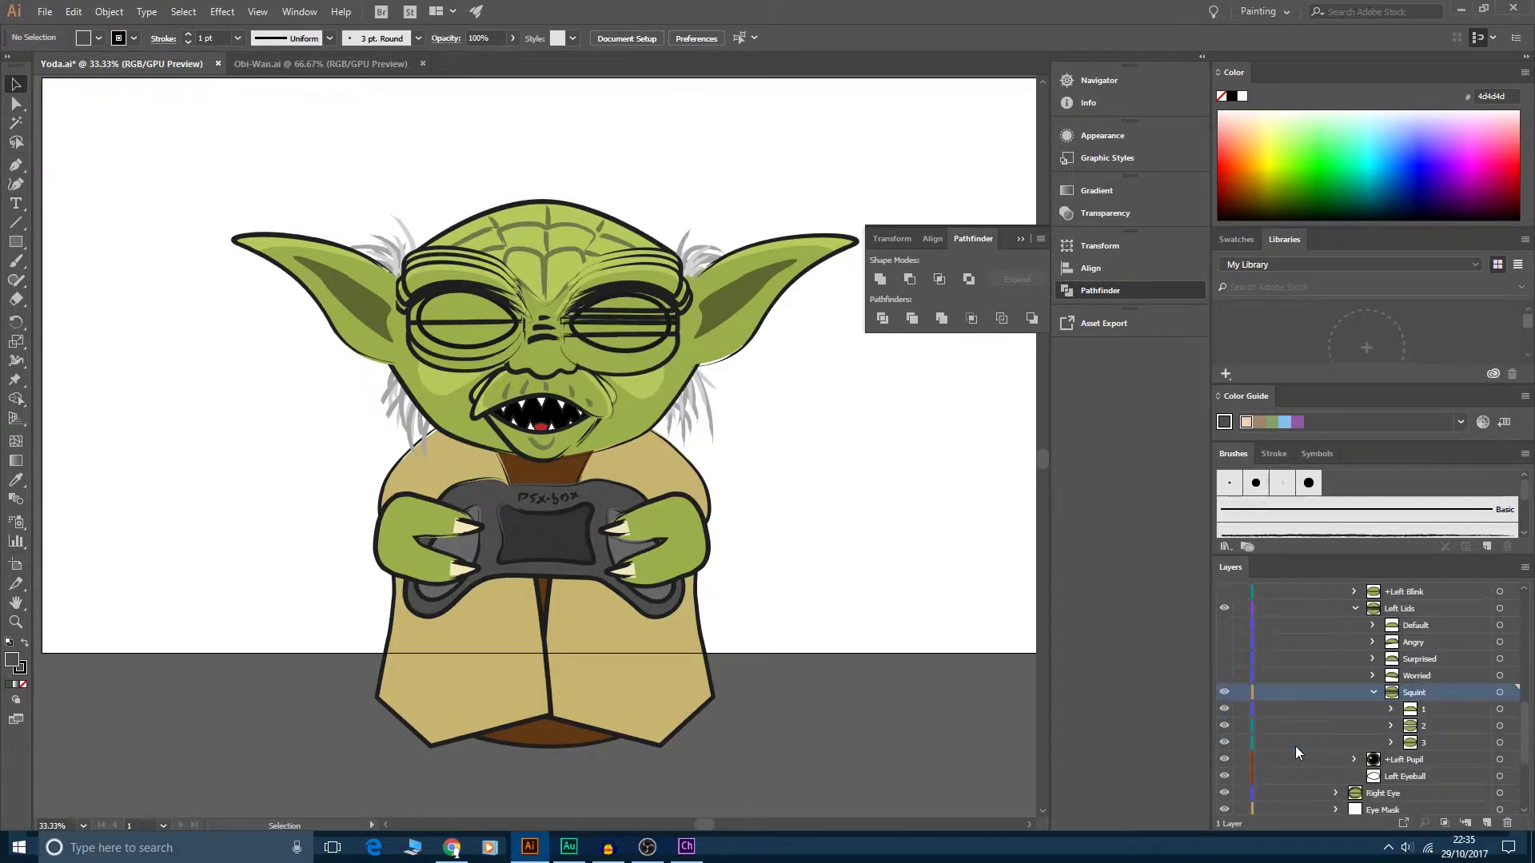
- Hide Squint sublayers 3 and 2, leaving only 1 visible, and expand both hidden sublayers to inspect their parts
left_click(1223, 744)
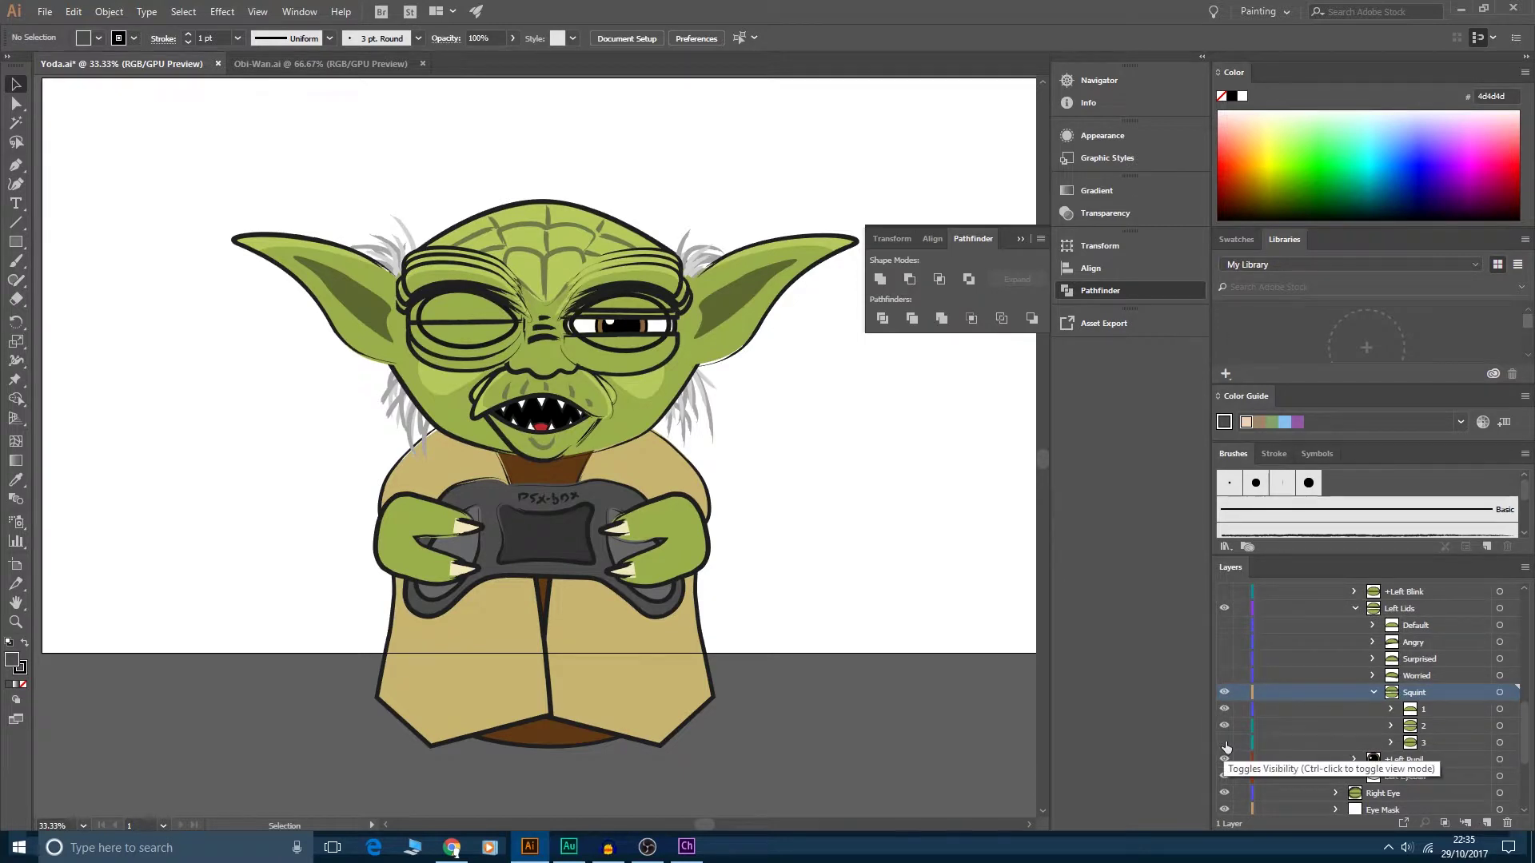
left_click(1224, 725)
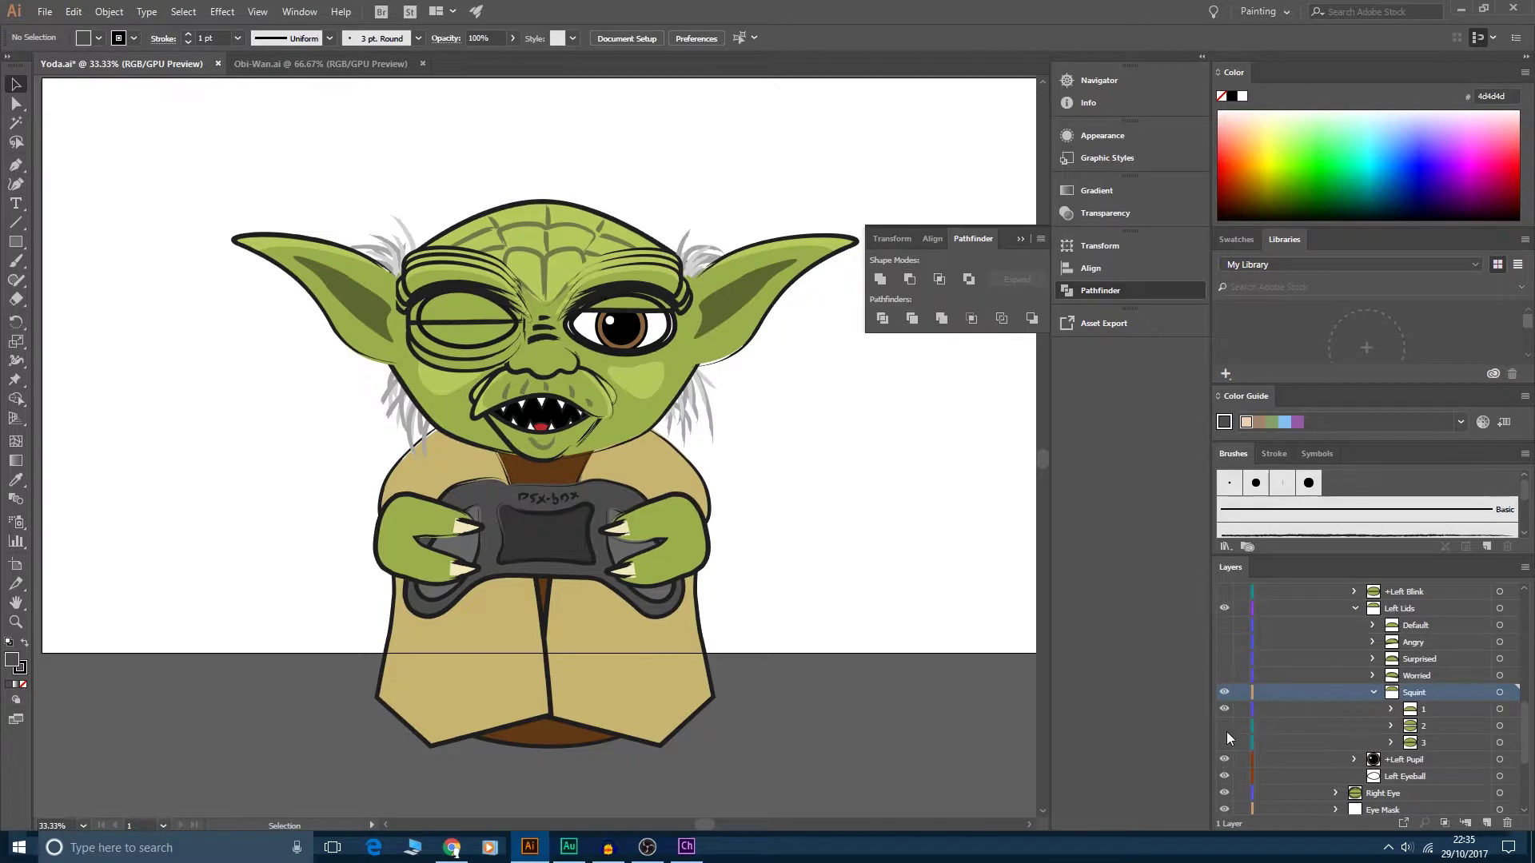
left_click(1391, 725)
scroll(1442, 744, "down", 3)
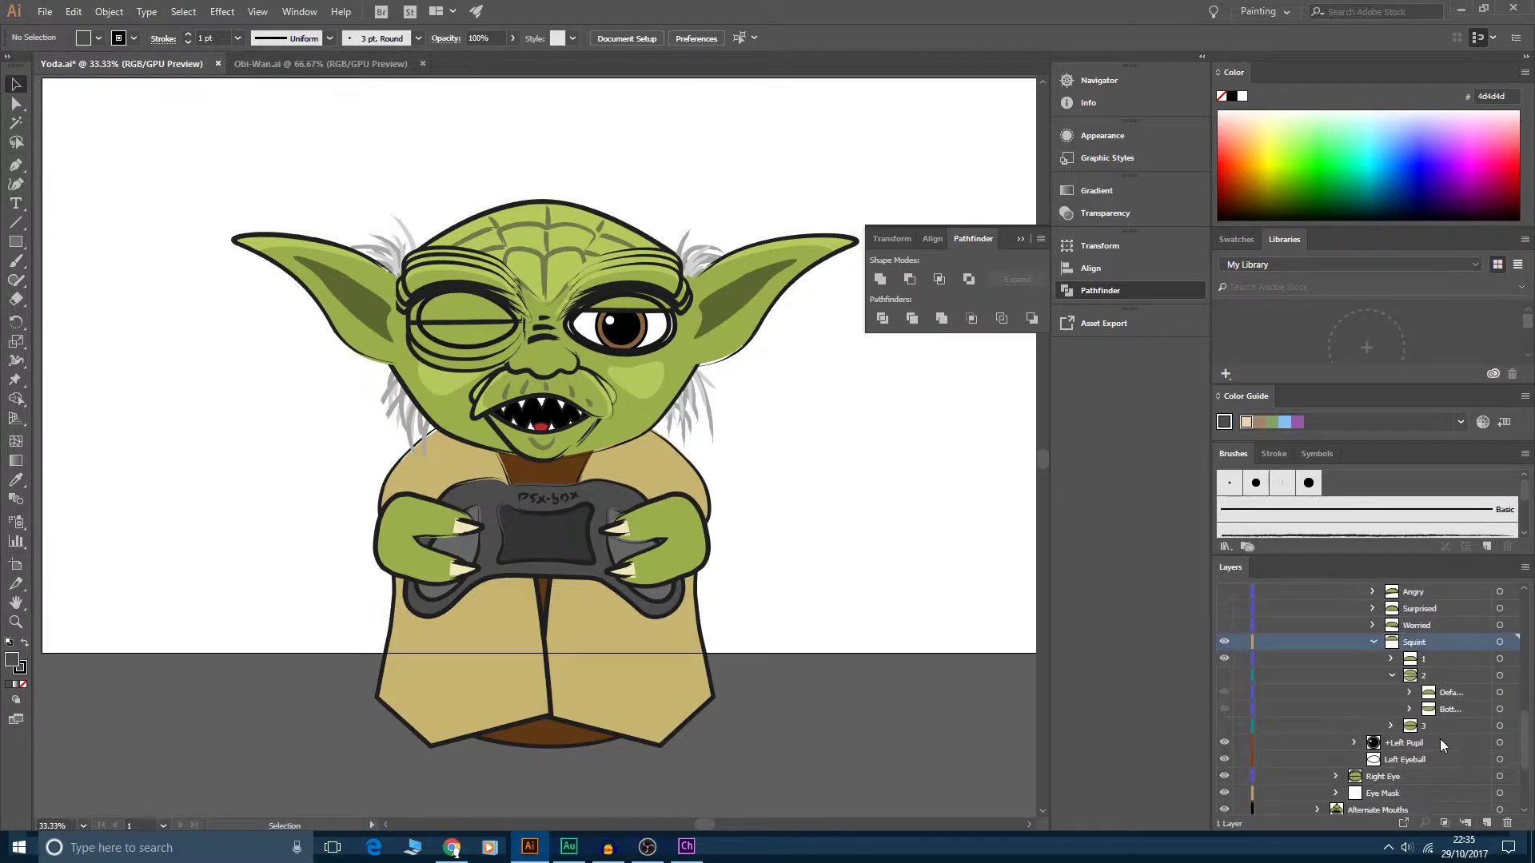
left_click(1391, 726)
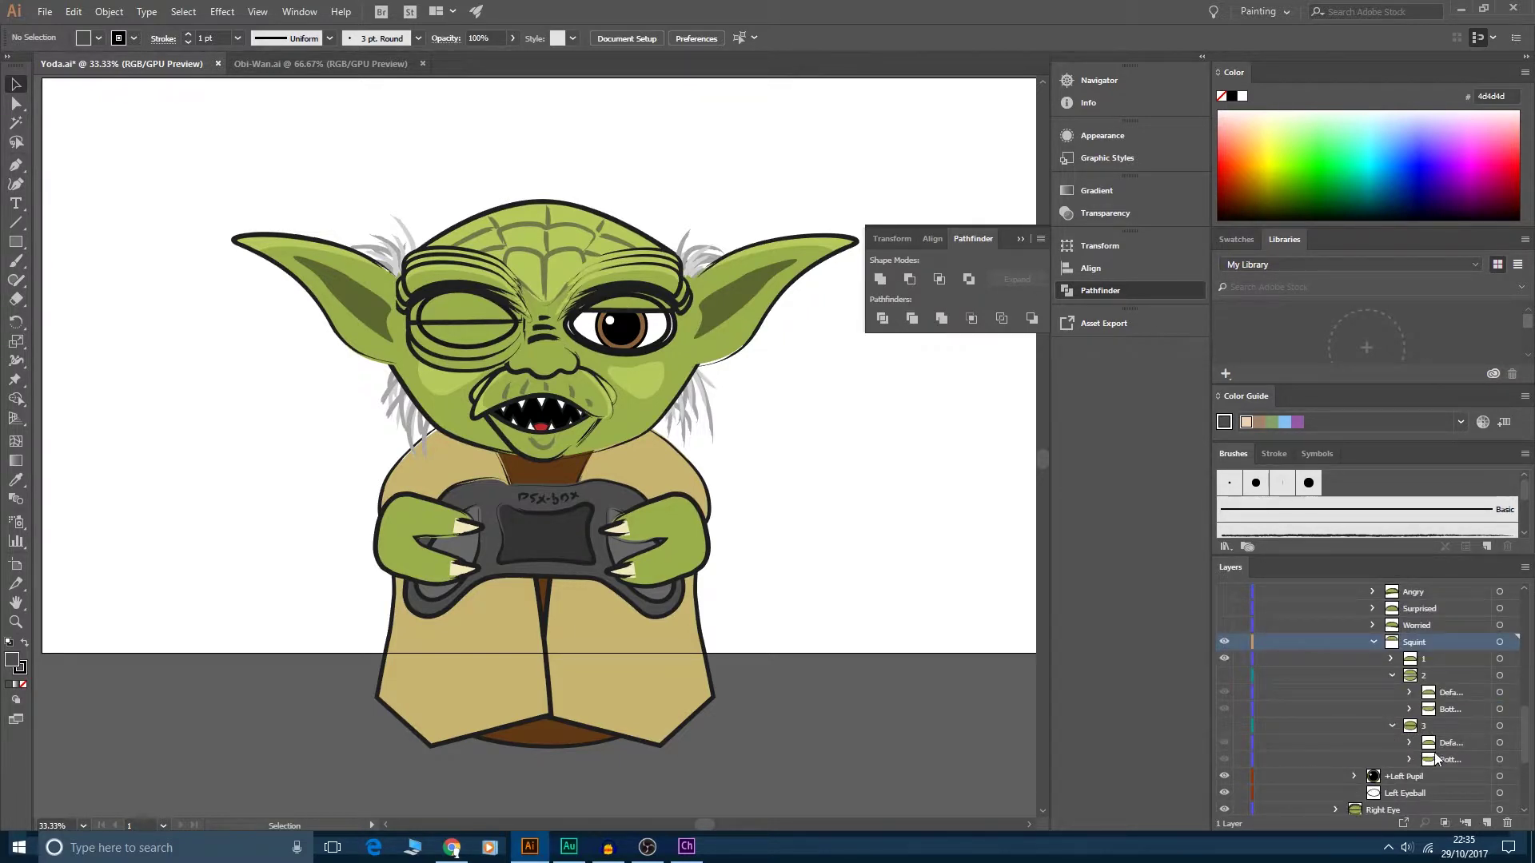
left_click(1409, 692)
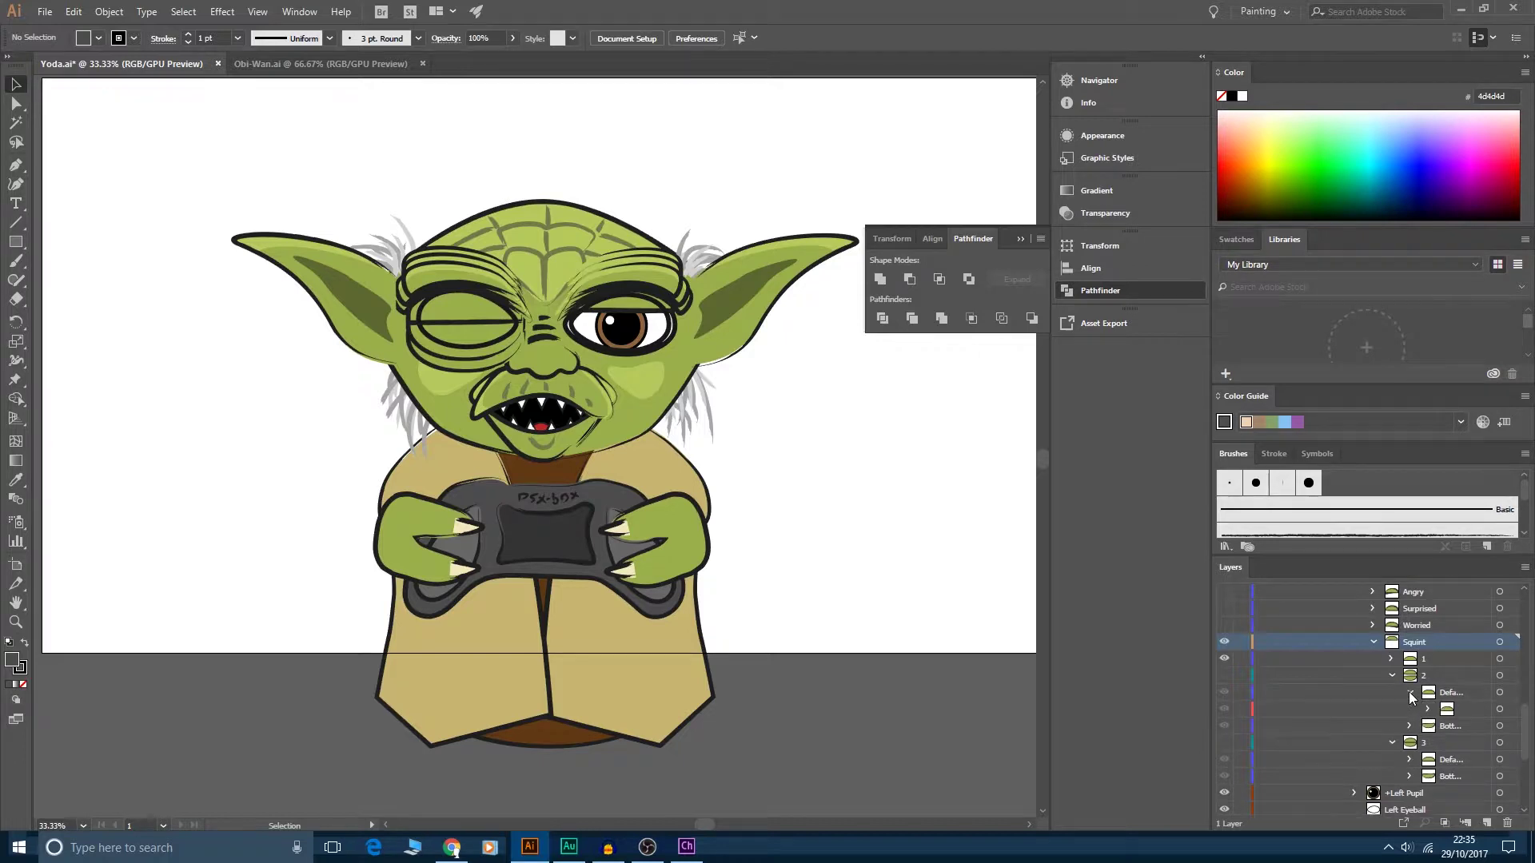
left_click(1409, 692)
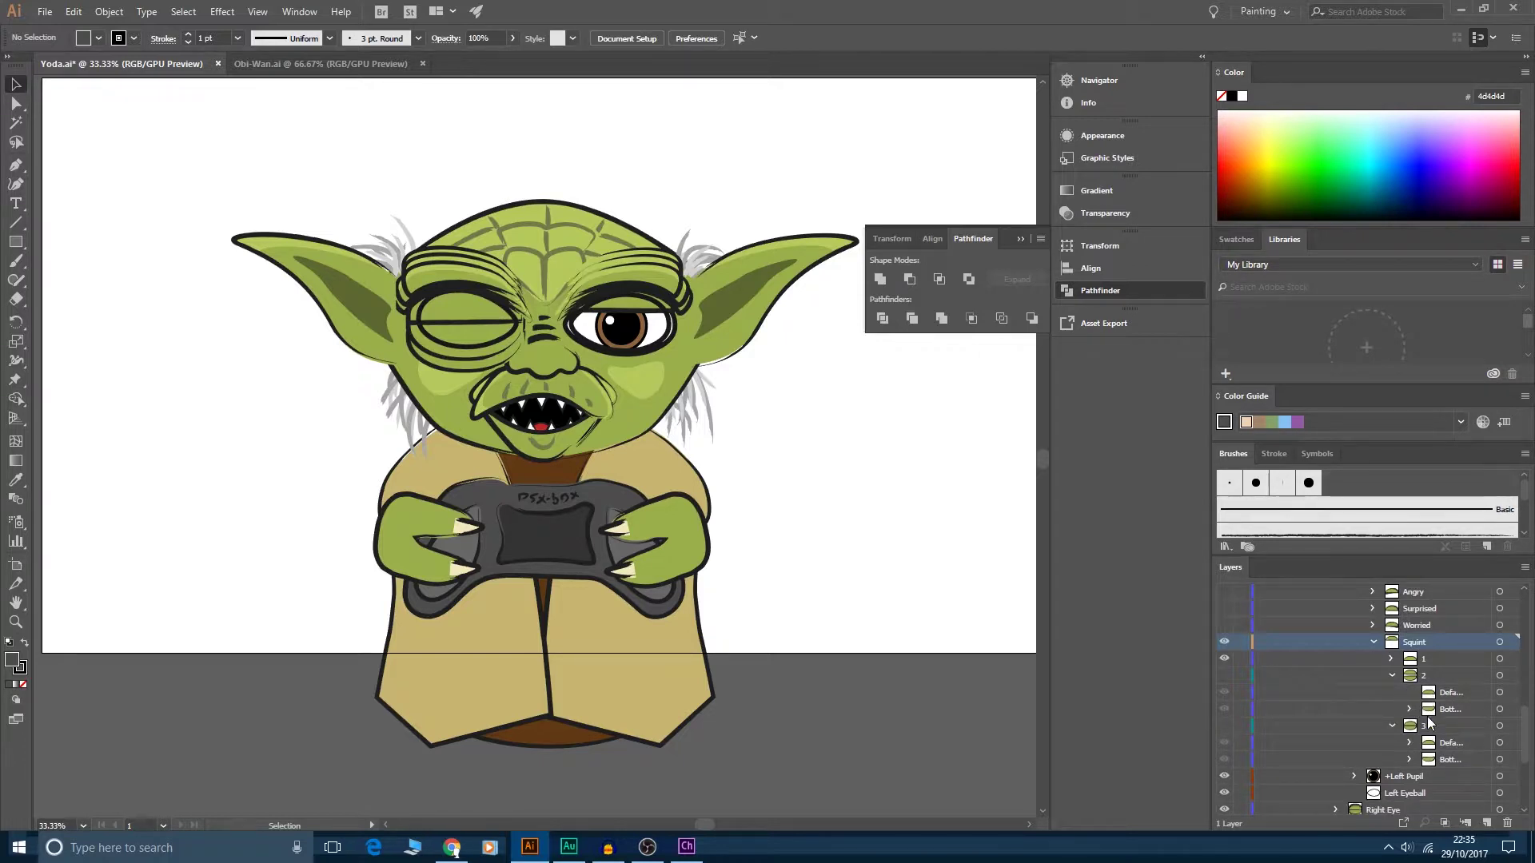
left_click(1420, 661)
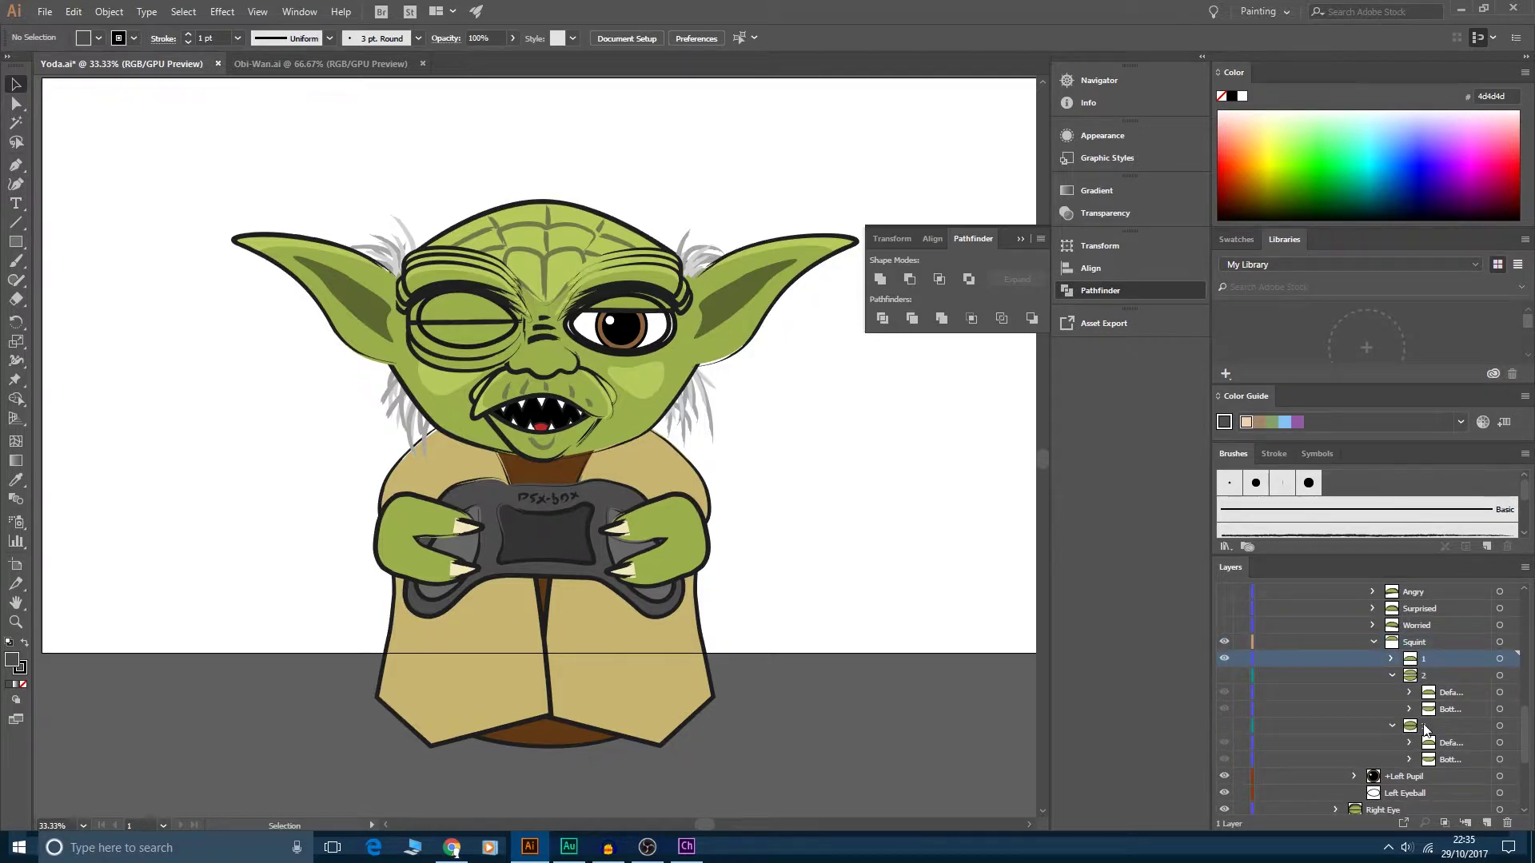
- Show Squint sublayers 2 and 3 one after the other to preview the stages of the left eyelid closing
left_click(1224, 675)
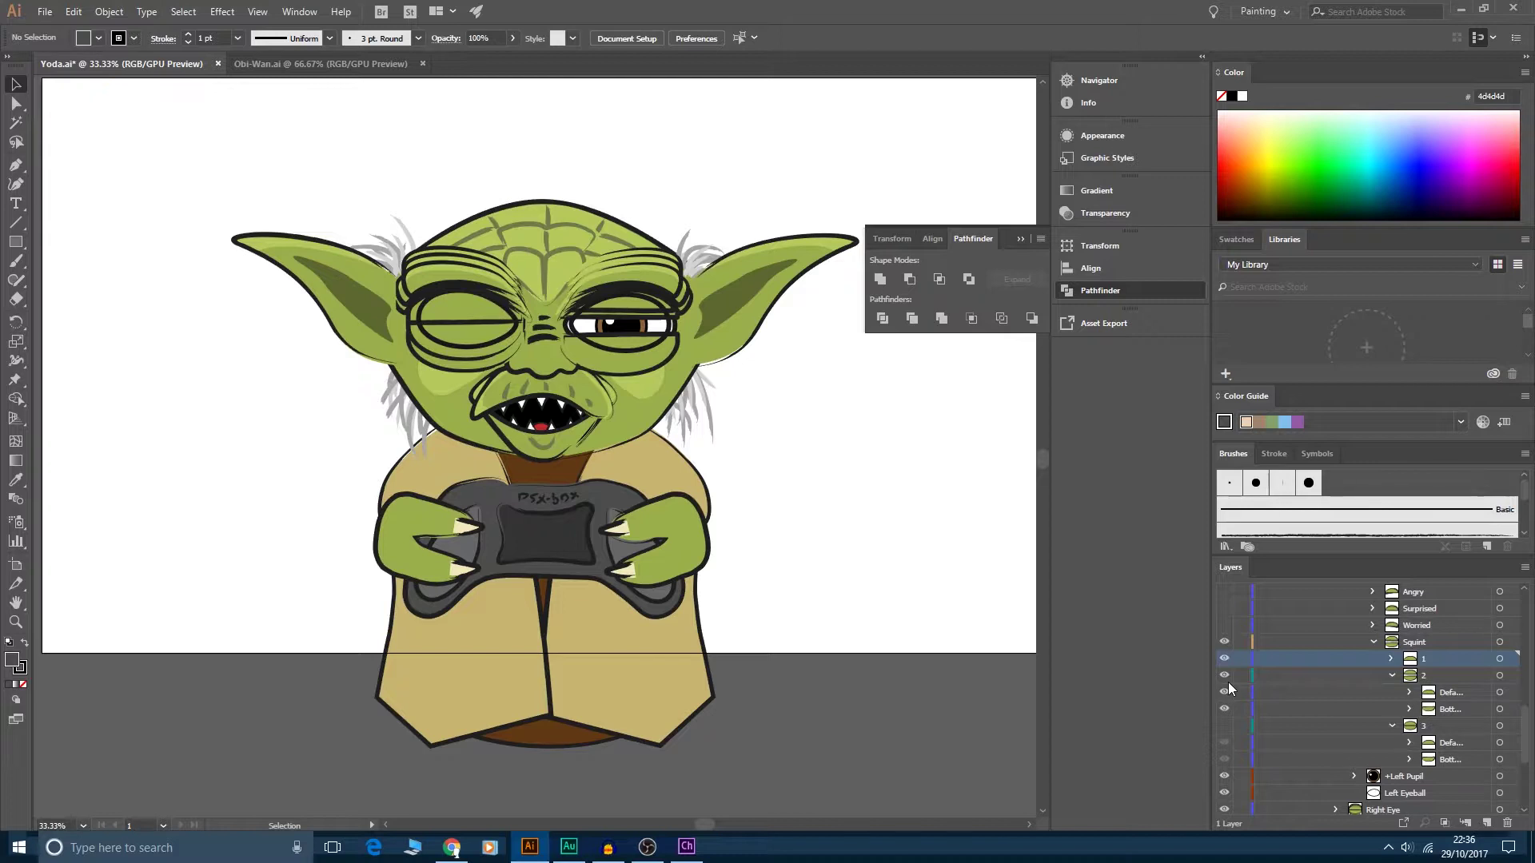
left_click(1453, 697)
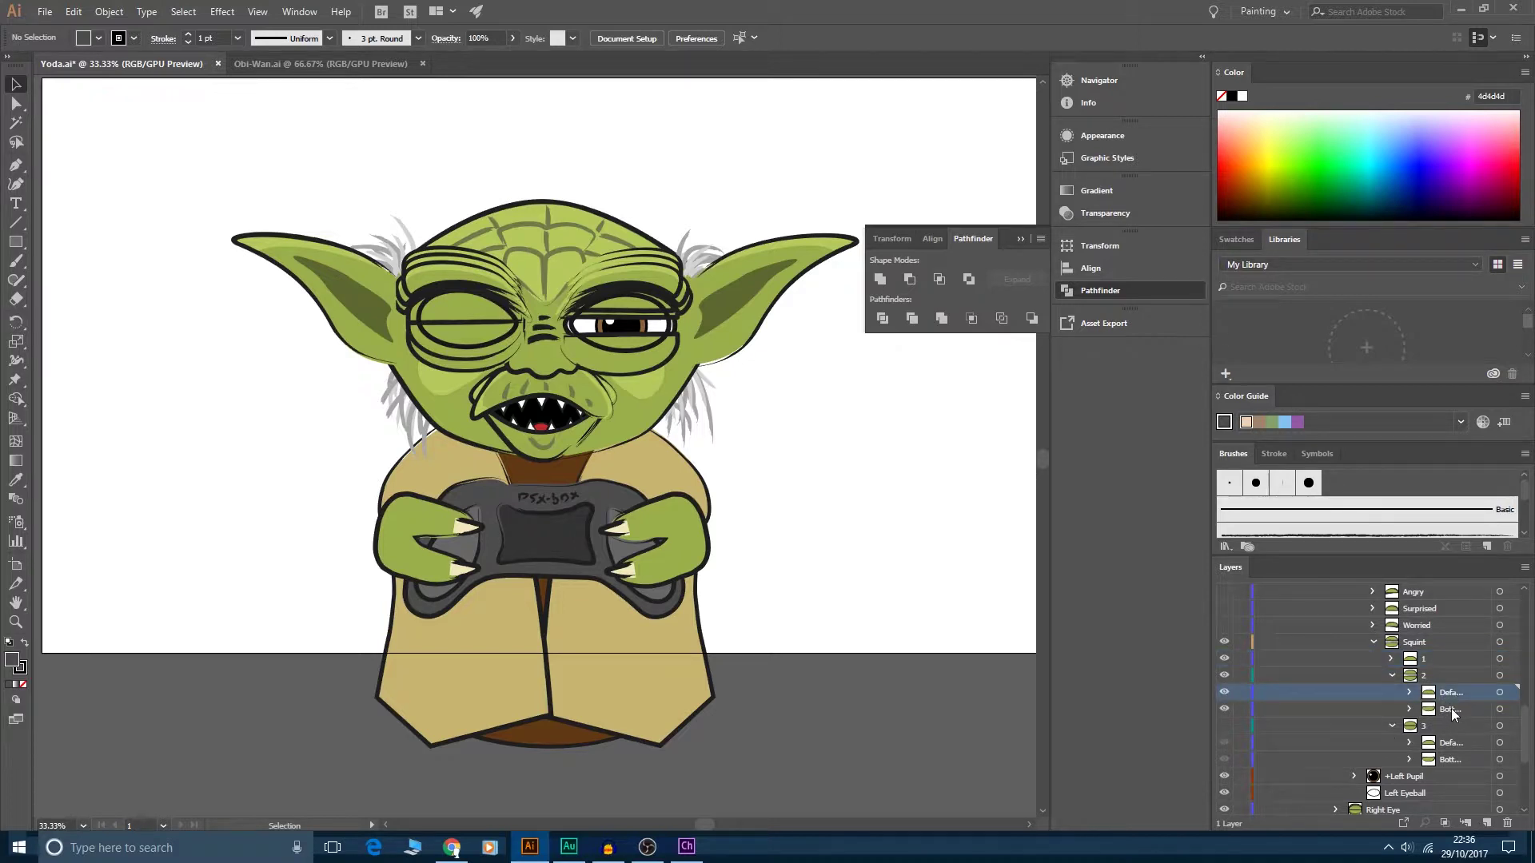
left_click(1303, 729)
left_click(1226, 727)
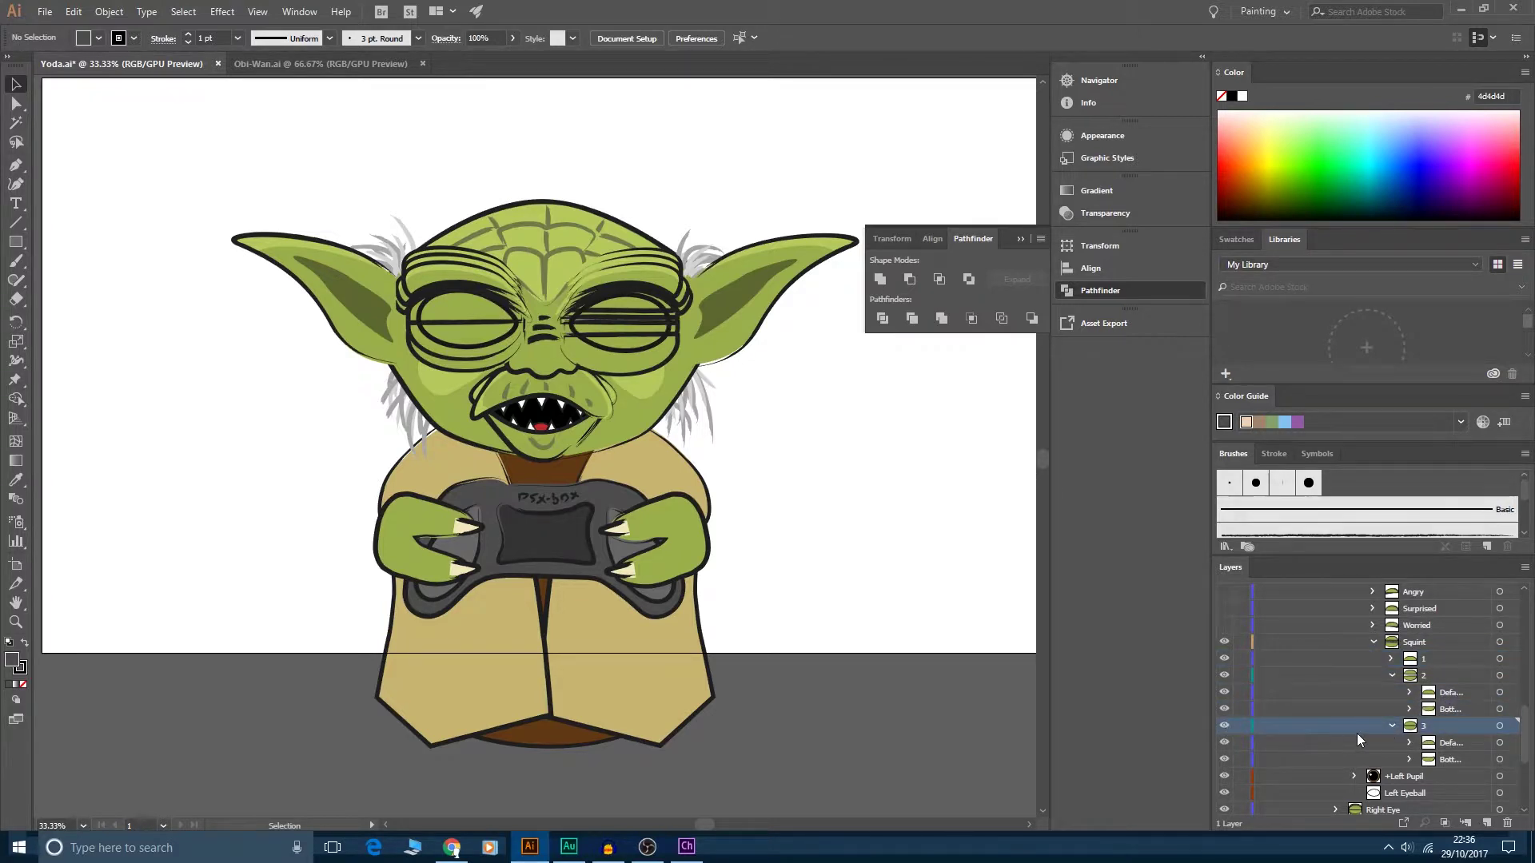
- Delete sublayer 3 and its artwork from the Squint layer of the left lids
left_click(1499, 728)
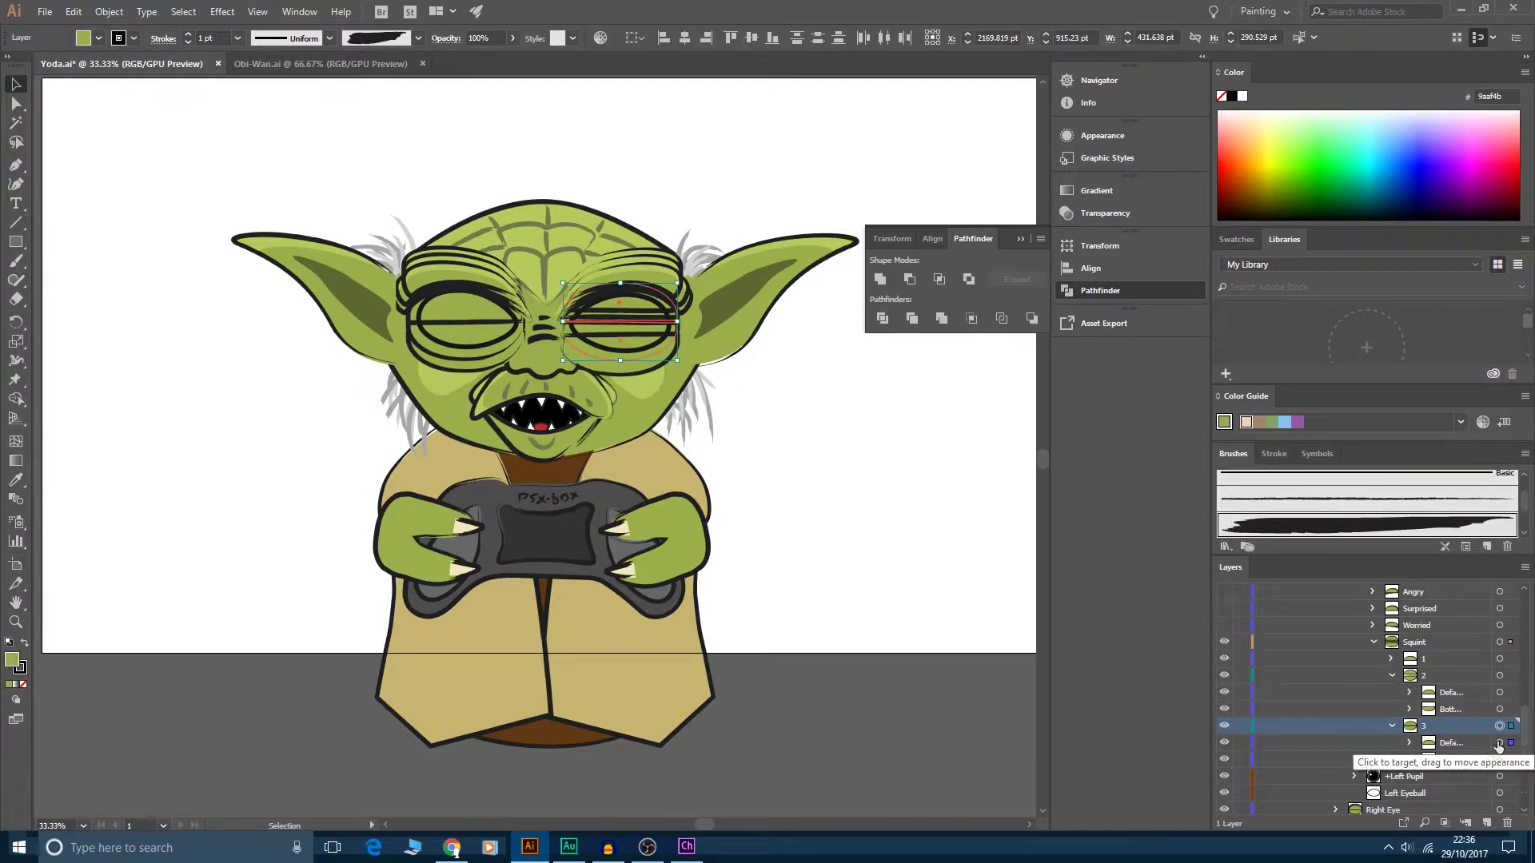
left_click(1507, 824)
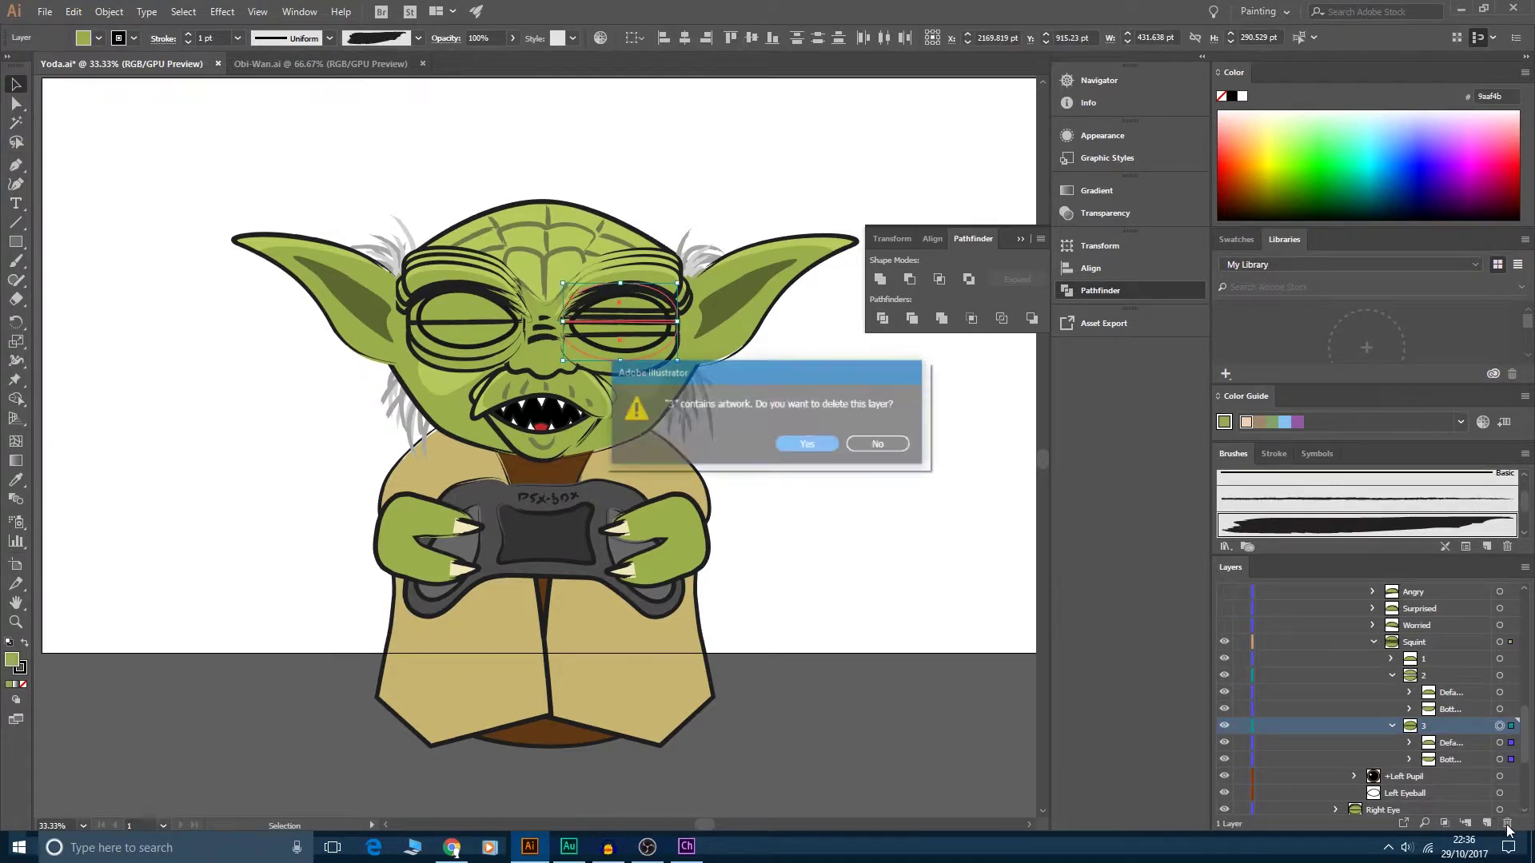
left_click(812, 446)
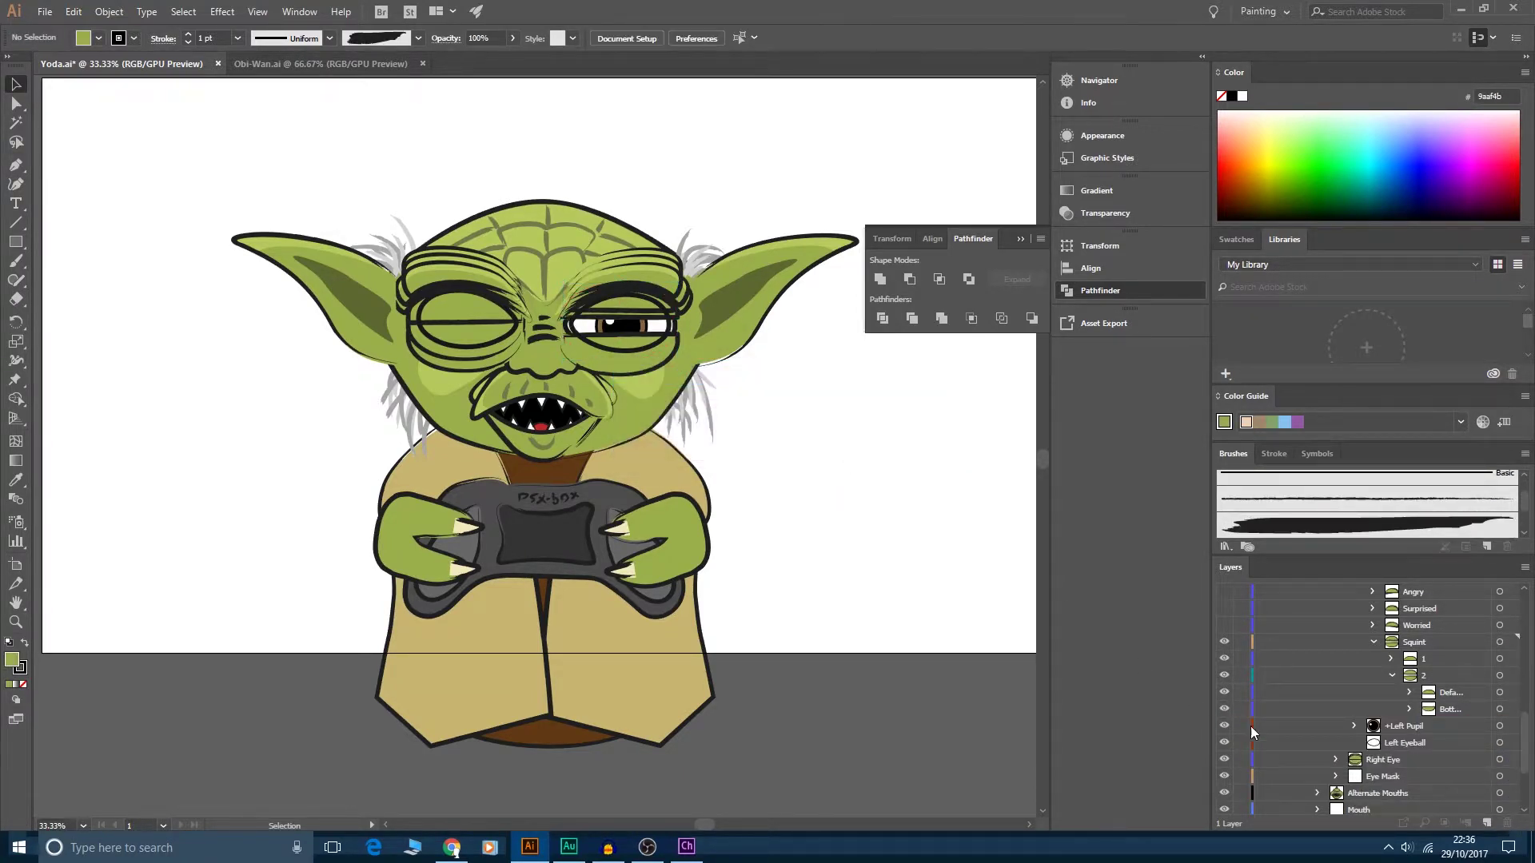
- Collapse Squint sublayer 2 and make the hidden Left Blink and left lid expression layers visible again
left_click(1392, 676)
scroll(1361, 695, "up", 2)
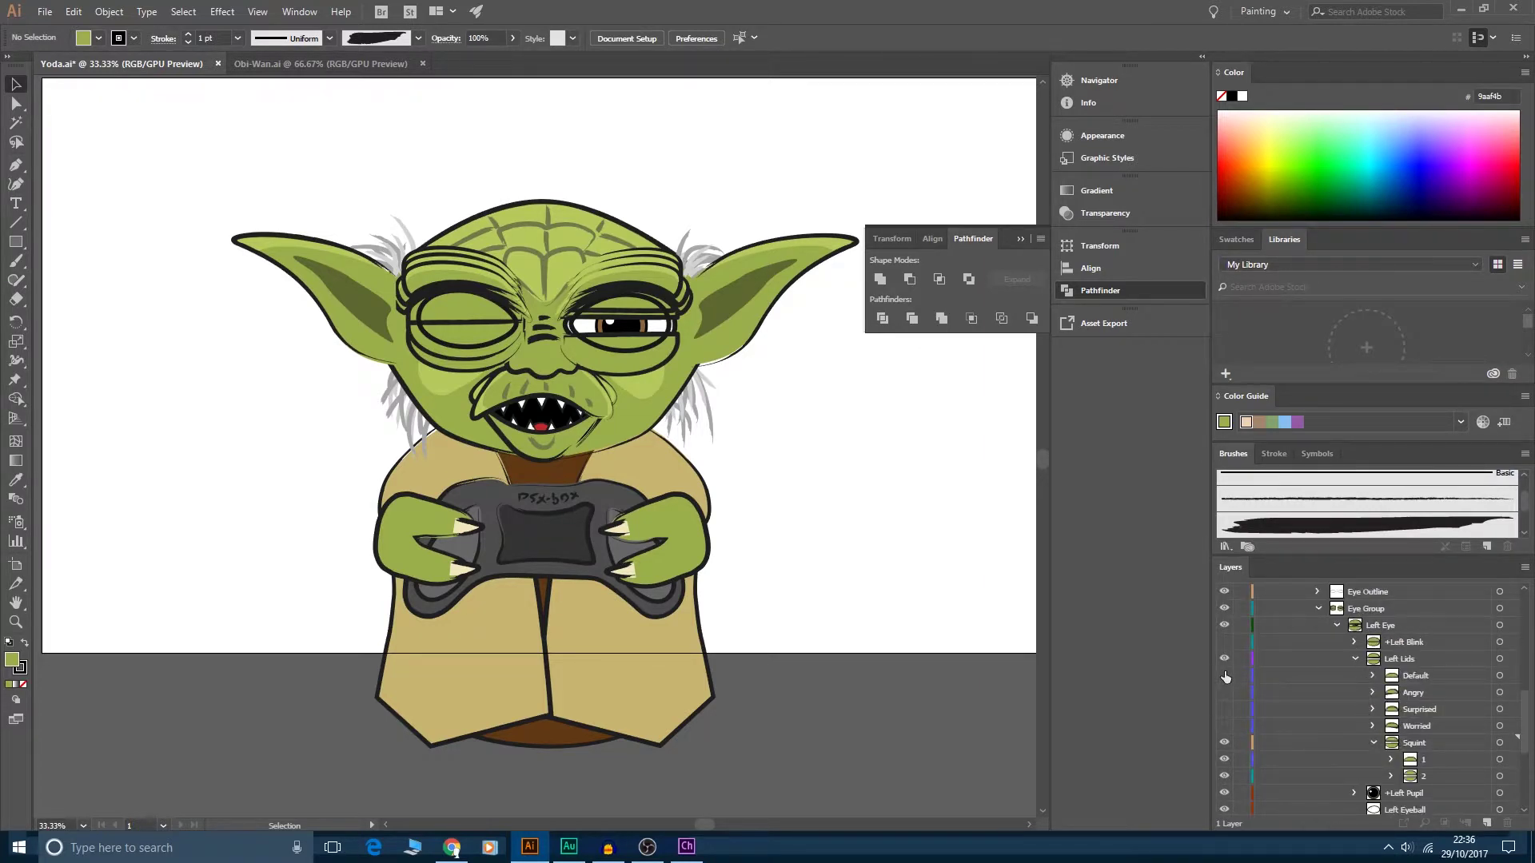
left_click(1223, 728)
left_click(1224, 641)
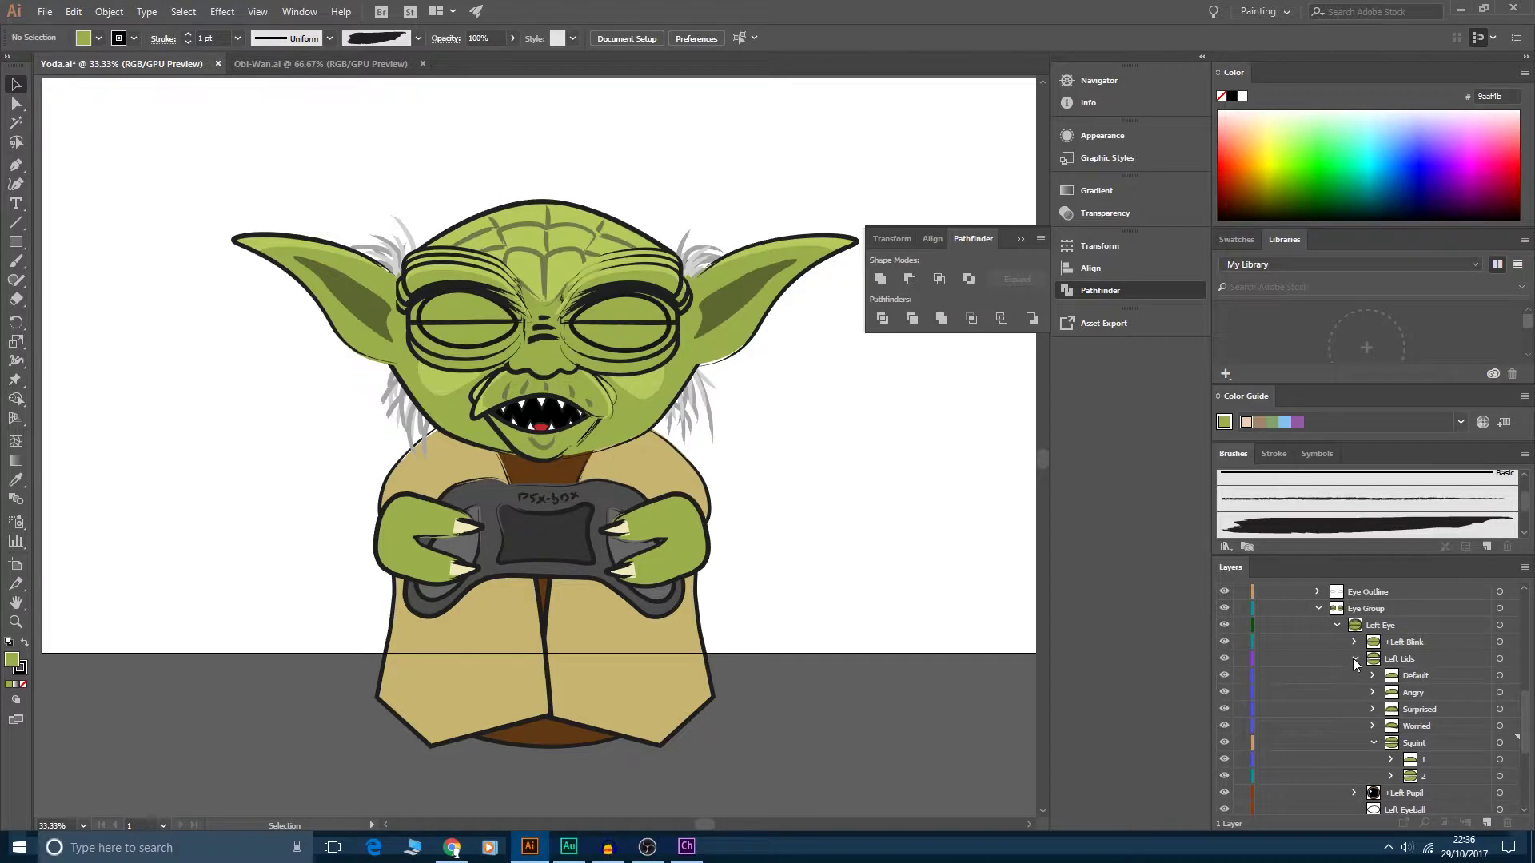
- Collapse Left Lids, expand the Squint layer under Right Lids, and delete its sublayer 3 with the artwork
left_click(1354, 658)
left_click(1335, 710)
scroll(1358, 749, "down", 1)
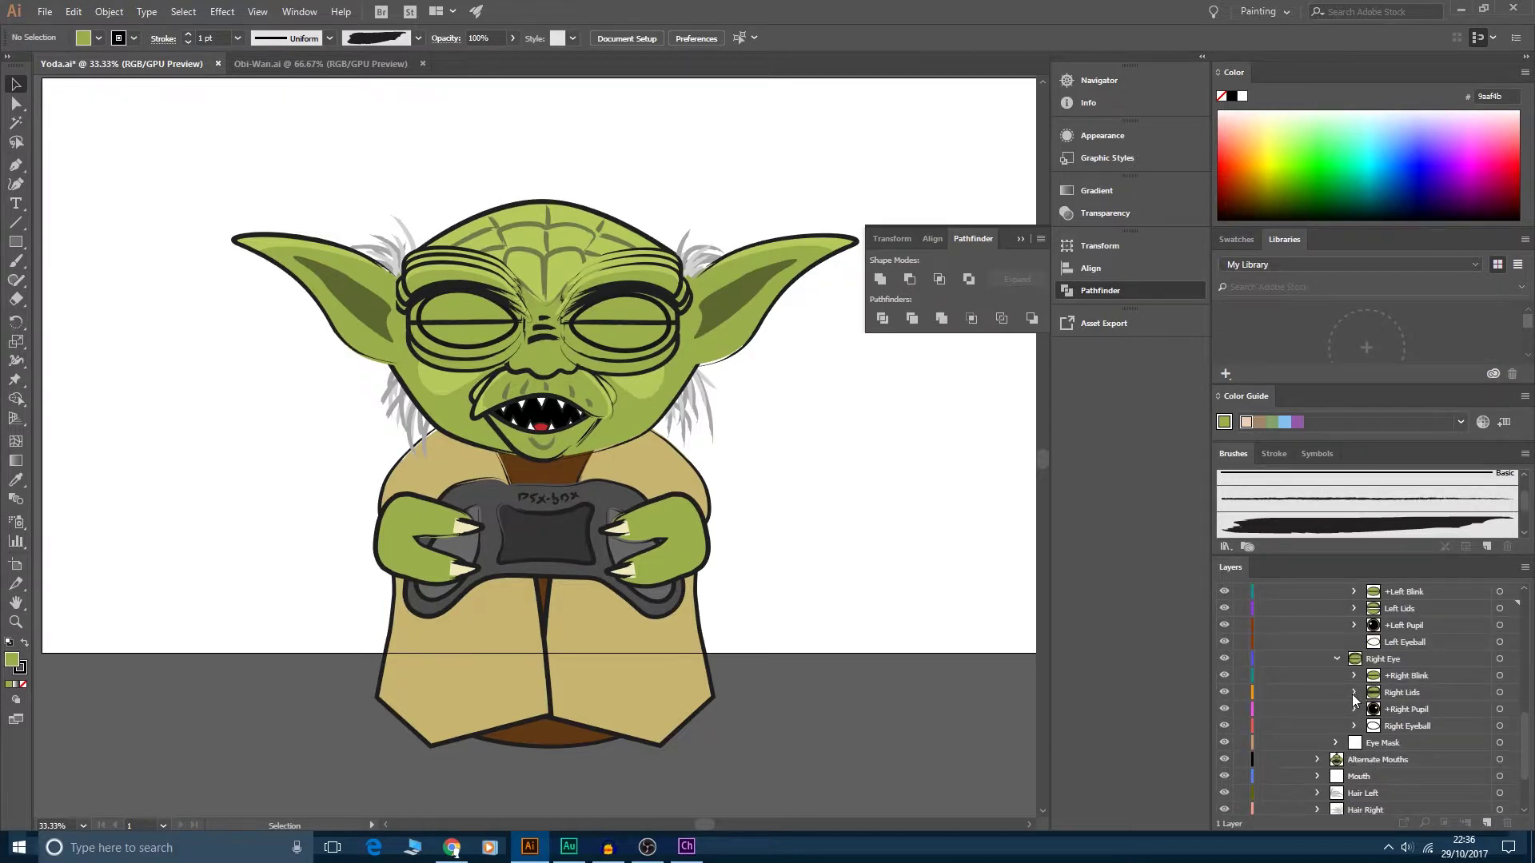
left_click(1353, 692)
scroll(1375, 729, "down", 1)
left_click(1372, 726)
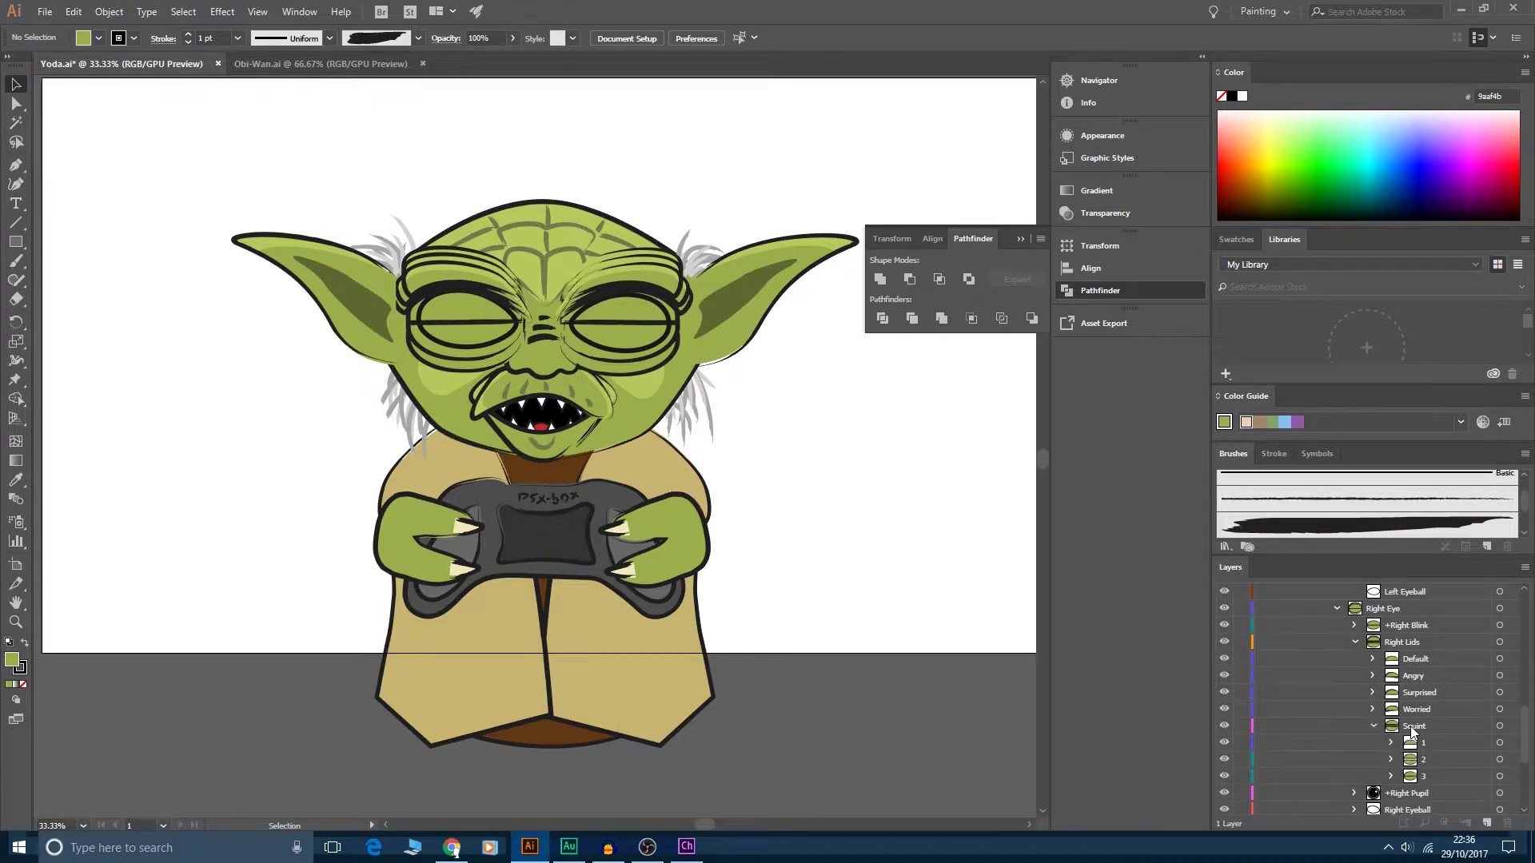
scroll(1375, 729, "down", 1)
left_click(1460, 727)
left_click(1499, 726)
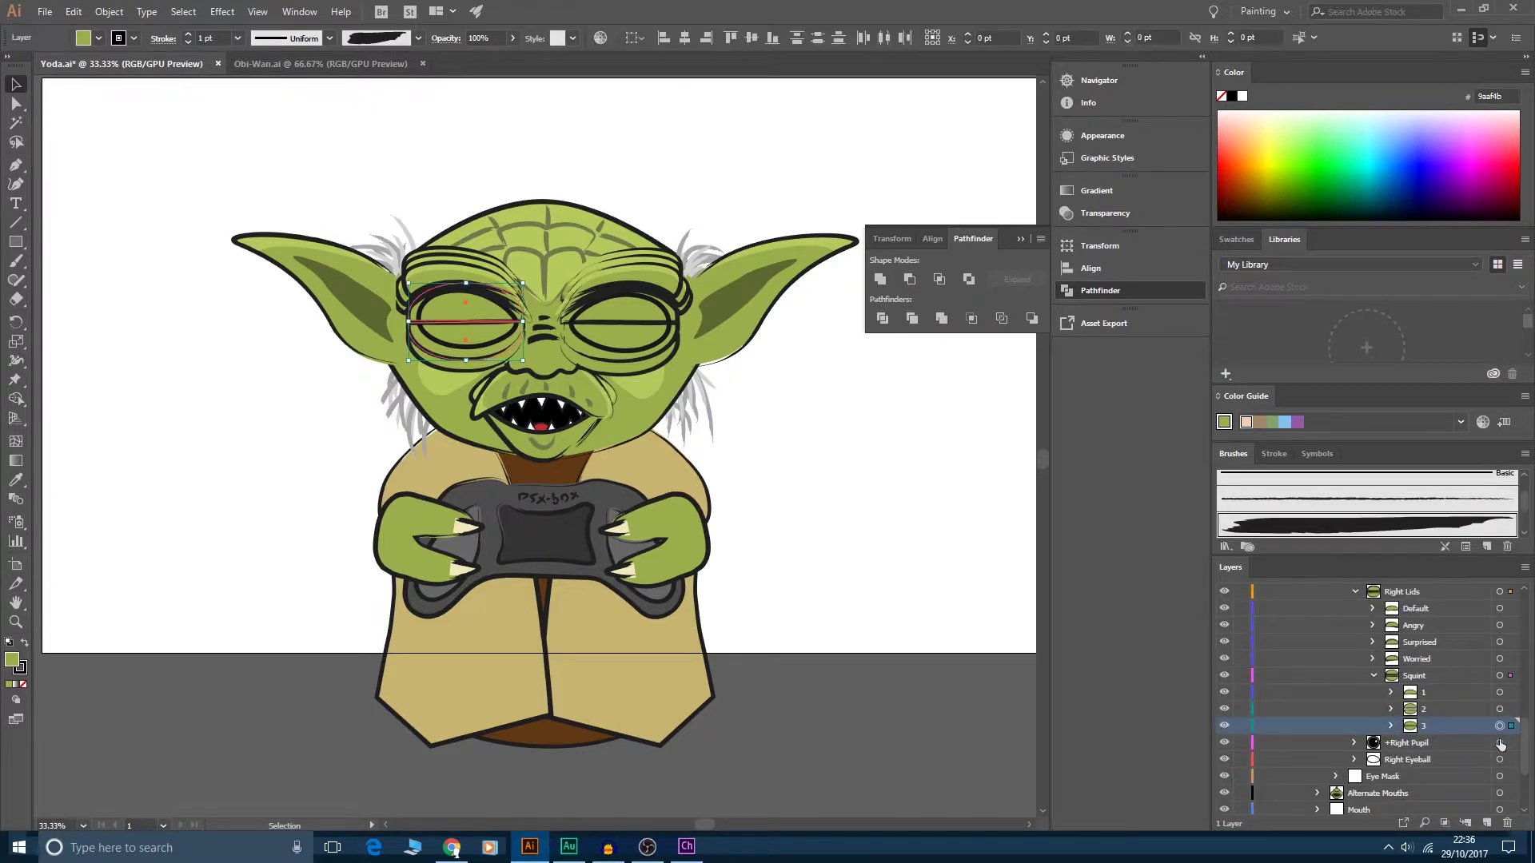
left_click(1507, 822)
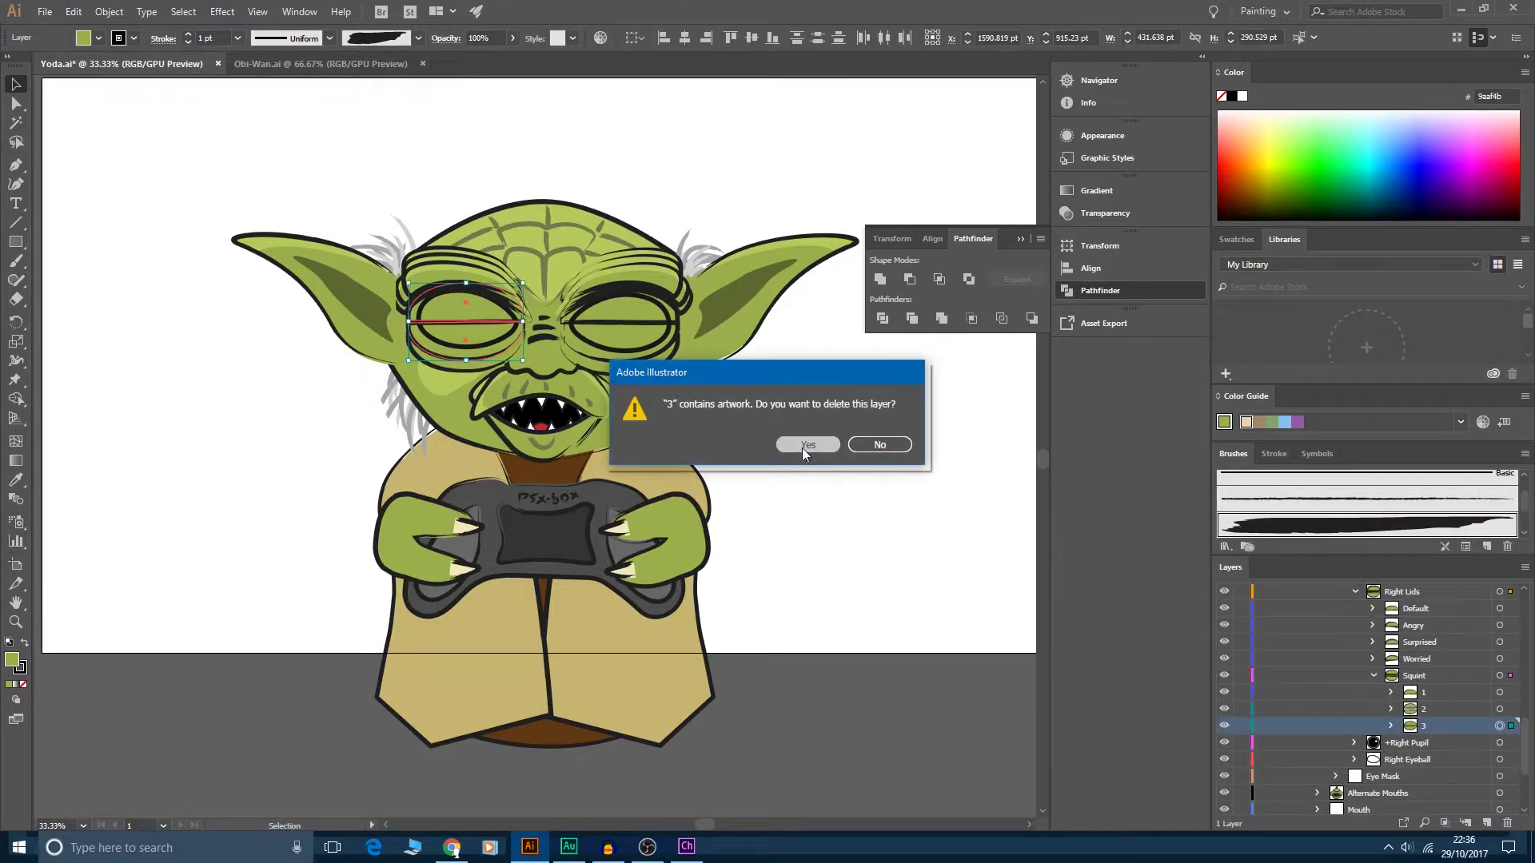
left_click(803, 448)
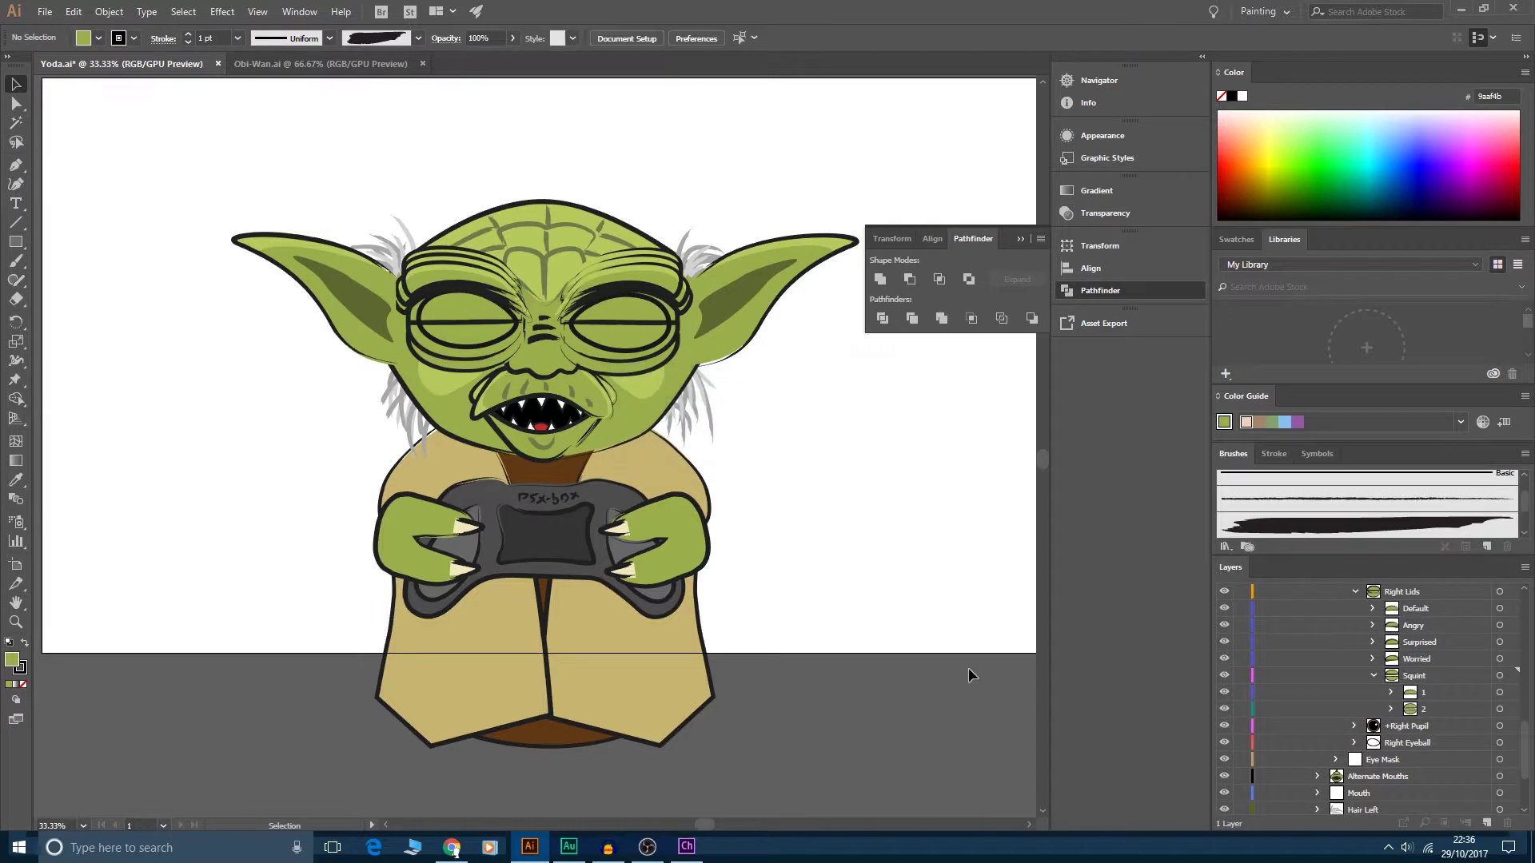
- Save Yoda.ai, switch to Character Animator and open the Yoda puppet for rigging
left_click(44, 11)
left_click(71, 146)
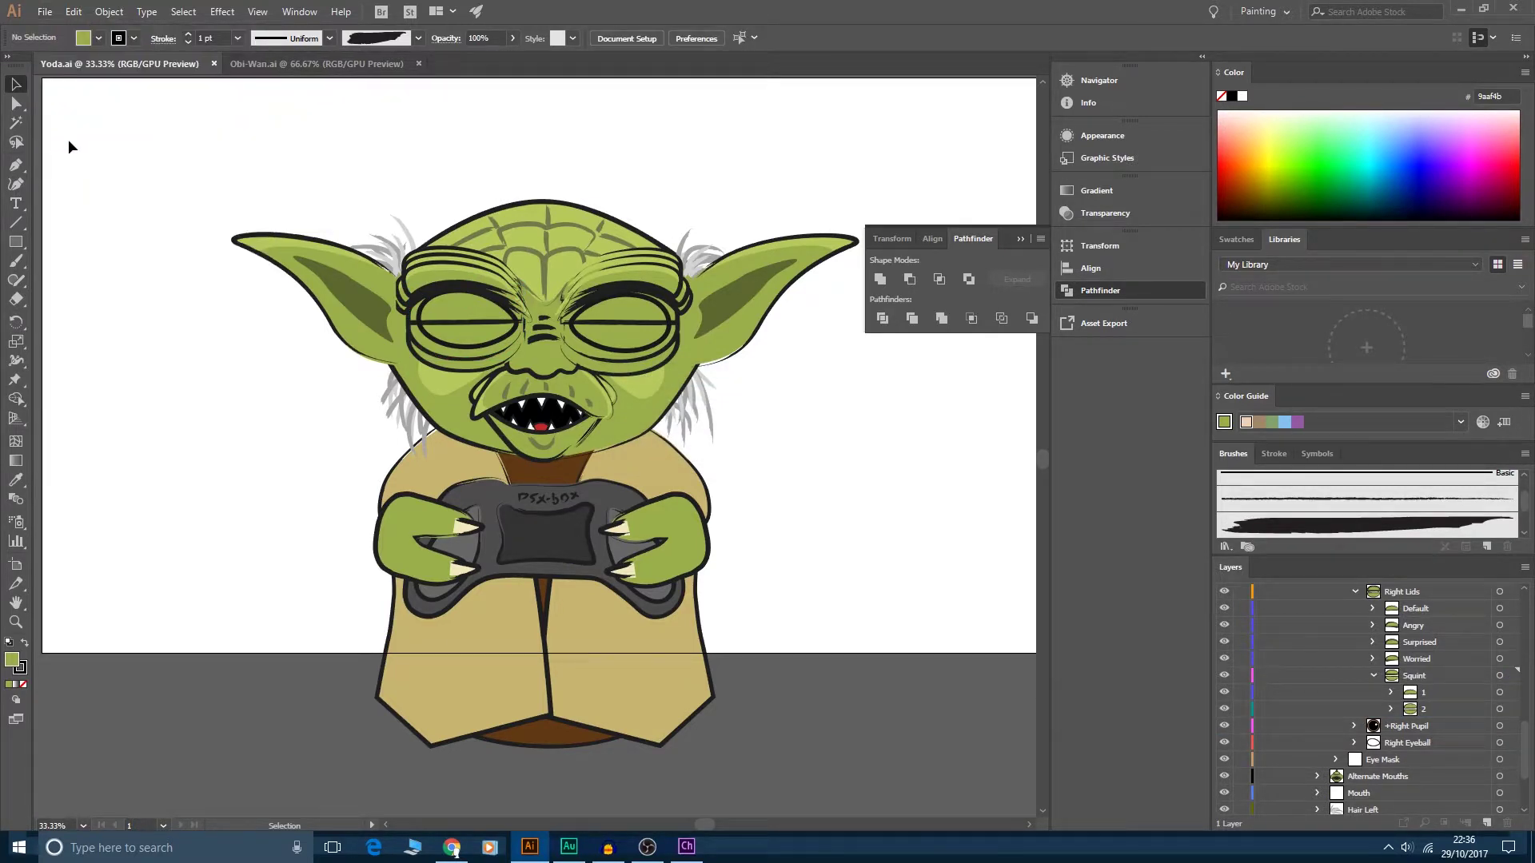
left_click(686, 846)
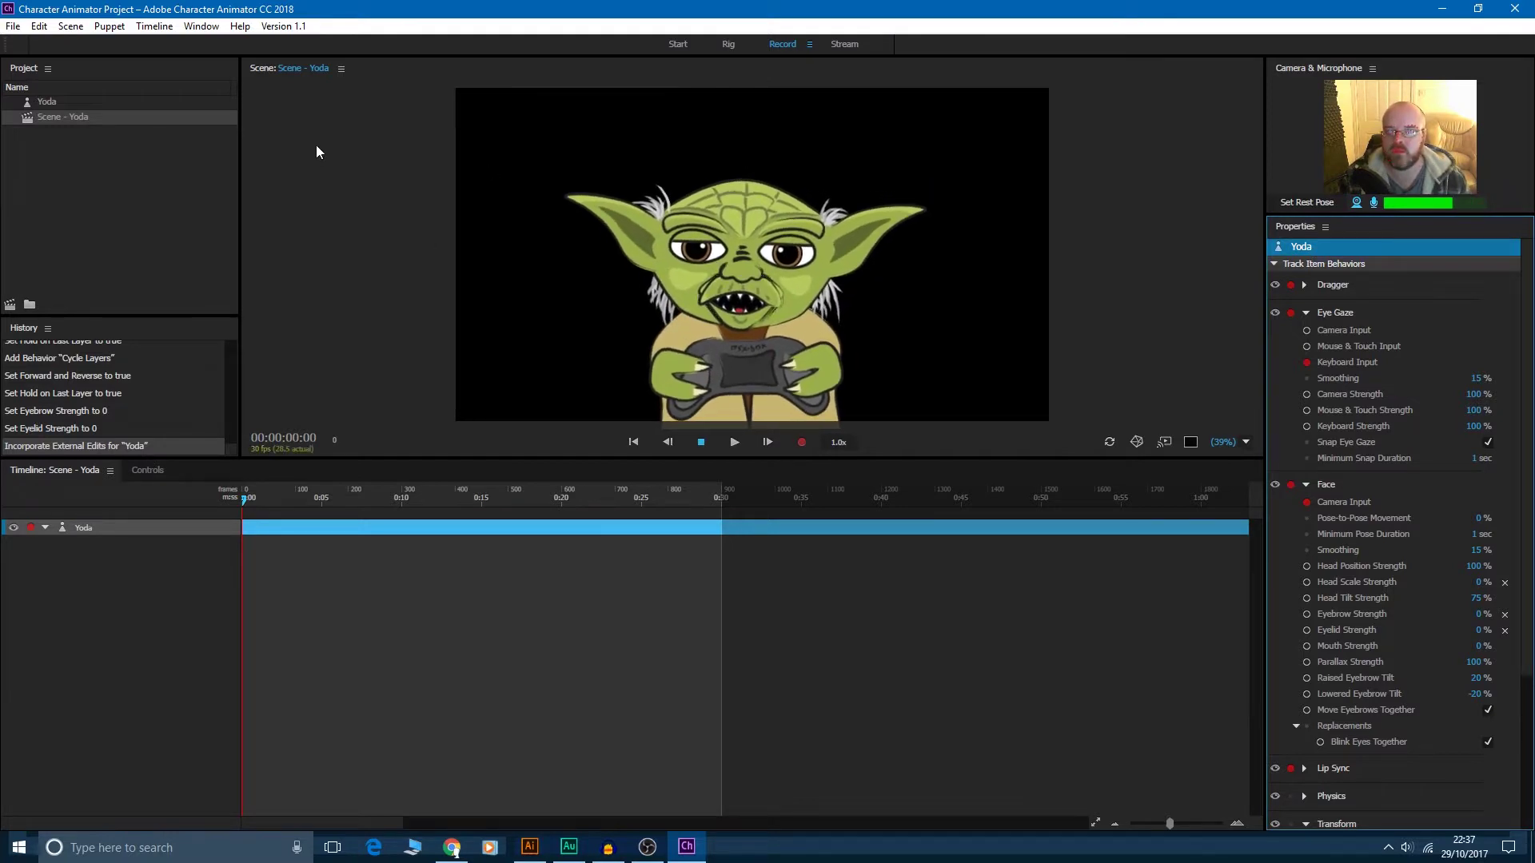
left_click(55, 103)
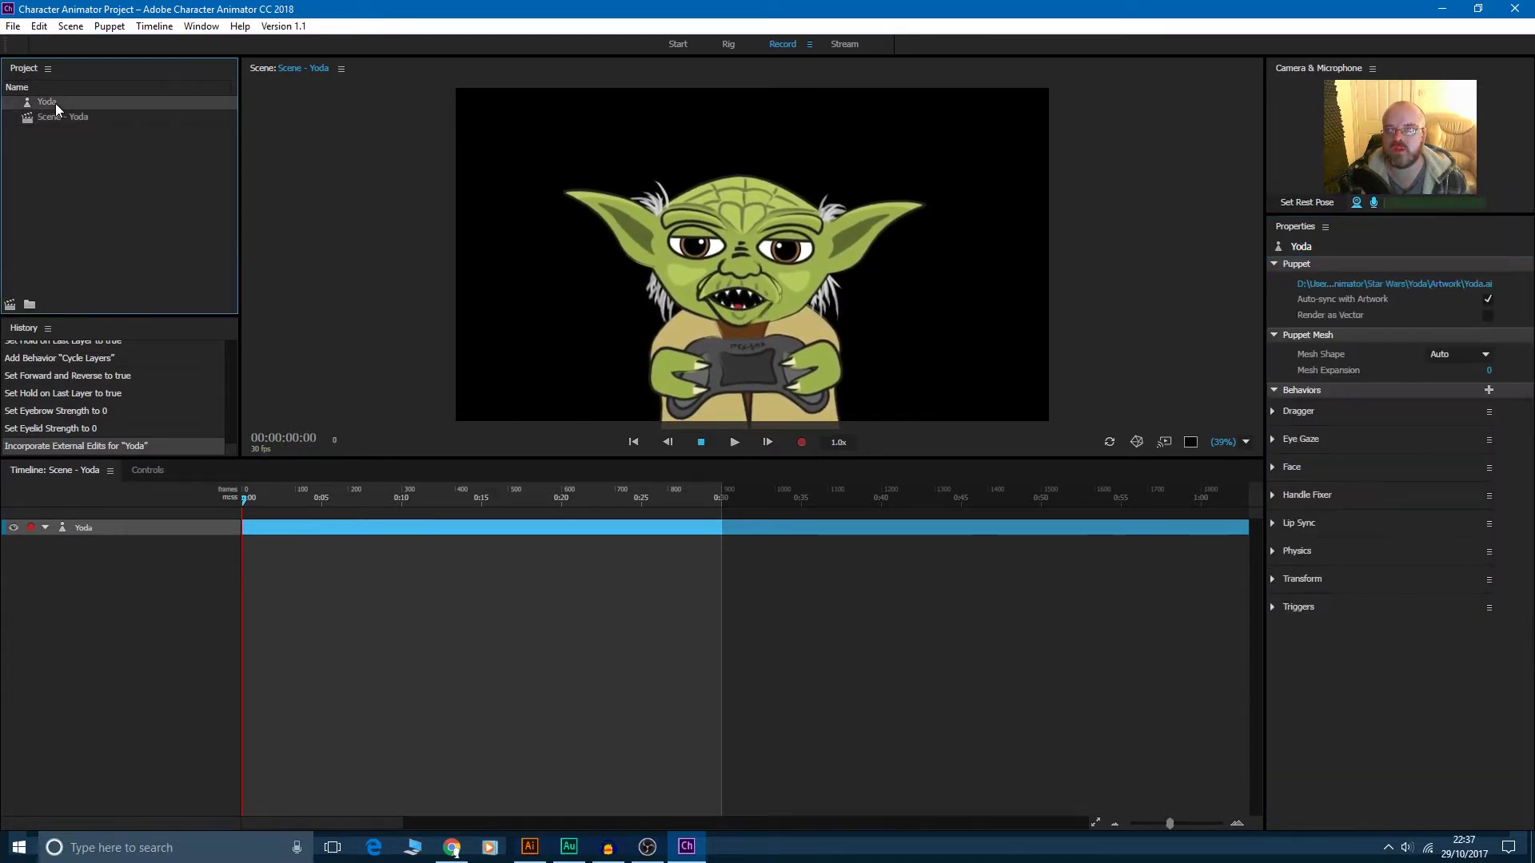
double_click(55, 103)
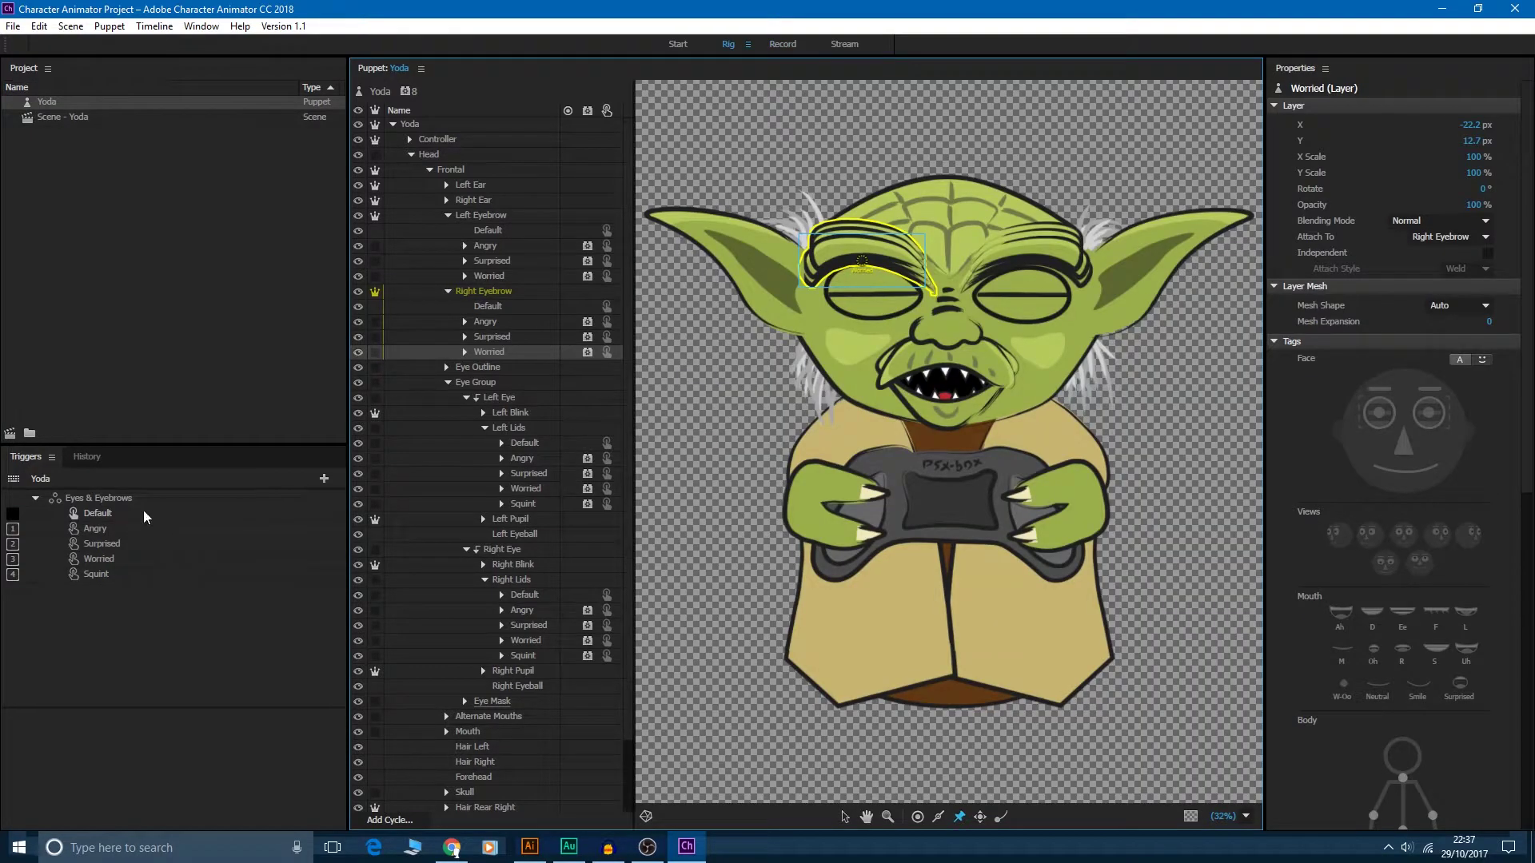
- Compare the layers in the Default and Squint triggers, and add the Default layers of both eyebrows to the Squint trigger
left_click(102, 516)
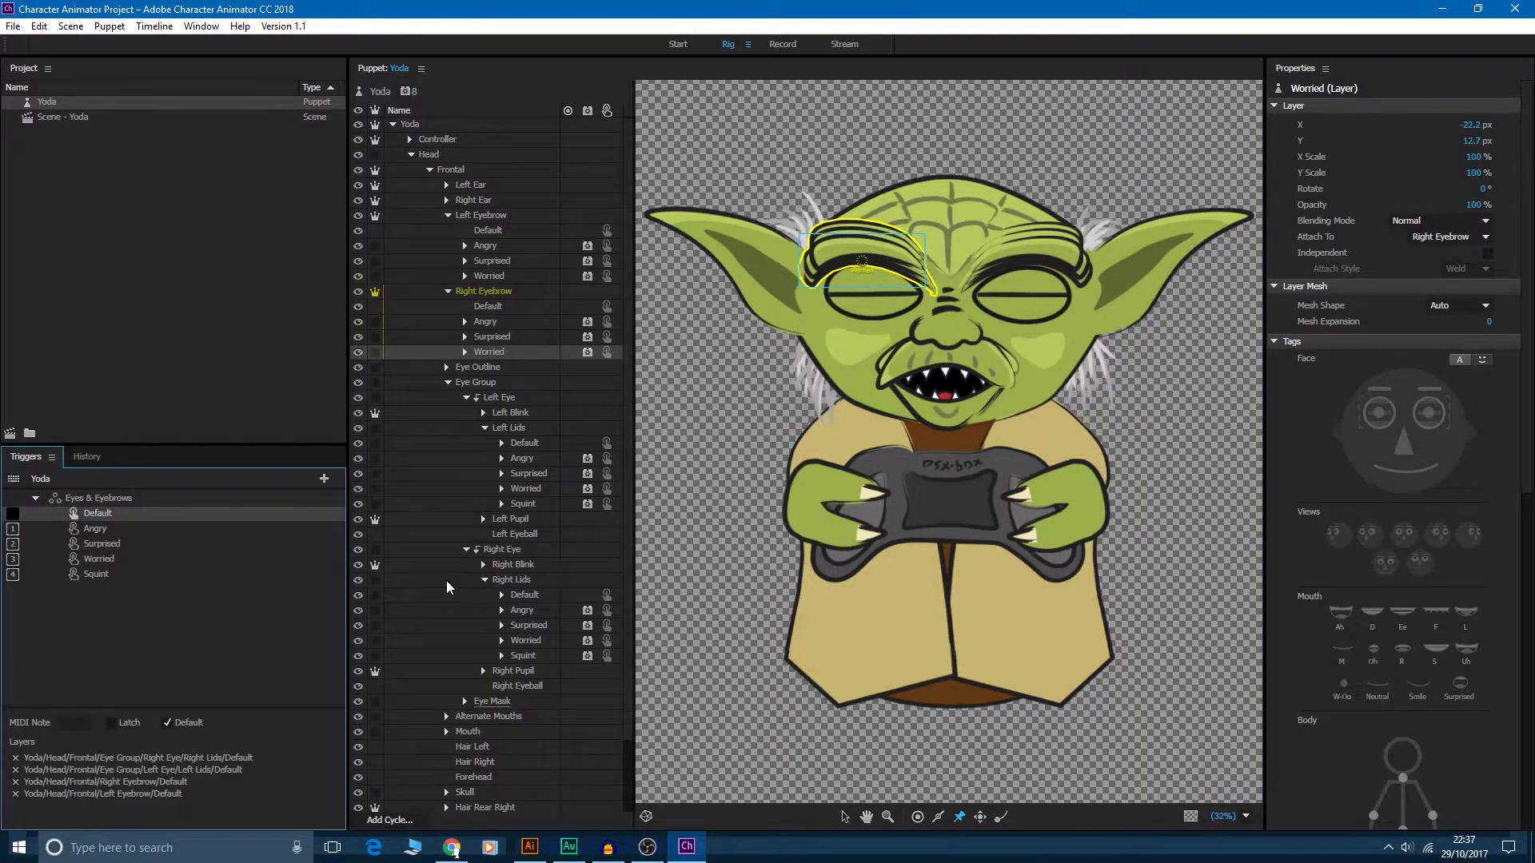
left_click(94, 575)
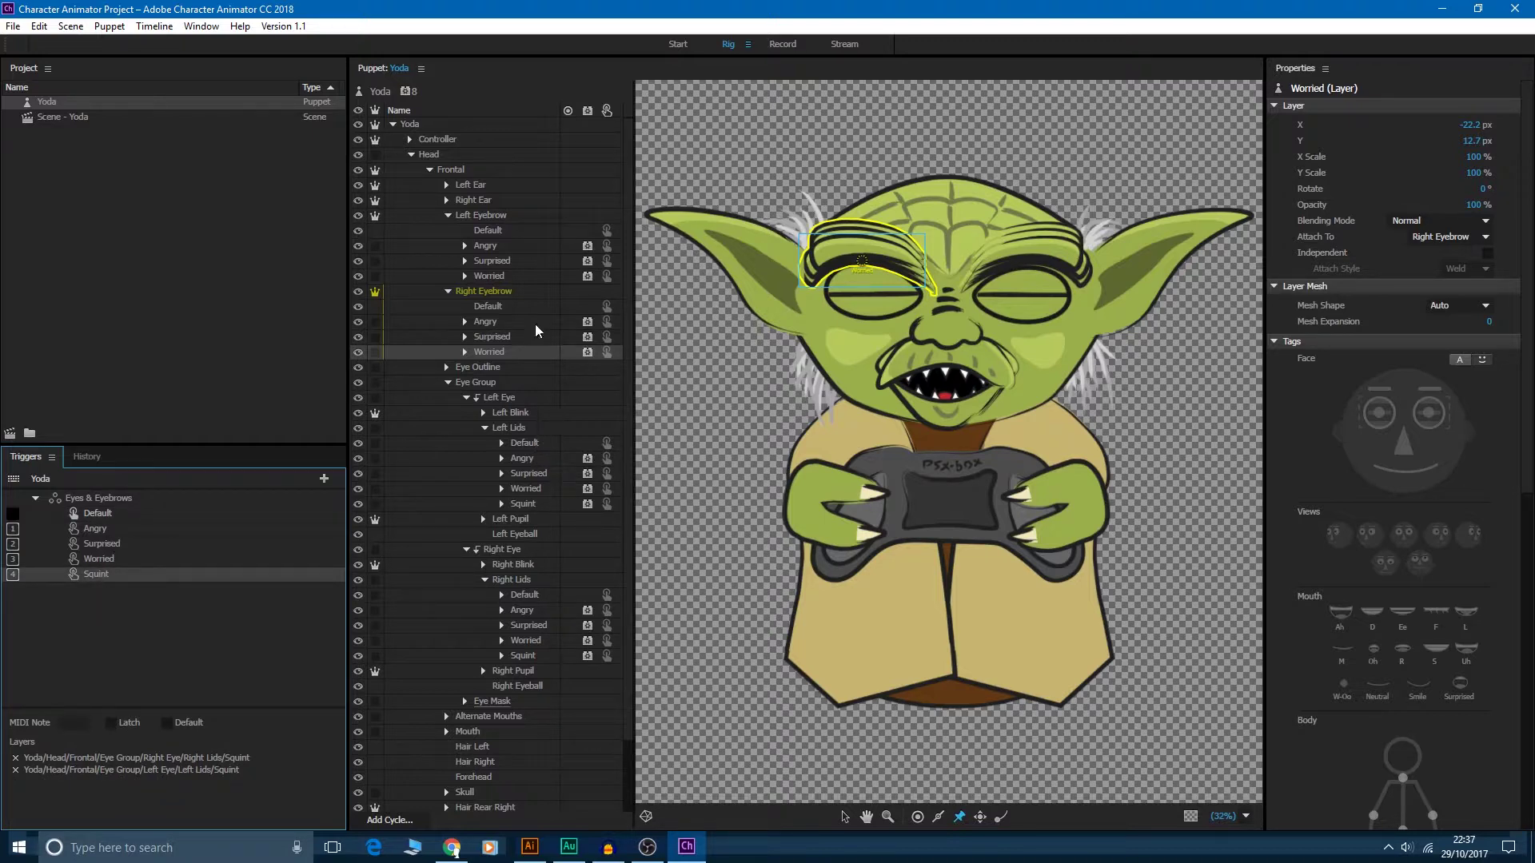
left_click(497, 233)
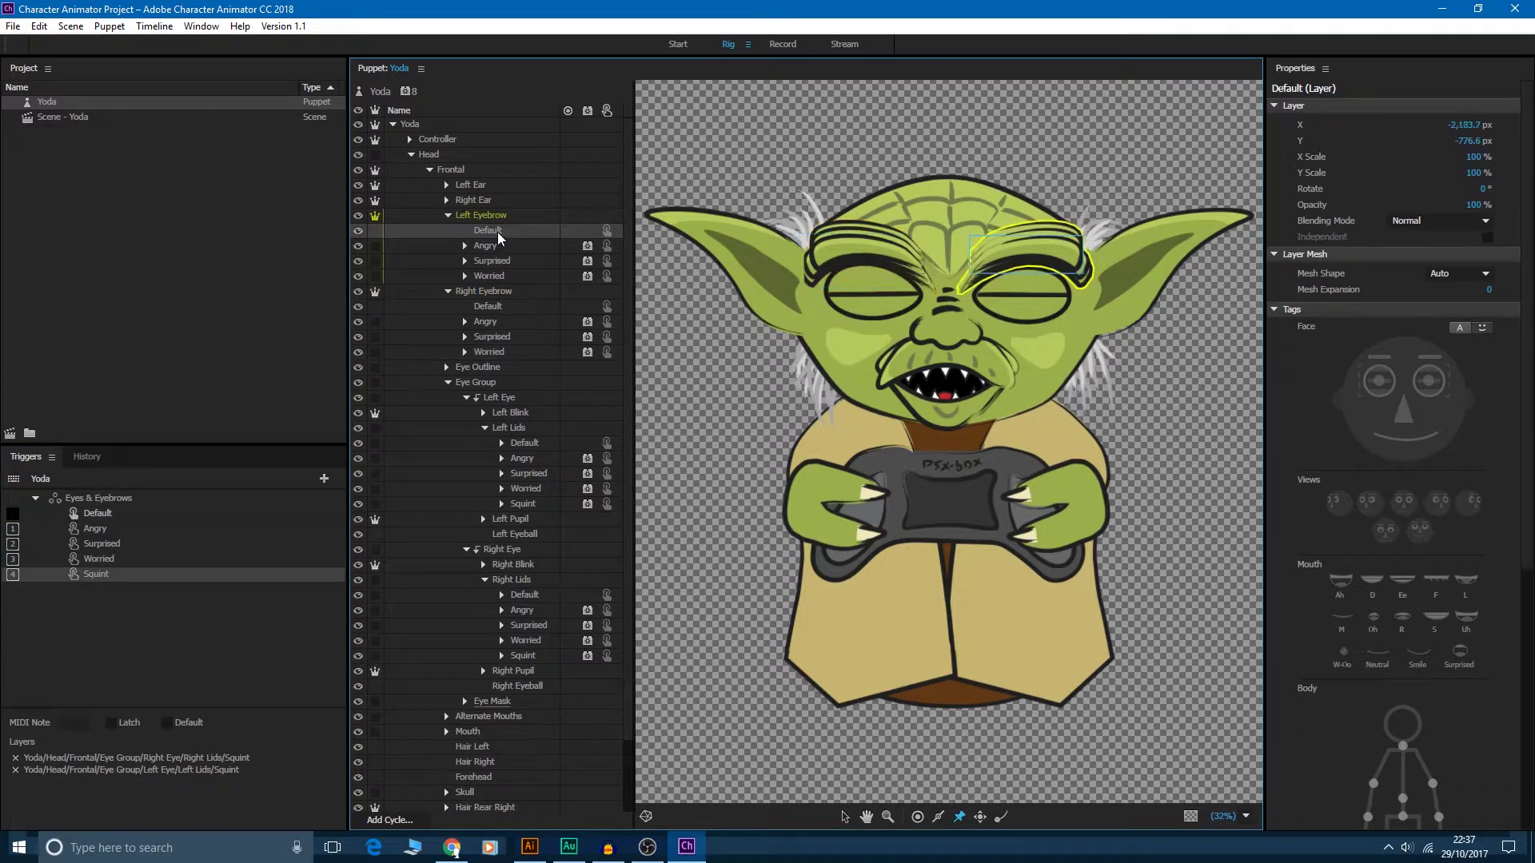
left_click_drag(498, 235, 114, 575)
left_click_drag(483, 309, 124, 584)
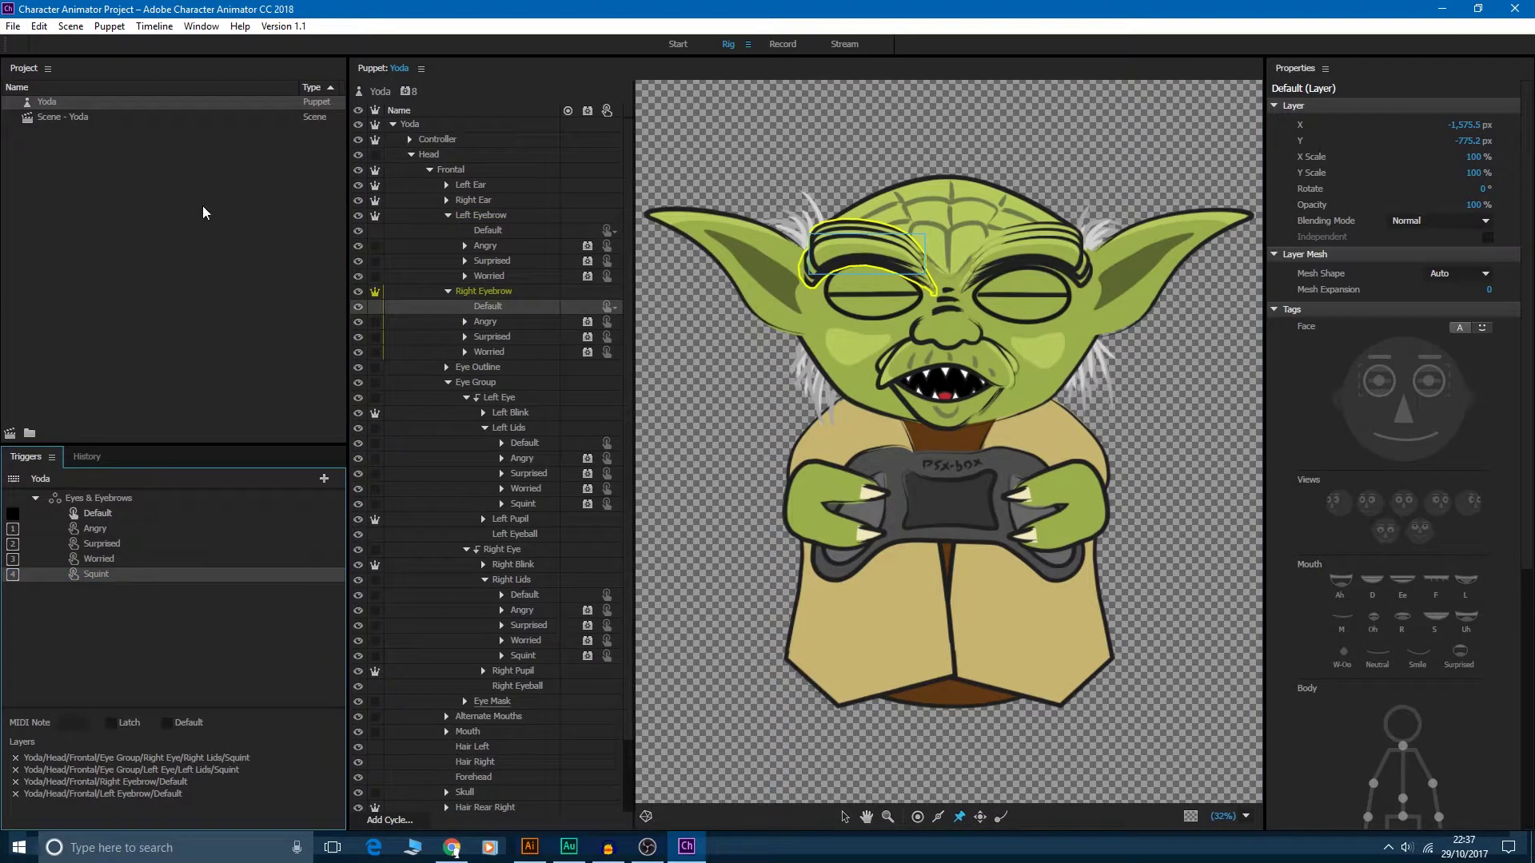
- Preview the puppet in Scene - Yoda and return to rigging the Yoda puppet
double_click(60, 123)
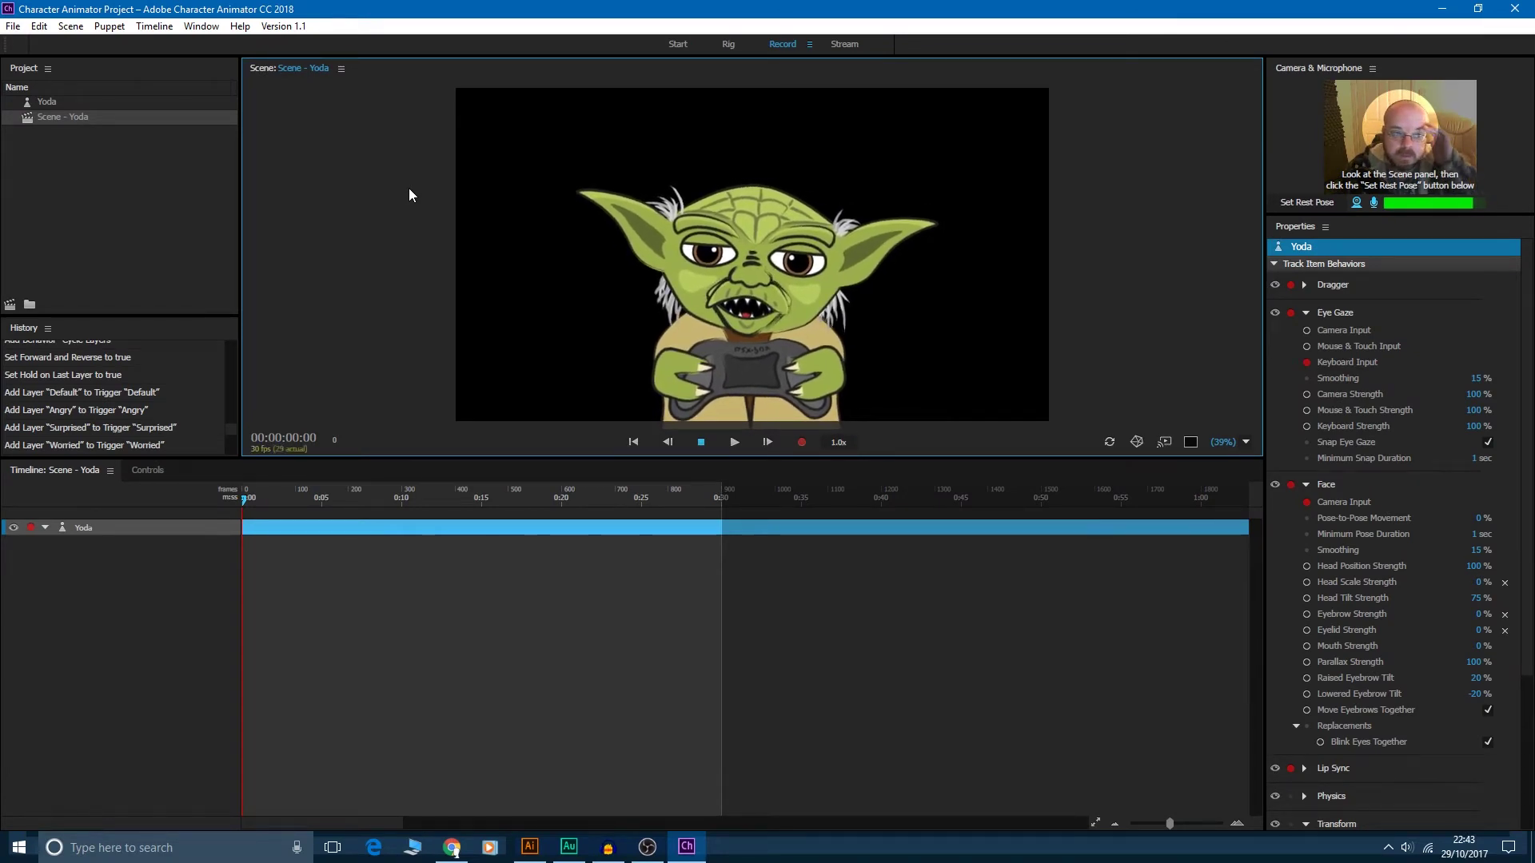
left_click(68, 102)
double_click(68, 102)
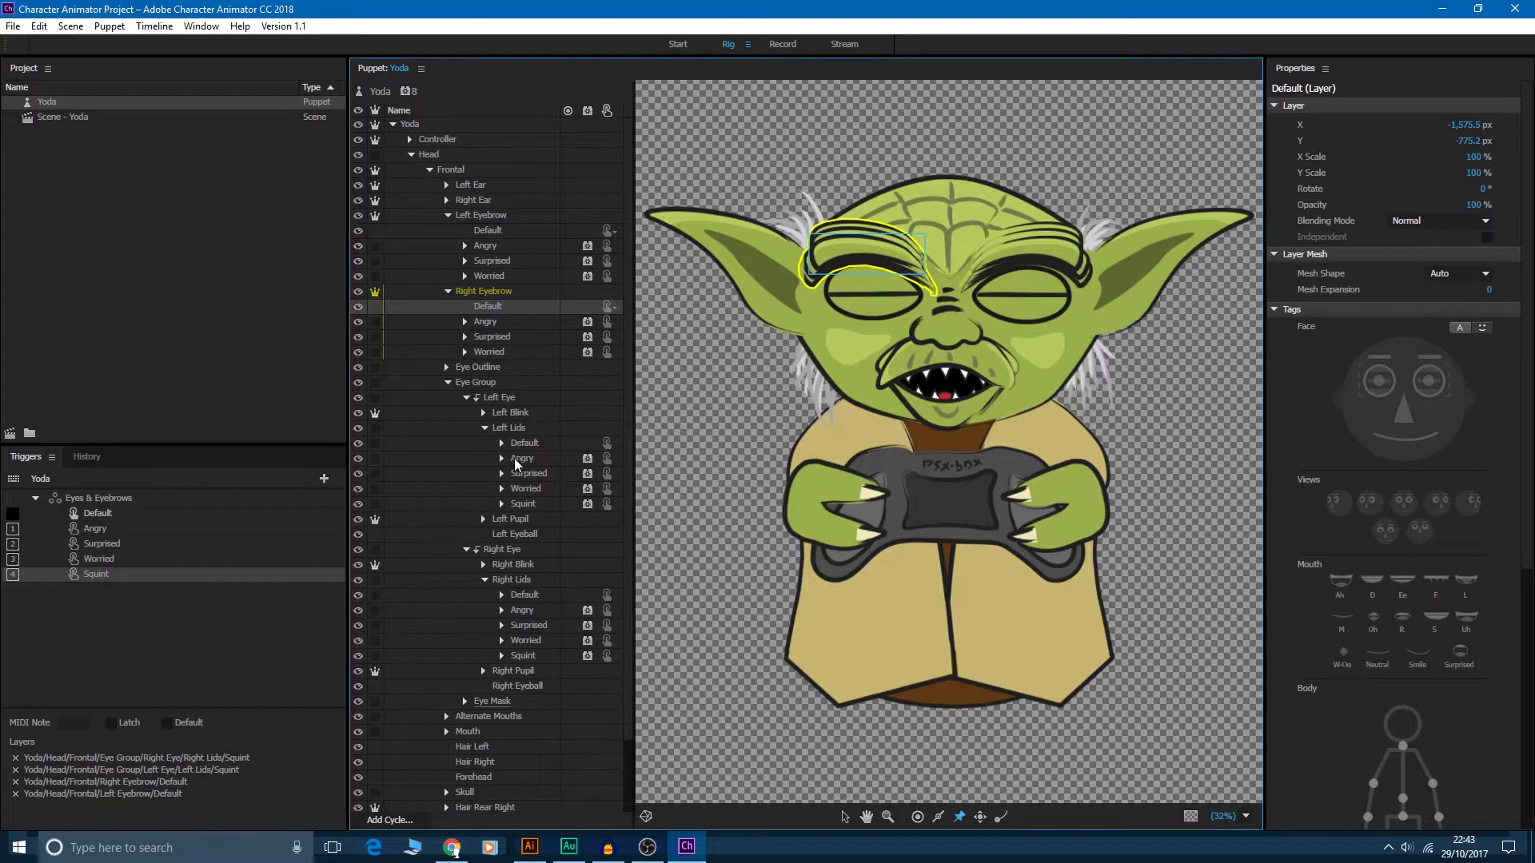
- Create a swap set from the Alternate Mouths layer, which groups the Angry and Happy mouths
scroll(520, 442, "down", 2)
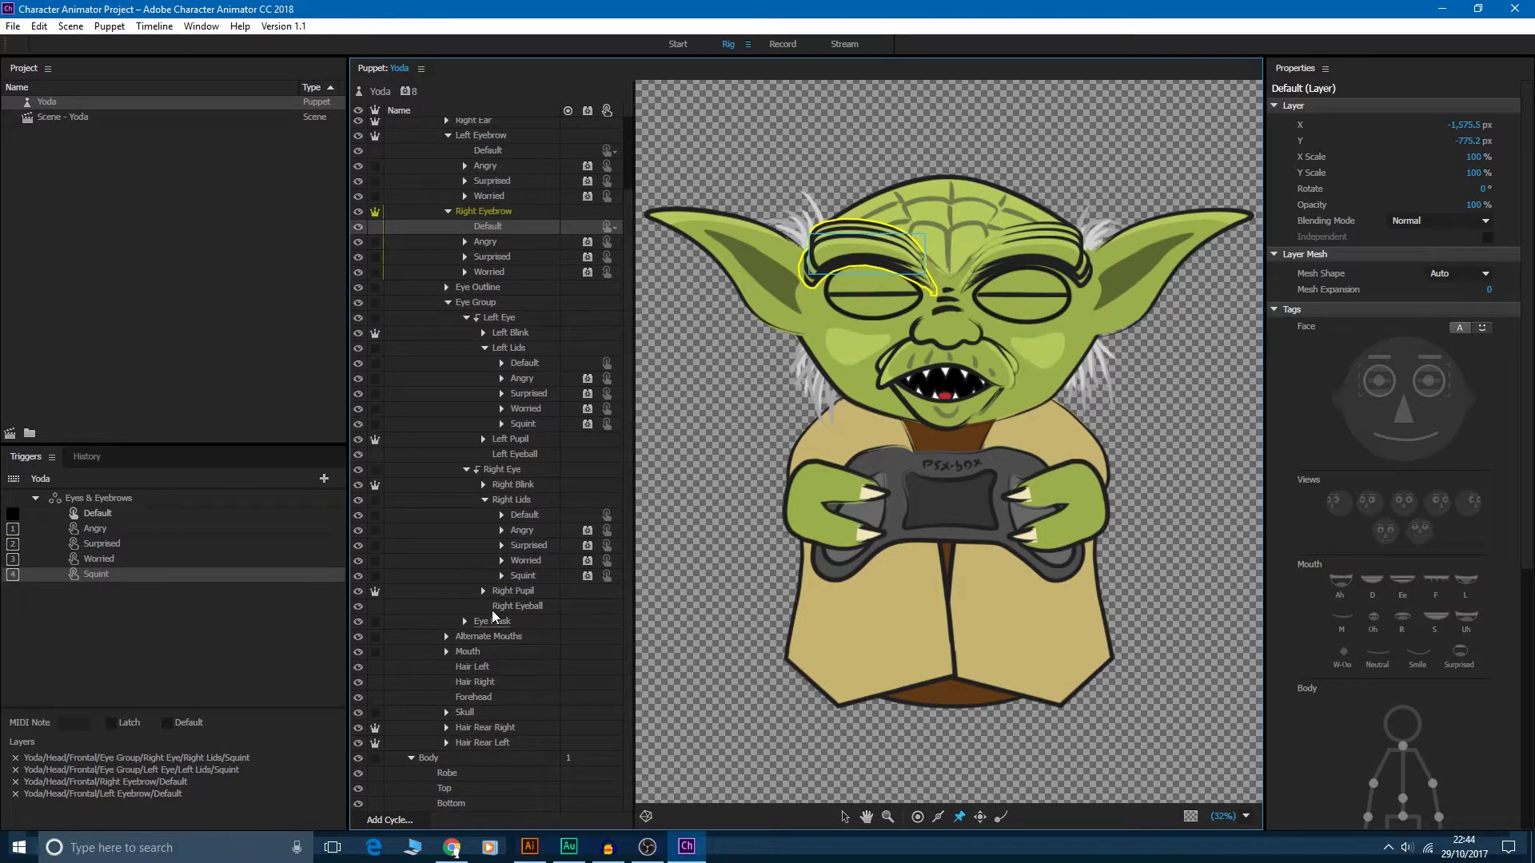
left_click(471, 640)
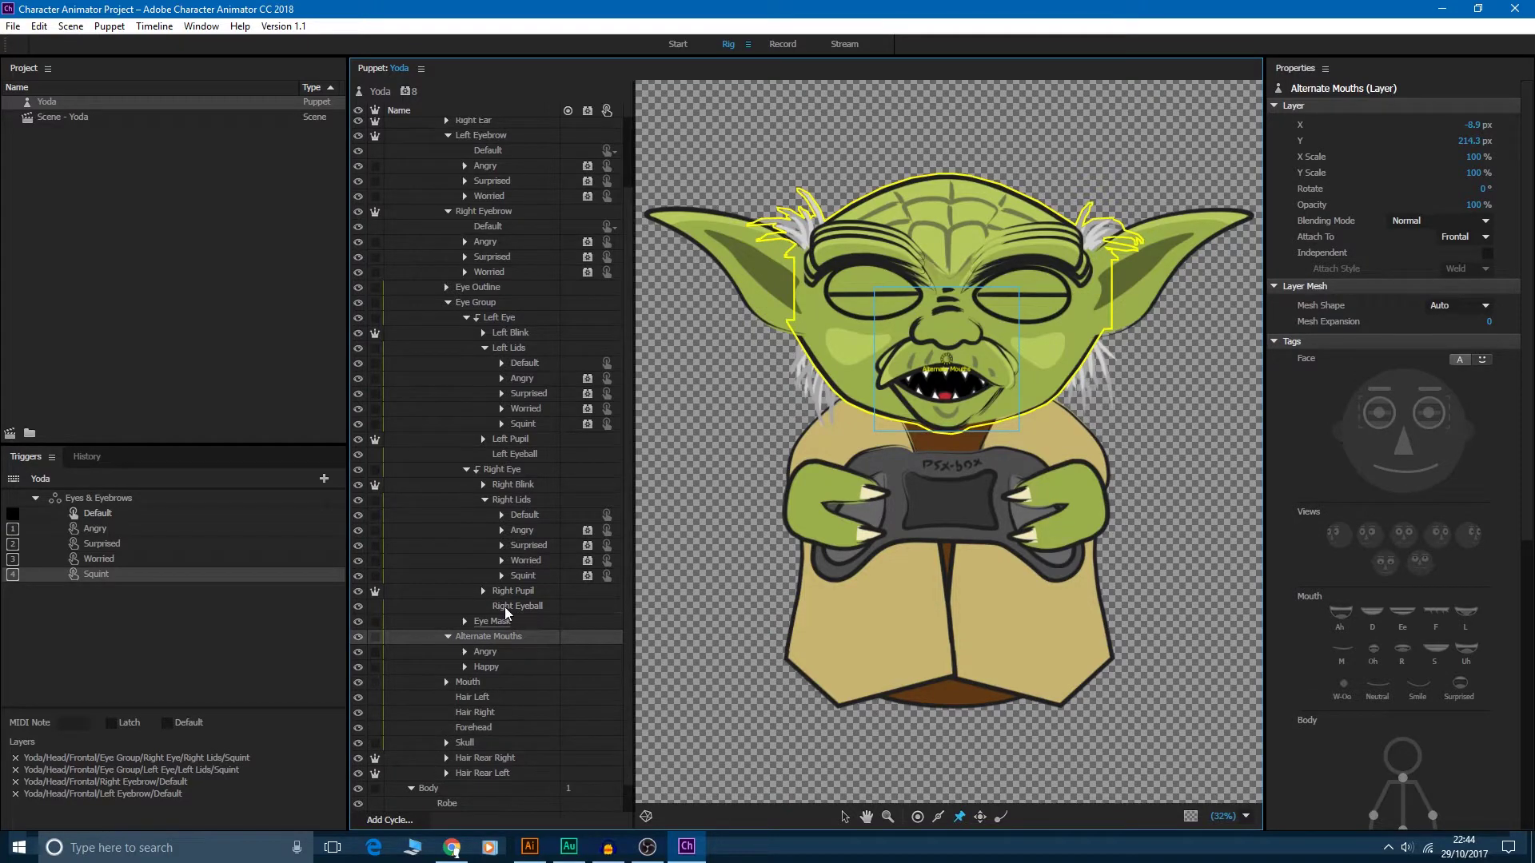
left_click(446, 637)
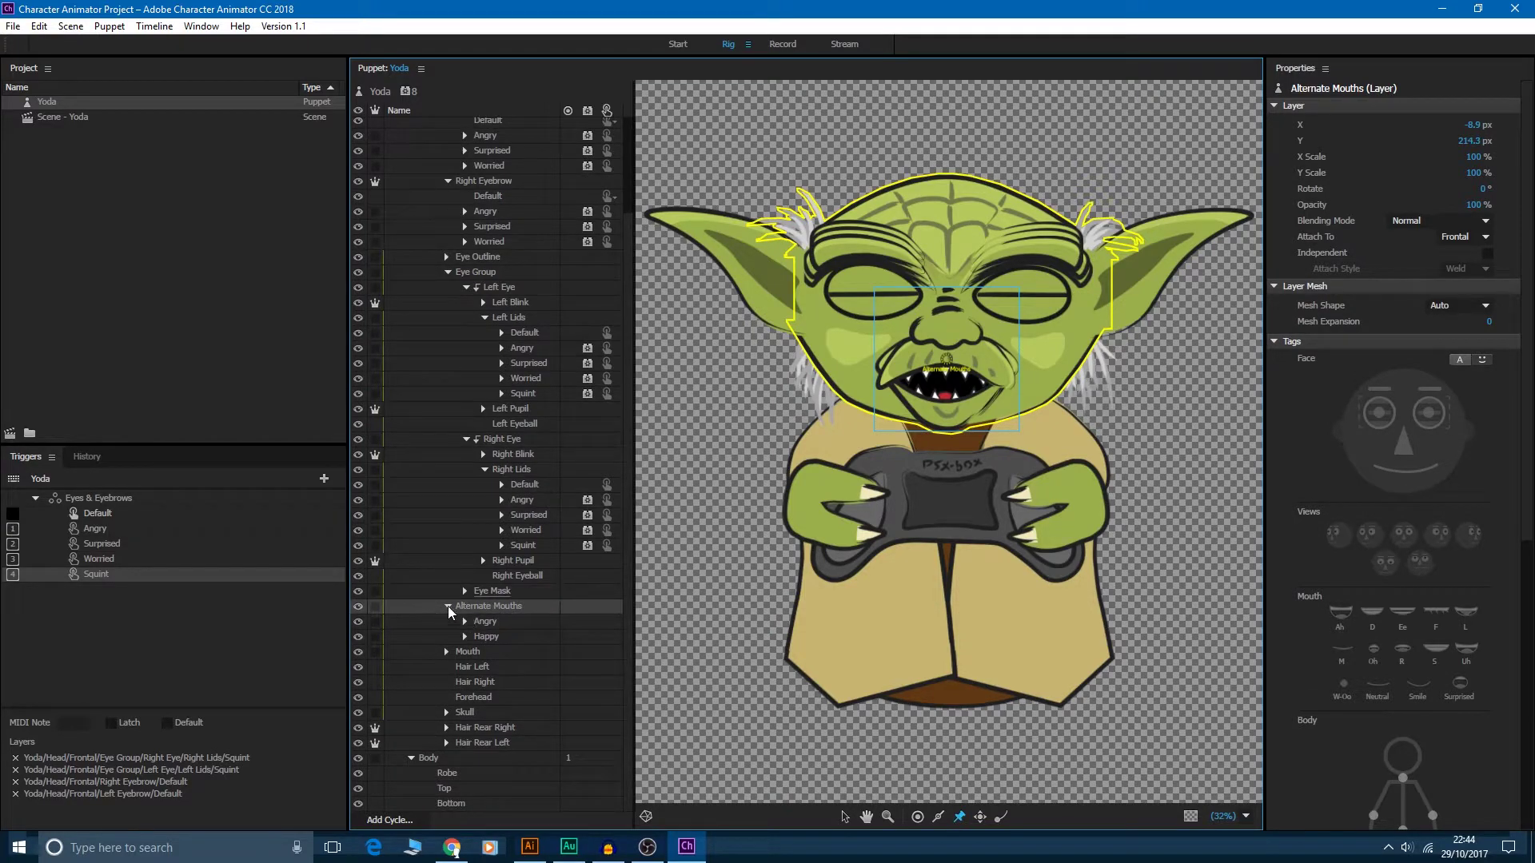
right_click(501, 607)
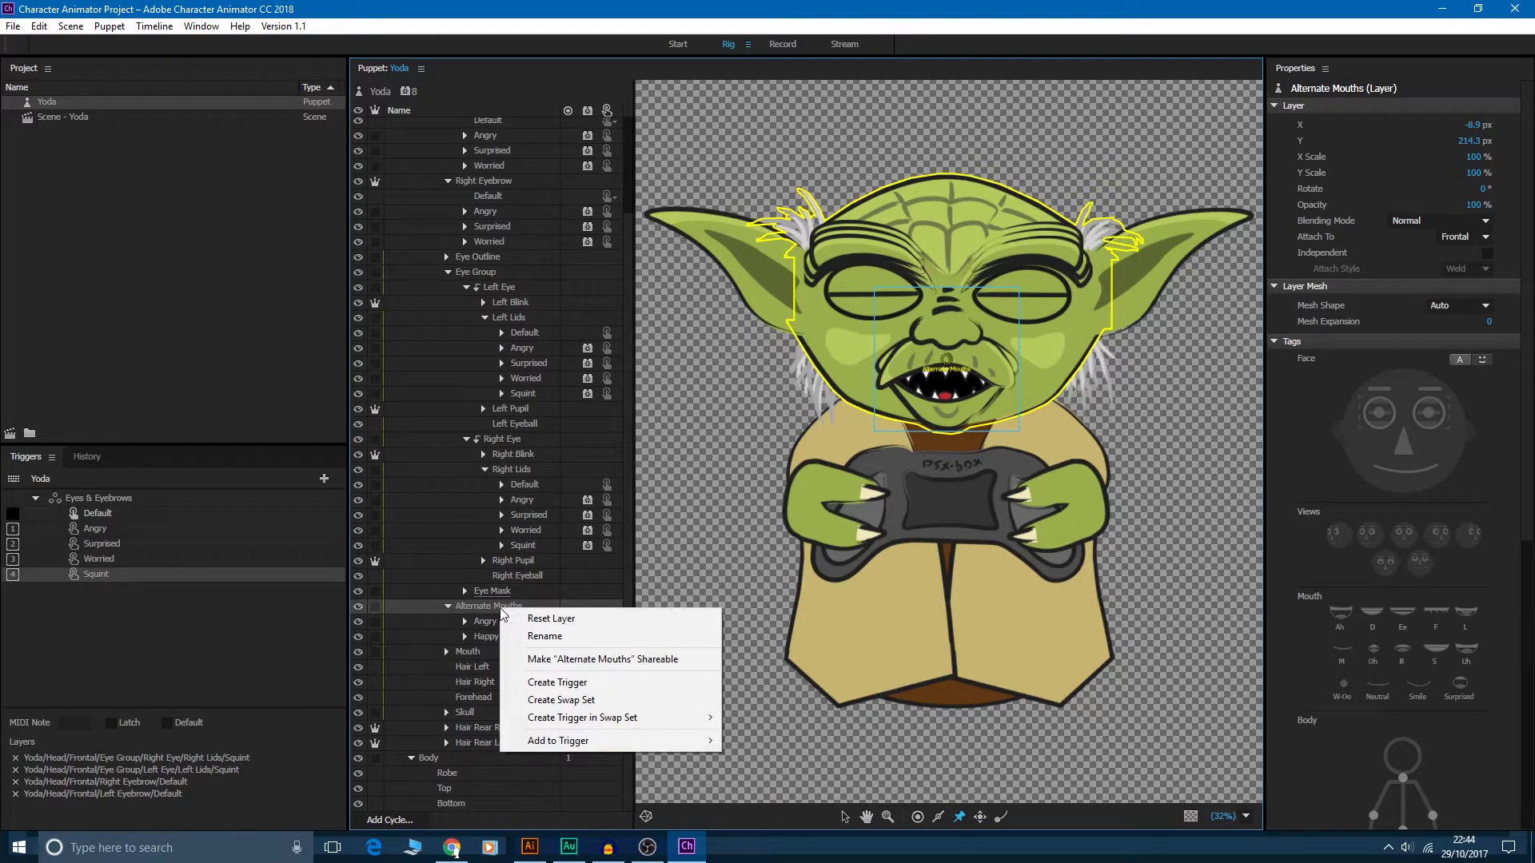
left_click(570, 701)
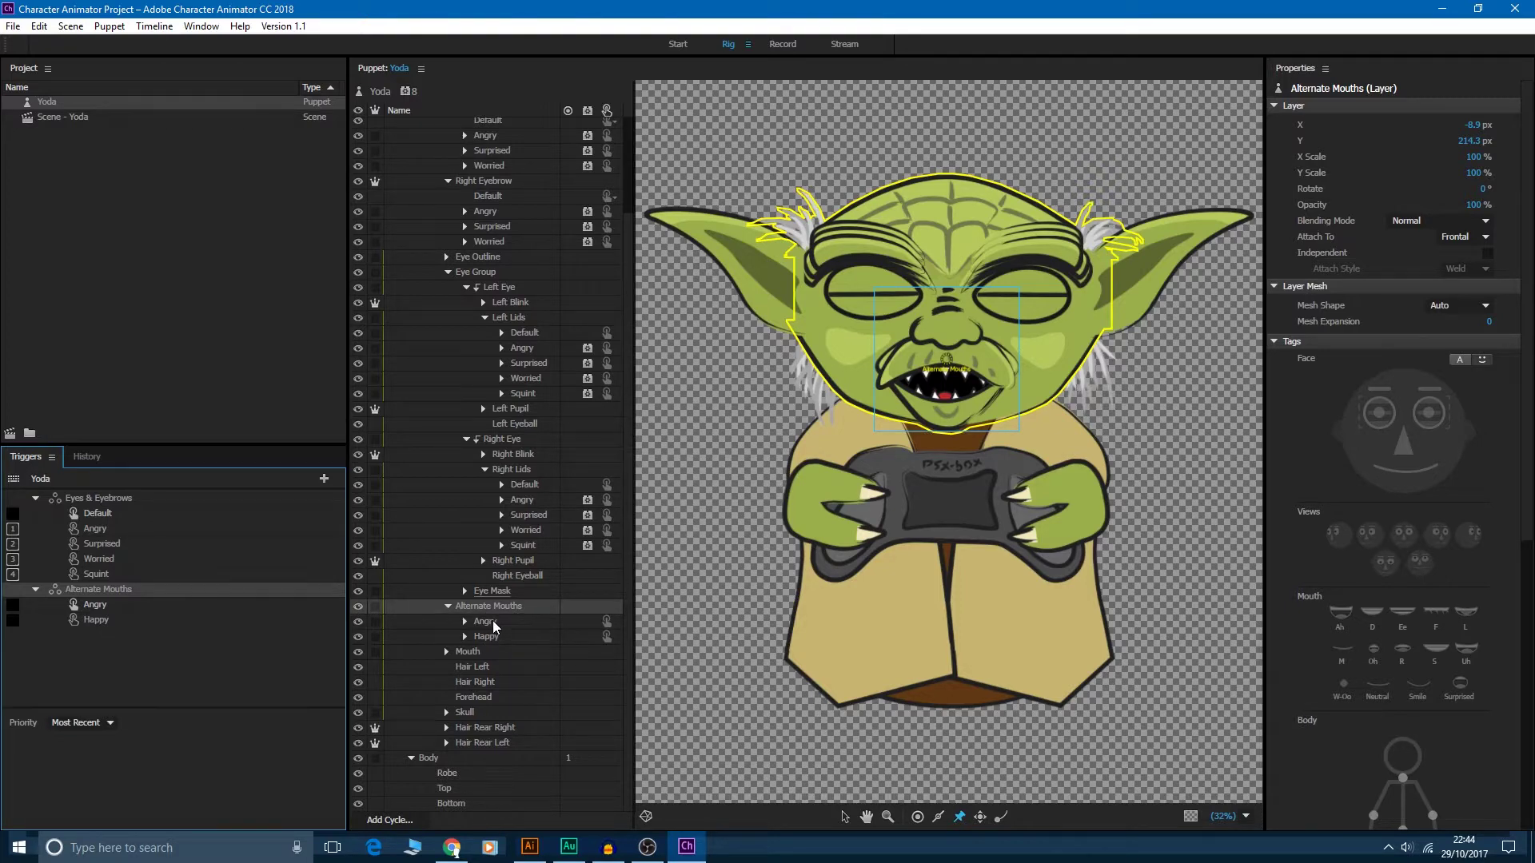
- Assign Q as the trigger key for the Angry mouth and W for the Happy mouth
left_click_drag(496, 622, 18, 609)
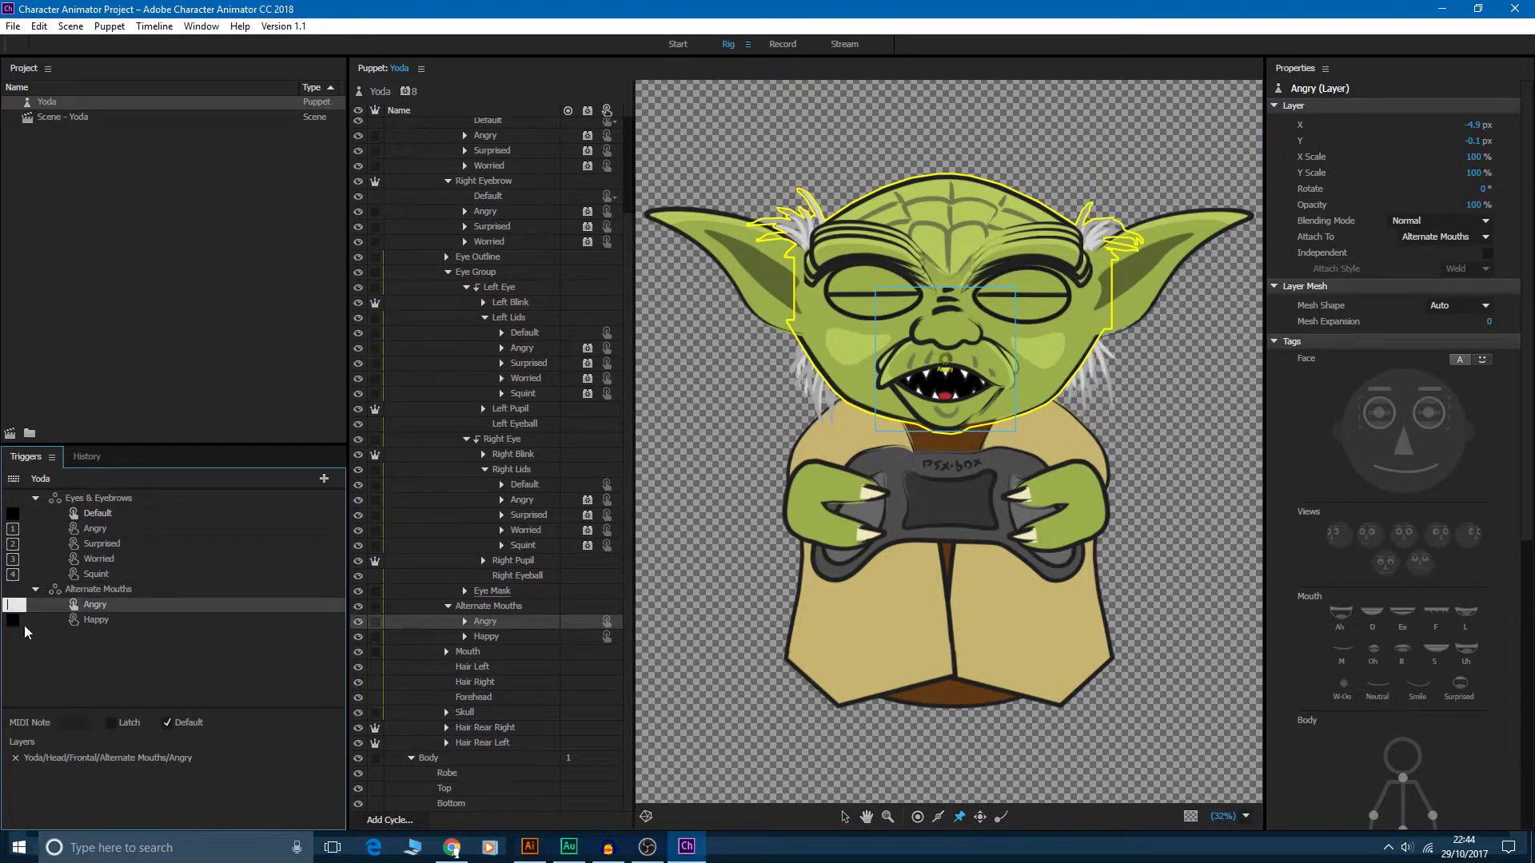
type("q")
key("Return")
left_click(12, 621)
type("w")
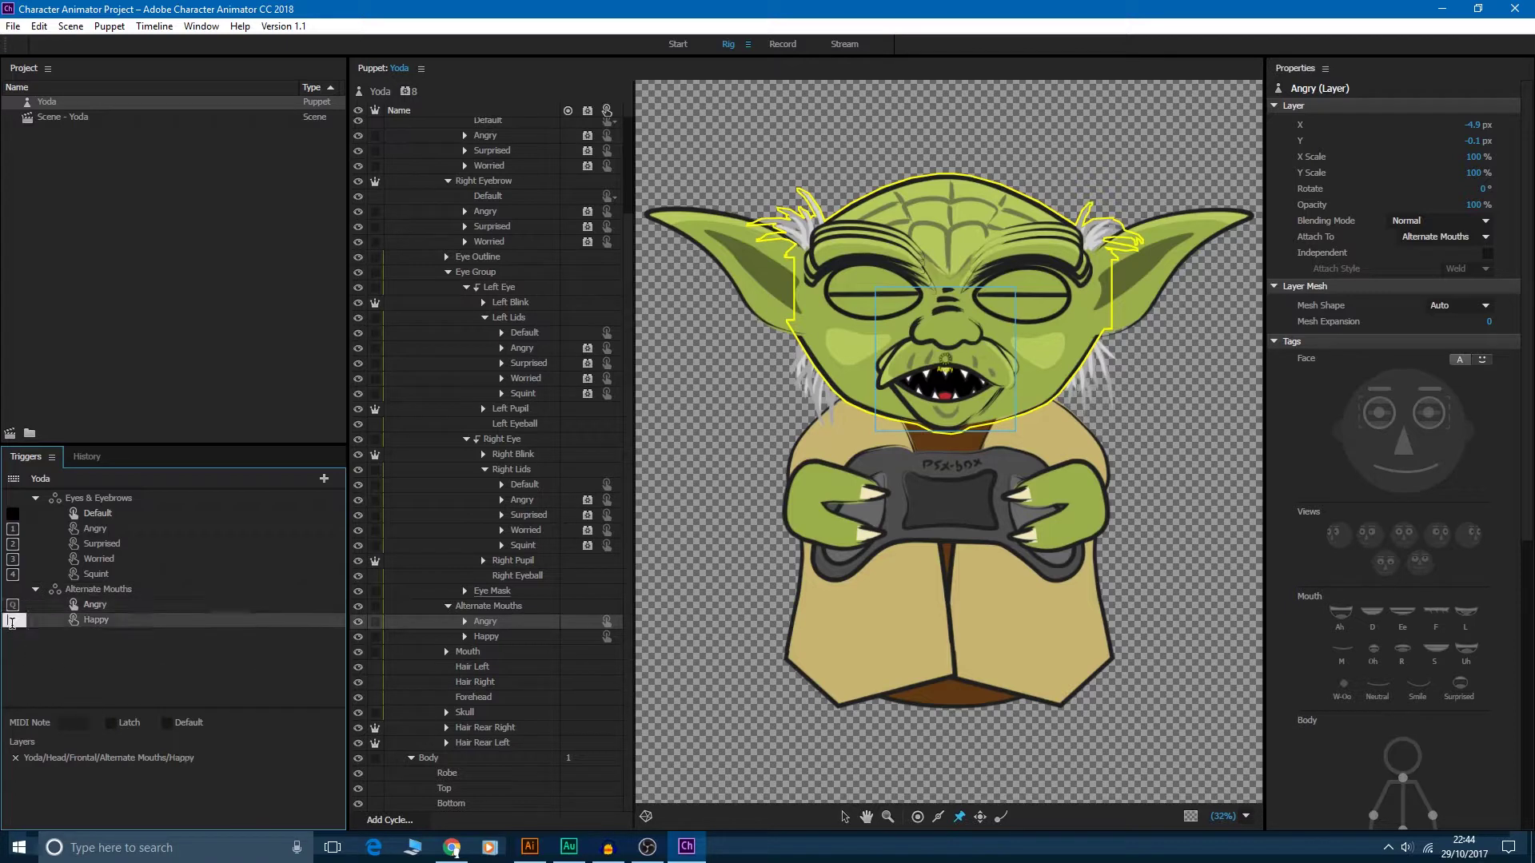
key("Return")
- Select the Mouth layer, then switch to Illustrator to examine the mouth layers in Obi-Wan.ai and return to Yoda.ai
left_click(474, 654)
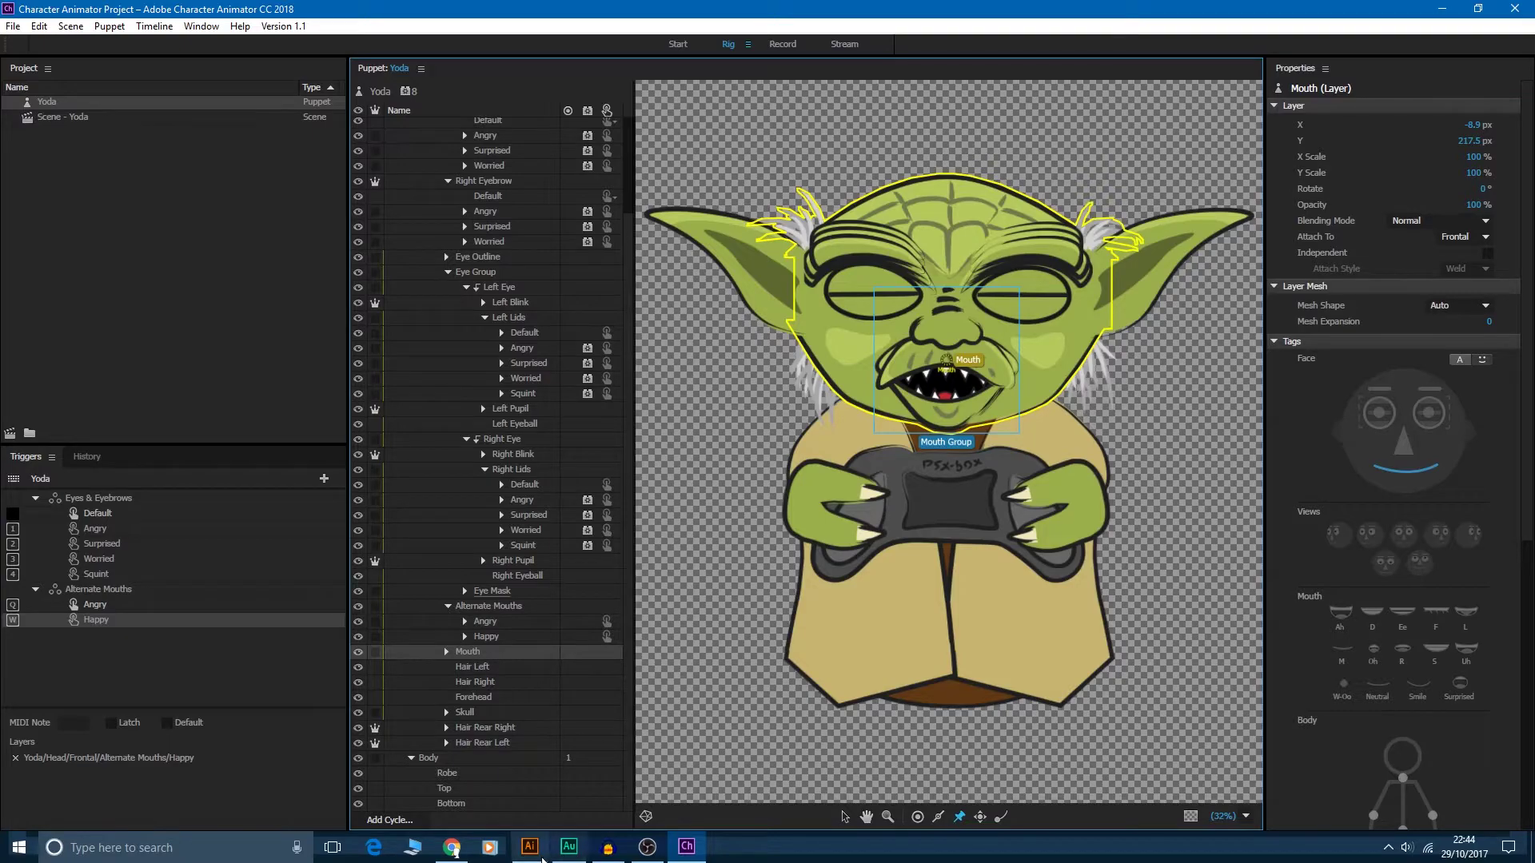
left_click(529, 846)
left_click(275, 64)
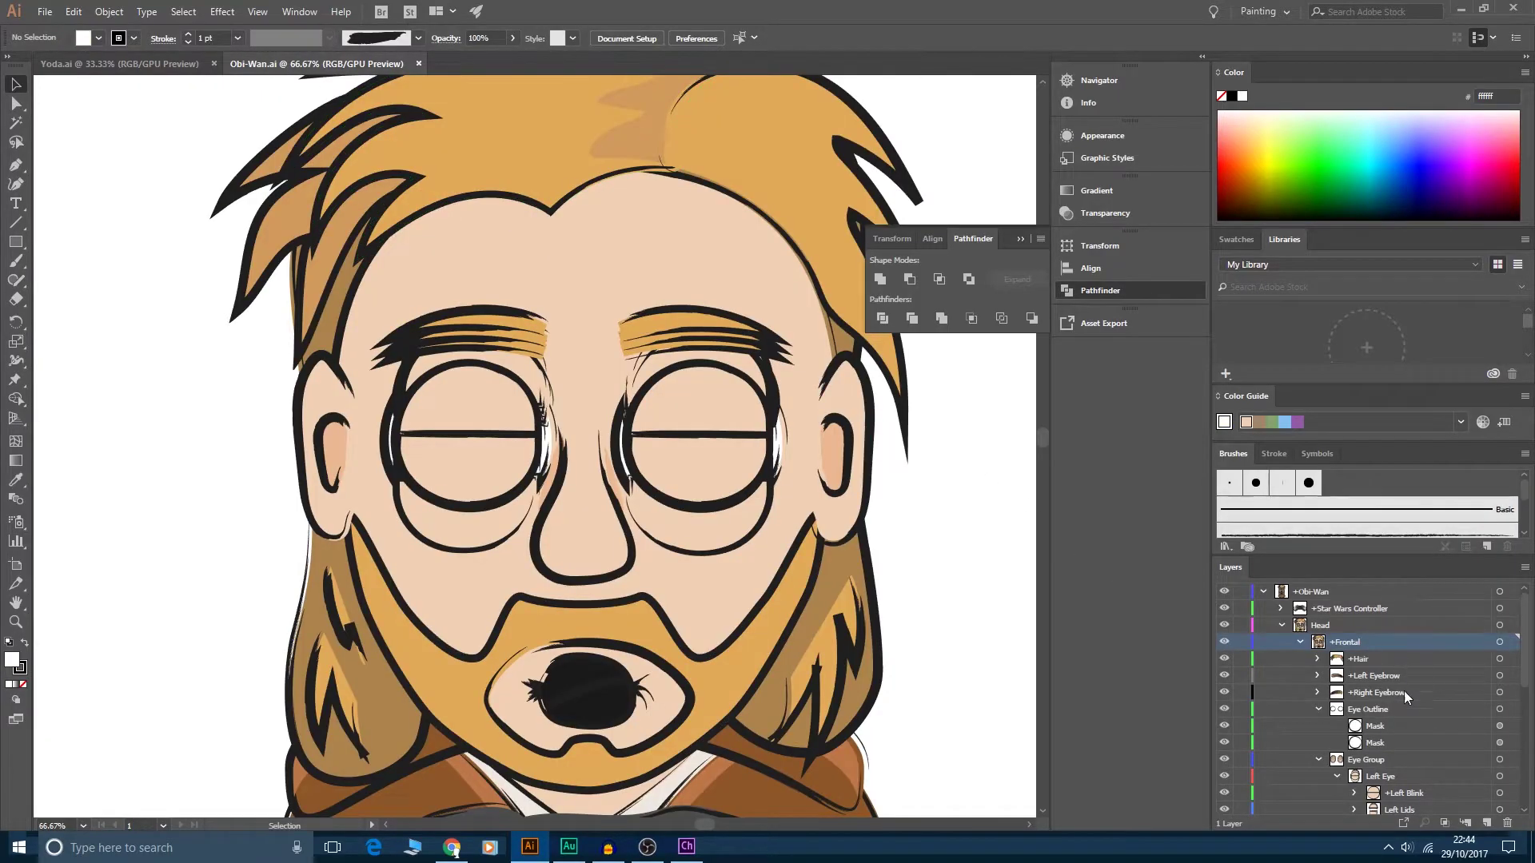
scroll(1405, 702, "down", 2)
scroll(1407, 700, "up", 1)
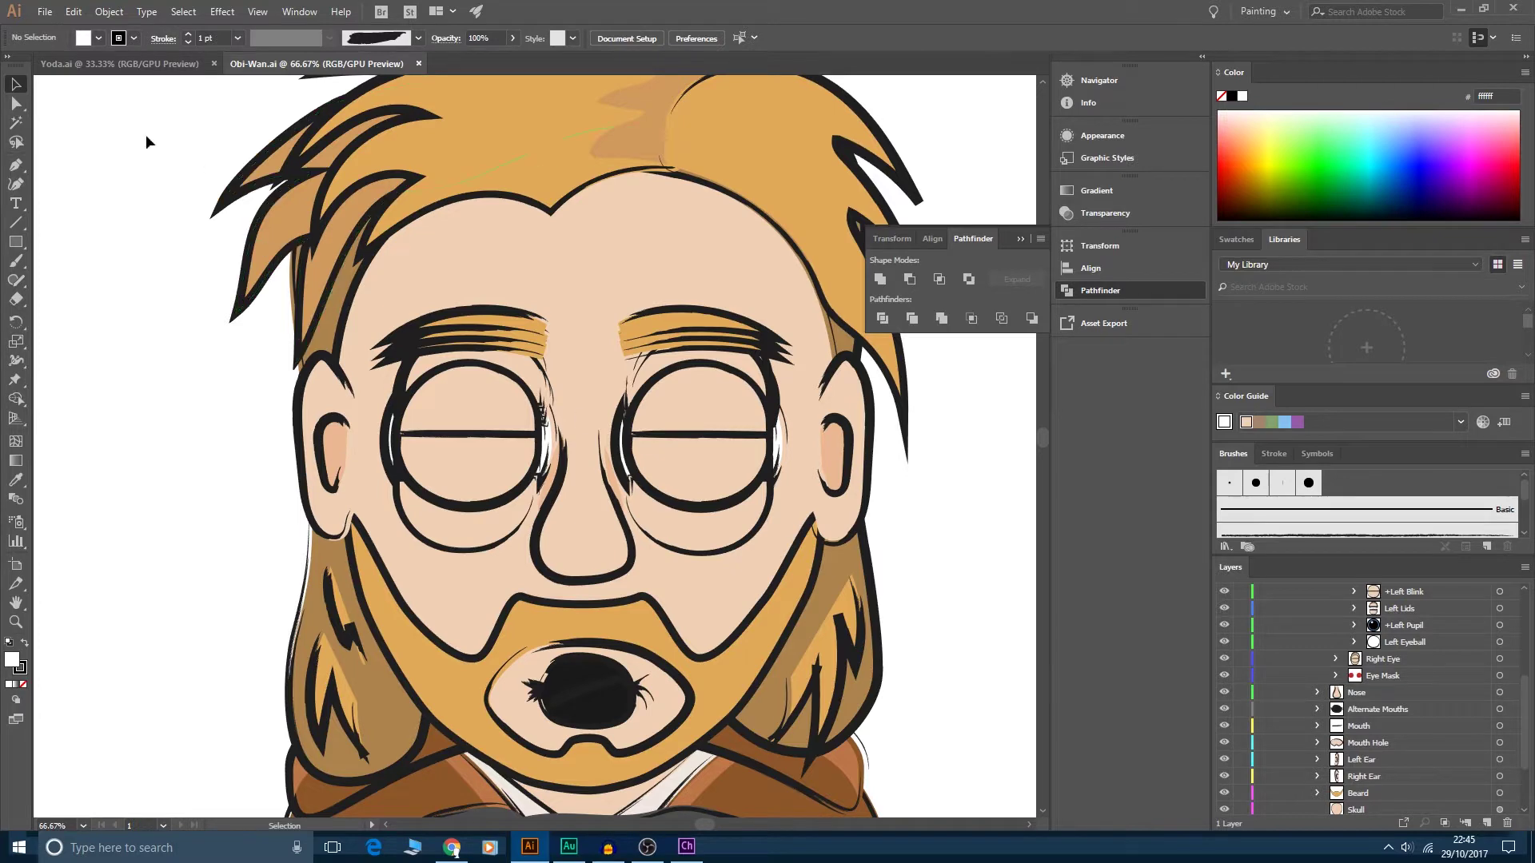
left_click(120, 63)
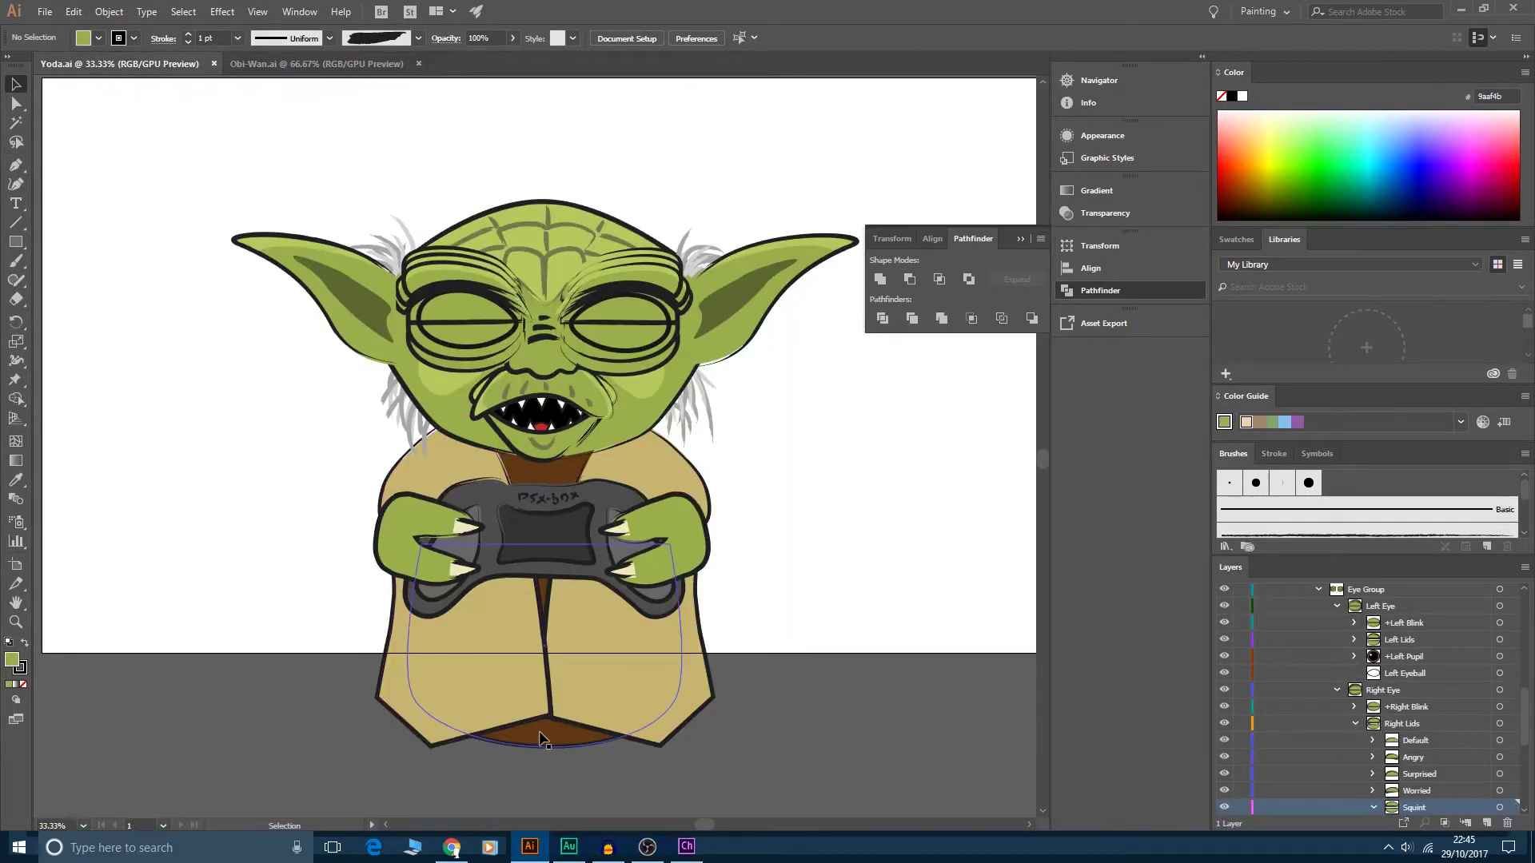
- Switch back to Character Animator and add the Mouth layer above Angry in the Alternate Mouths swap set as the default trigger
left_click(686, 846)
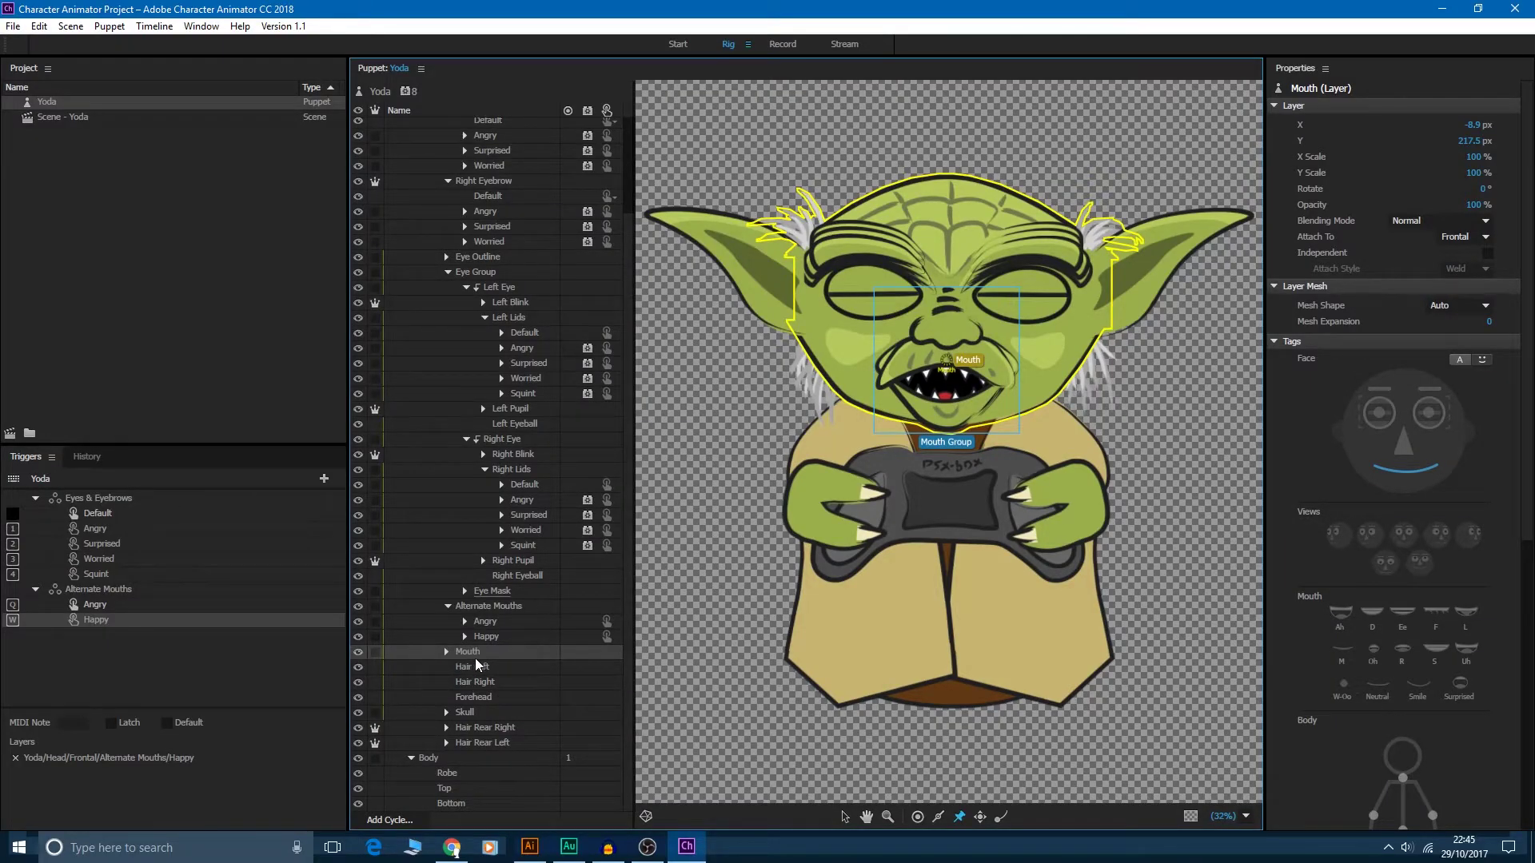
left_click_drag(472, 653, 95, 600)
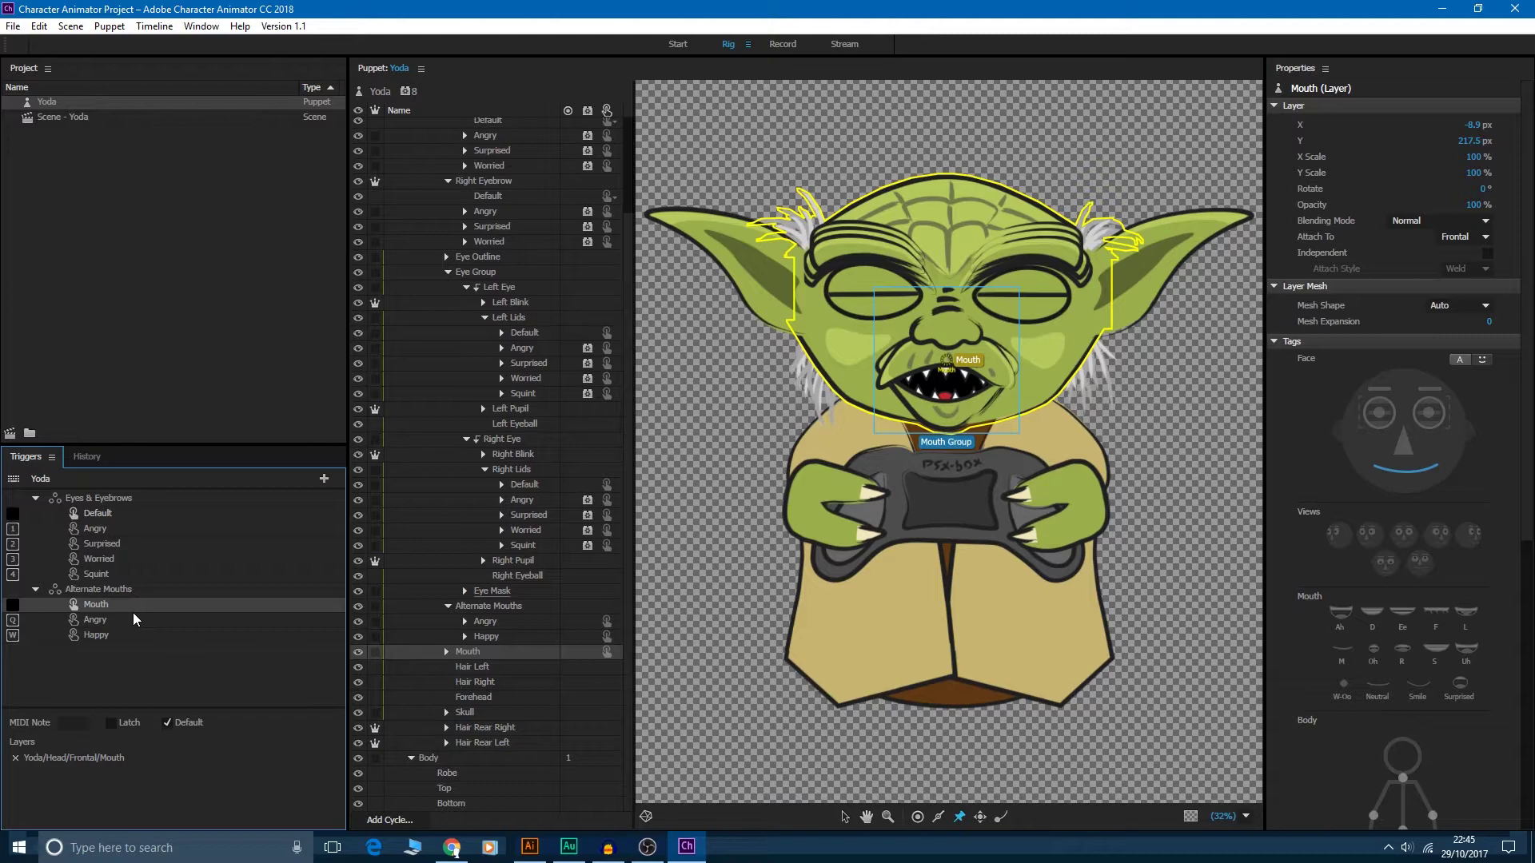
left_click(99, 635)
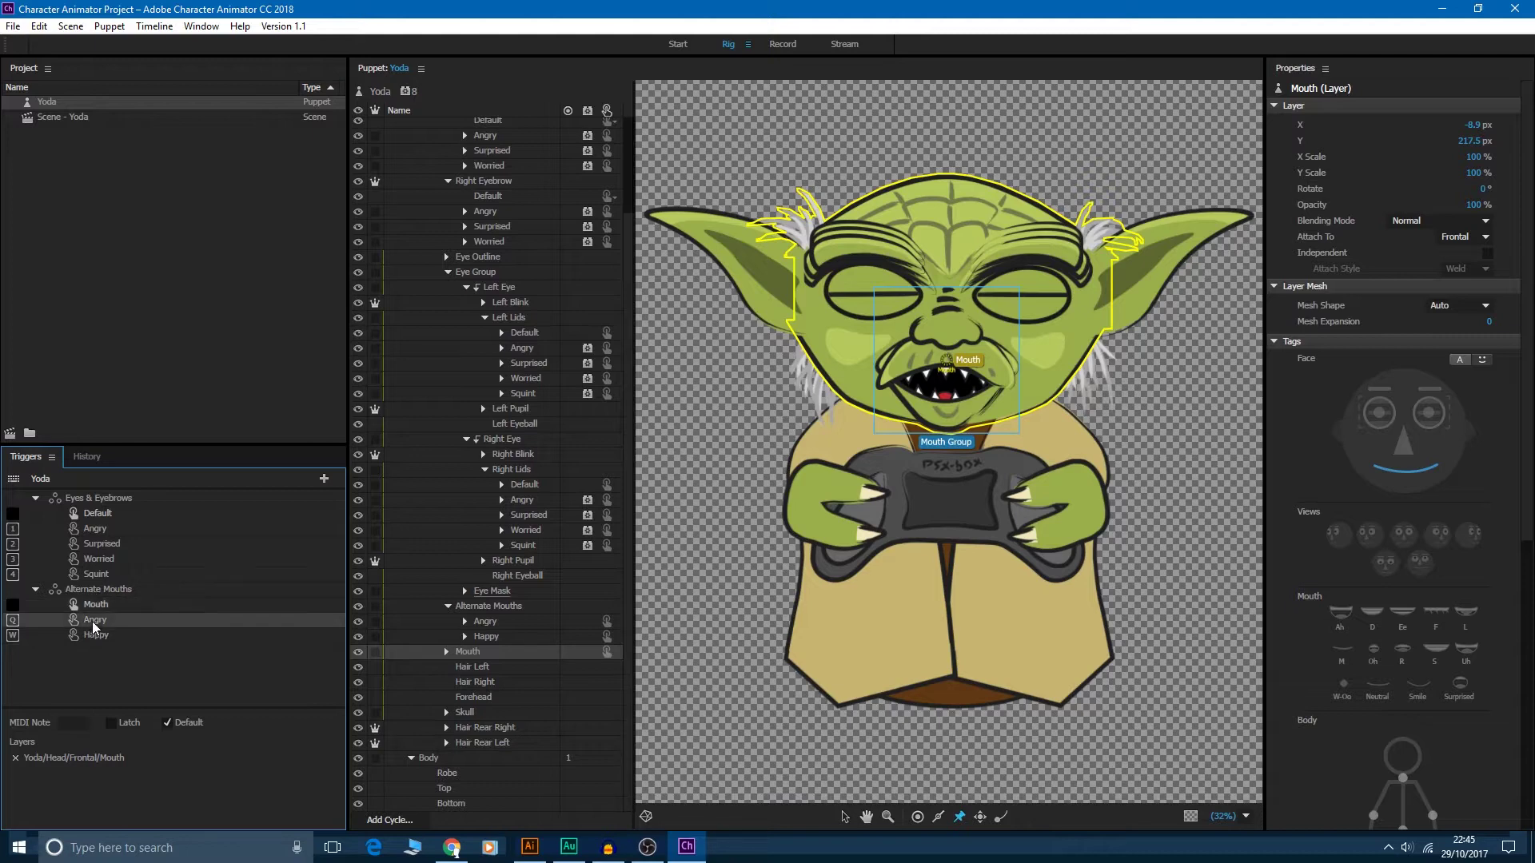
left_click(95, 593)
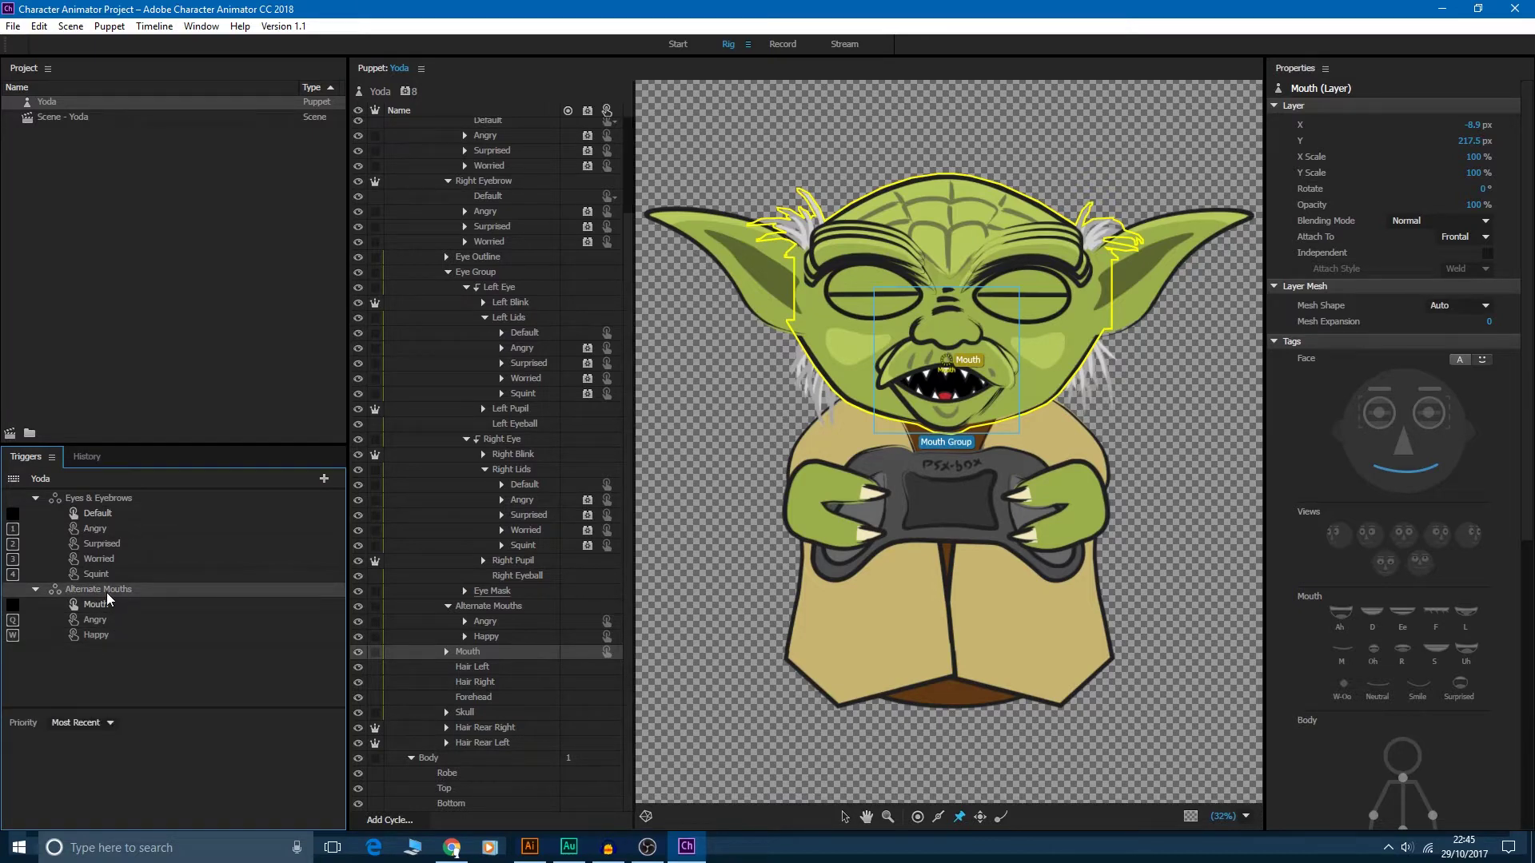
- Rename the Alternate Mouths swap set as Mouths and open the Yoda scene to preview the puppet
double_click(106, 590)
type("M")
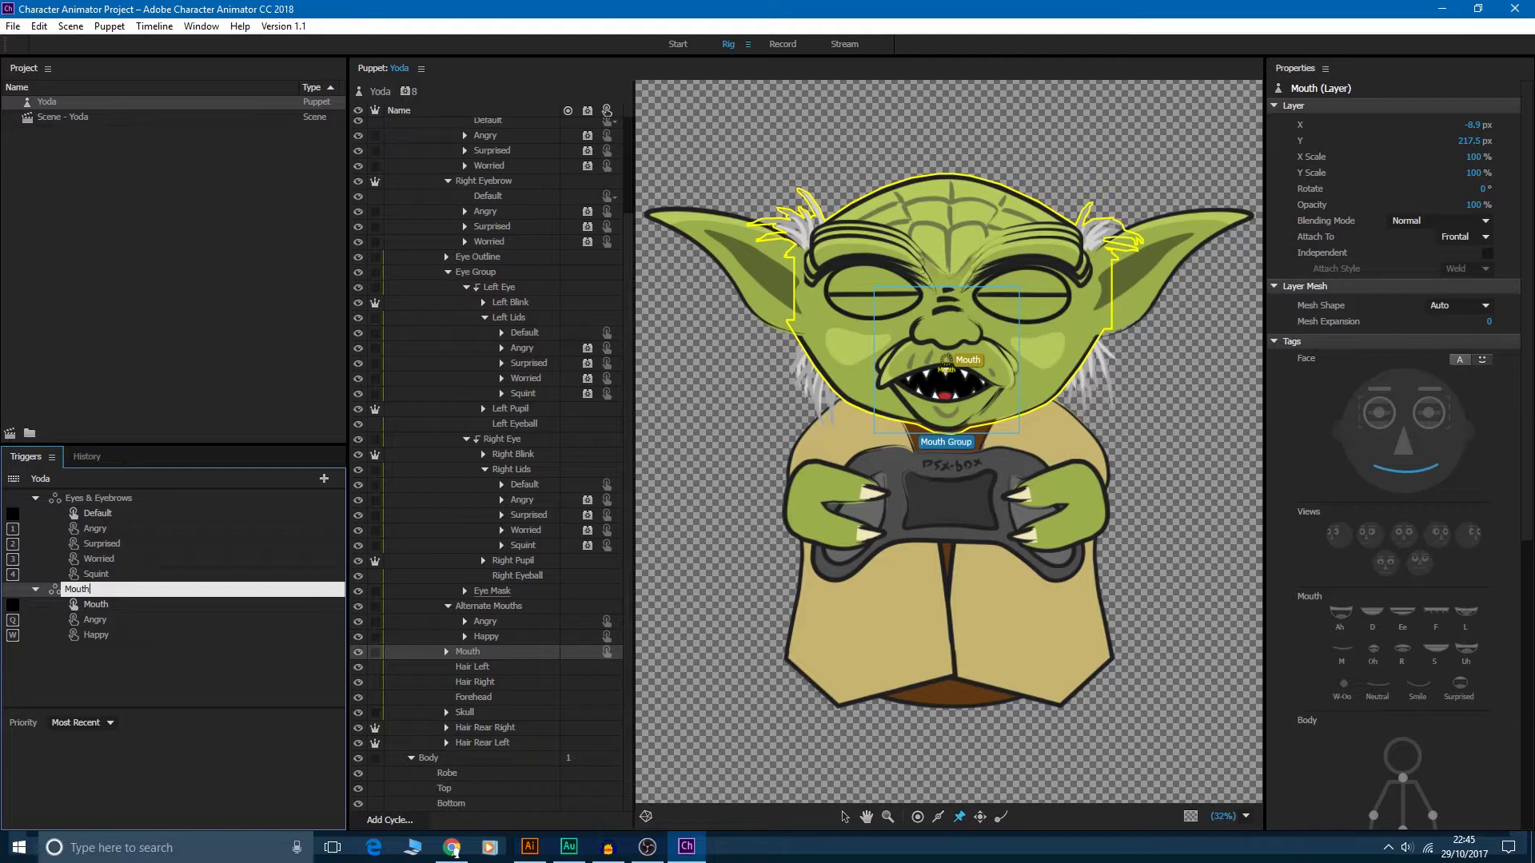
key("Return")
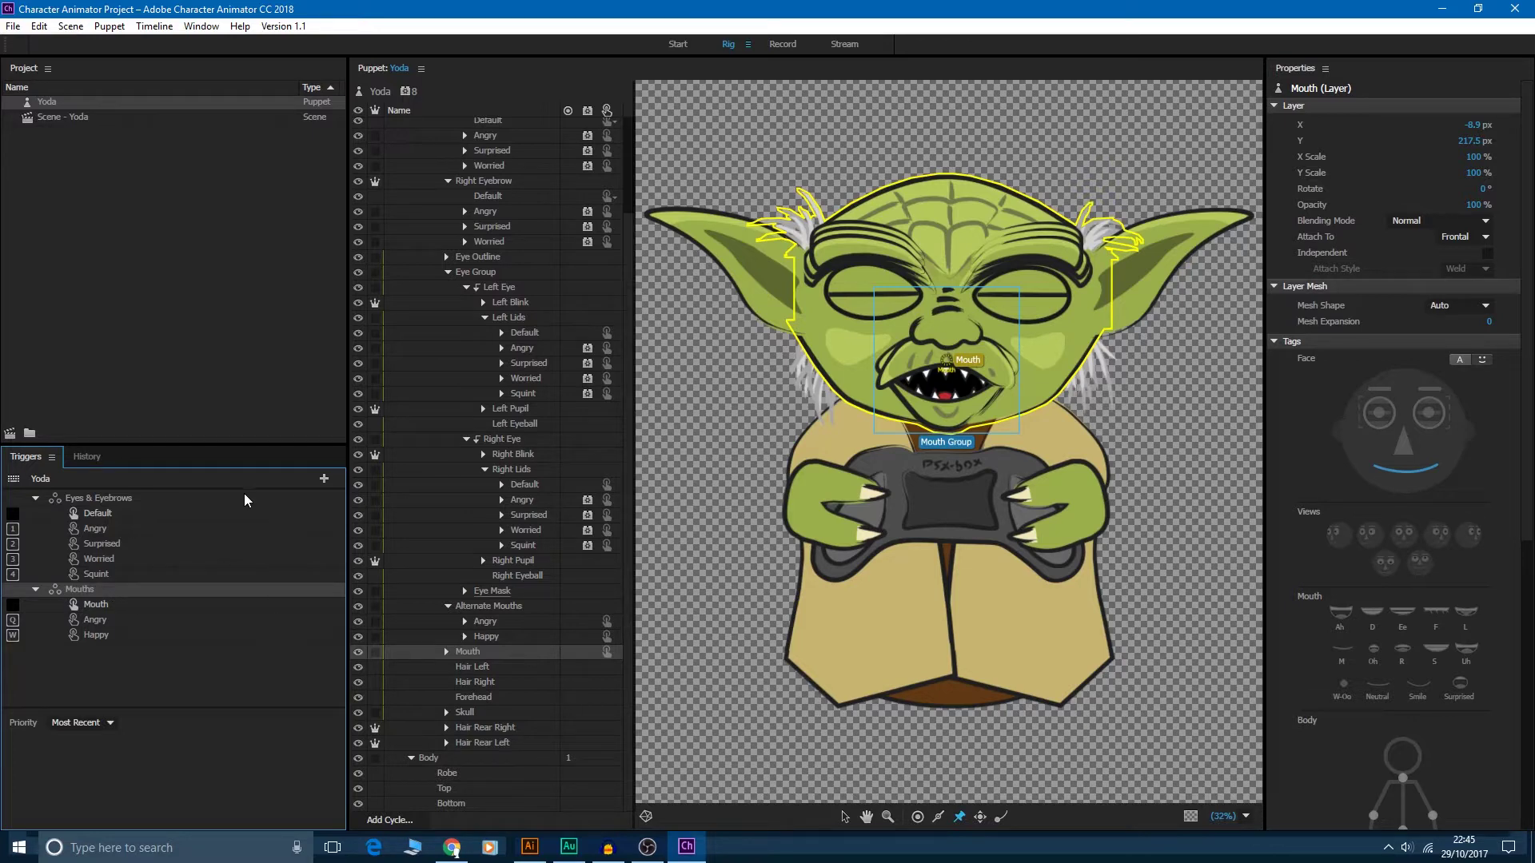
double_click(78, 118)
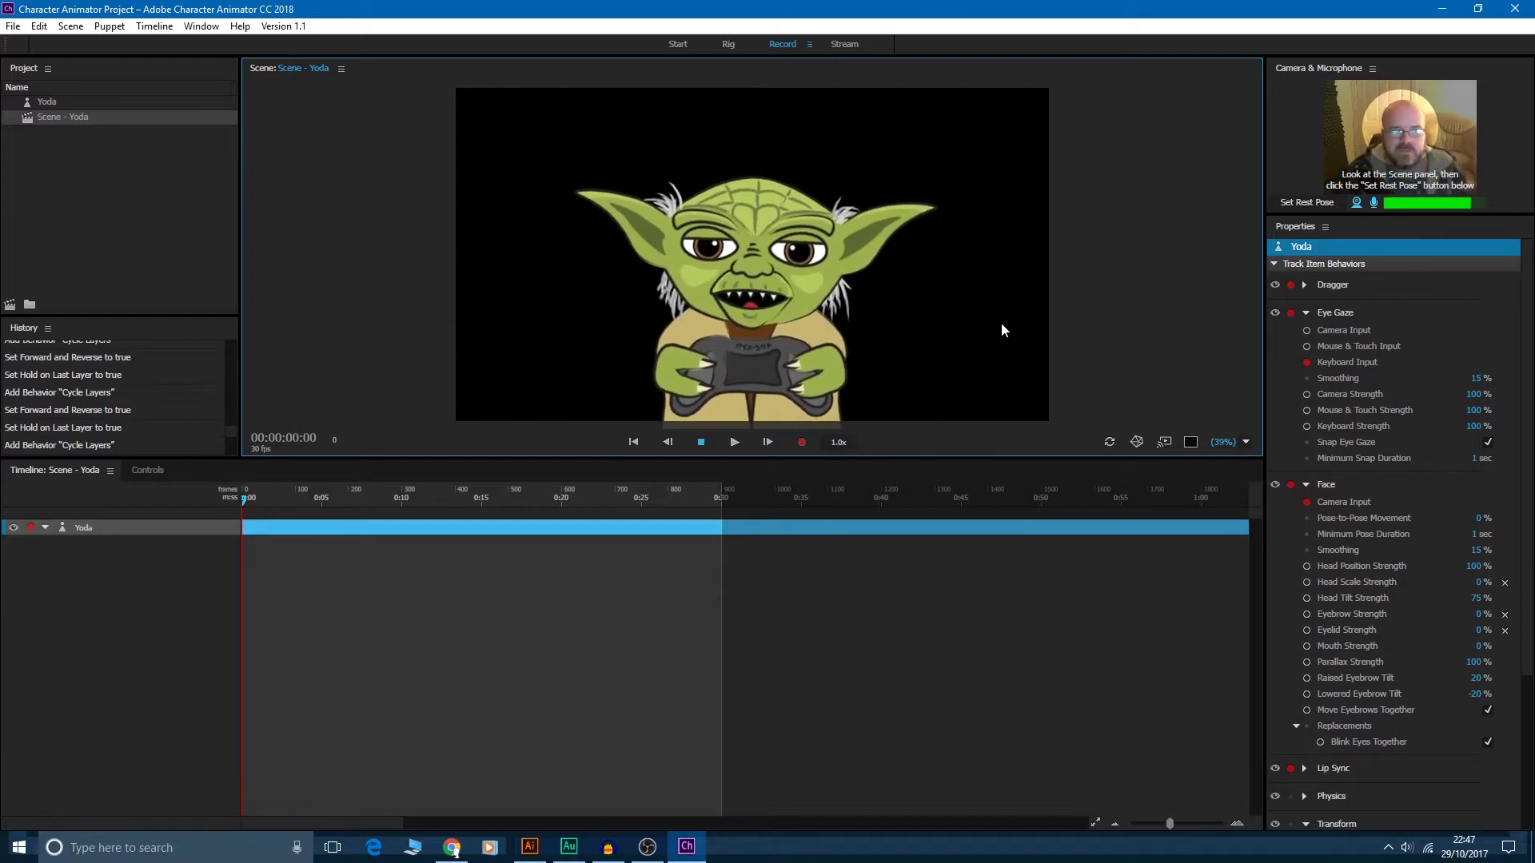
- Reopen the Yoda puppet, move the Left Ear handle to where the ear meets the head, and add a Dangle handle at the ear tip
left_click(66, 103)
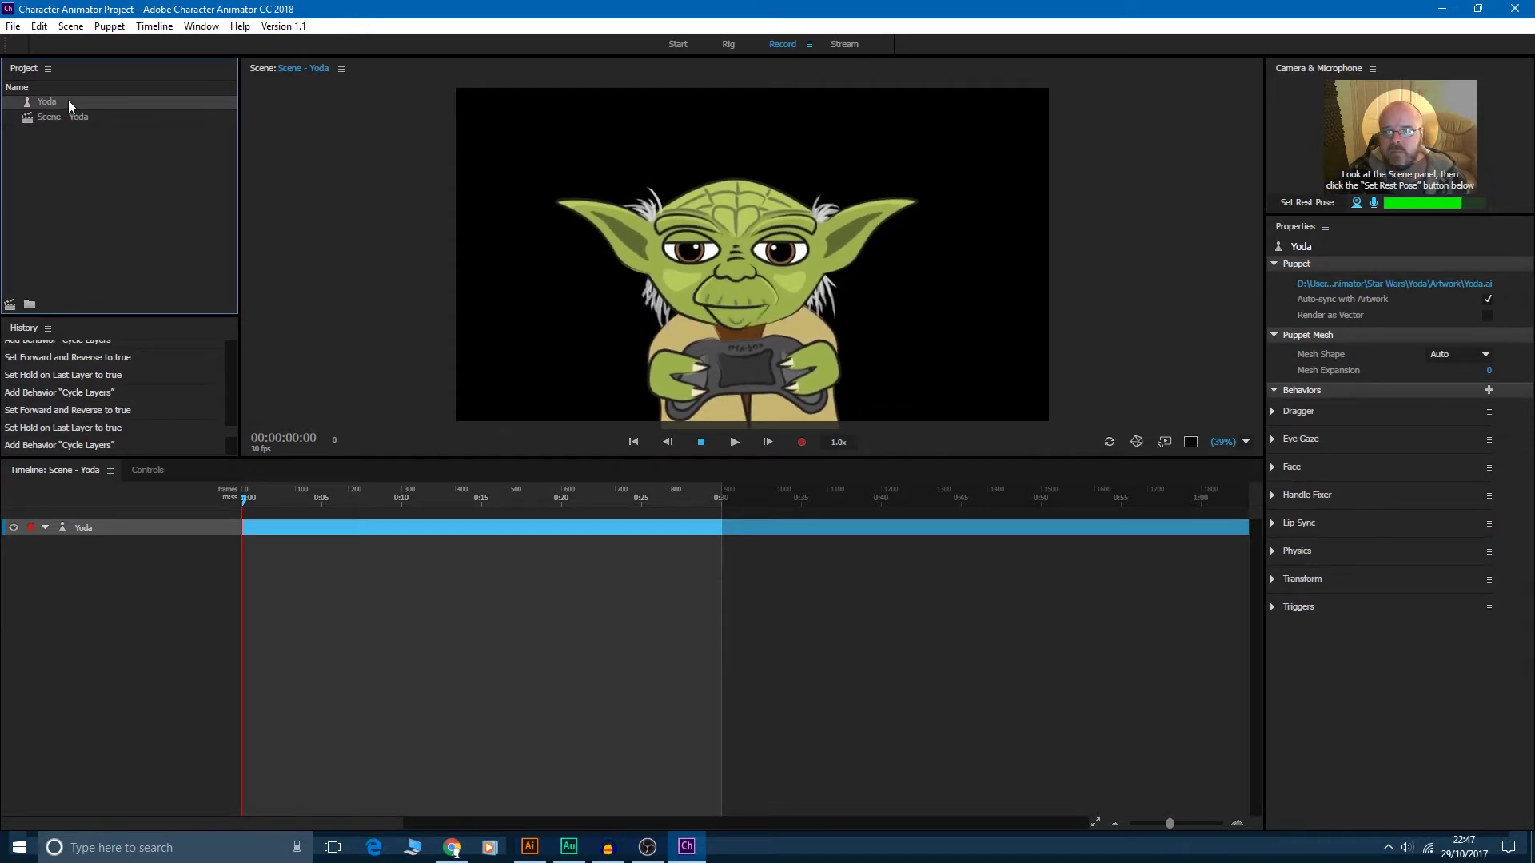
double_click(65, 99)
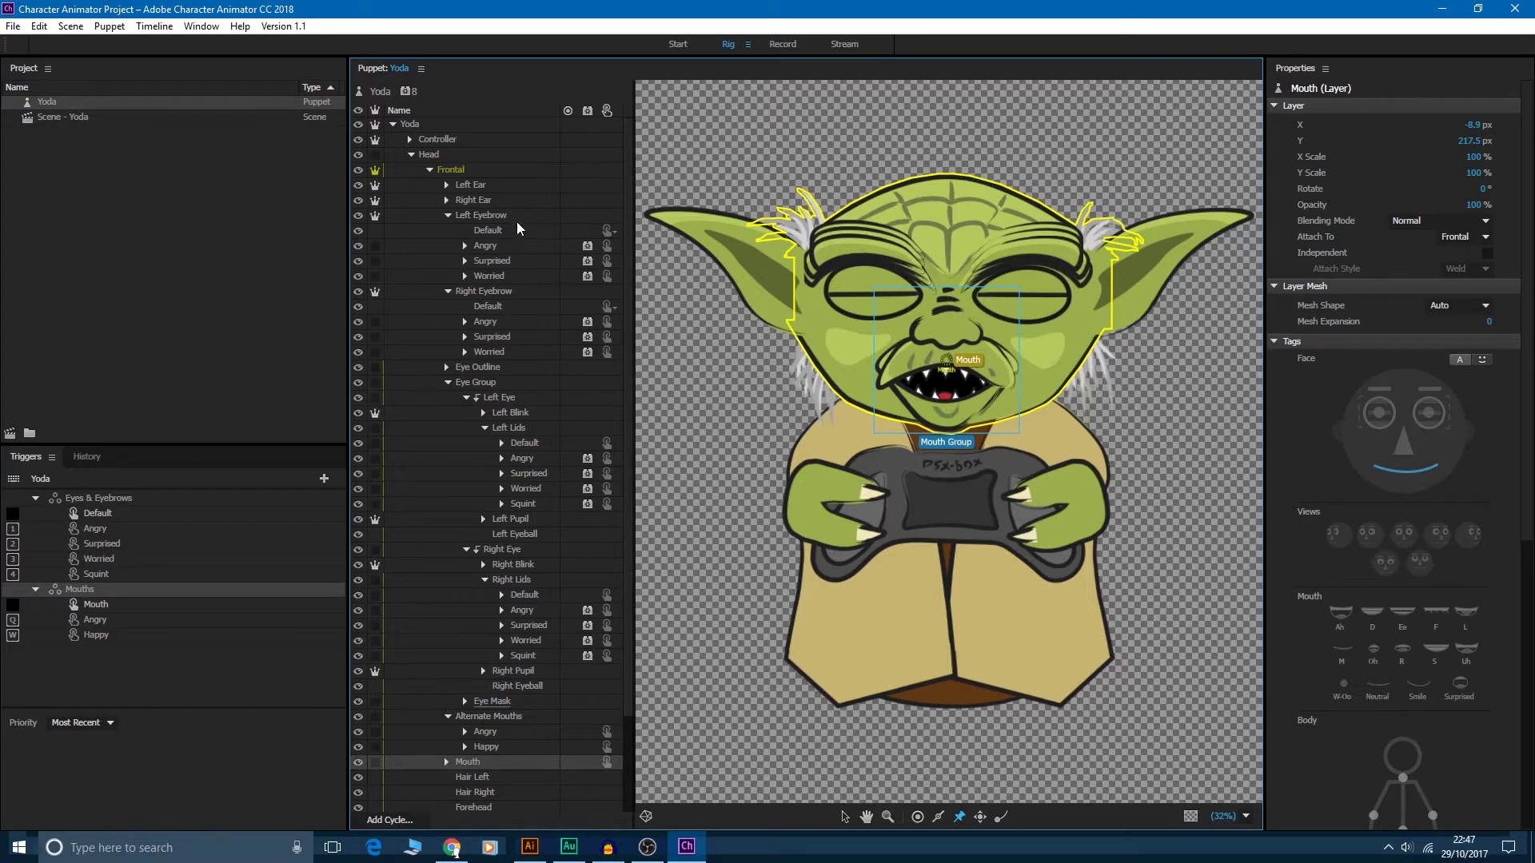
left_click(478, 187)
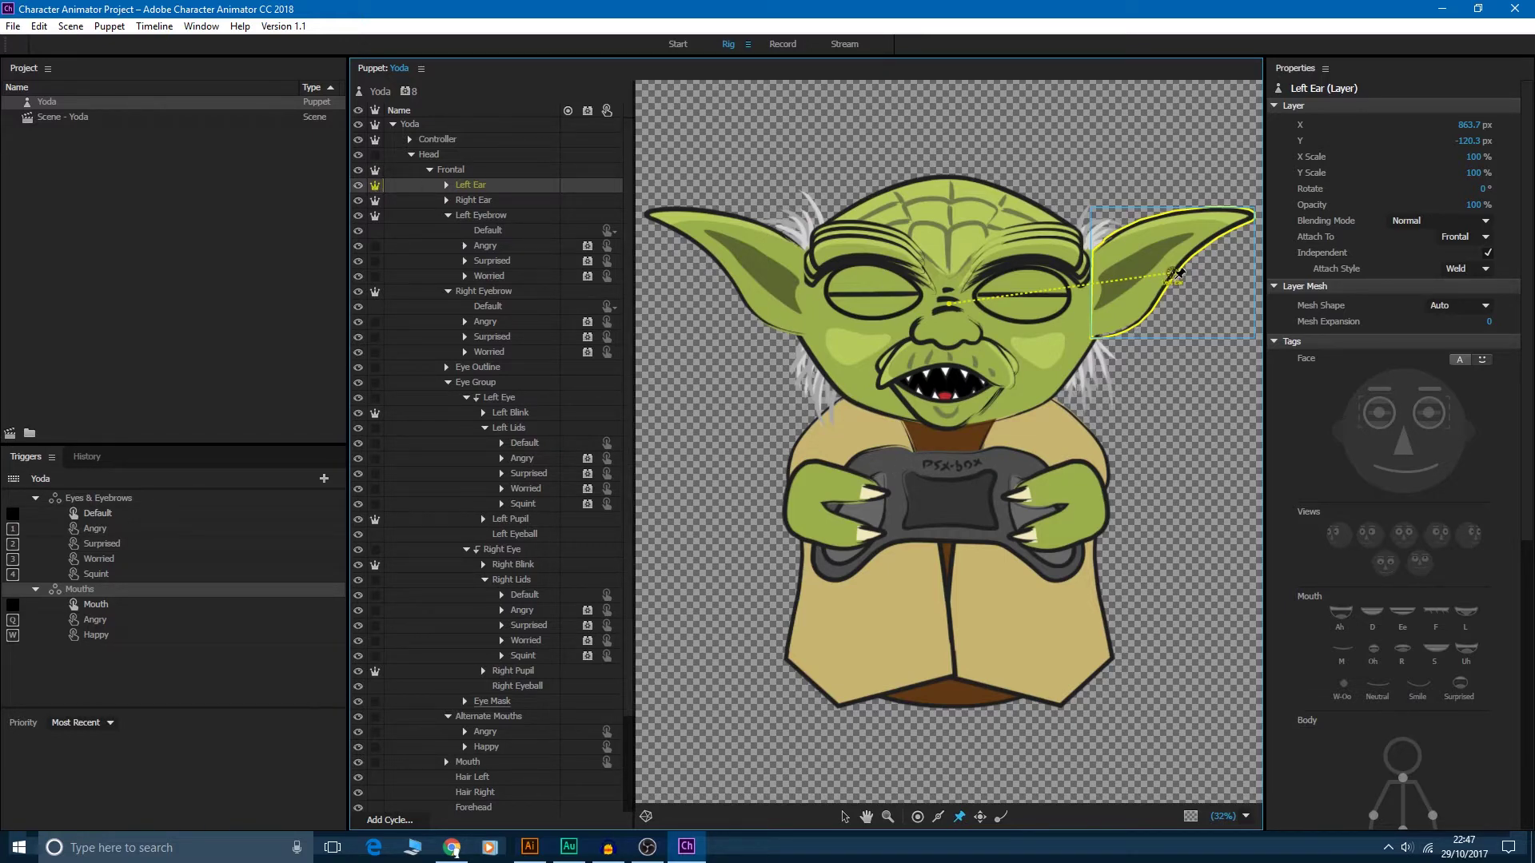
left_click_drag(1173, 278, 1097, 298)
left_click(1095, 294)
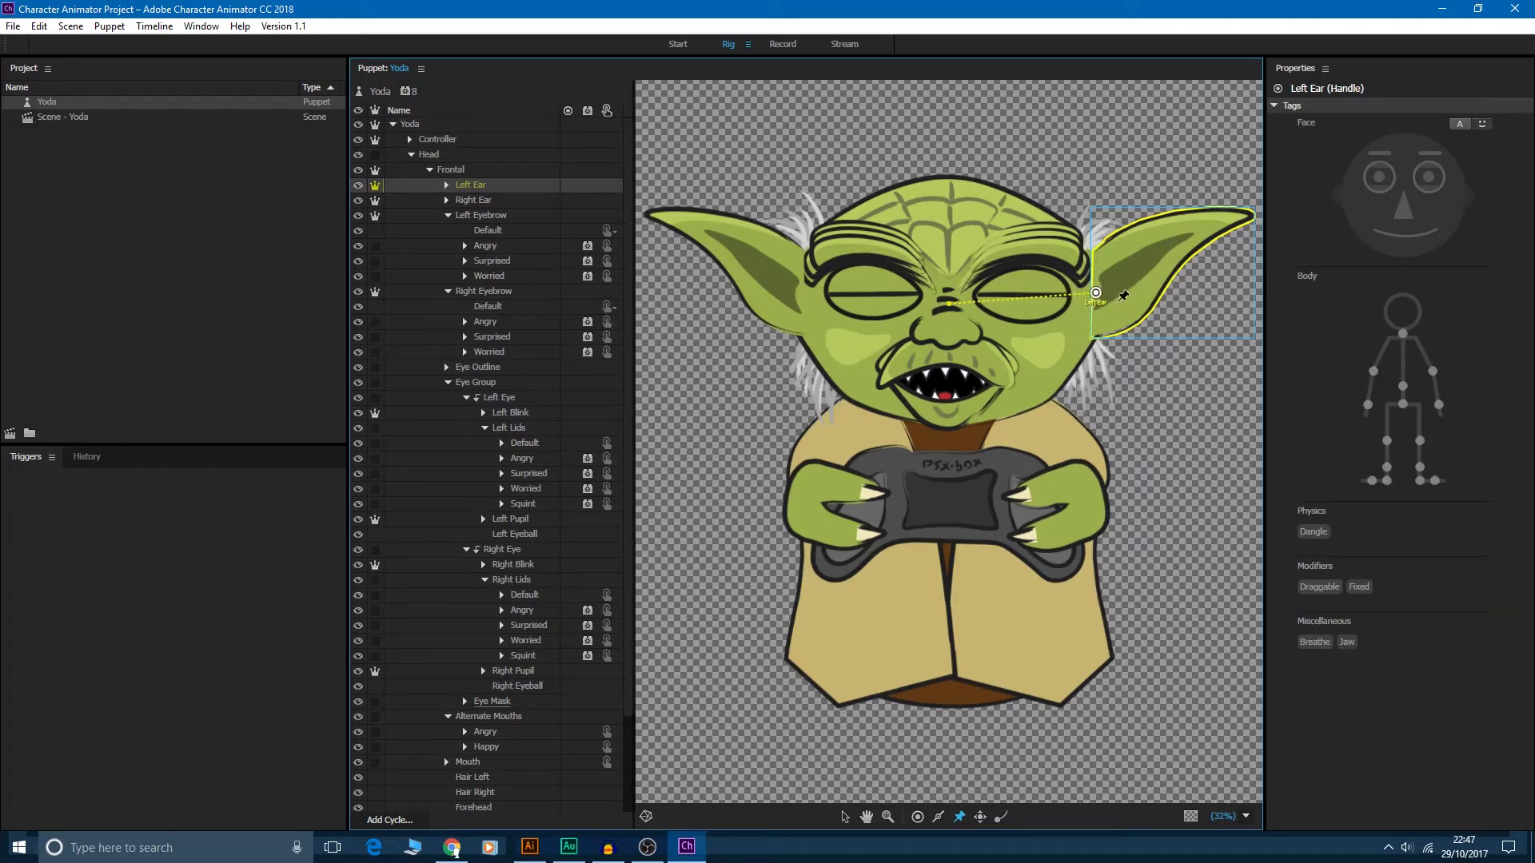
left_click(1002, 817)
left_click(1244, 217)
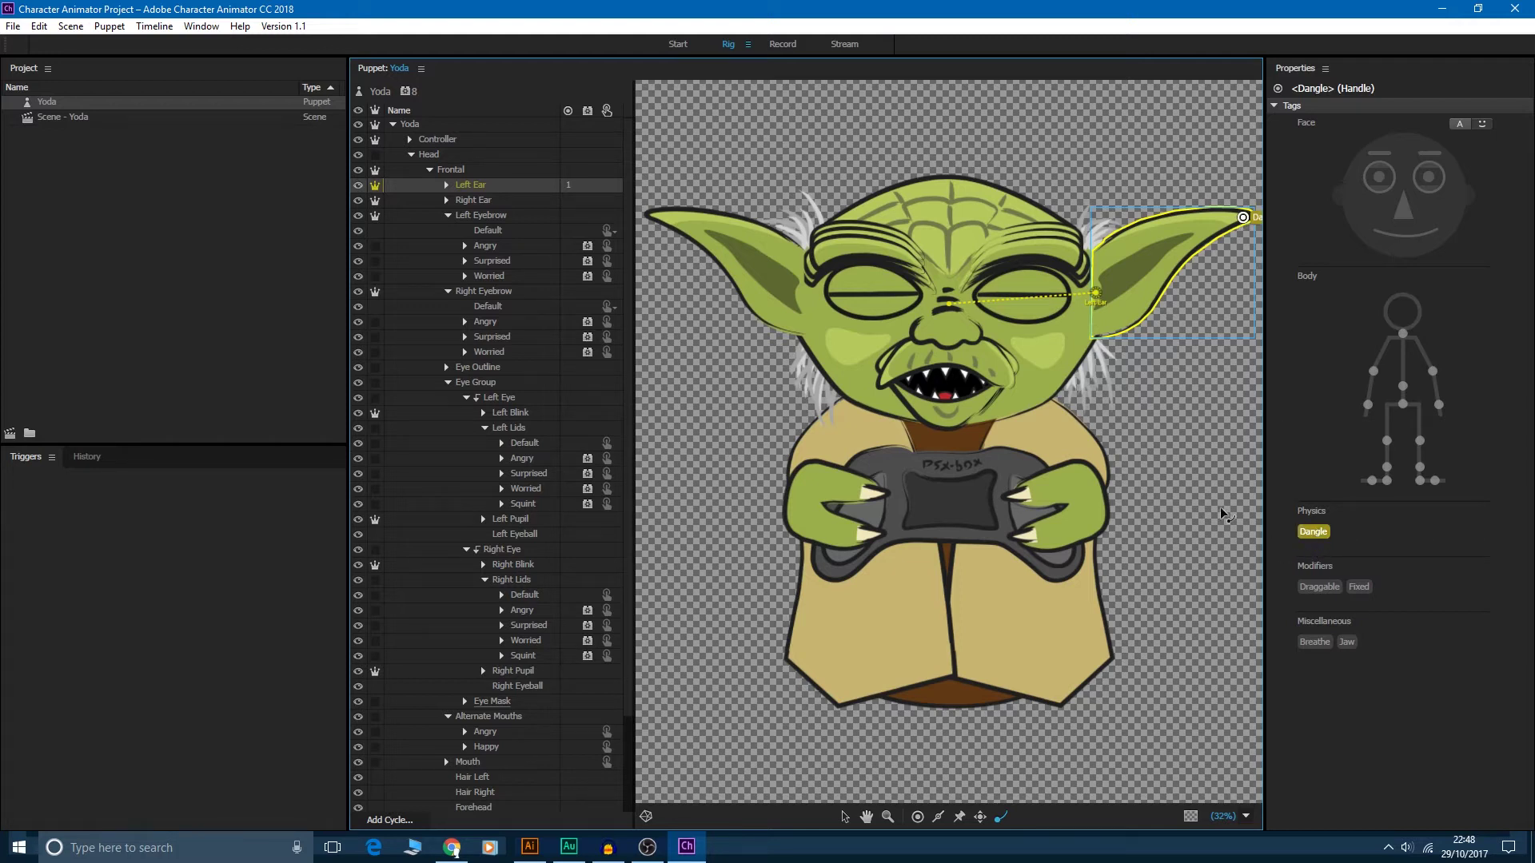
- Move the Right Ear handle to where the ear joins the head and add a Dangle handle at its tip
left_click(474, 200)
left_click_drag(726, 278, 802, 295)
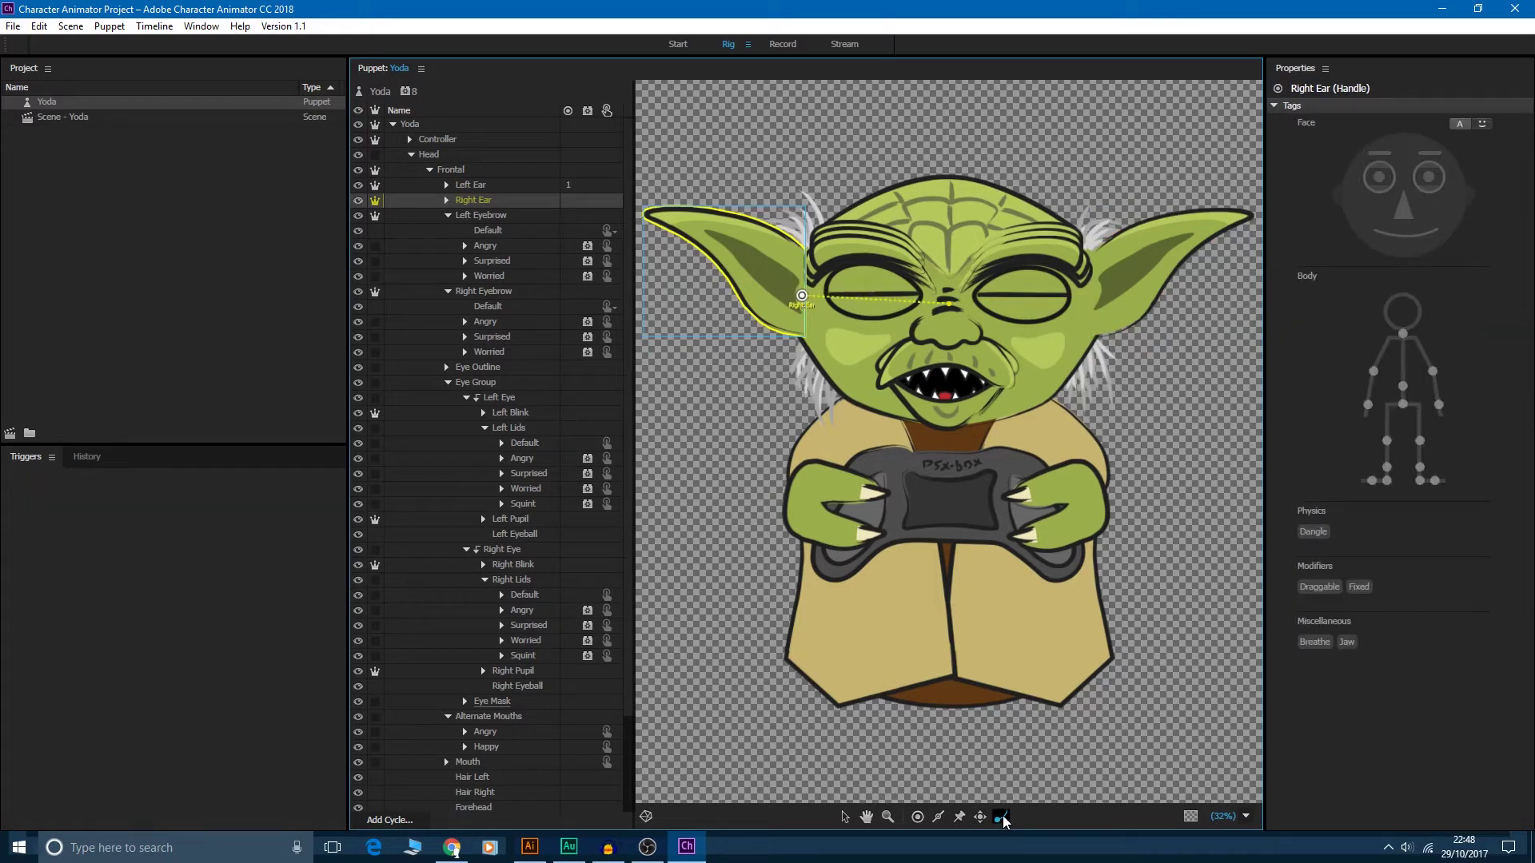
left_click(655, 216)
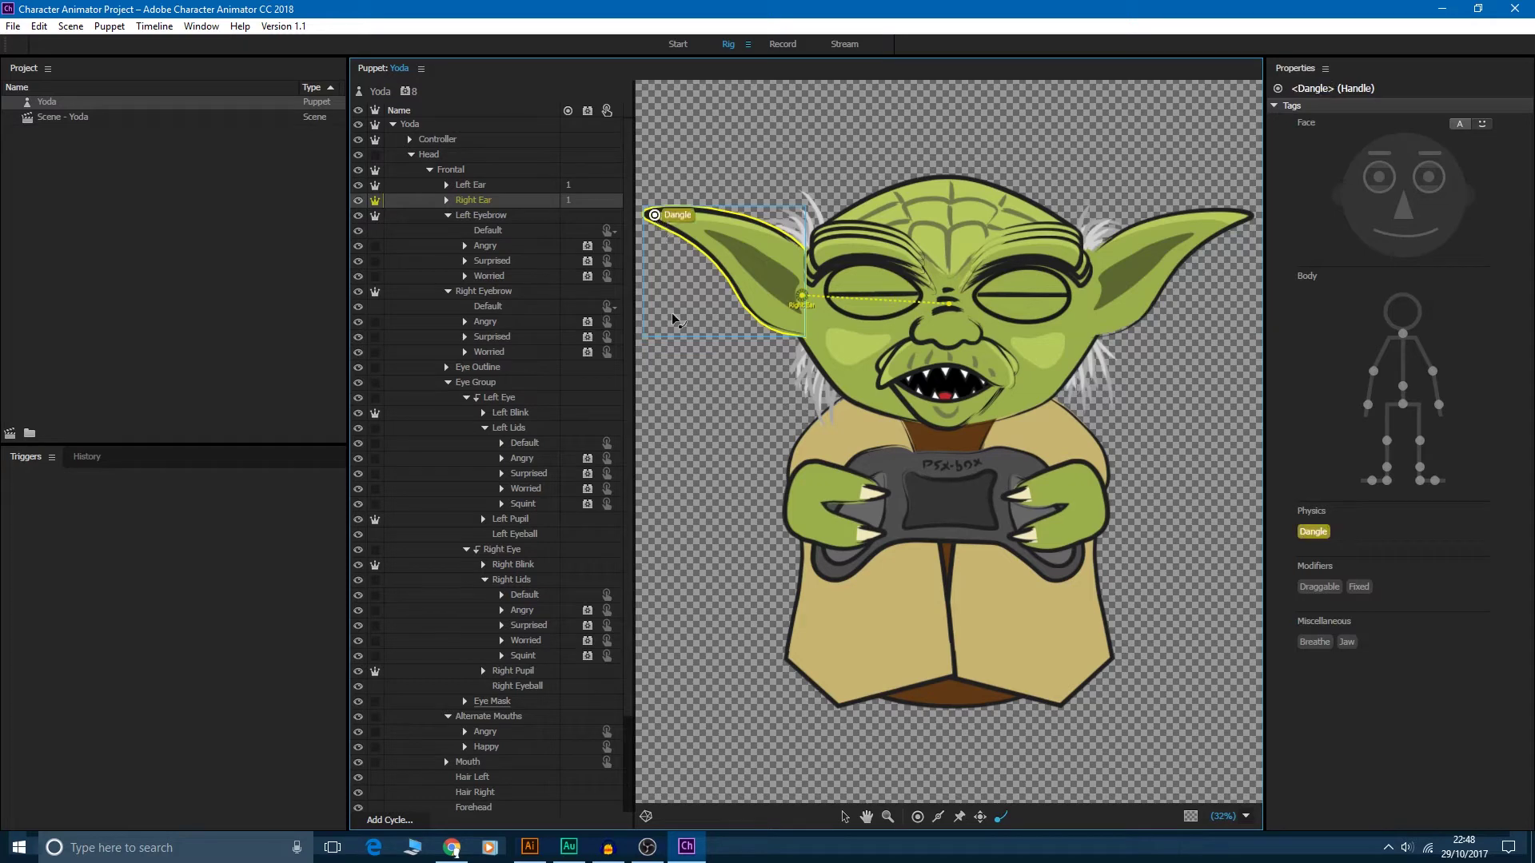
- Open the Yoda scene and set the Physics behavior's Gravity Strength to 50%
double_click(67, 120)
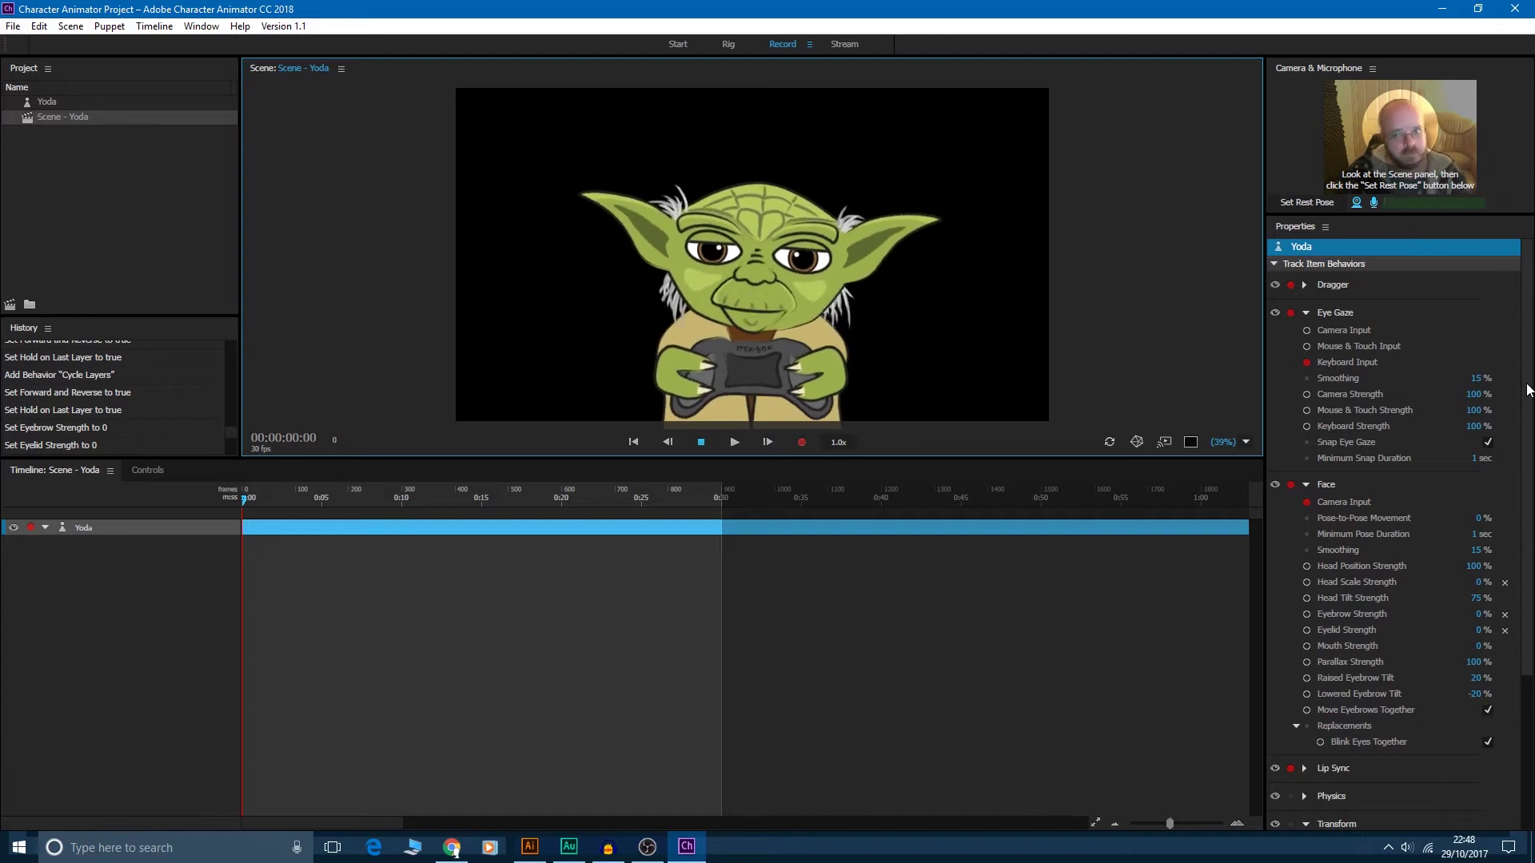
scroll(1526, 448, "down", 2)
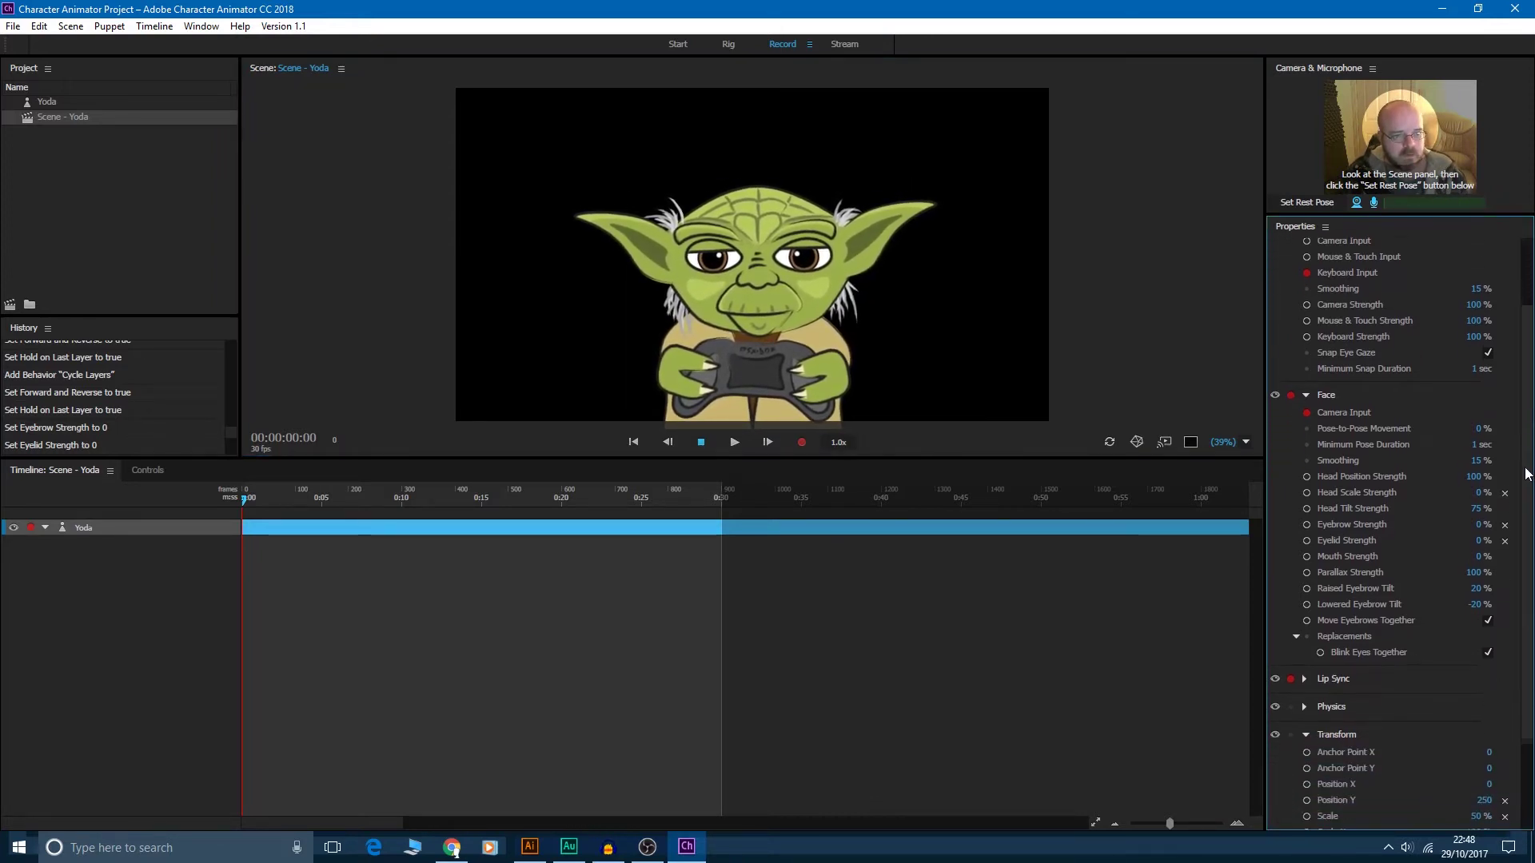
scroll(1527, 473, "down", 2)
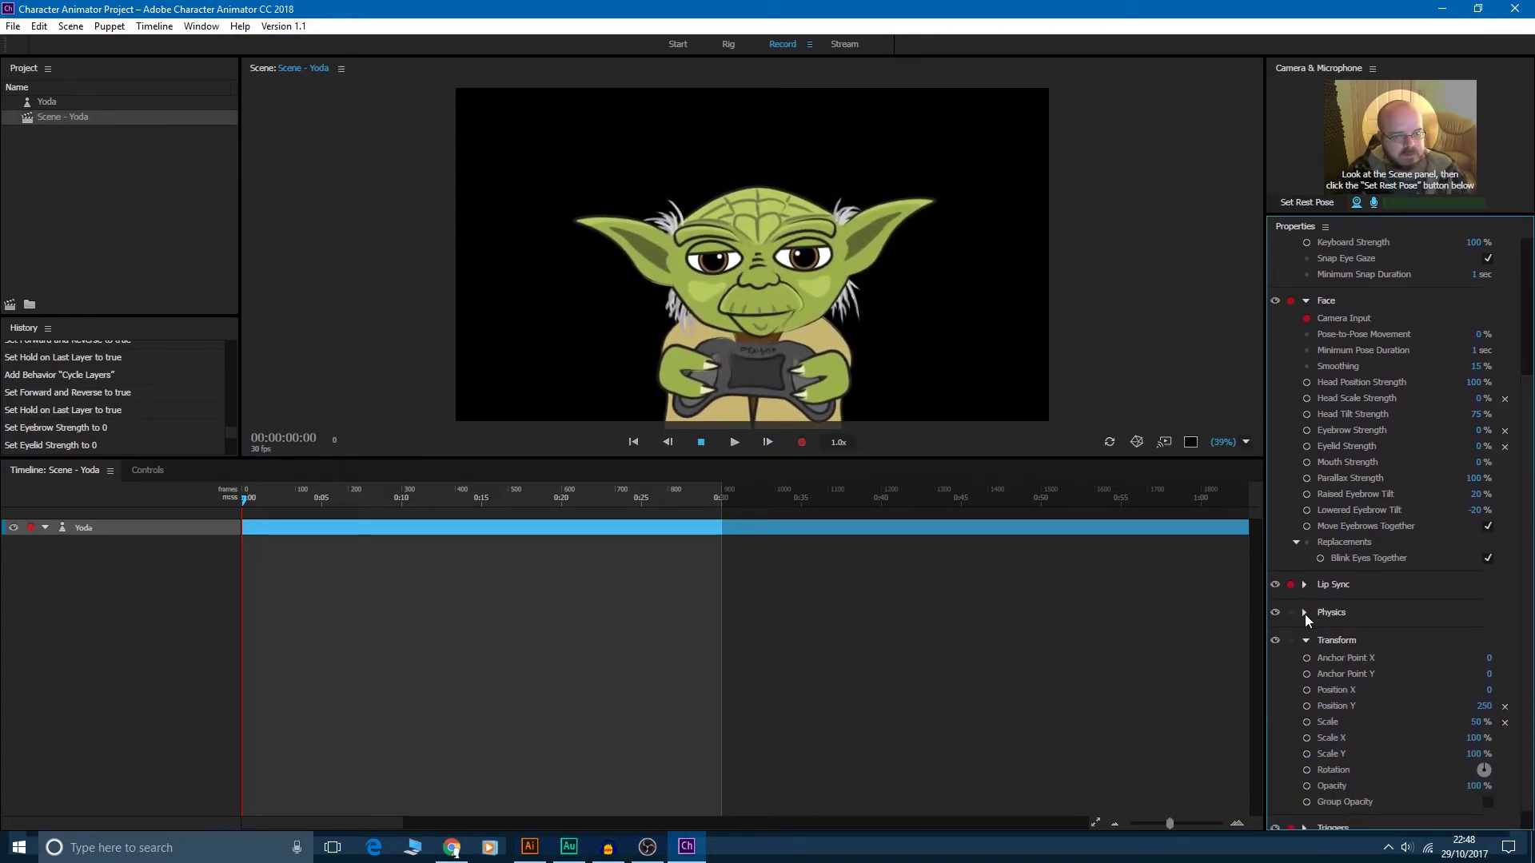
left_click(1304, 614)
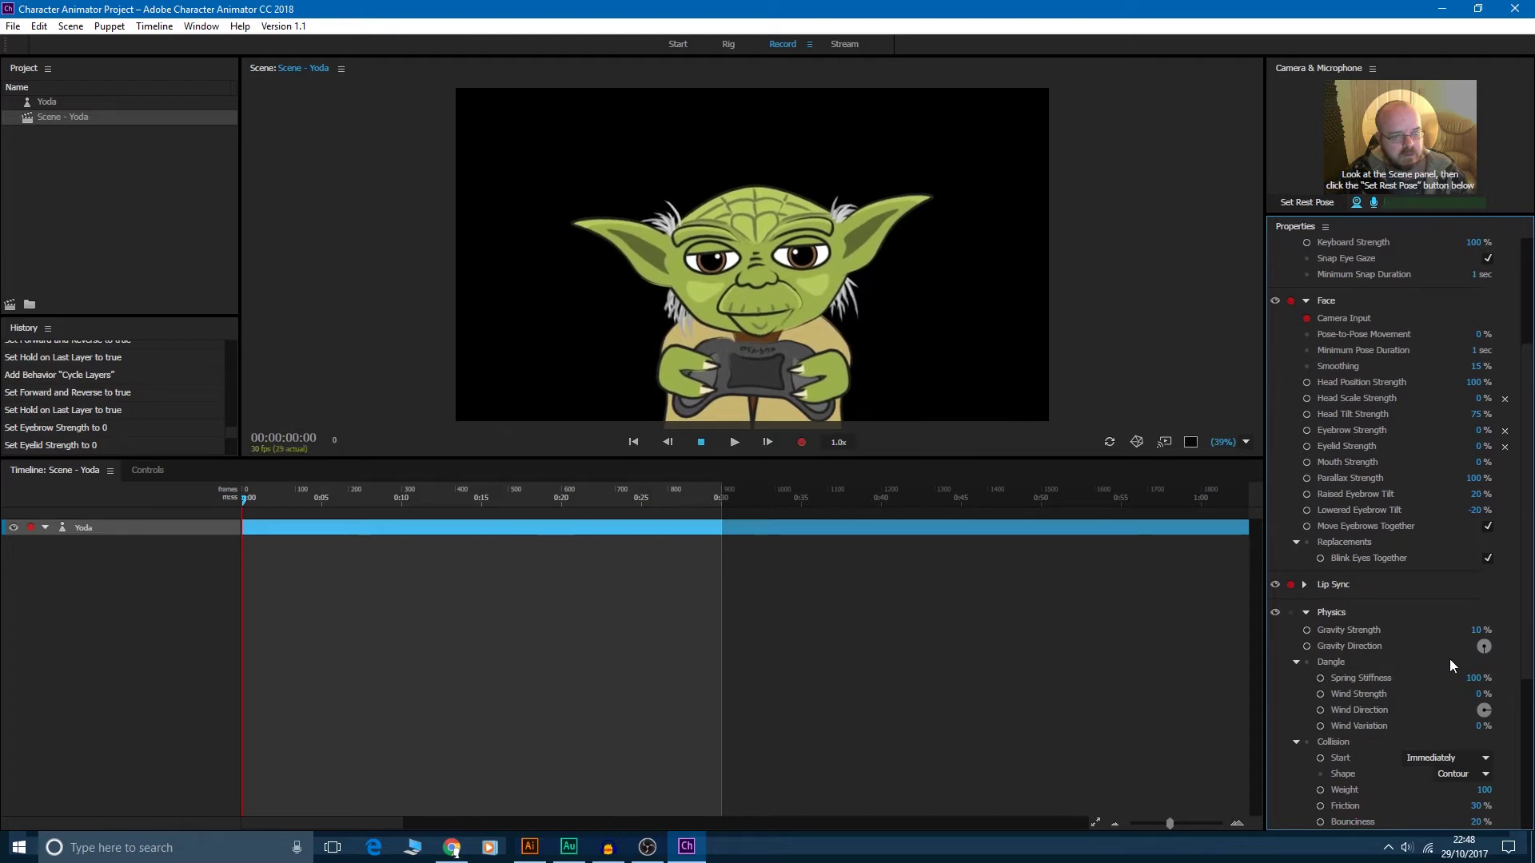
left_click(1478, 630)
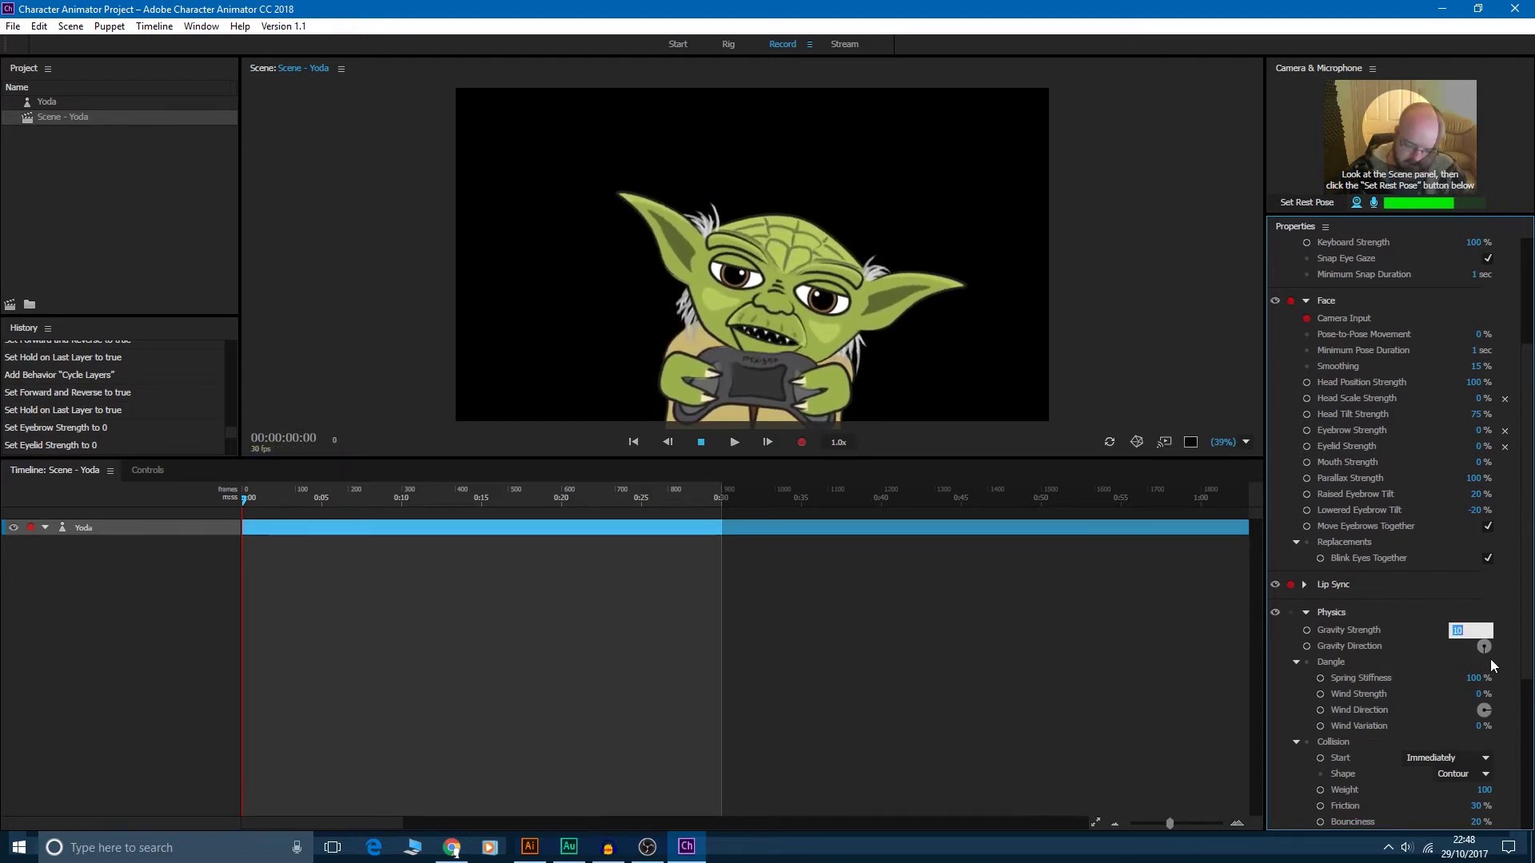
type("50")
key("Return")
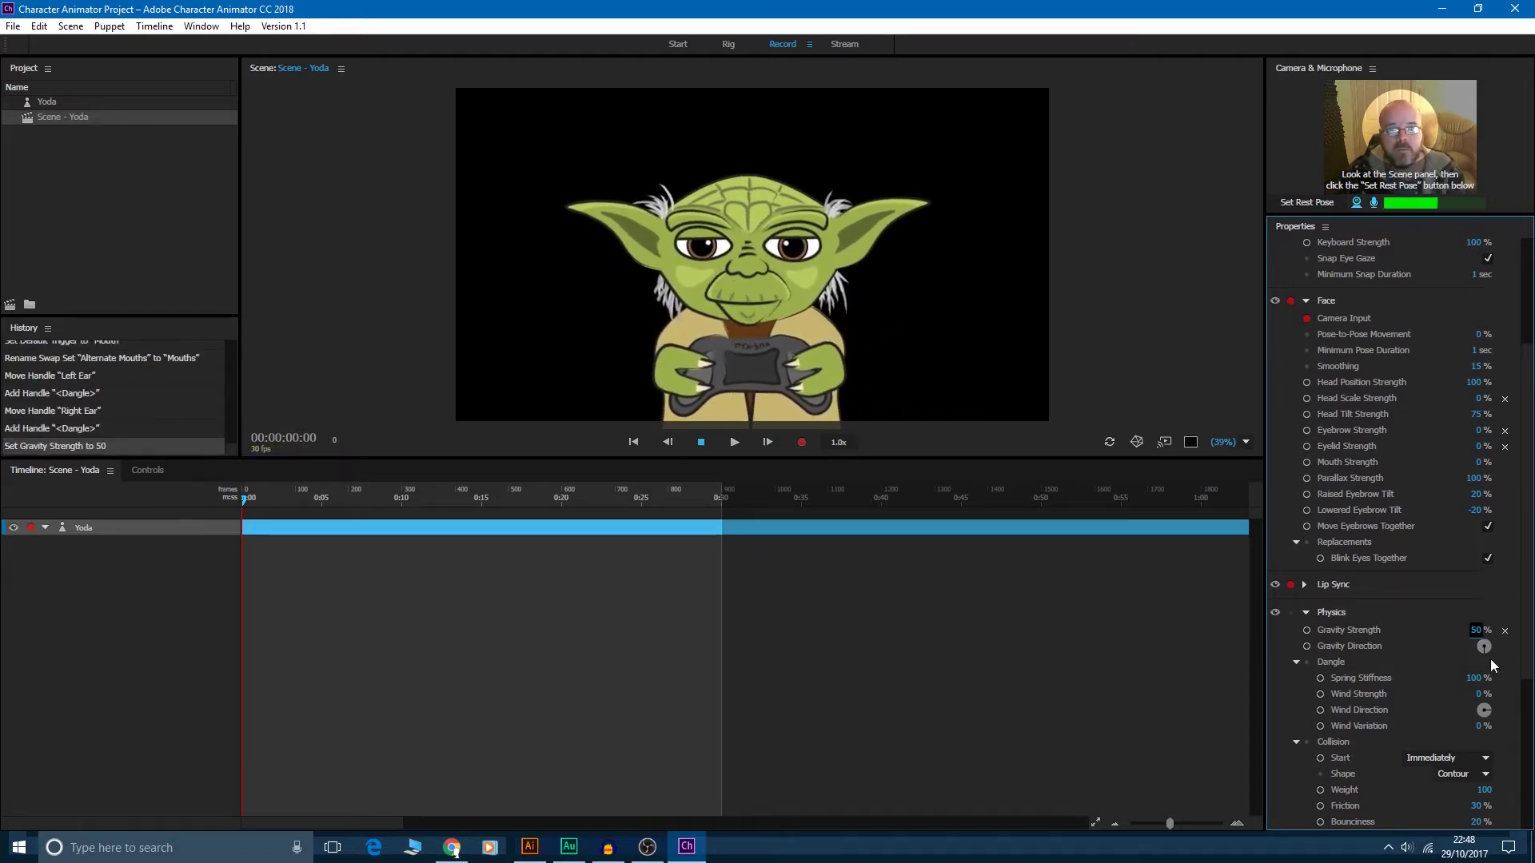
- Set the Dangle Spring Stiffness to 80% and recalibrate the puppet's rest pose
scroll(1527, 676, "down", 1)
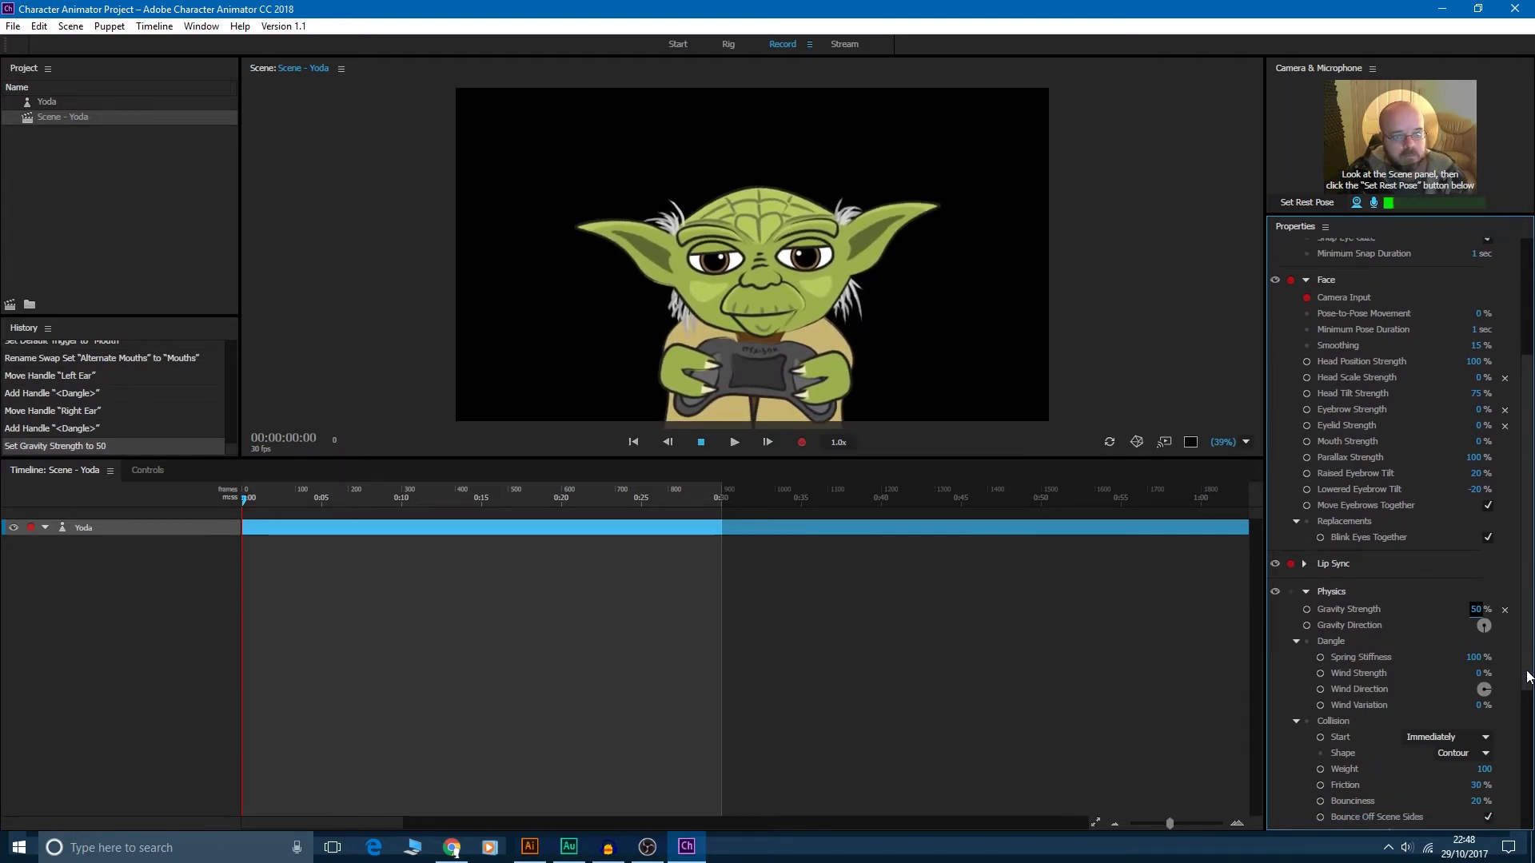
scroll(1527, 675, "down", 1)
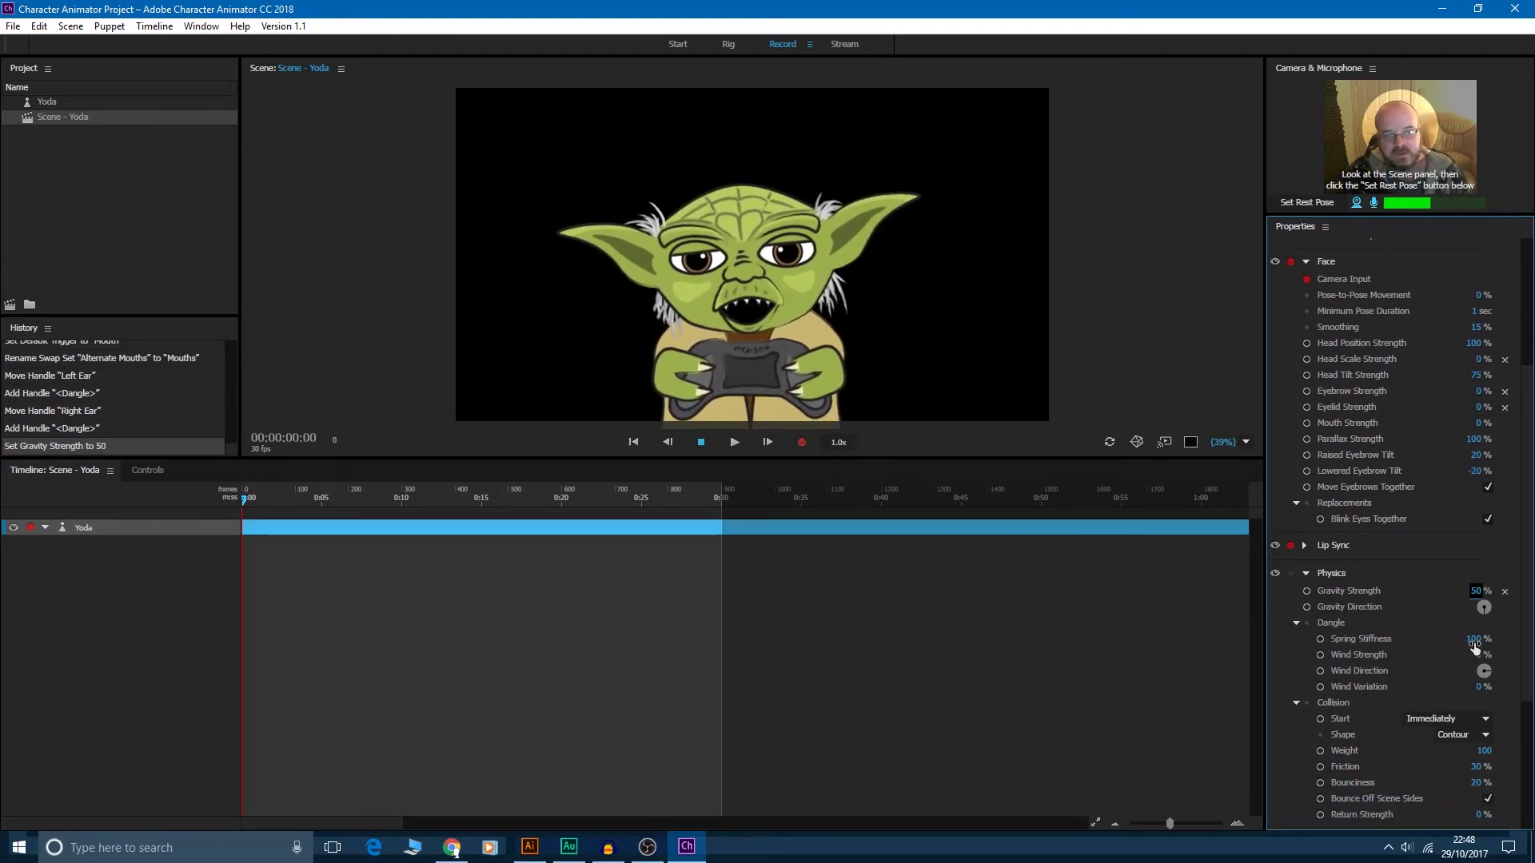
mouse_move(1475, 646)
left_mouse_down()
mouse_move(1395, 651)
mouse_move(1449, 646)
left_mouse_up()
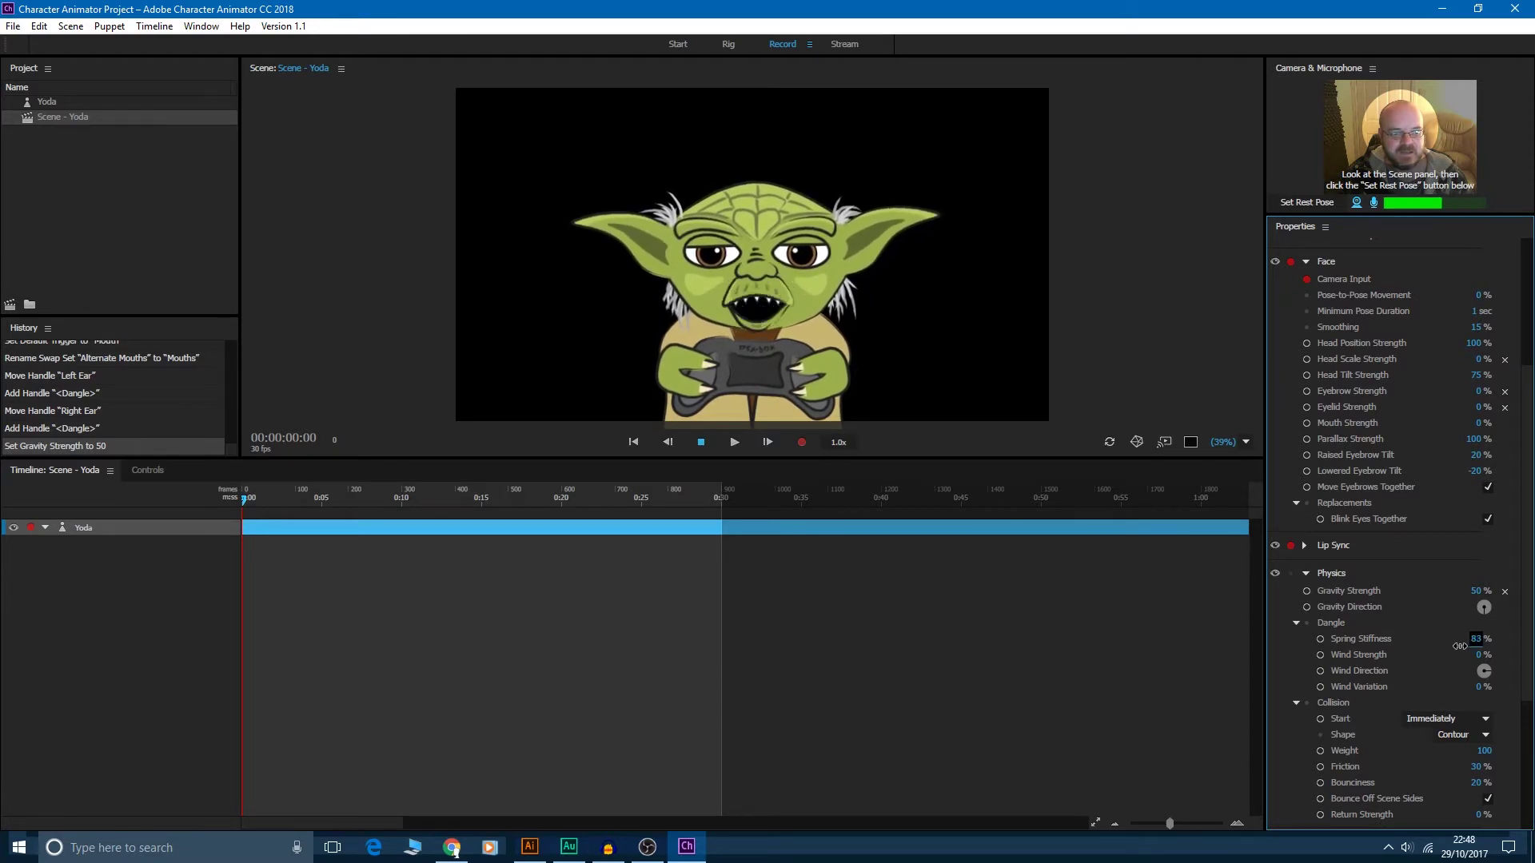
left_click_drag(1459, 645, 1458, 646)
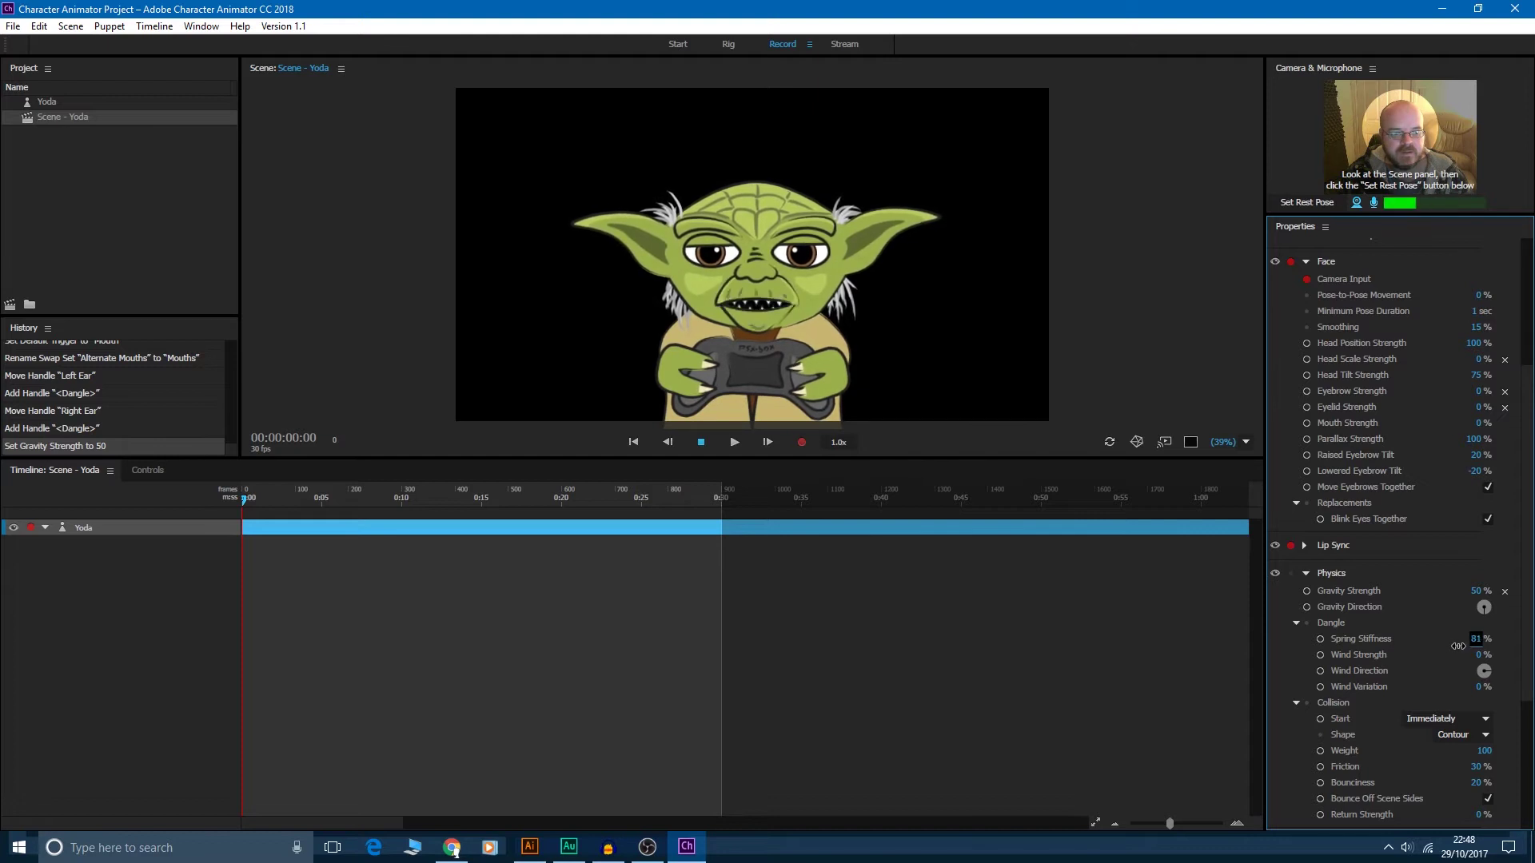
left_click_drag(1455, 646, 1455, 646)
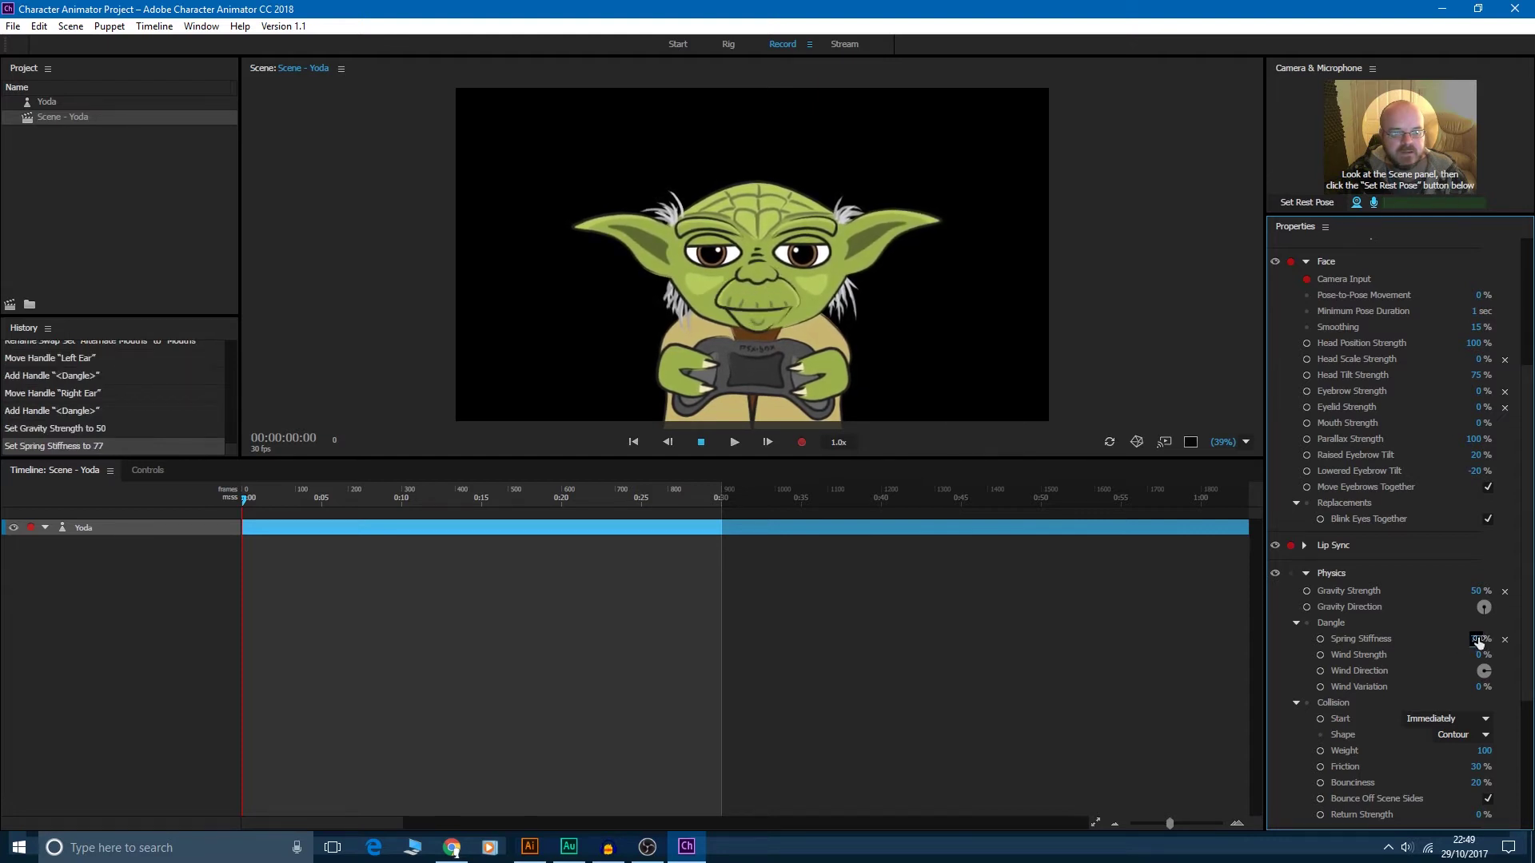
left_click(1475, 640)
type("80")
key("Return")
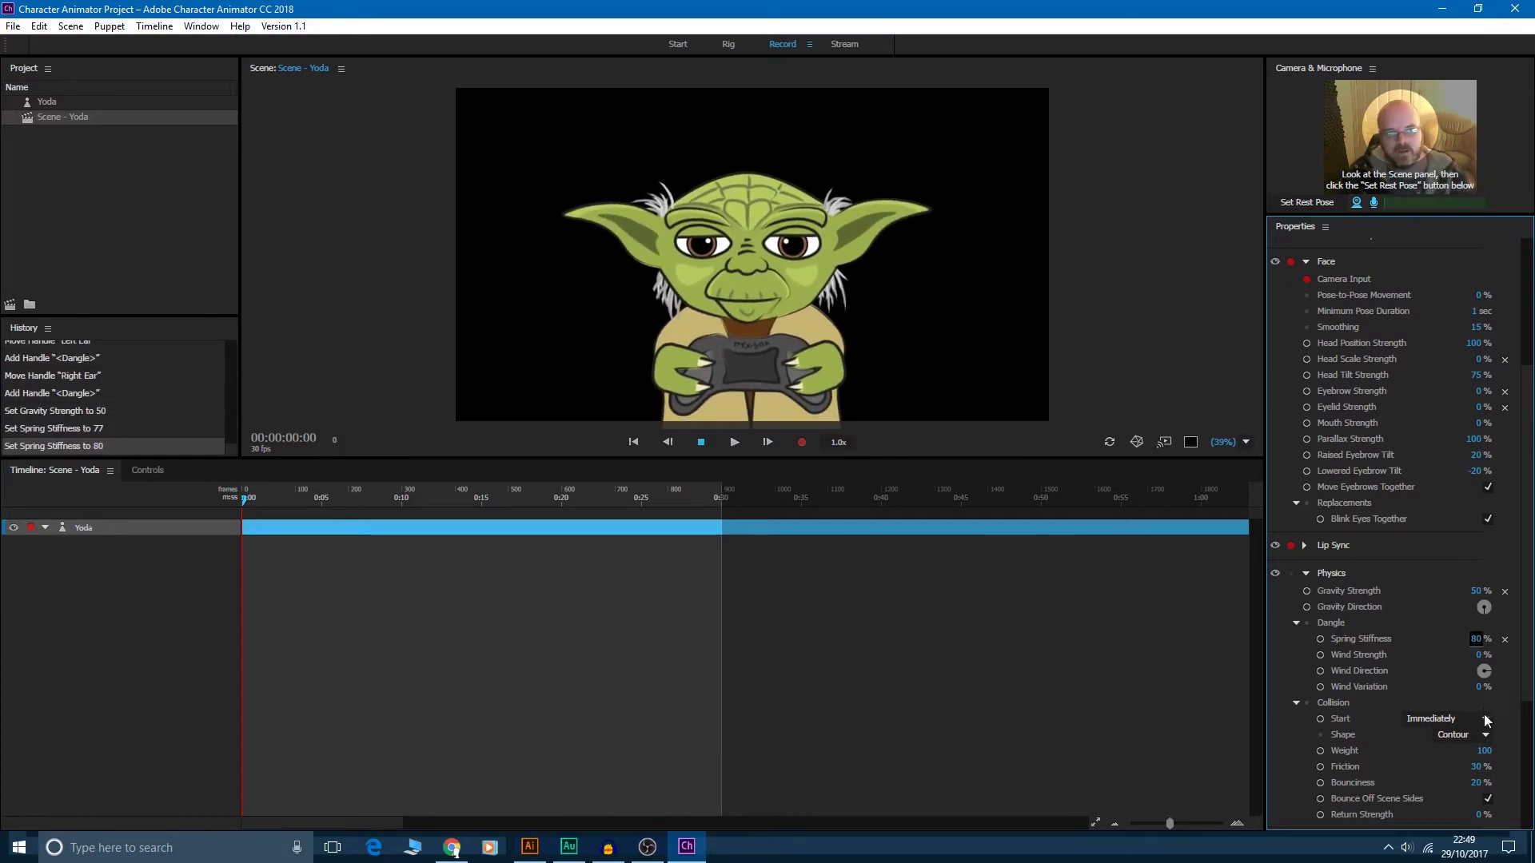
left_click(1297, 203)
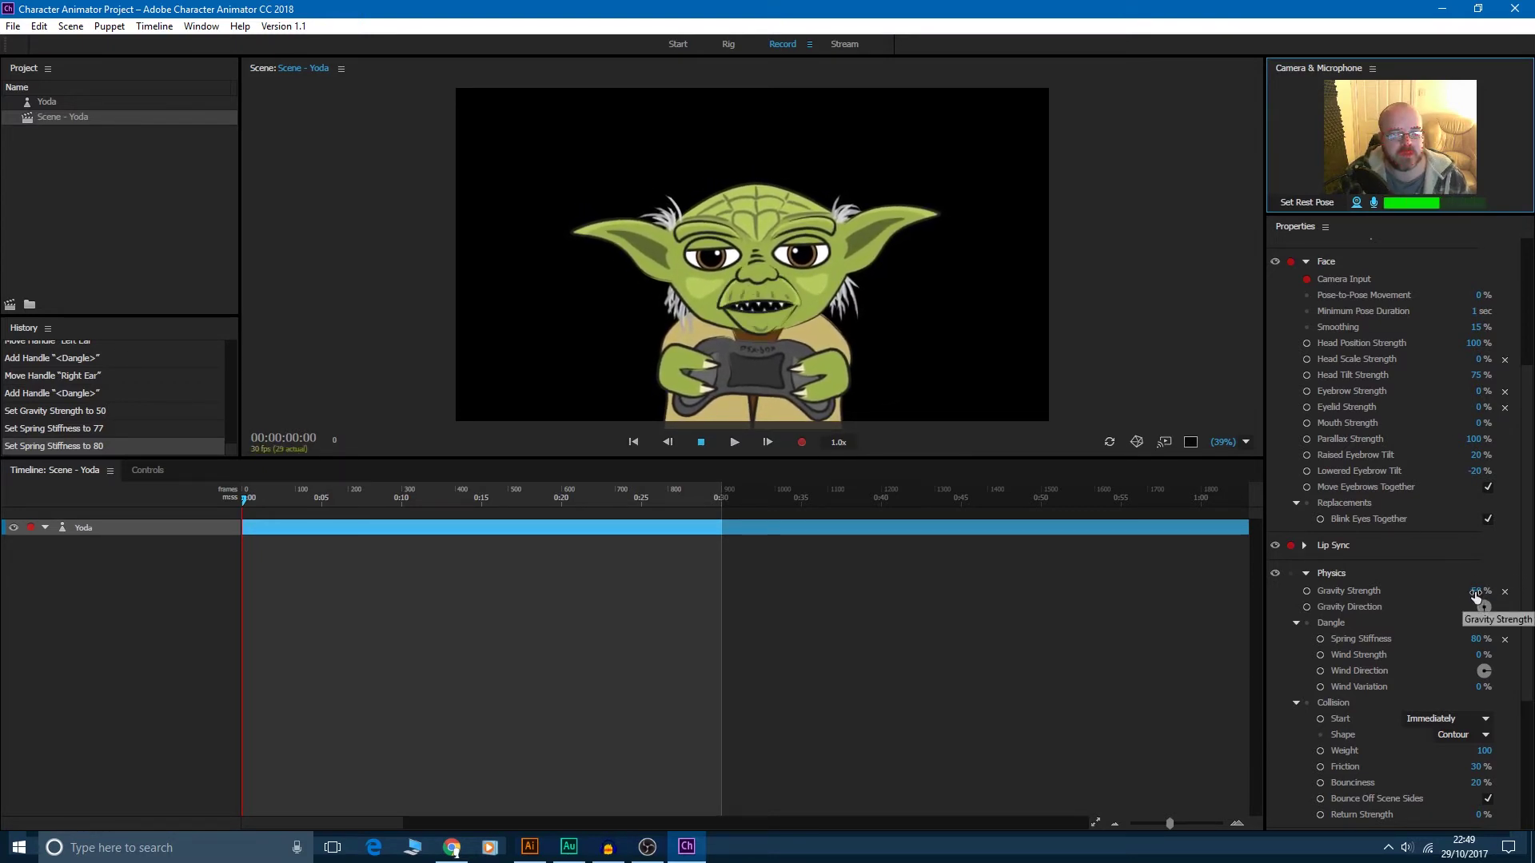
- Reopen the Yoda puppet's rig and select the Hair Left and Hair Right layers in turn to examine them
left_click(44, 102)
double_click(43, 101)
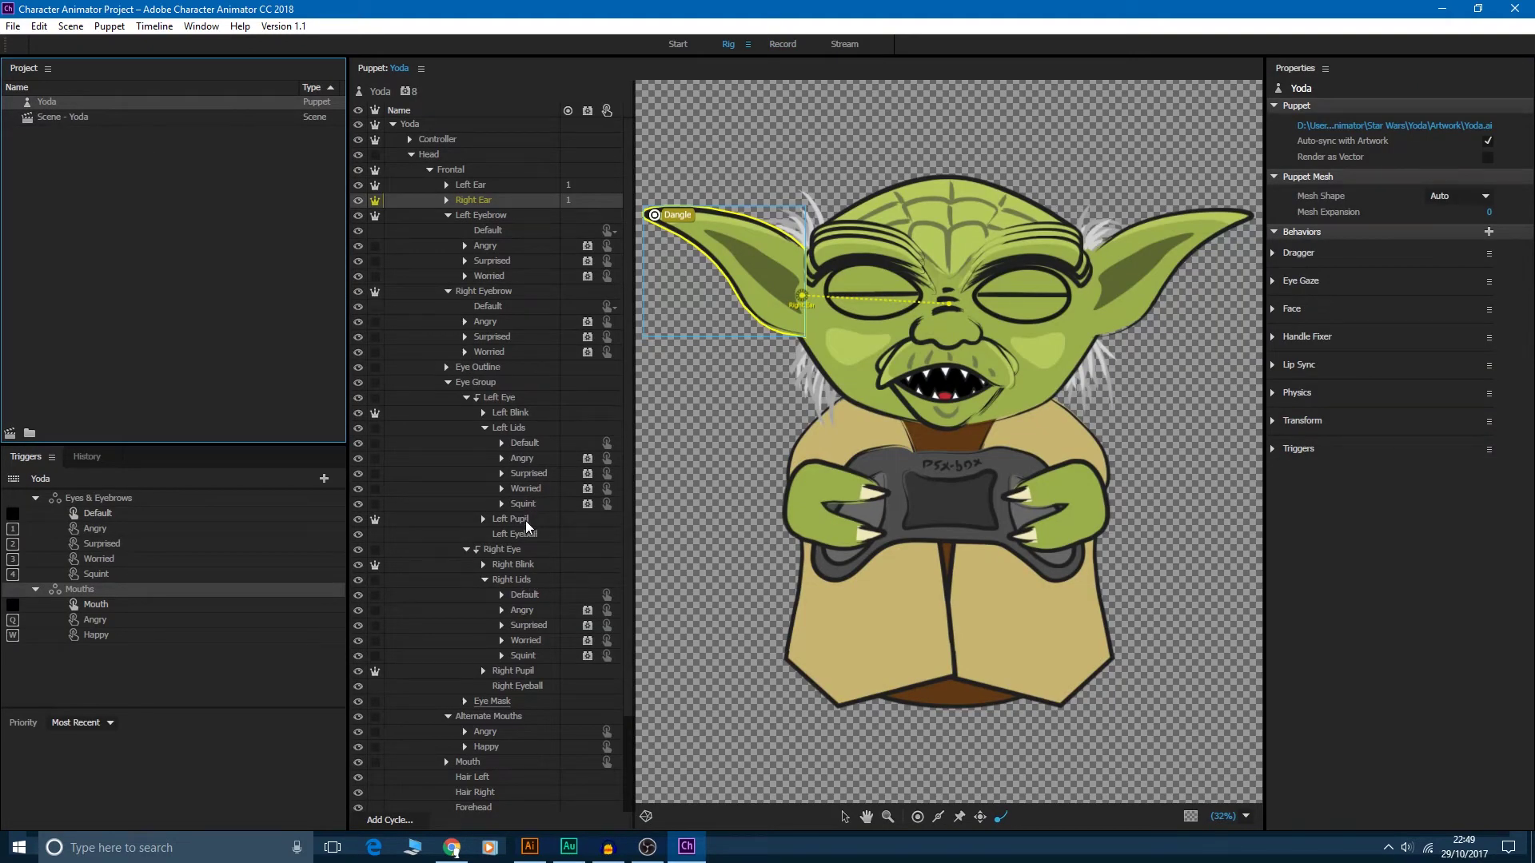
scroll(525, 524, "down", 3)
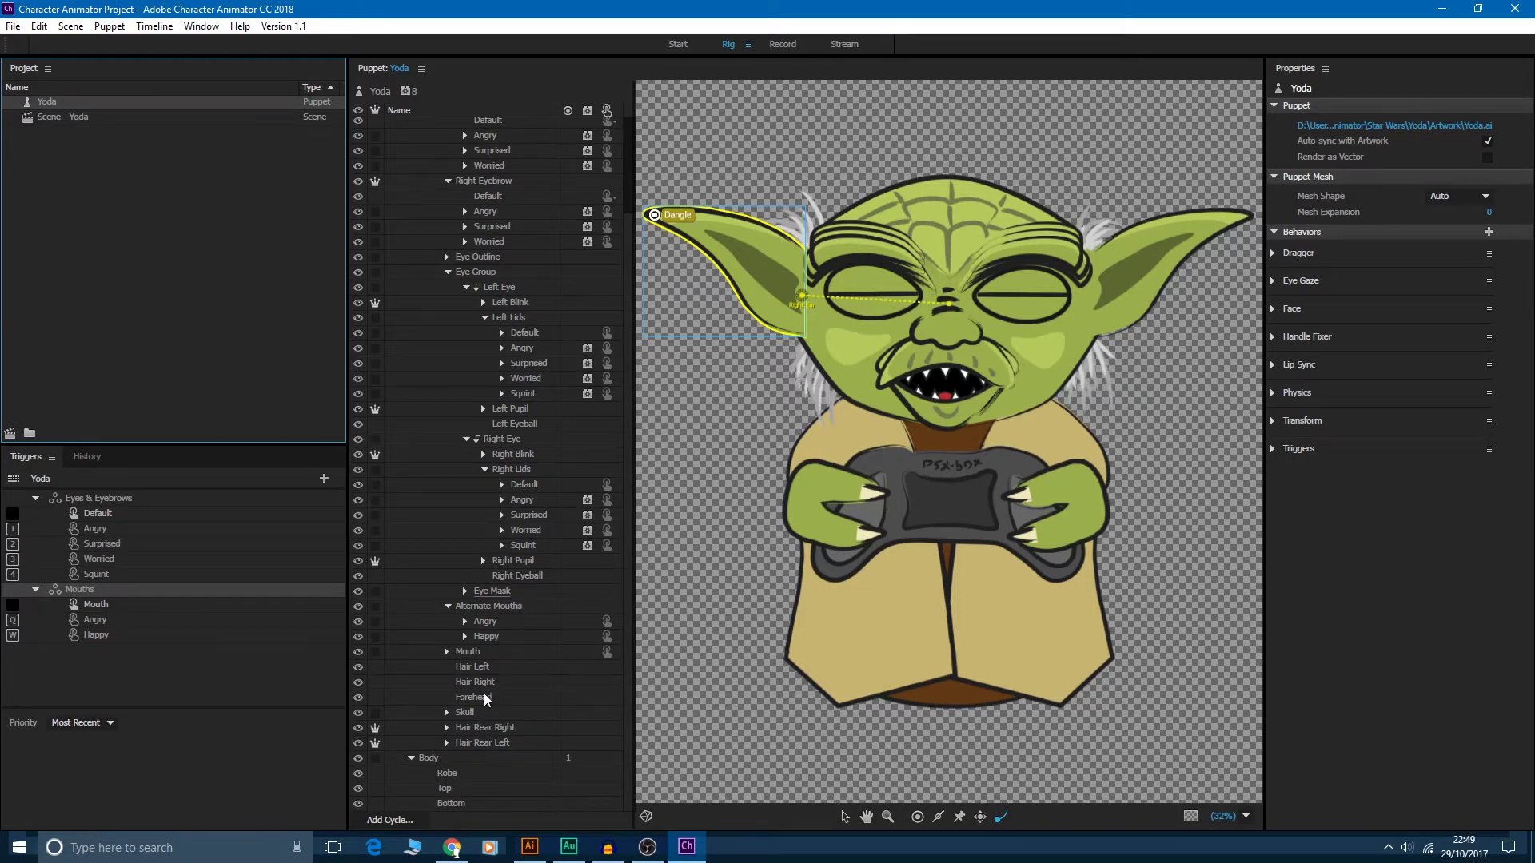
left_click(485, 668)
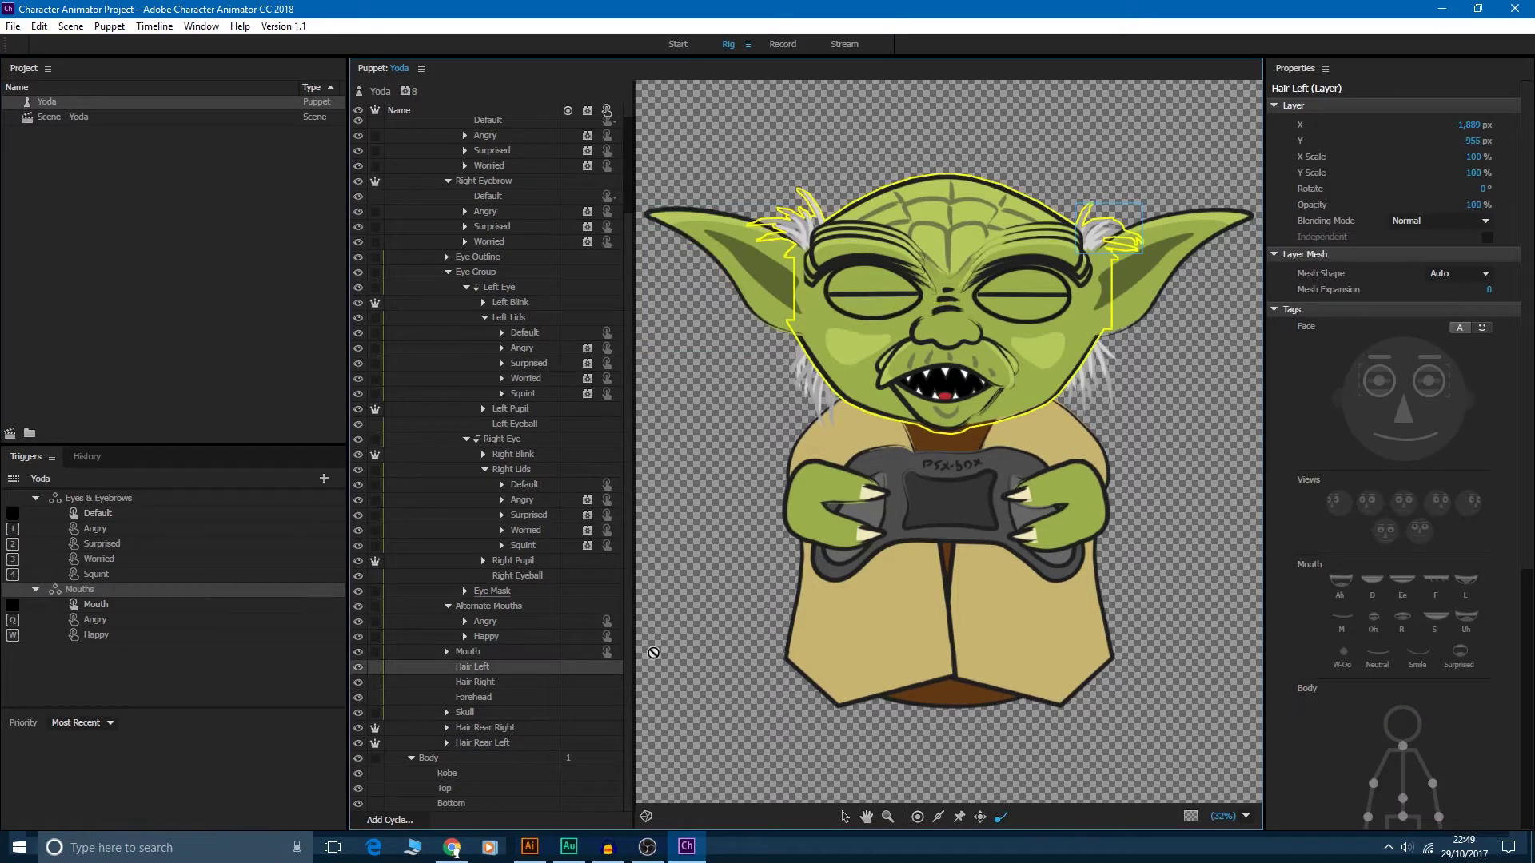
left_click(483, 684)
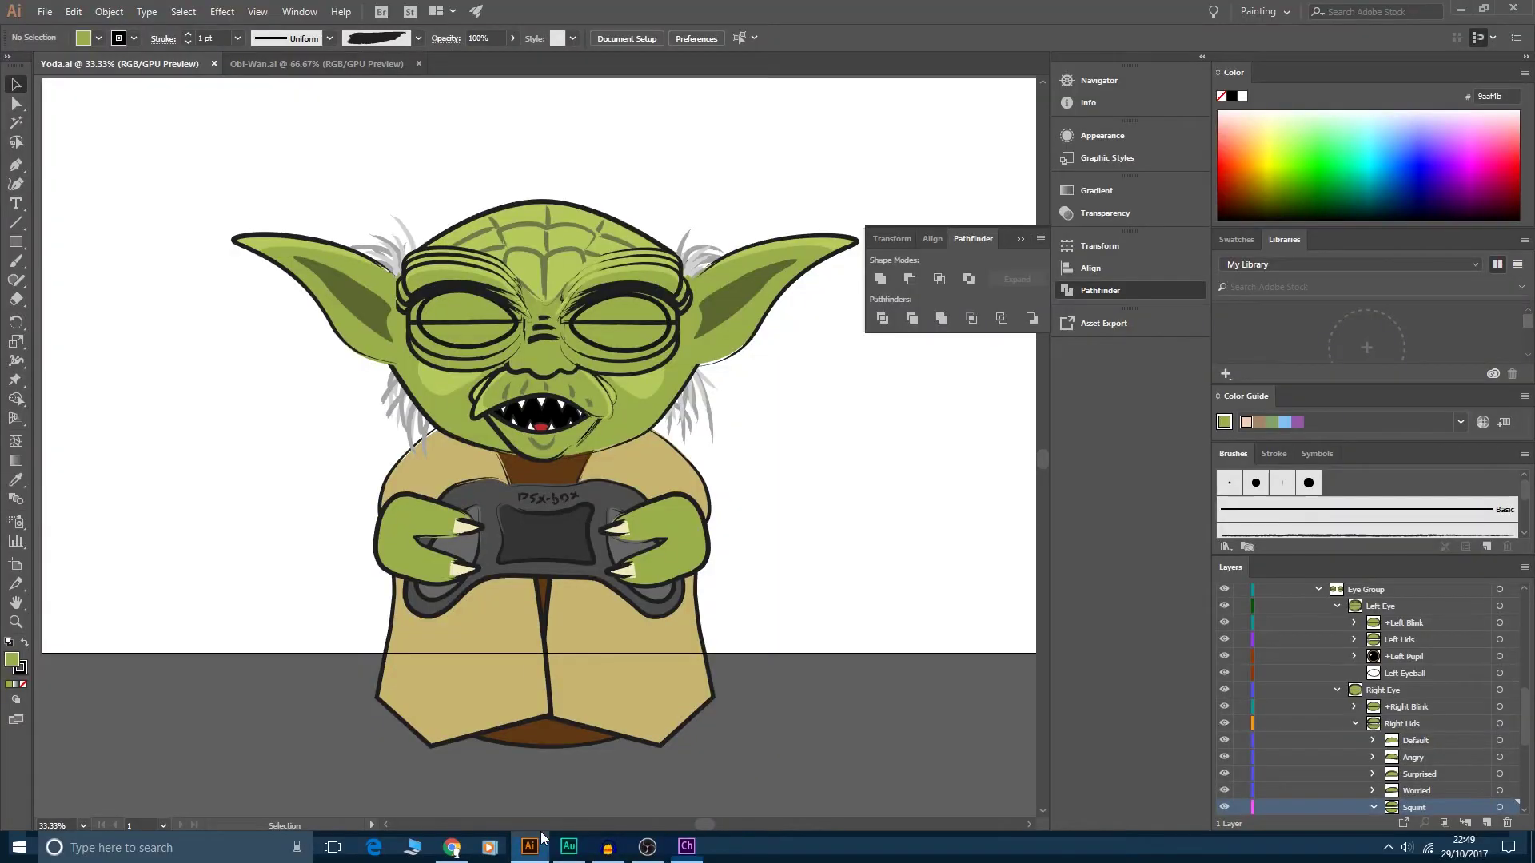
- Switch to Illustrator and rename the Hair Left layer in Yoda.ai as +Hair Left
left_click(529, 847)
scroll(1495, 681, "down", 5)
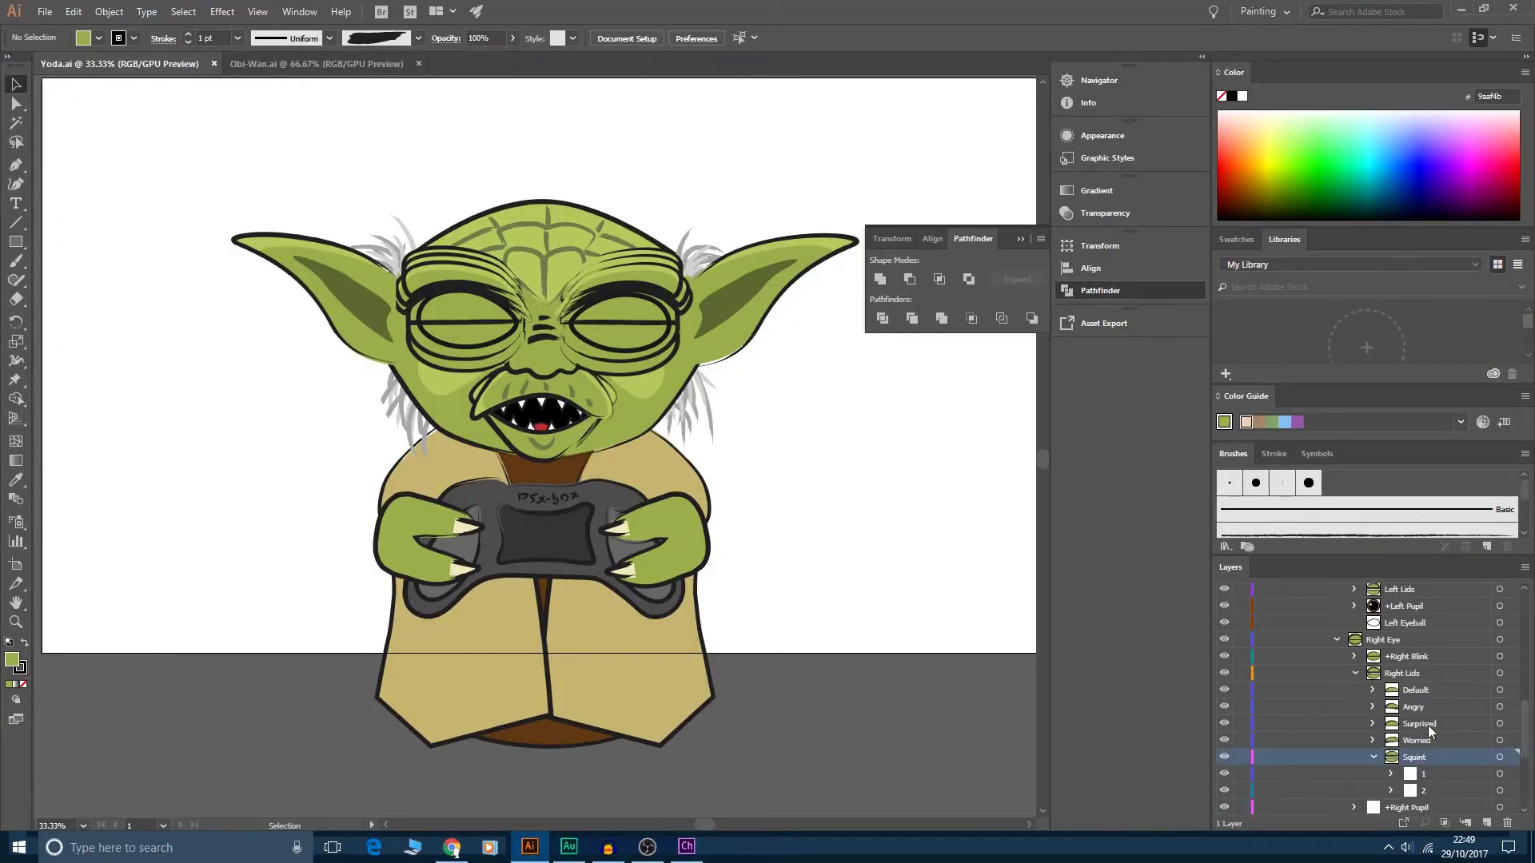
left_click(1359, 721)
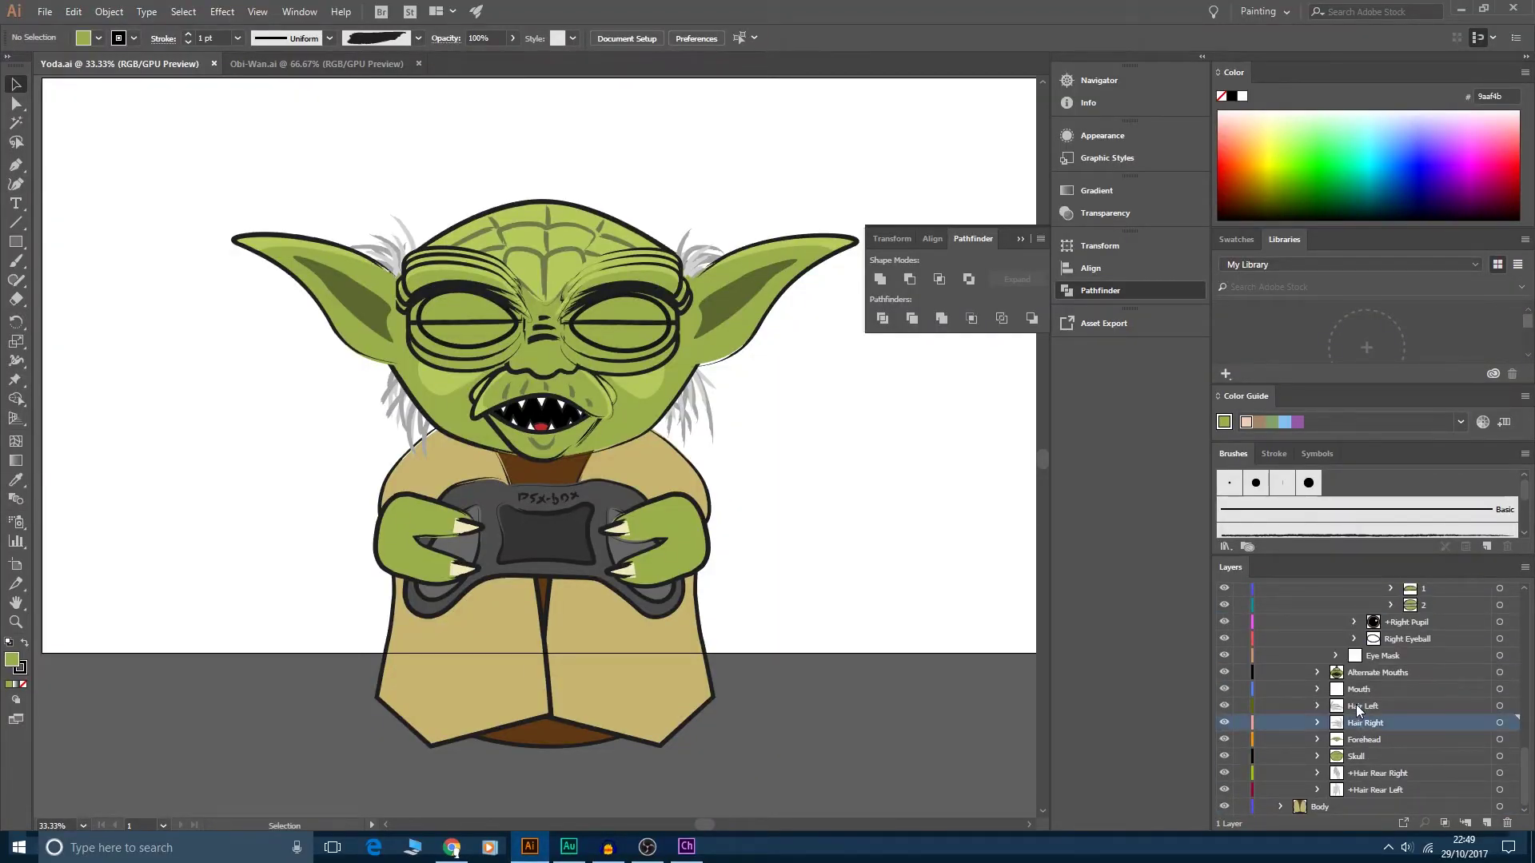
double_click(1359, 706)
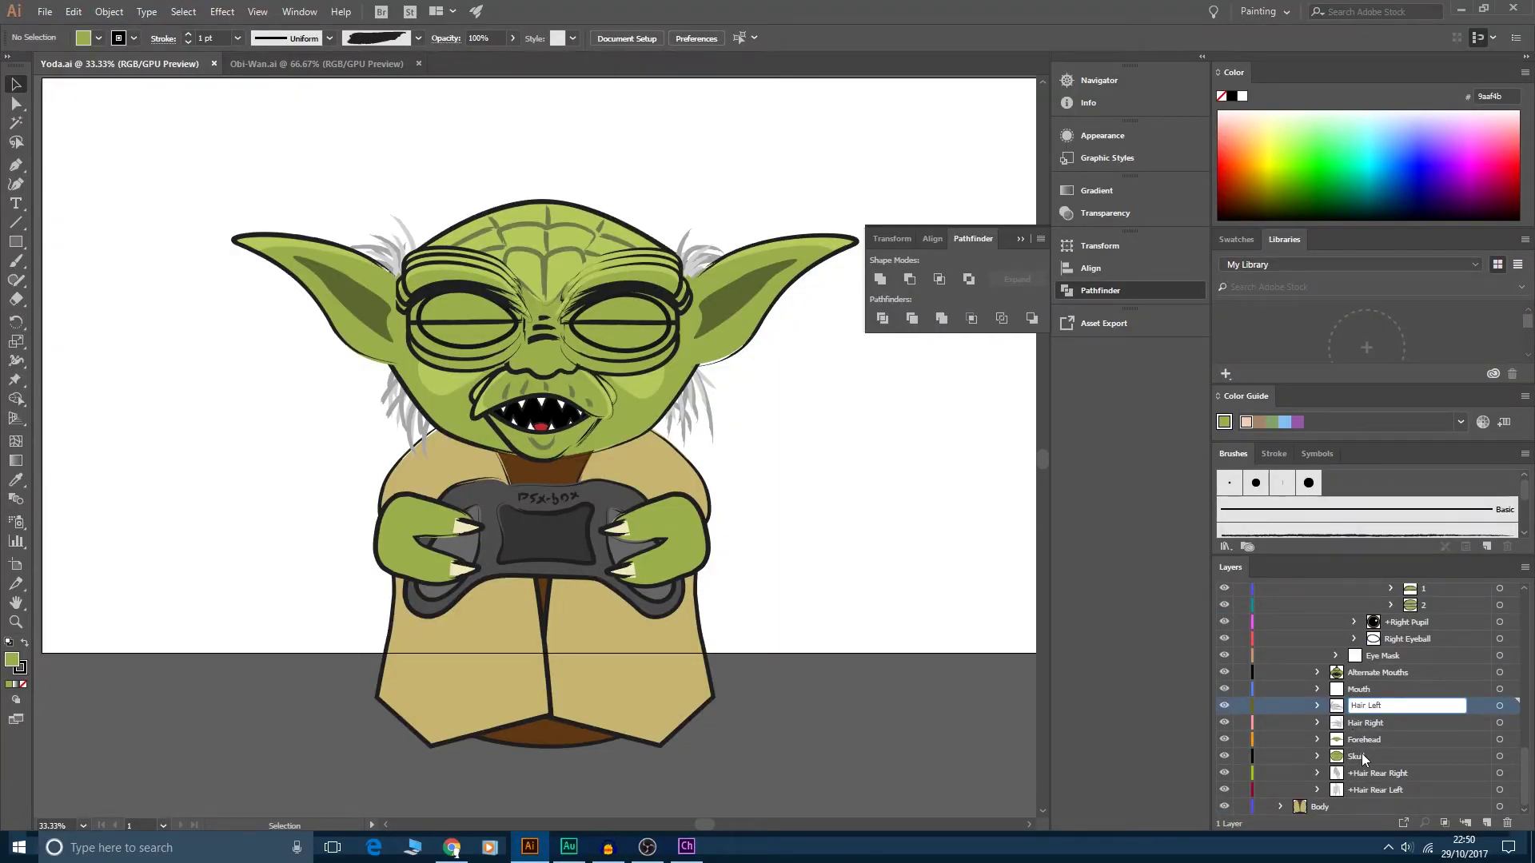
type("+")
key("Return")
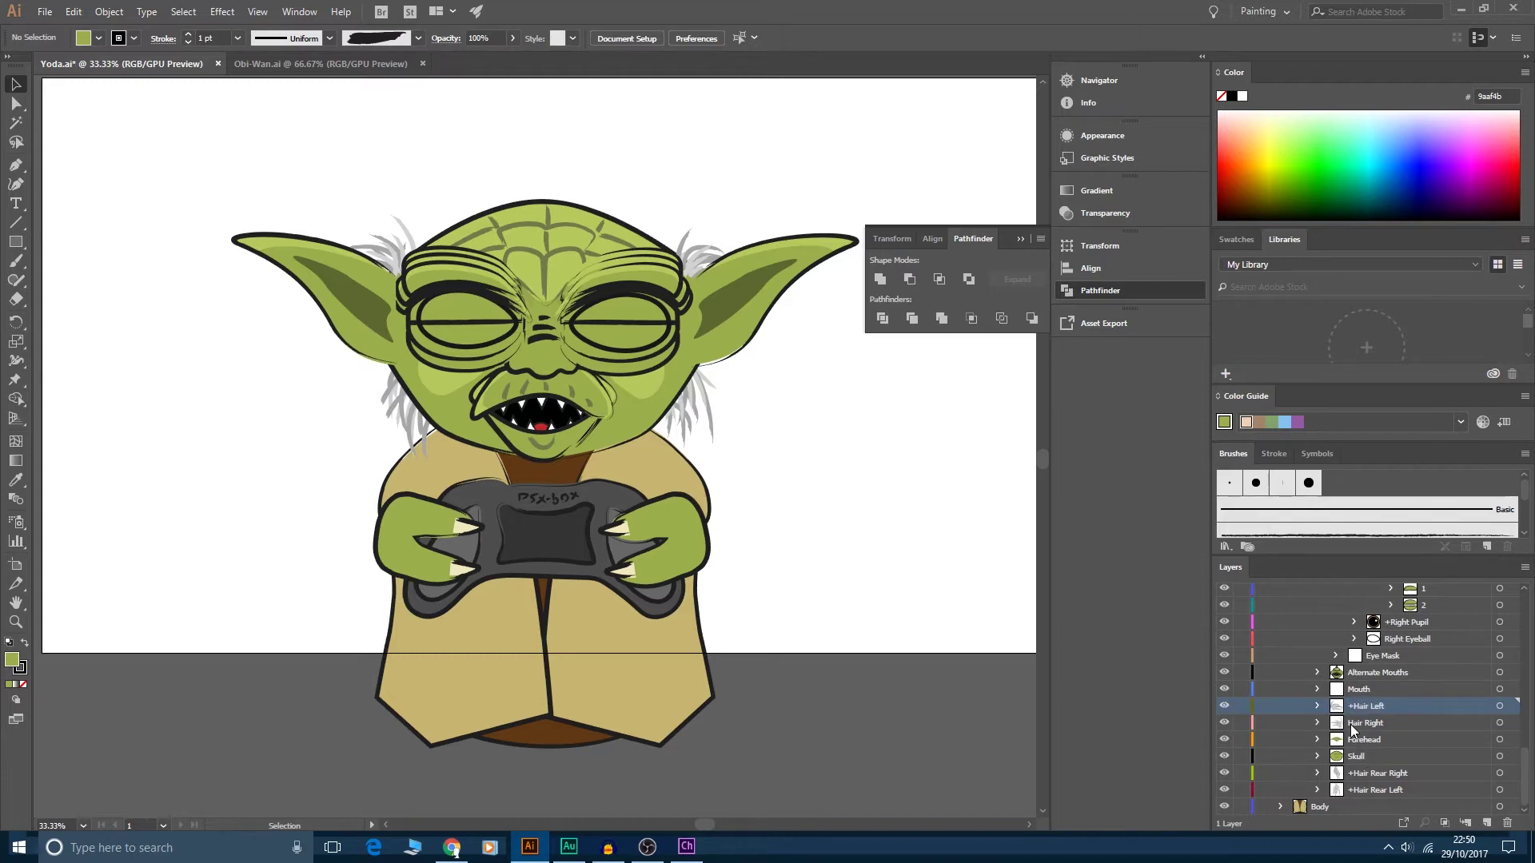
- Rename the Hair Right layer as +Hair Right, then save Yoda.ai and return to Character Animator
double_click(1350, 724)
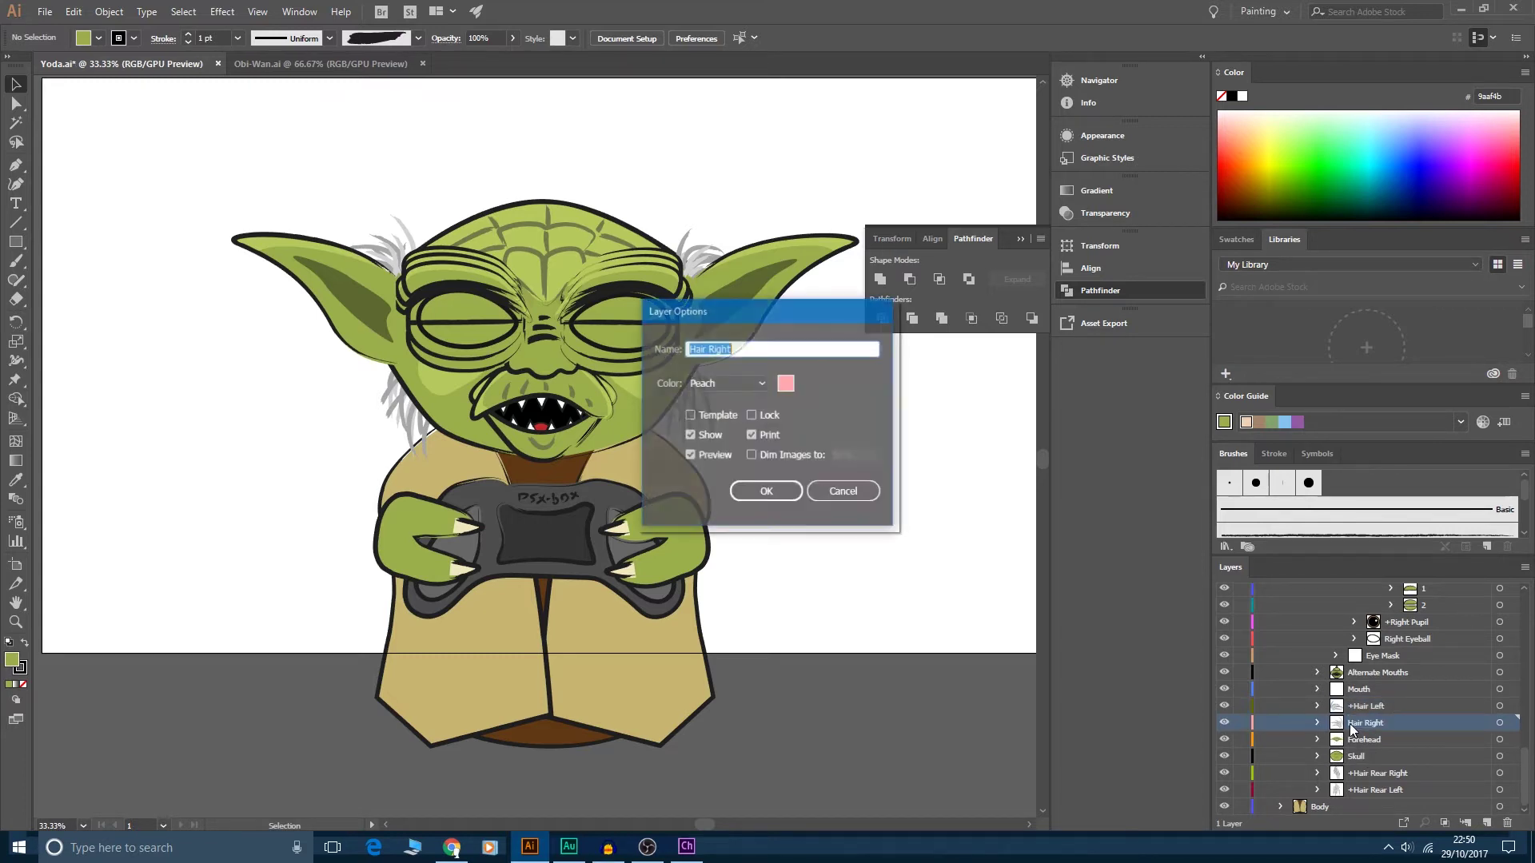
left_click(689, 349)
key("Return")
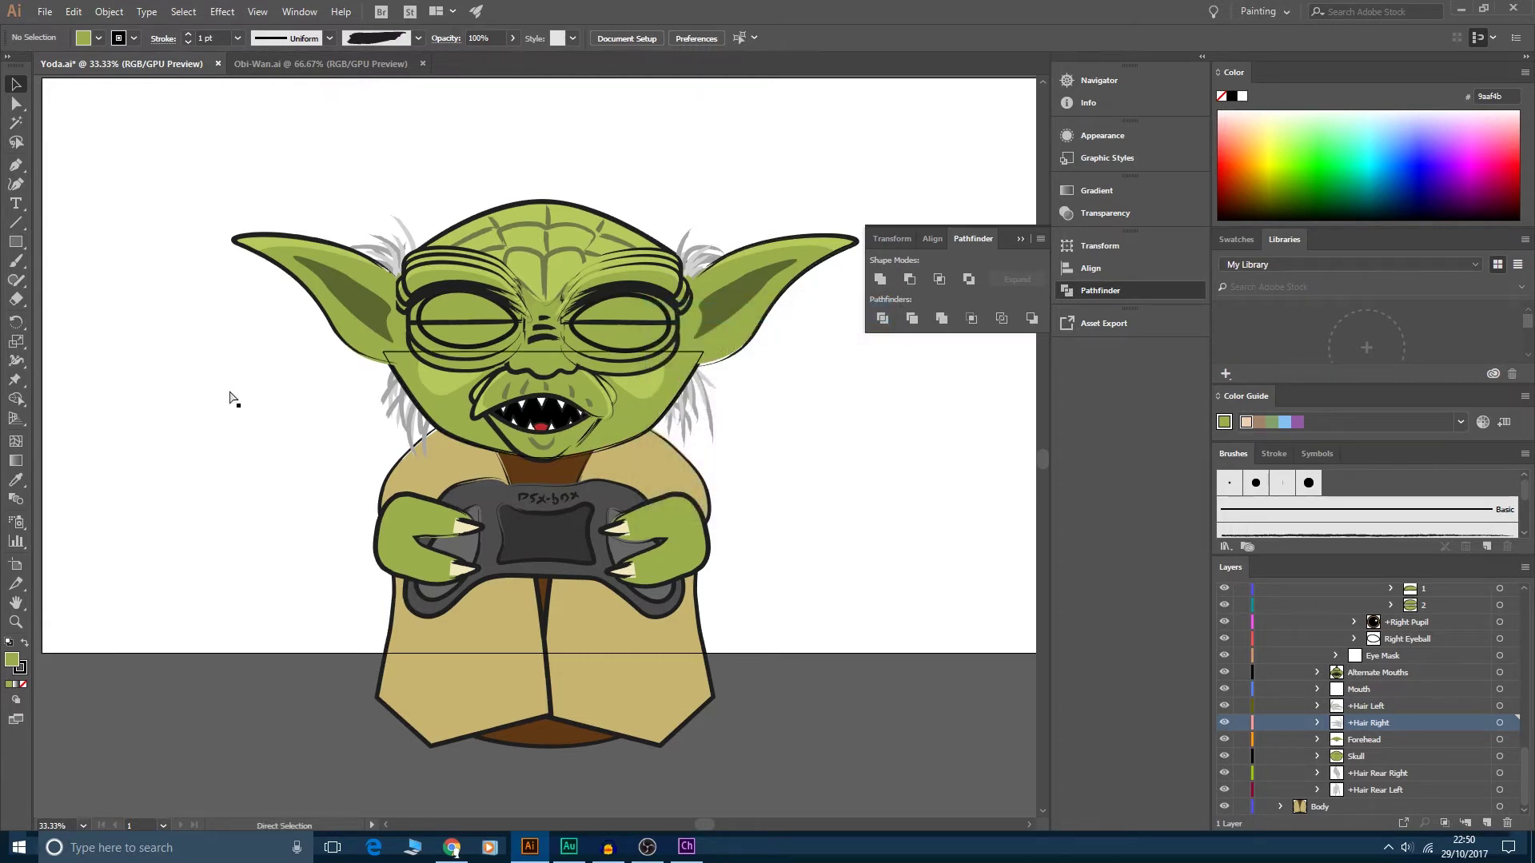
key("ctrl+s")
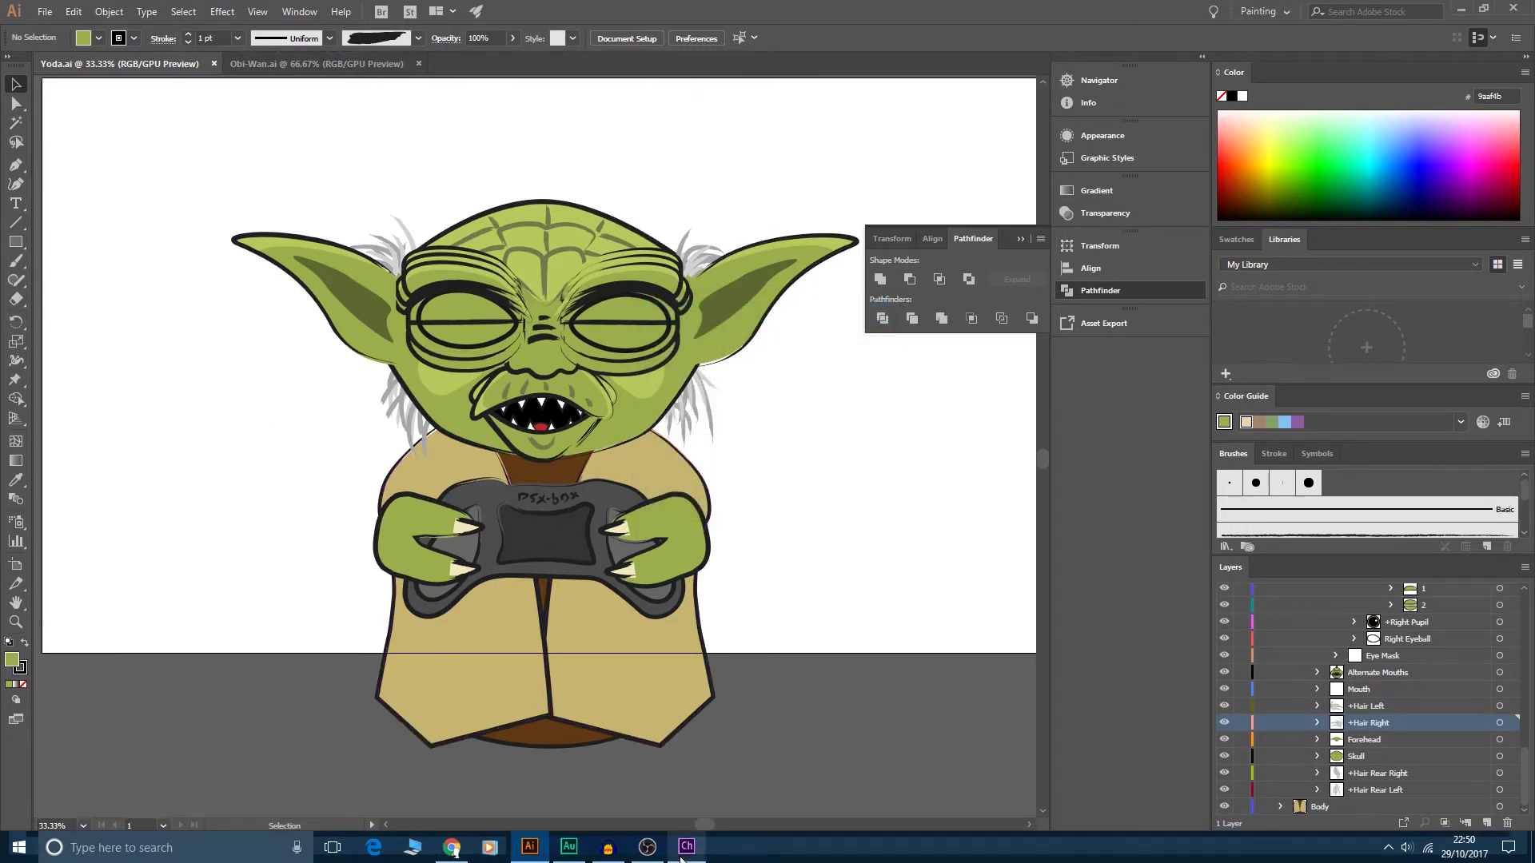
key("alt+Tab")
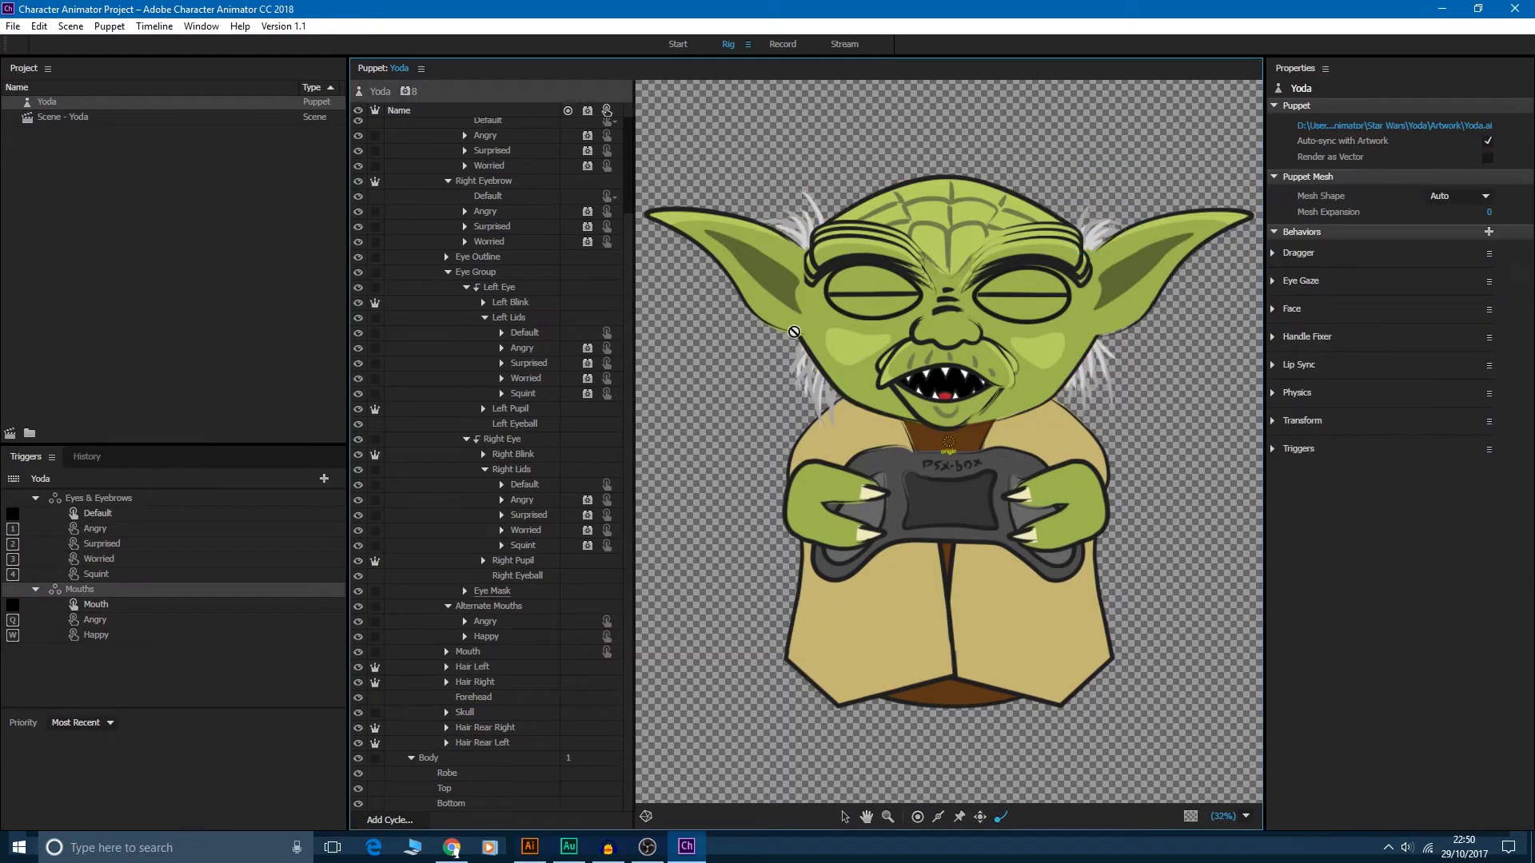
- Move the Hair Left layer's origin handle to the hair's base at the head and add a Dangle handle near its outer tip
left_click(476, 668)
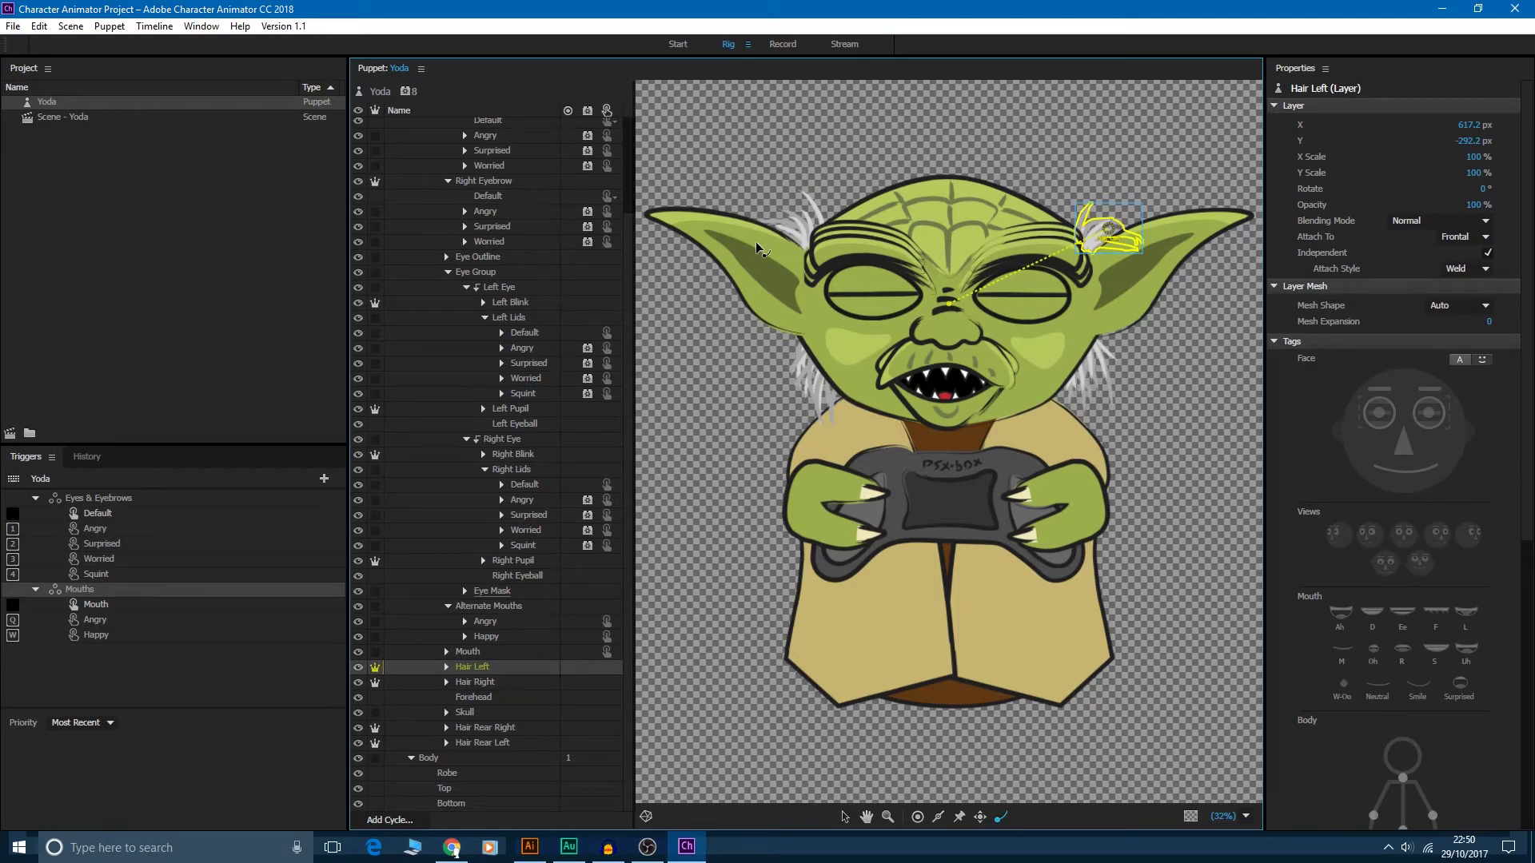
left_click(1084, 245)
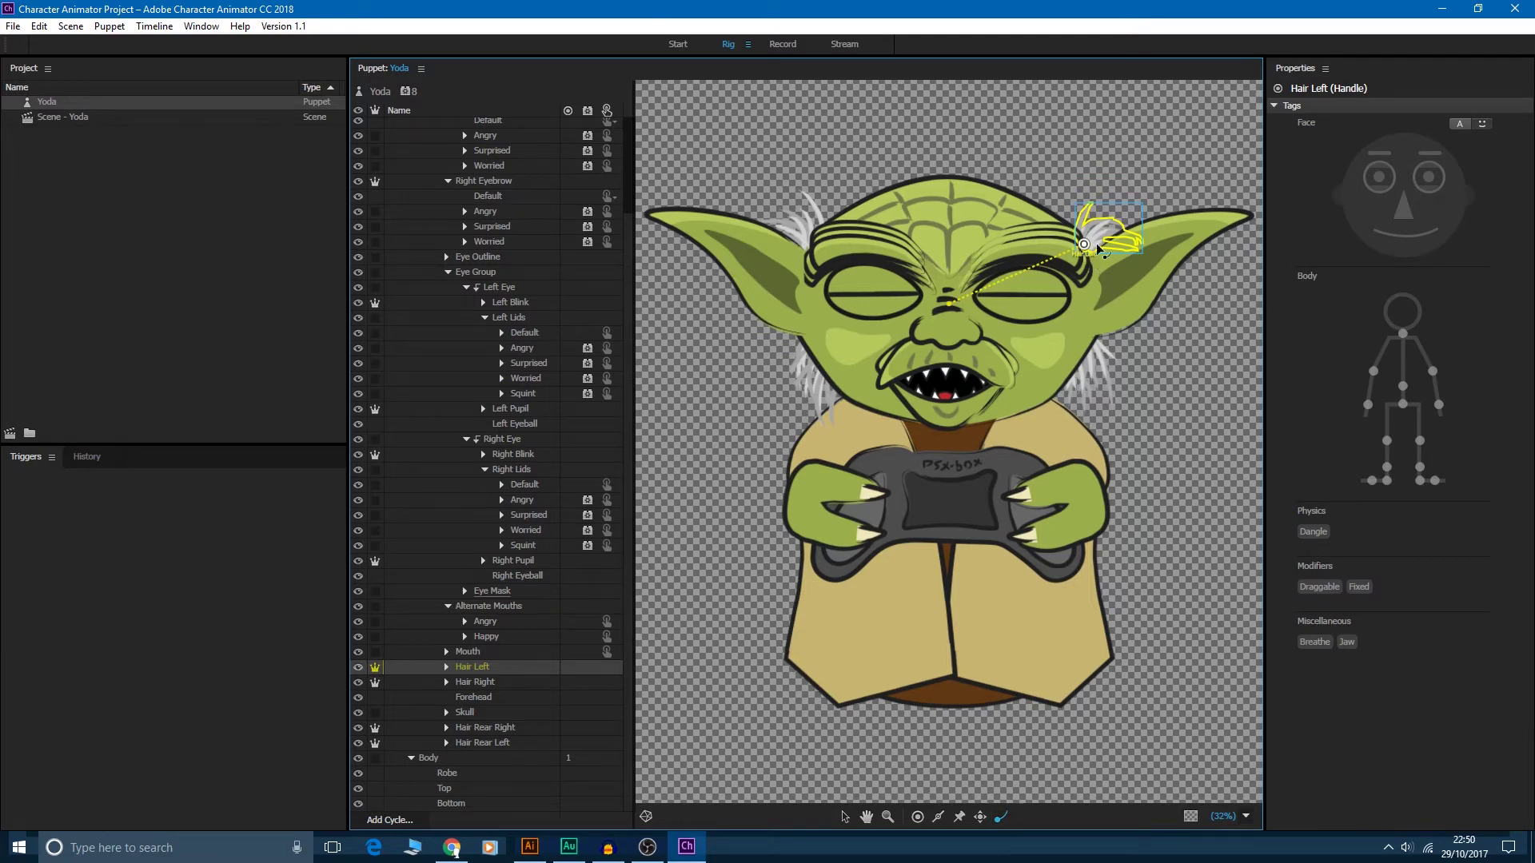
left_click(1134, 239)
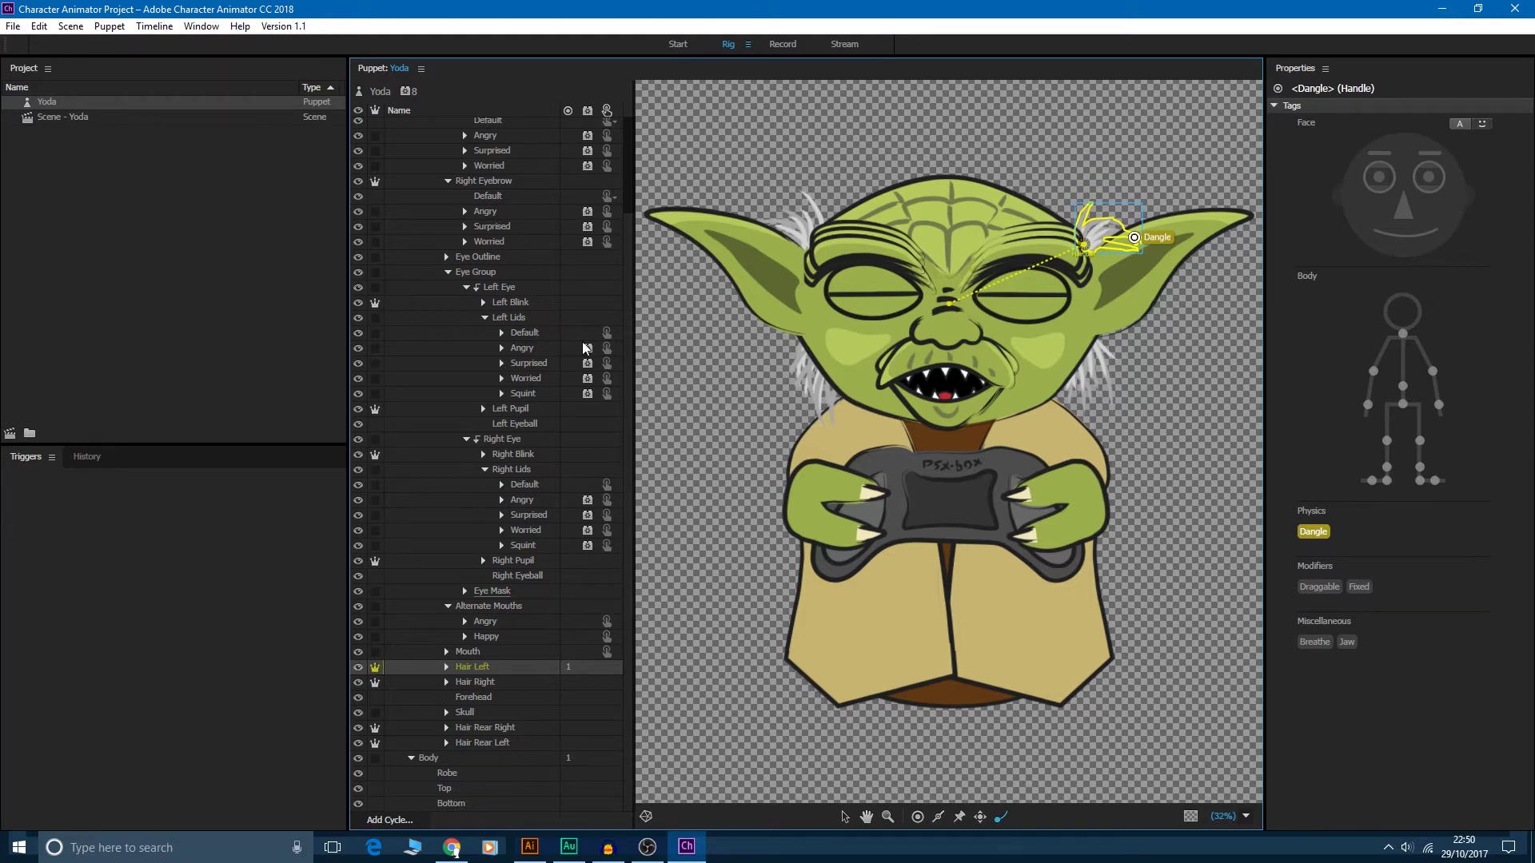
- Move the Hair Right layer's origin handle to the hair's base at the head and add a Dangle handle near its outer end
left_click(489, 684)
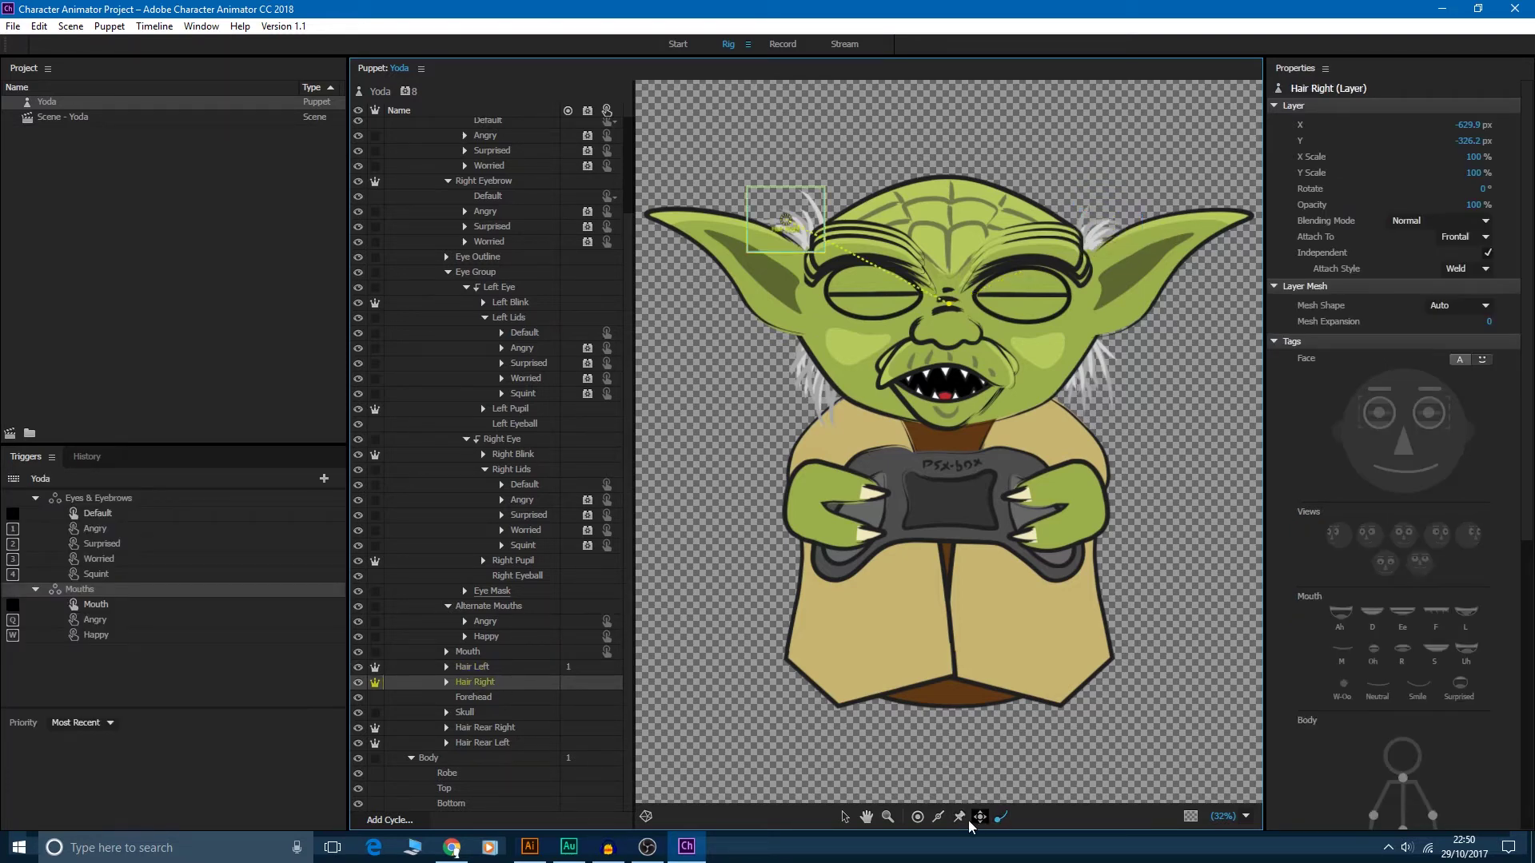
left_click(809, 240)
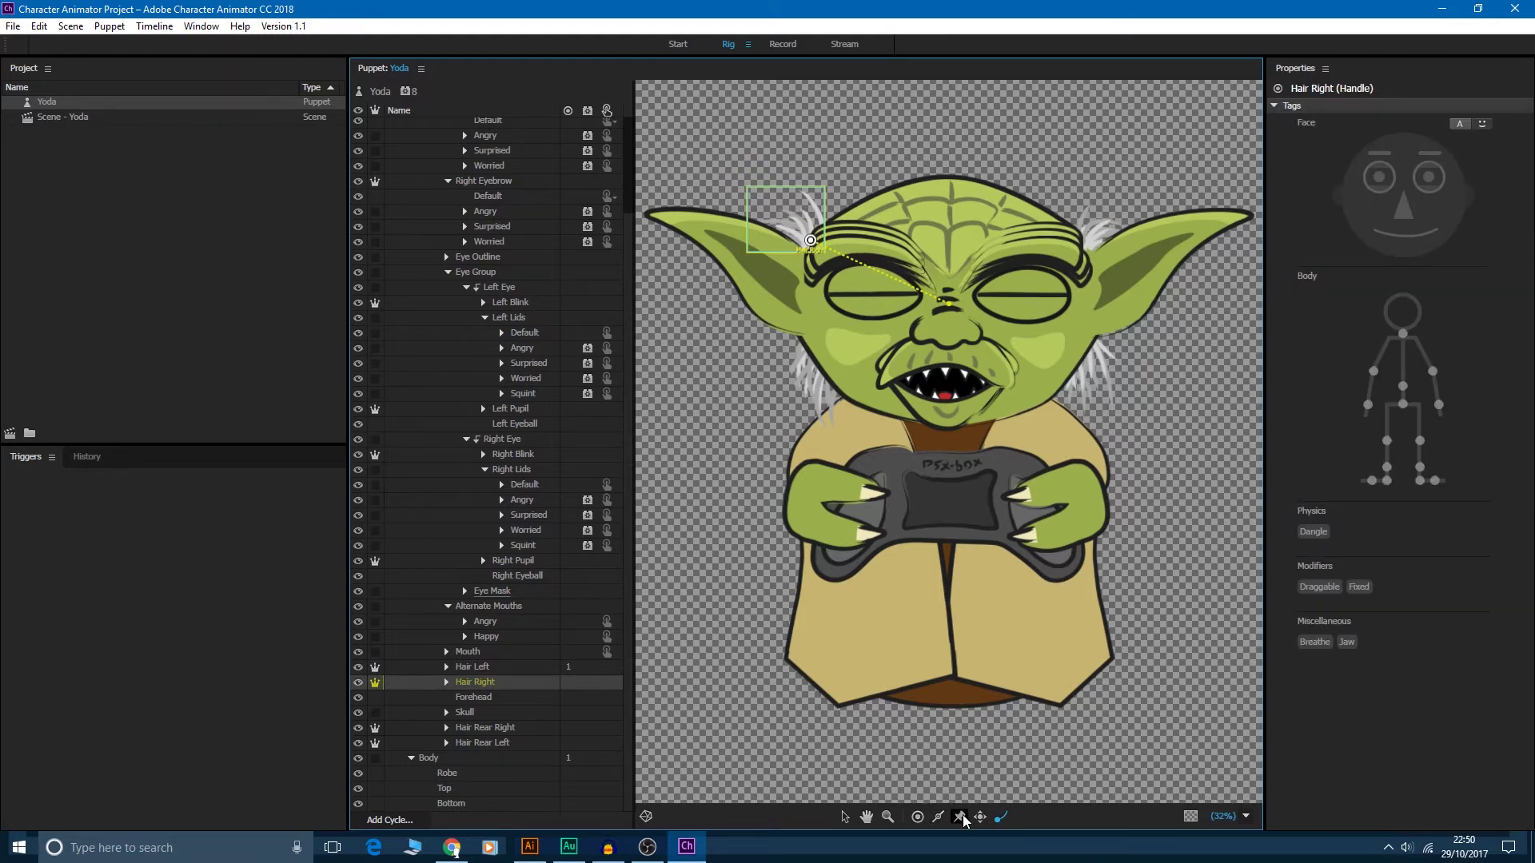
left_click(999, 818)
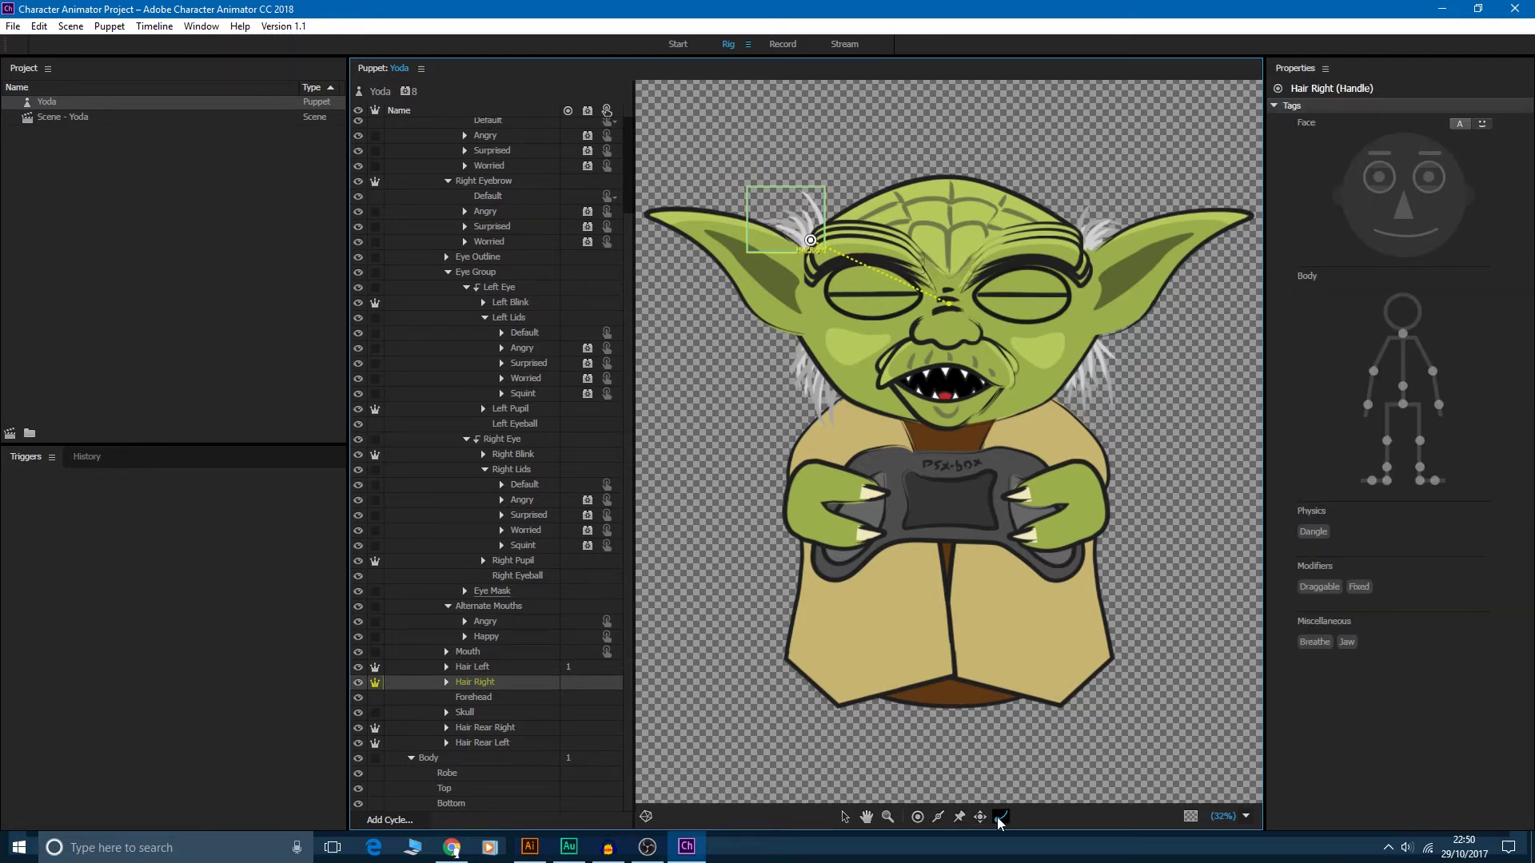
left_click(770, 222)
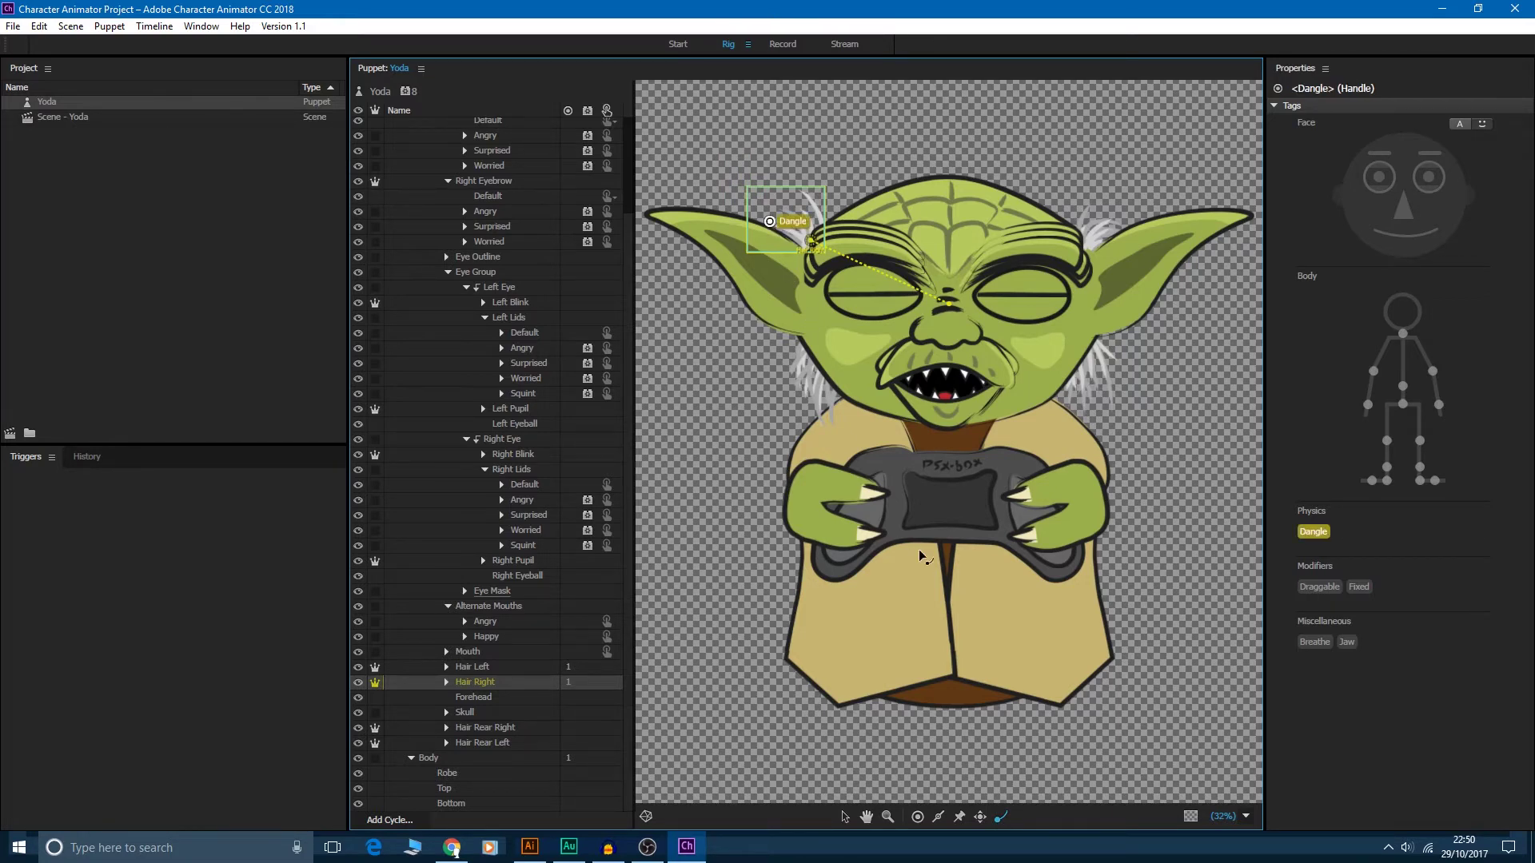
- Move the Hair Rear Right layer's origin handle to the upper hair beside the cheek and add a Dangle handle near its lower tip
left_click(488, 728)
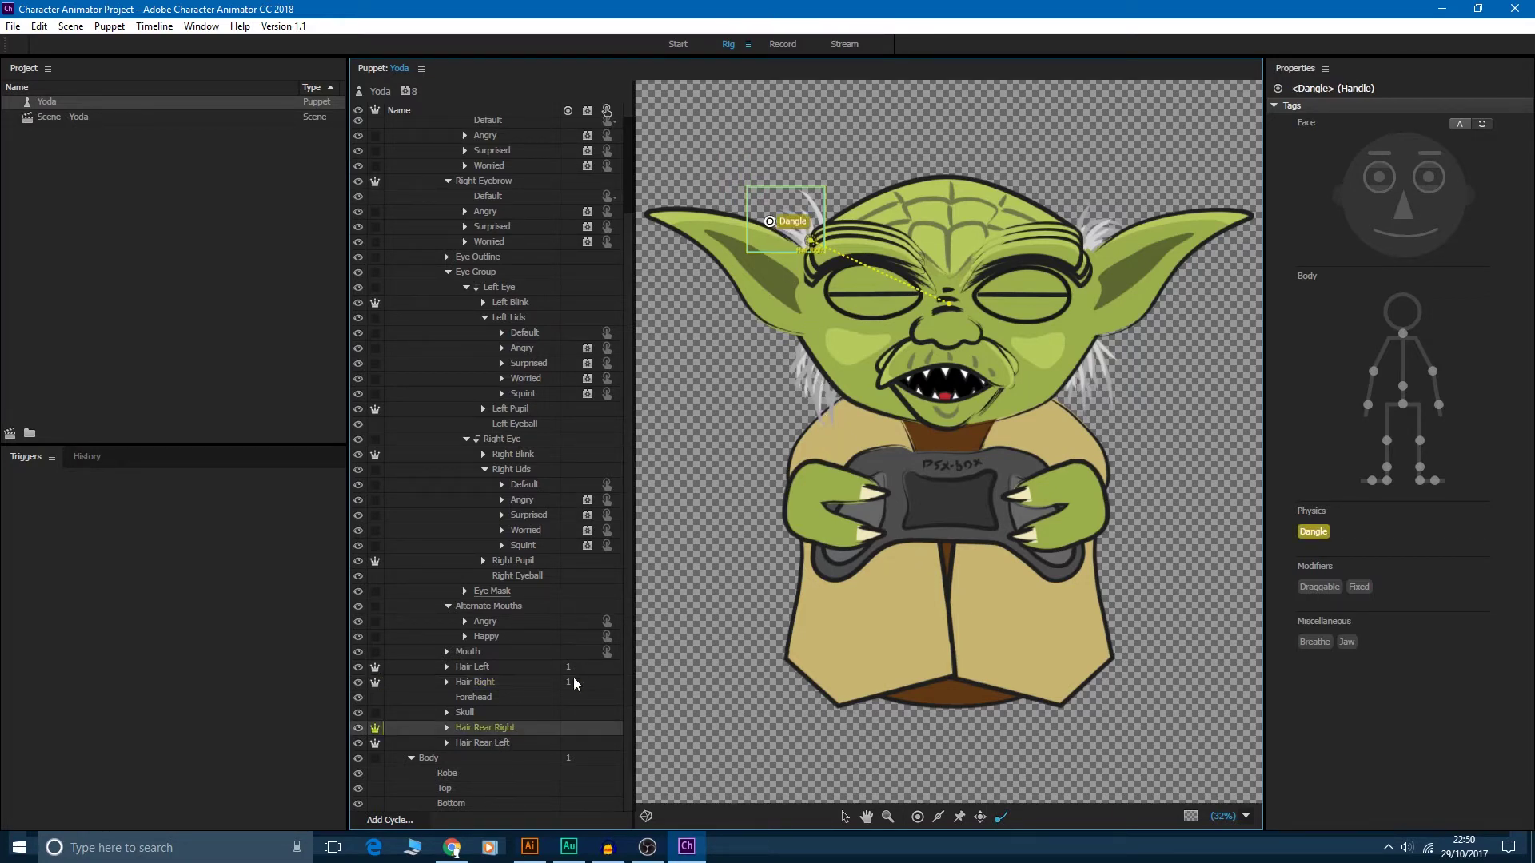
left_click(818, 360)
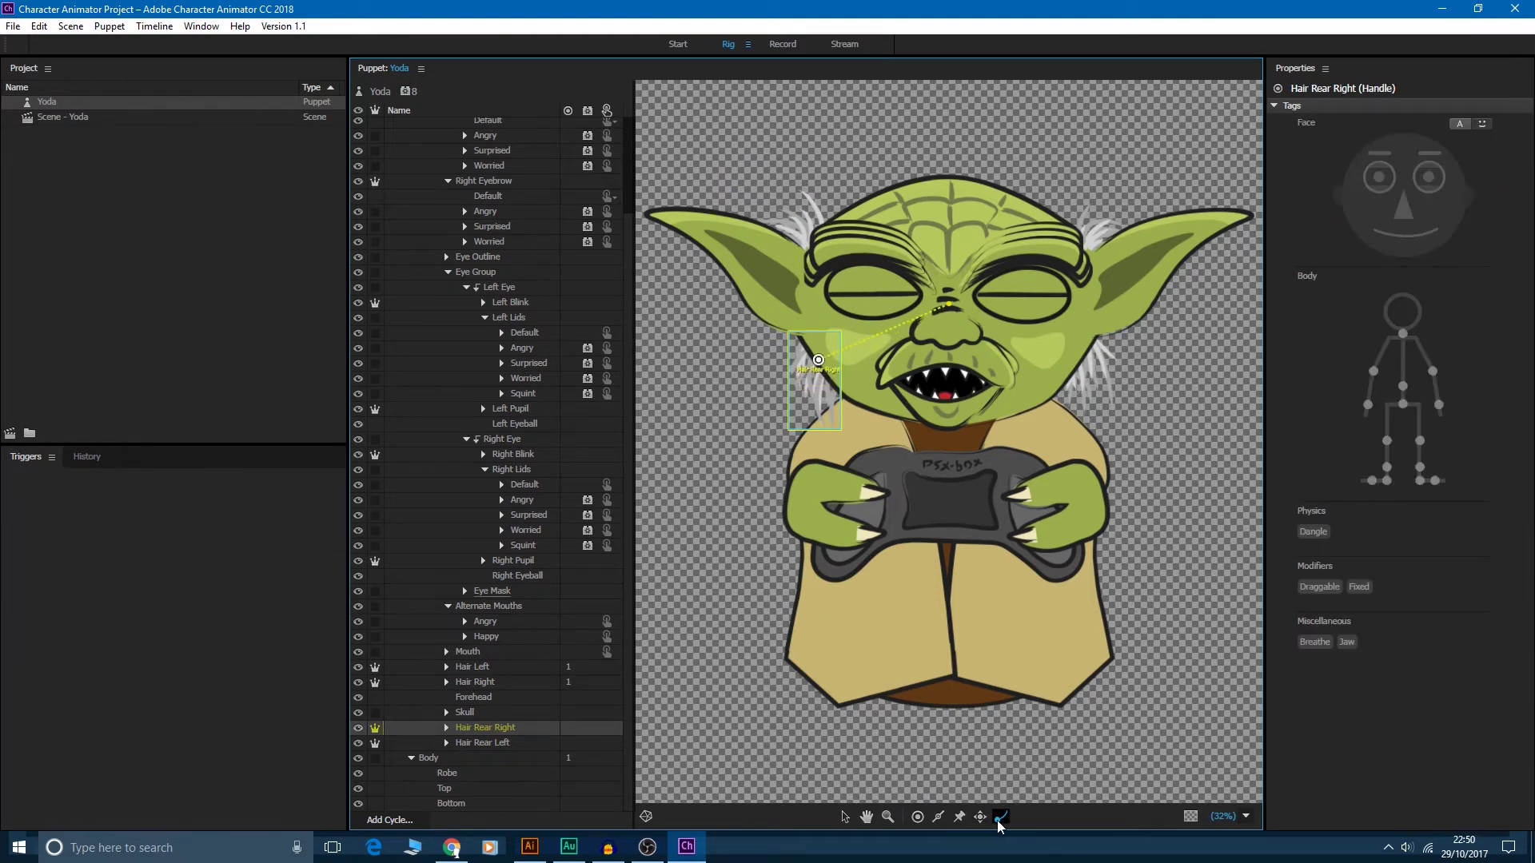
left_click(819, 410)
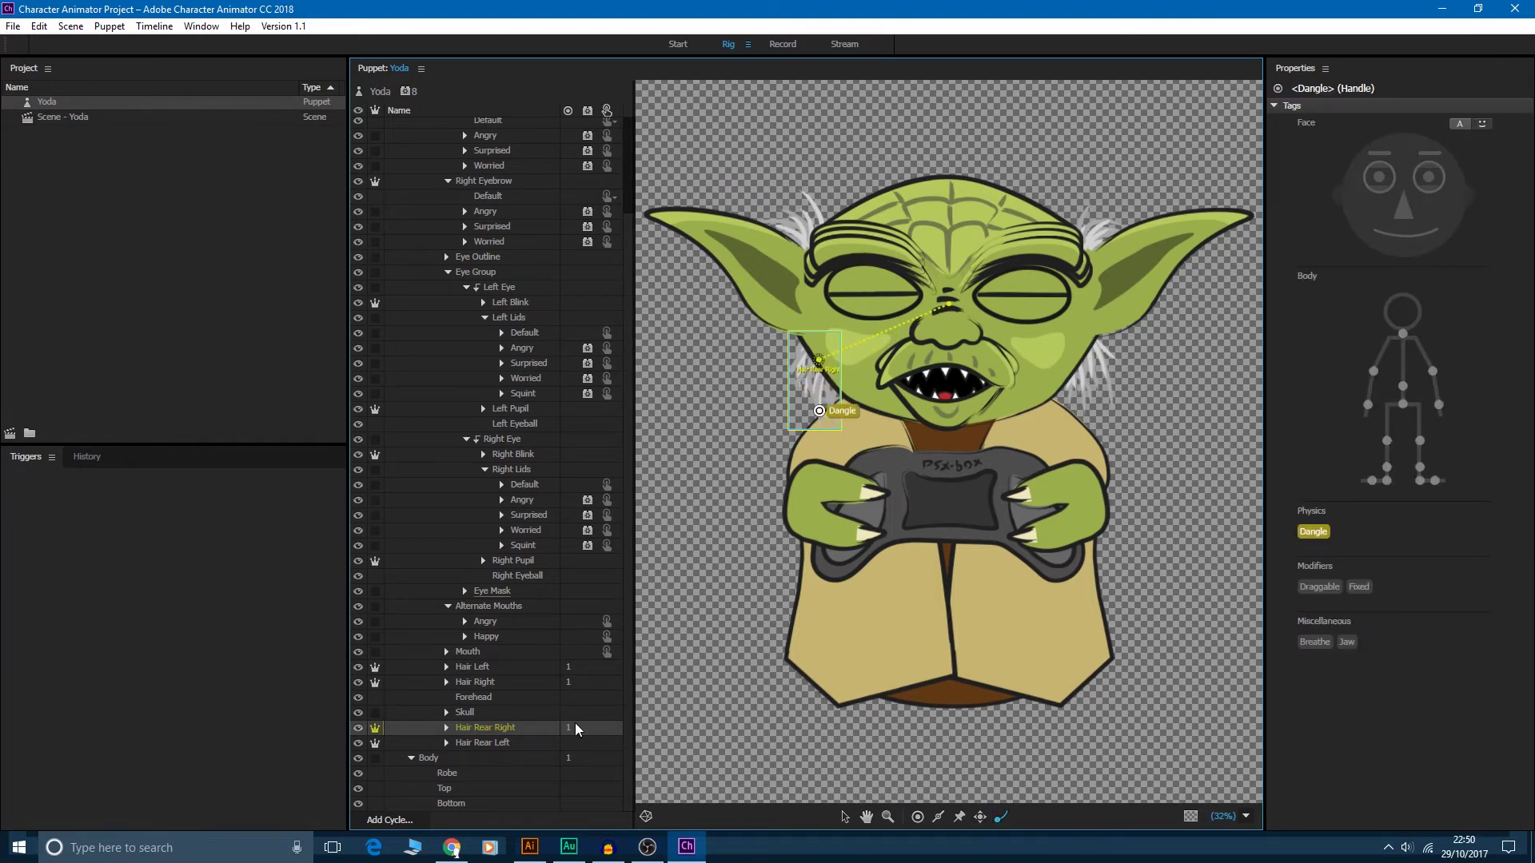
- Anchor the Hair Rear Left layer's origin handle at the hair's upper base, add a Dangle handle near its lower tip, and open Scene - Yoda
left_click(499, 744)
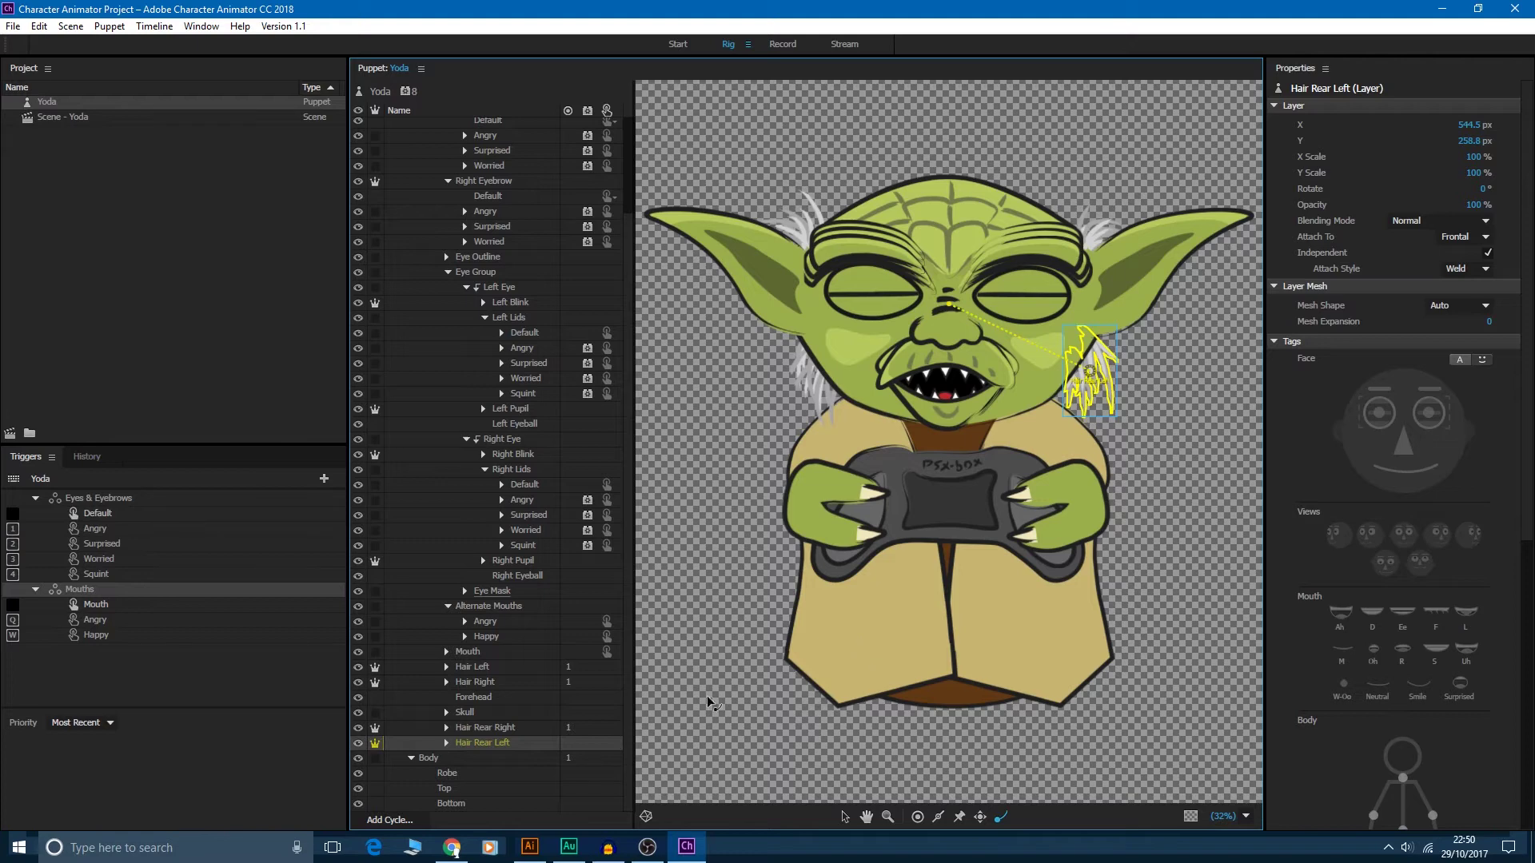
left_click(1075, 346)
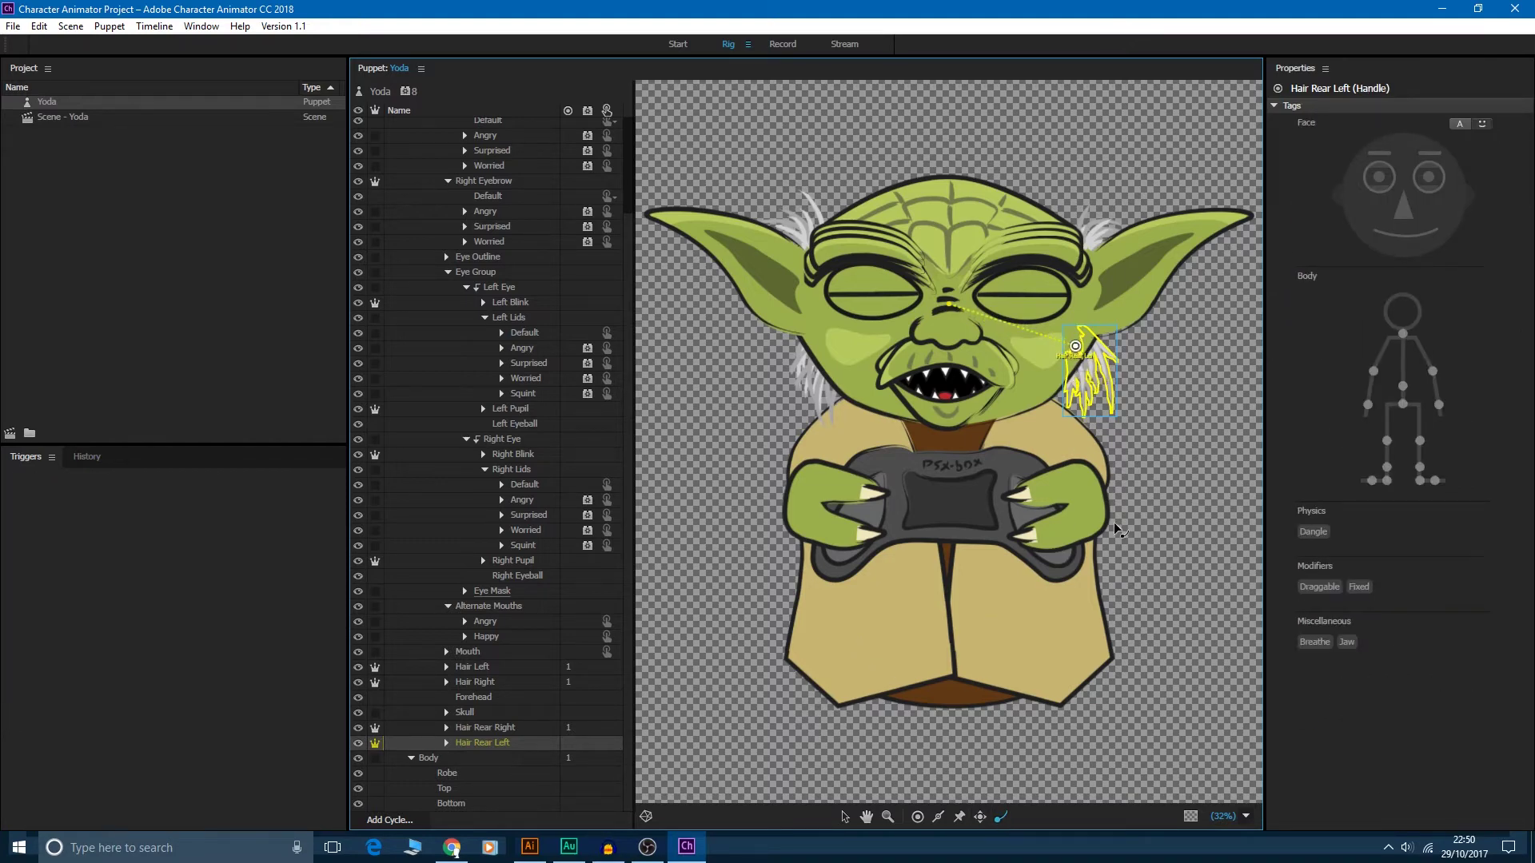
left_click(1111, 398)
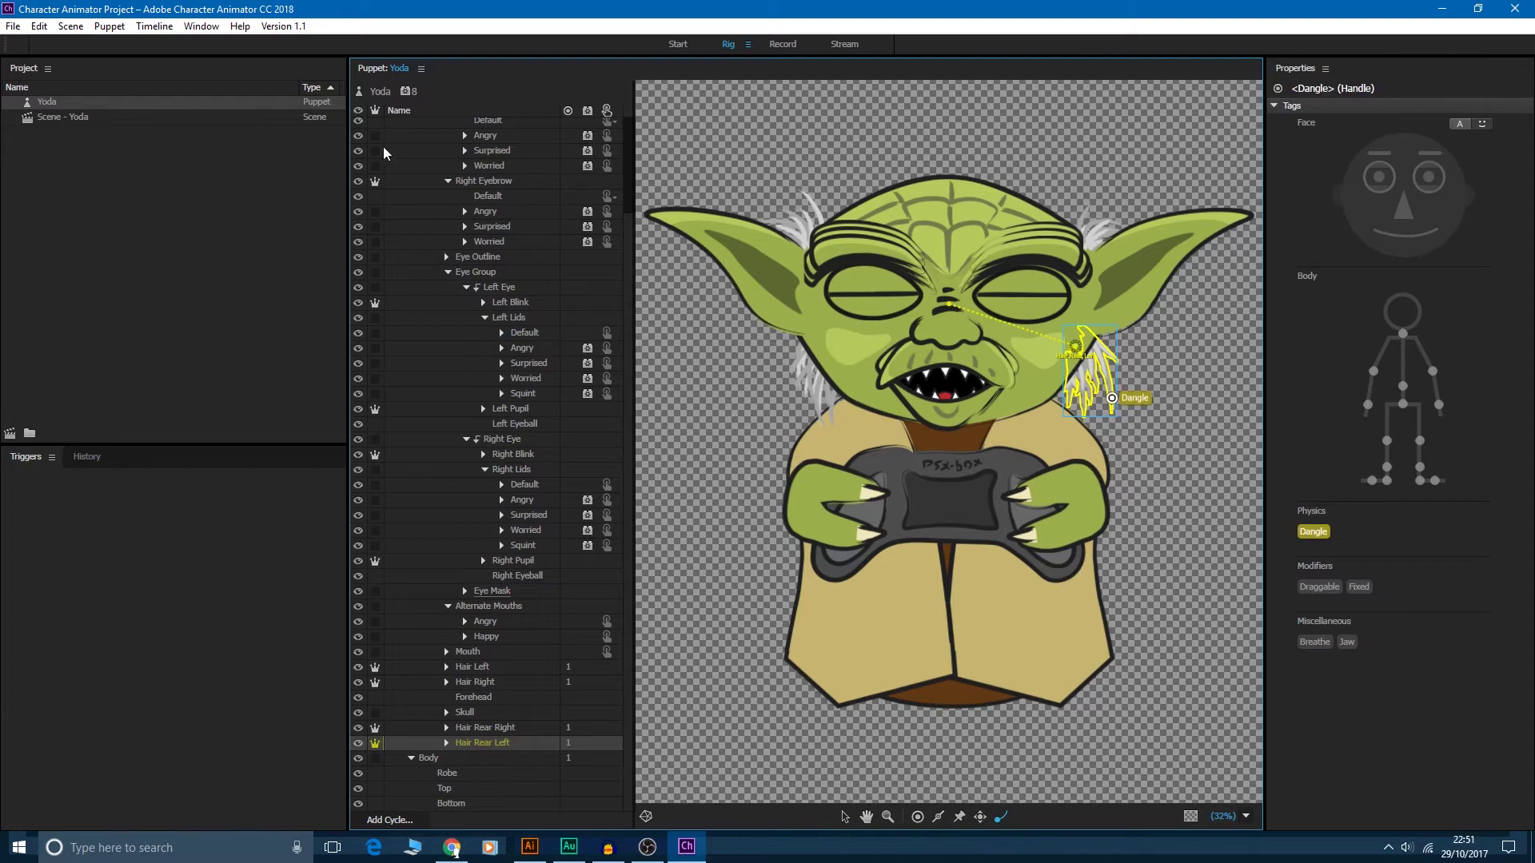
double_click(75, 117)
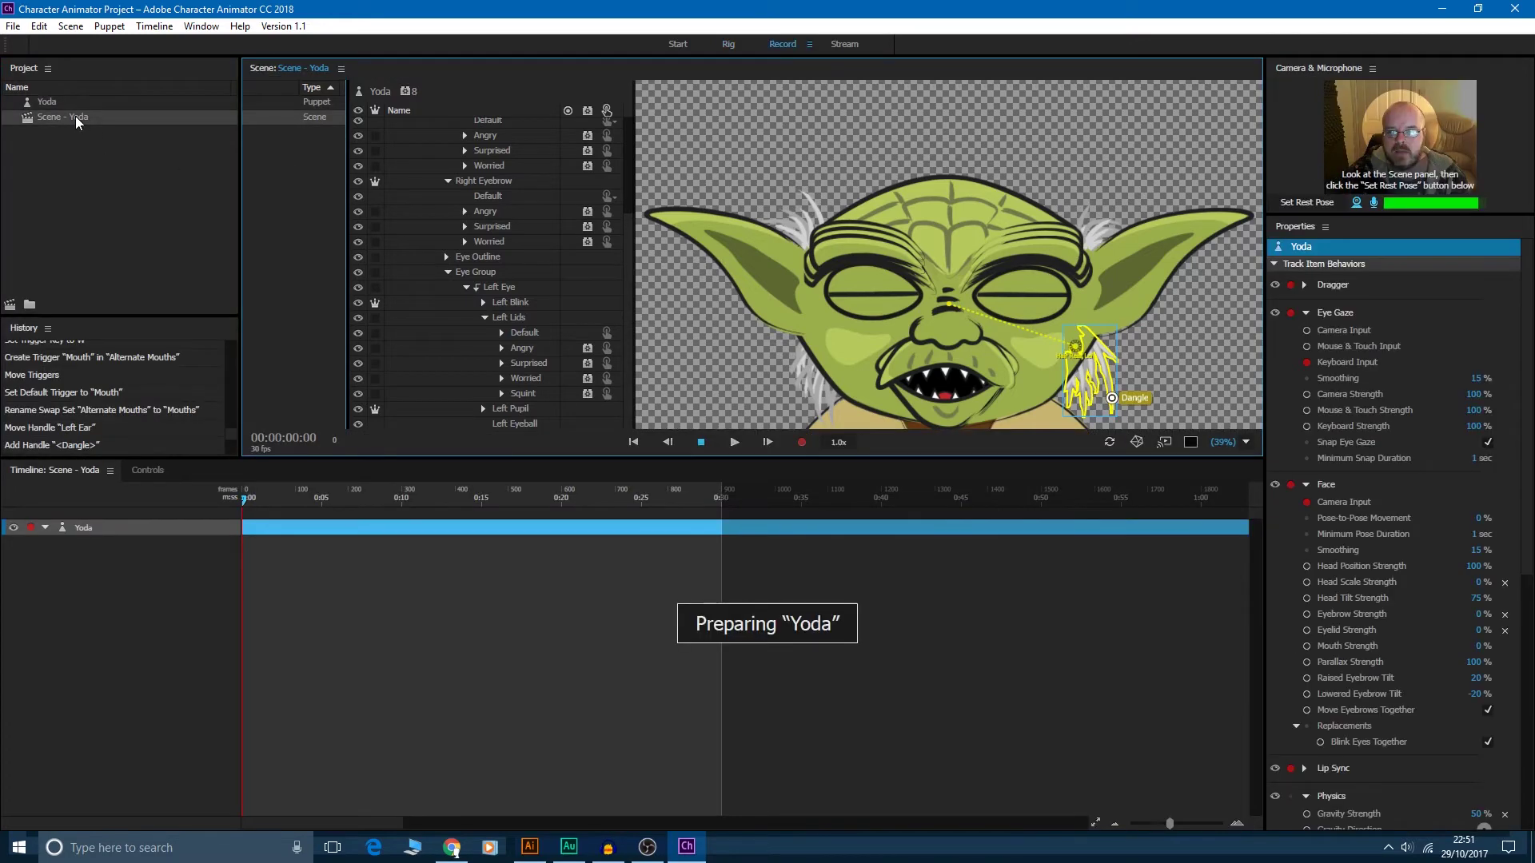